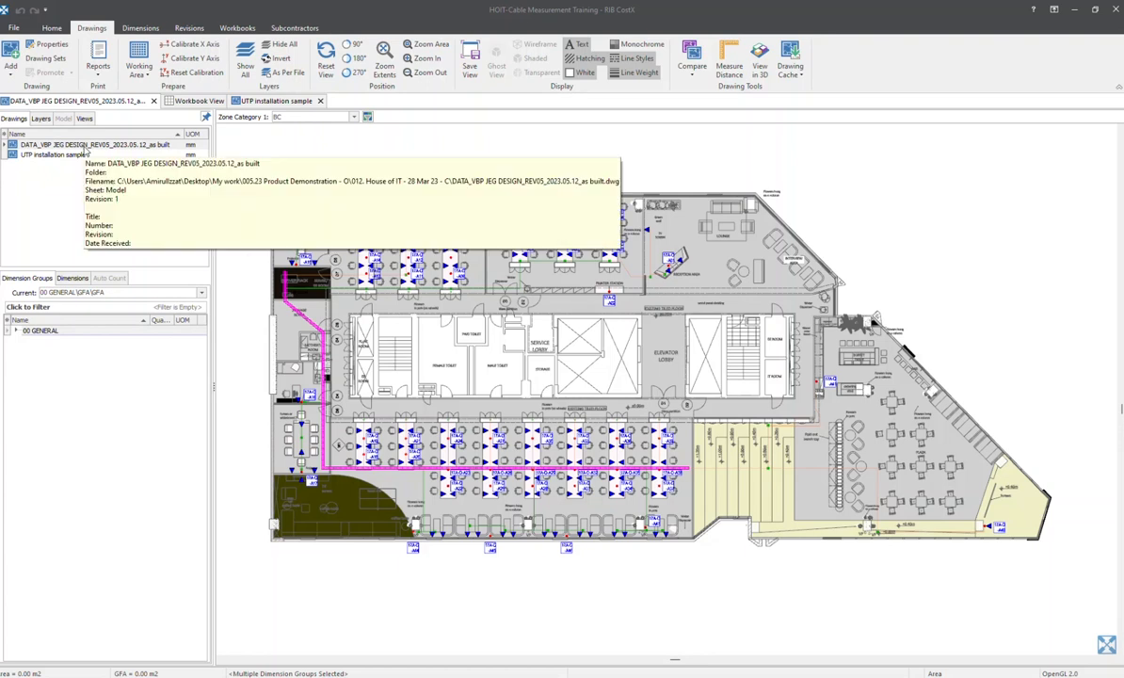
Examine the as-built DATA floor plan, focusing on the plaza area and the cable run to outlet 17A-O-A40
{"action": "left_click", "coordinate": [84, 147]}
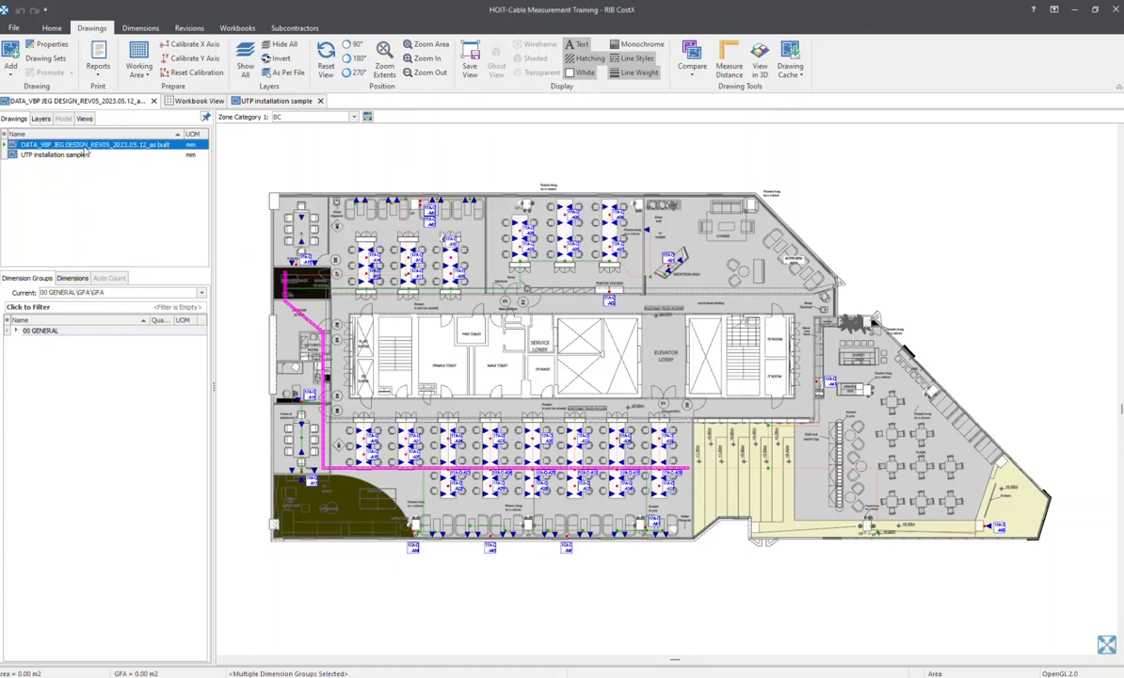
{"action": "left_click", "coordinate": [800, 260]}
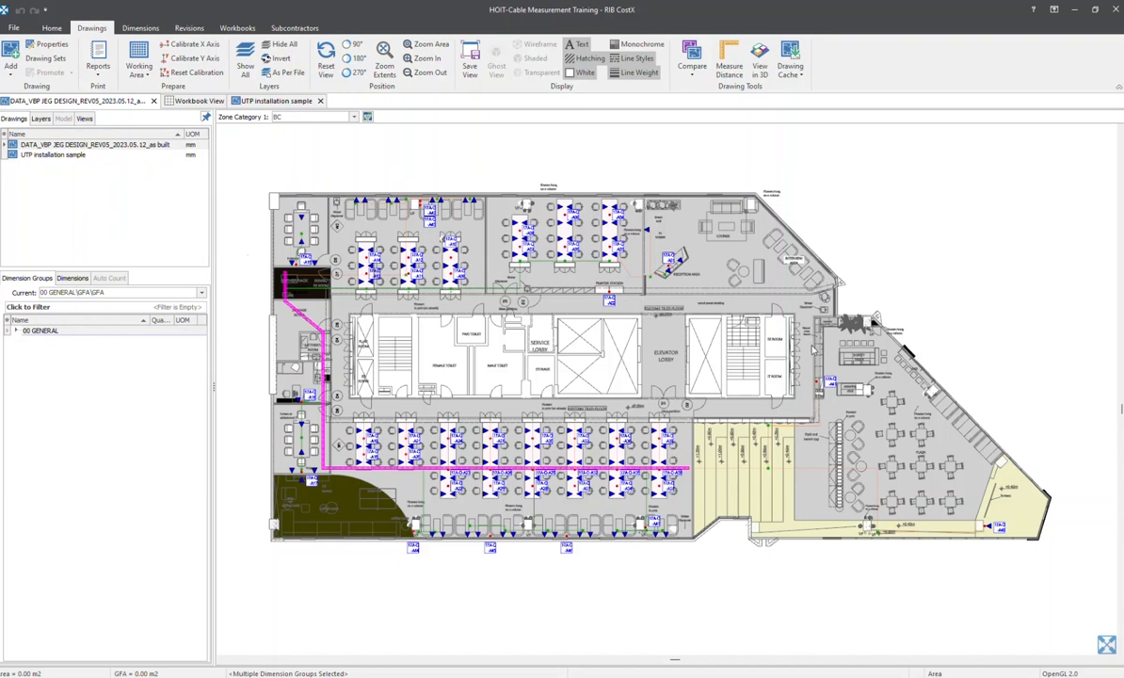
{"action": "scroll", "coordinate": [745, 313], "scroll_direction": "up", "scroll_amount": 3}
{"action": "scroll", "coordinate": [743, 311], "scroll_direction": "down", "scroll_amount": 2}
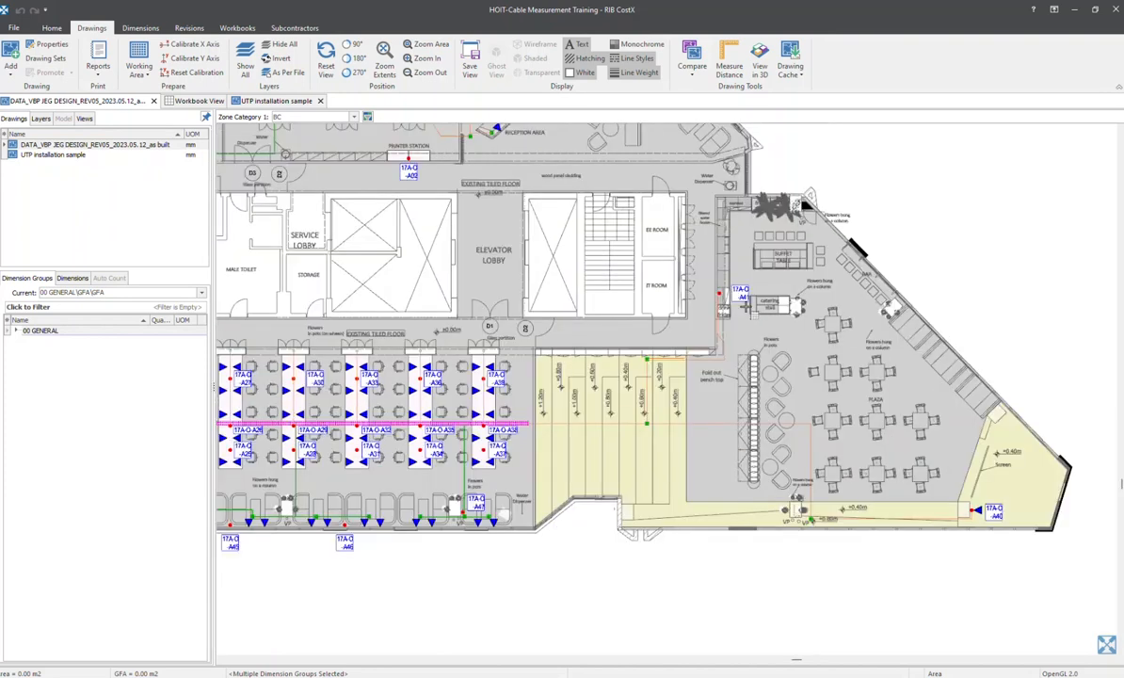
{"action": "scroll", "coordinate": [665, 300], "scroll_direction": "down", "scroll_amount": 1}
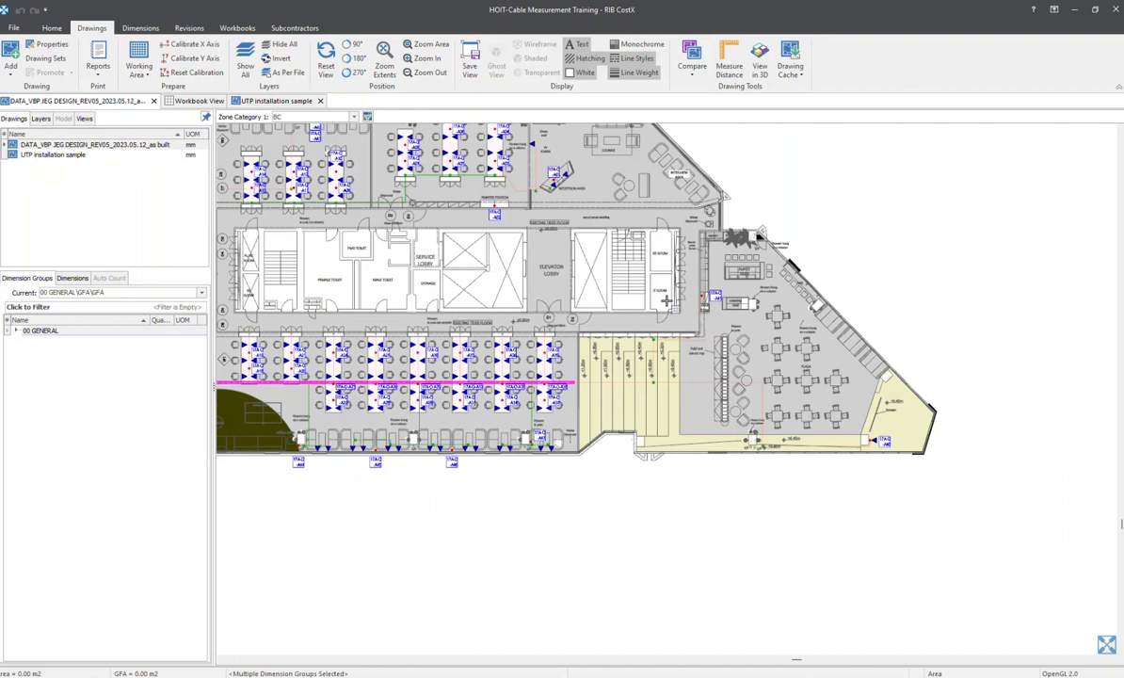
{"action": "scroll", "coordinate": [743, 461], "scroll_direction": "up", "scroll_amount": 2}
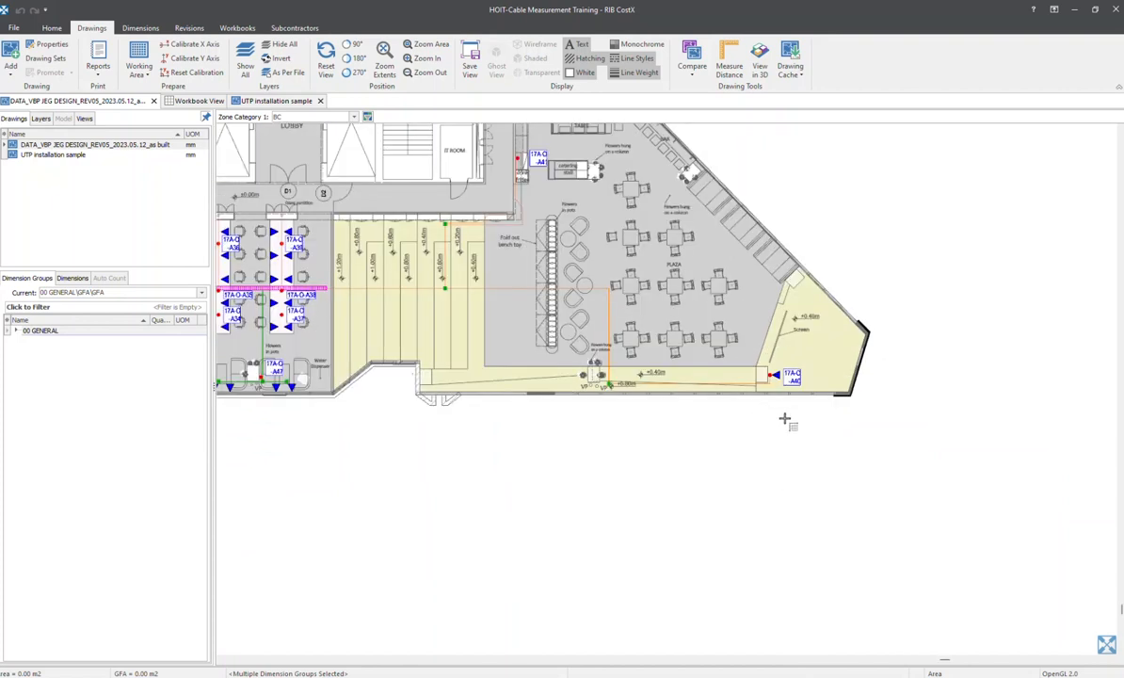
{"action": "scroll", "coordinate": [706, 418], "scroll_direction": "down", "scroll_amount": 2}
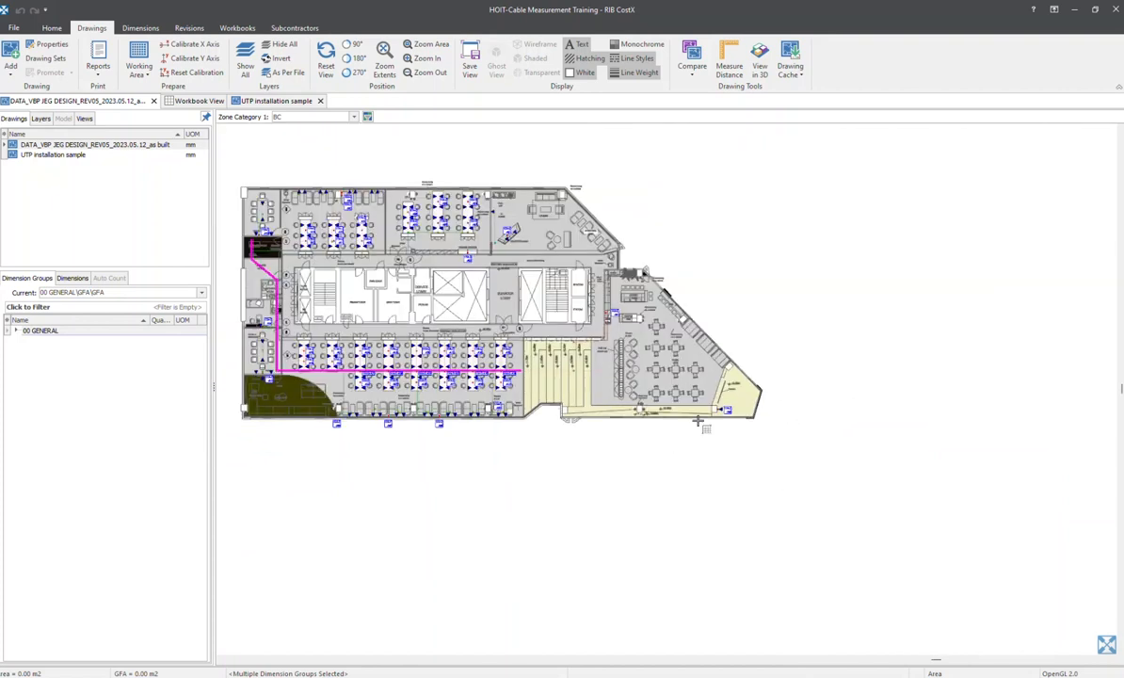
{"action": "scroll", "coordinate": [699, 421], "scroll_direction": "up", "scroll_amount": 2}
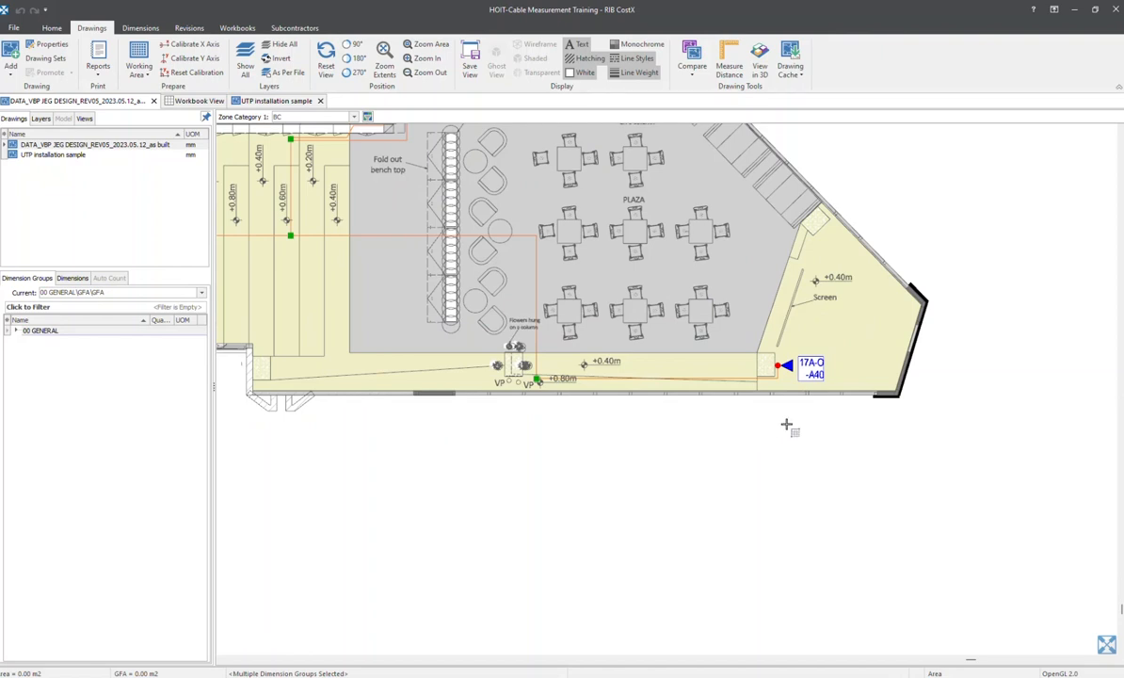
{"action": "scroll", "coordinate": [788, 414], "scroll_direction": "down", "scroll_amount": 2}
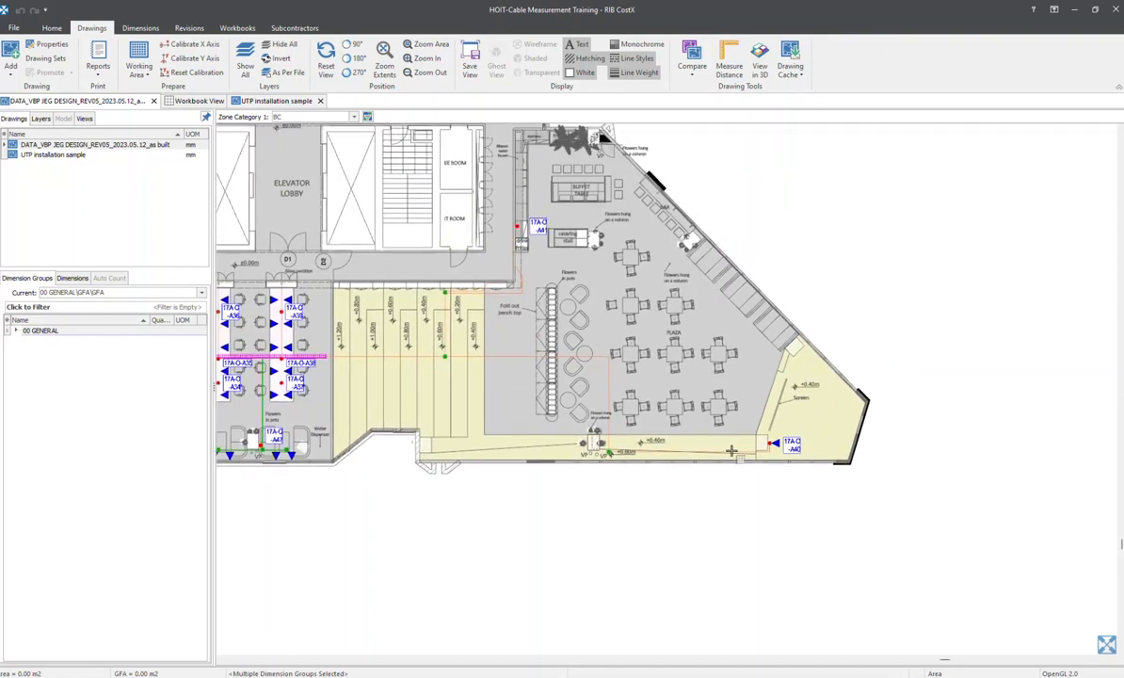
{"action": "scroll", "coordinate": [687, 424], "scroll_direction": "down", "scroll_amount": 2}
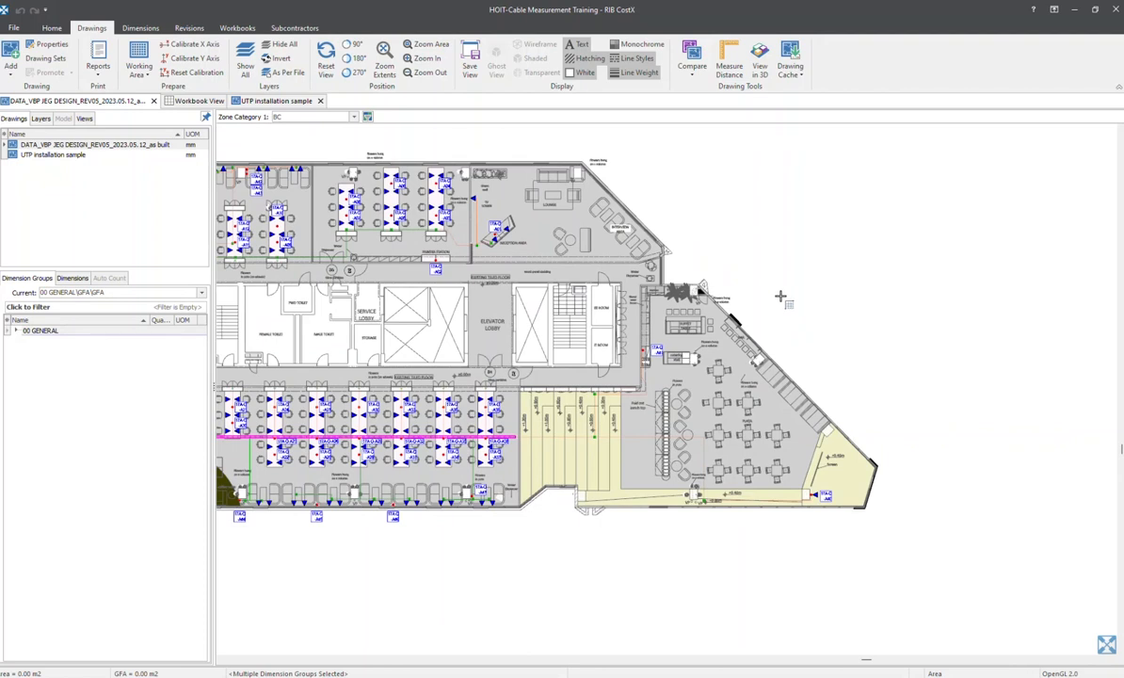
{"action": "scroll", "coordinate": [941, 578], "scroll_direction": "up", "scroll_amount": 1}
{"action": "scroll", "coordinate": [811, 532], "scroll_direction": "up", "scroll_amount": 1}
{"action": "scroll", "coordinate": [617, 377], "scroll_direction": "up", "scroll_amount": 1}
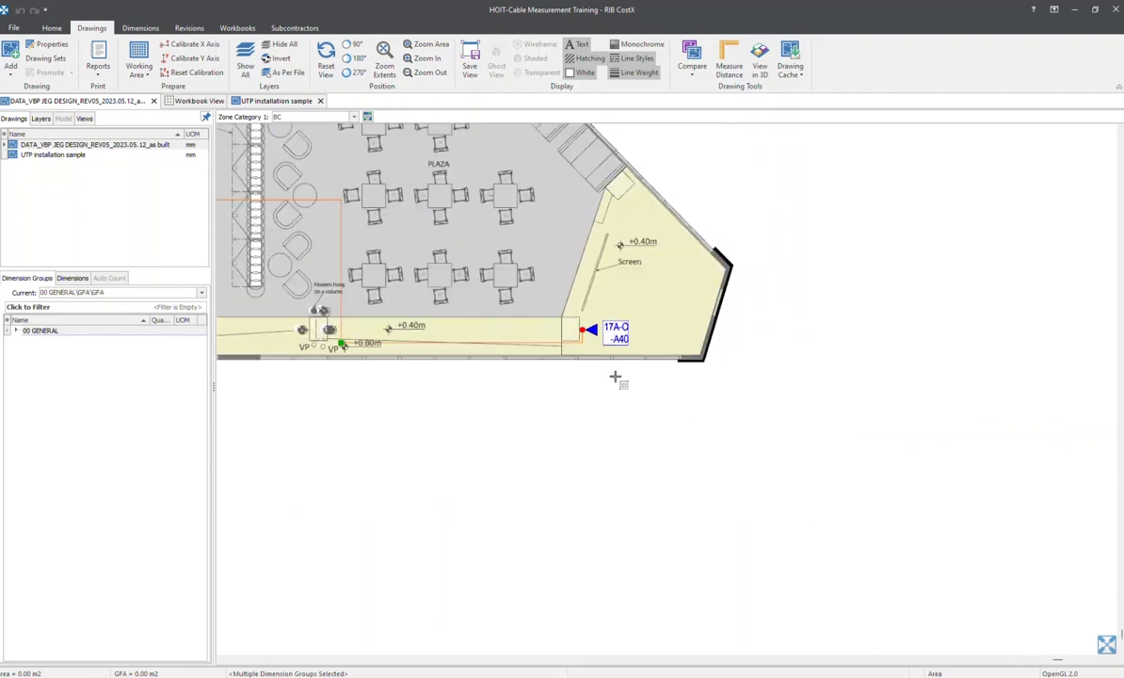
{"action": "middle_click_drag", "start_coordinate": [615, 376], "coordinate": [636, 443]}
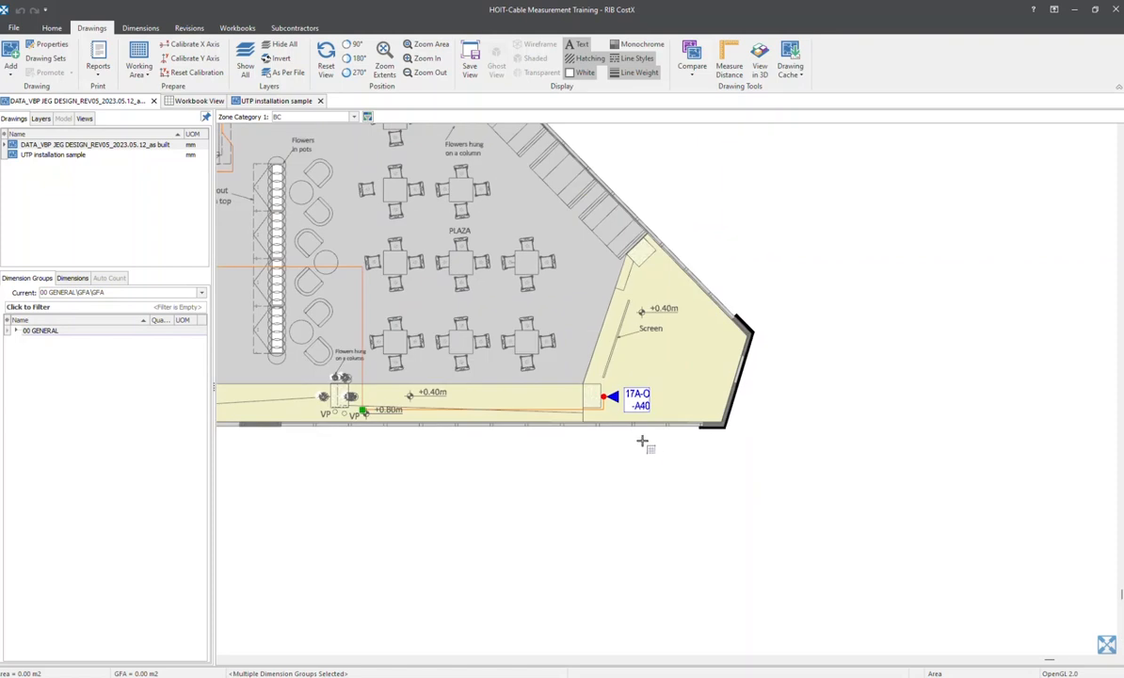
{"action": "scroll", "coordinate": [565, 439], "scroll_direction": "down", "scroll_amount": 1}
{"action": "middle_click_drag", "start_coordinate": [759, 437], "coordinate": [818, 431]}
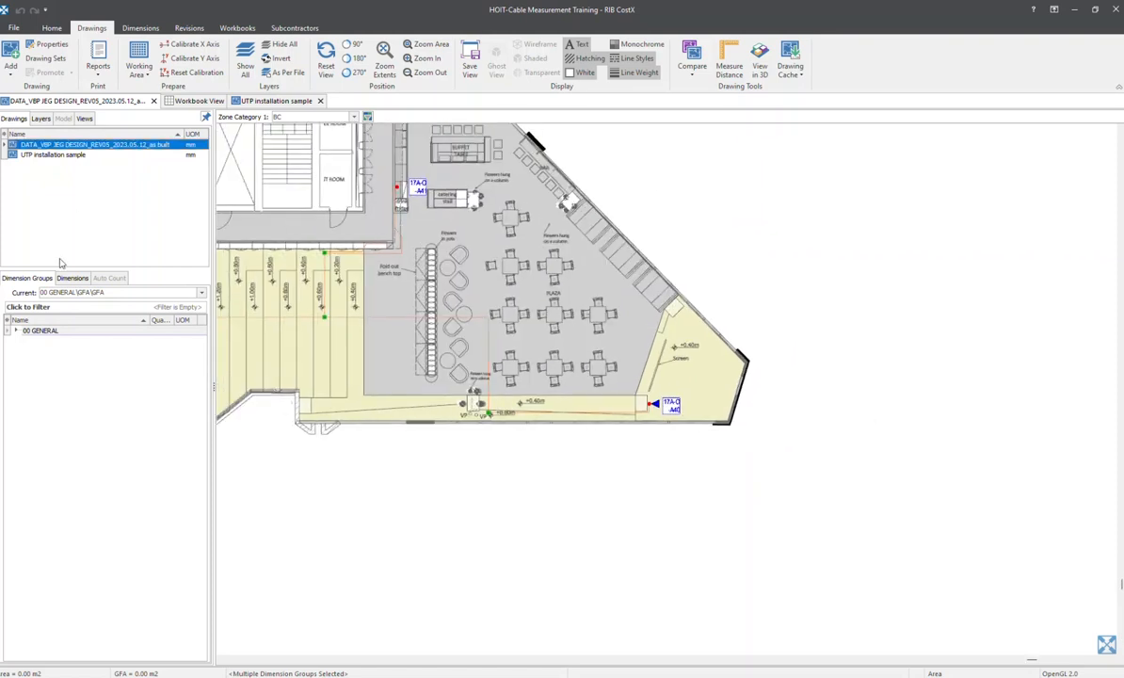
Review the as-built DATA drawing's properties, including its base unit of measure and its horizontal and vertical scales
{"action": "double_click", "coordinate": [87, 144]}
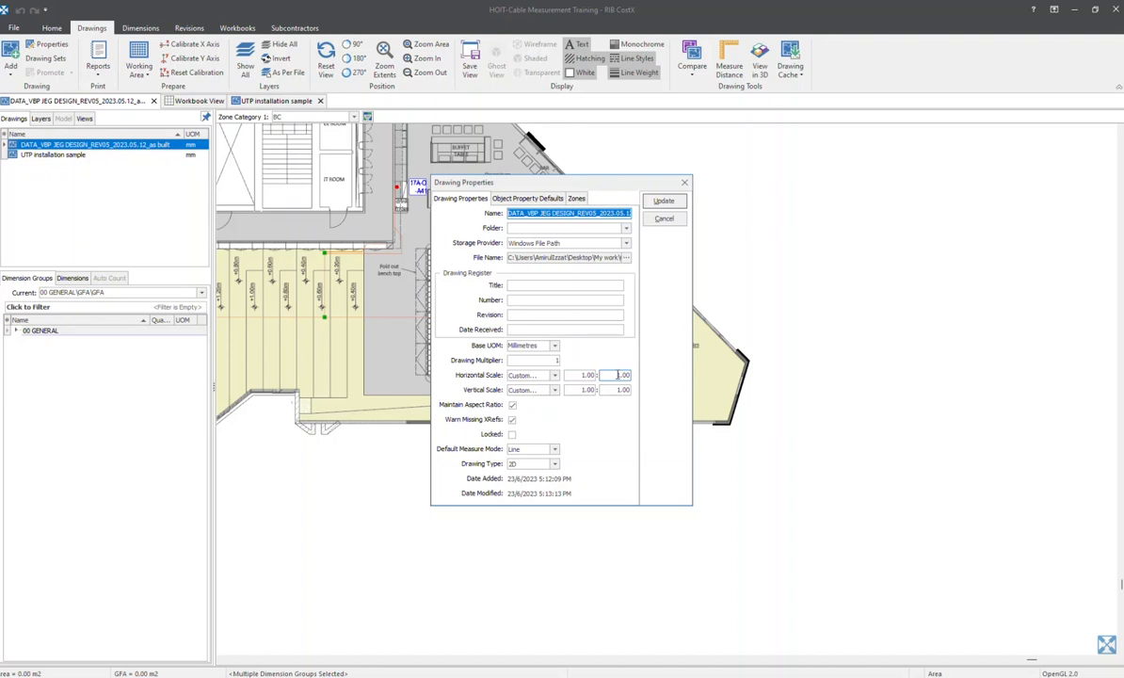
{"action": "left_click", "coordinate": [684, 184]}
{"action": "scroll", "coordinate": [578, 375], "scroll_direction": "up", "scroll_amount": 3}
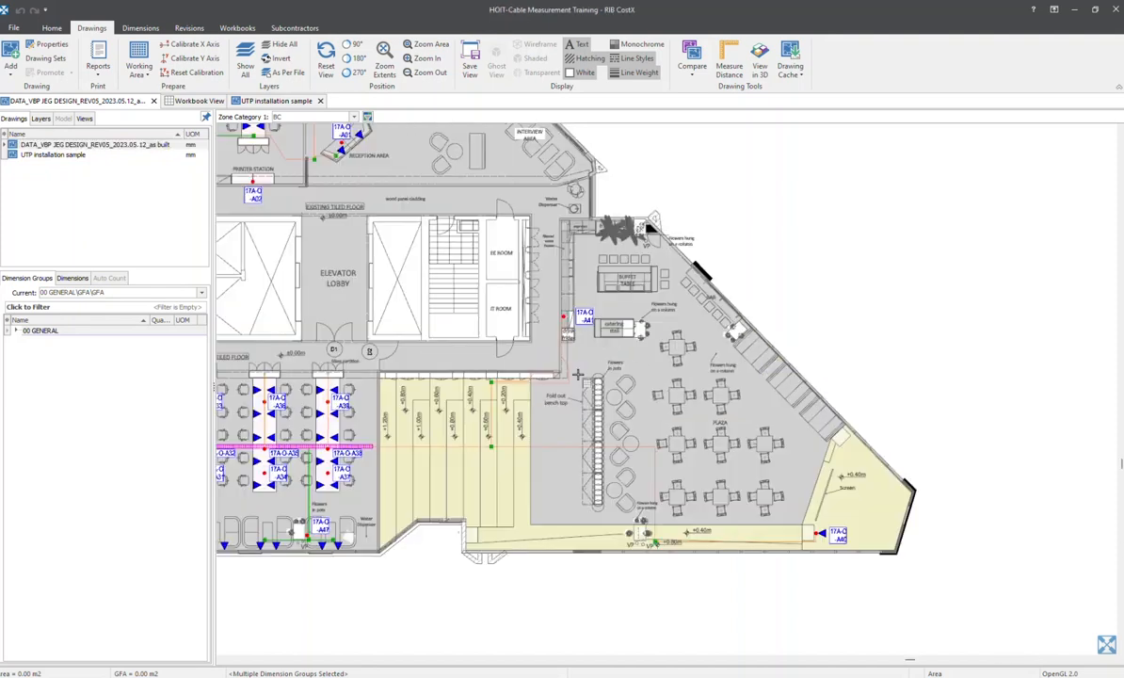
{"action": "double_click", "coordinate": [159, 147]}
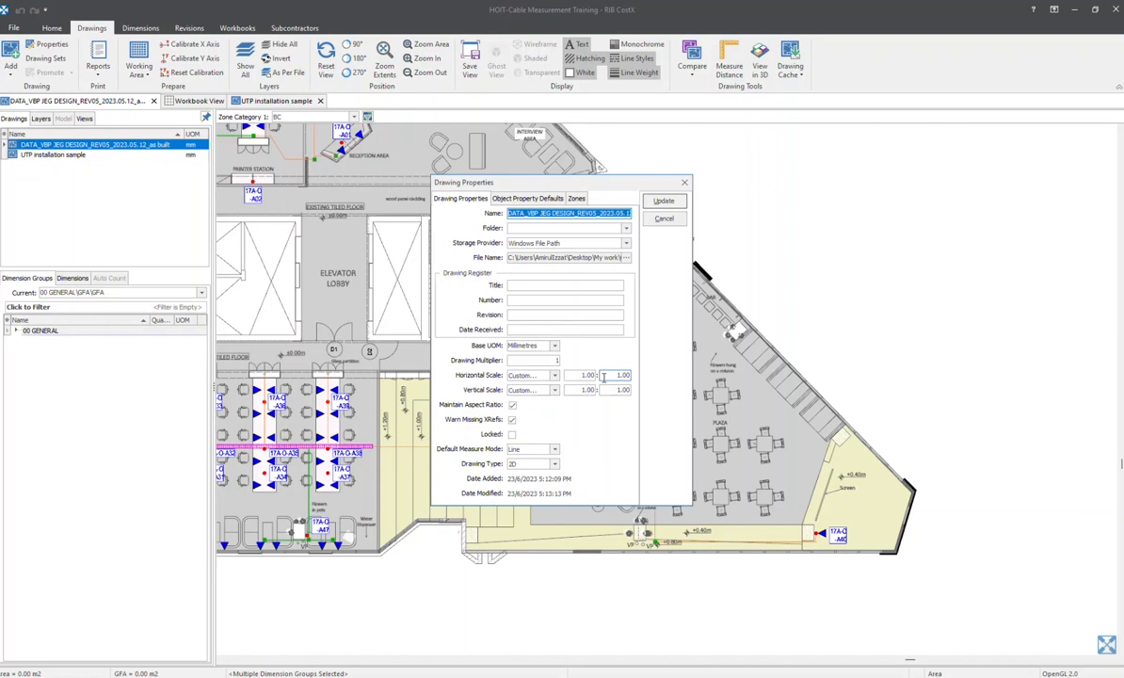
{"action": "left_click", "coordinate": [663, 200]}
{"action": "scroll", "coordinate": [710, 471], "scroll_direction": "up", "scroll_amount": 1}
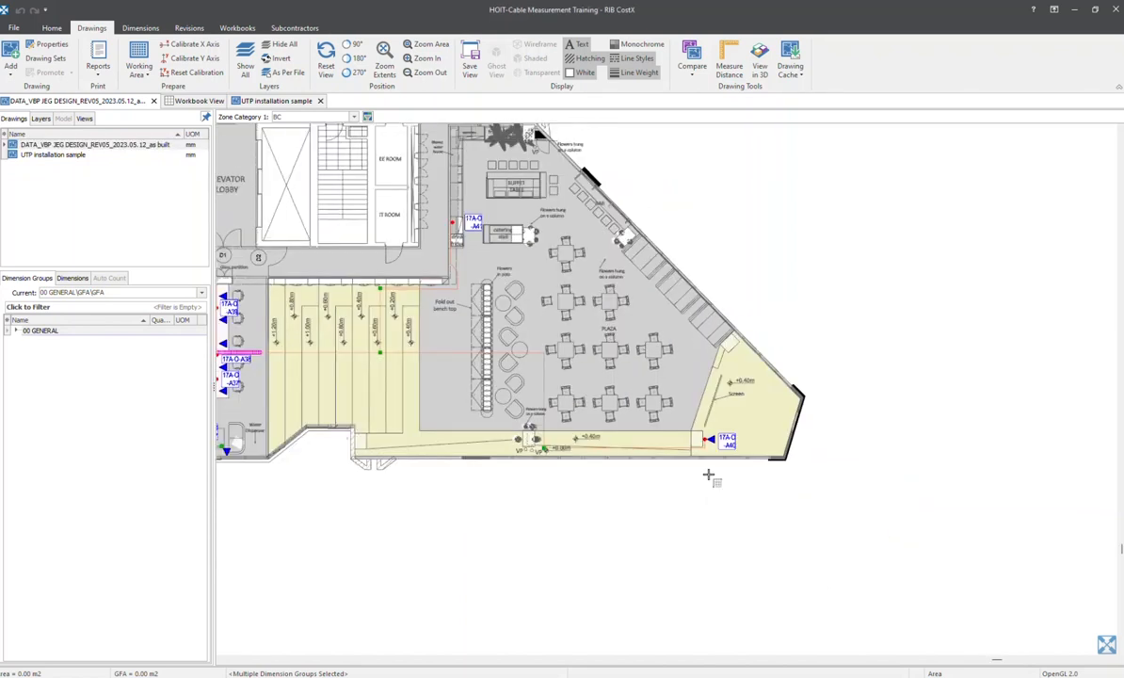
{"action": "scroll", "coordinate": [711, 471], "scroll_direction": "up", "scroll_amount": 2}
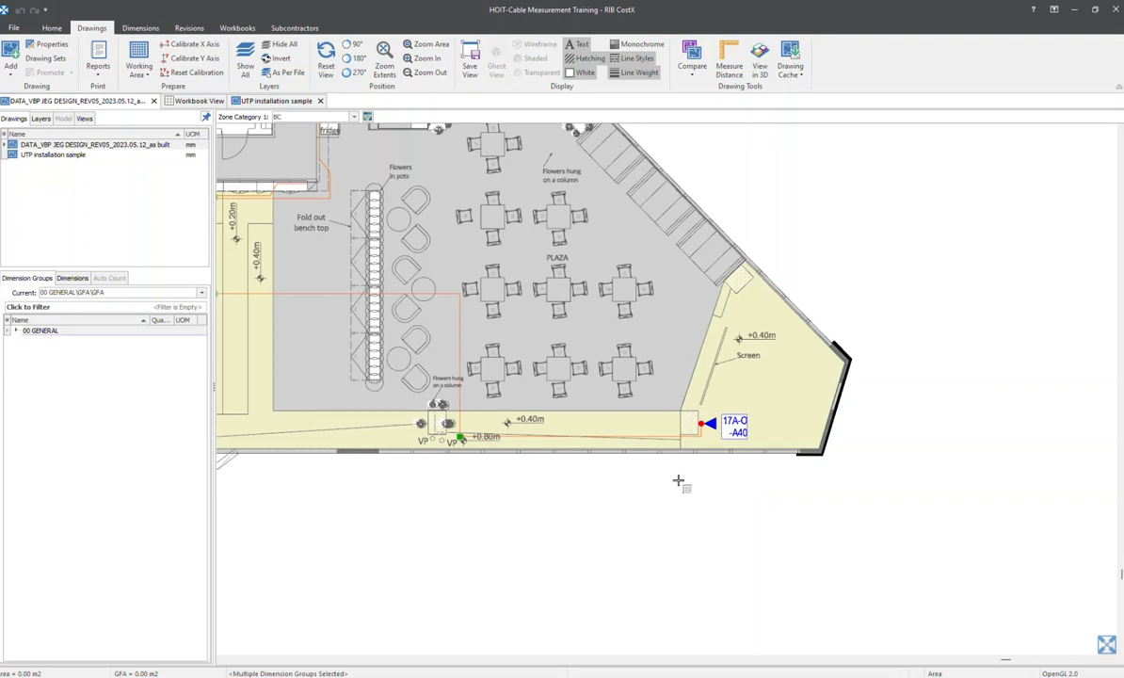
{"action": "double_click", "coordinate": [132, 147]}
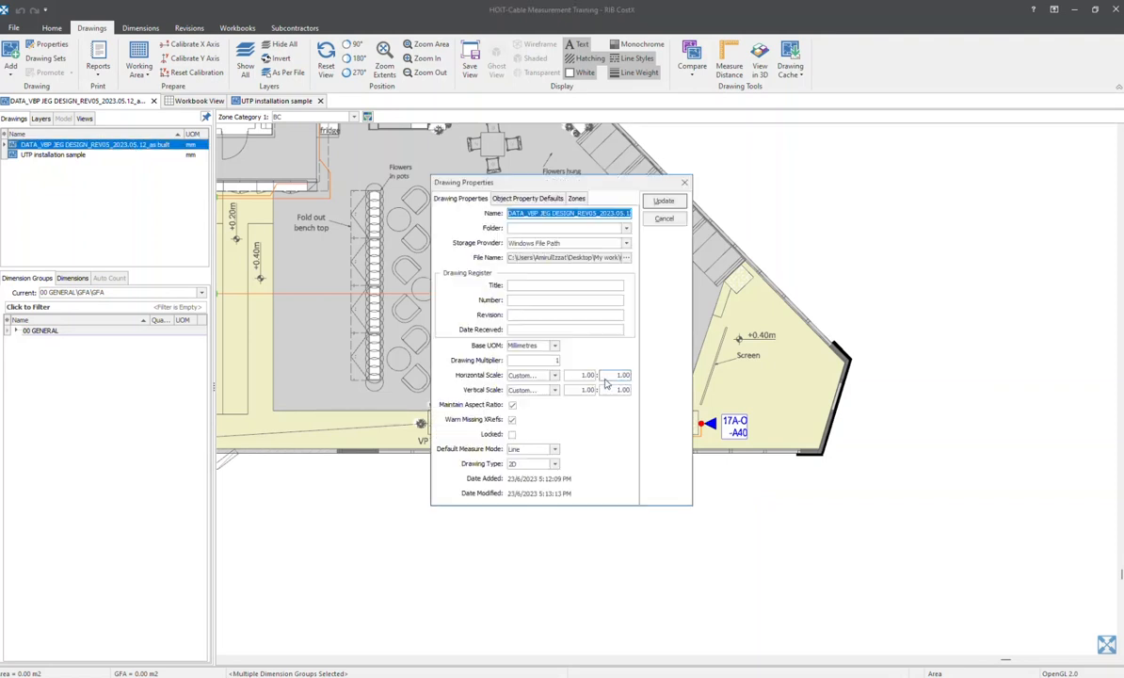
{"action": "left_click", "coordinate": [684, 181]}
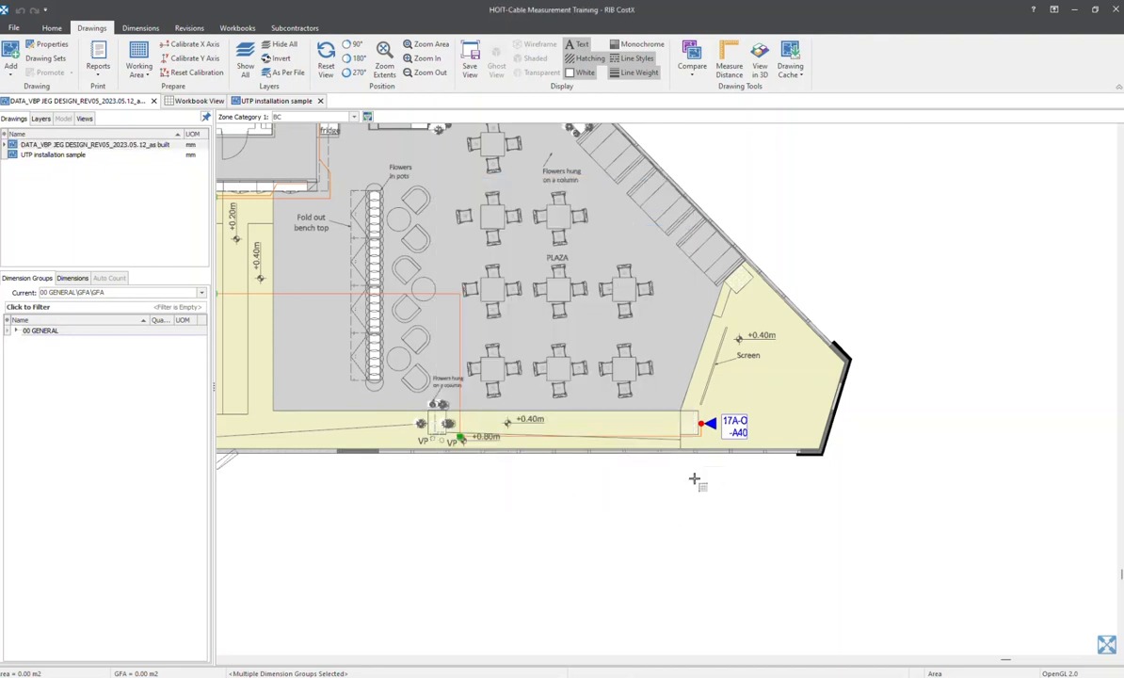
{"action": "left_click", "coordinate": [98, 146]}
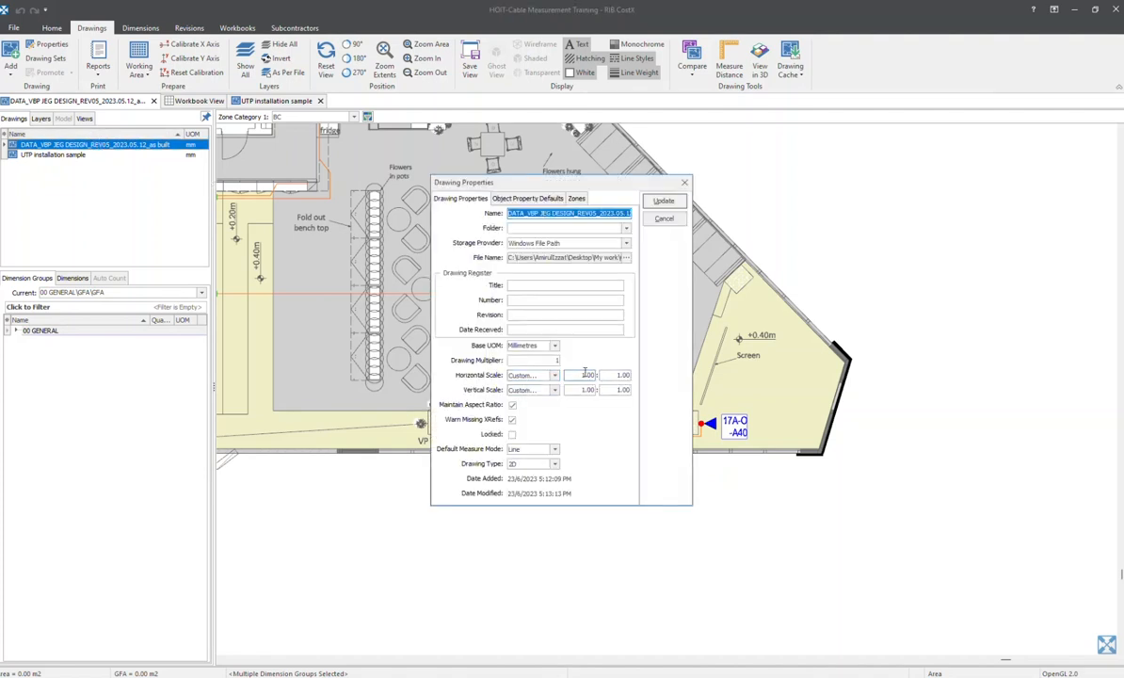
{"action": "left_click", "coordinate": [684, 181]}
Switch from the as-built floor plan to the UTP installation sample drawing
{"action": "scroll", "coordinate": [738, 442], "scroll_direction": "down", "scroll_amount": 2}
{"action": "scroll", "coordinate": [738, 442], "scroll_direction": "down", "scroll_amount": 5}
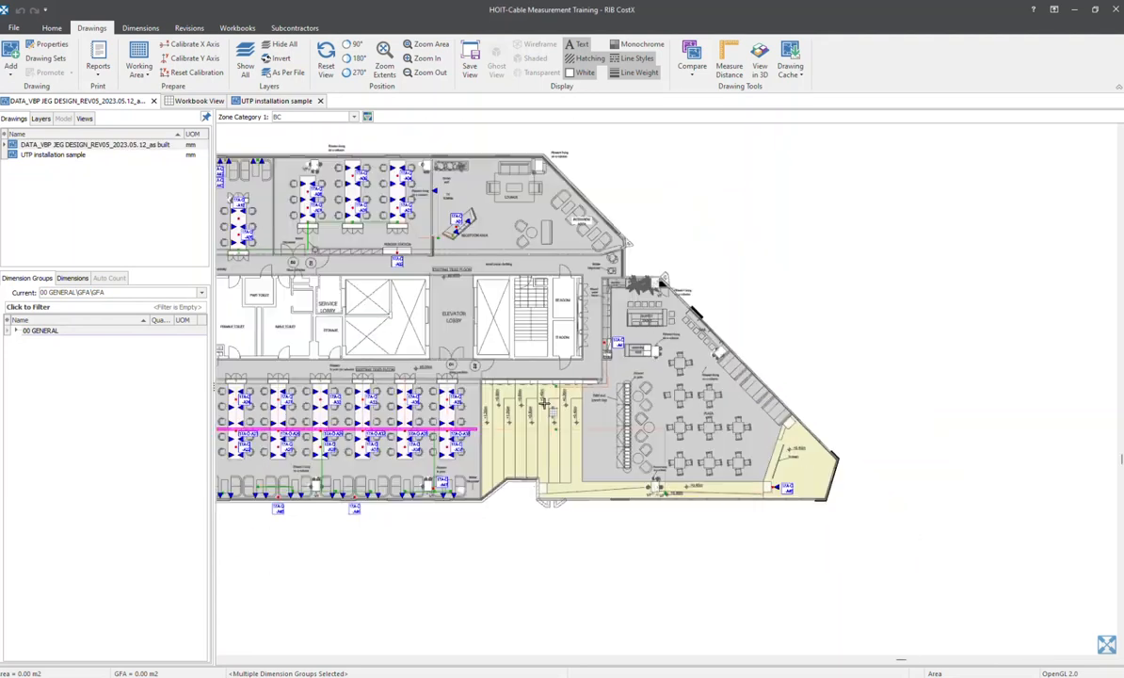
{"action": "mouse_move", "coordinate": [561, 309]}
{"action": "middle_mouse_down"}
{"action": "mouse_move", "coordinate": [578, 319]}
{"action": "mouse_move", "coordinate": [560, 310]}
{"action": "middle_mouse_up"}
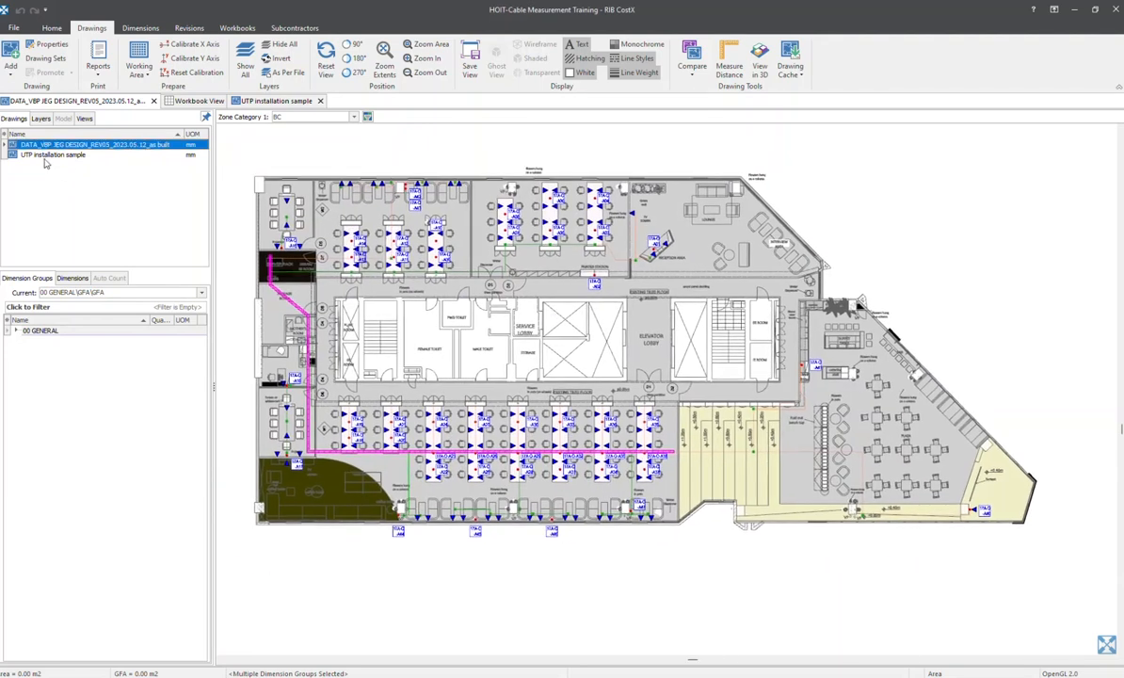
{"action": "double_click", "coordinate": [43, 155]}
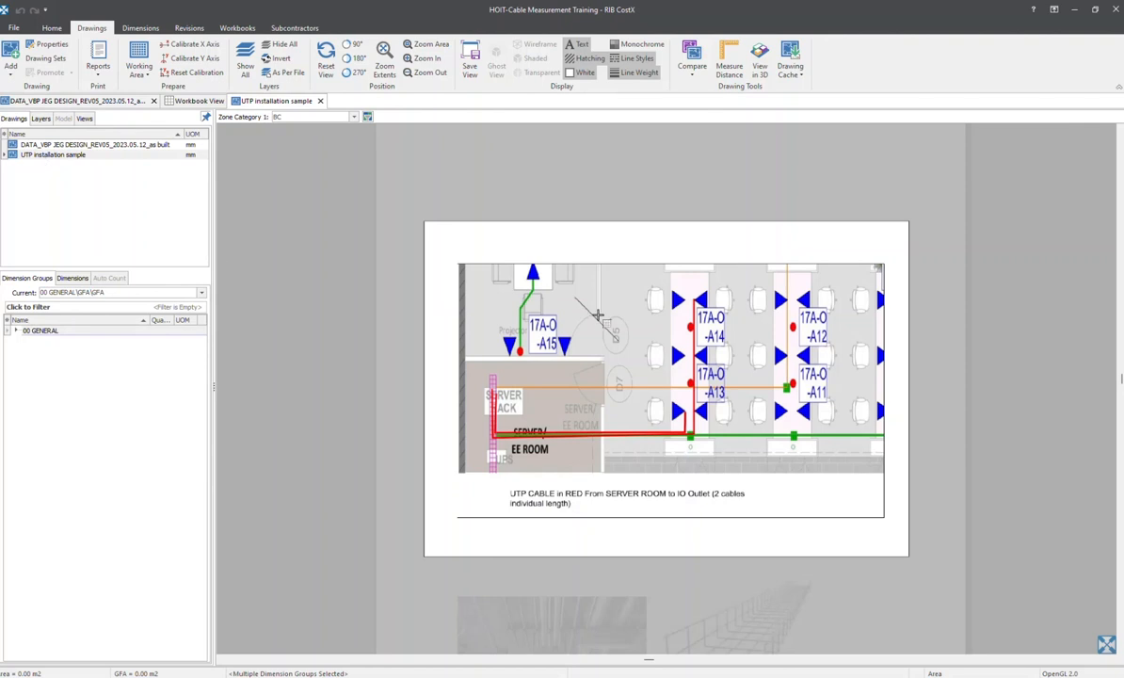
Examine the red UTP cable routes from the server room to outlets 17A-O-A13 and 17A-O-A14 on the installation sample
{"action": "scroll", "coordinate": [647, 344], "scroll_direction": "up", "scroll_amount": 2}
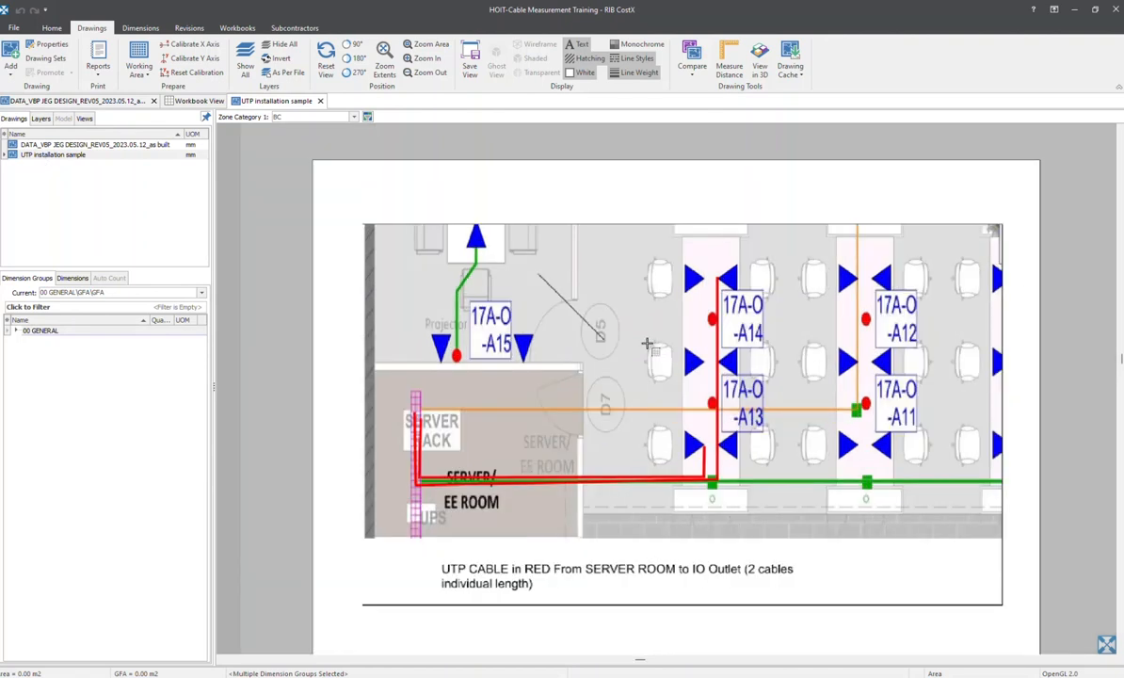
{"action": "scroll", "coordinate": [574, 310], "scroll_direction": "down", "scroll_amount": 2}
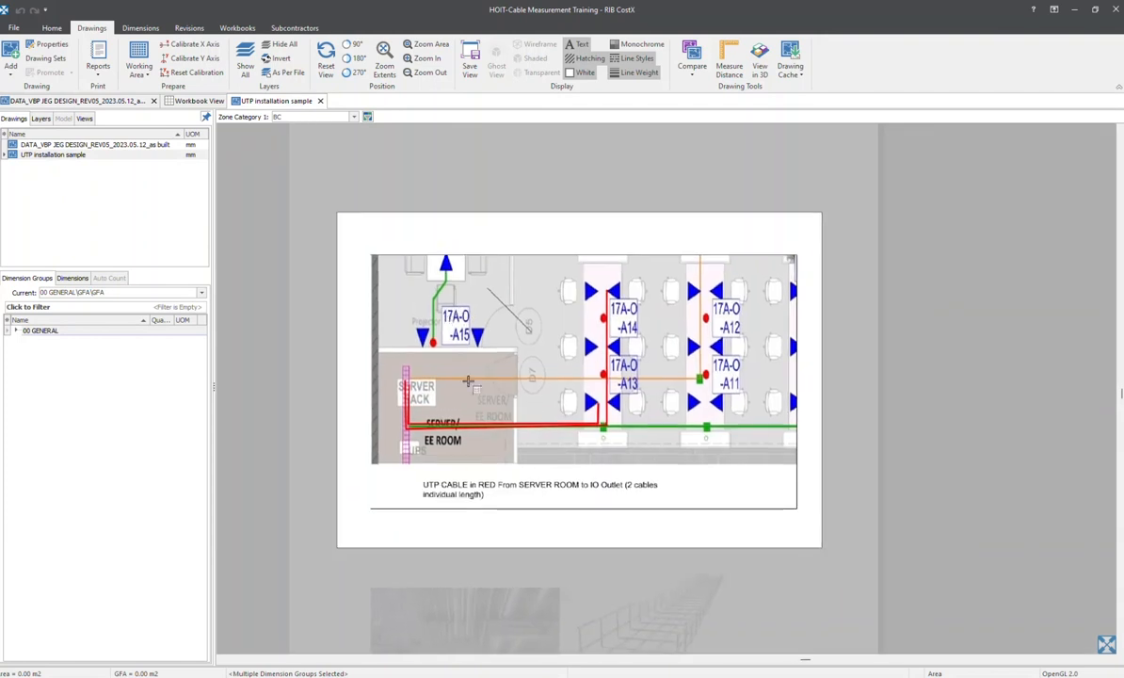
{"action": "scroll", "coordinate": [594, 348], "scroll_direction": "up", "scroll_amount": 5}
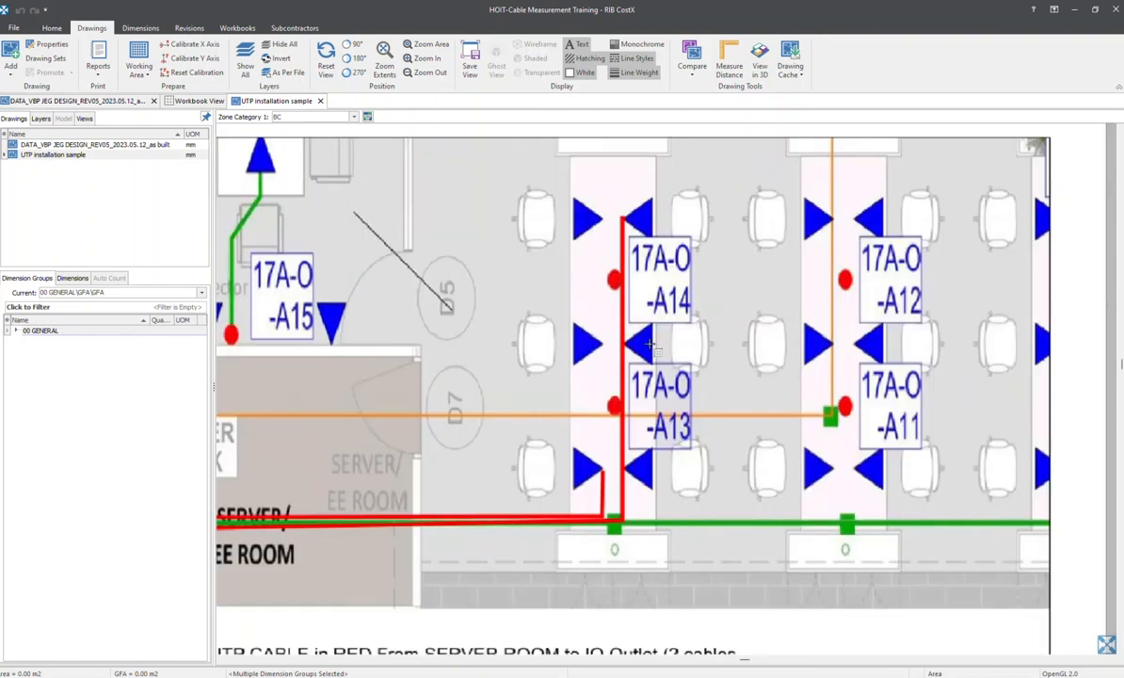
{"action": "scroll", "coordinate": [674, 318], "scroll_direction": "down", "scroll_amount": 1}
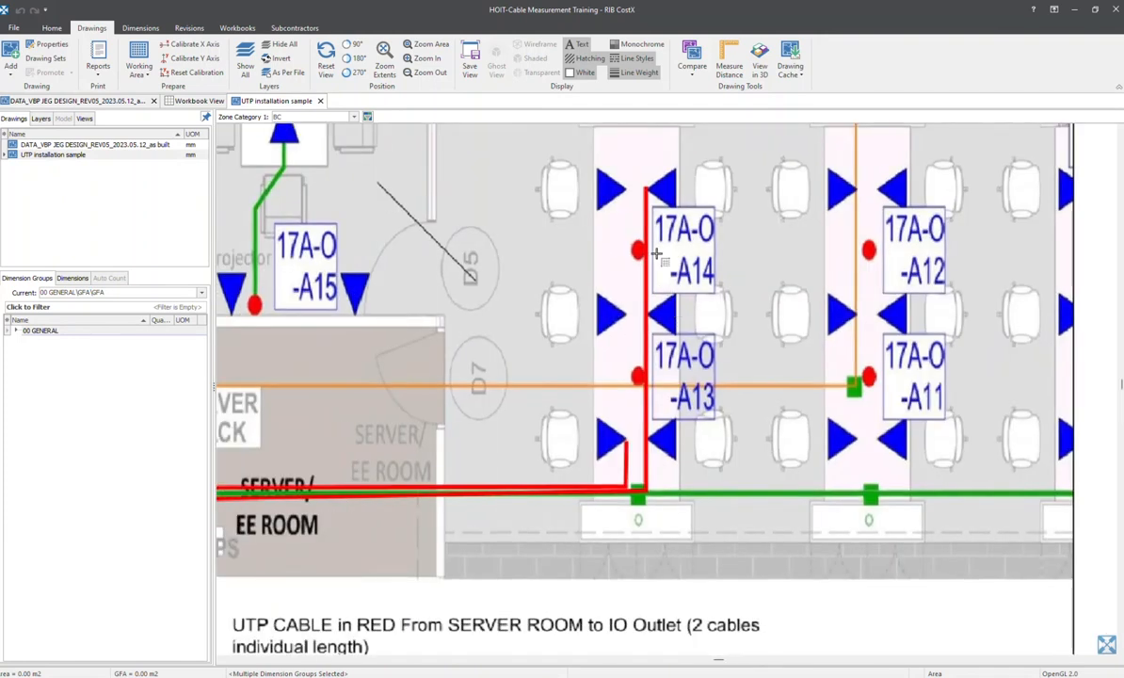
{"action": "scroll", "coordinate": [677, 264], "scroll_direction": "down", "scroll_amount": 2}
{"action": "scroll", "coordinate": [670, 261], "scroll_direction": "down", "scroll_amount": 2}
{"action": "middle_click_drag", "start_coordinate": [675, 317], "coordinate": [552, 271]}
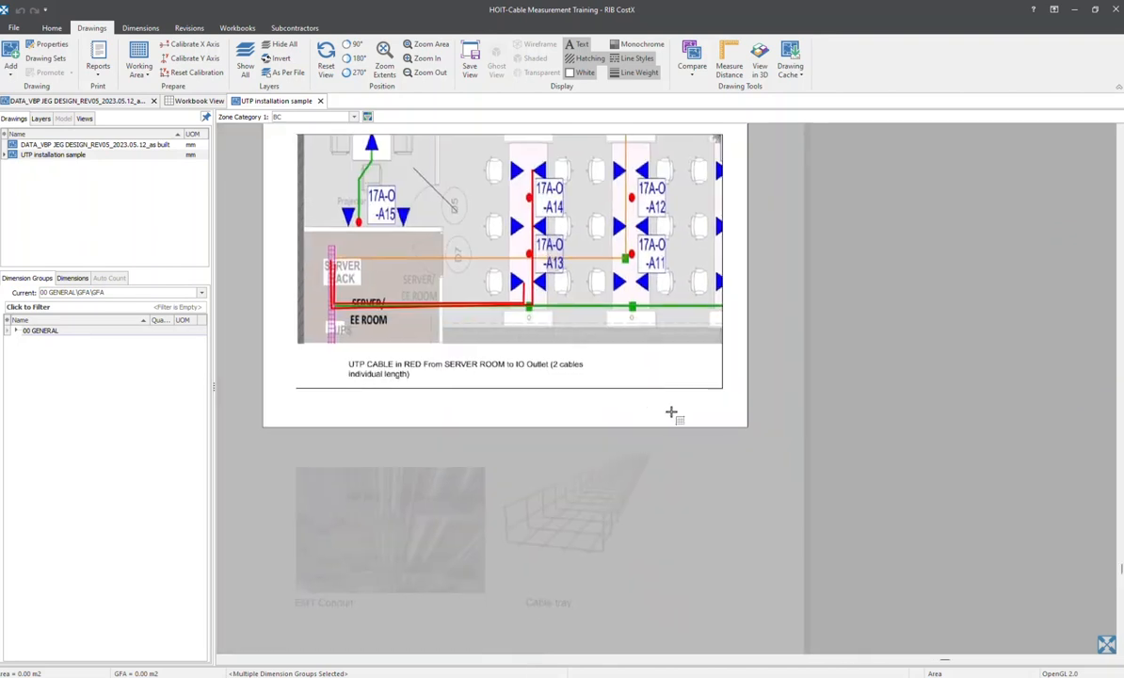
{"action": "scroll", "coordinate": [670, 414], "scroll_direction": "up", "scroll_amount": 2}
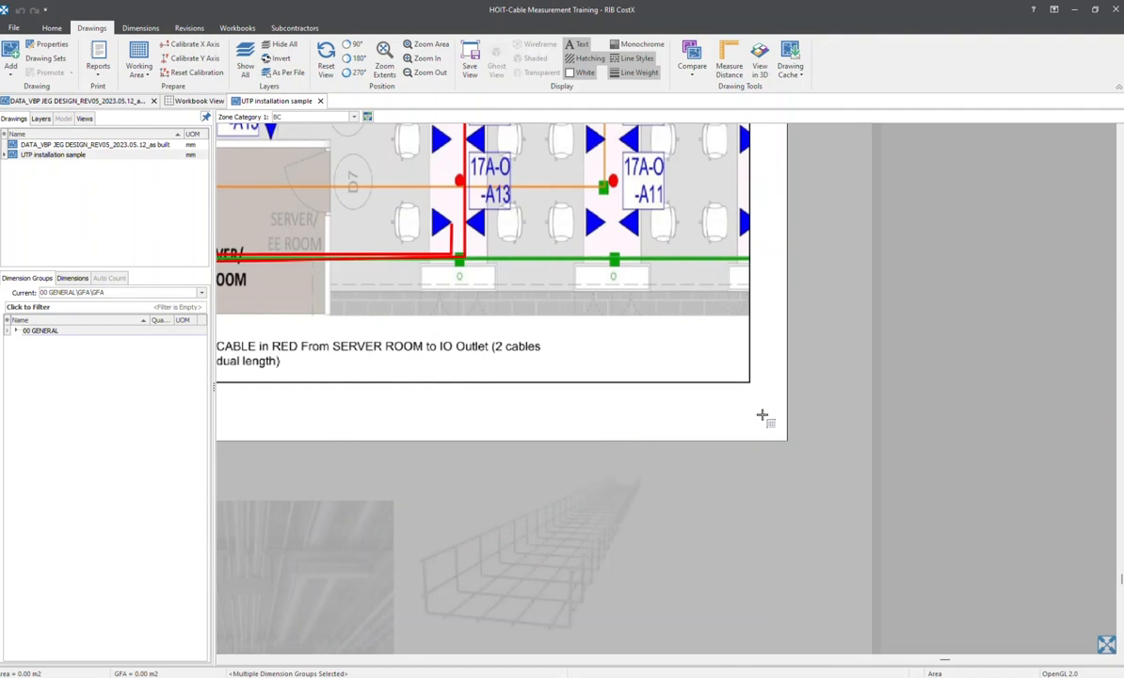
{"action": "middle_click_drag", "start_coordinate": [564, 201], "coordinate": [568, 358]}
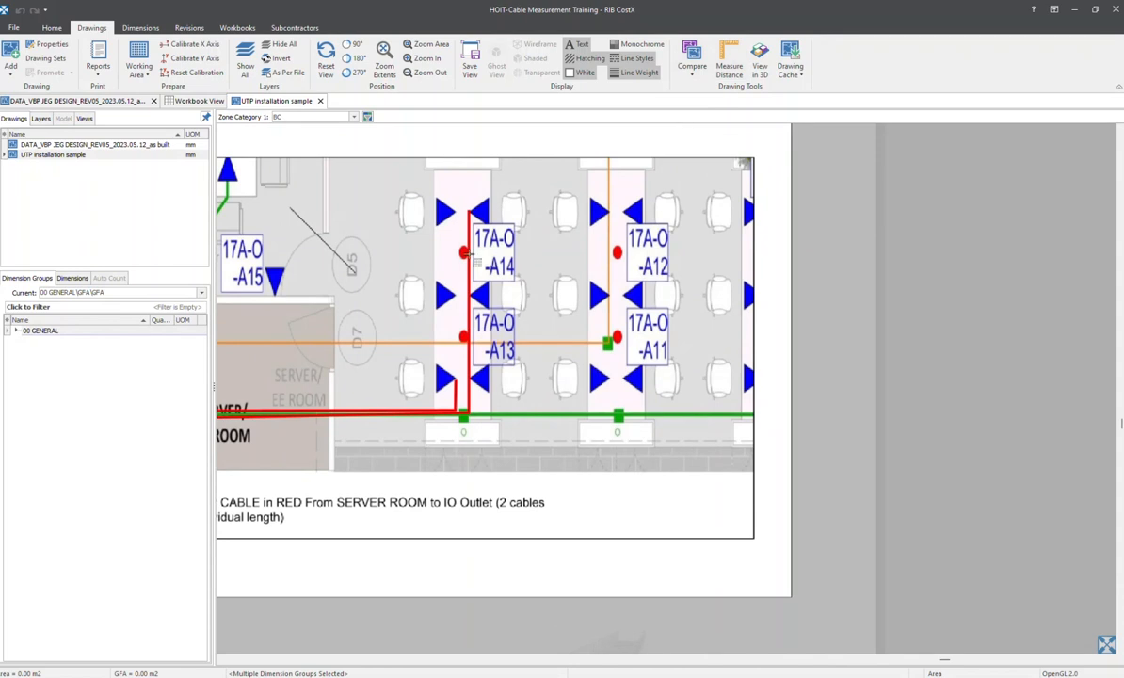
Measure the distance between the two upper chairs beside outlet 17A-O-A14 on the UTP installation sample
{"action": "left_click", "coordinate": [725, 67]}
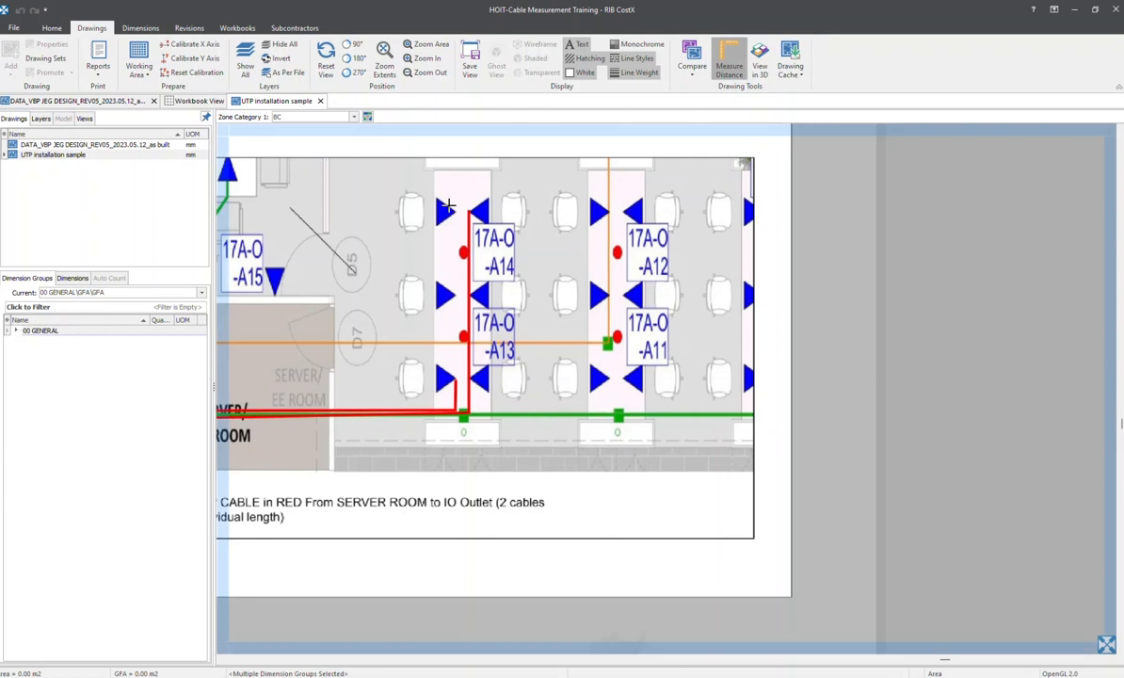
{"action": "middle_click_drag", "start_coordinate": [418, 192], "coordinate": [593, 220]}
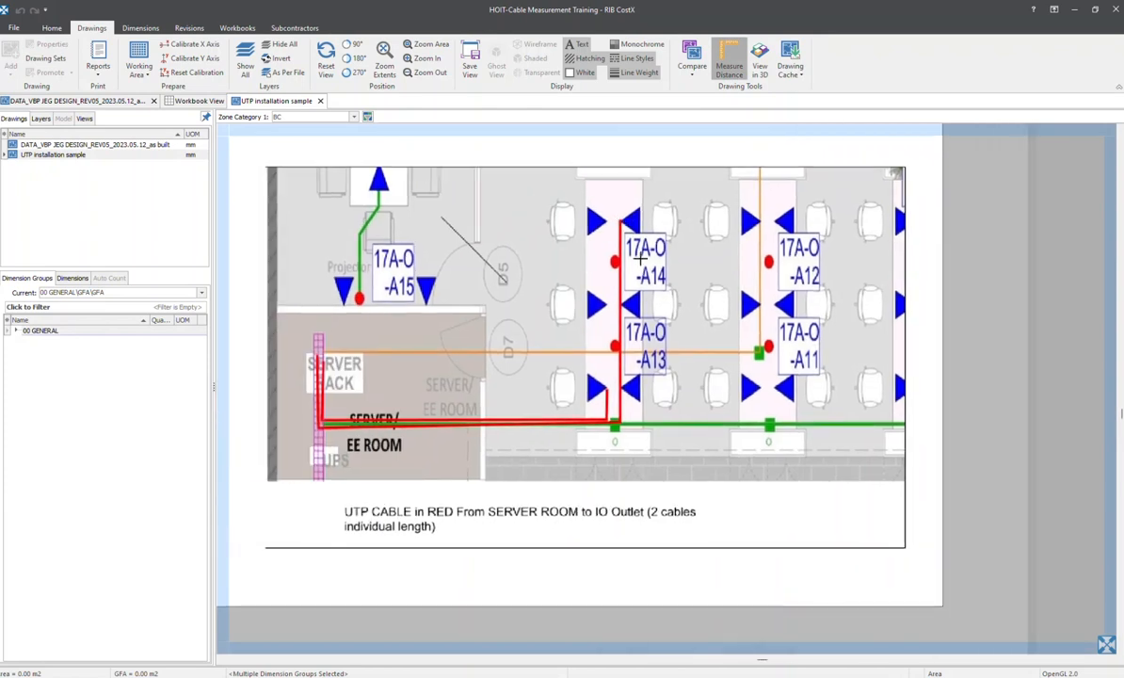
{"action": "scroll", "coordinate": [593, 235], "scroll_direction": "up", "scroll_amount": 4}
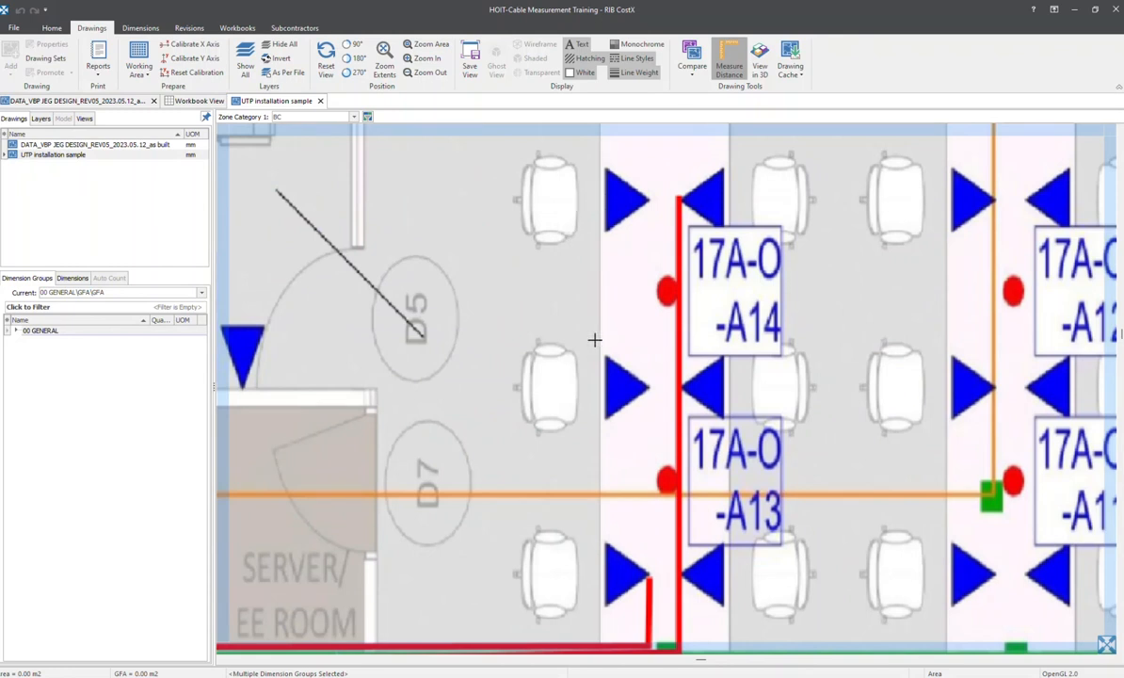
{"action": "middle_click_drag", "start_coordinate": [595, 339], "coordinate": [525, 383]}
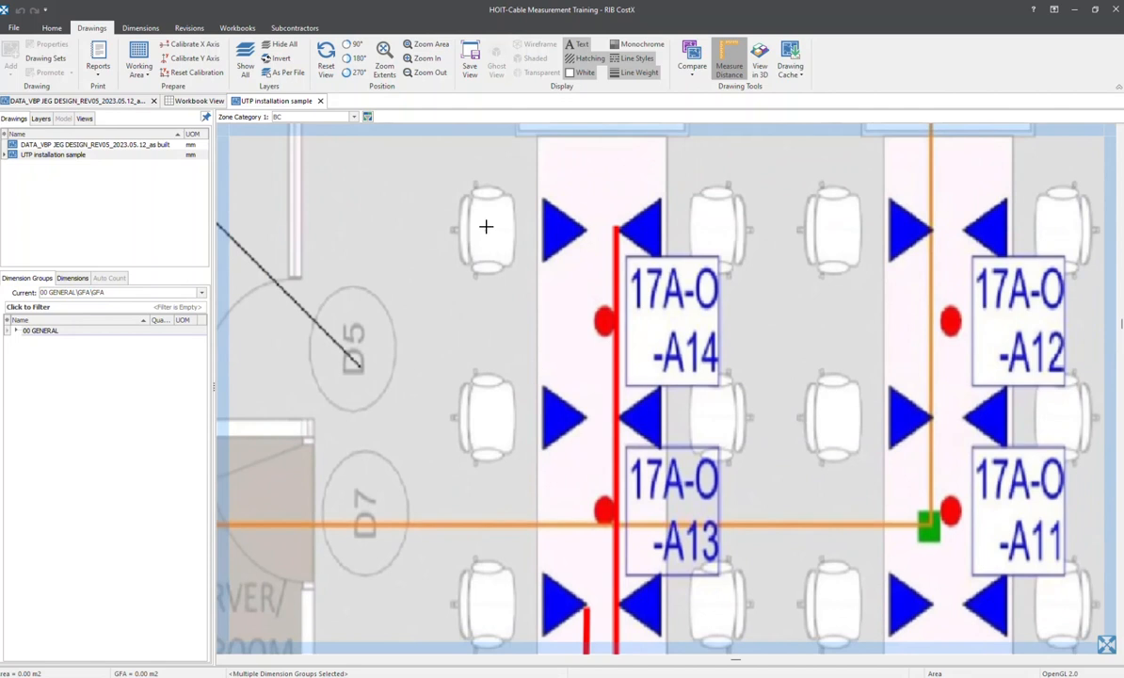
{"action": "left_click", "coordinate": [487, 229]}
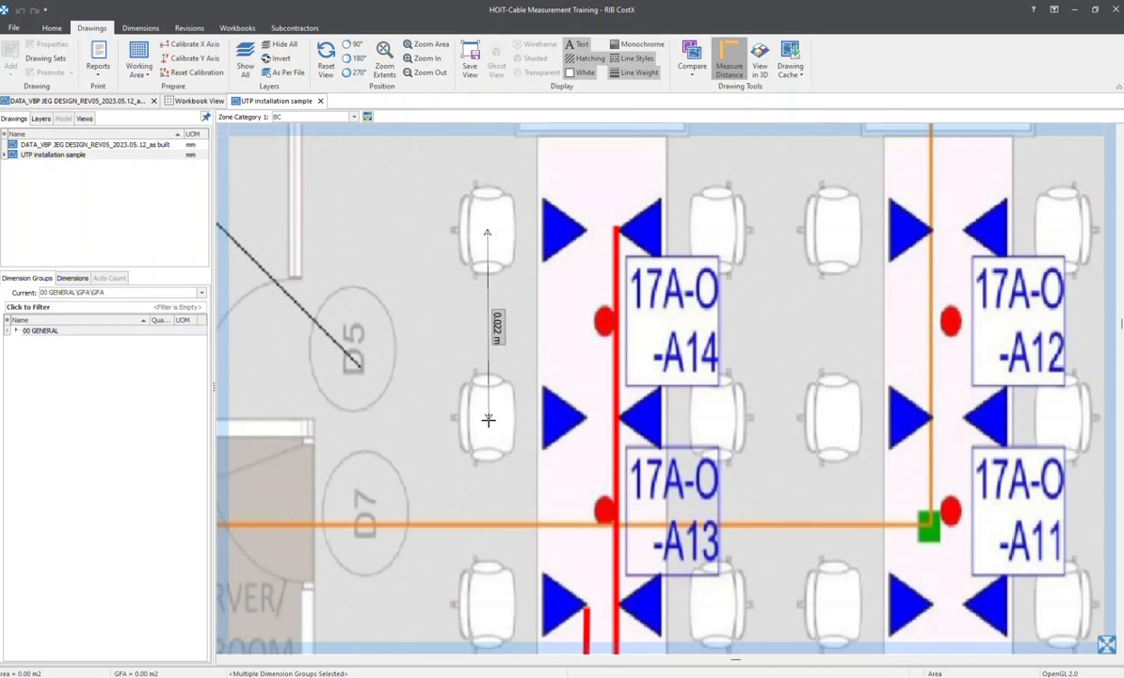
{"action": "key", "text": "Escape"}
{"action": "scroll", "coordinate": [489, 422], "scroll_direction": "down", "scroll_amount": 2}
{"action": "mouse_move", "coordinate": [489, 423]}
{"action": "middle_mouse_down"}
{"action": "mouse_move", "coordinate": [536, 374]}
{"action": "mouse_move", "coordinate": [517, 313]}
{"action": "mouse_move", "coordinate": [530, 317]}
{"action": "middle_mouse_up"}
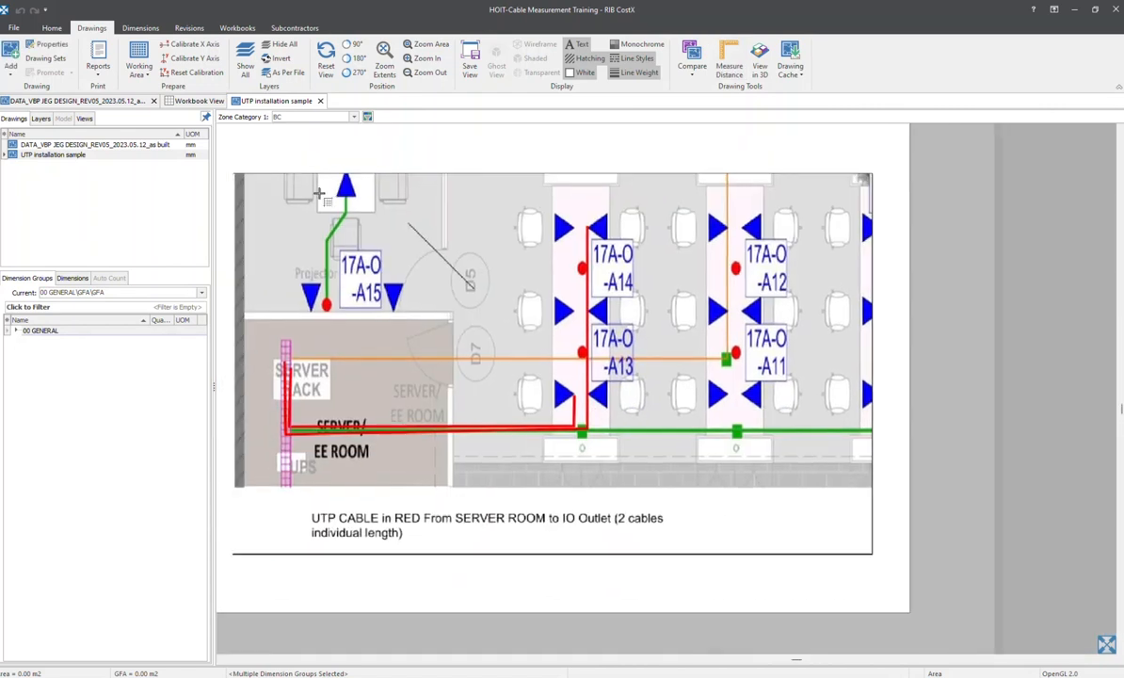
Calibrate the Y axis over the spacing of the two vertically adjacent blue triangles near 17A-O-A14, applying the factor to the X axis
{"action": "left_click", "coordinate": [197, 48]}
{"action": "scroll", "coordinate": [558, 229], "scroll_direction": "up", "scroll_amount": 3}
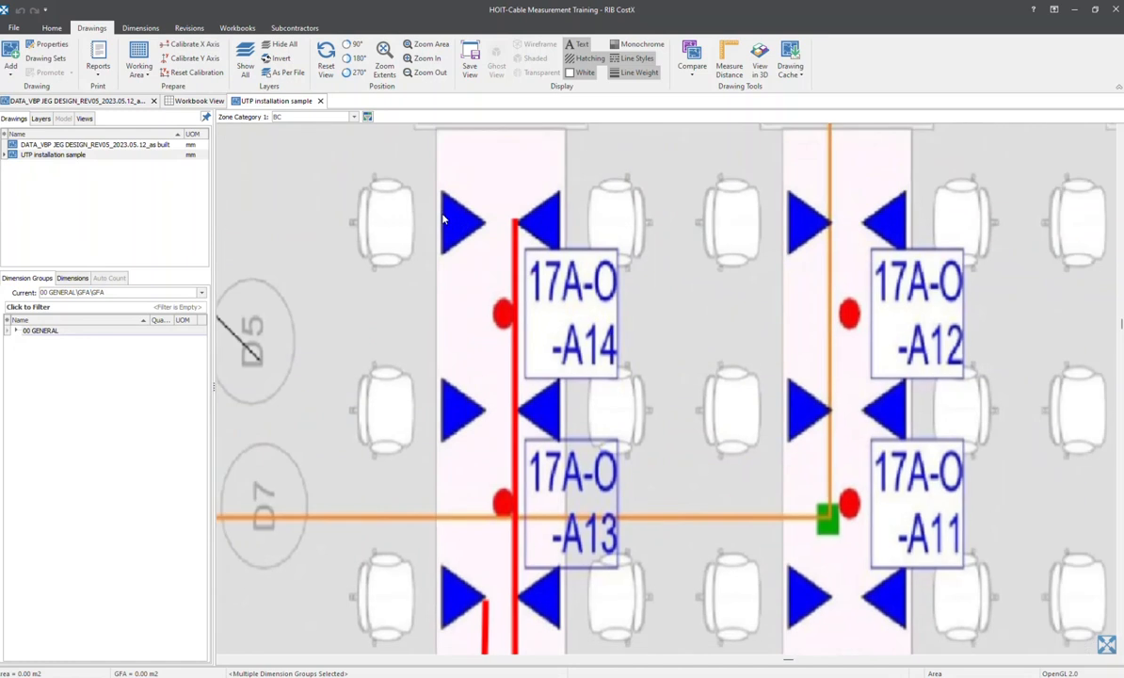
{"action": "scroll", "coordinate": [361, 232], "scroll_direction": "up", "scroll_amount": 2}
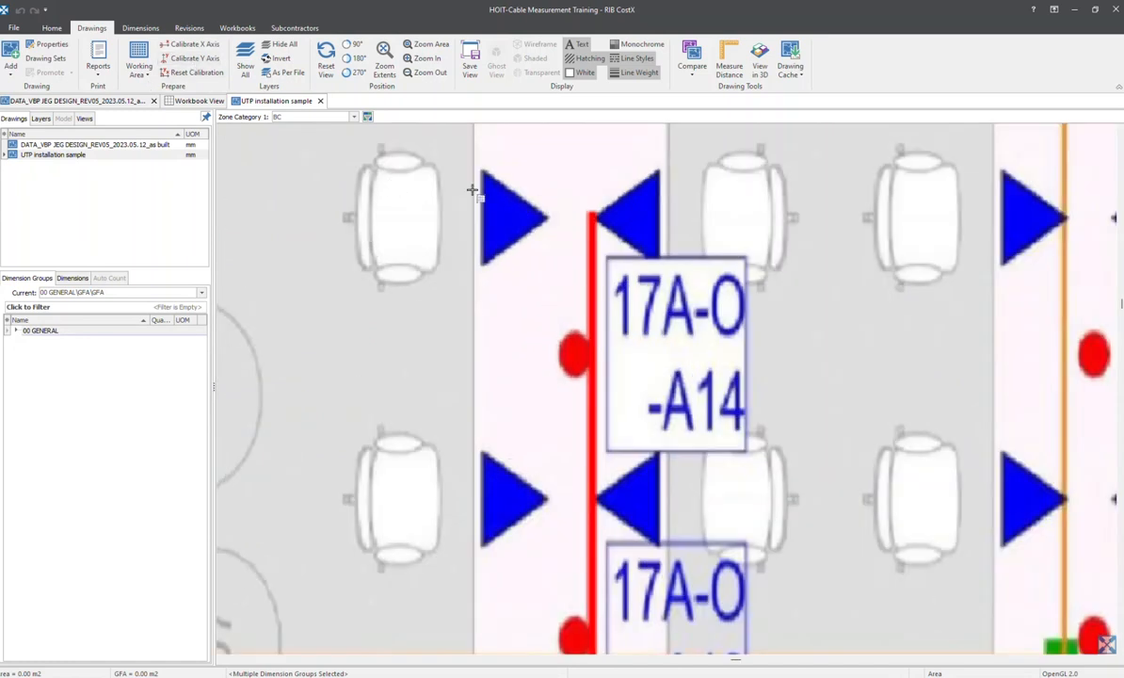
{"action": "left_click", "coordinate": [209, 61]}
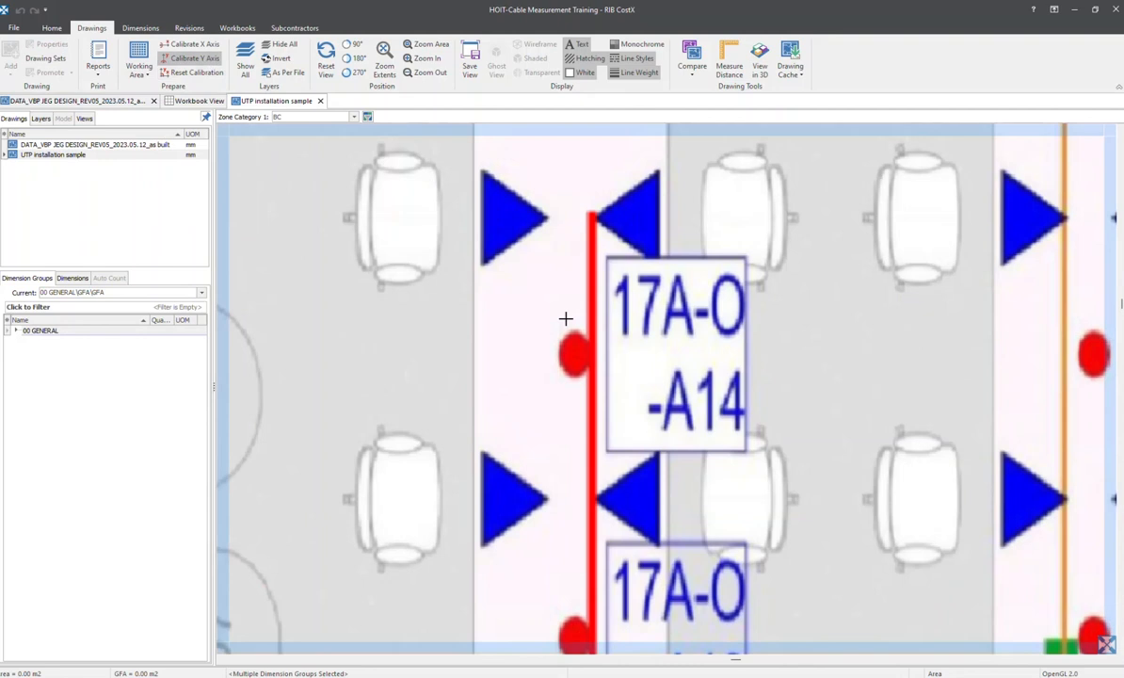
{"action": "left_click", "coordinate": [502, 218]}
{"action": "left_click", "coordinate": [502, 501]}
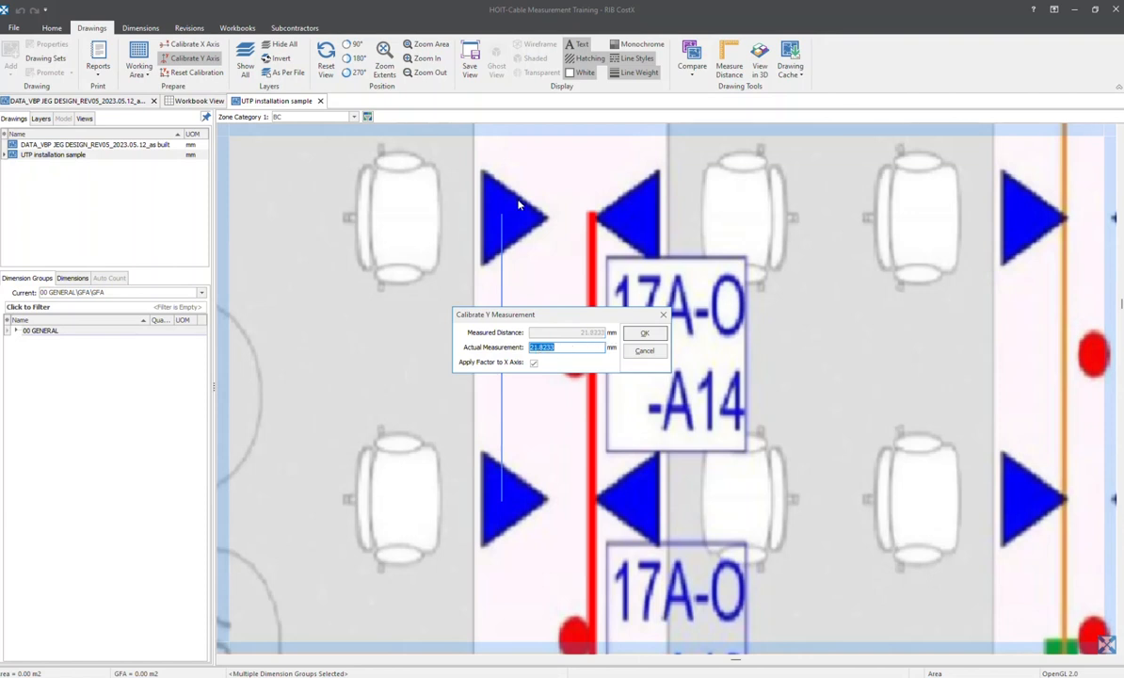
{"action": "left_click", "coordinate": [539, 348]}
{"action": "key", "text": "BackSpace"}
{"action": "key", "text": "Home"}
{"action": "key", "text": "Right"}
{"action": "type", "text": "."}
{"action": "left_click", "coordinate": [644, 332]}
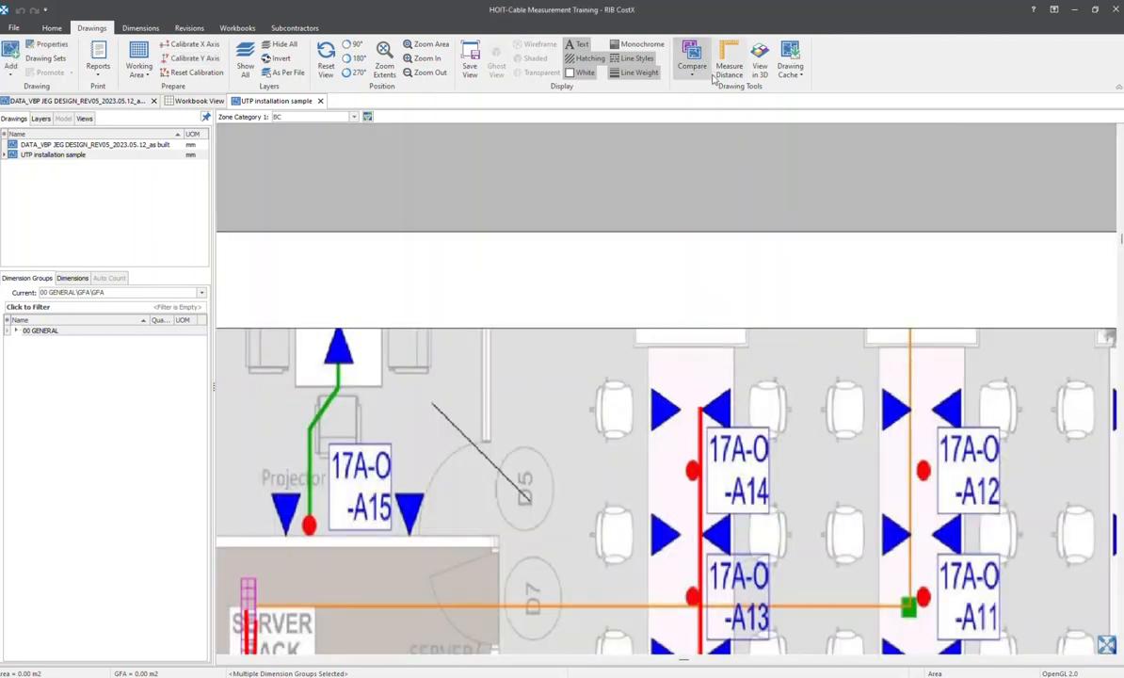
Check the calibration by measuring the distance between the two upper chairs beside 17A-O-A14 again
{"action": "left_click", "coordinate": [726, 68]}
{"action": "scroll", "coordinate": [461, 348], "scroll_direction": "up", "scroll_amount": 5}
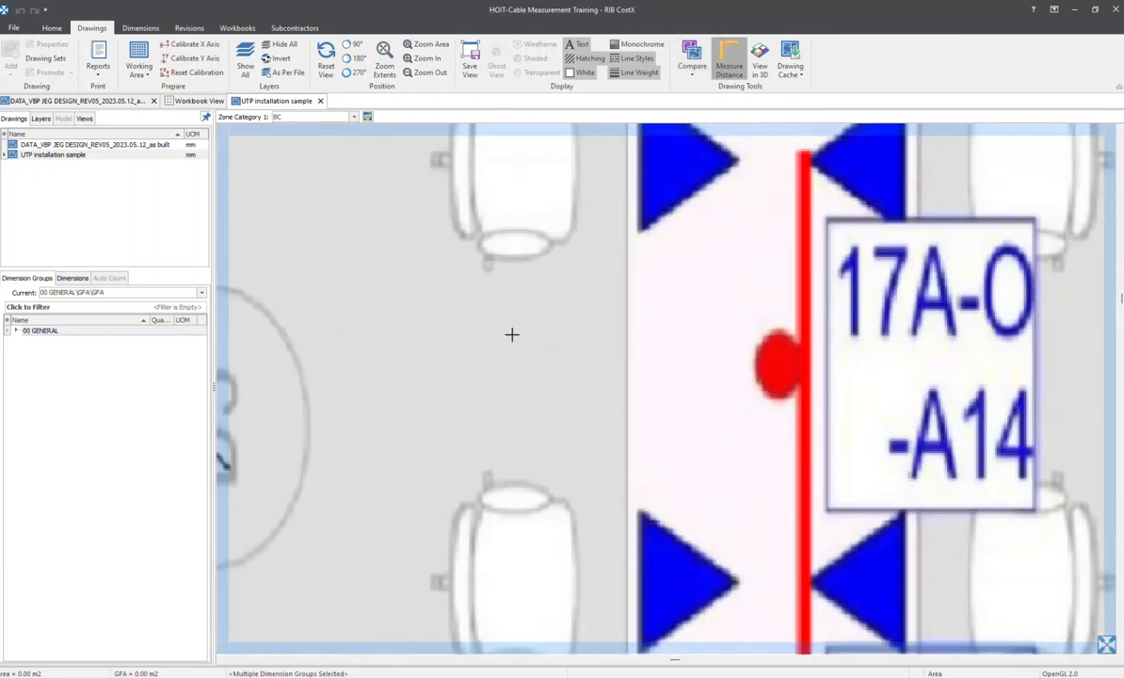
{"action": "scroll", "coordinate": [330, 344], "scroll_direction": "down", "scroll_amount": 2}
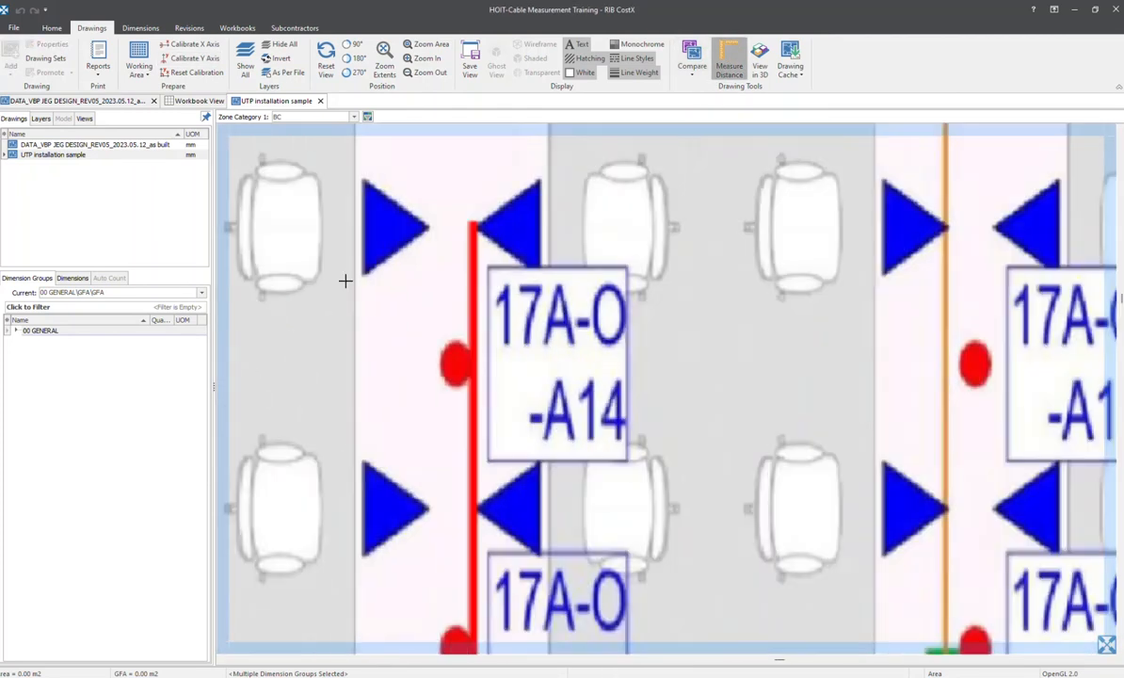
{"action": "left_click", "coordinate": [281, 226]}
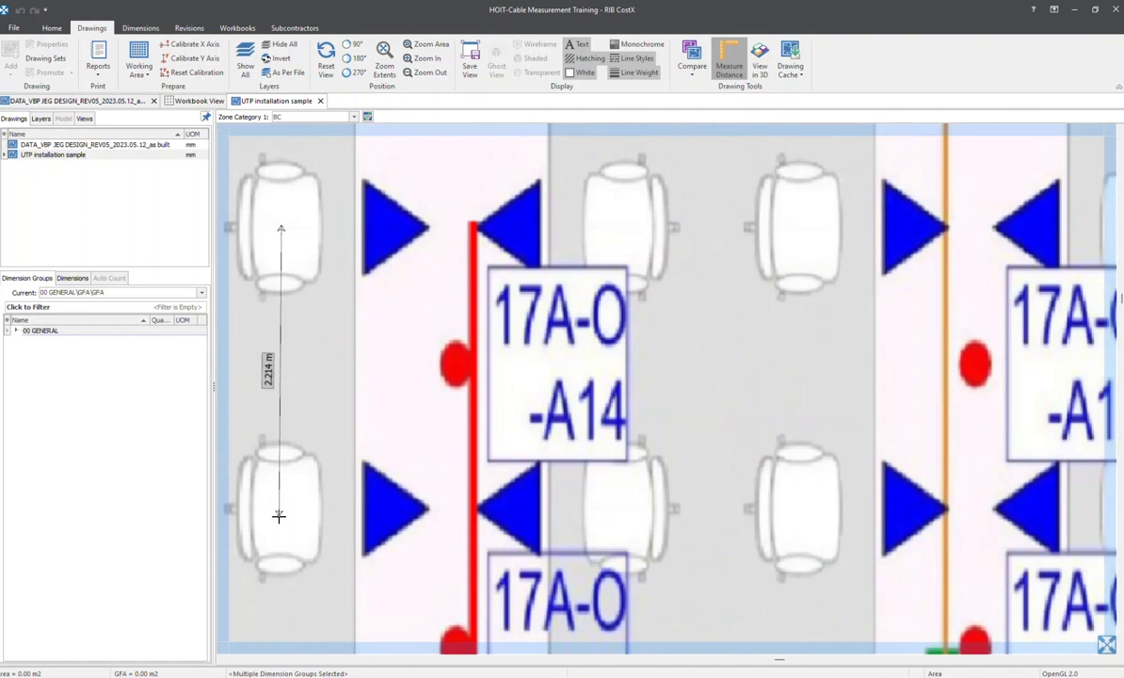
{"action": "left_click", "coordinate": [279, 516]}
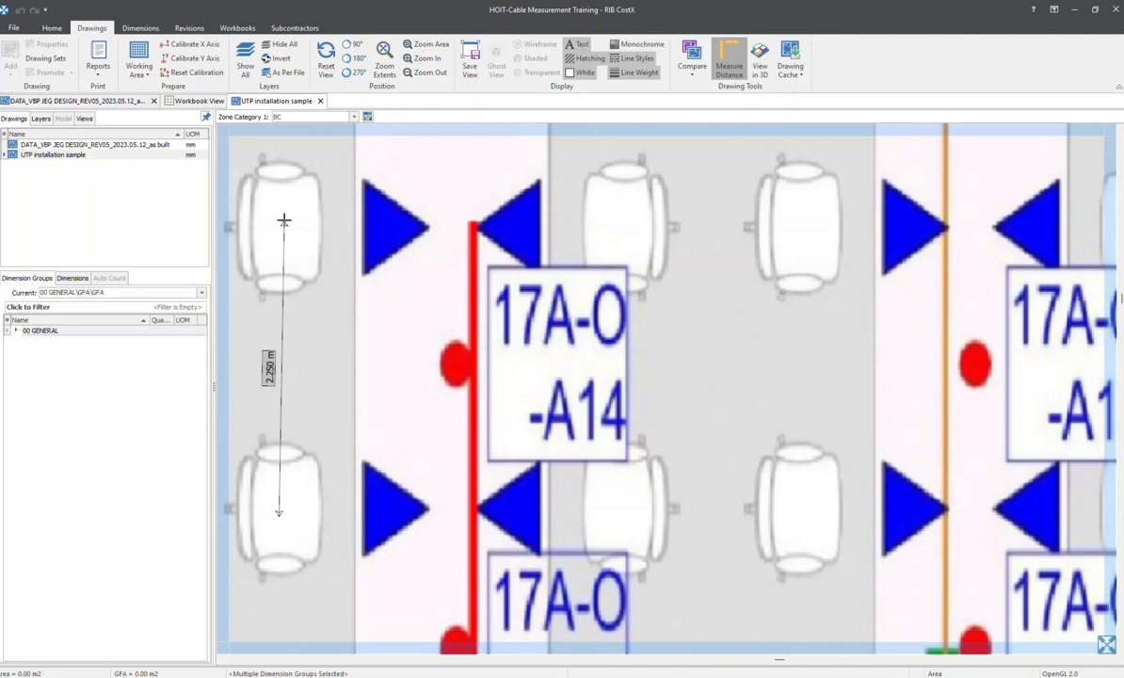
{"action": "key", "text": "Escape"}
{"action": "scroll", "coordinate": [290, 240], "scroll_direction": "down", "scroll_amount": 5}
{"action": "scroll", "coordinate": [433, 243], "scroll_direction": "up", "scroll_amount": 5}
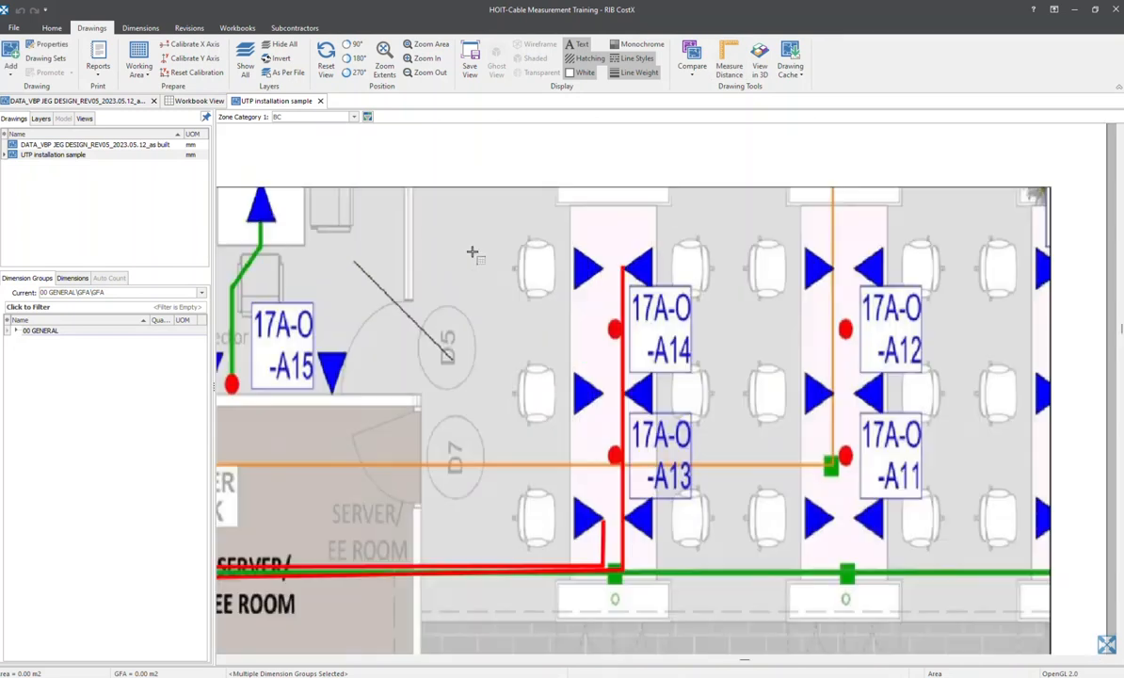
{"action": "scroll", "coordinate": [527, 235], "scroll_direction": "down", "scroll_amount": 2}
{"action": "scroll", "coordinate": [503, 237], "scroll_direction": "up", "scroll_amount": 1}
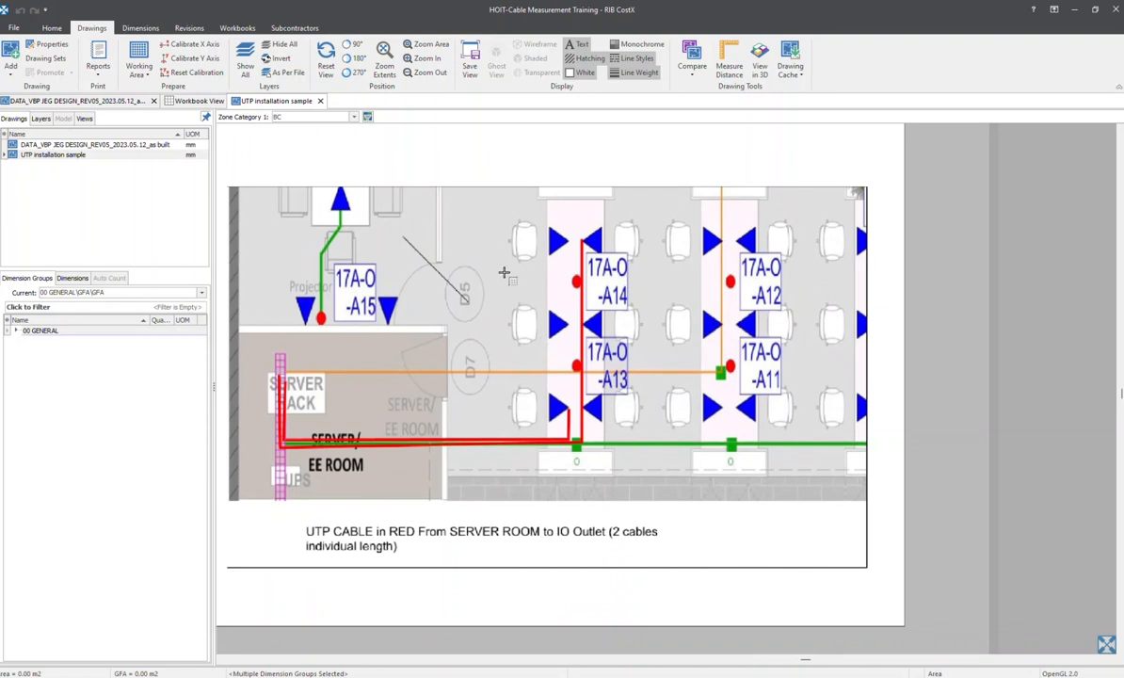
Switch to the as-built DATA drawing and examine the cable run around the reception area, outlet 17A-O-A01 and the printer station
{"action": "mouse_move", "coordinate": [89, 155]}
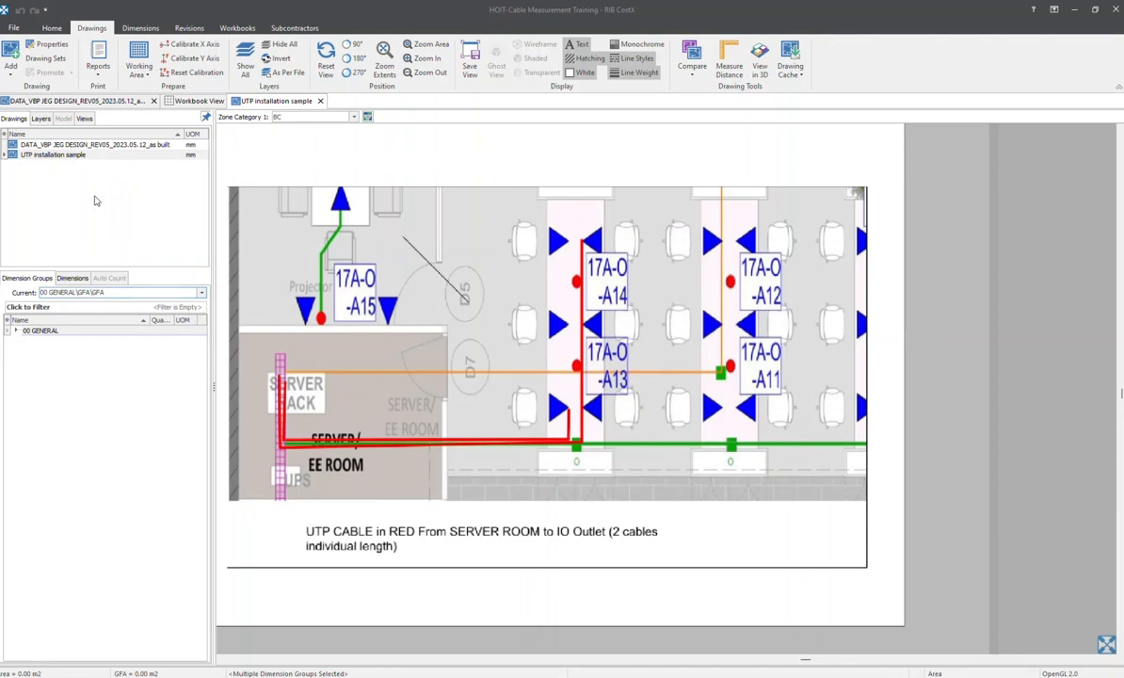
{"action": "left_click", "coordinate": [74, 144]}
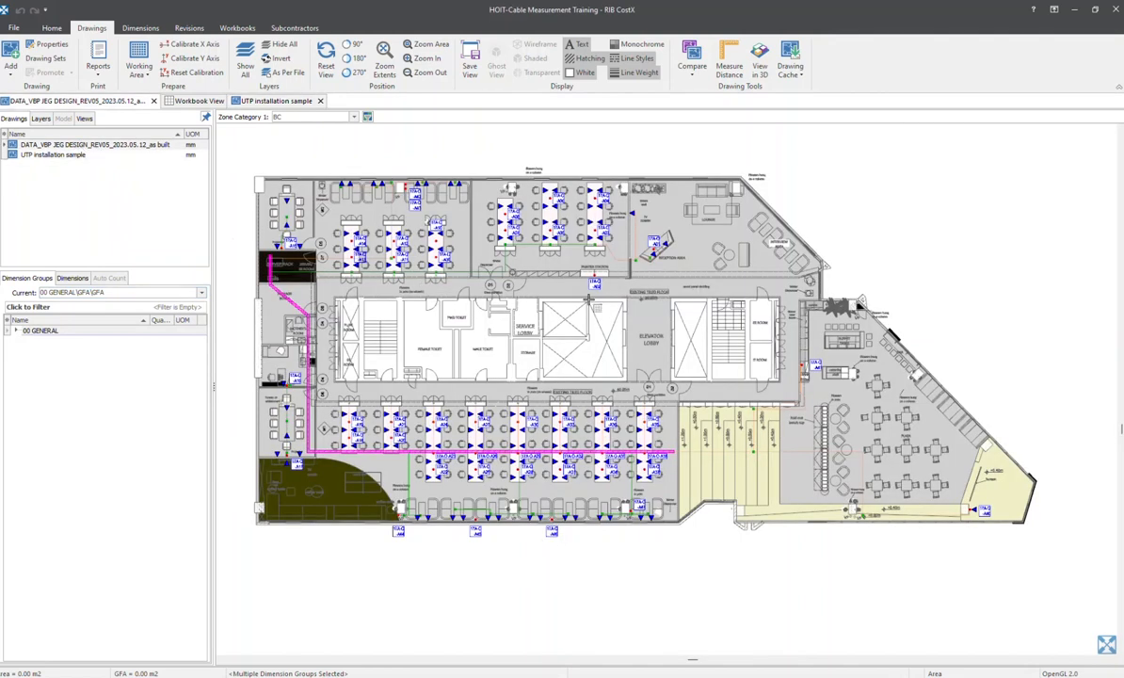
{"action": "middle_click_drag", "start_coordinate": [557, 285], "coordinate": [582, 282]}
{"action": "scroll", "coordinate": [480, 298], "scroll_direction": "up", "scroll_amount": 4}
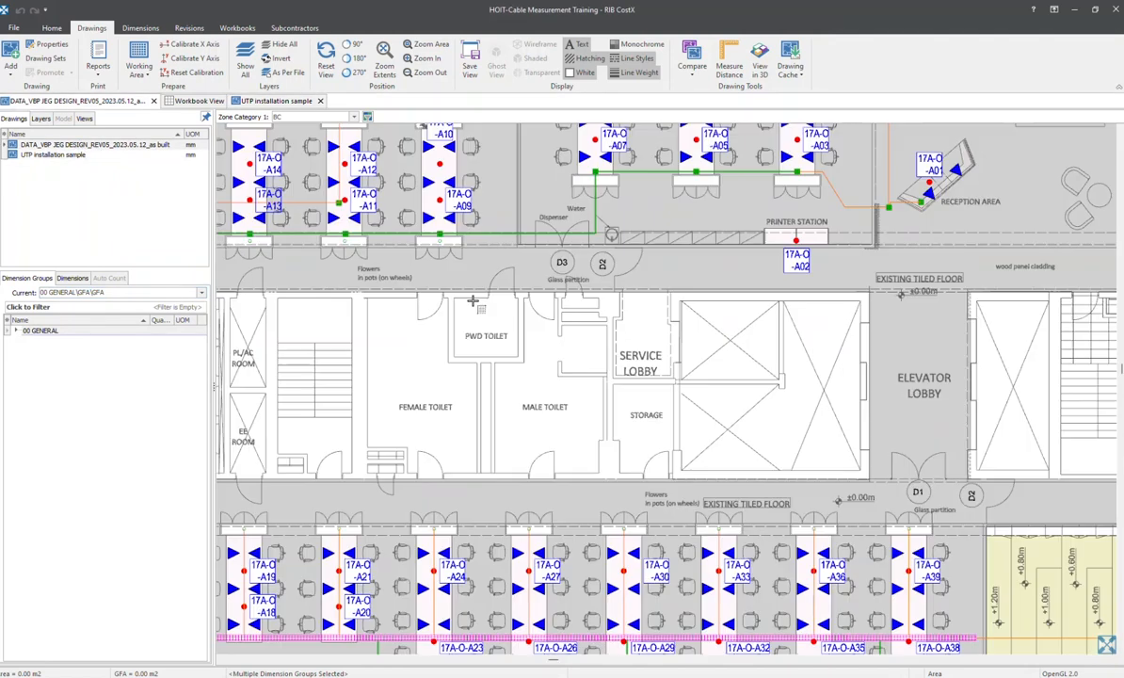
{"action": "scroll", "coordinate": [472, 301], "scroll_direction": "down", "scroll_amount": 2}
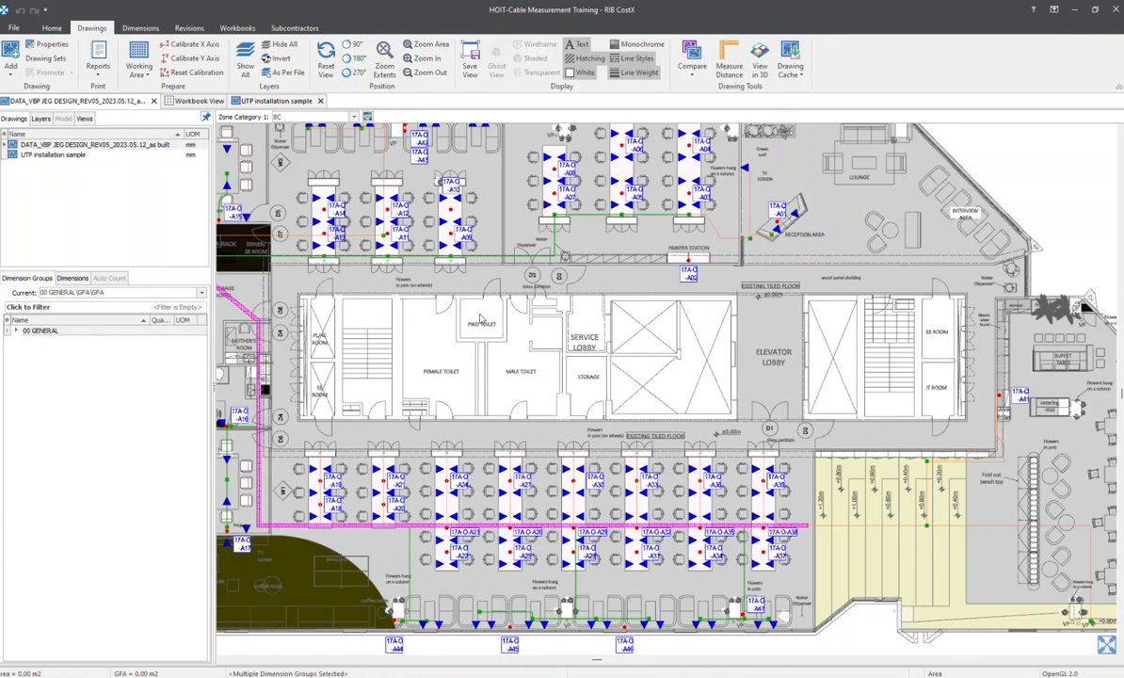
{"action": "middle_click_drag", "start_coordinate": [474, 307], "coordinate": [487, 344]}
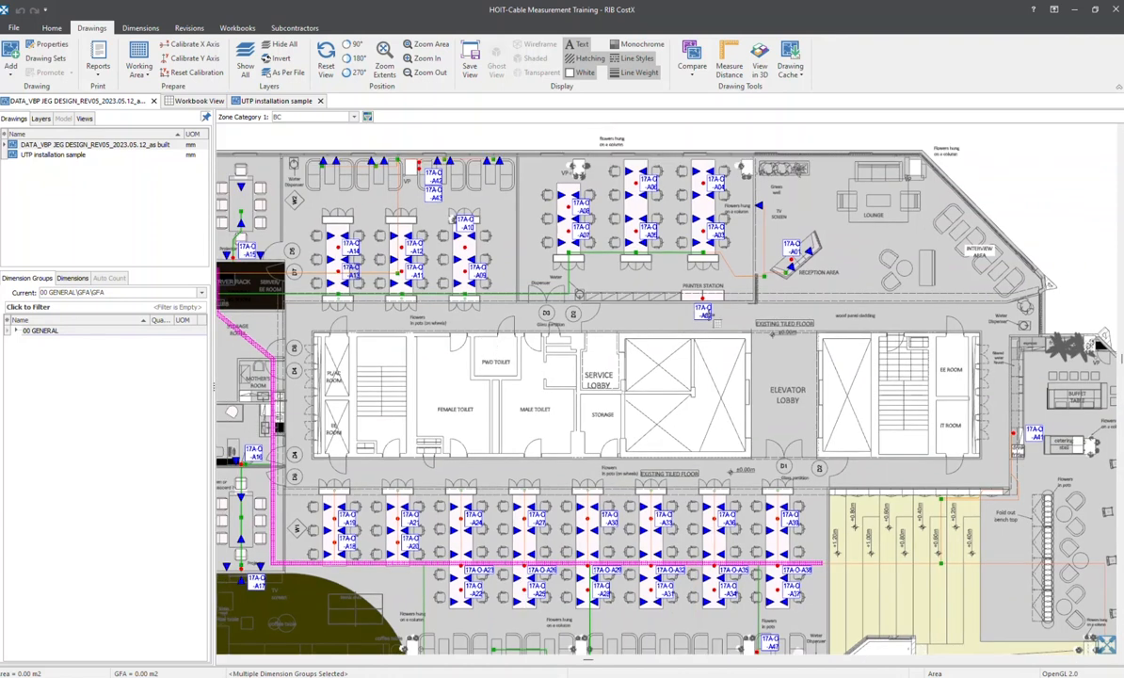
{"action": "middle_click_drag", "start_coordinate": [712, 313], "coordinate": [724, 287]}
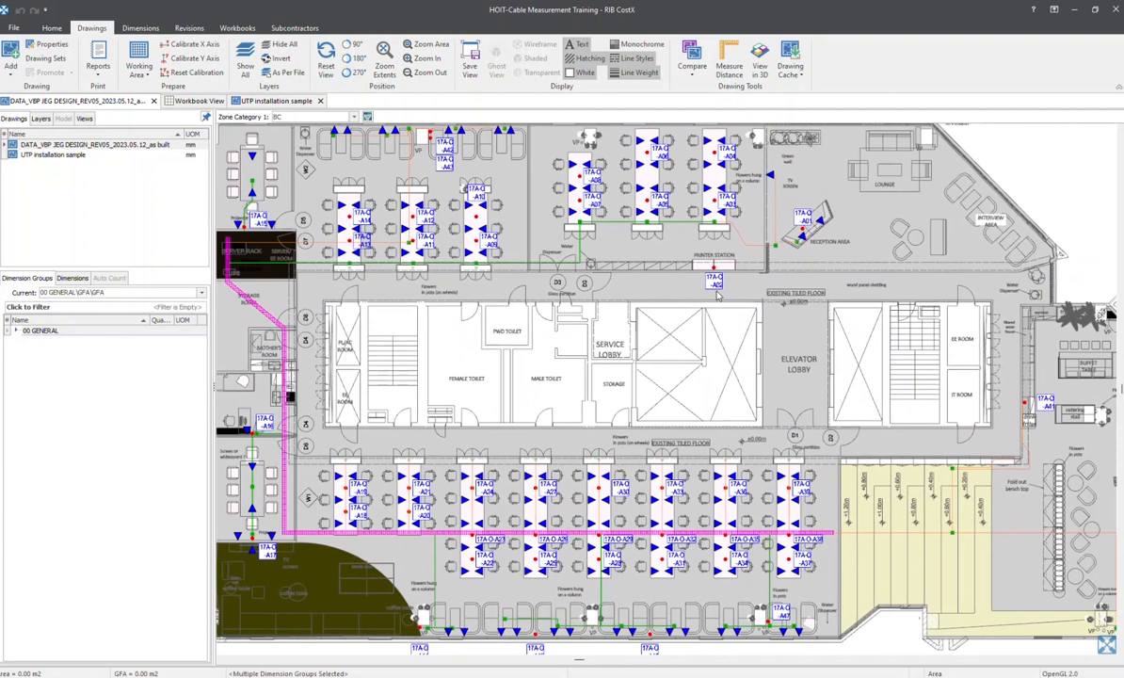
{"action": "scroll", "coordinate": [674, 273], "scroll_direction": "up", "scroll_amount": 6}
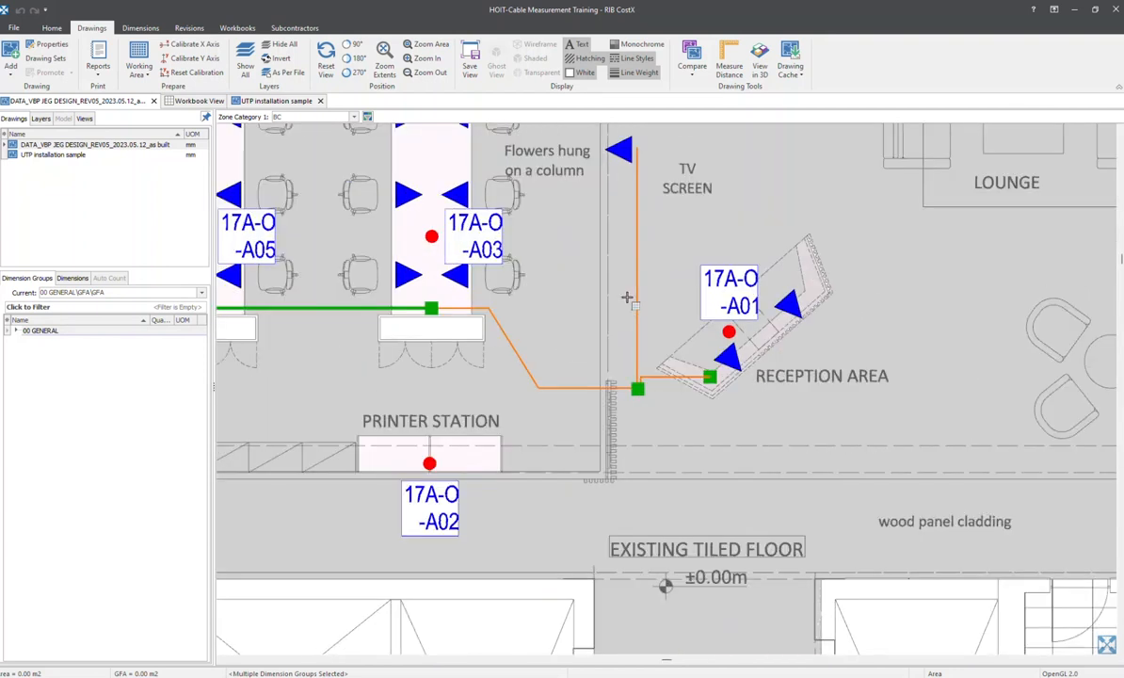
{"action": "scroll", "coordinate": [627, 297], "scroll_direction": "down", "scroll_amount": 3}
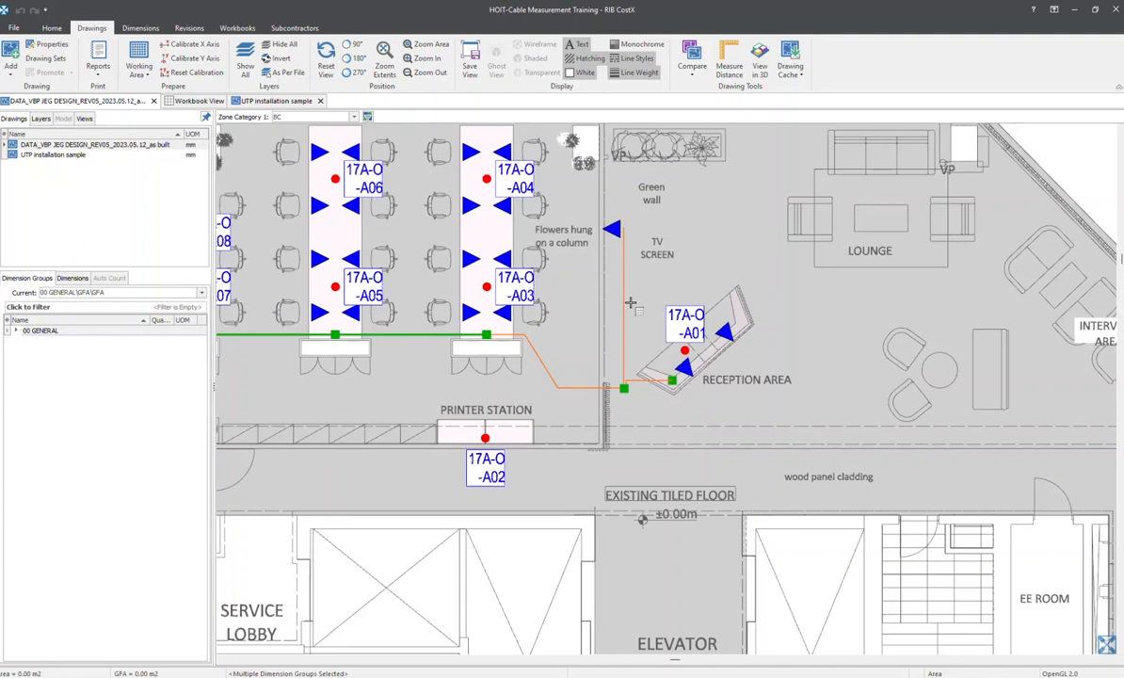
{"action": "scroll", "coordinate": [630, 302], "scroll_direction": "up", "scroll_amount": 2}
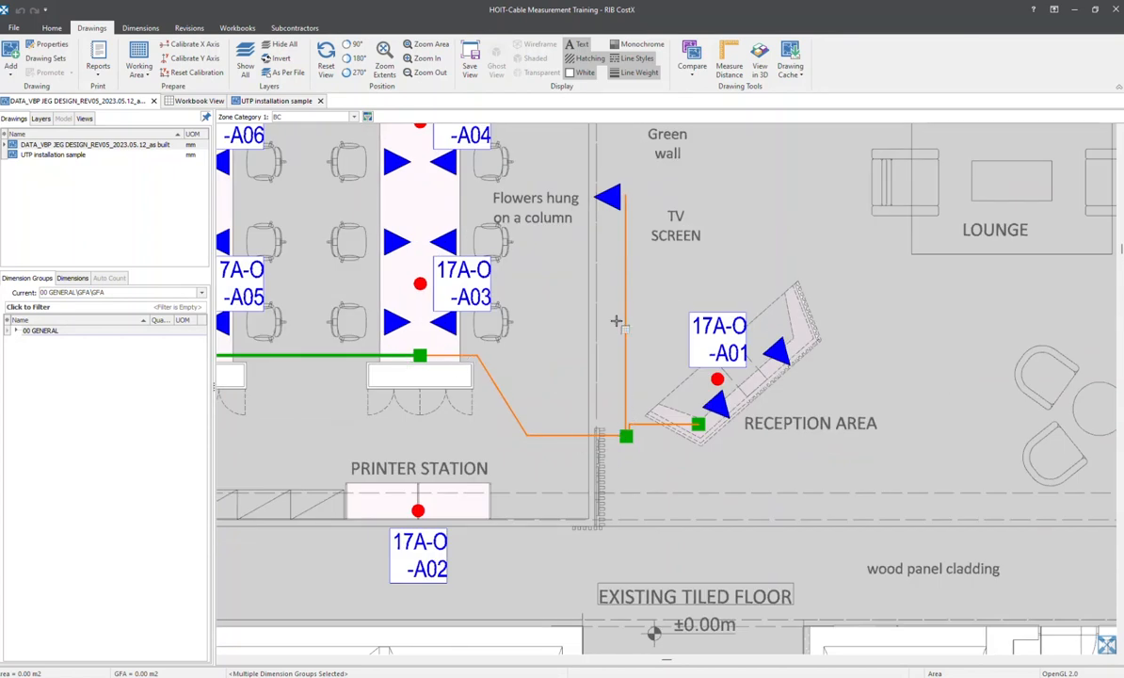
Trace the green cable route from the desks at 17A-O-A03 back to the server room
{"action": "middle_click_drag", "start_coordinate": [468, 320], "coordinate": [767, 390]}
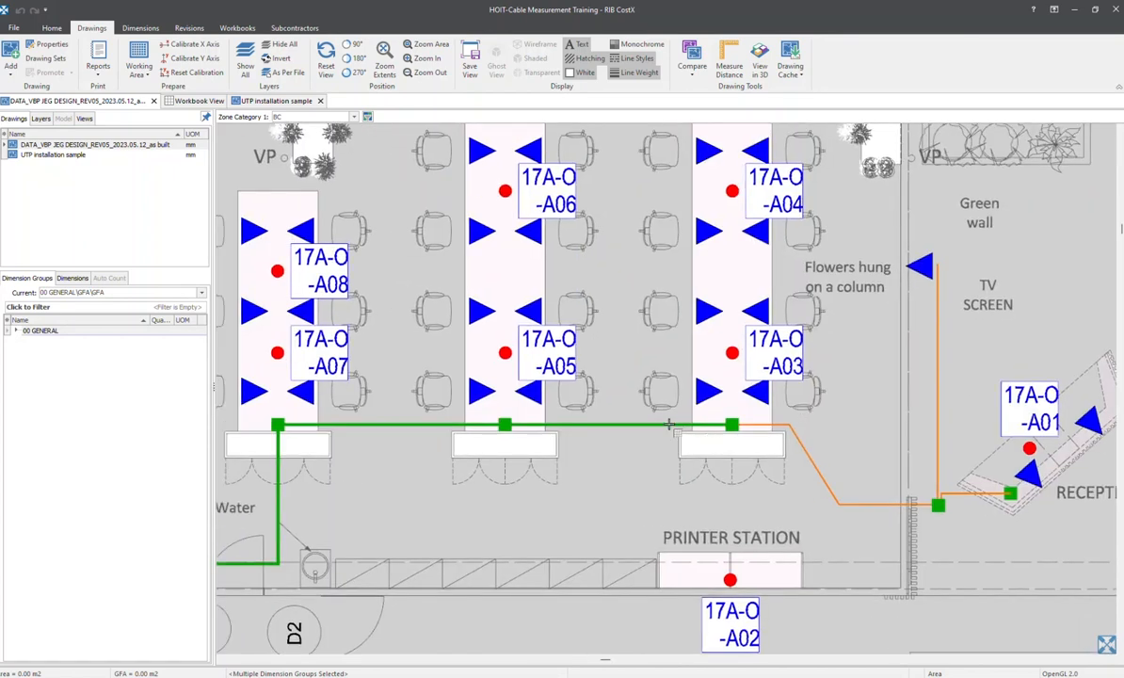
{"action": "middle_click_drag", "start_coordinate": [283, 431], "coordinate": [780, 265]}
{"action": "scroll", "coordinate": [626, 312], "scroll_direction": "down", "scroll_amount": 1}
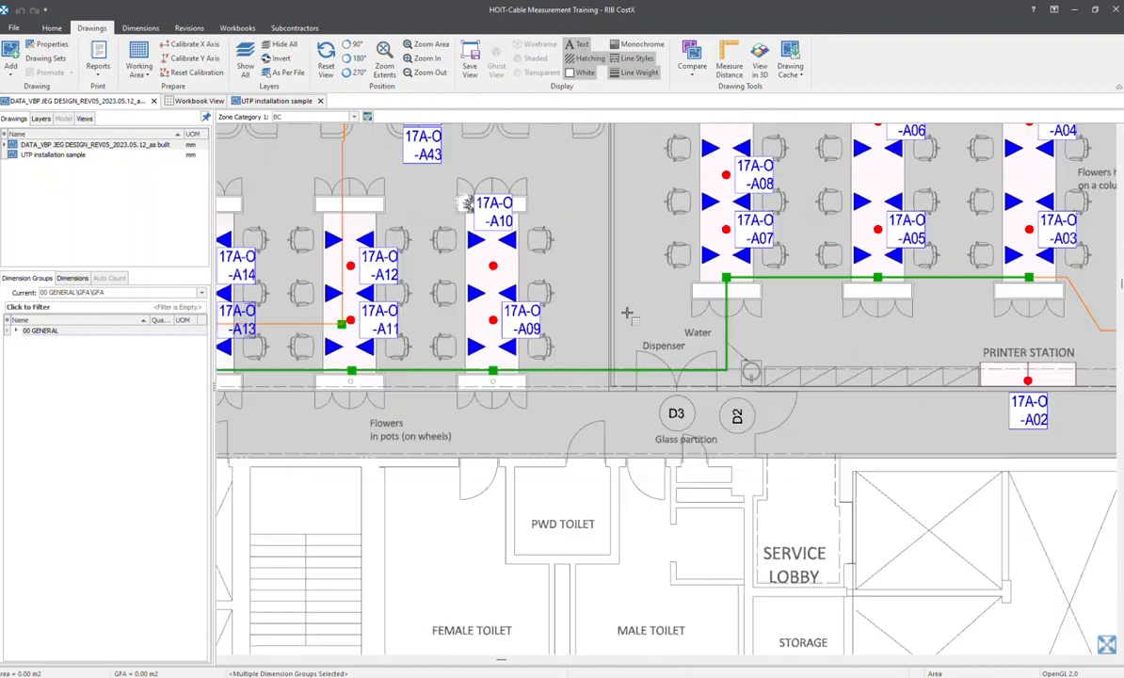
{"action": "middle_click_drag", "start_coordinate": [301, 414], "coordinate": [909, 212]}
{"action": "scroll", "coordinate": [828, 226], "scroll_direction": "down", "scroll_amount": 1}
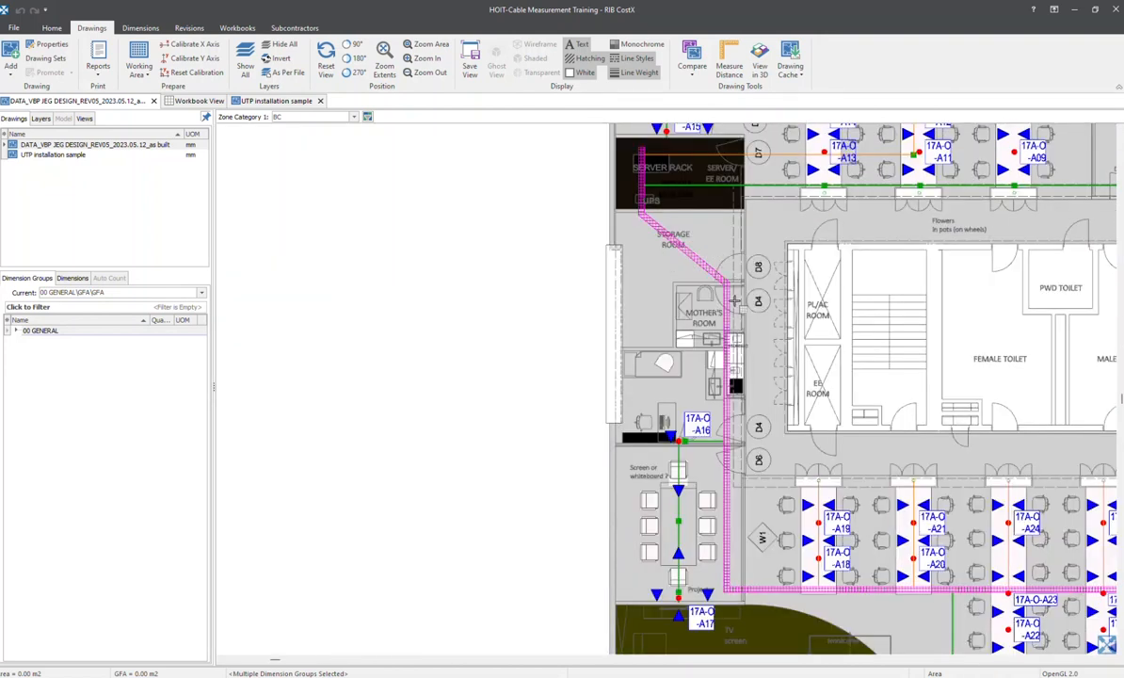
Examine the magenta cable tray route and the cabling at outlets 17A-O-A16 and 17A-O-A17
{"action": "middle_click_drag", "start_coordinate": [682, 372], "coordinate": [639, 234]}
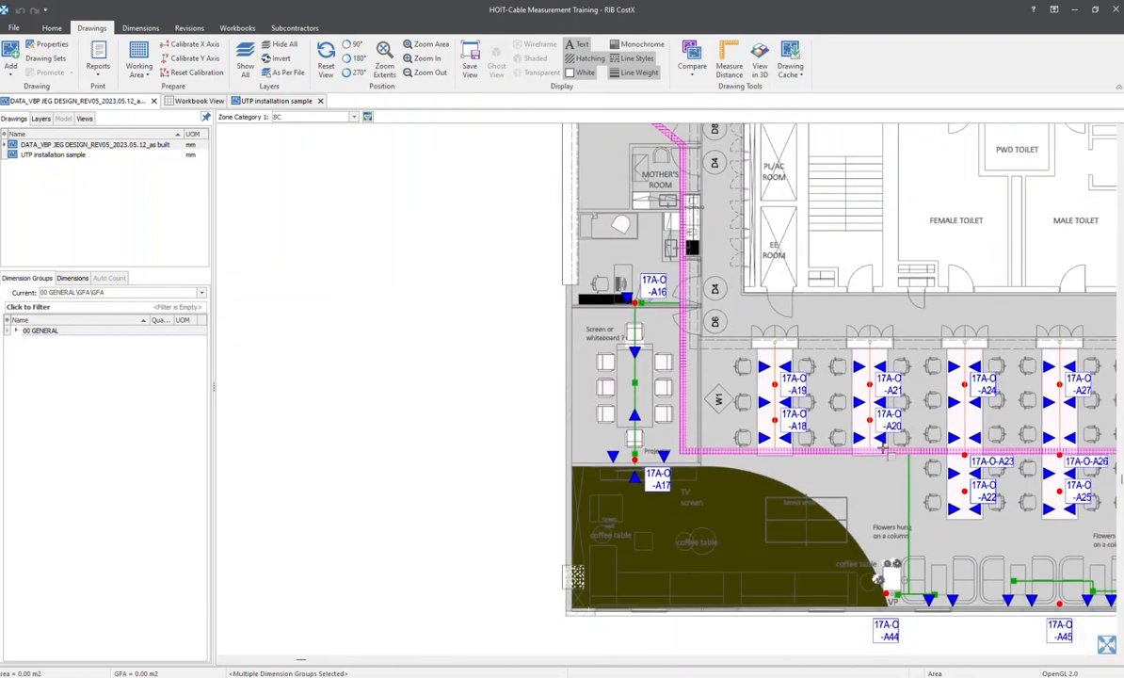
{"action": "scroll", "coordinate": [685, 379], "scroll_direction": "up", "scroll_amount": 2}
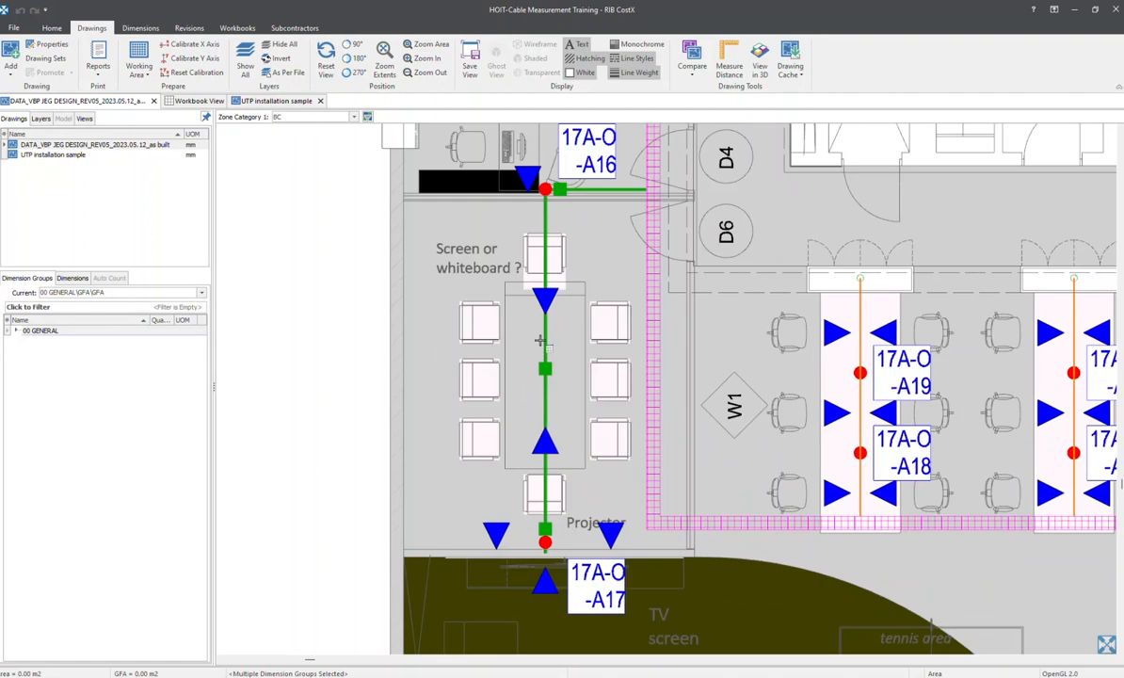
{"action": "scroll", "coordinate": [539, 341], "scroll_direction": "down", "scroll_amount": 3}
{"action": "scroll", "coordinate": [464, 340], "scroll_direction": "up", "scroll_amount": 2}
{"action": "scroll", "coordinate": [490, 355], "scroll_direction": "down", "scroll_amount": 1}
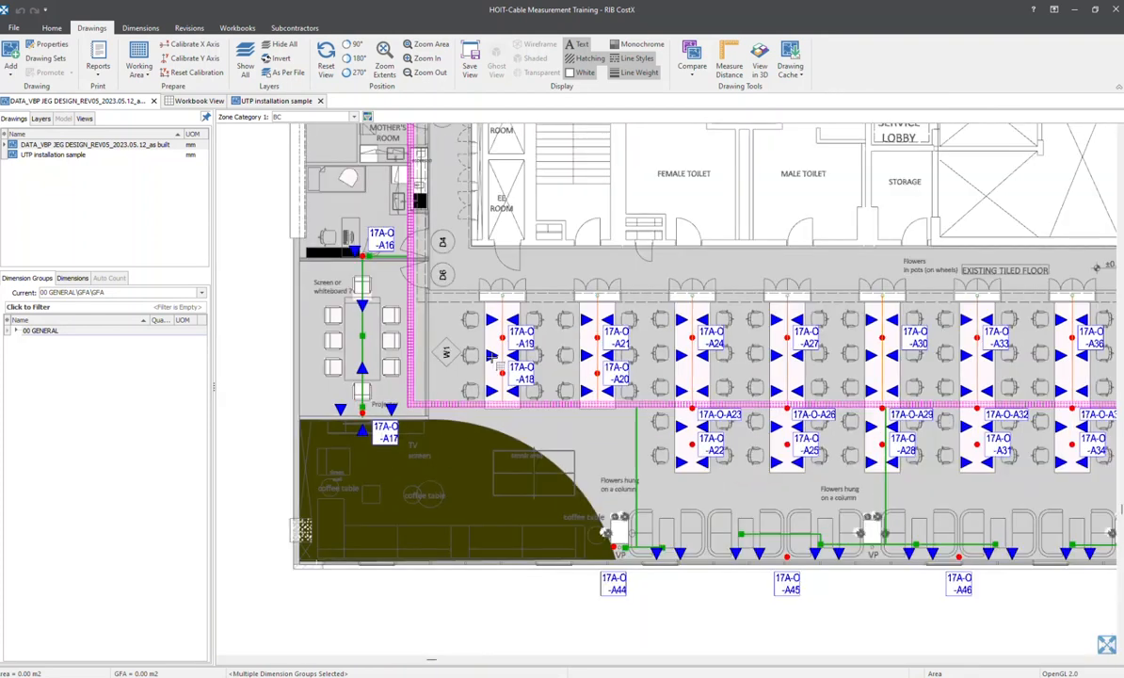
Examine the data outlets and cable runs at desks 17A-O-A11 to 17A-O-A14 beside the server room
{"action": "middle_click_drag", "start_coordinate": [544, 259], "coordinate": [524, 562]}
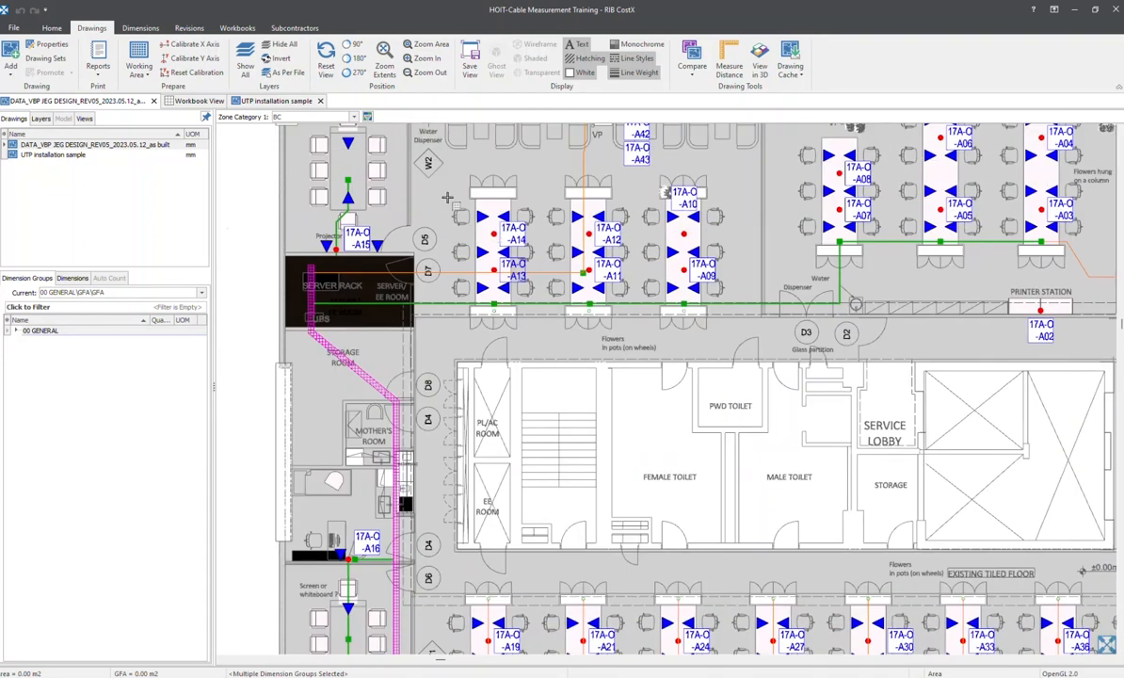
{"action": "scroll", "coordinate": [448, 198], "scroll_direction": "up", "scroll_amount": 5}
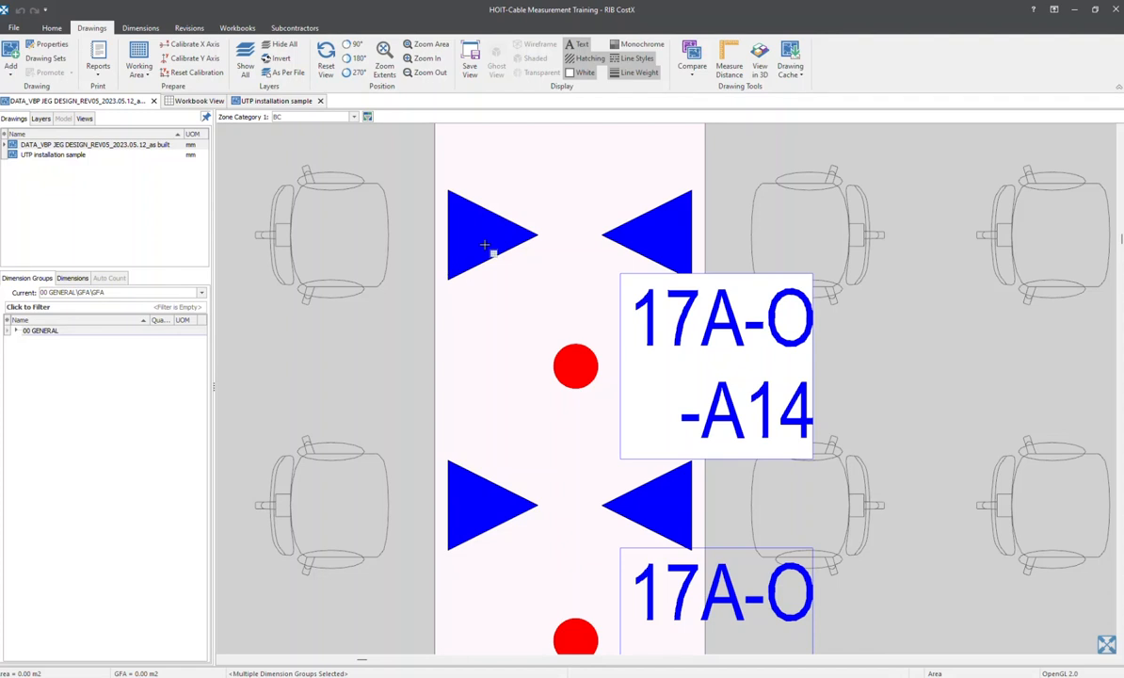
{"action": "scroll", "coordinate": [463, 240], "scroll_direction": "down", "scroll_amount": 2}
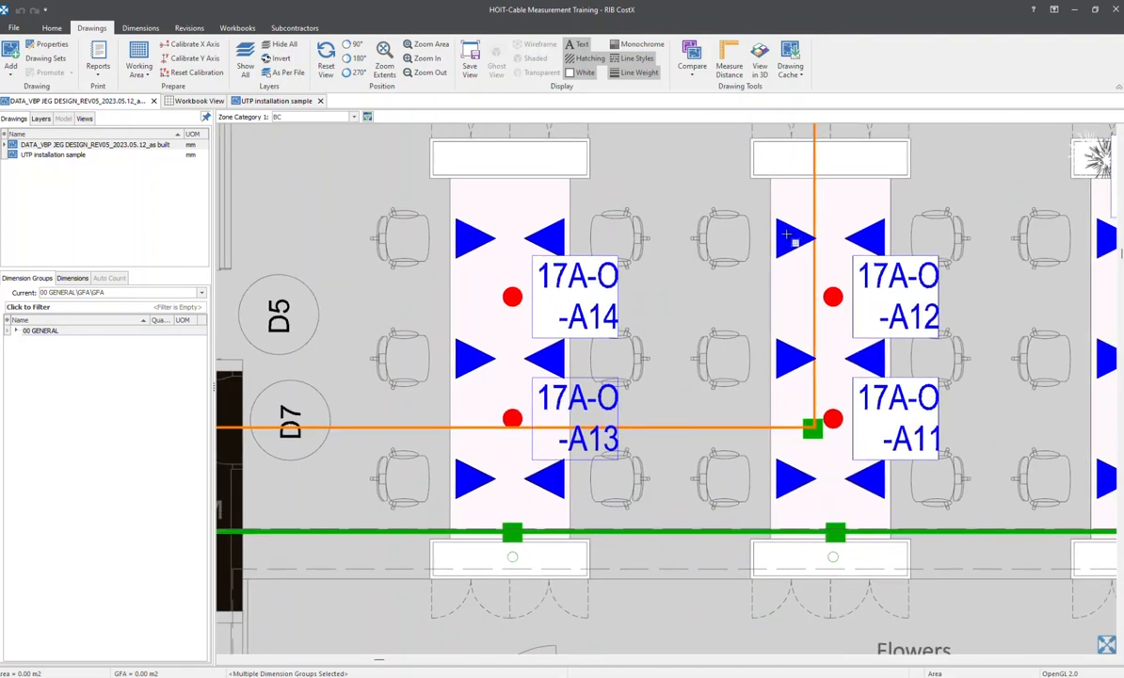
{"action": "scroll", "coordinate": [791, 239], "scroll_direction": "down", "scroll_amount": 2}
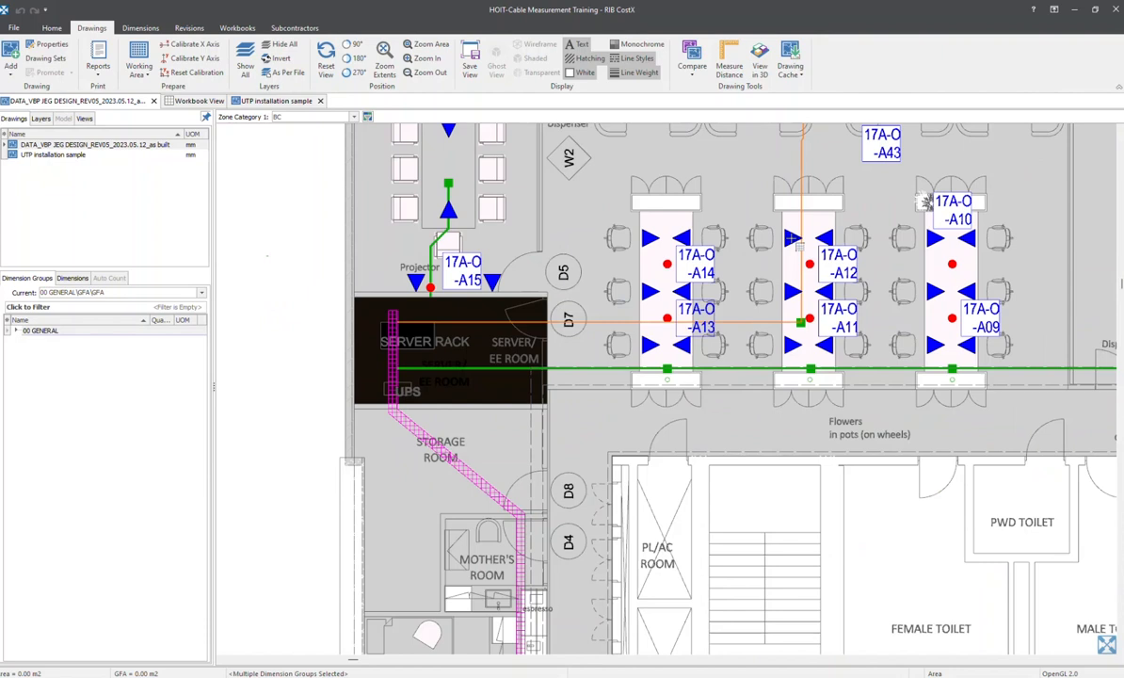
{"action": "middle_click_drag", "start_coordinate": [791, 238], "coordinate": [524, 259]}
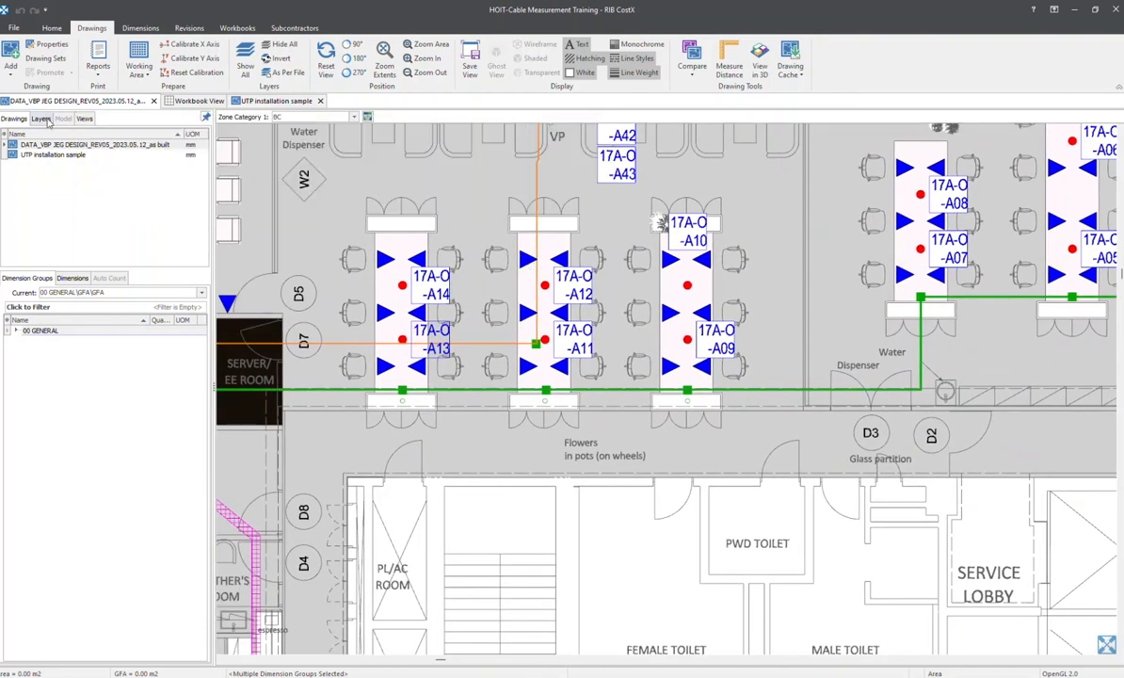
Open the drawing's layer list and look over the whole floor plan, from the server room to the reception area
{"action": "left_click", "coordinate": [41, 118]}
{"action": "scroll", "coordinate": [433, 241], "scroll_direction": "down", "scroll_amount": 2}
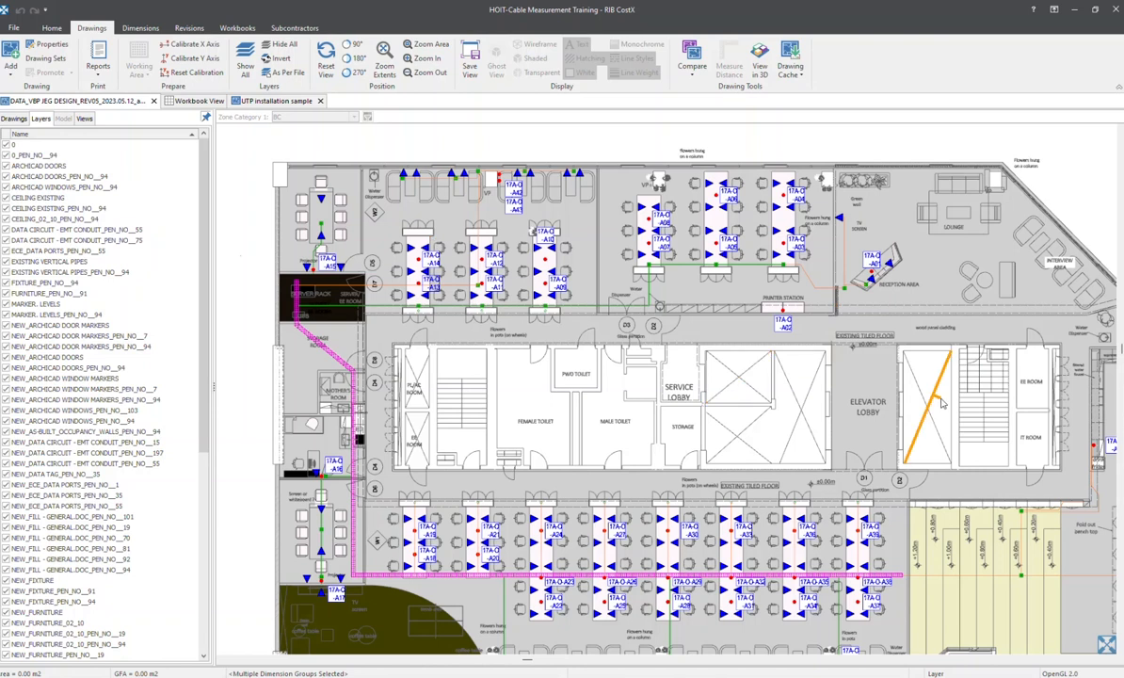
{"action": "scroll", "coordinate": [849, 394], "scroll_direction": "down", "scroll_amount": 1}
{"action": "middle_click_drag", "start_coordinate": [849, 394], "coordinate": [679, 349]}
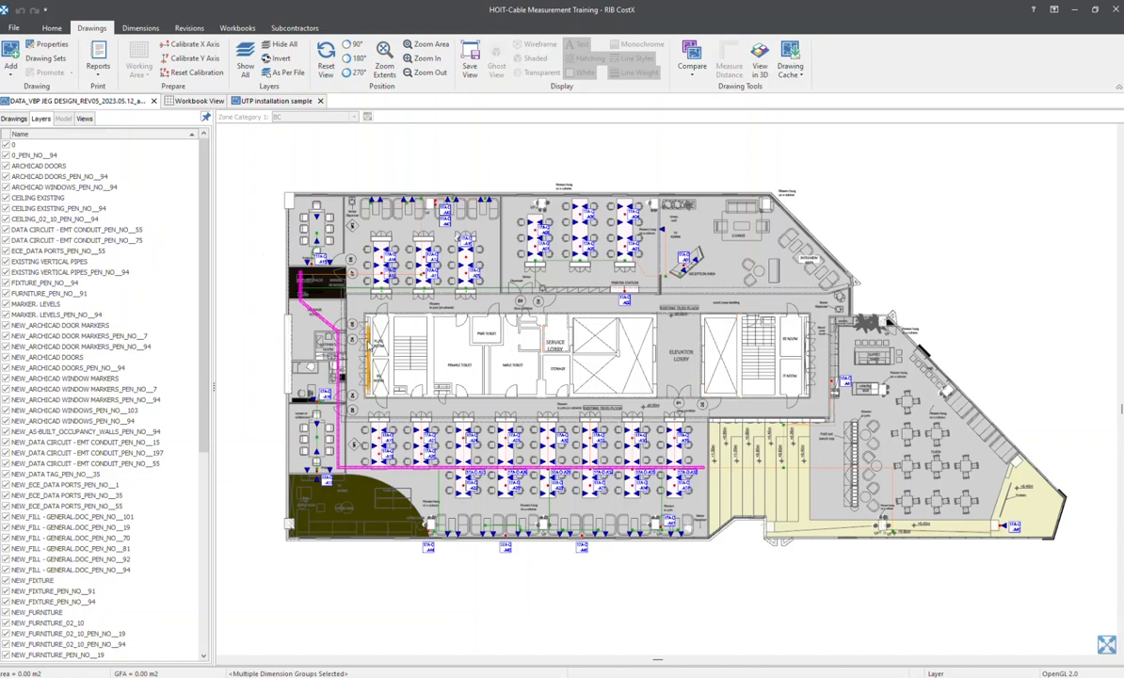
{"action": "scroll", "coordinate": [490, 291], "scroll_direction": "up", "scroll_amount": 2}
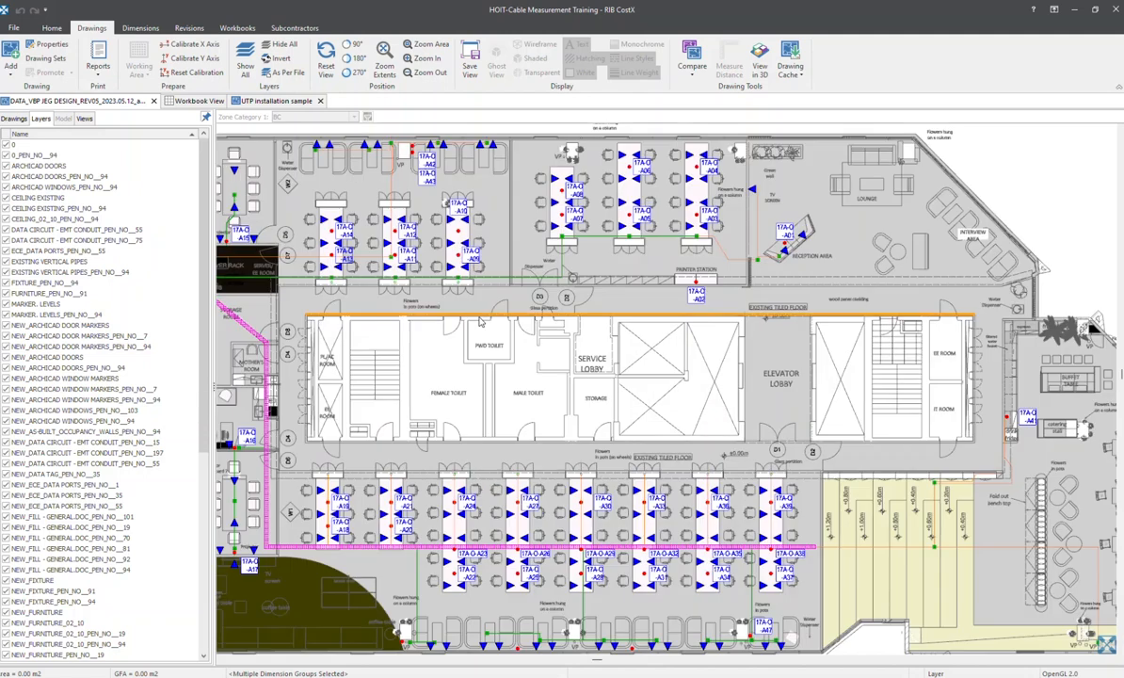
{"action": "scroll", "coordinate": [505, 299], "scroll_direction": "down", "scroll_amount": 2}
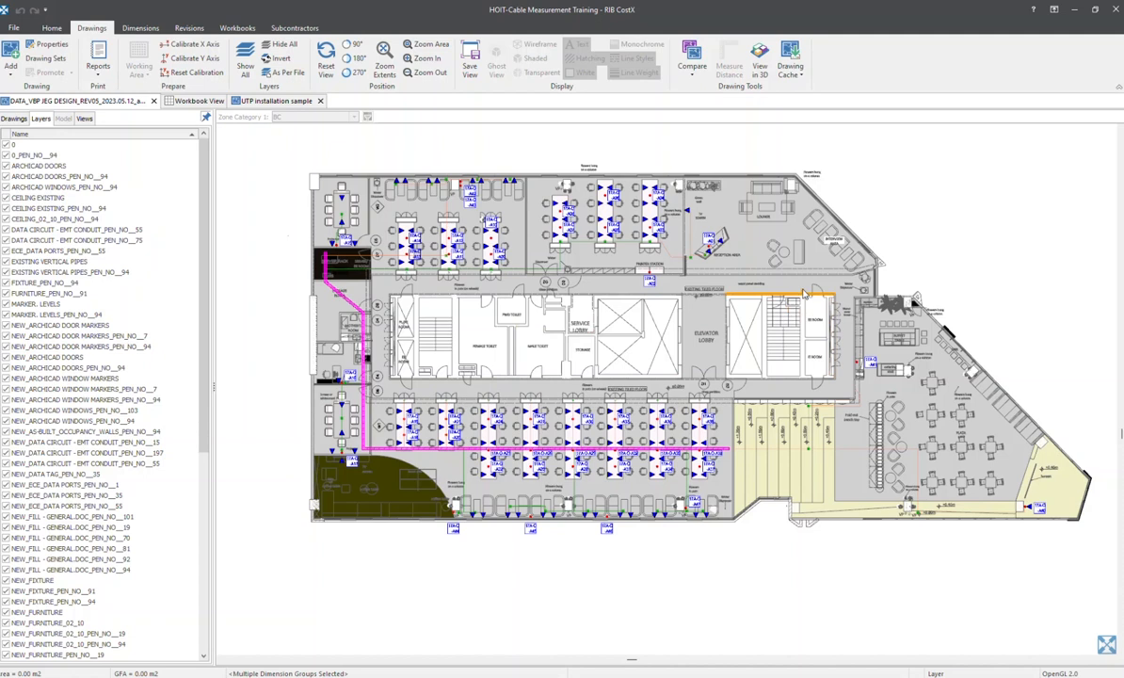
{"action": "scroll", "coordinate": [752, 284], "scroll_direction": "up", "scroll_amount": 2}
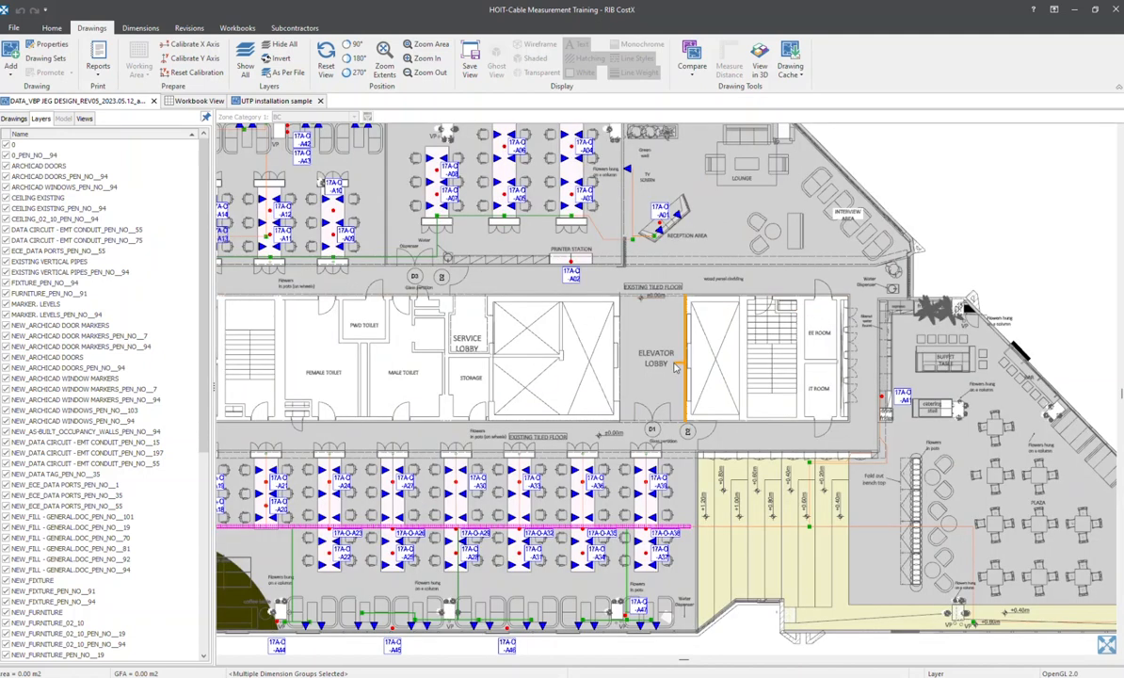
{"action": "scroll", "coordinate": [583, 367], "scroll_direction": "down", "scroll_amount": 5}
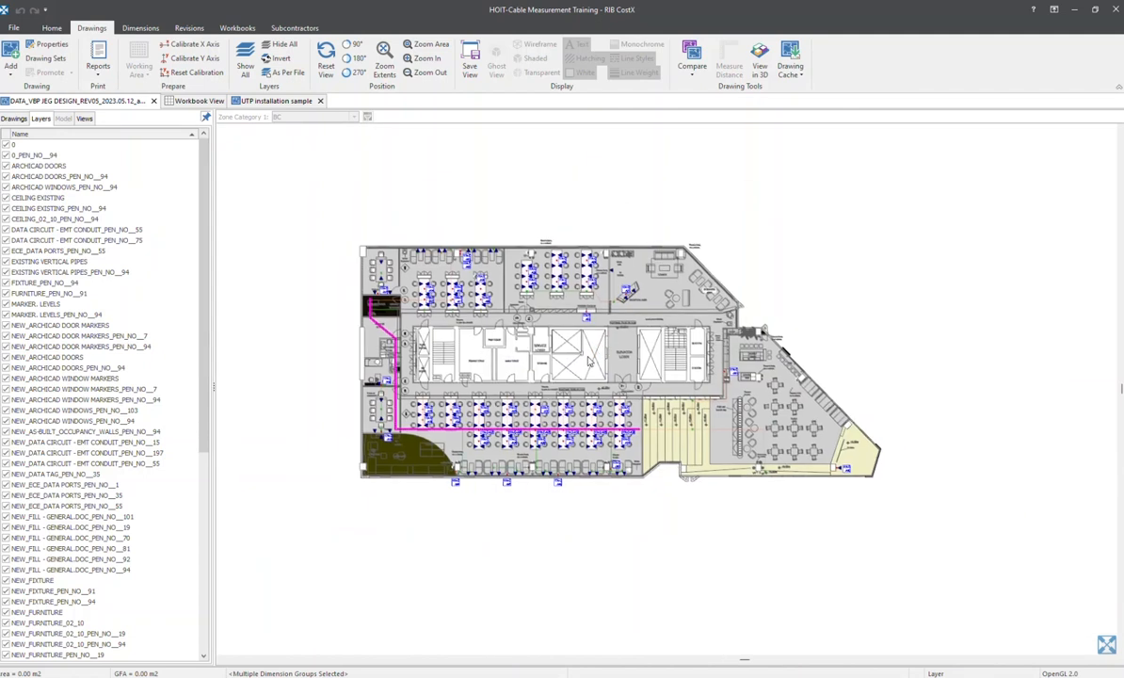
{"action": "scroll", "coordinate": [468, 356], "scroll_direction": "up", "scroll_amount": 2}
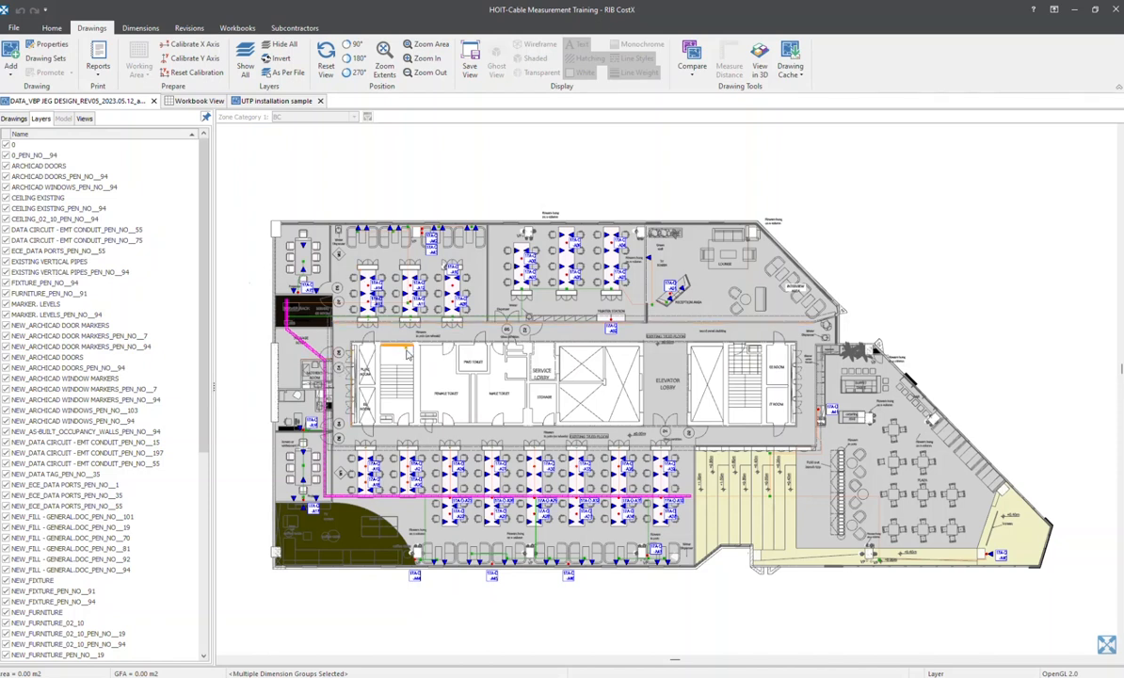
{"action": "scroll", "coordinate": [403, 343], "scroll_direction": "up", "scroll_amount": 3}
{"action": "middle_click_drag", "start_coordinate": [414, 303], "coordinate": [677, 360]}
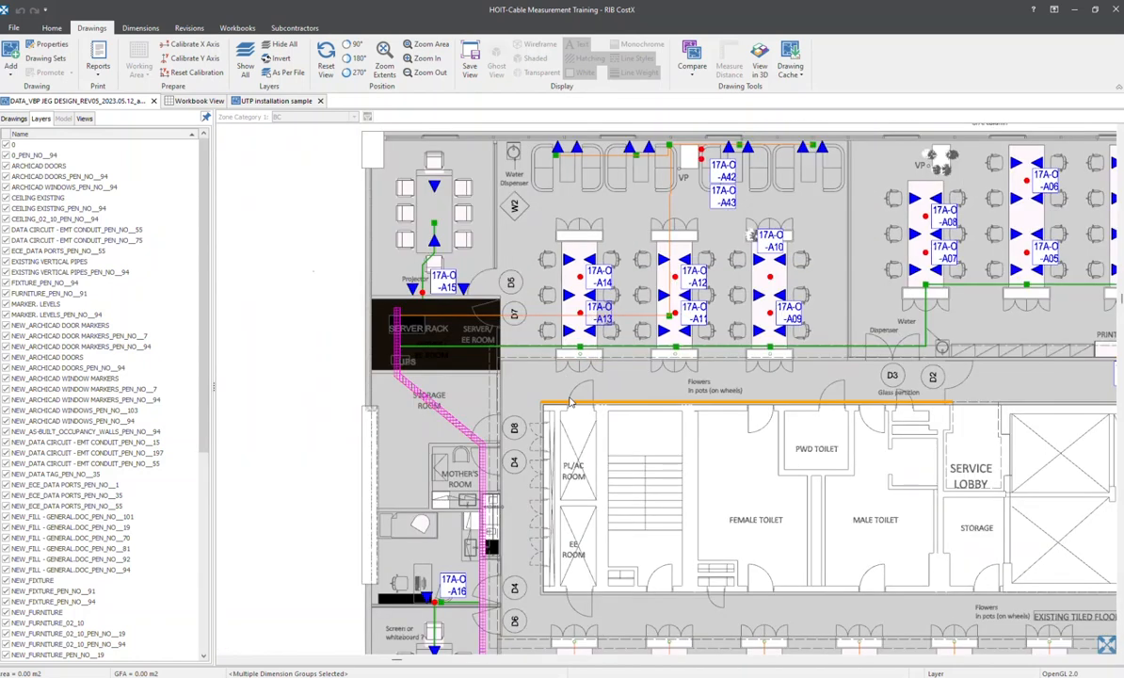
{"action": "middle_click_drag", "start_coordinate": [1060, 356], "coordinate": [602, 354]}
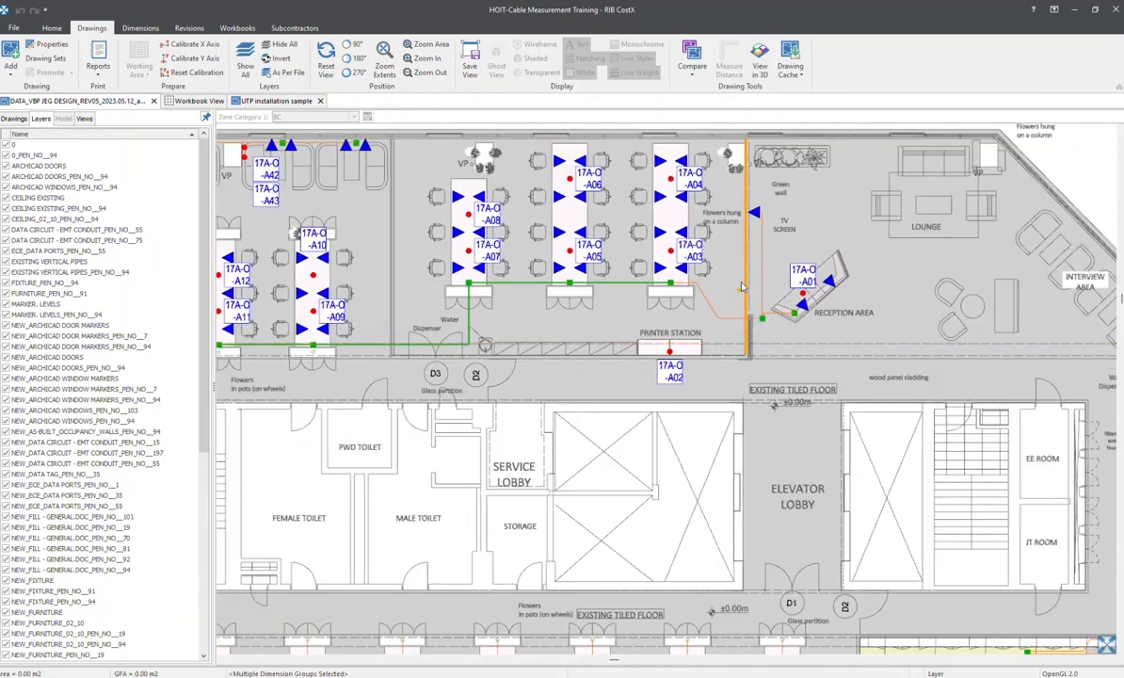
Hide the orange conduit layer DATA CIRCUIT - EMT CONDUIT_PEN_NO__75 by picking its line beside the reception area
{"action": "scroll", "coordinate": [765, 281], "scroll_direction": "up", "scroll_amount": 1}
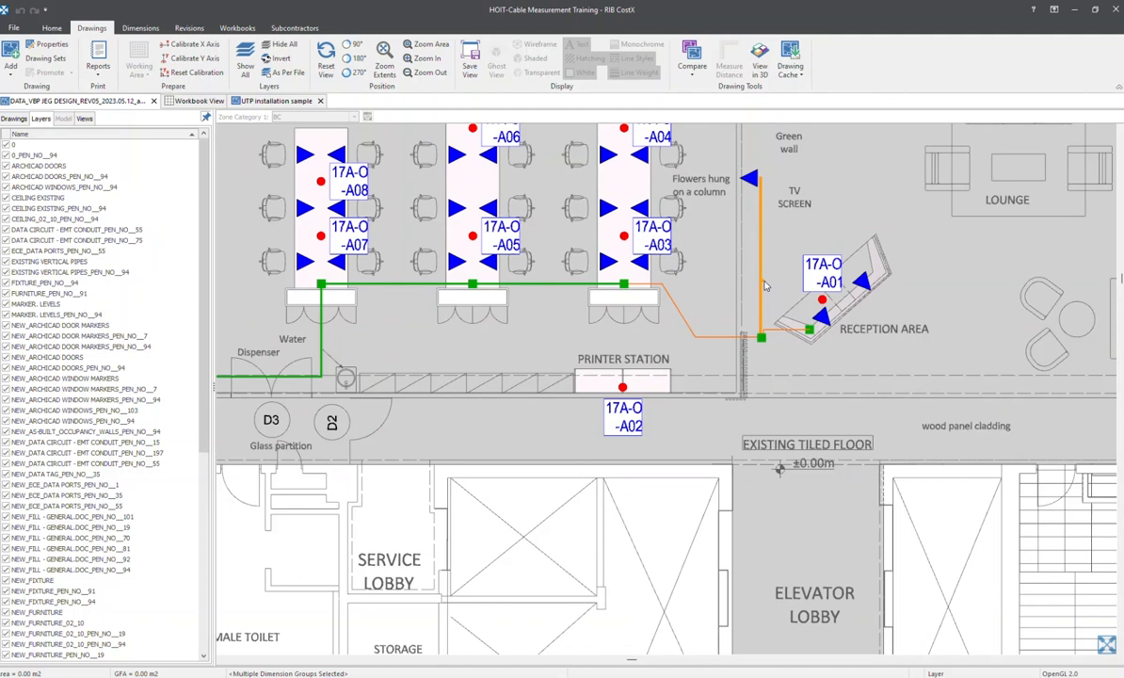
{"action": "scroll", "coordinate": [765, 286], "scroll_direction": "up", "scroll_amount": 2}
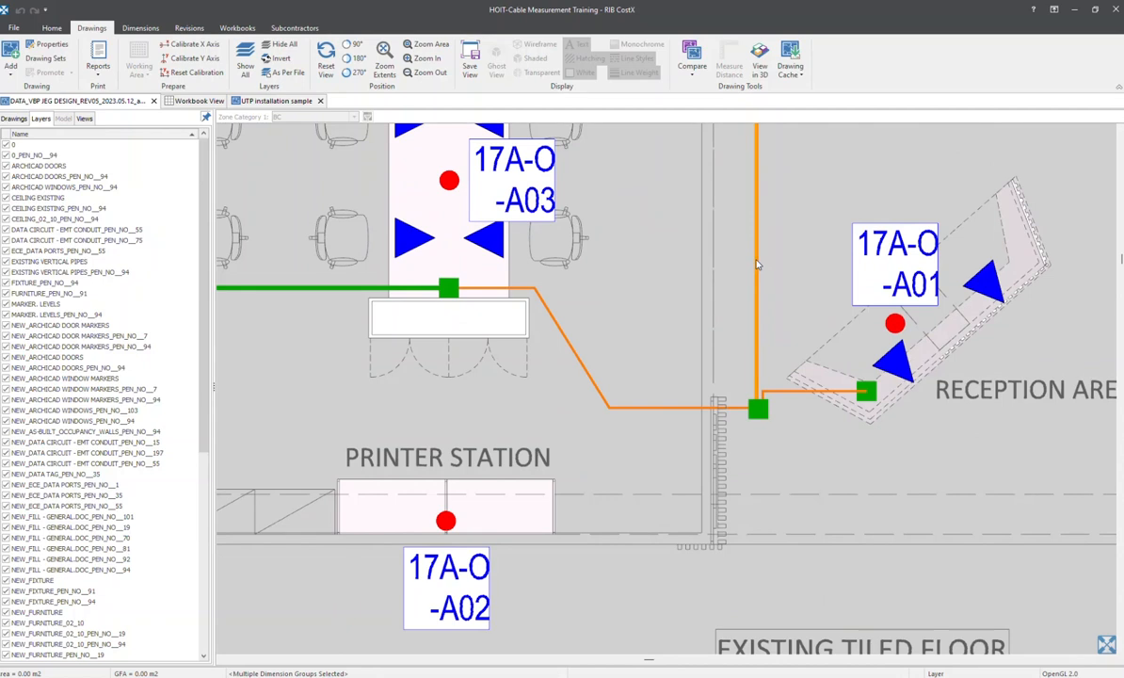
{"action": "left_click", "coordinate": [757, 264]}
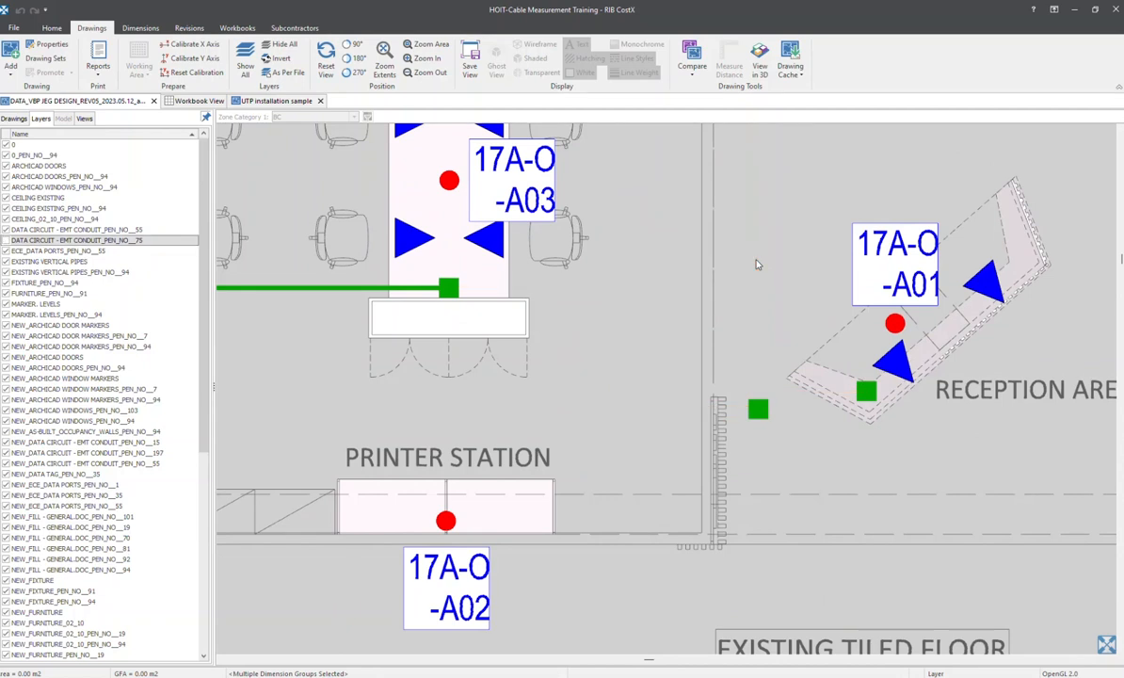
Hide the green conduit layer DATA CIRCUIT - EMT CONDUIT_PEN_NO__55 by picking its line between desks 17A-O-A05 and 17A-O-A03
{"action": "scroll", "coordinate": [758, 265], "scroll_direction": "down", "scroll_amount": 1}
{"action": "middle_click_drag", "start_coordinate": [758, 264], "coordinate": [803, 346]}
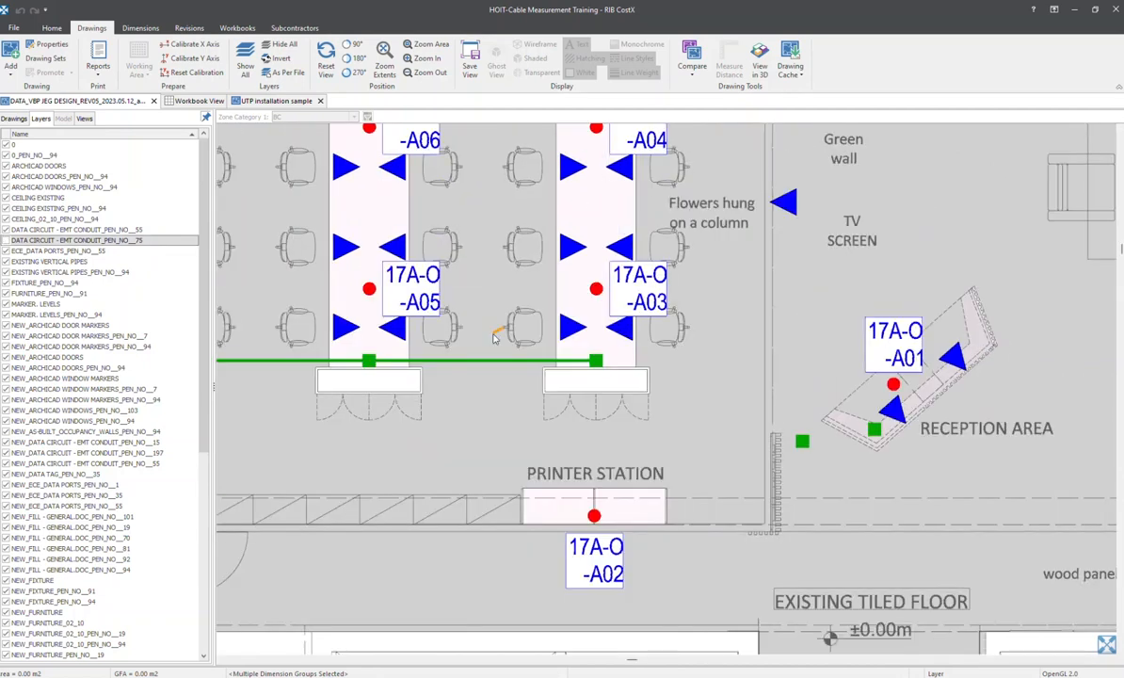
{"action": "middle_click_drag", "start_coordinate": [489, 336], "coordinate": [595, 334]}
{"action": "scroll", "coordinate": [572, 363], "scroll_direction": "up", "scroll_amount": 2}
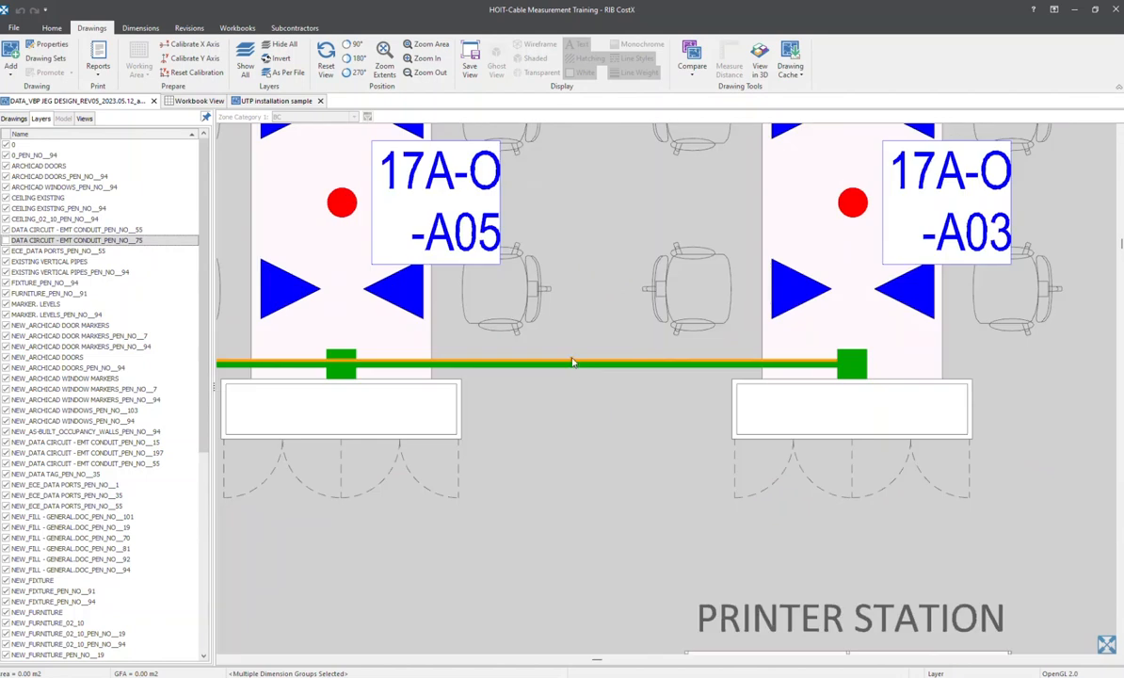
{"action": "left_click", "coordinate": [570, 366]}
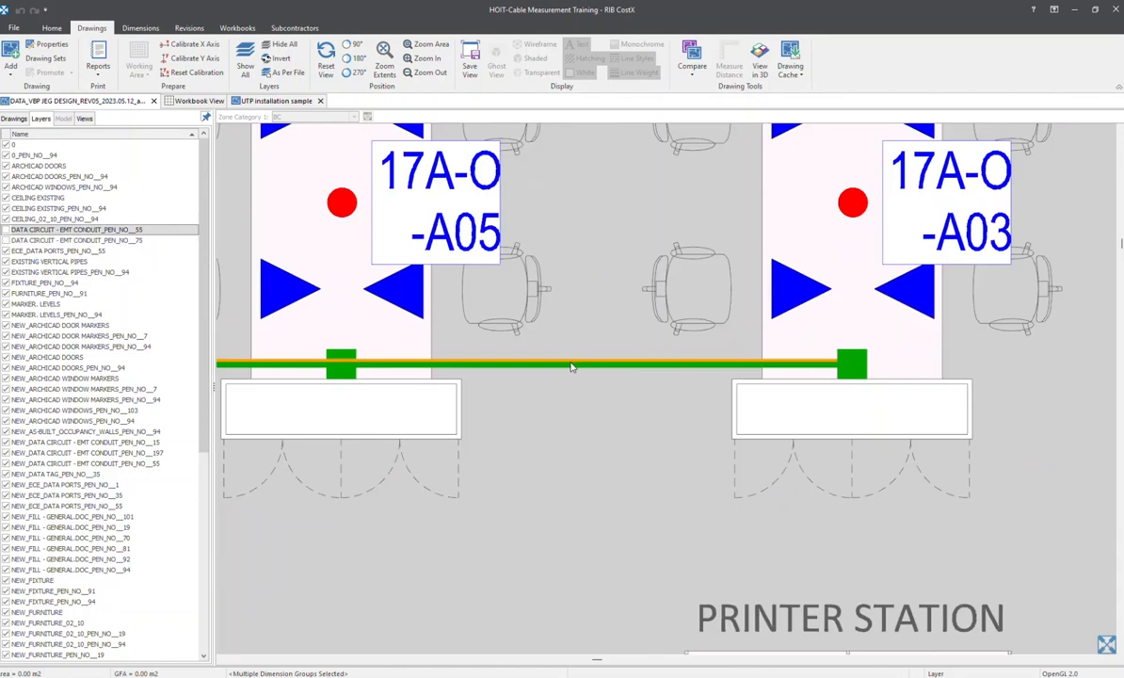
Hide the magenta cable tray layer NEW_DATA CIRCUIT - EMT CONDUIT_PEN_NO__197 by picking the tray in the storage room
{"action": "scroll", "coordinate": [571, 366], "scroll_direction": "down", "scroll_amount": 3}
{"action": "middle_click_drag", "start_coordinate": [564, 351], "coordinate": [1063, 229]}
{"action": "scroll", "coordinate": [430, 361], "scroll_direction": "up", "scroll_amount": 2}
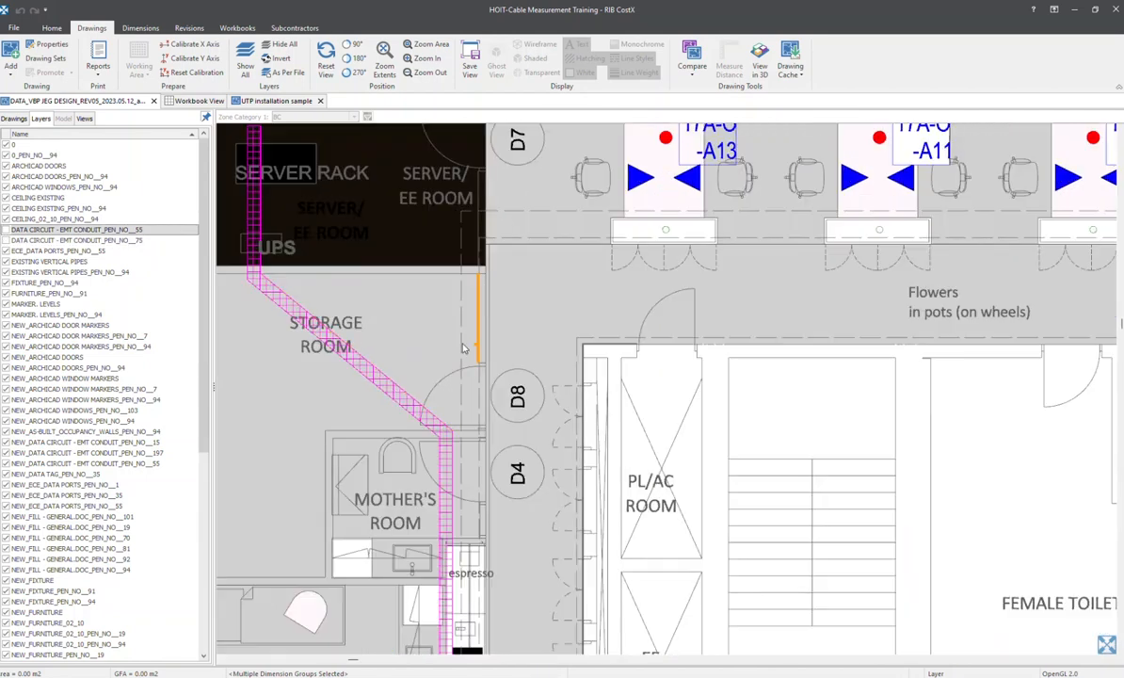
{"action": "left_click", "coordinate": [393, 386]}
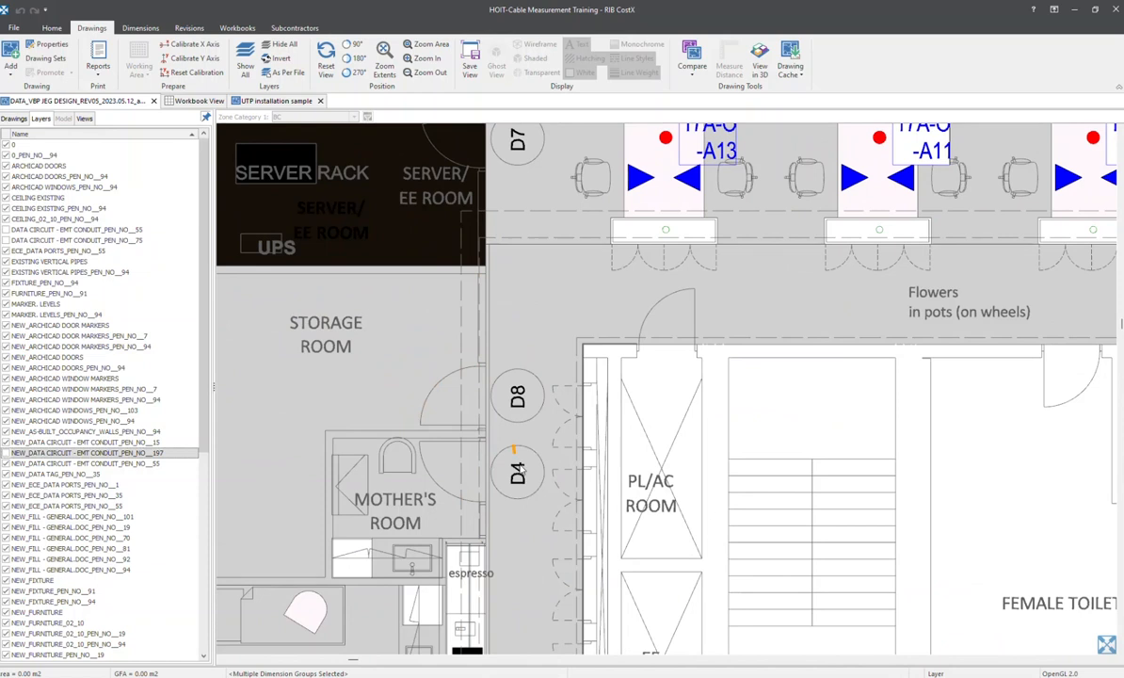
Hide the layer NEW_DATA CIRCUIT - EMT CONDUIT_PEN_NO__55 by picking the green line across the meeting table below the whiteboard
{"action": "scroll", "coordinate": [522, 461], "scroll_direction": "down", "scroll_amount": 1}
{"action": "middle_click_drag", "start_coordinate": [521, 461], "coordinate": [546, 183]}
{"action": "middle_click_drag", "start_coordinate": [557, 395], "coordinate": [539, 235]}
{"action": "scroll", "coordinate": [353, 350], "scroll_direction": "up", "scroll_amount": 1}
{"action": "scroll", "coordinate": [363, 358], "scroll_direction": "up", "scroll_amount": 2}
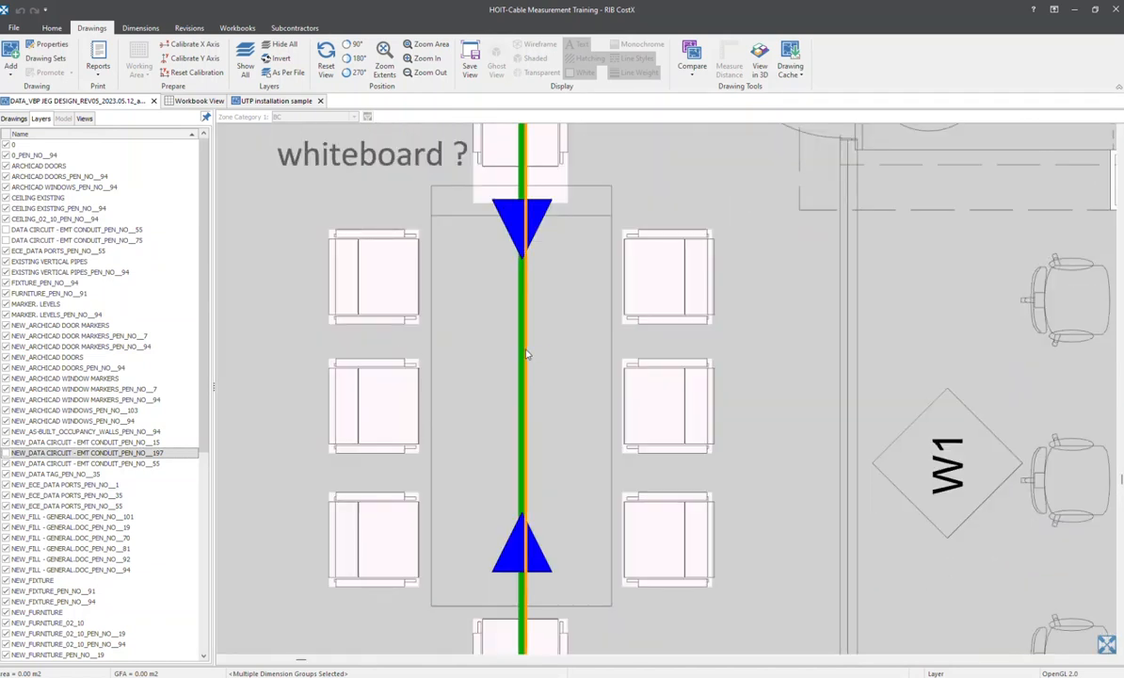
{"action": "left_click", "coordinate": [526, 354]}
Hide the blue data port layer NEW_ECE_DATA PORTS_PEN_NO__35 by picking a port triangle at desk 17A-O-A14
{"action": "scroll", "coordinate": [528, 354], "scroll_direction": "down", "scroll_amount": 4}
{"action": "middle_click_drag", "start_coordinate": [927, 470], "coordinate": [341, 398]}
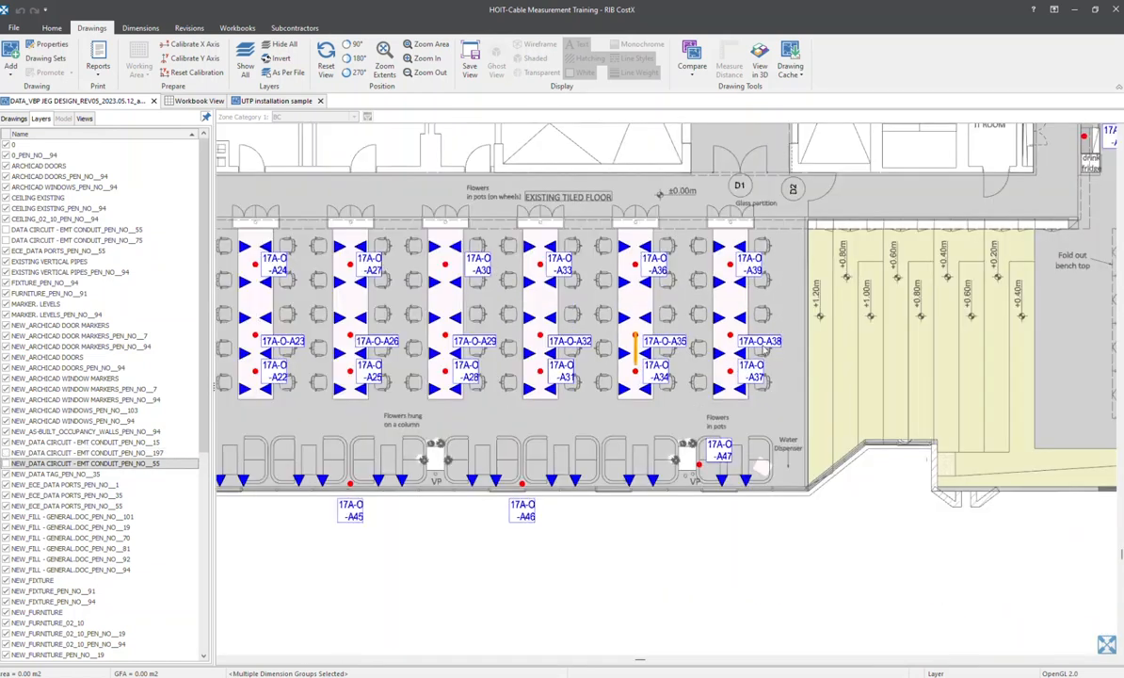
{"action": "middle_click_drag", "start_coordinate": [727, 180], "coordinate": [676, 376]}
{"action": "middle_click_drag", "start_coordinate": [670, 312], "coordinate": [763, 359]}
{"action": "scroll", "coordinate": [395, 345], "scroll_direction": "down", "scroll_amount": 1}
{"action": "scroll", "coordinate": [517, 400], "scroll_direction": "up", "scroll_amount": 5}
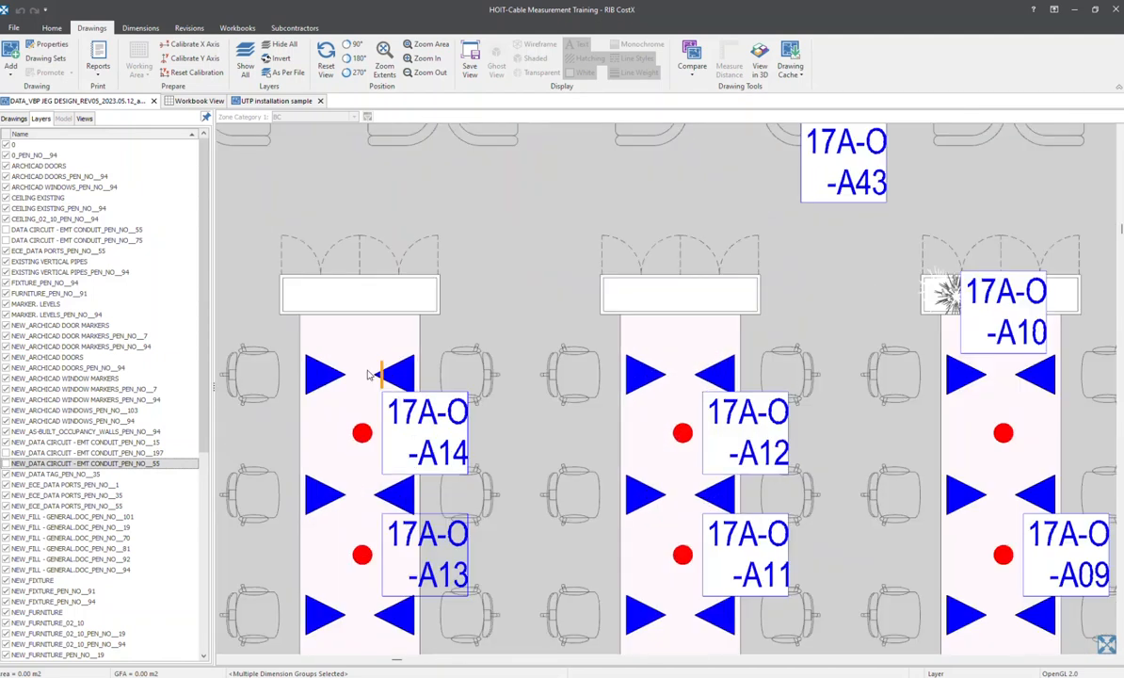
{"action": "mouse_move", "coordinate": [371, 371]}
{"action": "middle_mouse_down"}
{"action": "mouse_move", "coordinate": [785, 446]}
{"action": "mouse_move", "coordinate": [641, 411]}
{"action": "middle_mouse_up"}
{"action": "scroll", "coordinate": [777, 446], "scroll_direction": "up", "scroll_amount": 8}
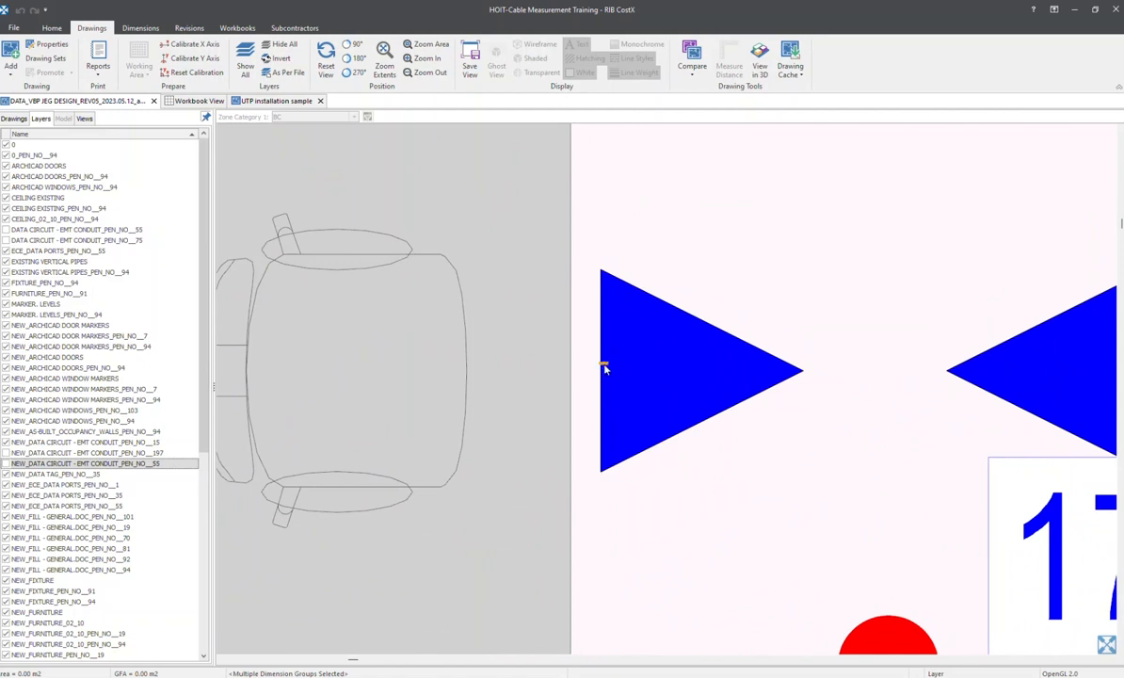
{"action": "left_click", "coordinate": [659, 447]}
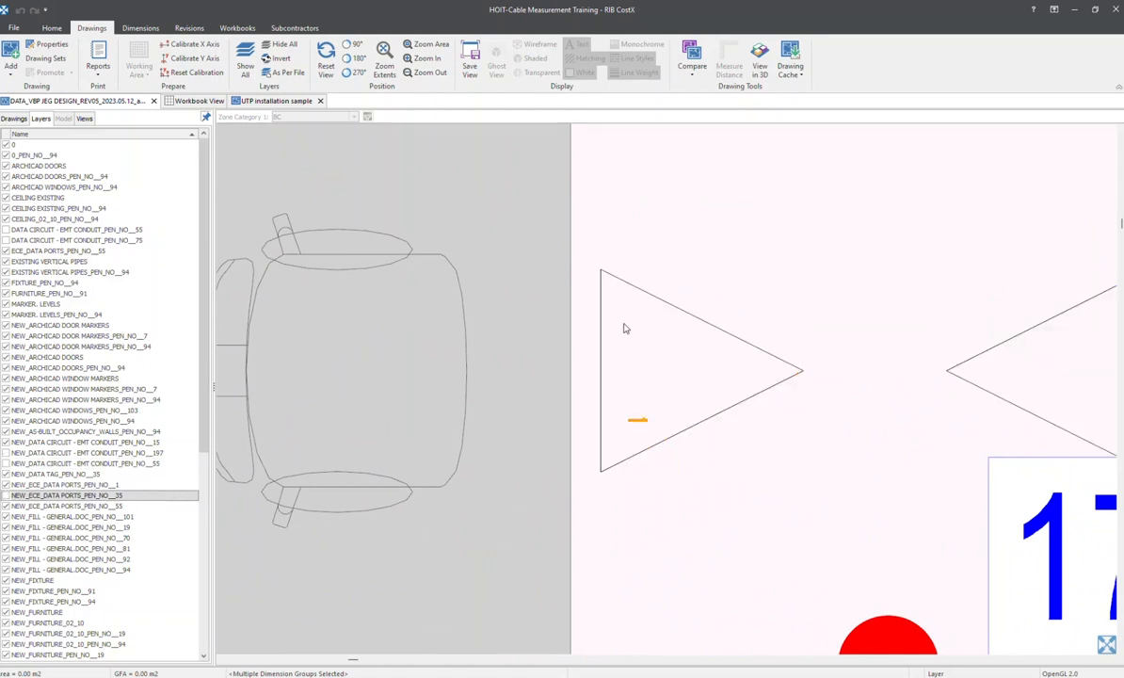
Invert the layer visibility to display only the conduit, cable tray and data port layers
{"action": "mouse_move", "coordinate": [665, 352]}
{"action": "middle_mouse_down"}
{"action": "mouse_move", "coordinate": [490, 366]}
{"action": "mouse_move", "coordinate": [410, 414]}
{"action": "middle_mouse_up"}
{"action": "scroll", "coordinate": [489, 366], "scroll_direction": "down", "scroll_amount": 2}
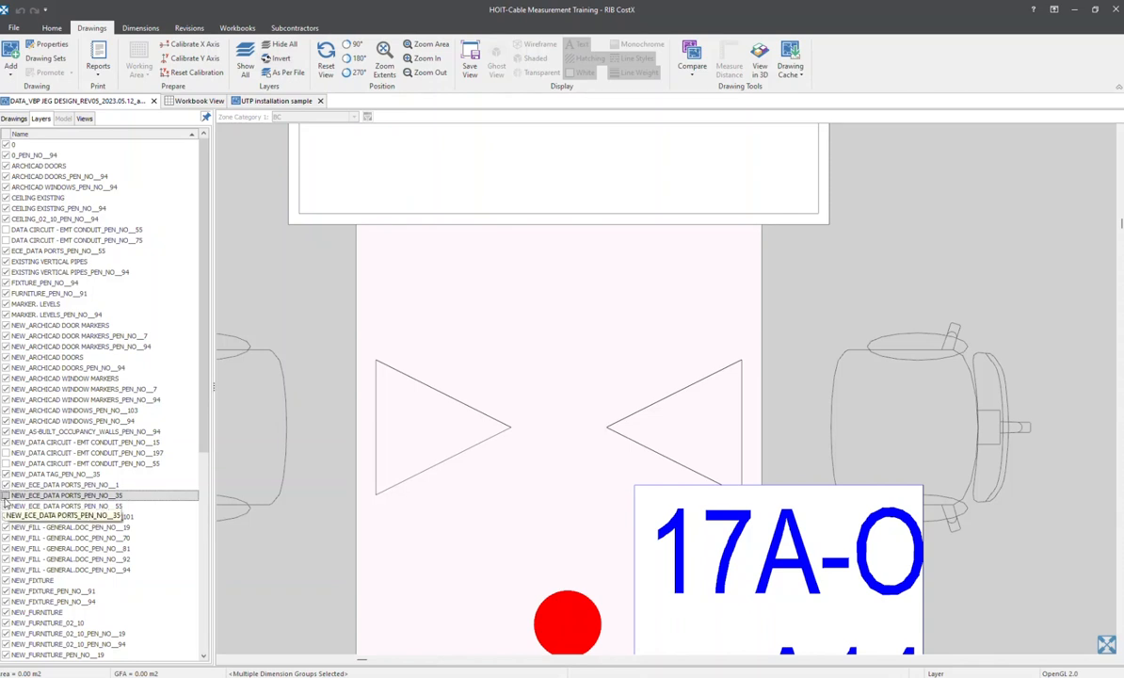
{"action": "left_click", "coordinate": [277, 60]}
{"action": "scroll", "coordinate": [484, 306], "scroll_direction": "down", "scroll_amount": 5}
{"action": "scroll", "coordinate": [348, 330], "scroll_direction": "down", "scroll_amount": 5}
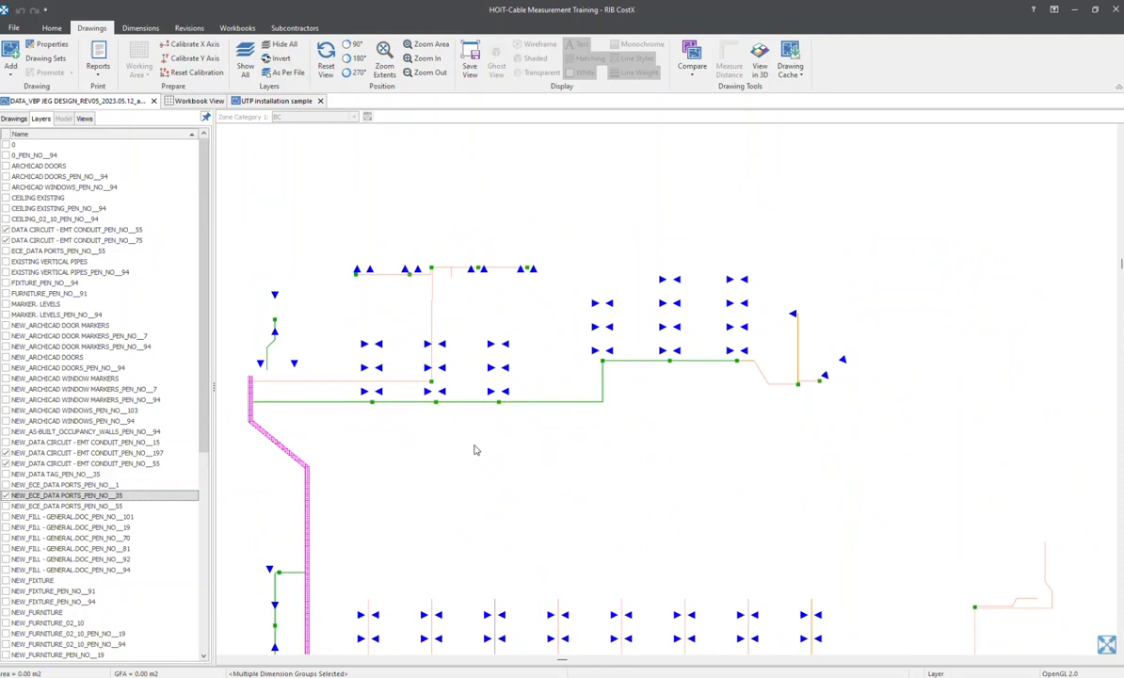
Save the isolated cabling layout as View1 in the Saved Views folder
{"action": "middle_click_drag", "start_coordinate": [474, 449], "coordinate": [501, 450]}
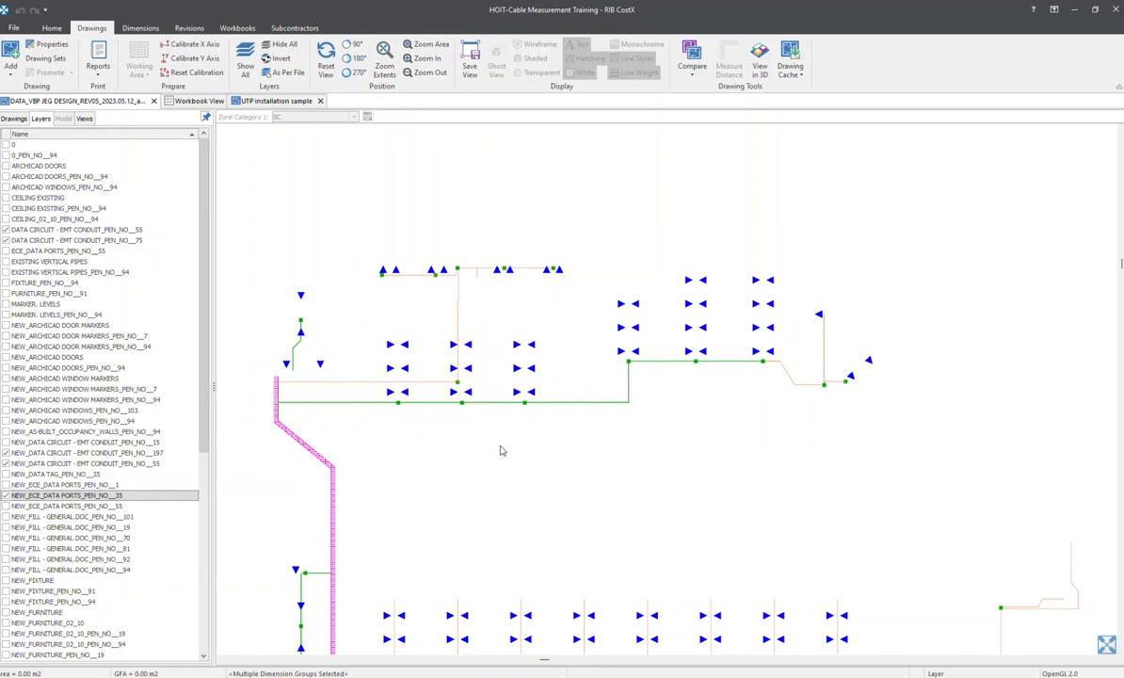
{"action": "middle_click_drag", "start_coordinate": [495, 427], "coordinate": [451, 346]}
{"action": "scroll", "coordinate": [512, 334], "scroll_direction": "down", "scroll_amount": 2}
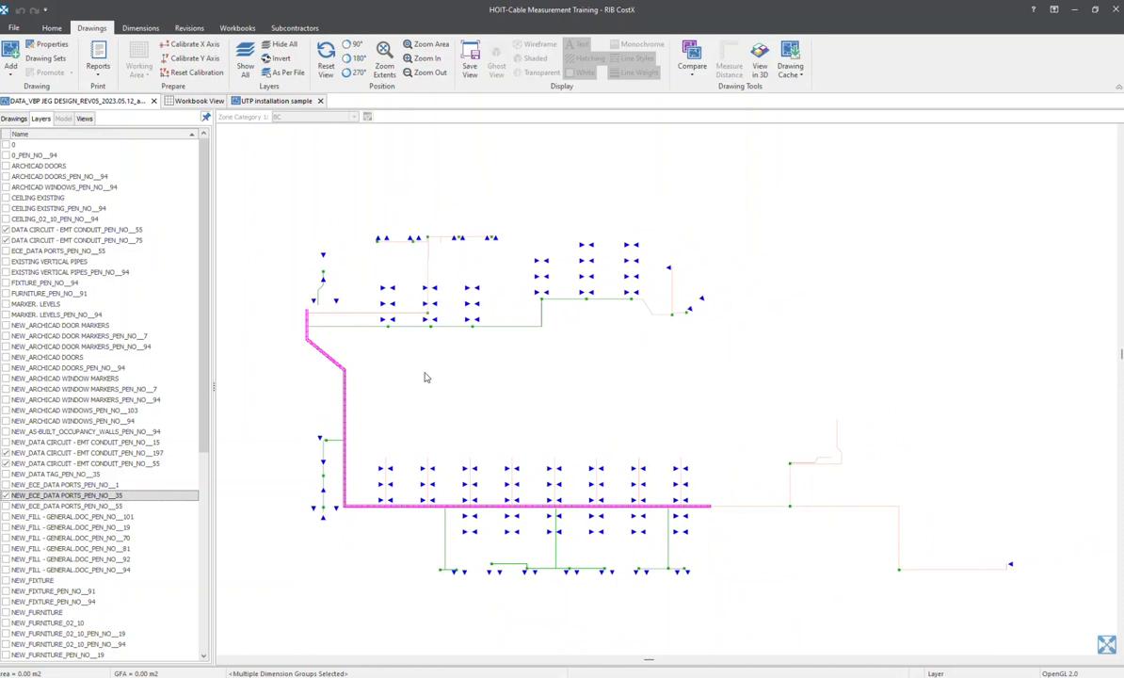
{"action": "left_click", "coordinate": [470, 68]}
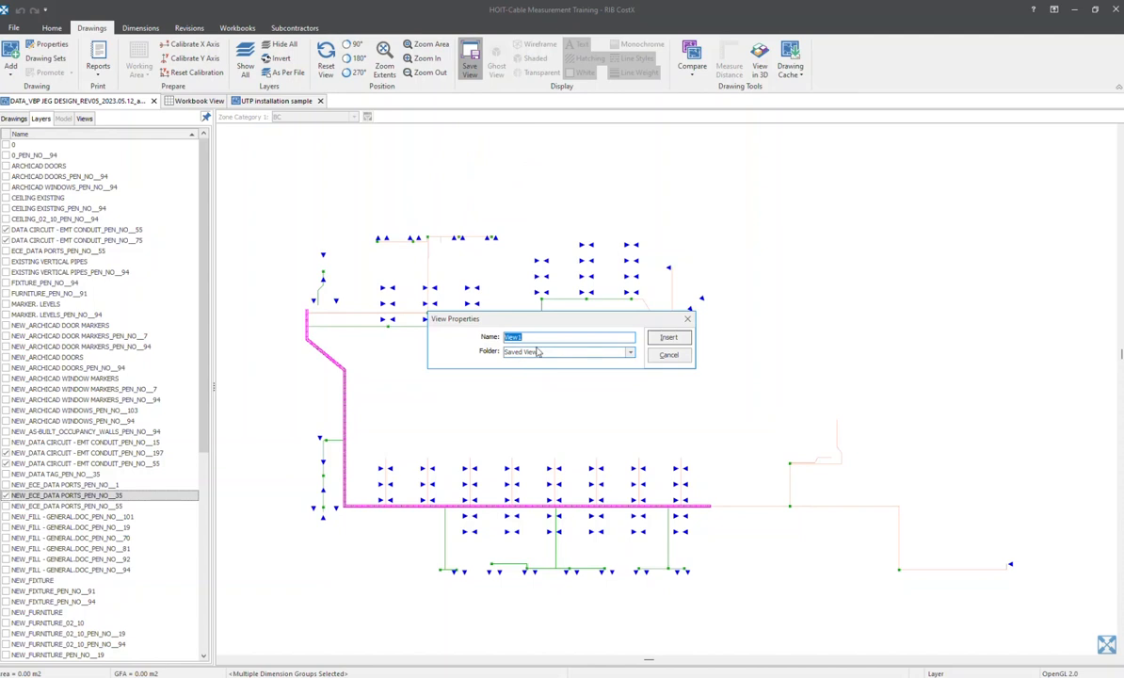
{"action": "left_click", "coordinate": [532, 340]}
{"action": "left_click", "coordinate": [668, 337]}
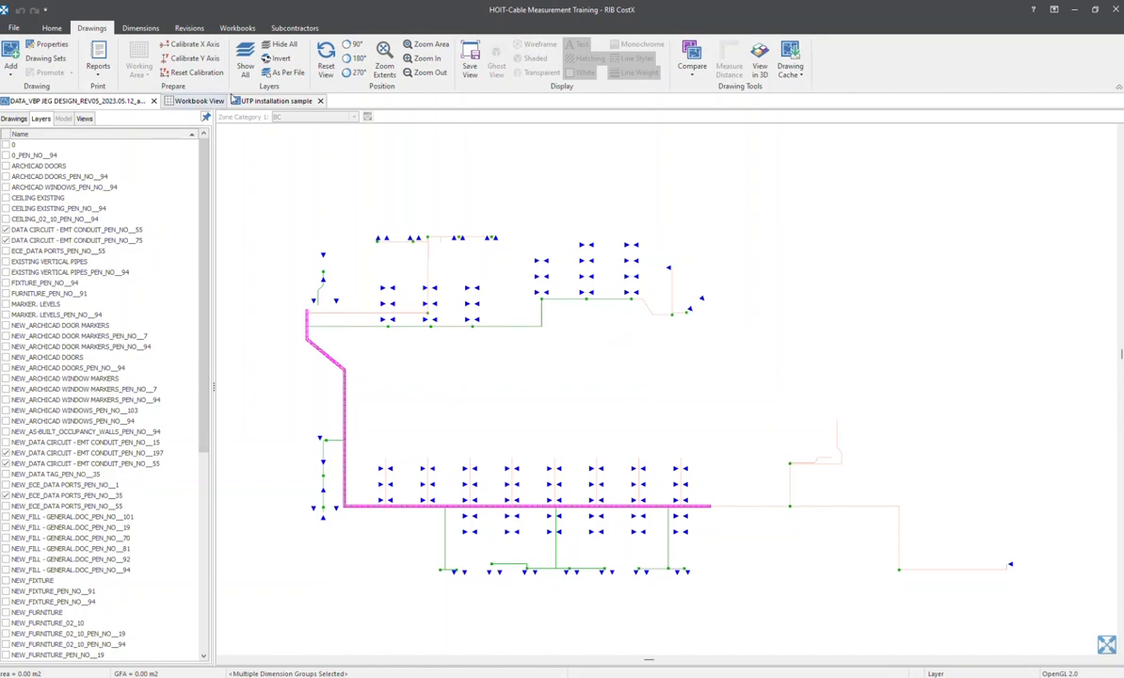
Turn all drawing layers back on and check the desks and cabling near the reception area
{"action": "left_click", "coordinate": [252, 74]}
{"action": "scroll", "coordinate": [433, 293], "scroll_direction": "down", "scroll_amount": 1}
{"action": "mouse_move", "coordinate": [428, 280]}
{"action": "middle_mouse_down"}
{"action": "mouse_move", "coordinate": [430, 218]}
{"action": "mouse_move", "coordinate": [409, 348]}
{"action": "mouse_move", "coordinate": [394, 306]}
{"action": "middle_mouse_up"}
{"action": "scroll", "coordinate": [397, 341], "scroll_direction": "up", "scroll_amount": 3}
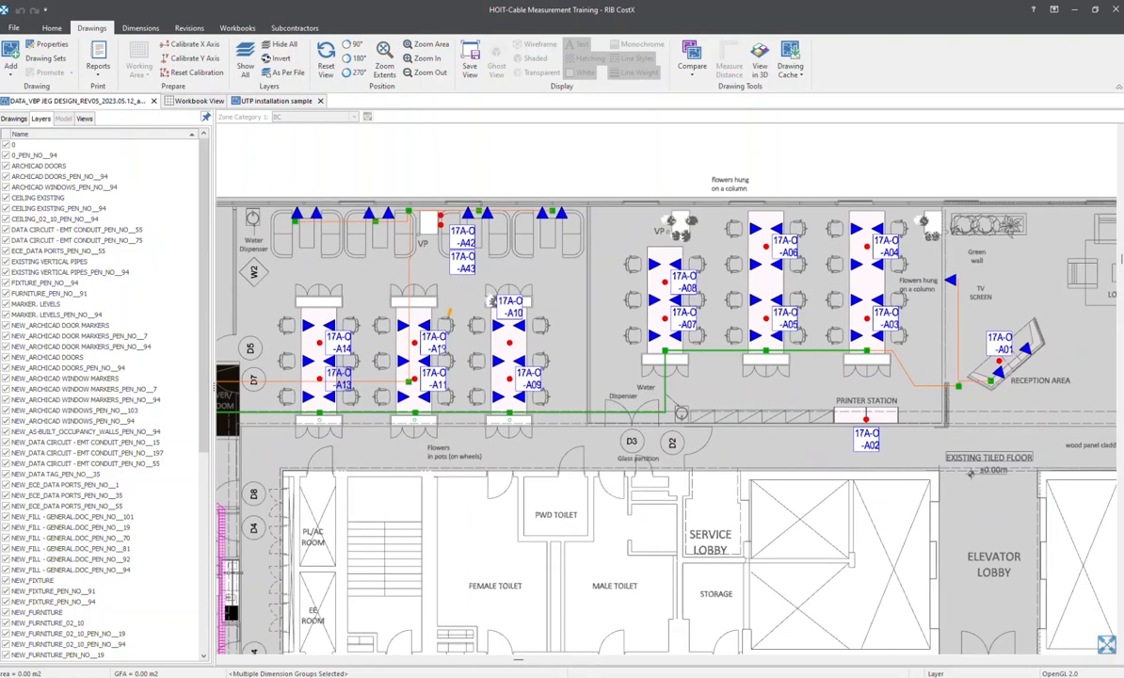
Restore View1 from the Saved Views folder to show only the cabling and data port layers
{"action": "middle_click_drag", "start_coordinate": [607, 336], "coordinate": [578, 276]}
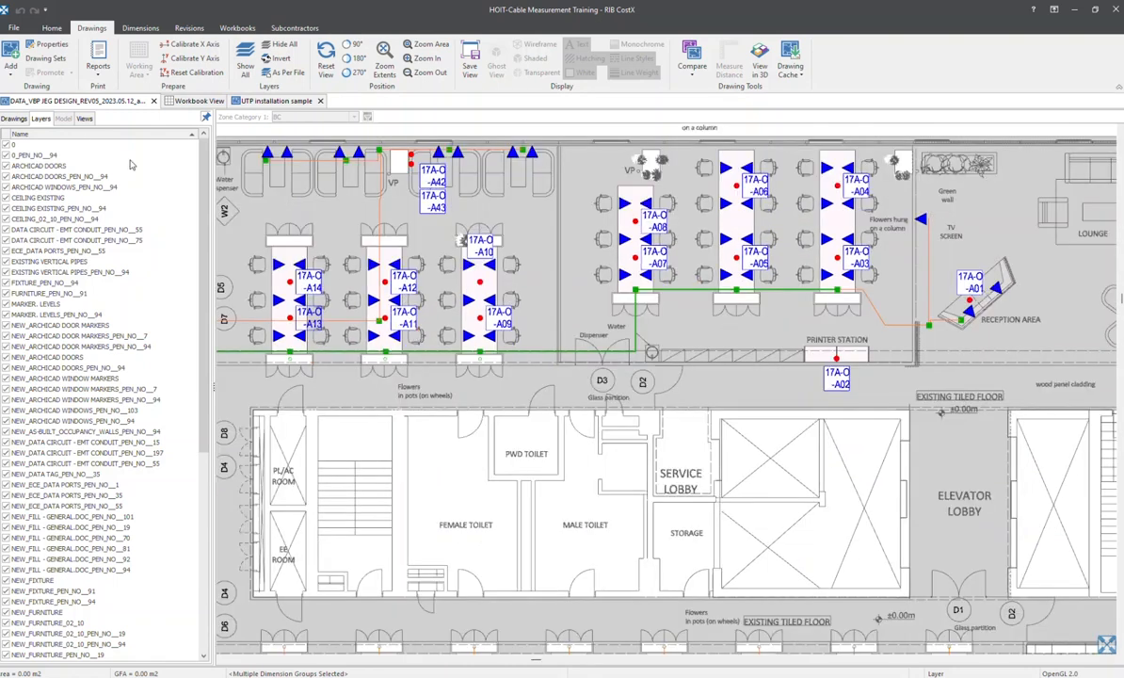
{"action": "left_click", "coordinate": [84, 119]}
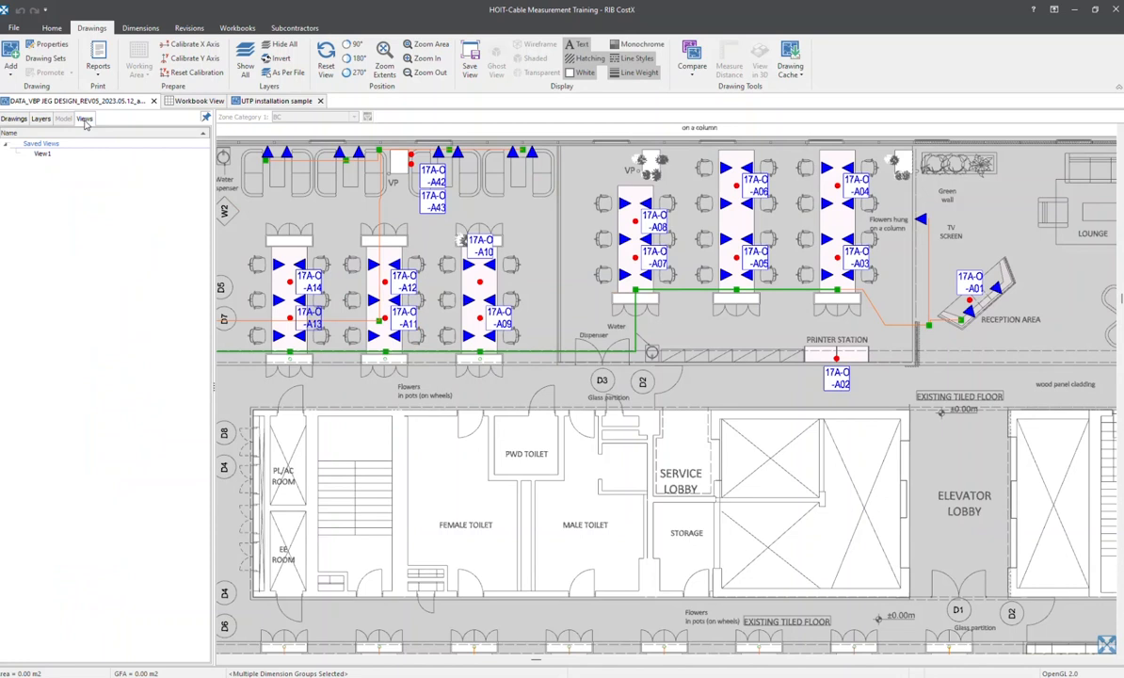
{"action": "double_click", "coordinate": [43, 154]}
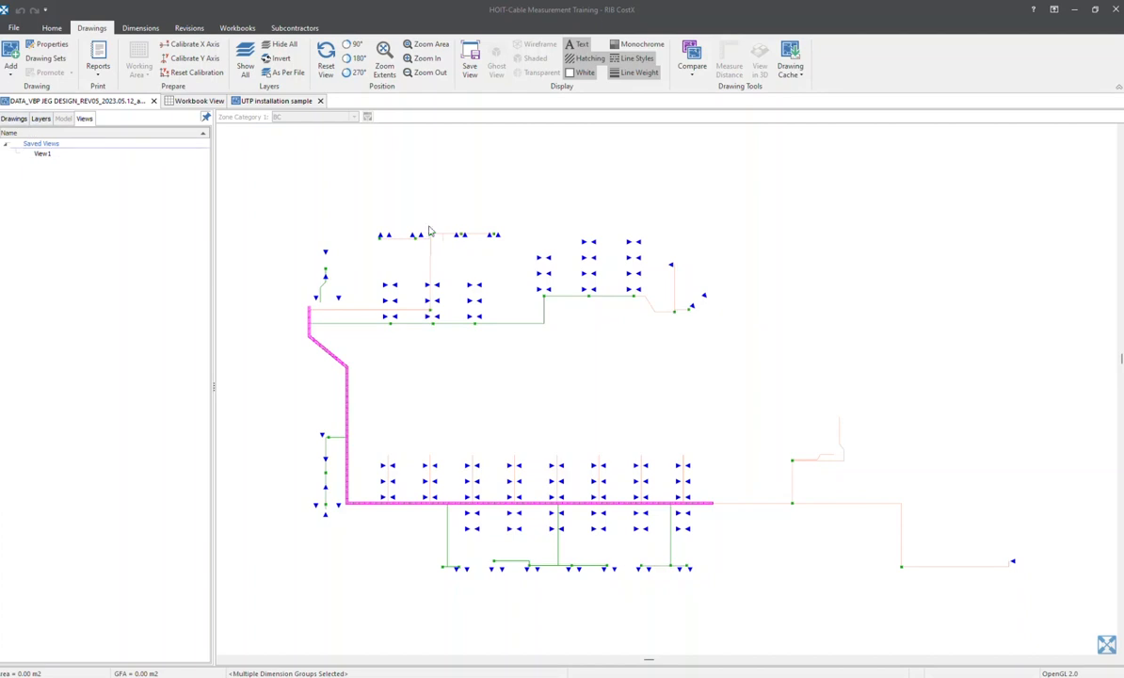
{"action": "left_click", "coordinate": [47, 153]}
{"action": "left_click", "coordinate": [12, 118]}
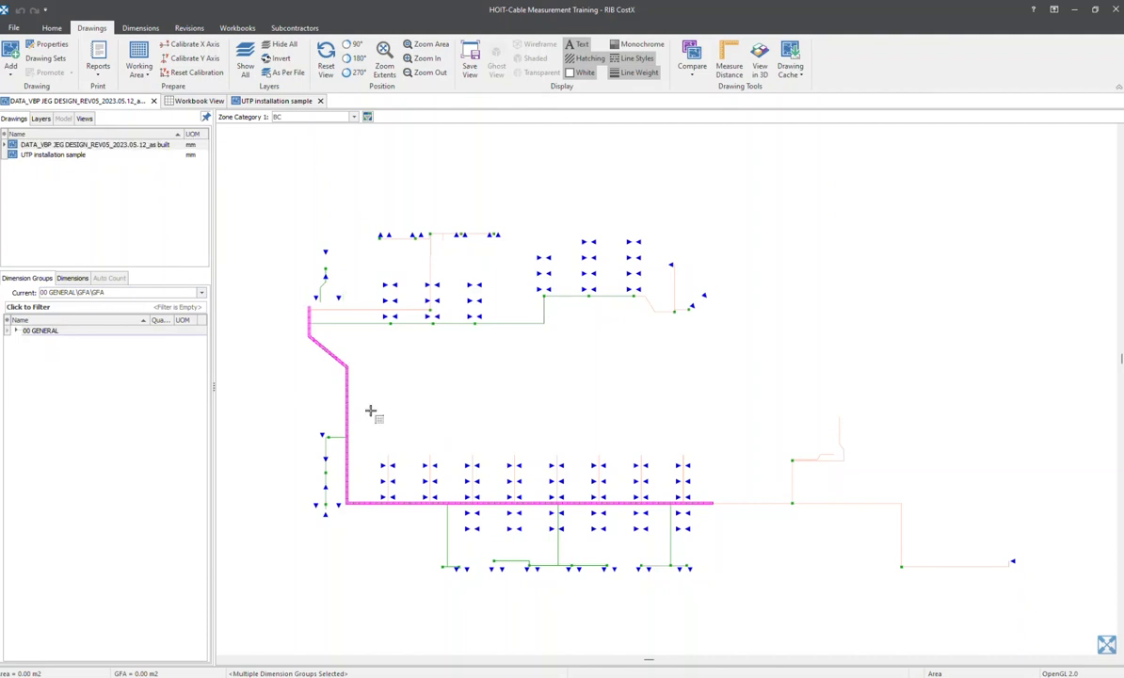
Start a new dimension group named Cable Tray for the as-built data drawing
{"action": "scroll", "coordinate": [457, 316], "scroll_direction": "up", "scroll_amount": 2}
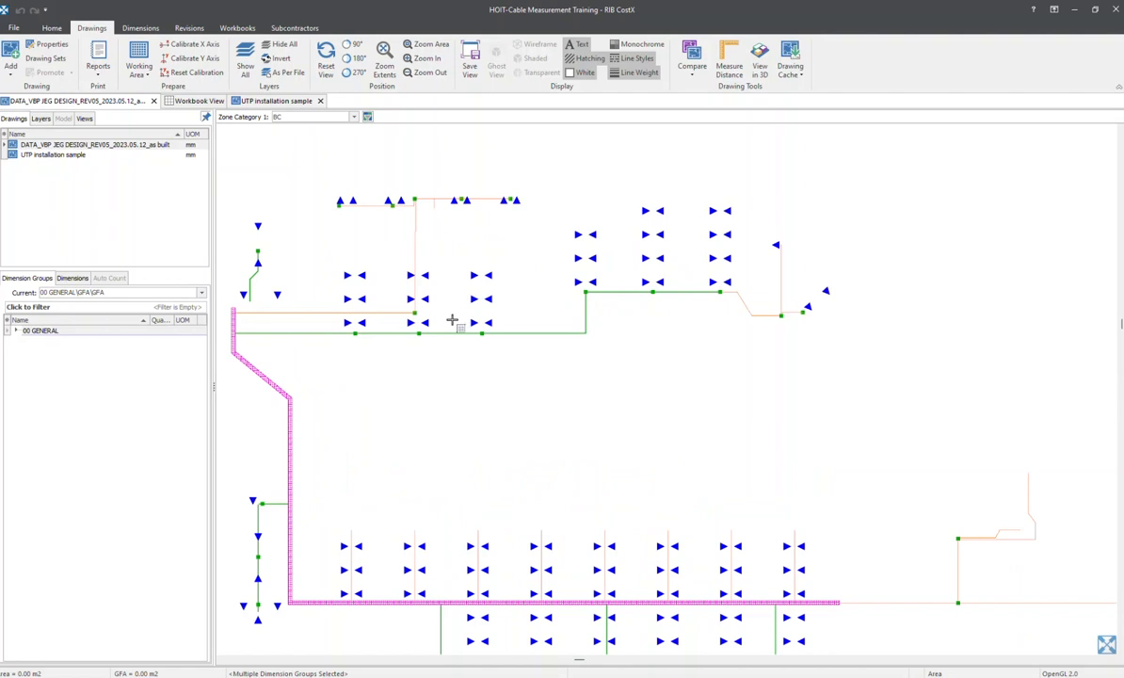
{"action": "middle_click_drag", "start_coordinate": [610, 369], "coordinate": [614, 272]}
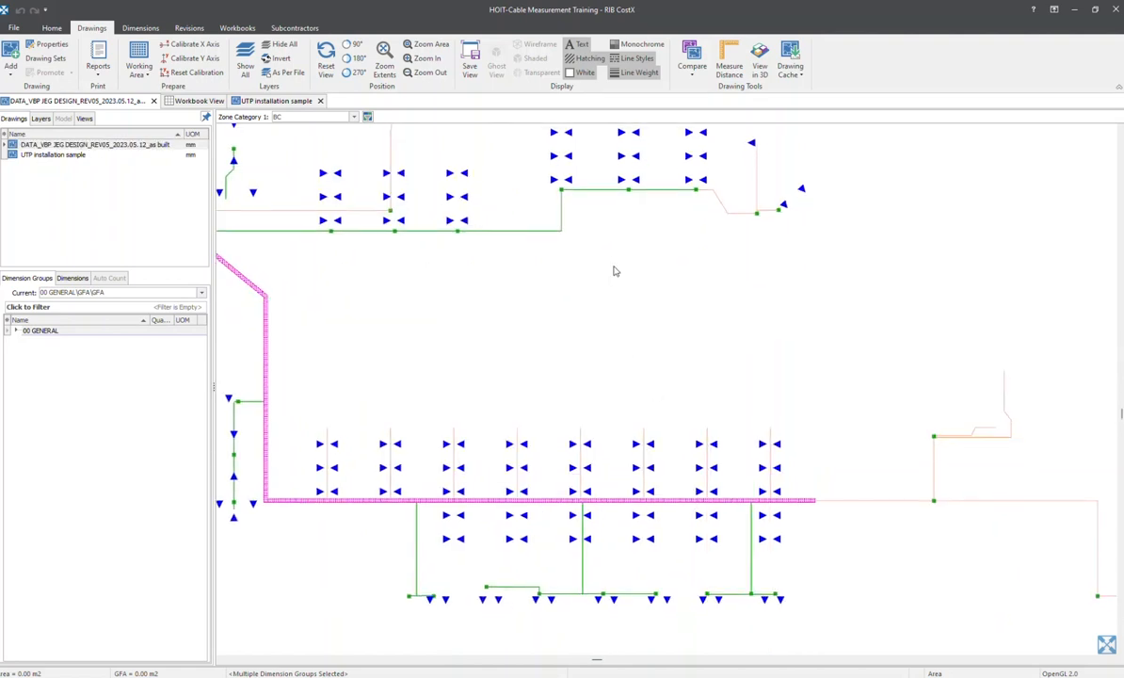
{"action": "scroll", "coordinate": [602, 259], "scroll_direction": "down", "scroll_amount": 2}
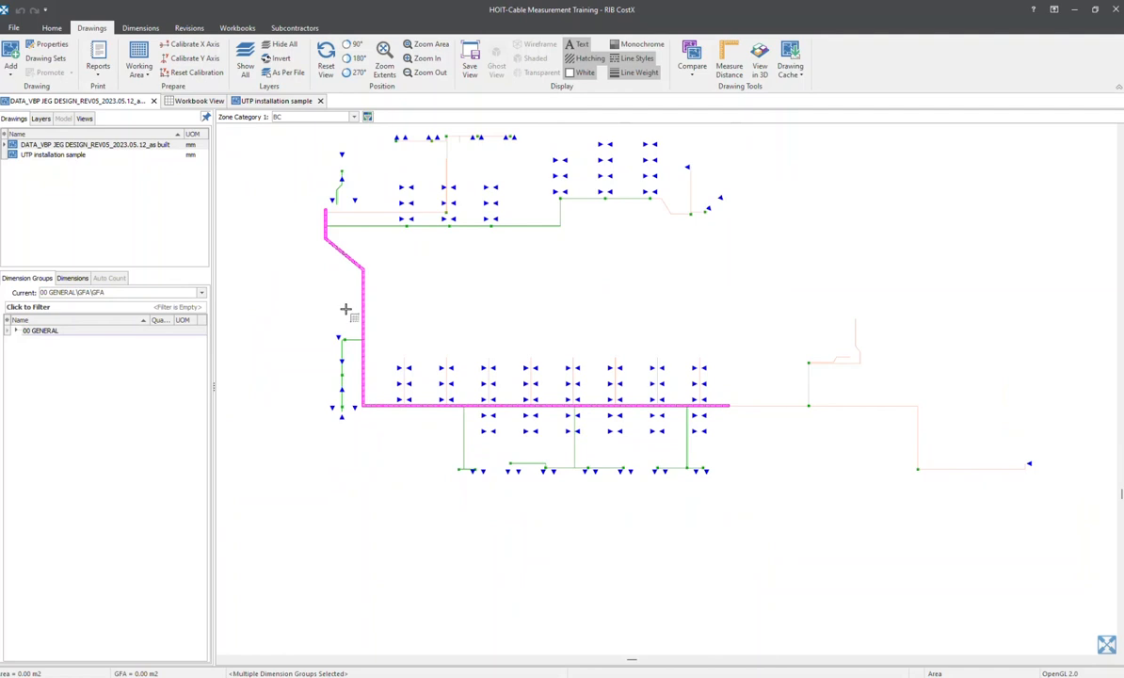
{"action": "middle_click_drag", "start_coordinate": [539, 205], "coordinate": [501, 259]}
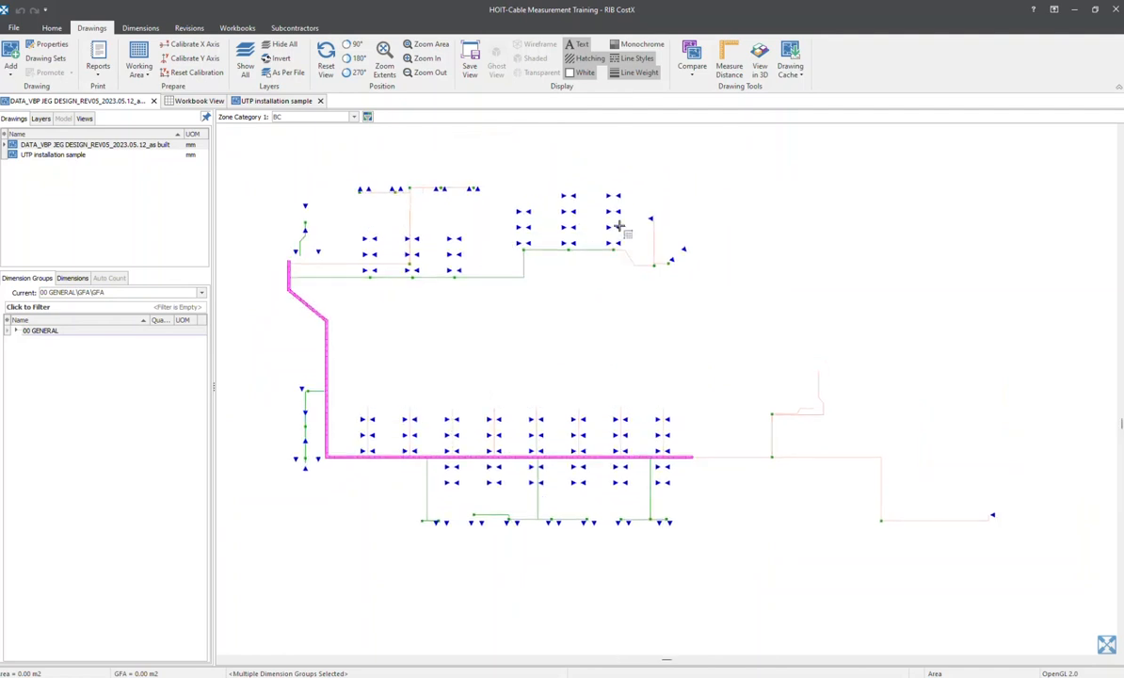
{"action": "scroll", "coordinate": [657, 231], "scroll_direction": "up", "scroll_amount": 2}
{"action": "left_click", "coordinate": [94, 144]}
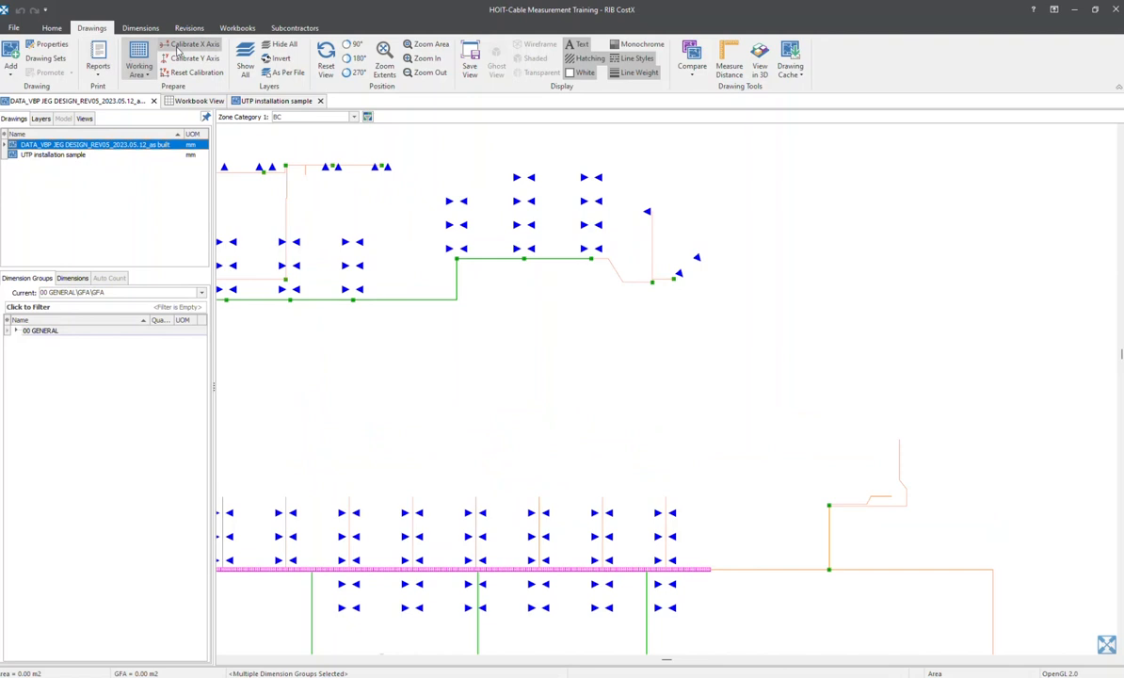
{"action": "left_click", "coordinate": [138, 28]}
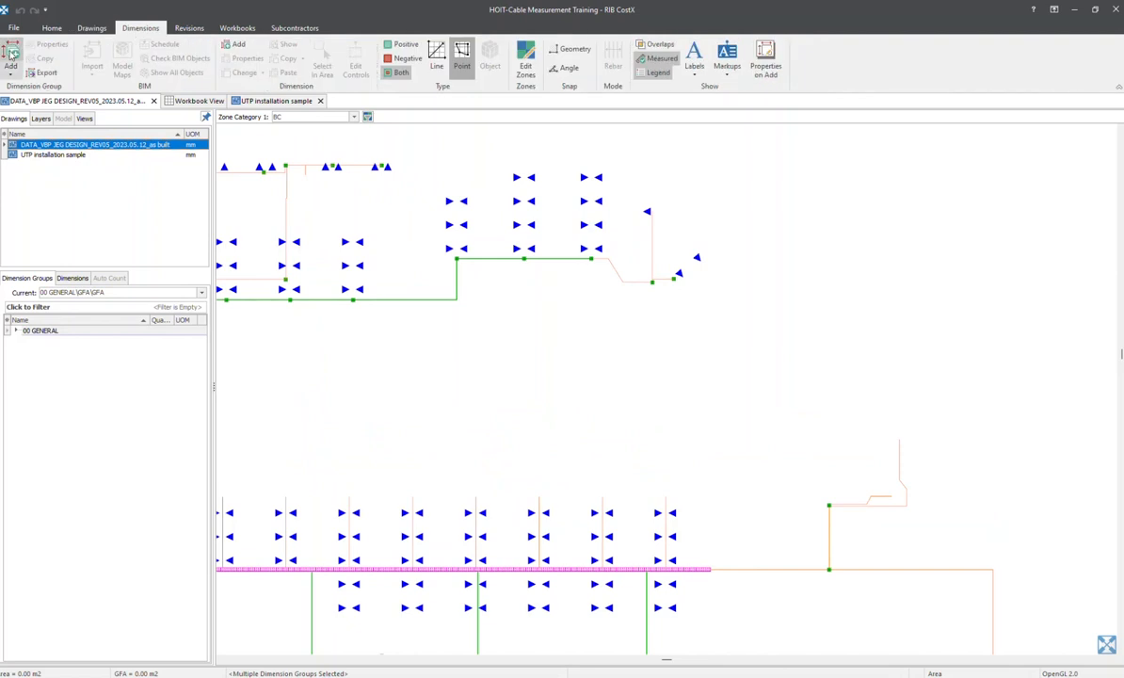
{"action": "left_click", "coordinate": [12, 54]}
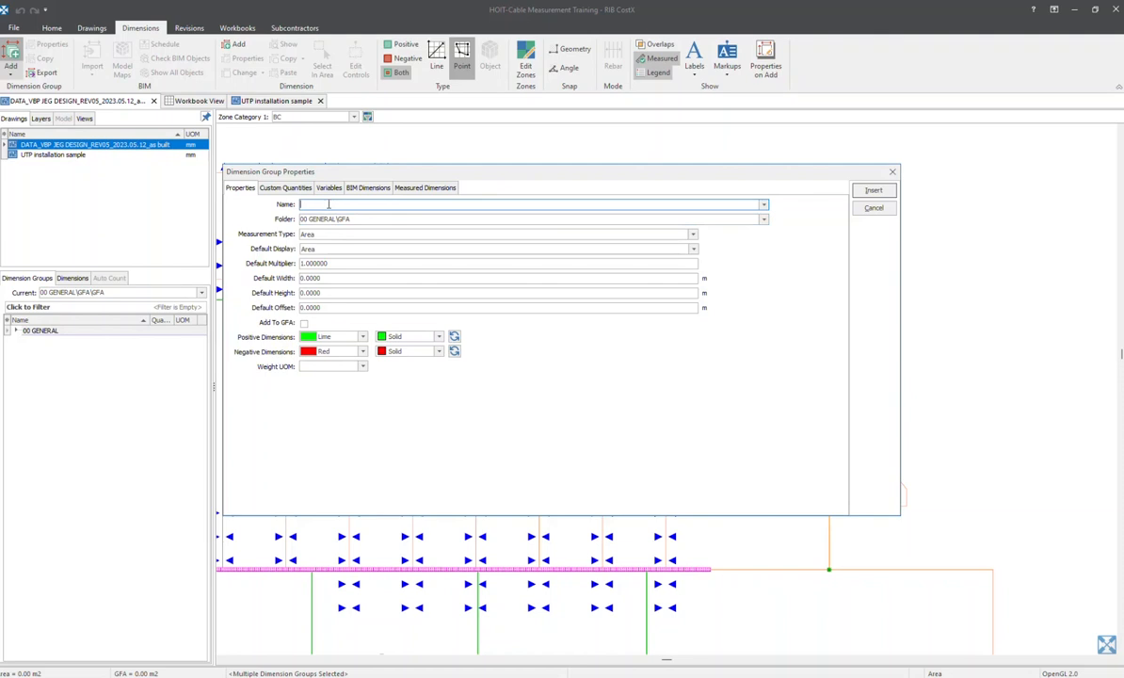
{"action": "type", "text": "G"}
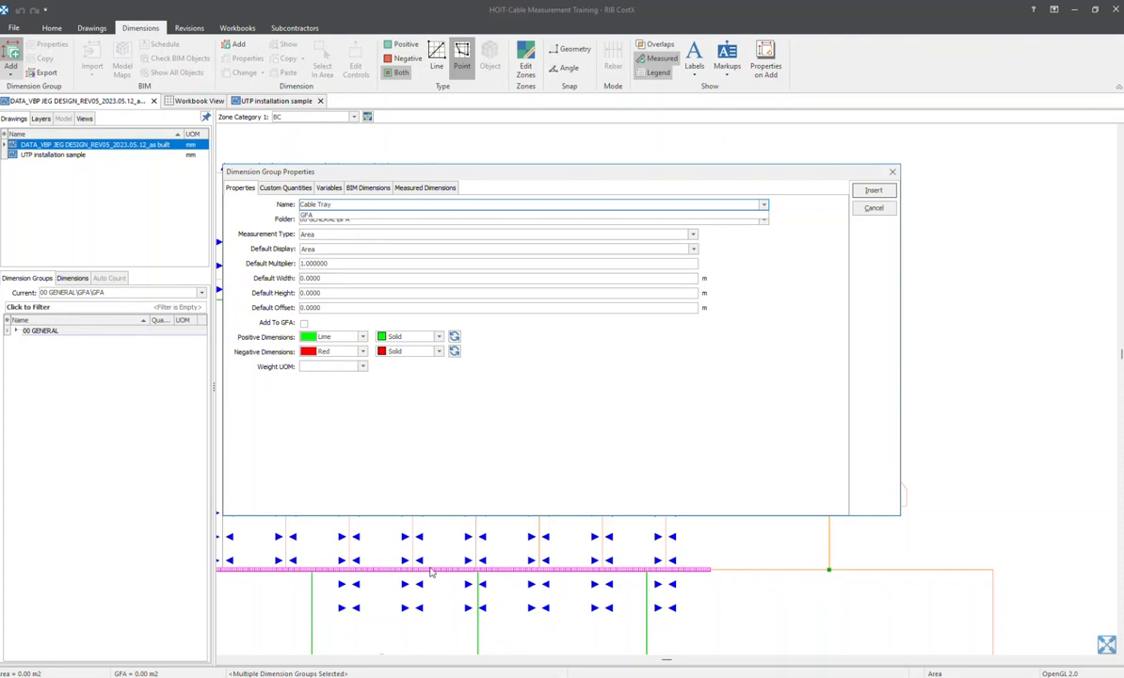
{"action": "left_click", "coordinate": [353, 219]}
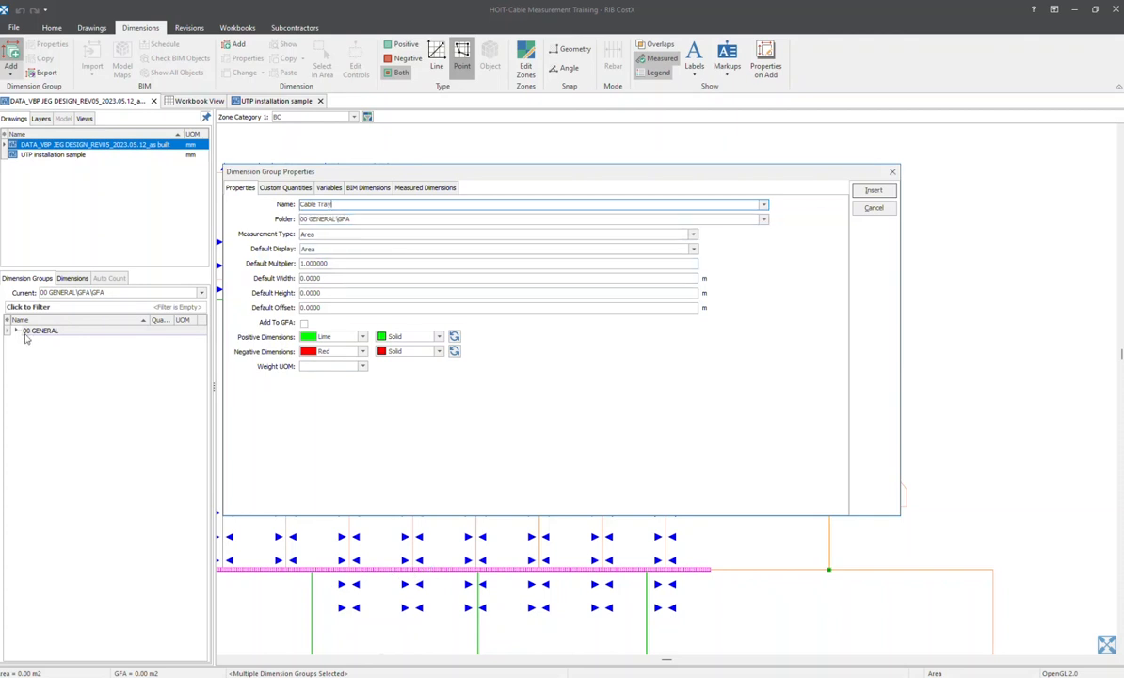
Assign the Cable Tray group to the folder 00 TELECOMMUNICATION and set its measurement type to Length
{"action": "key", "text": "Tab"}
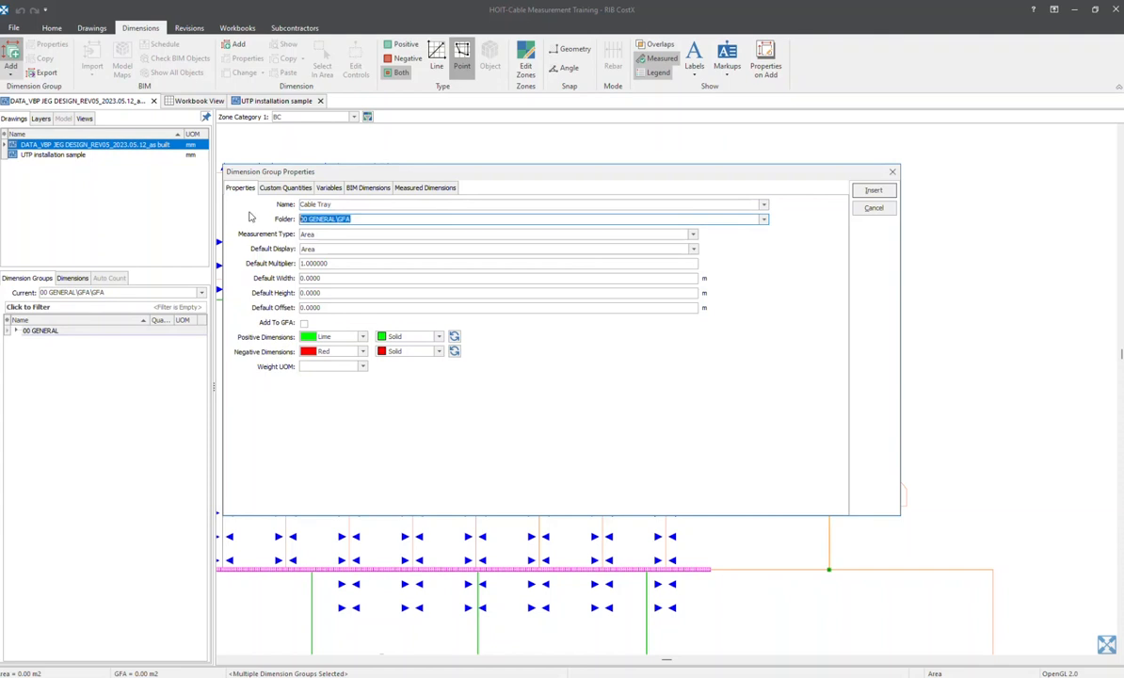
{"action": "type", "text": "00"}
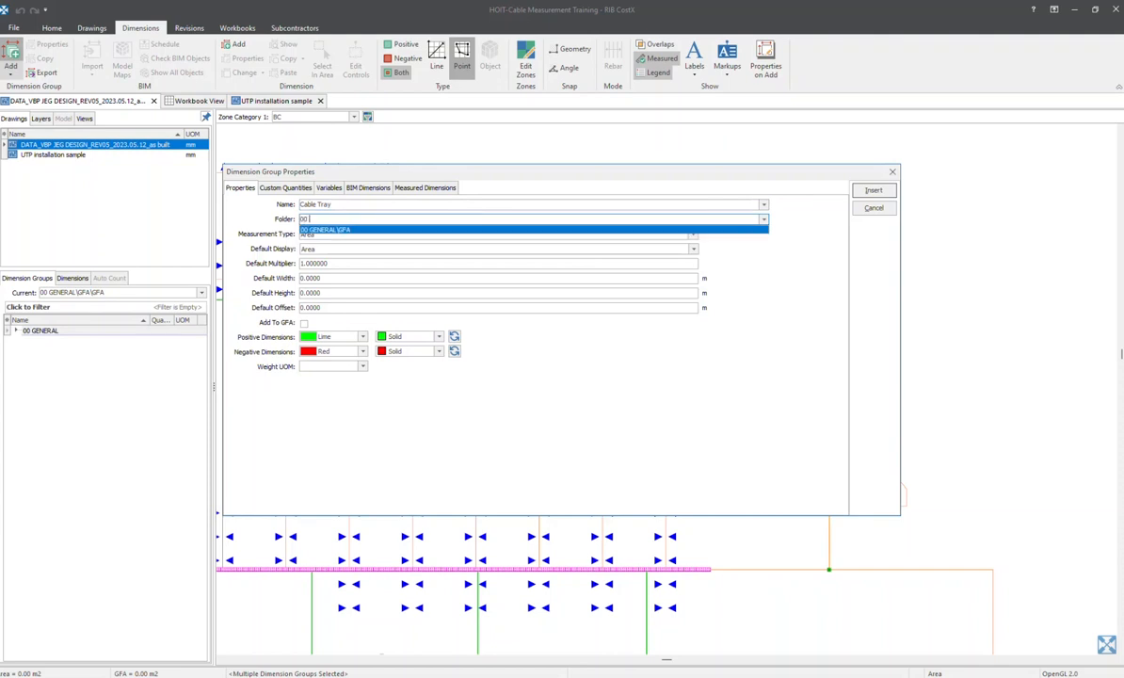
{"action": "type", "text": " TELECOMMUNICATION"}
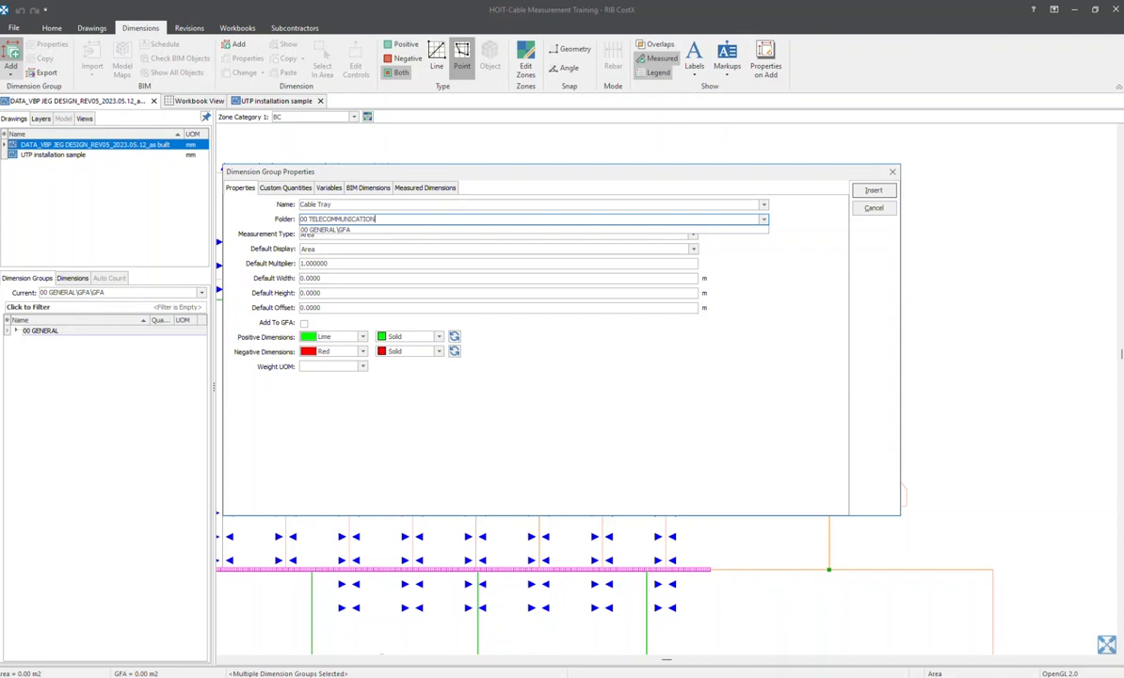
{"action": "left_click", "coordinate": [396, 220]}
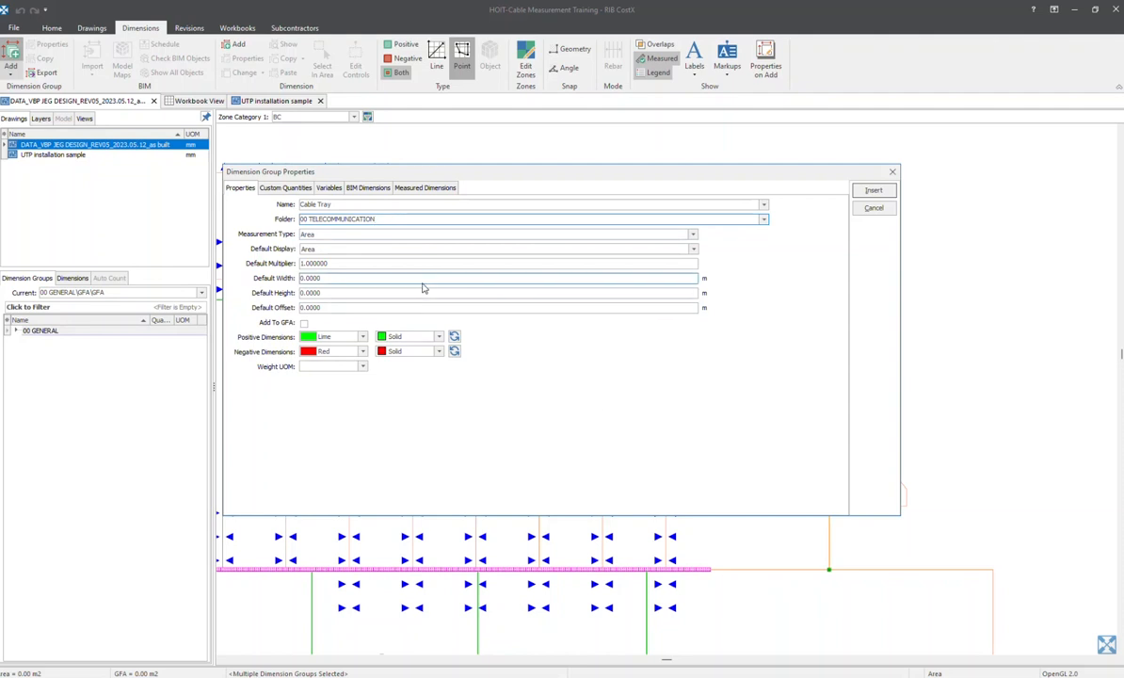
{"action": "left_click", "coordinate": [319, 234]}
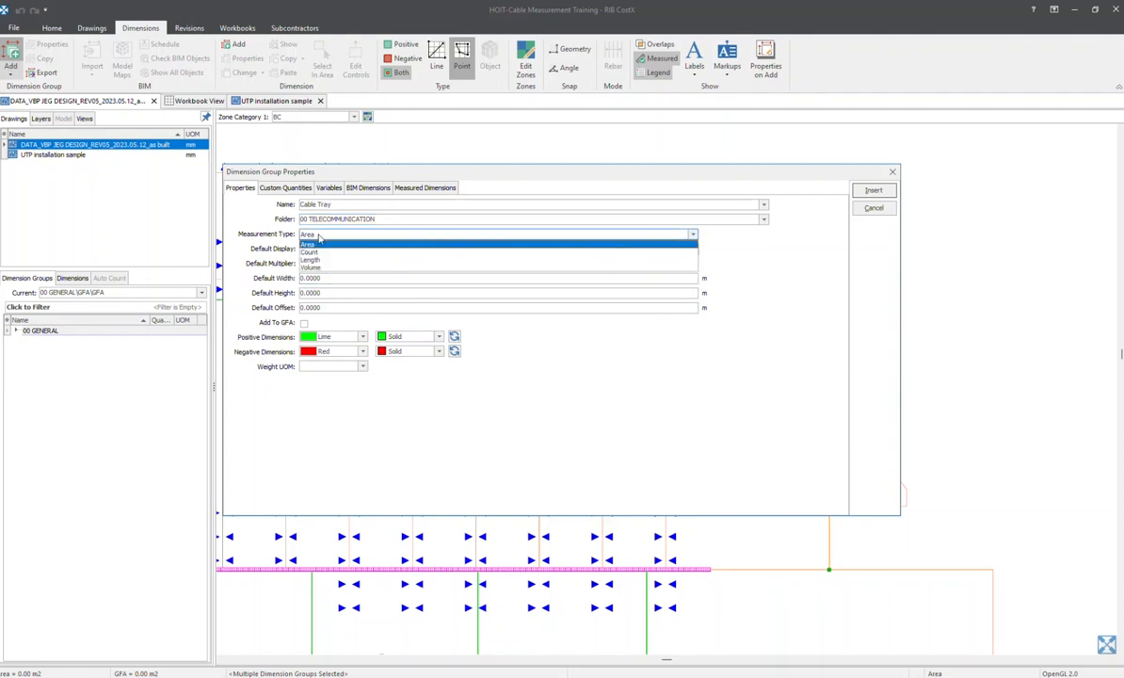
{"action": "left_click", "coordinate": [313, 260]}
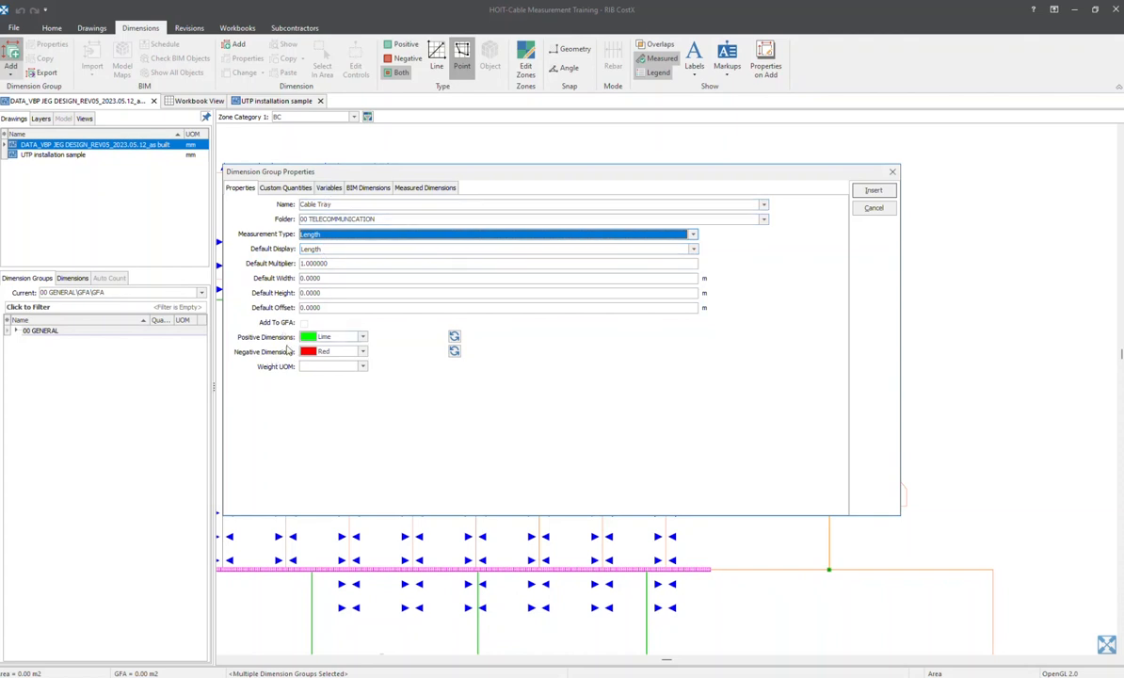
Give the Cable Tray group's positive dimensions a custom yellow colour, insert the group and make it current
{"action": "left_click", "coordinate": [362, 338]}
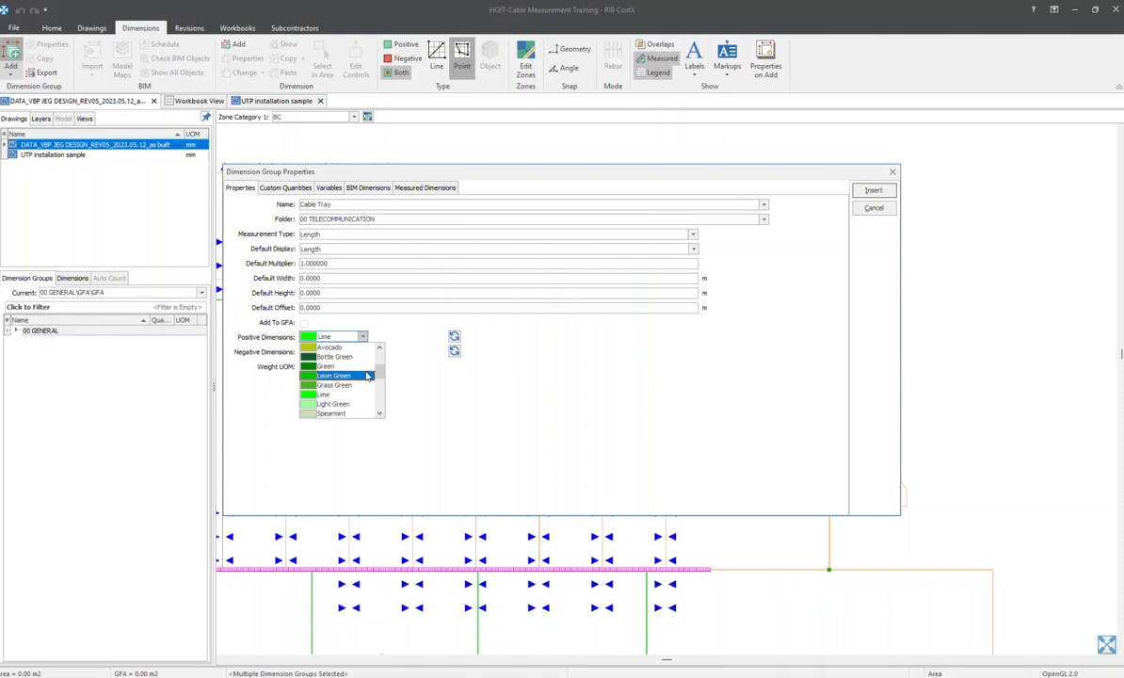
{"action": "left_click_drag", "start_coordinate": [379, 377], "coordinate": [379, 410]}
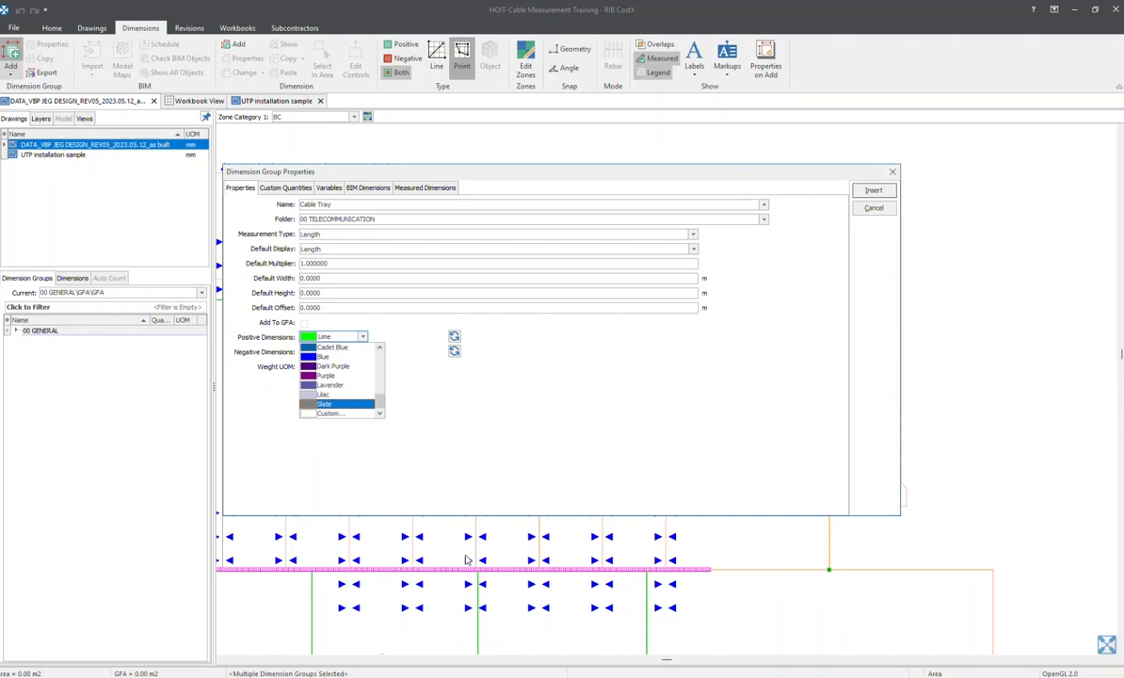
{"action": "left_click", "coordinate": [330, 412]}
{"action": "left_click", "coordinate": [458, 220]}
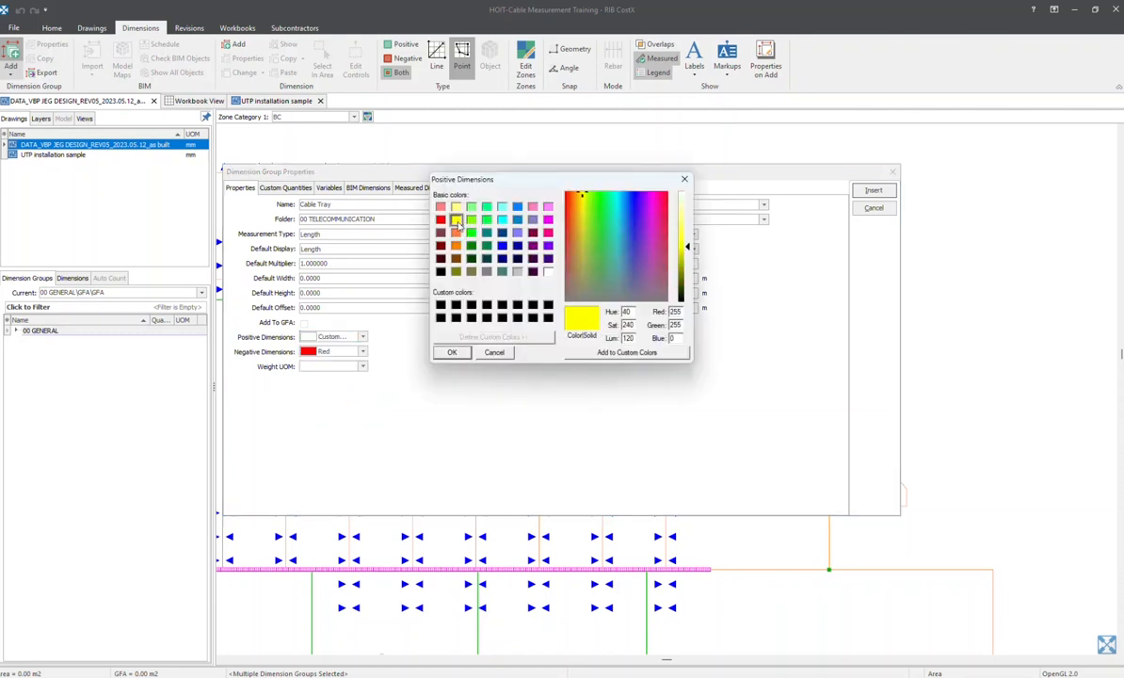
{"action": "left_click", "coordinate": [451, 353]}
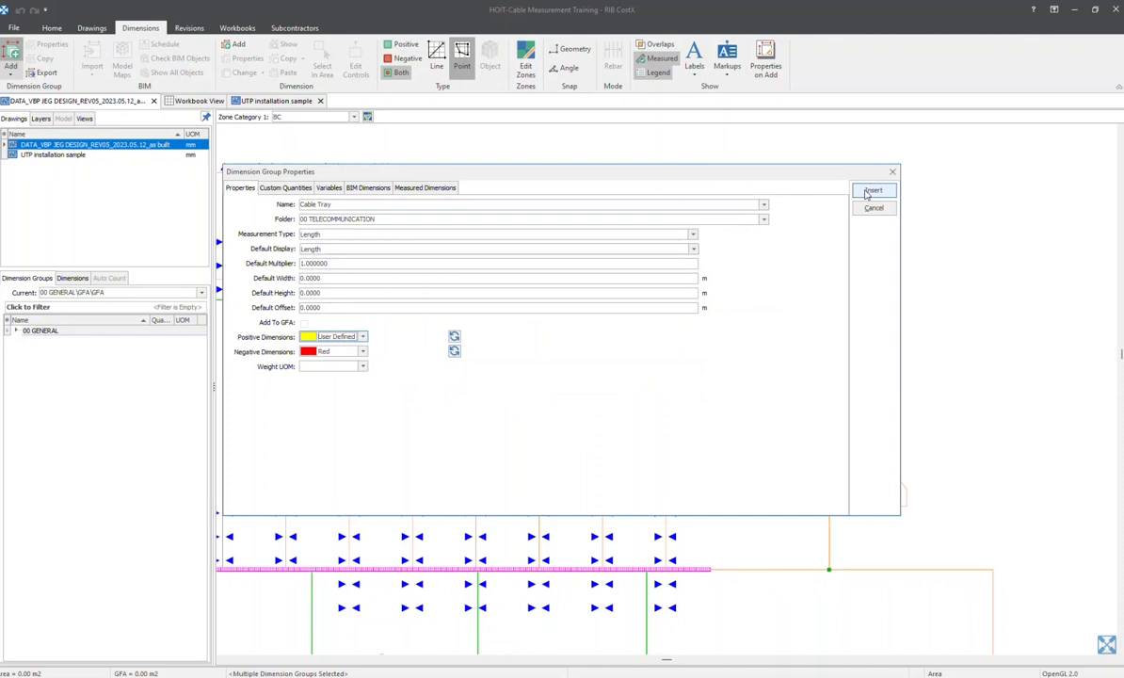
{"action": "left_click", "coordinate": [872, 190]}
{"action": "left_click", "coordinate": [60, 350]}
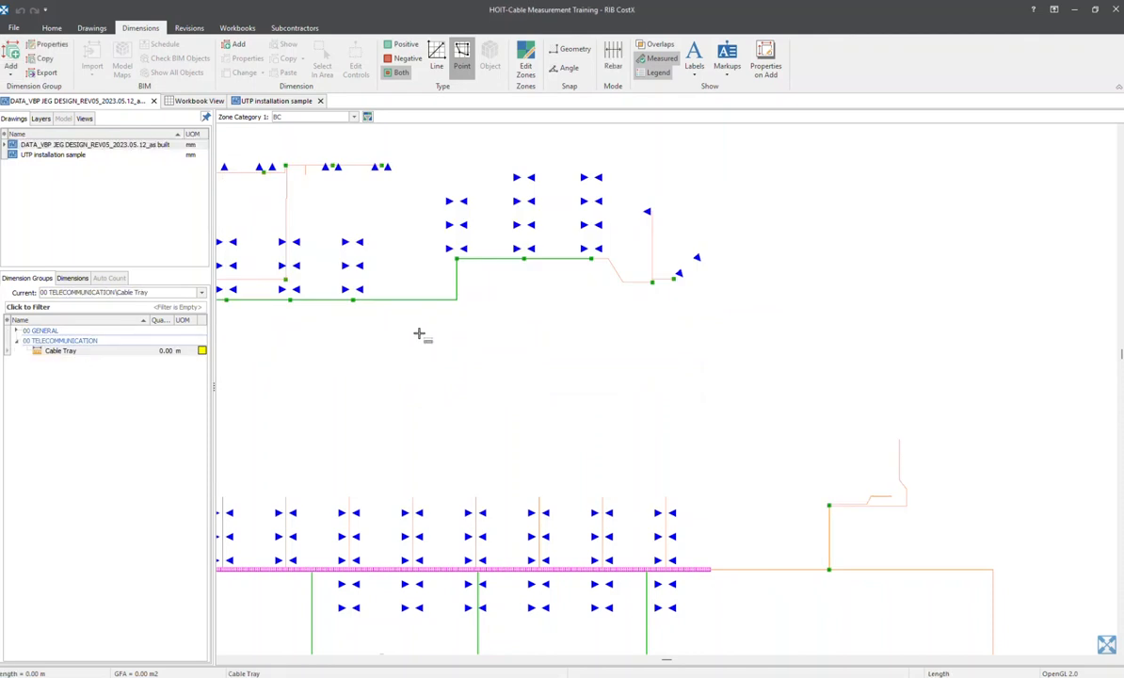
Examine the cable tray and the conduit routes branching off to the data ports
{"action": "middle_click_drag", "start_coordinate": [418, 333], "coordinate": [587, 300]}
{"action": "scroll", "coordinate": [587, 300], "scroll_direction": "down", "scroll_amount": 2}
{"action": "scroll", "coordinate": [381, 282], "scroll_direction": "up", "scroll_amount": 2}
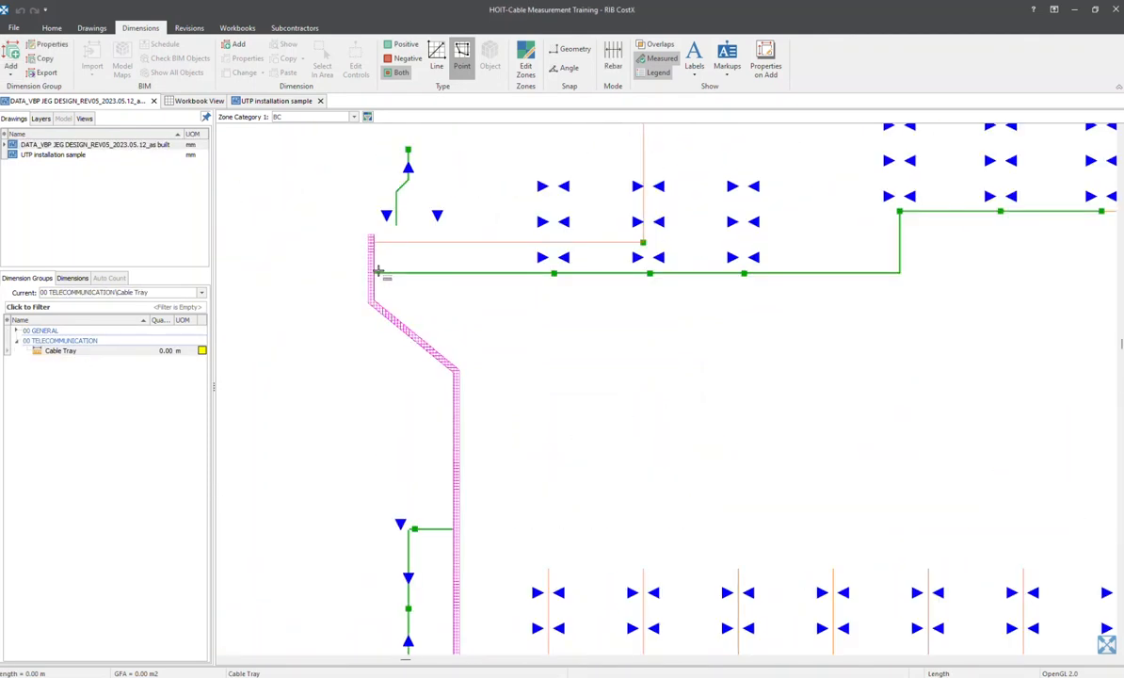
{"action": "middle_click_drag", "start_coordinate": [1010, 247], "coordinate": [635, 362]}
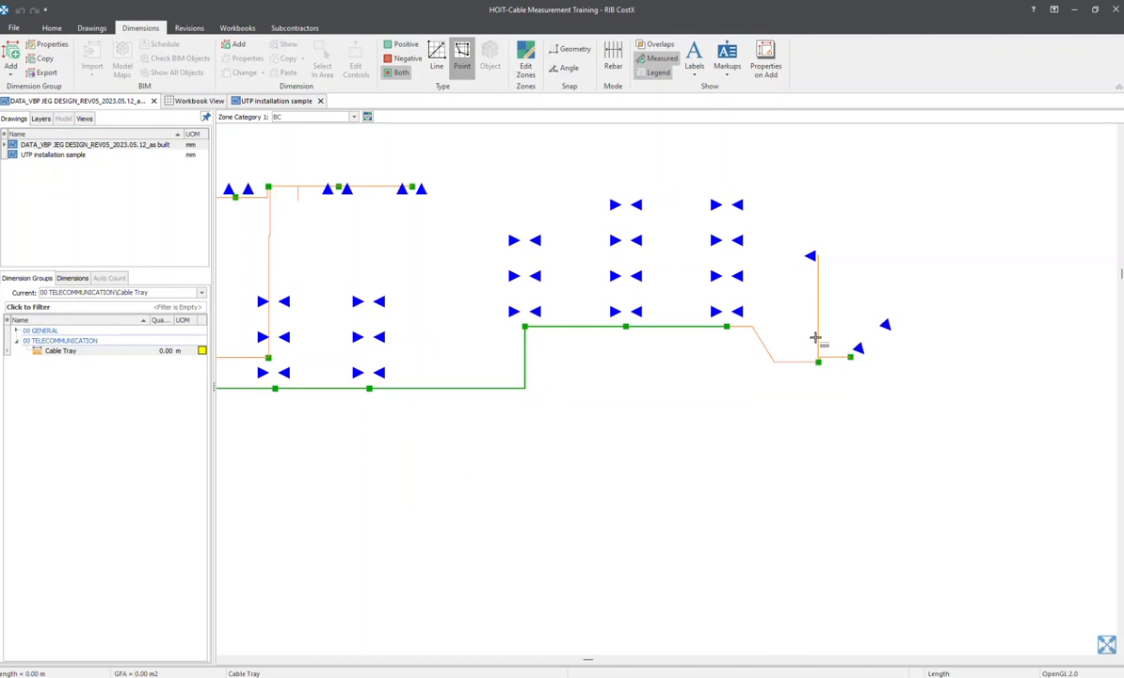
{"action": "scroll", "coordinate": [527, 343], "scroll_direction": "down", "scroll_amount": 3}
{"action": "middle_click_drag", "start_coordinate": [527, 347], "coordinate": [527, 282]}
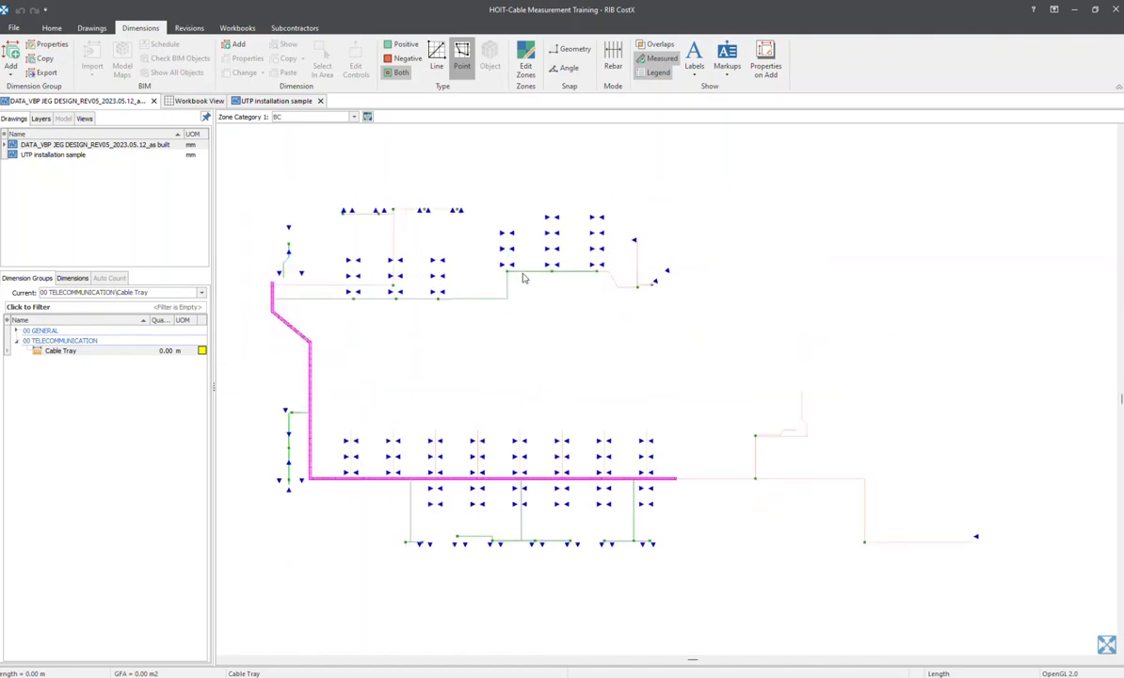
{"action": "scroll", "coordinate": [530, 281], "scroll_direction": "up", "scroll_amount": 2}
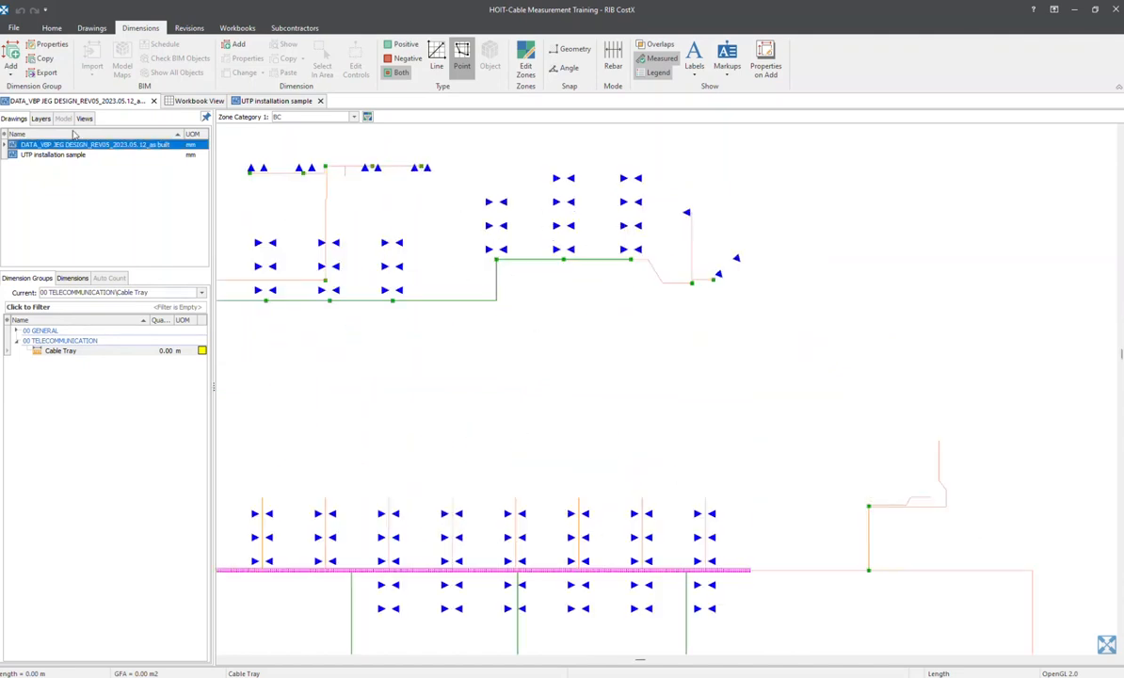
Start a dimension group named EMT Conduit in the 00 TELECOMMUNICATION folder with measurement type Length
{"action": "left_click", "coordinate": [12, 57]}
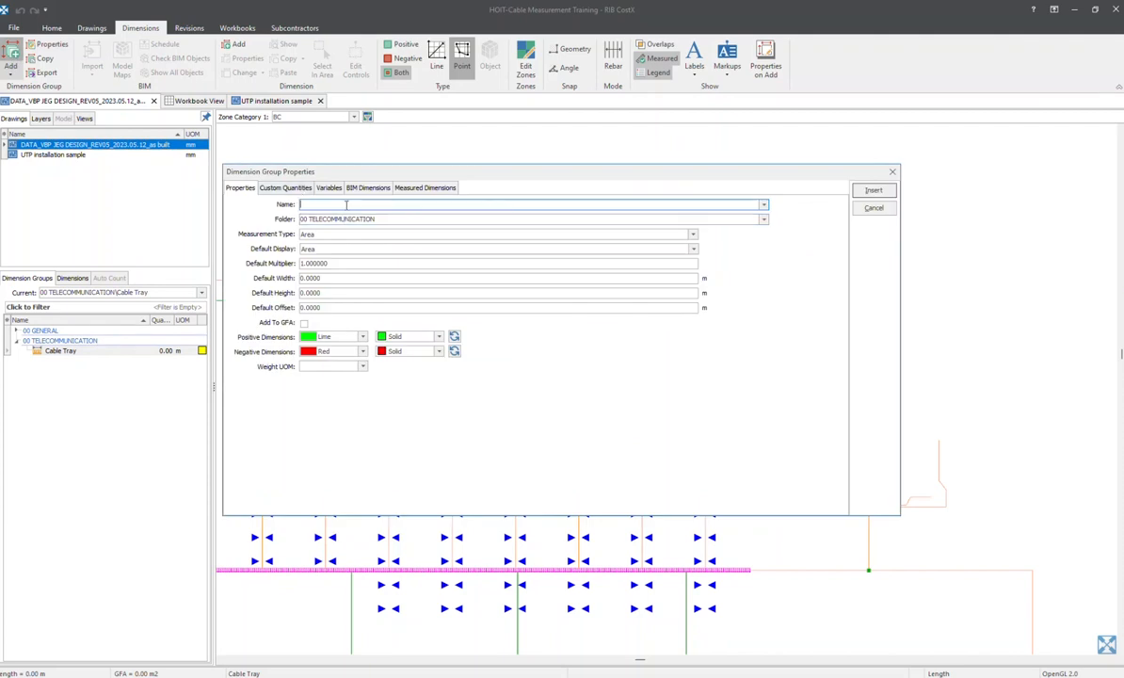
{"action": "type", "text": "BIM"}
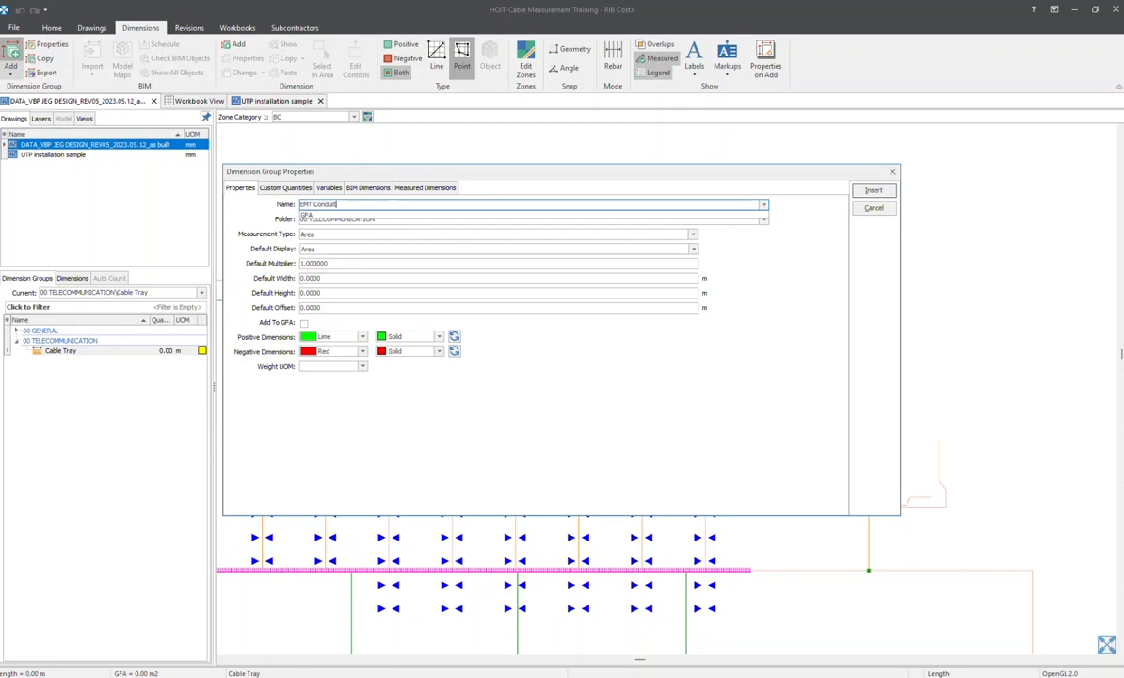
{"action": "left_click", "coordinate": [428, 436]}
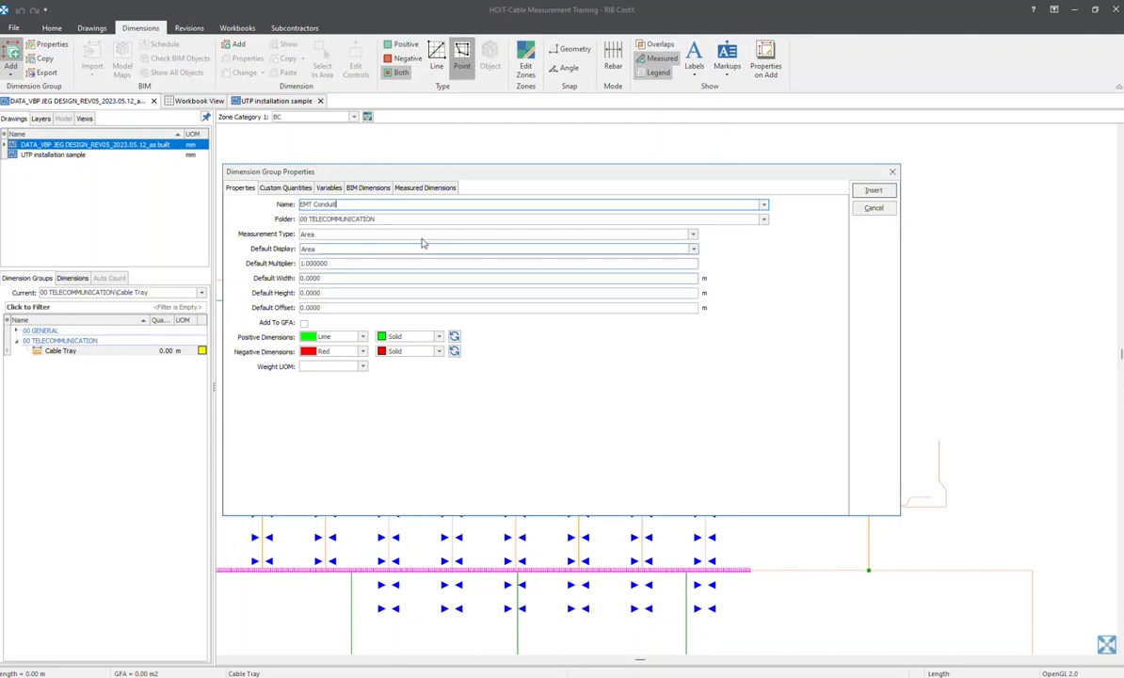
{"action": "left_click", "coordinate": [318, 235]}
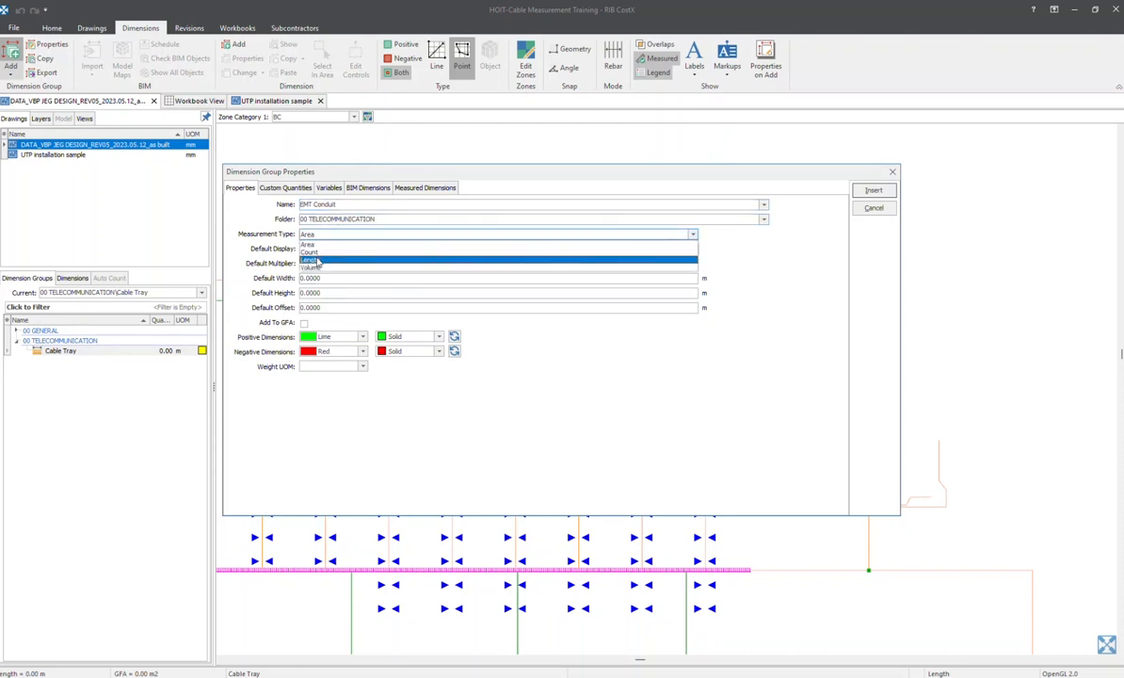
{"action": "left_click", "coordinate": [310, 259]}
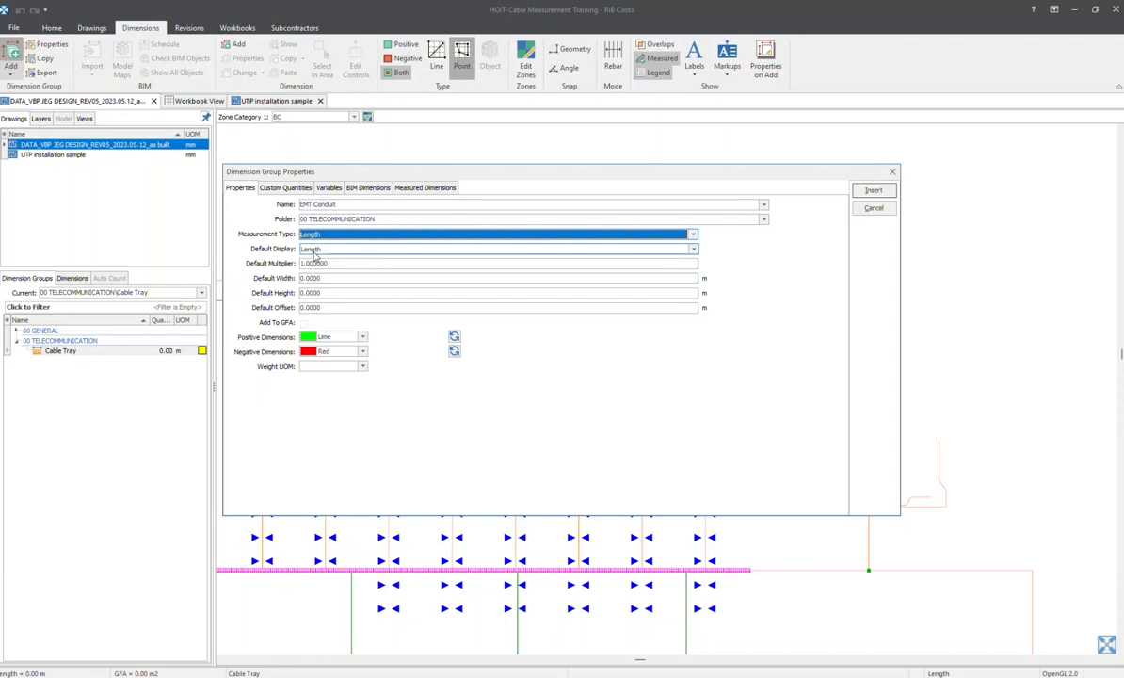
Give the EMT Conduit group's positive dimensions a custom yellow colour and insert the group
{"action": "left_click", "coordinate": [363, 337]}
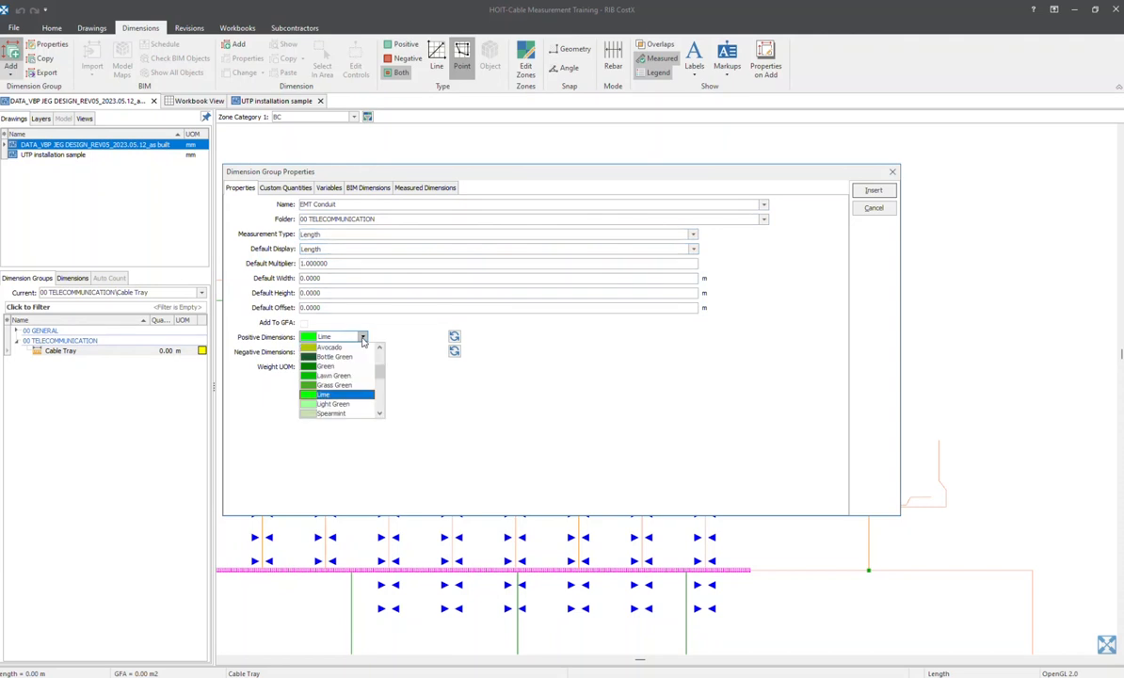
{"action": "scroll", "coordinate": [341, 395], "scroll_direction": "down", "scroll_amount": 5}
{"action": "left_click", "coordinate": [340, 414]}
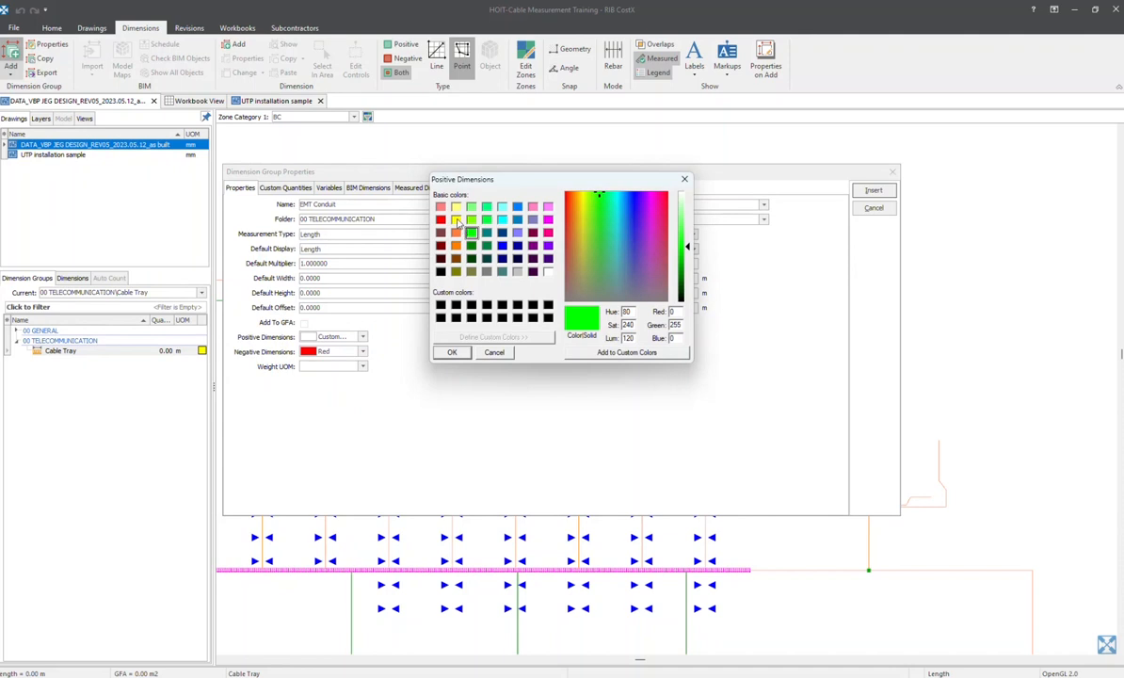
{"action": "left_click", "coordinate": [455, 220]}
{"action": "left_click", "coordinate": [452, 352]}
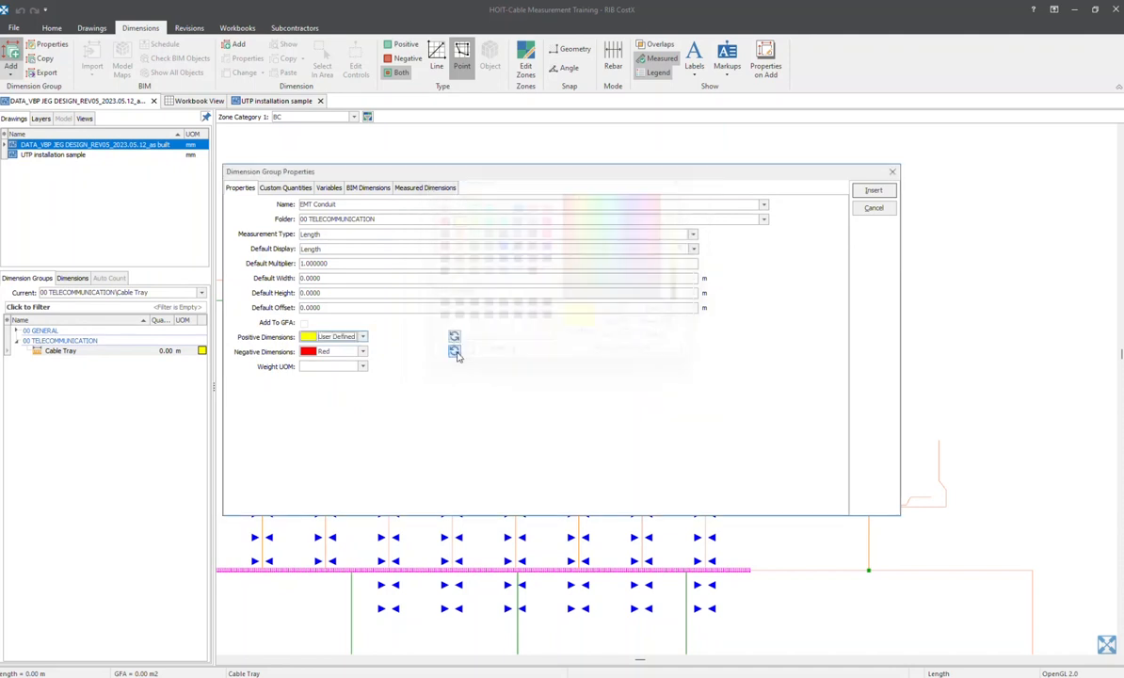
{"action": "left_click", "coordinate": [871, 191]}
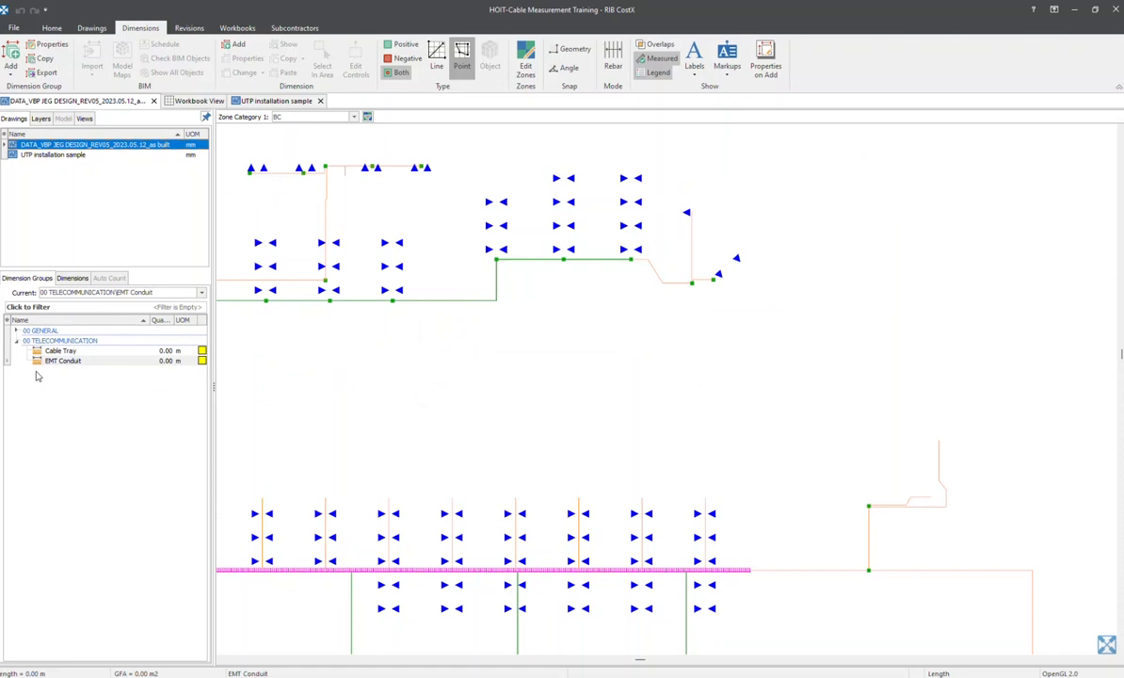
Start a dimension group named IO Swith Point in the 00 TELECOMMUNICATION folder with measurement type Count
{"action": "middle_click_drag", "start_coordinate": [361, 307], "coordinate": [521, 402]}
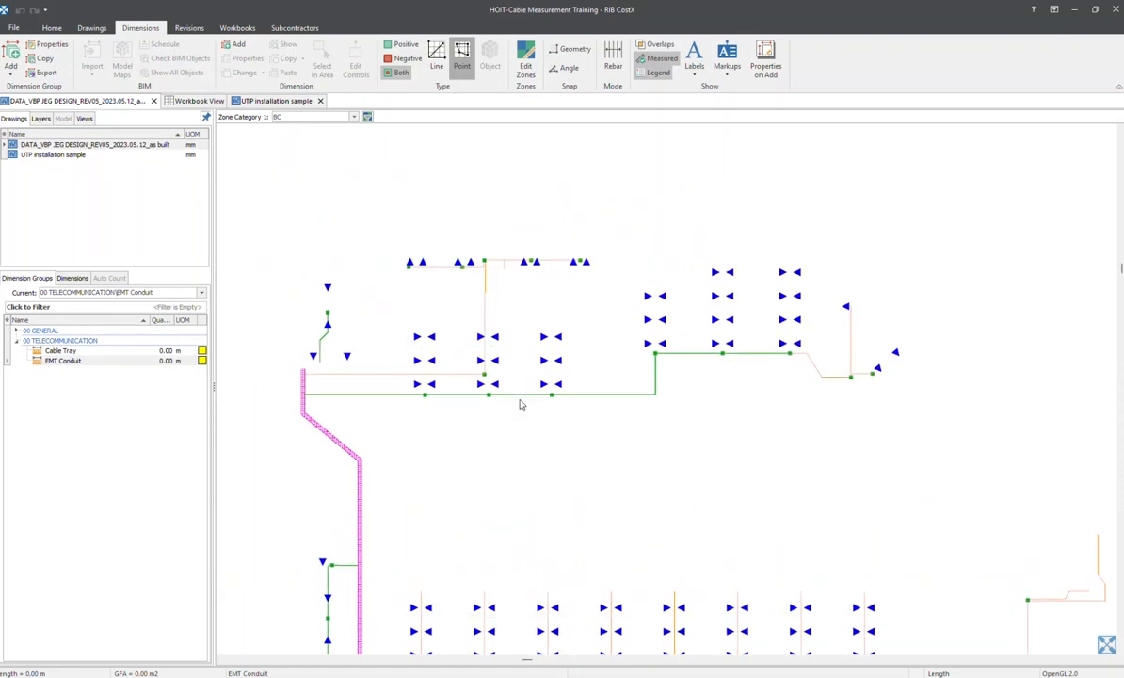
{"action": "scroll", "coordinate": [474, 355], "scroll_direction": "up", "scroll_amount": 3}
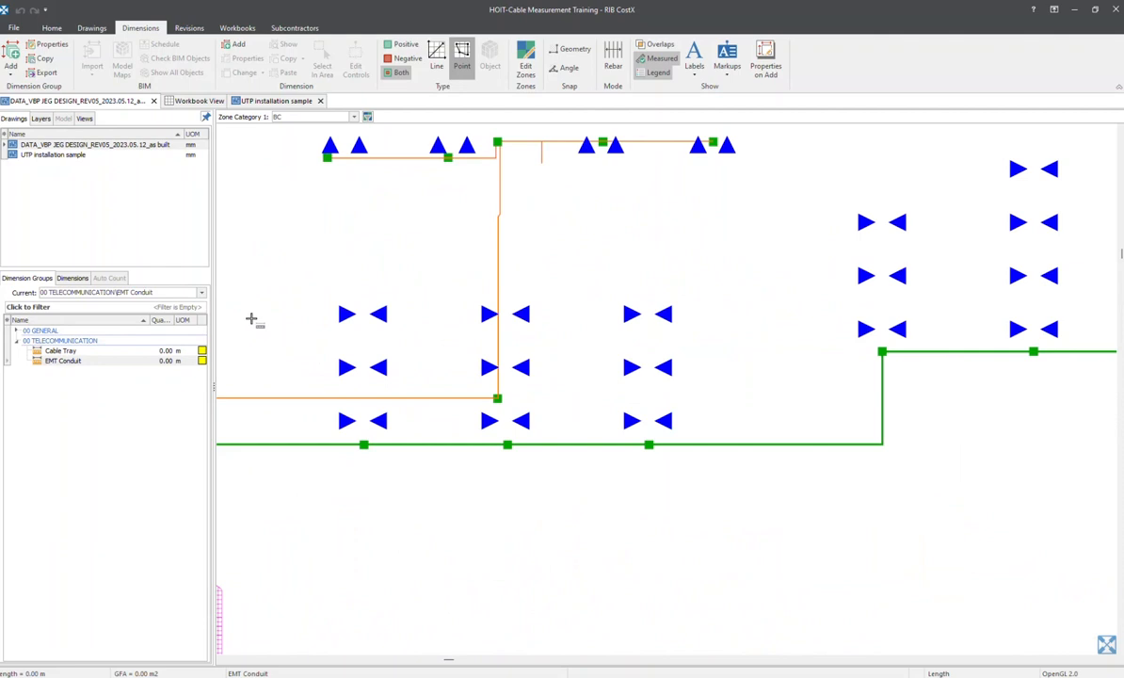
{"action": "scroll", "coordinate": [308, 303], "scroll_direction": "up", "scroll_amount": 4}
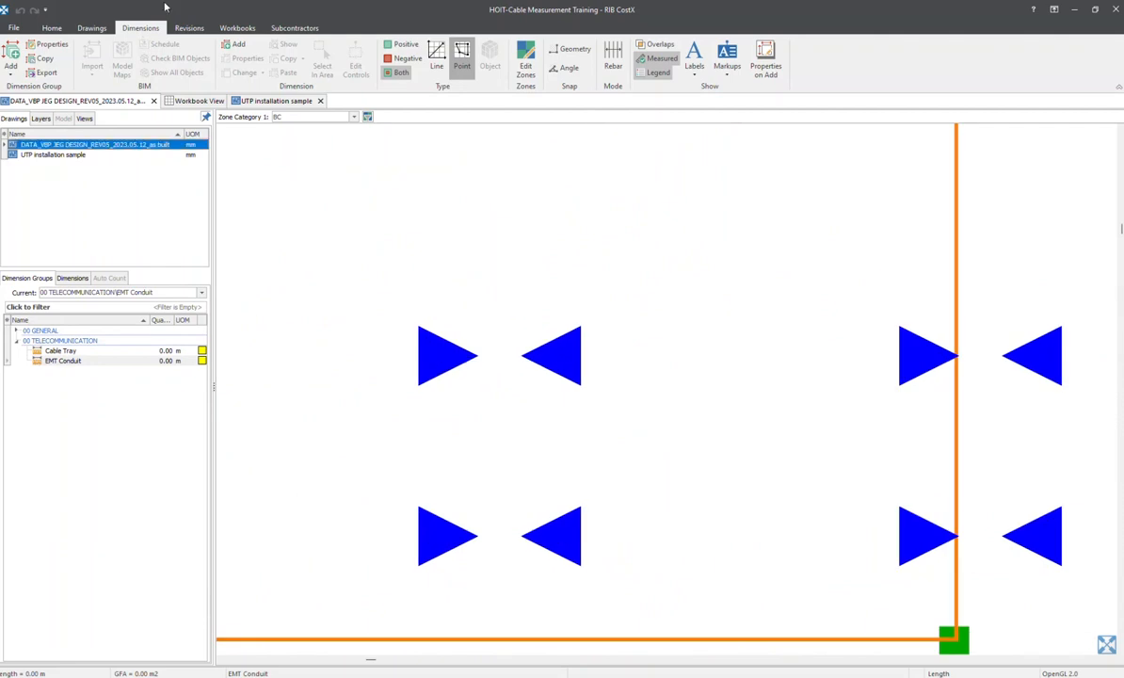
{"action": "scroll", "coordinate": [446, 330], "scroll_direction": "down", "scroll_amount": 3}
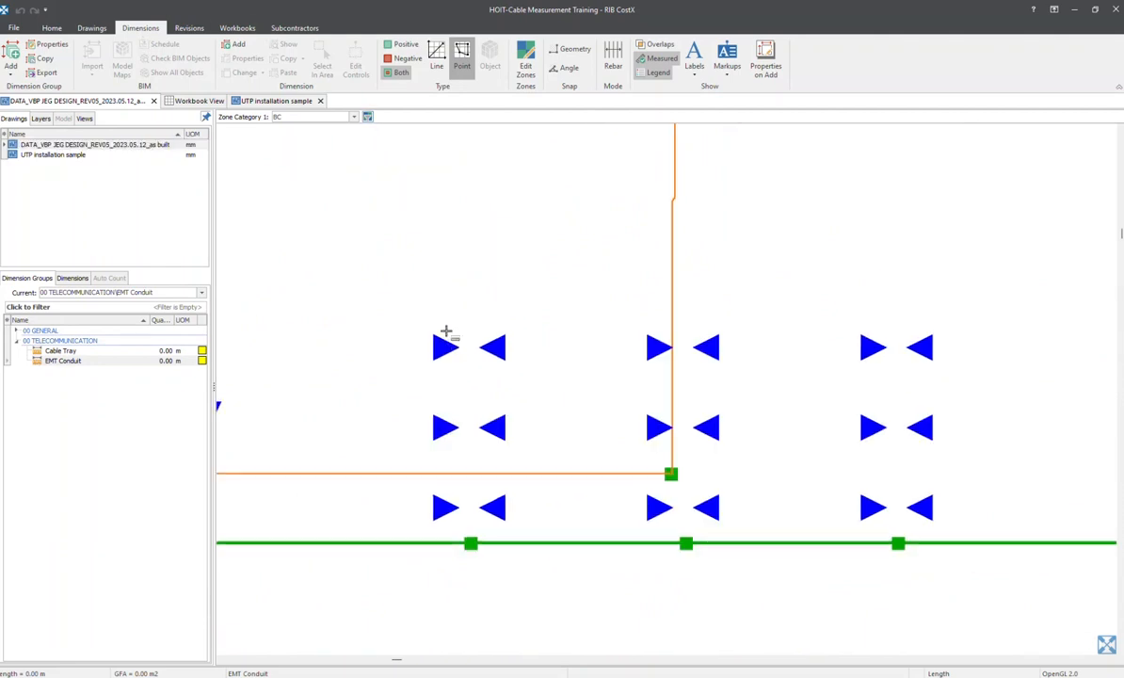
{"action": "middle_click_drag", "start_coordinate": [437, 346], "coordinate": [401, 288]}
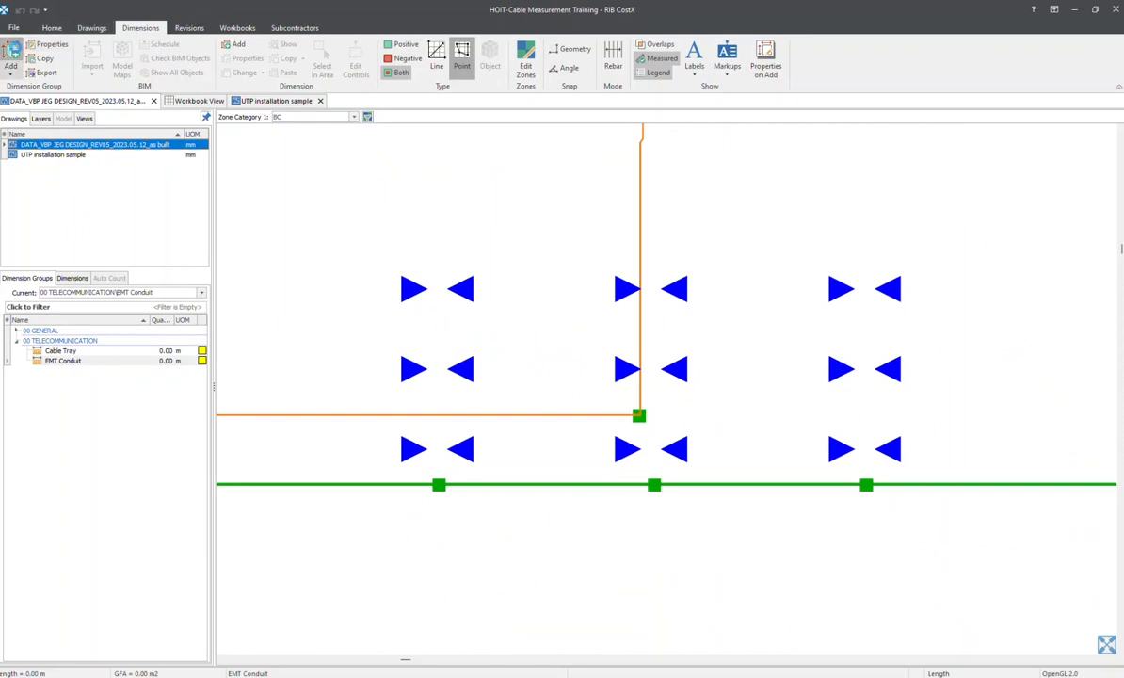
{"action": "left_click", "coordinate": [12, 49]}
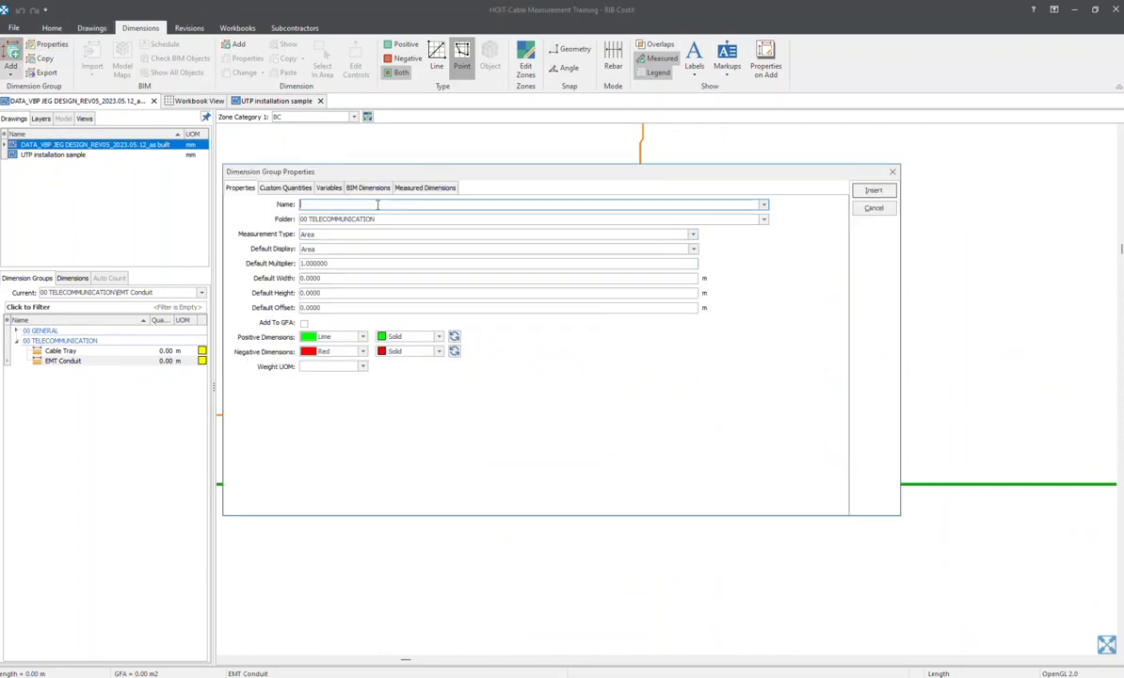
{"action": "type", "text": "IO Swith Point"}
{"action": "left_click", "coordinate": [329, 235]}
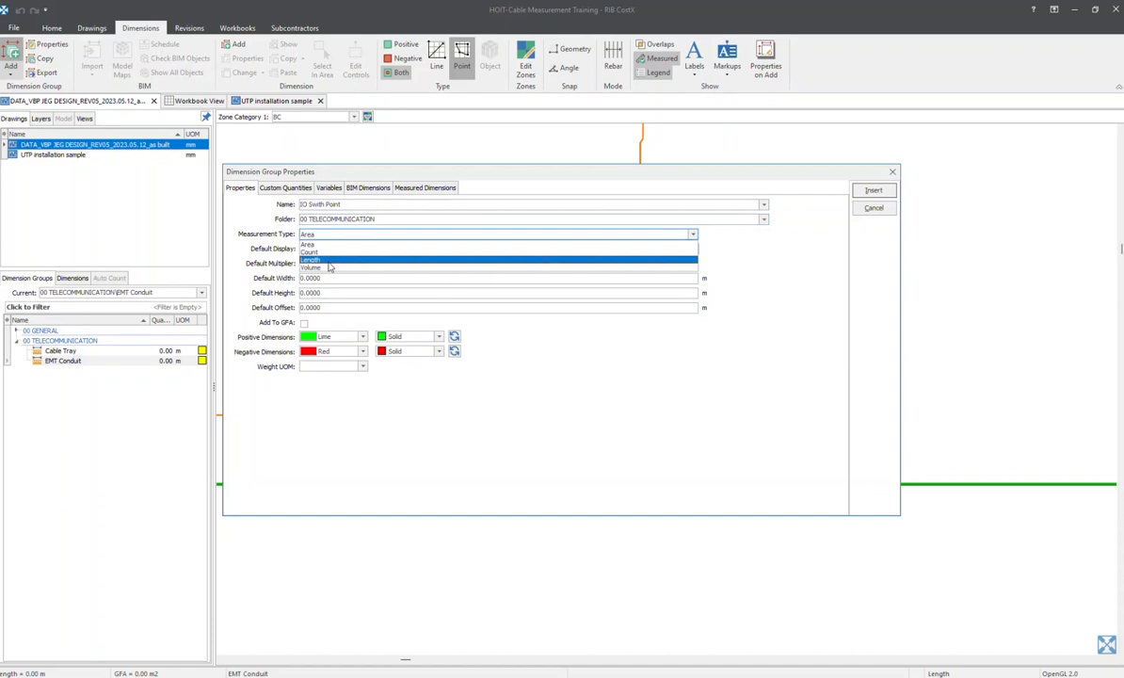
{"action": "left_click", "coordinate": [325, 251]}
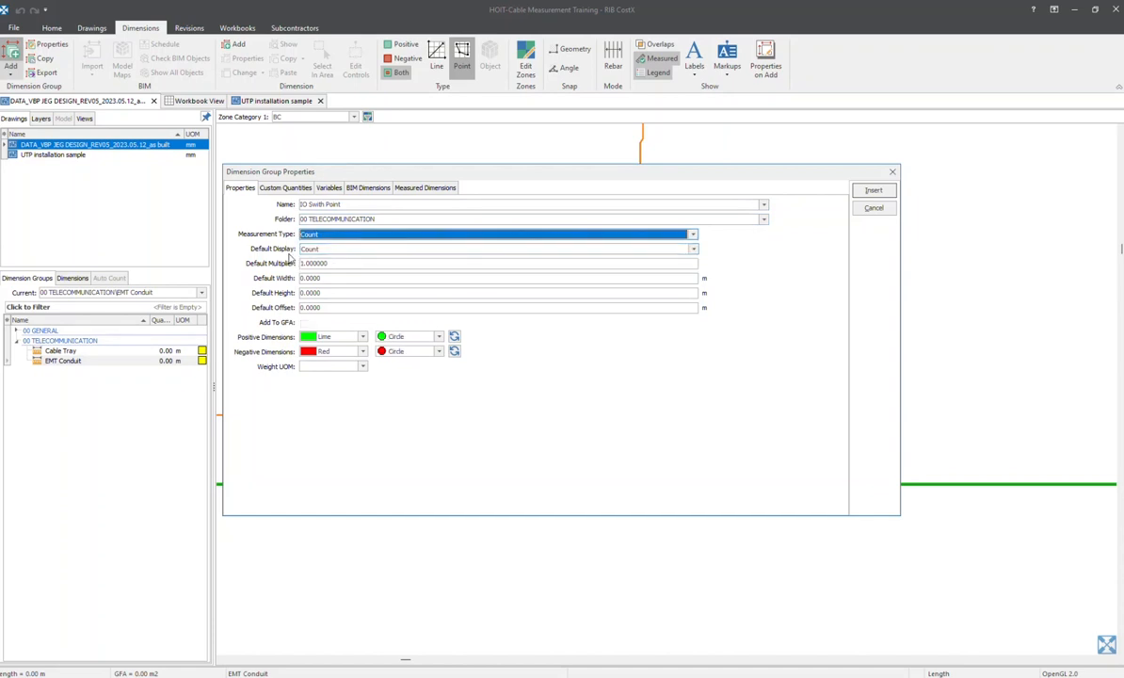
{"action": "left_click", "coordinate": [364, 336]}
{"action": "scroll", "coordinate": [376, 386], "scroll_direction": "down", "scroll_amount": 3}
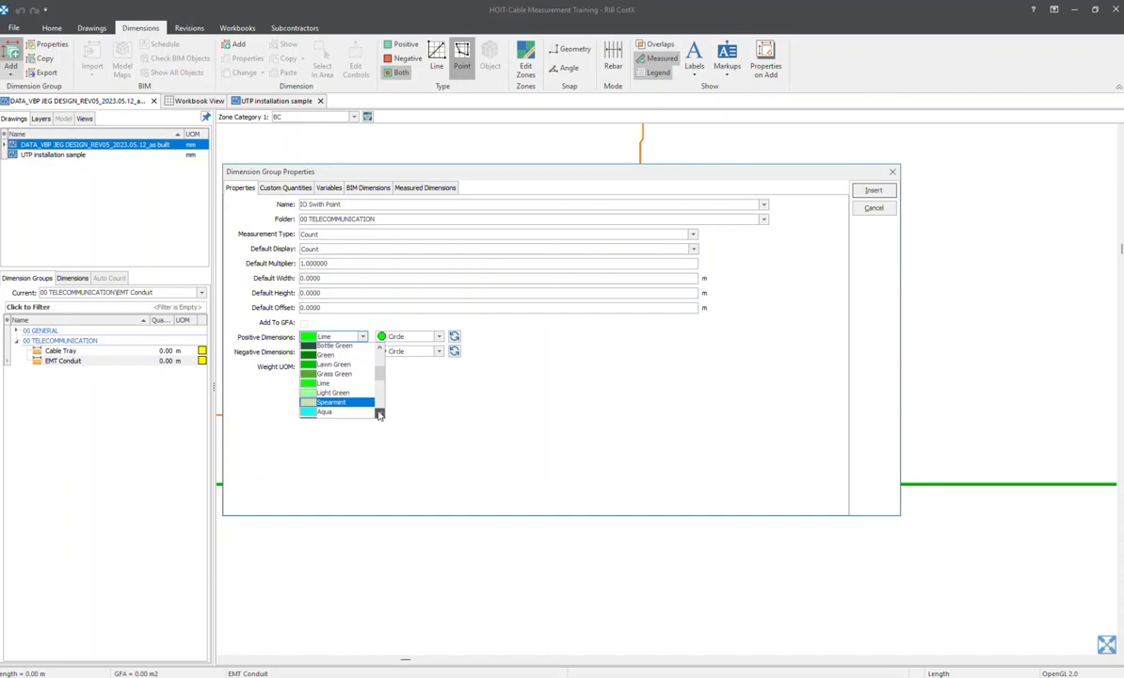
{"action": "scroll", "coordinate": [379, 384], "scroll_direction": "down", "scroll_amount": 5}
{"action": "left_click", "coordinate": [339, 413]}
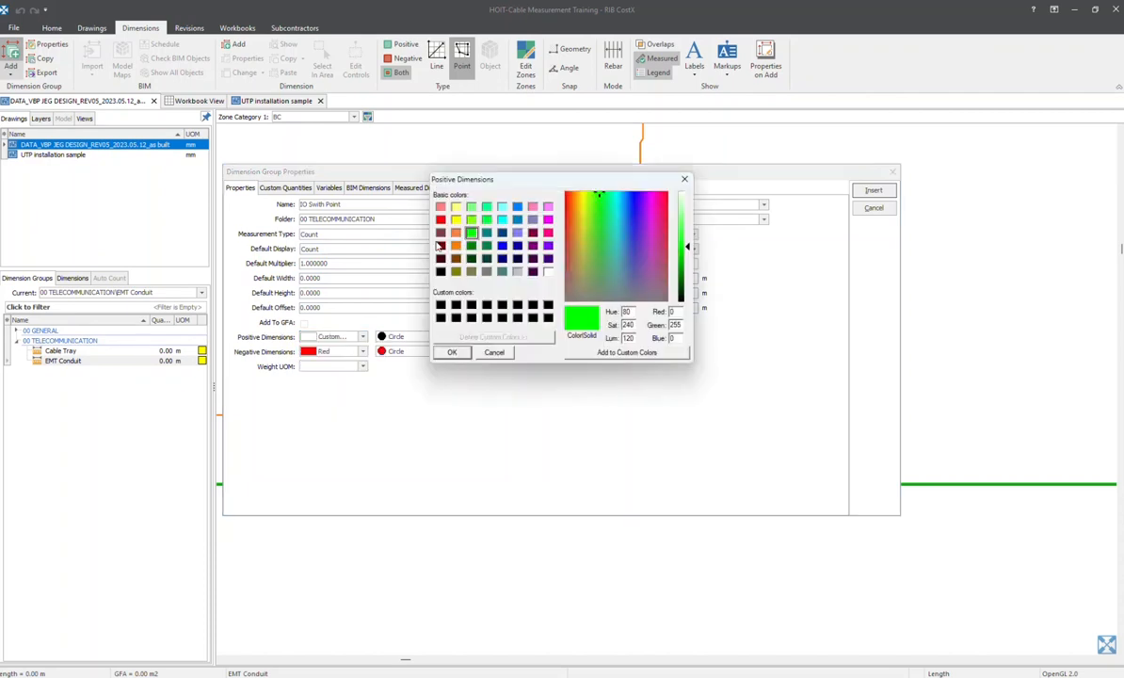
{"action": "left_click", "coordinate": [456, 220]}
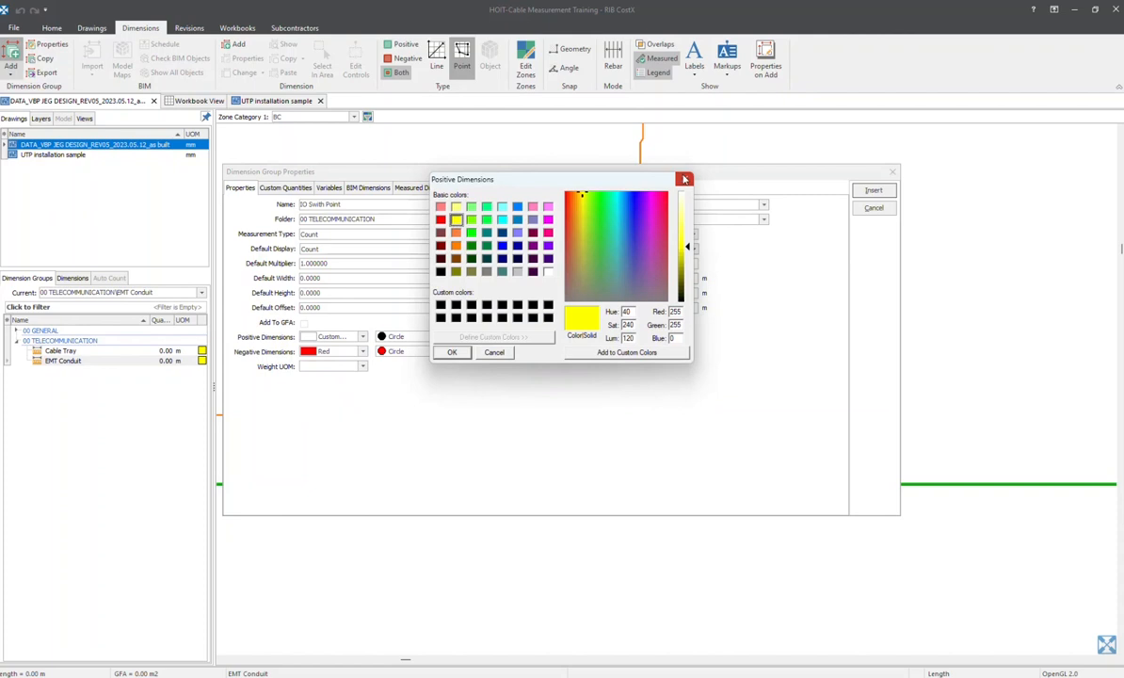
{"action": "key", "text": "Return"}
Give the IO Swith Point group's positive dimensions a custom orange colour and insert the group
{"action": "left_click_drag", "start_coordinate": [607, 172], "coordinate": [769, 380]}
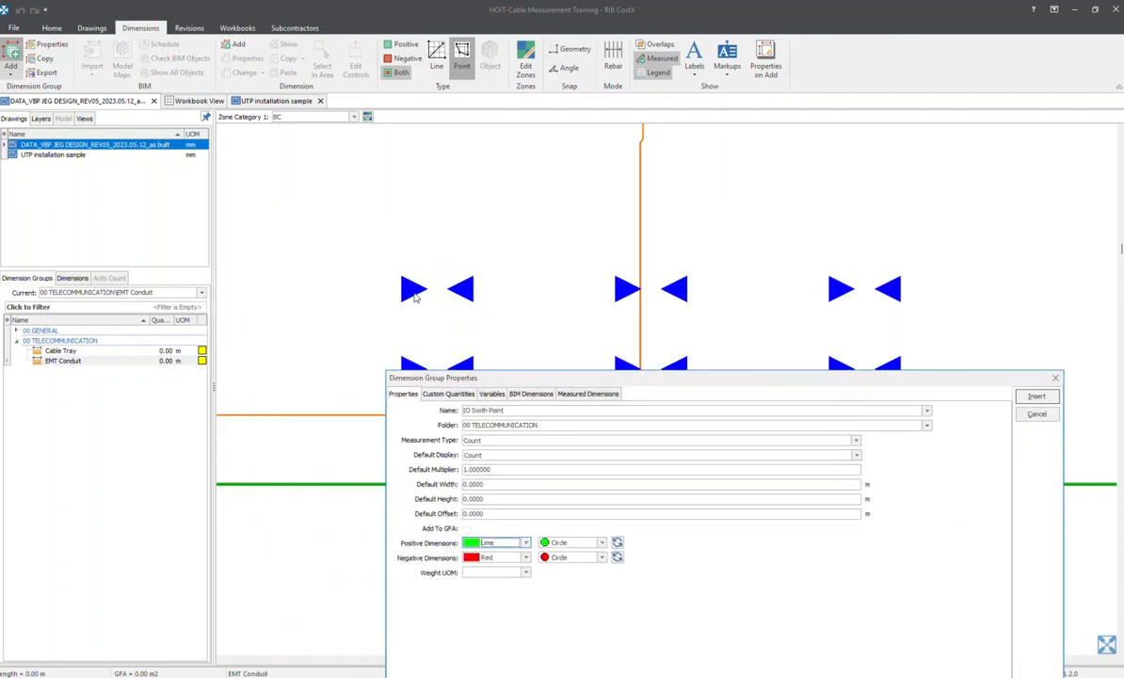
{"action": "left_click", "coordinate": [525, 543]}
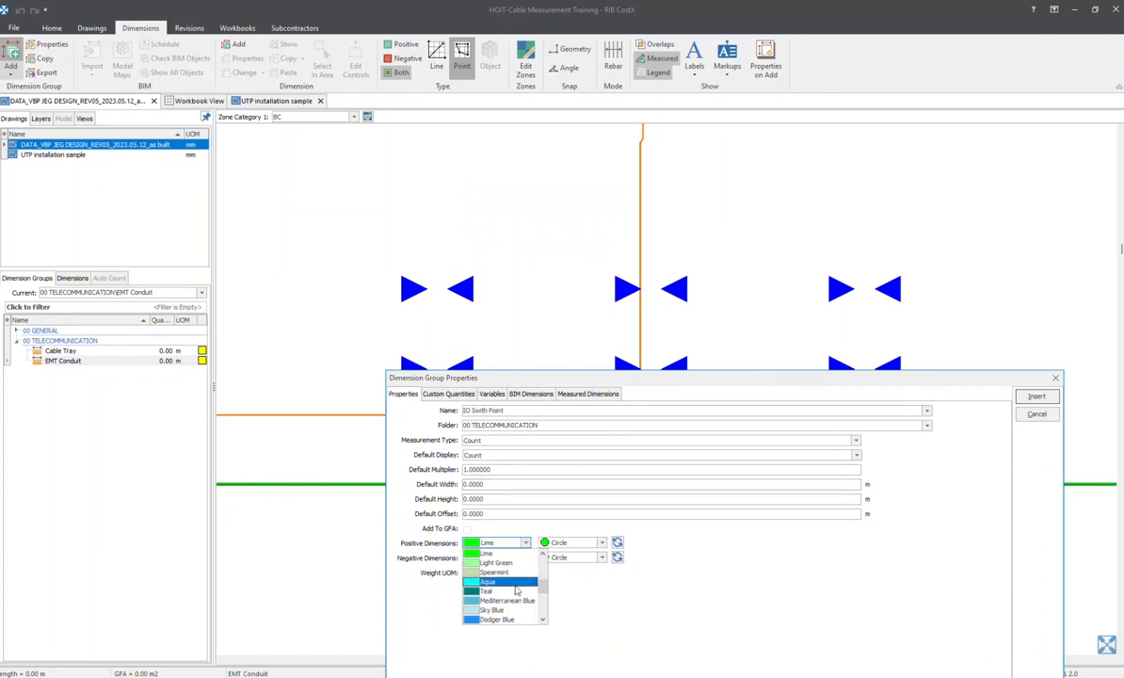
{"action": "scroll", "coordinate": [513, 588], "scroll_direction": "down", "scroll_amount": 2}
{"action": "scroll", "coordinate": [514, 590], "scroll_direction": "down", "scroll_amount": 3}
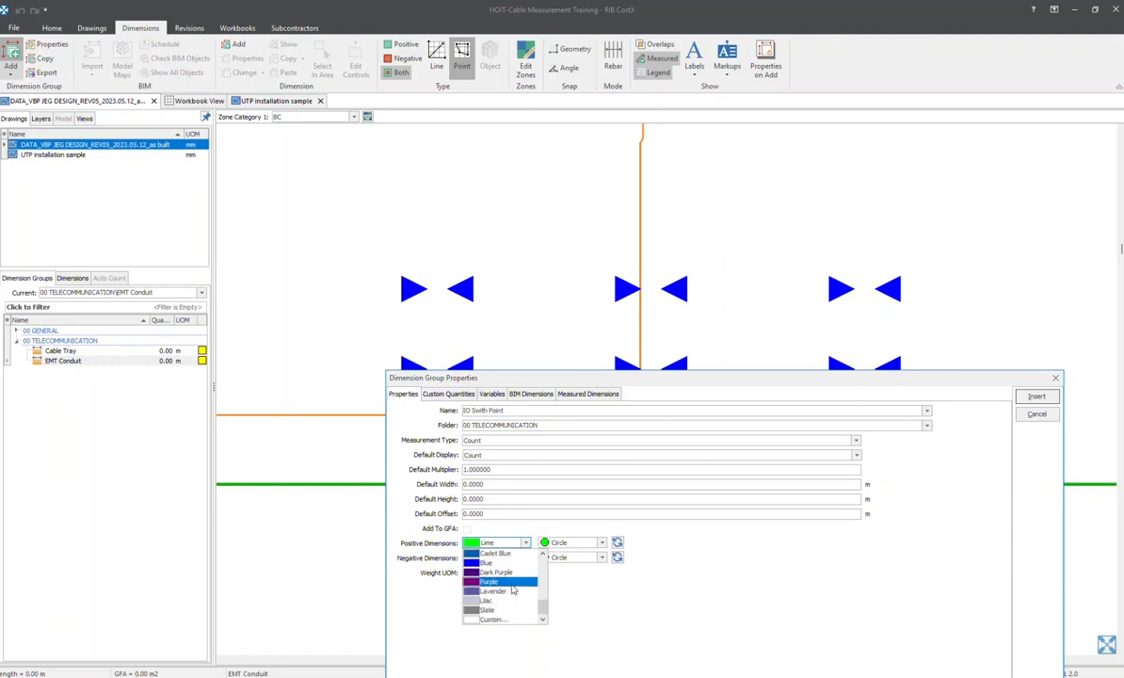
{"action": "left_click", "coordinate": [501, 619]}
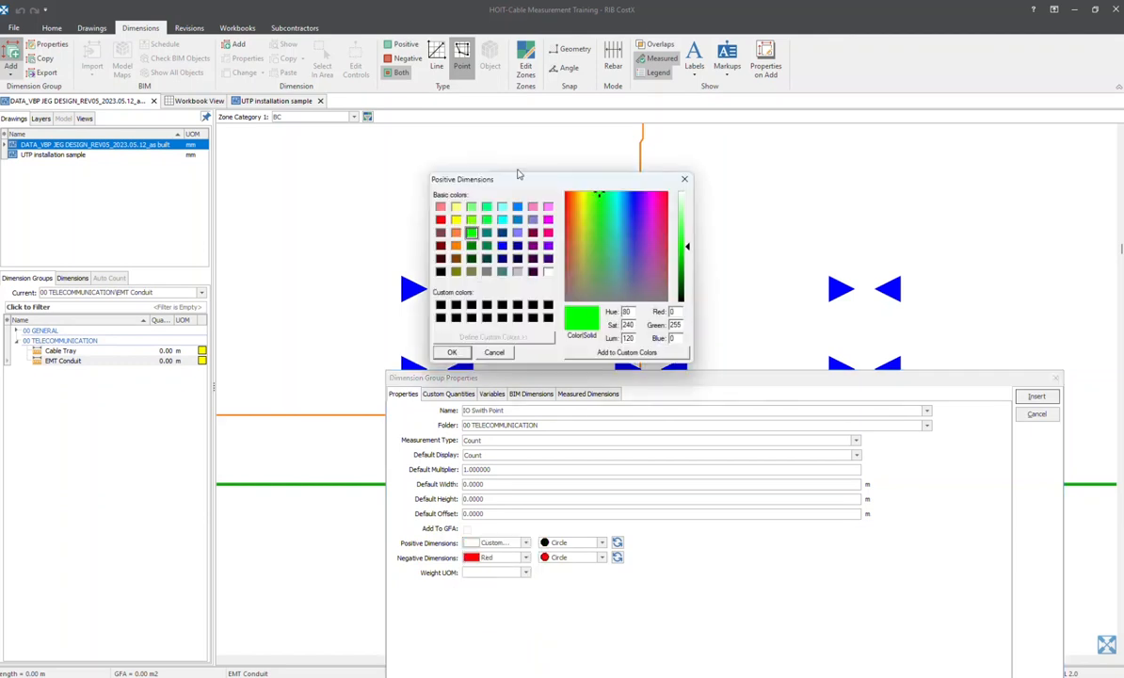
{"action": "left_click", "coordinate": [457, 233]}
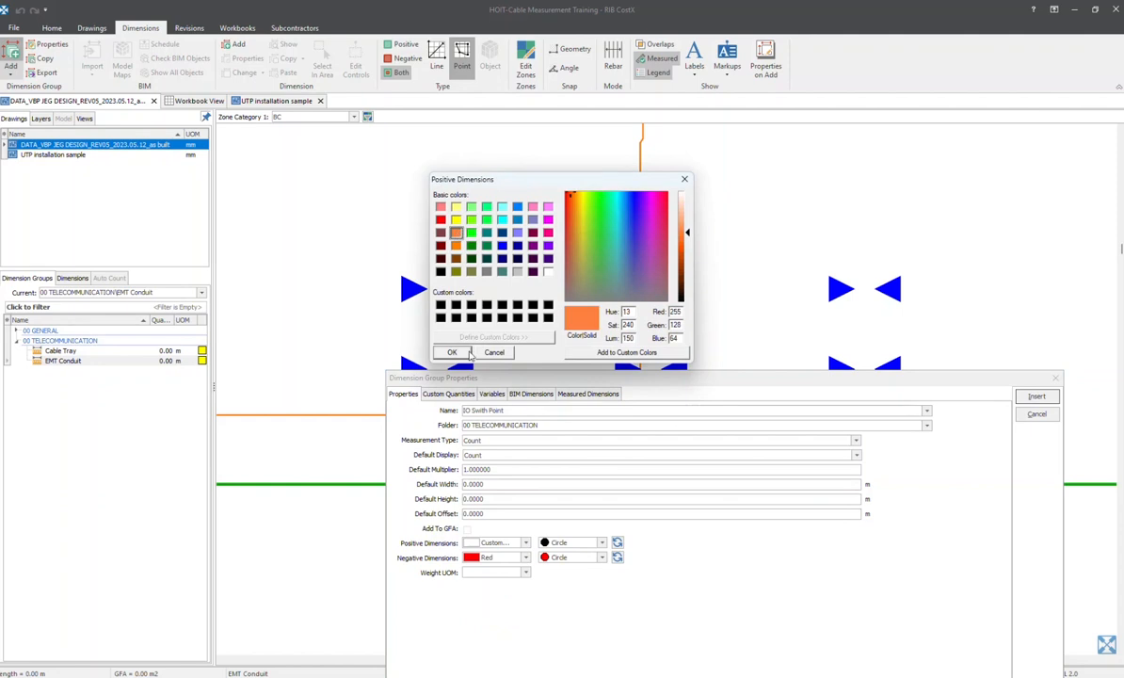
{"action": "left_click", "coordinate": [452, 352]}
{"action": "left_click", "coordinate": [1036, 396]}
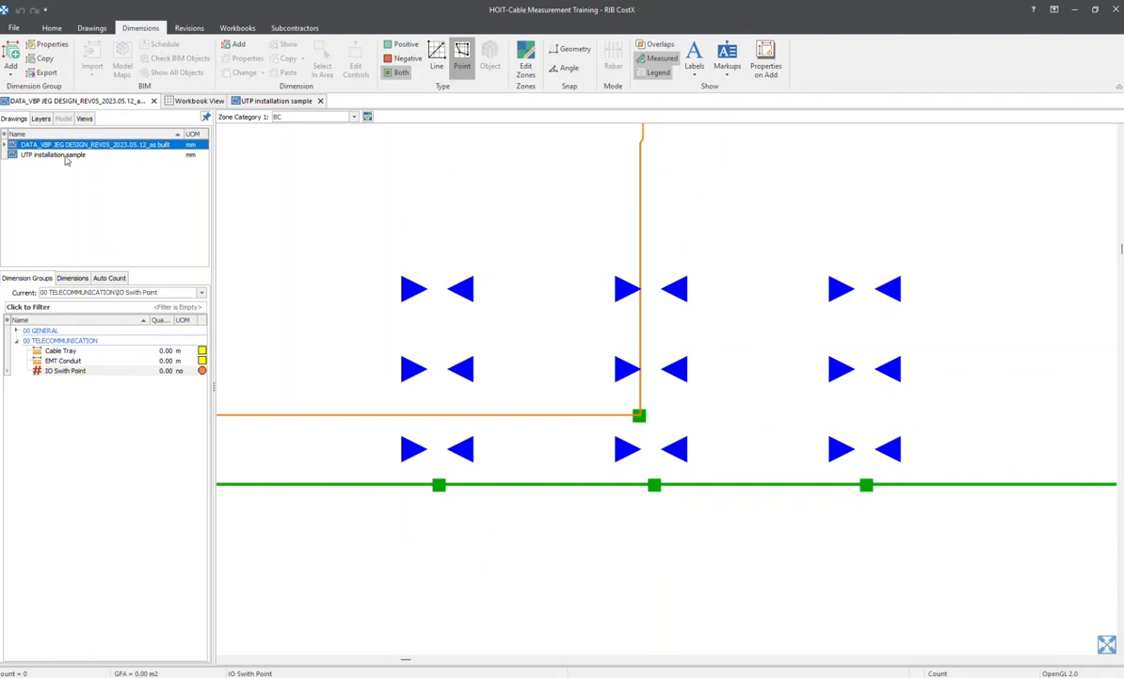
Open the UTP installation sample drawing to view the UTP cable runs from the server room
{"action": "scroll", "coordinate": [519, 333], "scroll_direction": "down", "scroll_amount": 4}
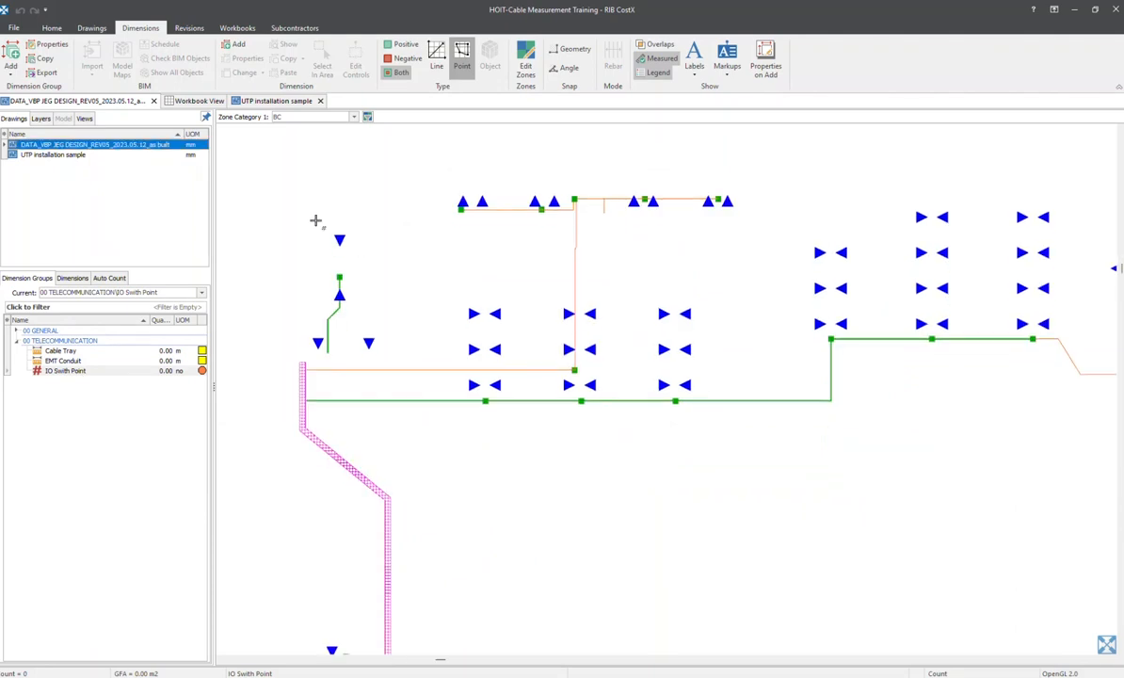
{"action": "mouse_move", "coordinate": [42, 161]}
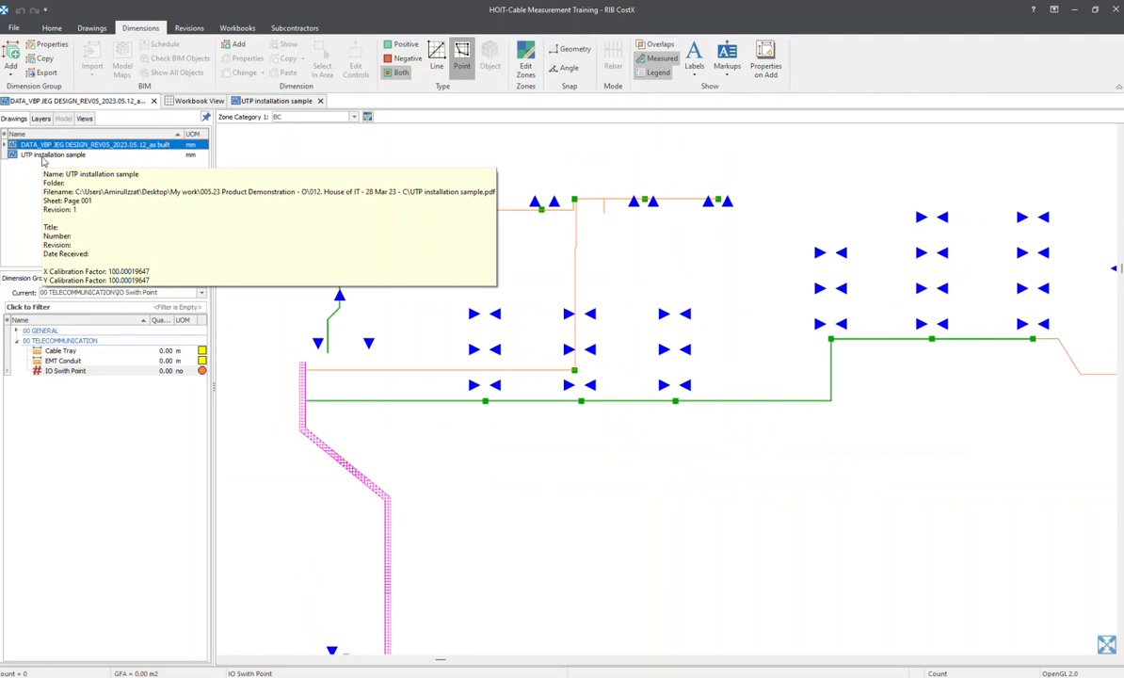
{"action": "double_click", "coordinate": [72, 156]}
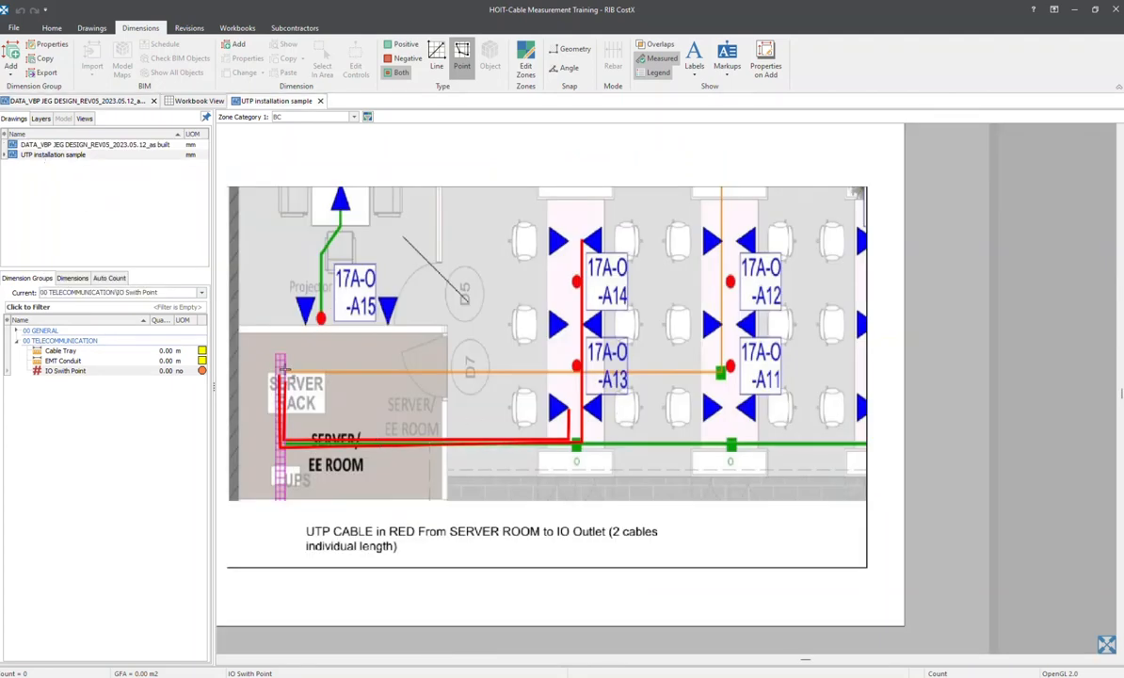
Start a dimension group named UTP Cable in the 00 TELECOMMUNICATION folder with measurement type Length
{"action": "left_click", "coordinate": [11, 56]}
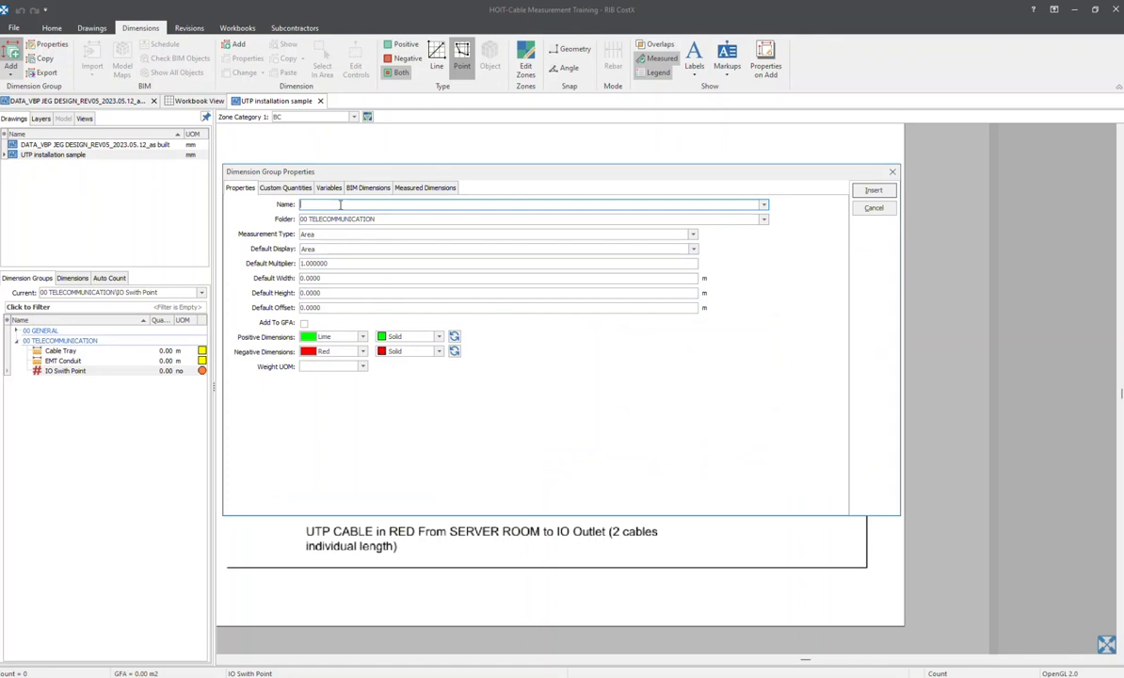
{"action": "type", "text": "UTP Cable"}
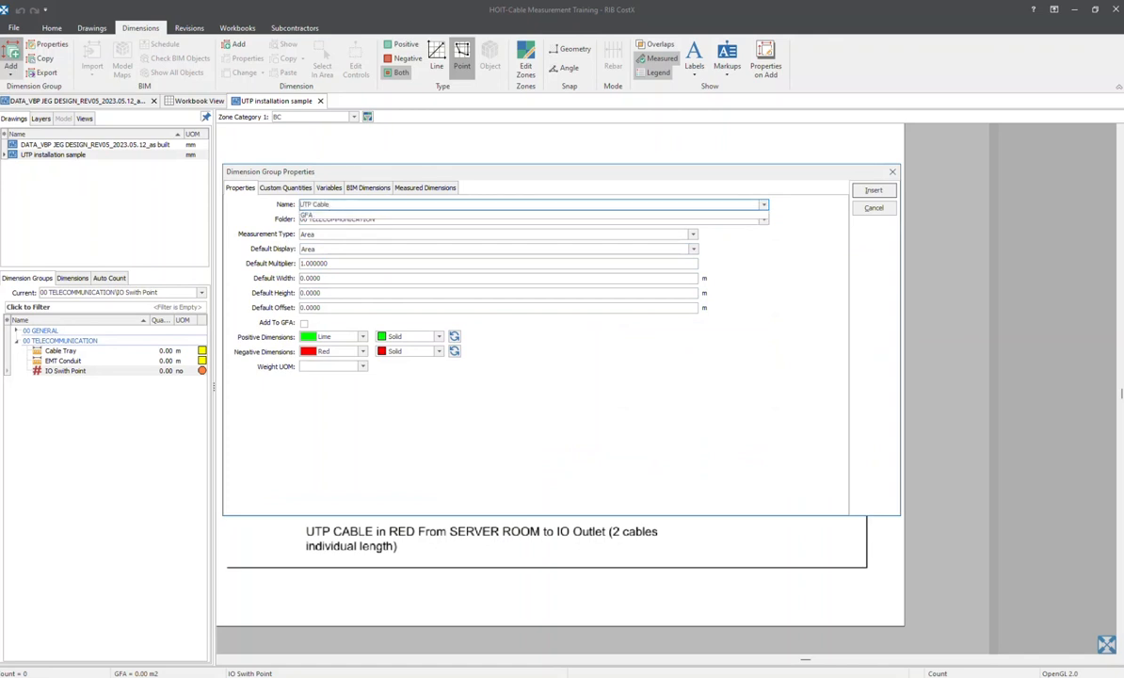
{"action": "left_click", "coordinate": [389, 234]}
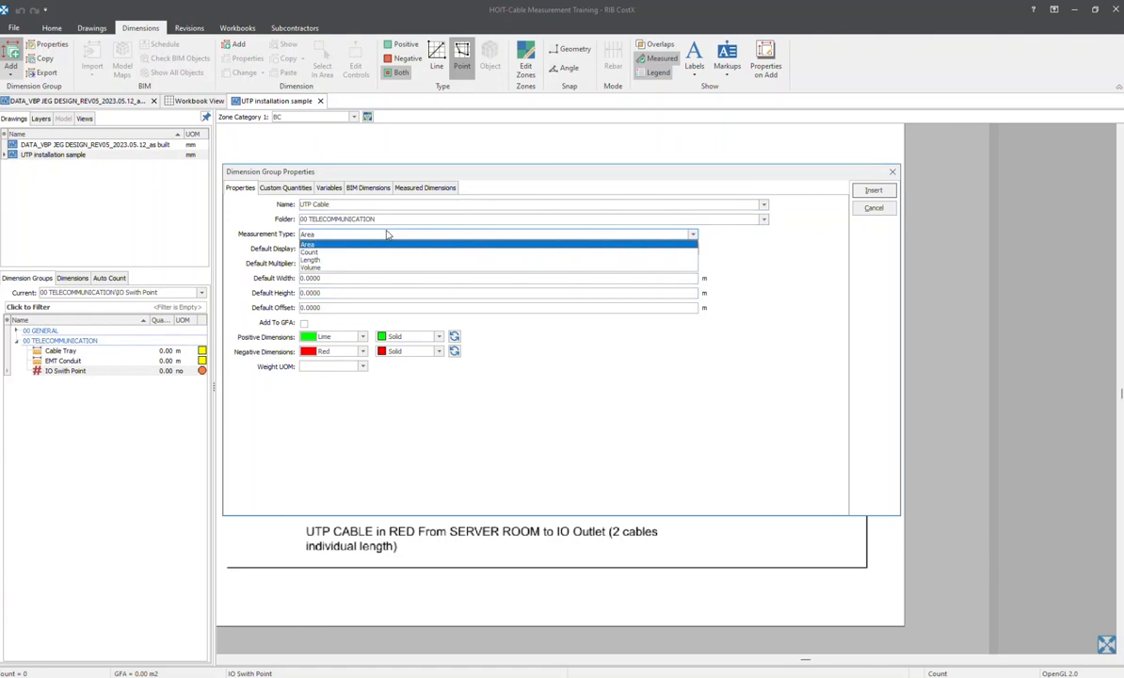
{"action": "left_click", "coordinate": [366, 259]}
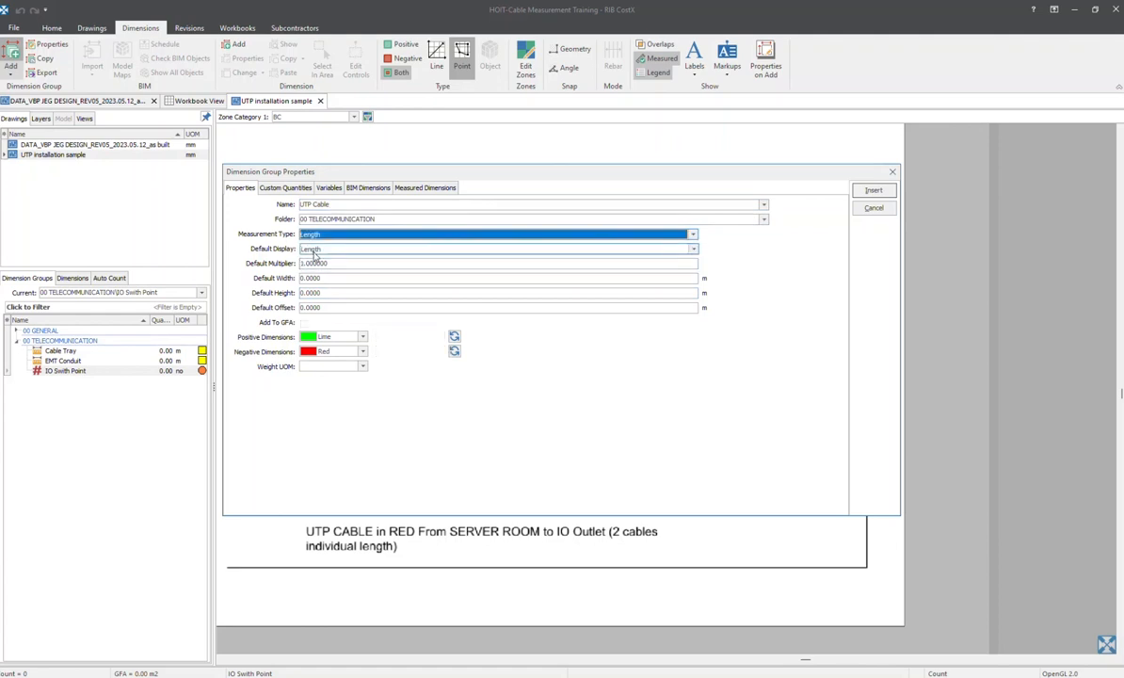
Give the UTP Cable group's positive dimensions a custom yellow colour and insert the group
{"action": "left_click", "coordinate": [360, 341]}
{"action": "scroll", "coordinate": [348, 377], "scroll_direction": "down", "scroll_amount": 5}
{"action": "left_click", "coordinate": [342, 416]}
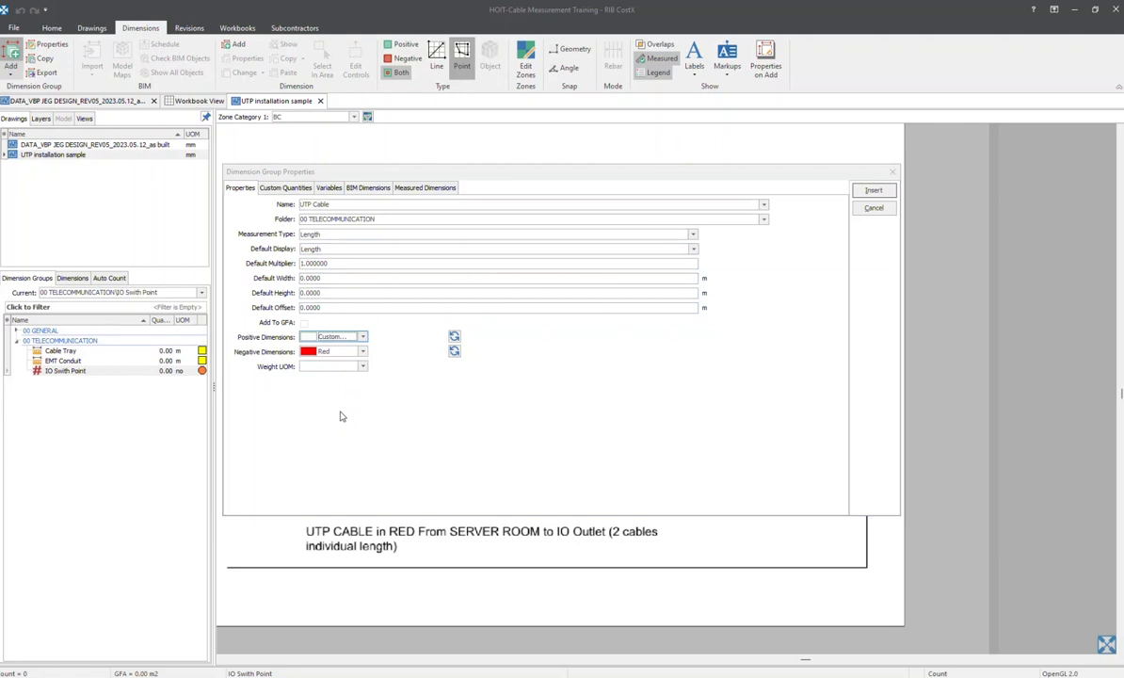
{"action": "left_click", "coordinate": [455, 219]}
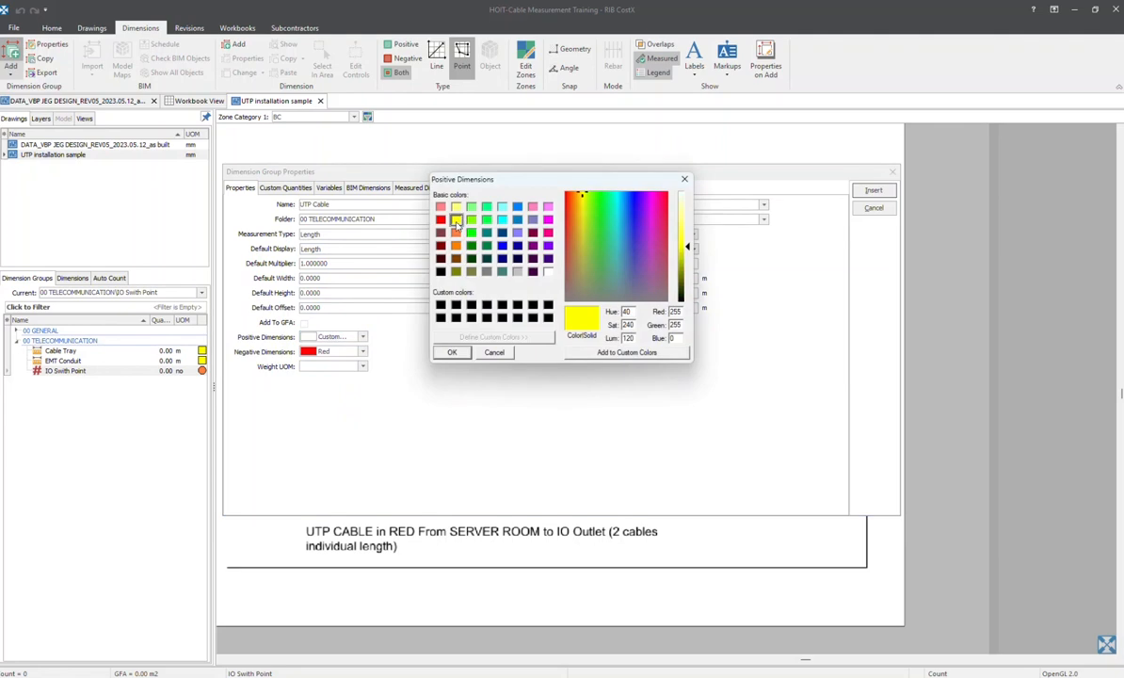
{"action": "left_click", "coordinate": [451, 352]}
{"action": "left_click", "coordinate": [873, 191]}
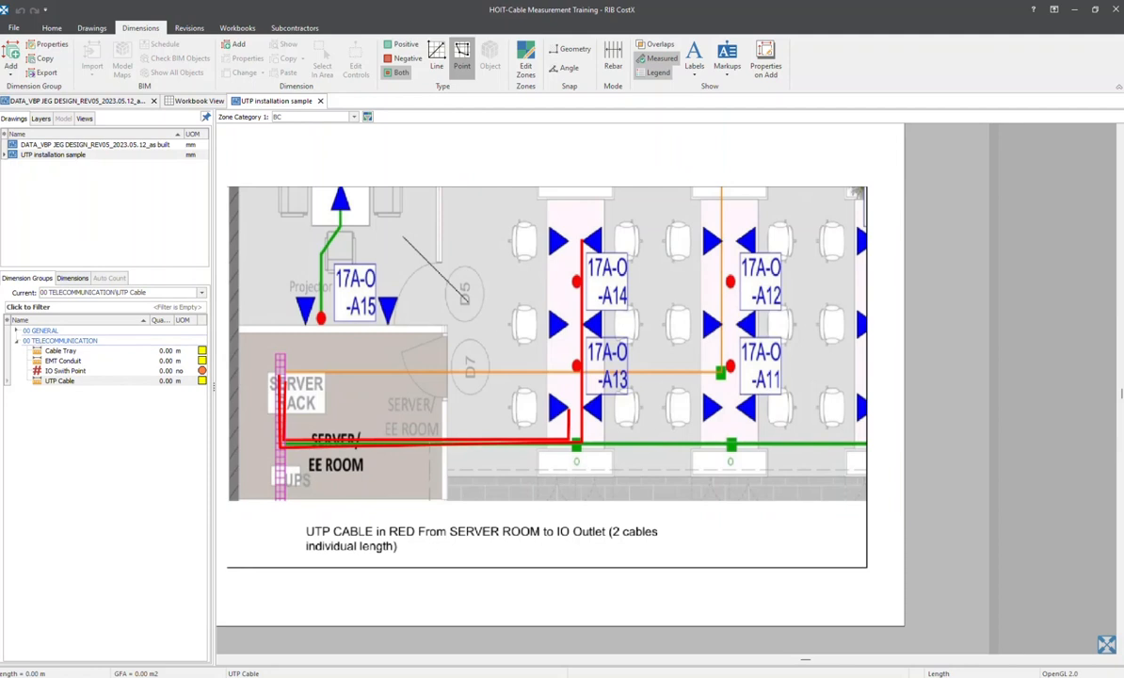
Return to the drawing DATA_VBP JEG DESIGN_REV05_2023.05.12_as built and make the Cable Tray dimension group current
{"action": "left_click", "coordinate": [99, 144]}
{"action": "scroll", "coordinate": [573, 272], "scroll_direction": "down", "scroll_amount": 2}
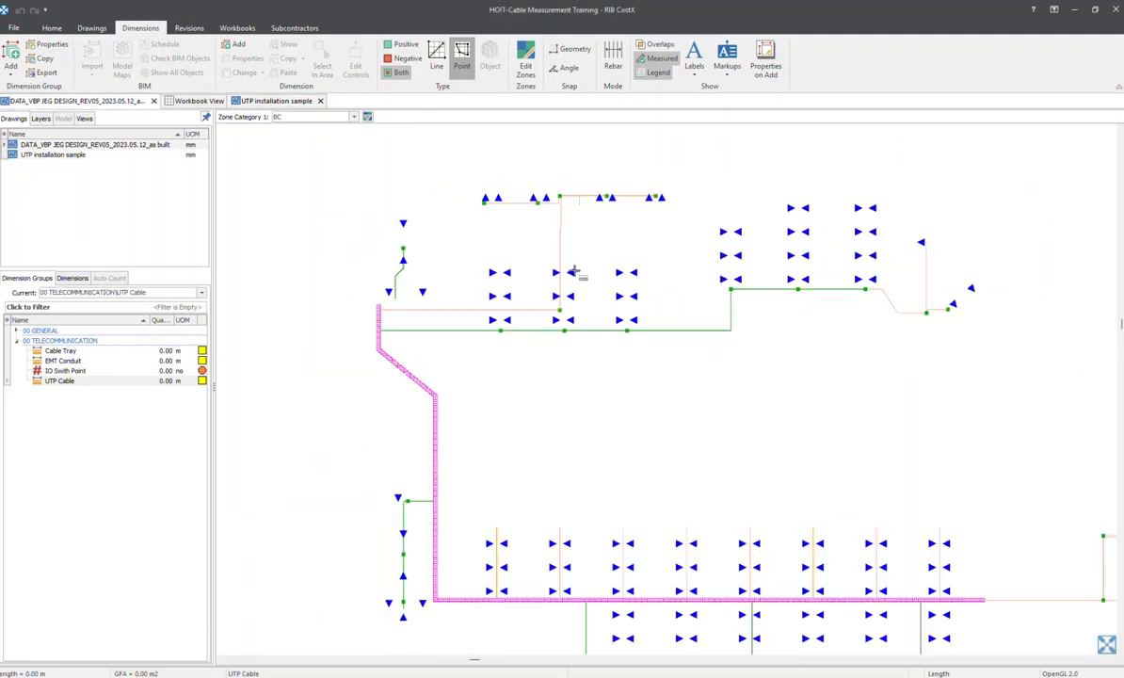
{"action": "middle_click_drag", "start_coordinate": [557, 309], "coordinate": [434, 254]}
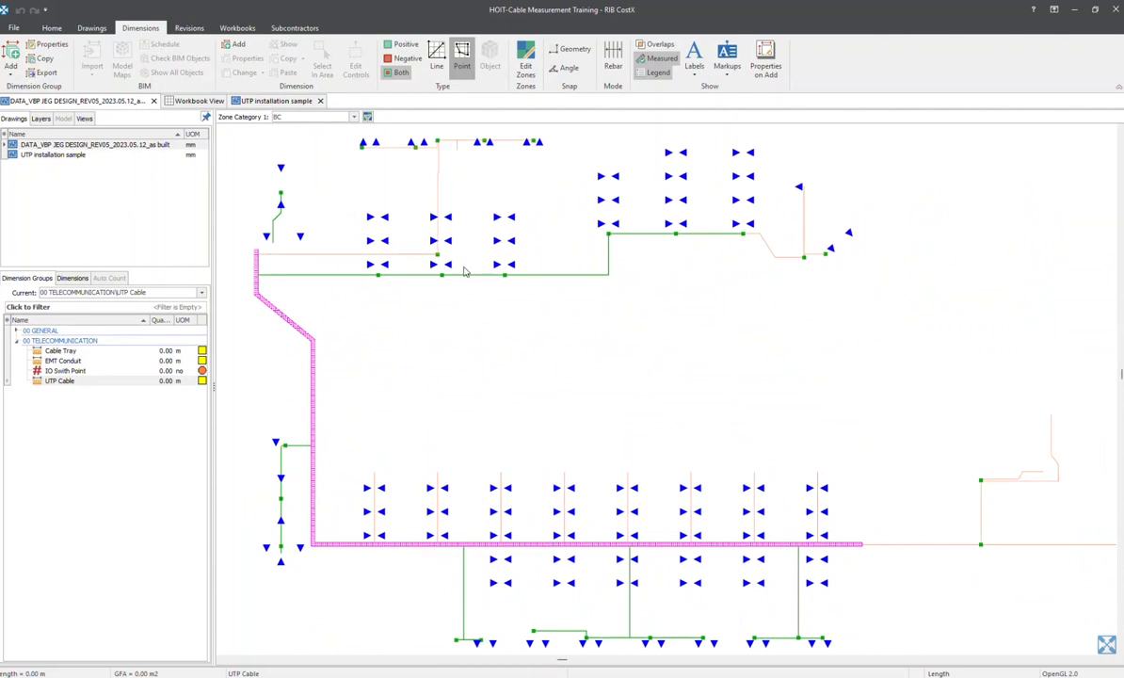
{"action": "left_click", "coordinate": [62, 350]}
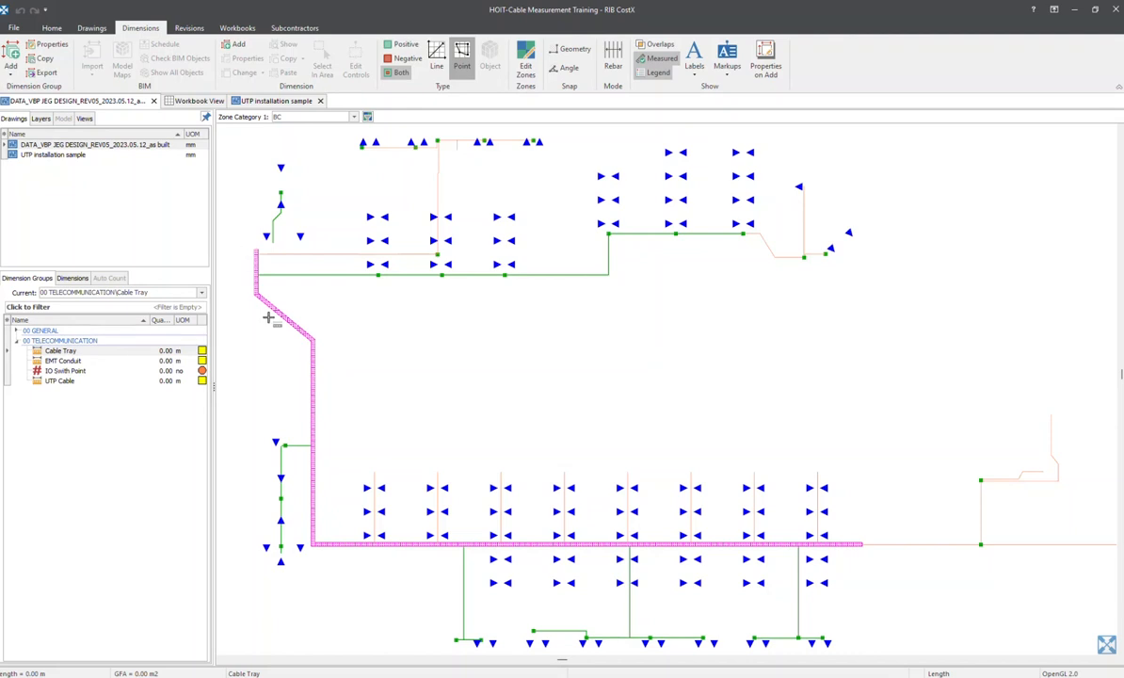
{"action": "scroll", "coordinate": [301, 315], "scroll_direction": "up", "scroll_amount": 3}
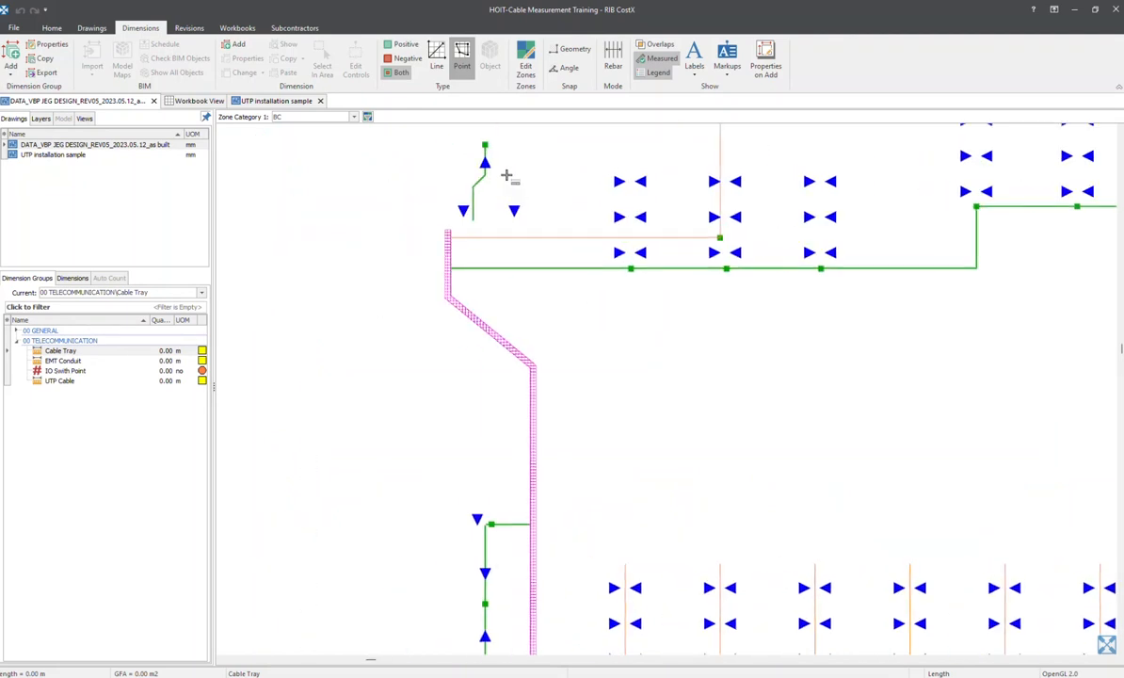
Switch to line mode and measure the short upper vertical section of the cable tray into the Cable Tray group
{"action": "scroll", "coordinate": [506, 175], "scroll_direction": "up", "scroll_amount": 2}
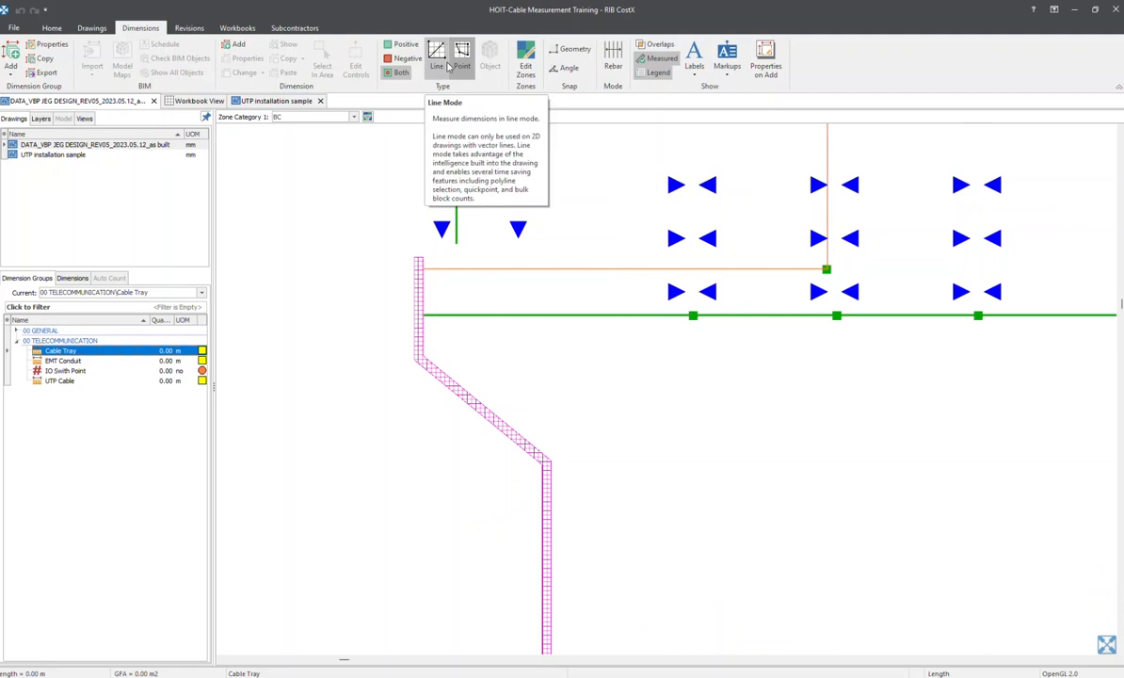
{"action": "left_click", "coordinate": [463, 64]}
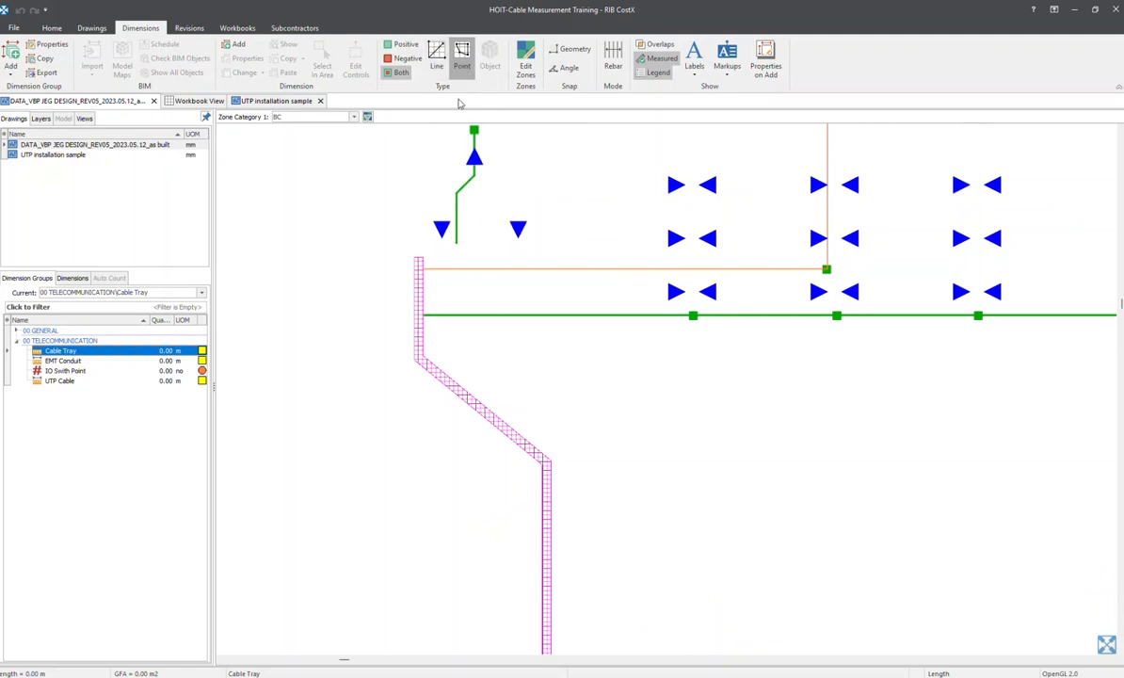
{"action": "left_click", "coordinate": [437, 71]}
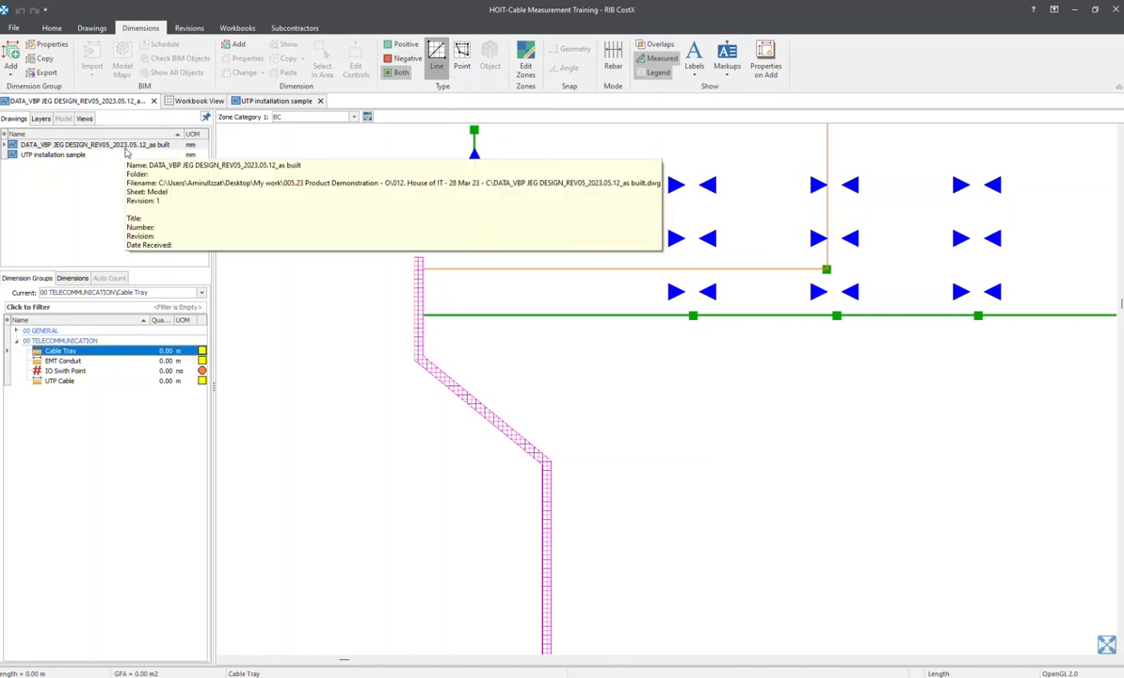
{"action": "scroll", "coordinate": [405, 334], "scroll_direction": "up", "scroll_amount": 2}
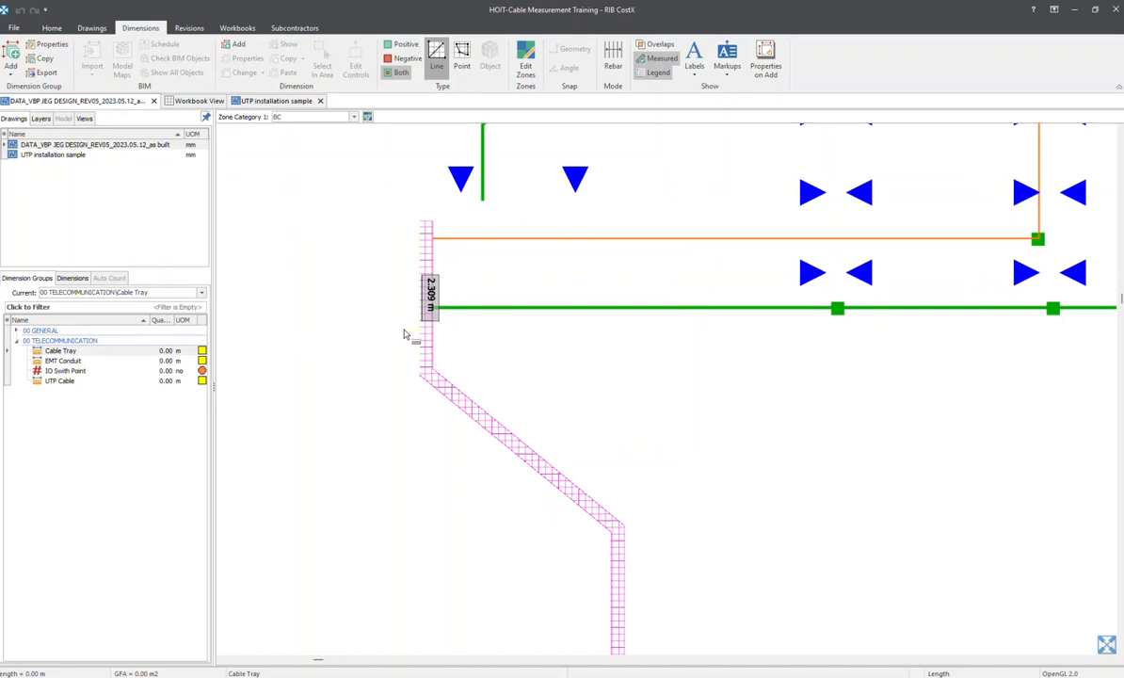
{"action": "scroll", "coordinate": [405, 334], "scroll_direction": "up", "scroll_amount": 3}
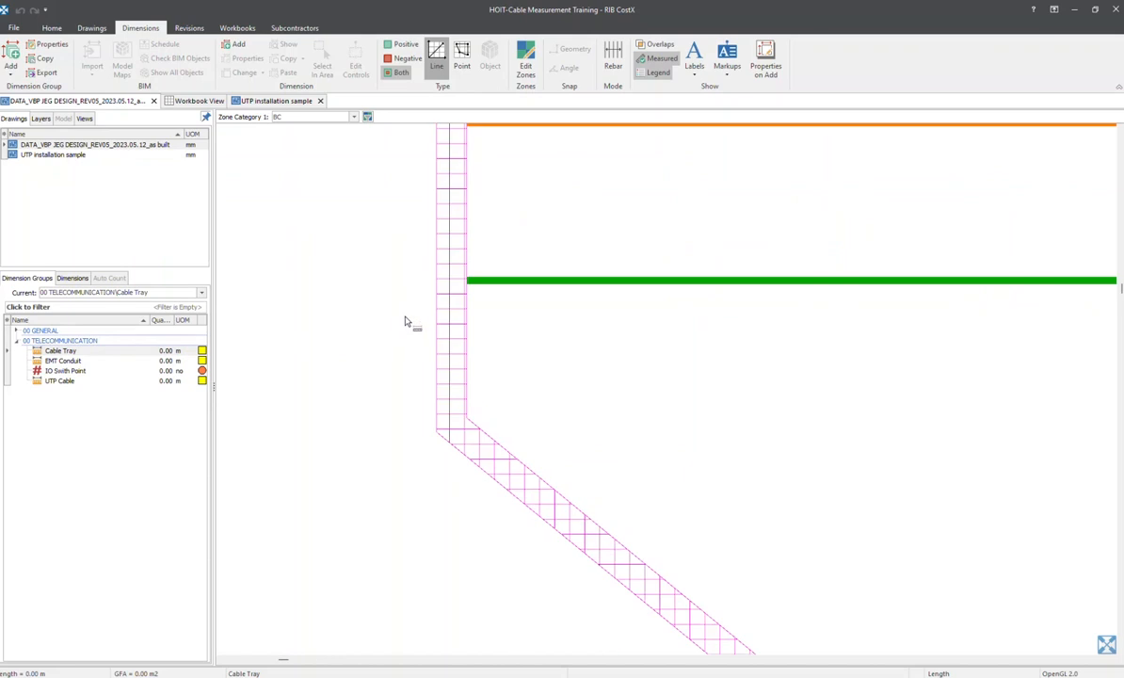
{"action": "left_click", "coordinate": [438, 217]}
{"action": "middle_click_drag", "start_coordinate": [459, 463], "coordinate": [400, 341]}
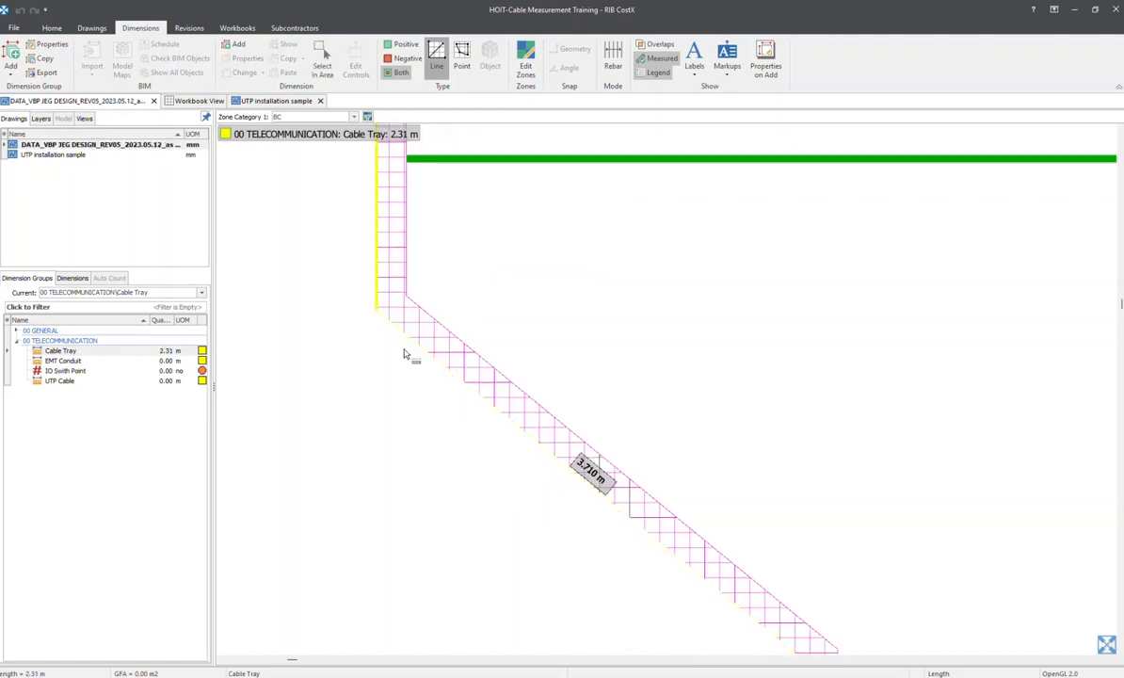
Measure the cable tray's diagonal section and the long vertical run below it into the Cable Tray group
{"action": "left_click", "coordinate": [418, 349]}
{"action": "scroll", "coordinate": [720, 499], "scroll_direction": "down", "scroll_amount": 1}
{"action": "middle_click_drag", "start_coordinate": [719, 480], "coordinate": [565, 268]}
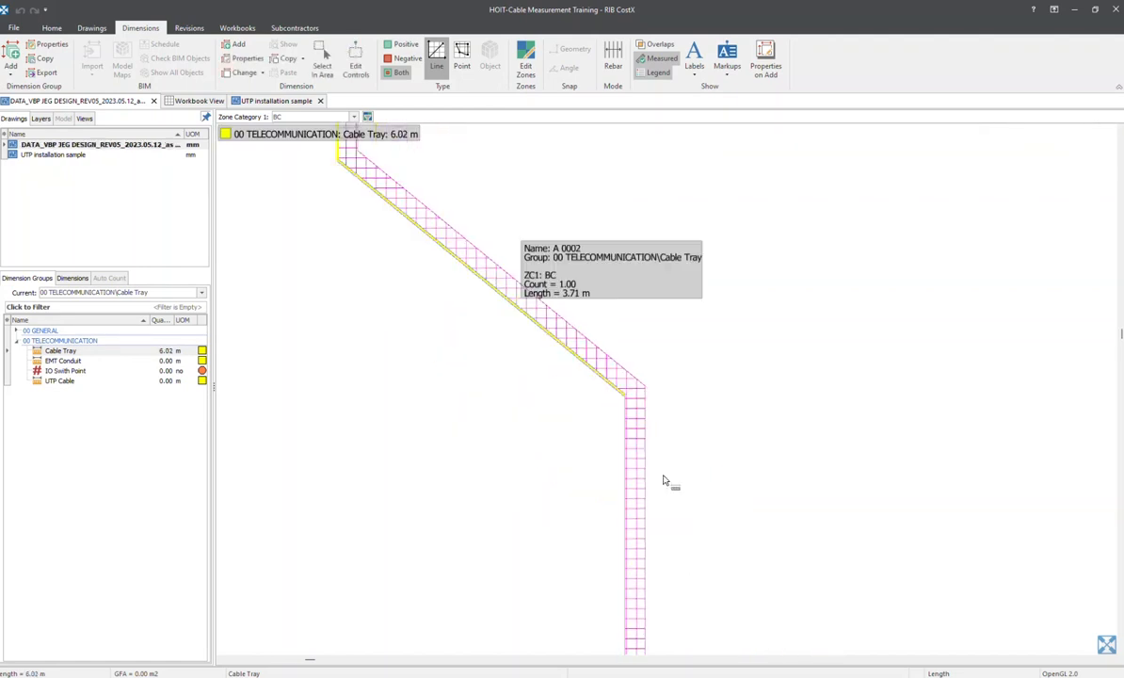
{"action": "left_click", "coordinate": [628, 428]}
{"action": "scroll", "coordinate": [663, 492], "scroll_direction": "down", "scroll_amount": 3}
{"action": "middle_click_drag", "start_coordinate": [710, 503], "coordinate": [579, 280]}
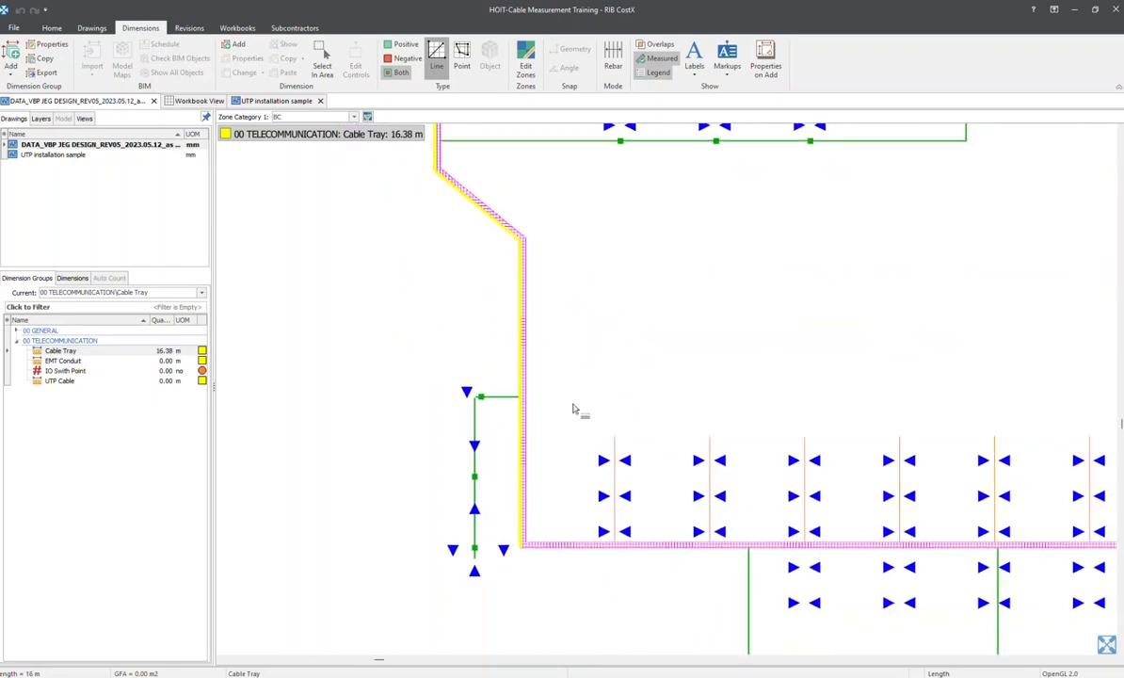
Measure the long horizontal run of the cable tray along its outer edge, and check it through to the tray's end
{"action": "middle_click_drag", "start_coordinate": [574, 407], "coordinate": [458, 310]}
{"action": "scroll", "coordinate": [397, 447], "scroll_direction": "up", "scroll_amount": 3}
{"action": "left_click", "coordinate": [485, 467]}
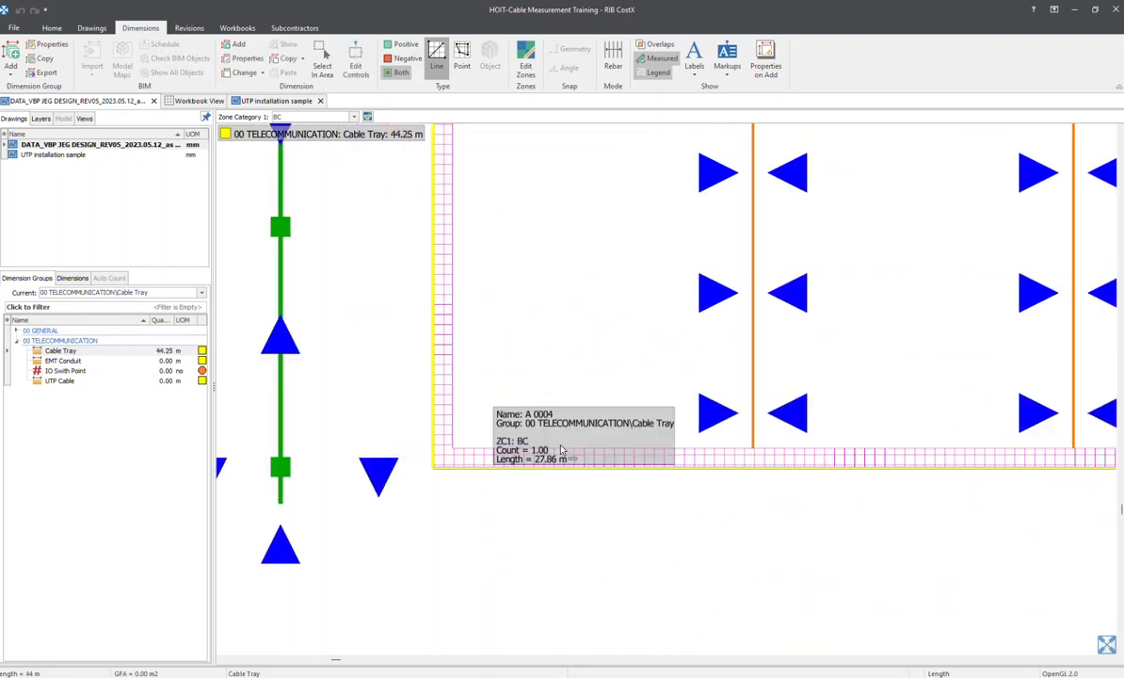
{"action": "scroll", "coordinate": [759, 330], "scroll_direction": "down", "scroll_amount": 4}
{"action": "middle_click_drag", "start_coordinate": [346, 329], "coordinate": [203, 330]}
{"action": "scroll", "coordinate": [351, 354], "scroll_direction": "up", "scroll_amount": 3}
{"action": "middle_click_drag", "start_coordinate": [801, 363], "coordinate": [226, 381]}
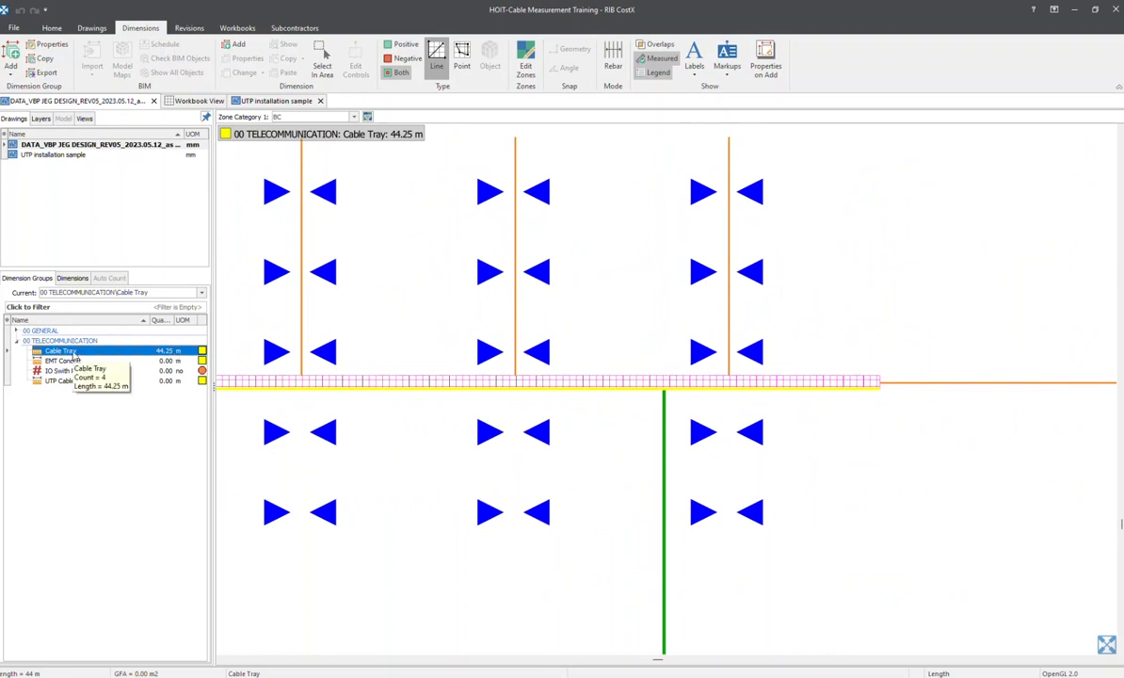
Make EMT Conduit the current dimension group and switch the measurement type to point mode
{"action": "scroll", "coordinate": [544, 365], "scroll_direction": "down", "scroll_amount": 6}
{"action": "scroll", "coordinate": [544, 365], "scroll_direction": "up", "scroll_amount": 6}
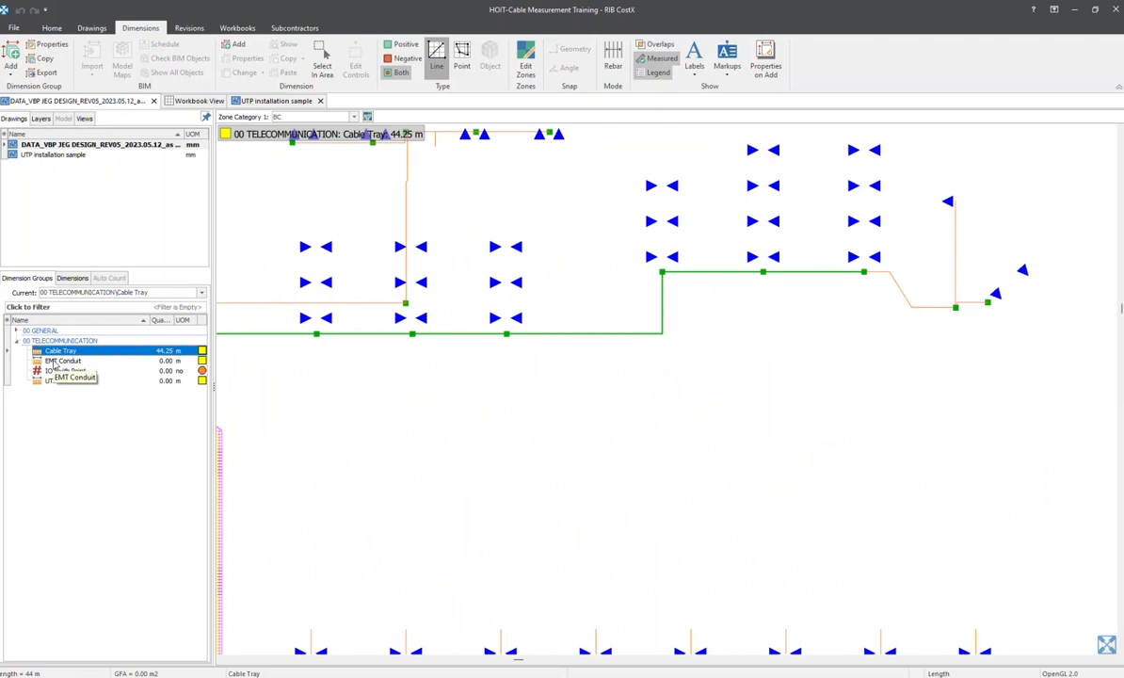
{"action": "left_click", "coordinate": [58, 360]}
{"action": "scroll", "coordinate": [489, 293], "scroll_direction": "down", "scroll_amount": 3}
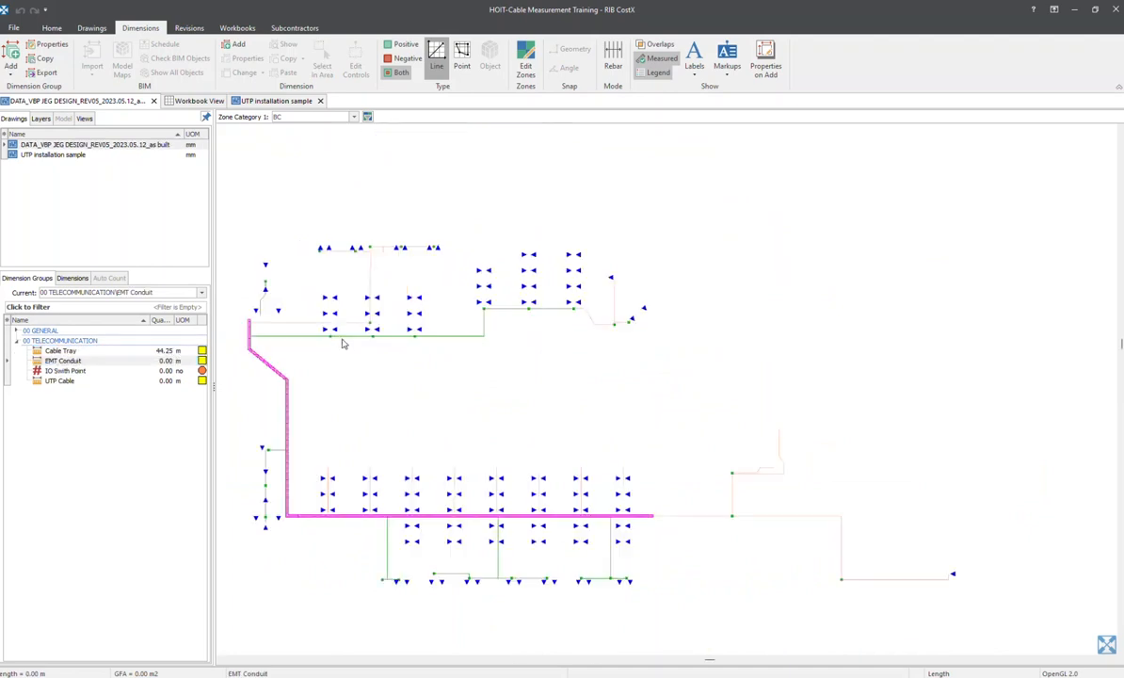
{"action": "scroll", "coordinate": [489, 292], "scroll_direction": "up", "scroll_amount": 2}
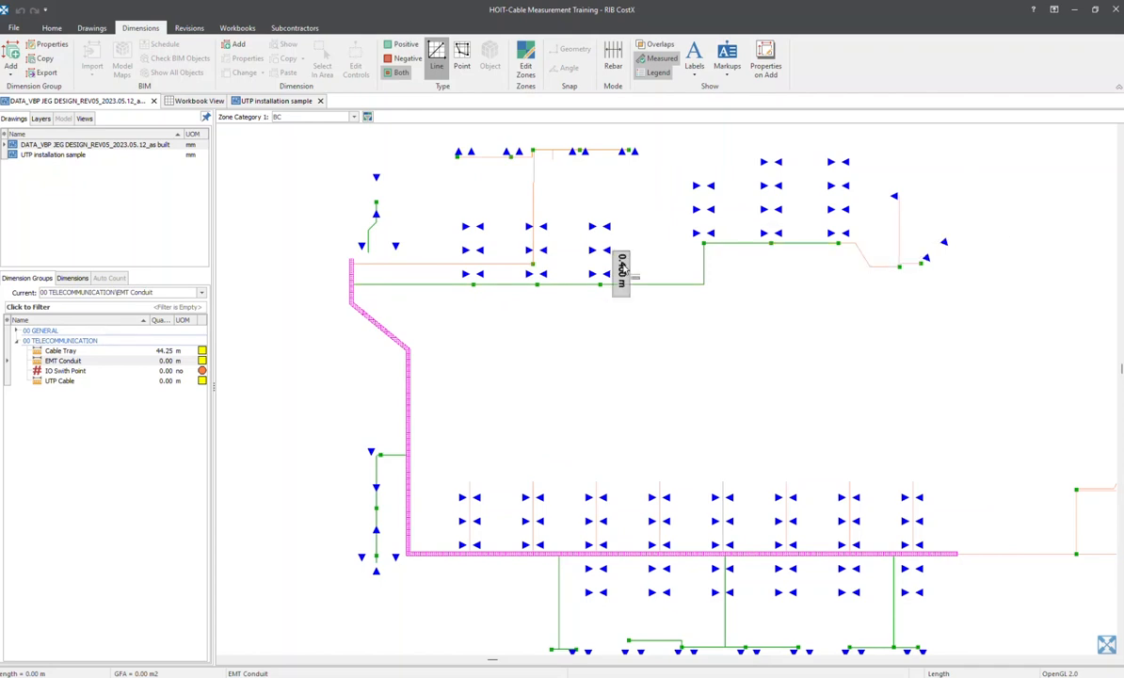
{"action": "scroll", "coordinate": [619, 216], "scroll_direction": "up", "scroll_amount": 2}
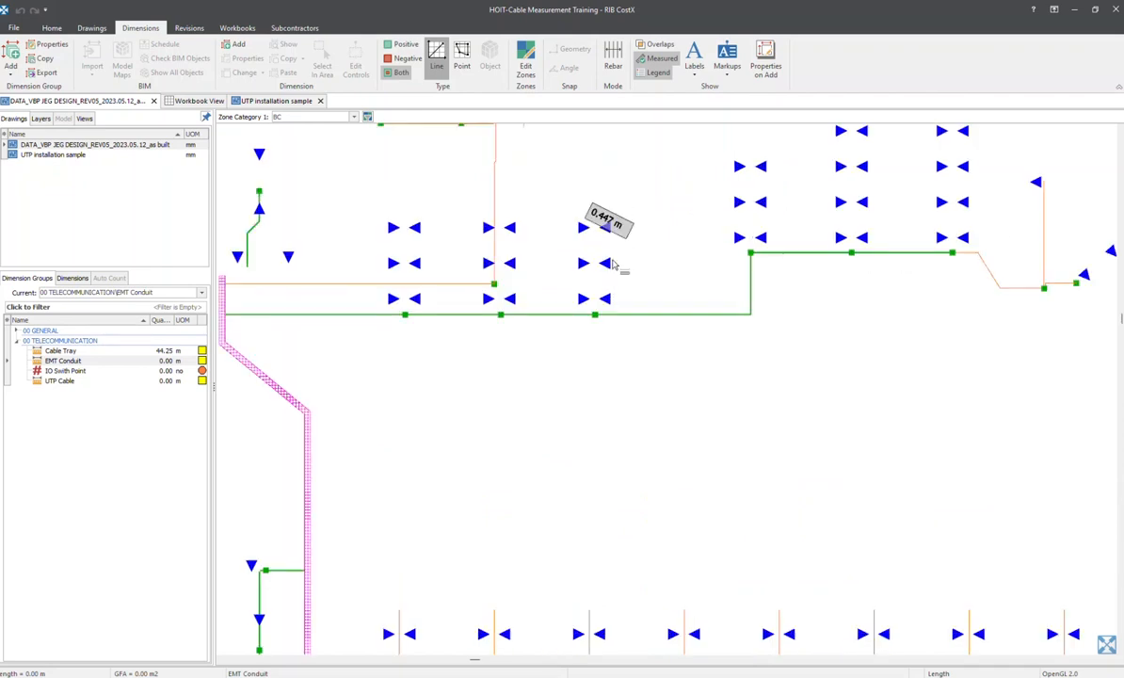
{"action": "middle_click_drag", "start_coordinate": [987, 290], "coordinate": [624, 305]}
{"action": "left_click", "coordinate": [461, 58]}
Measure the horizontal conduit from the easternmost upper junction box to the bend above the neighbouring box
{"action": "scroll", "coordinate": [679, 289], "scroll_direction": "up", "scroll_amount": 6}
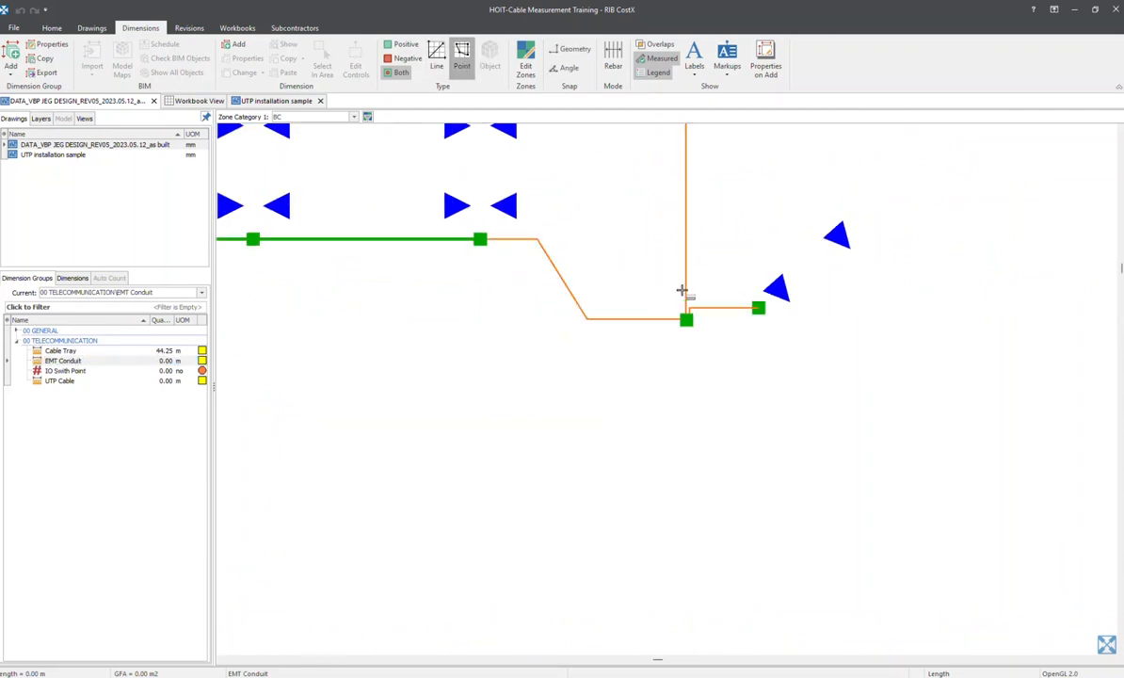
{"action": "mouse_move", "coordinate": [797, 316]}
{"action": "middle_mouse_down"}
{"action": "mouse_move", "coordinate": [717, 436]}
{"action": "mouse_move", "coordinate": [679, 364]}
{"action": "middle_mouse_up"}
{"action": "scroll", "coordinate": [687, 362], "scroll_direction": "up", "scroll_amount": 3}
{"action": "middle_click_drag", "start_coordinate": [785, 321], "coordinate": [722, 302]}
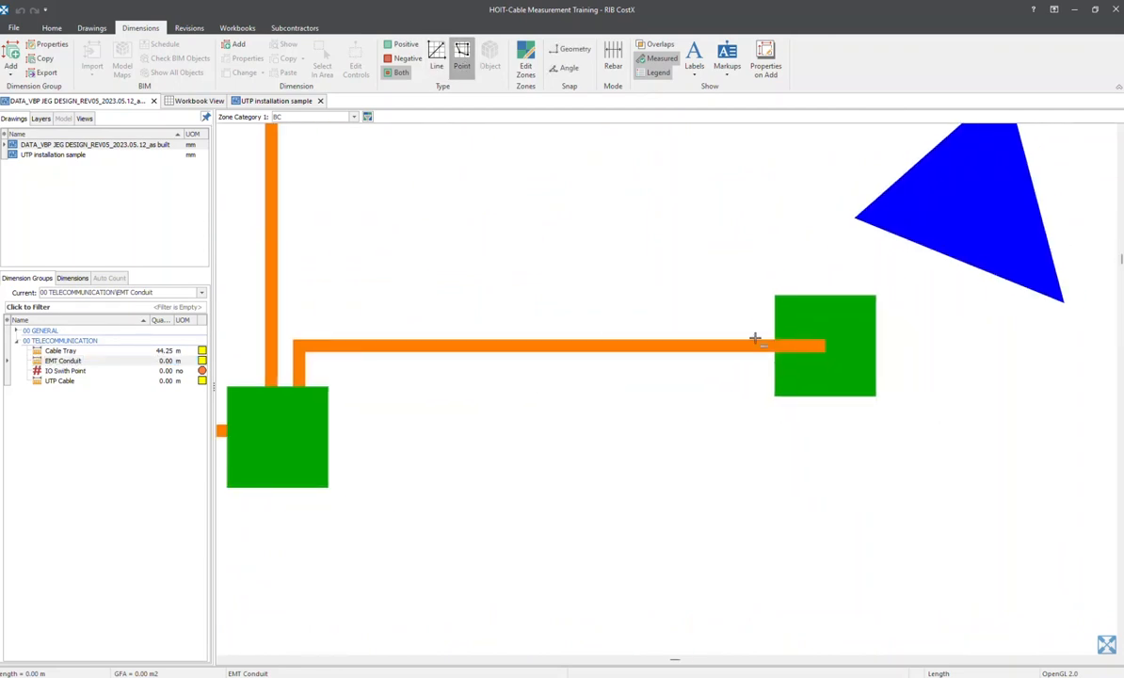
{"action": "left_click", "coordinate": [825, 347]}
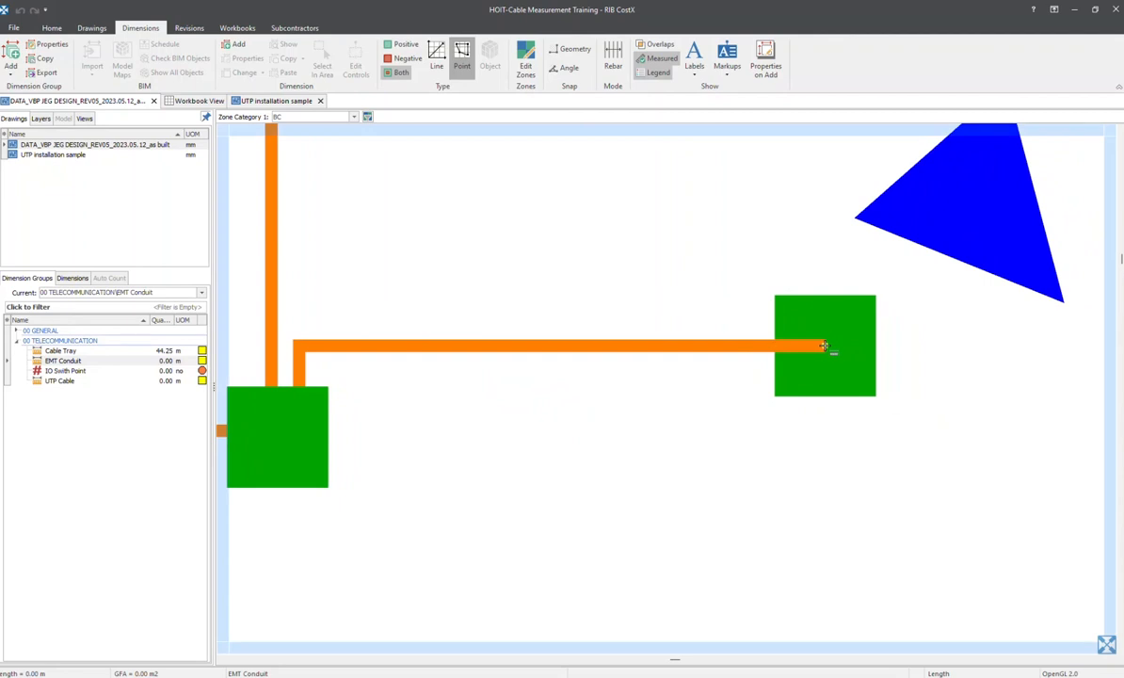
{"action": "middle_click_drag", "start_coordinate": [490, 340], "coordinate": [753, 276]}
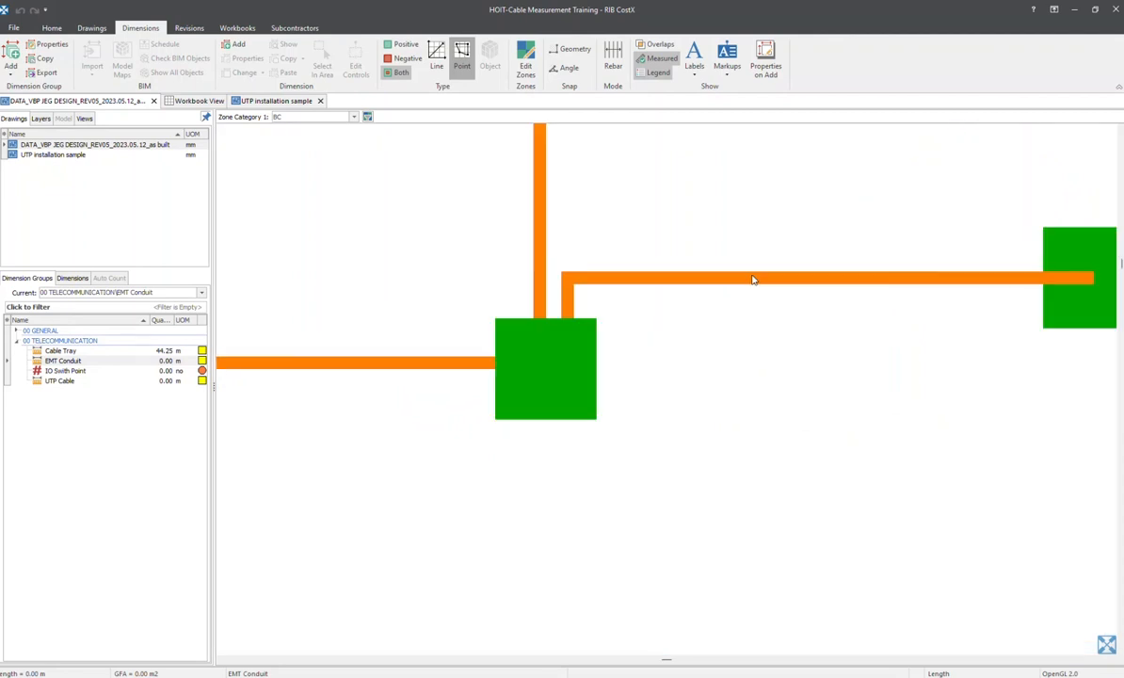
{"action": "double_click", "coordinate": [570, 277]}
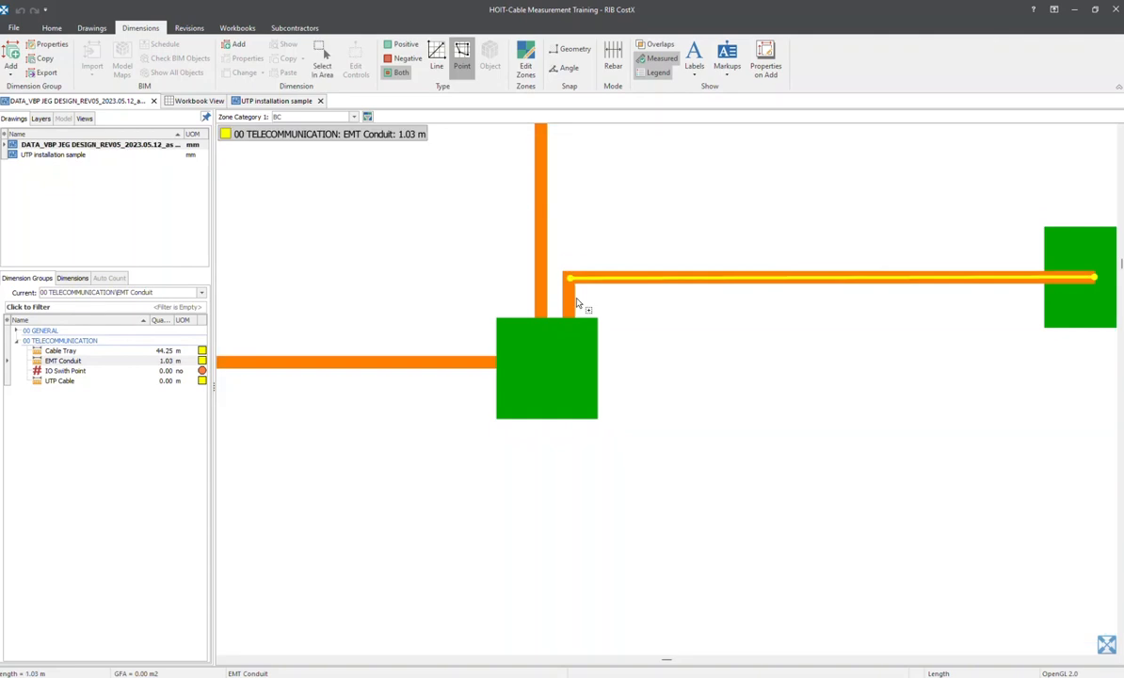
Measure the short vertical conduit from that bend down to the top edge of the neighbouring junction box
{"action": "scroll", "coordinate": [574, 292], "scroll_direction": "up", "scroll_amount": 5}
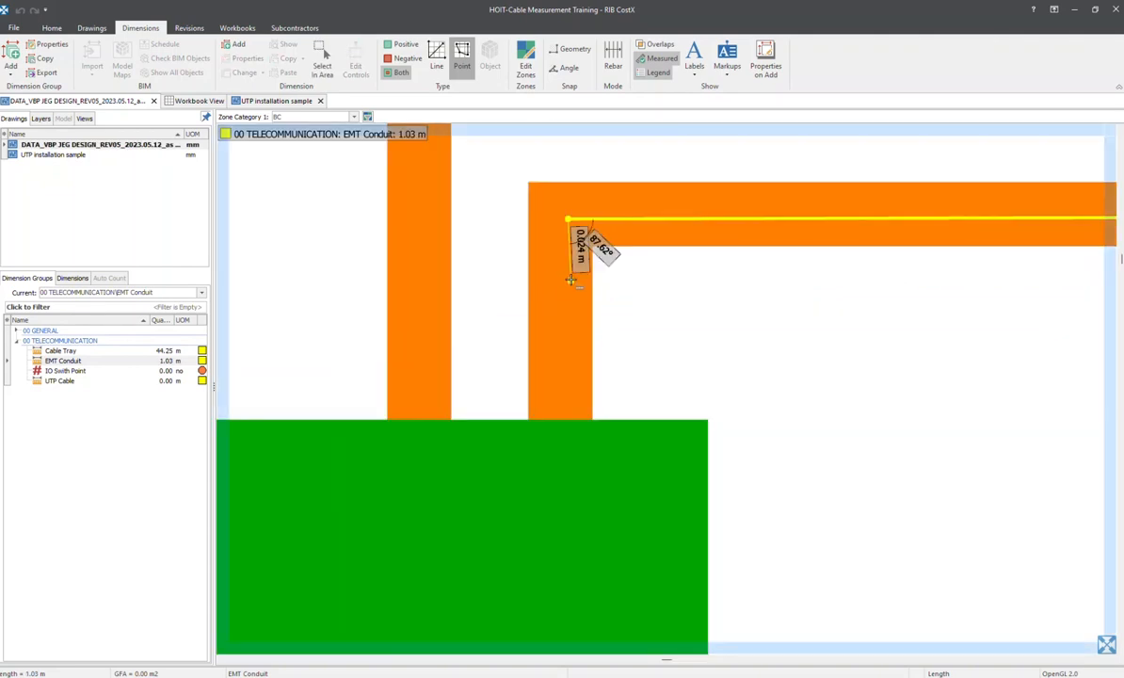
{"action": "double_click", "coordinate": [566, 419]}
{"action": "scroll", "coordinate": [419, 390], "scroll_direction": "down", "scroll_amount": 3}
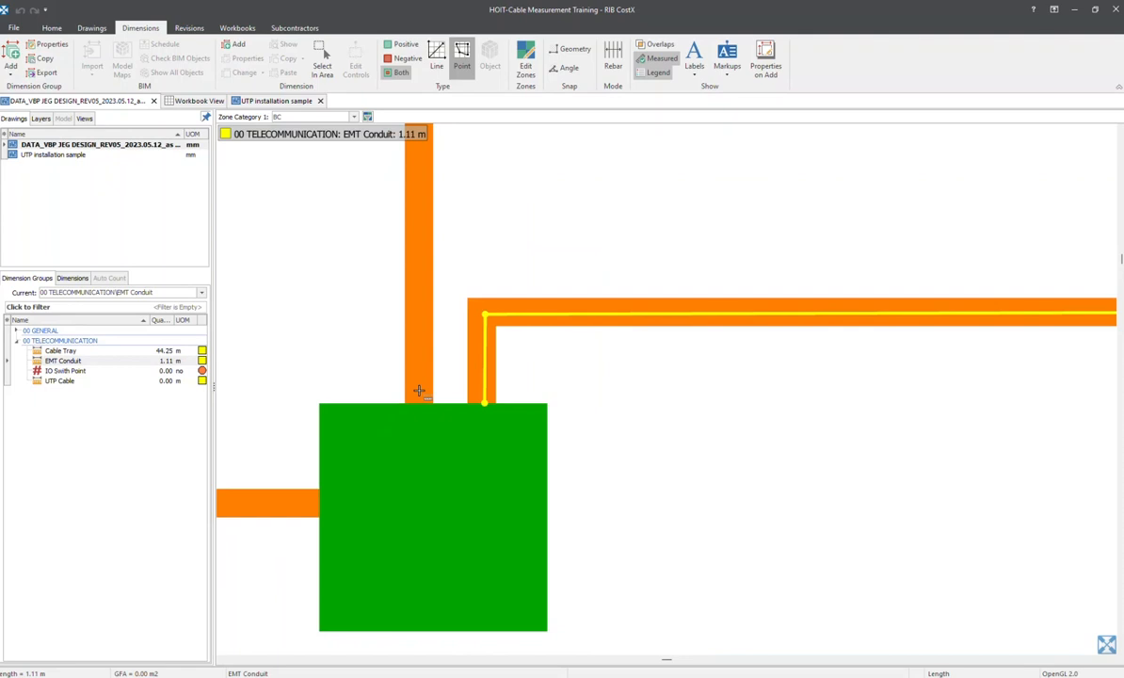
Measure the vertical conduit from the top edge of the same junction box up to its end beside the blue triangular outlet
{"action": "left_click", "coordinate": [419, 403]}
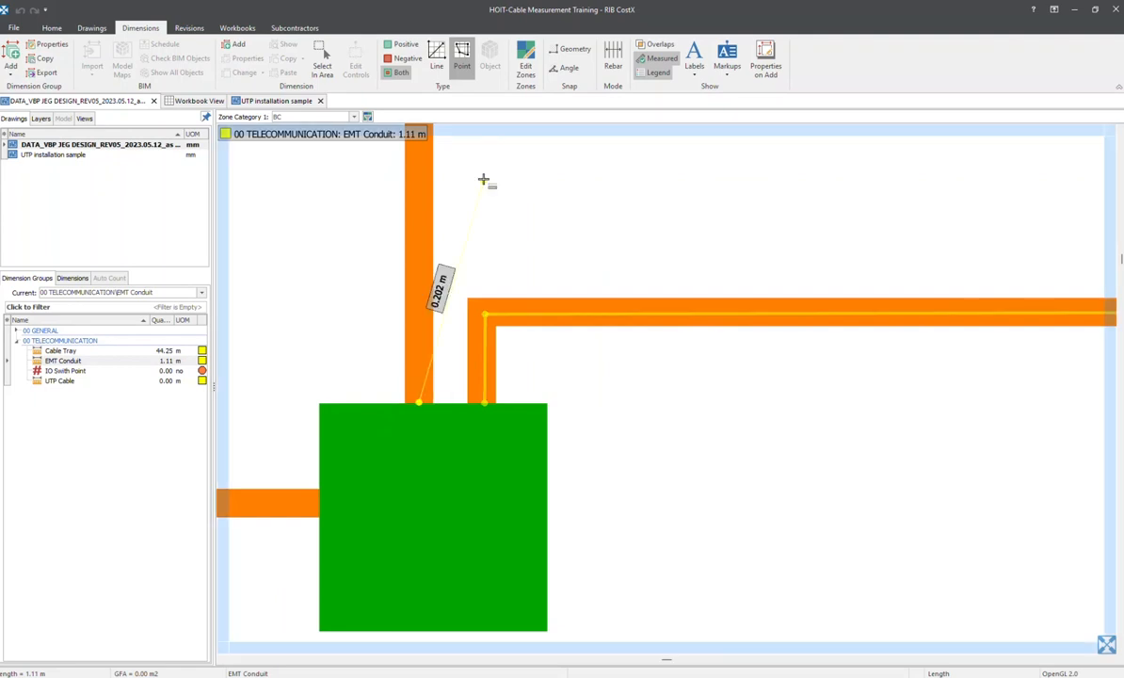
{"action": "scroll", "coordinate": [483, 174], "scroll_direction": "down", "scroll_amount": 1}
{"action": "middle_click_drag", "start_coordinate": [482, 160], "coordinate": [489, 433]}
{"action": "scroll", "coordinate": [479, 386], "scroll_direction": "down", "scroll_amount": 1}
{"action": "middle_click_drag", "start_coordinate": [476, 367], "coordinate": [479, 627]}
{"action": "scroll", "coordinate": [473, 365], "scroll_direction": "down", "scroll_amount": 3}
{"action": "scroll", "coordinate": [471, 241], "scroll_direction": "down", "scroll_amount": 1}
{"action": "middle_click_drag", "start_coordinate": [471, 207], "coordinate": [503, 607]}
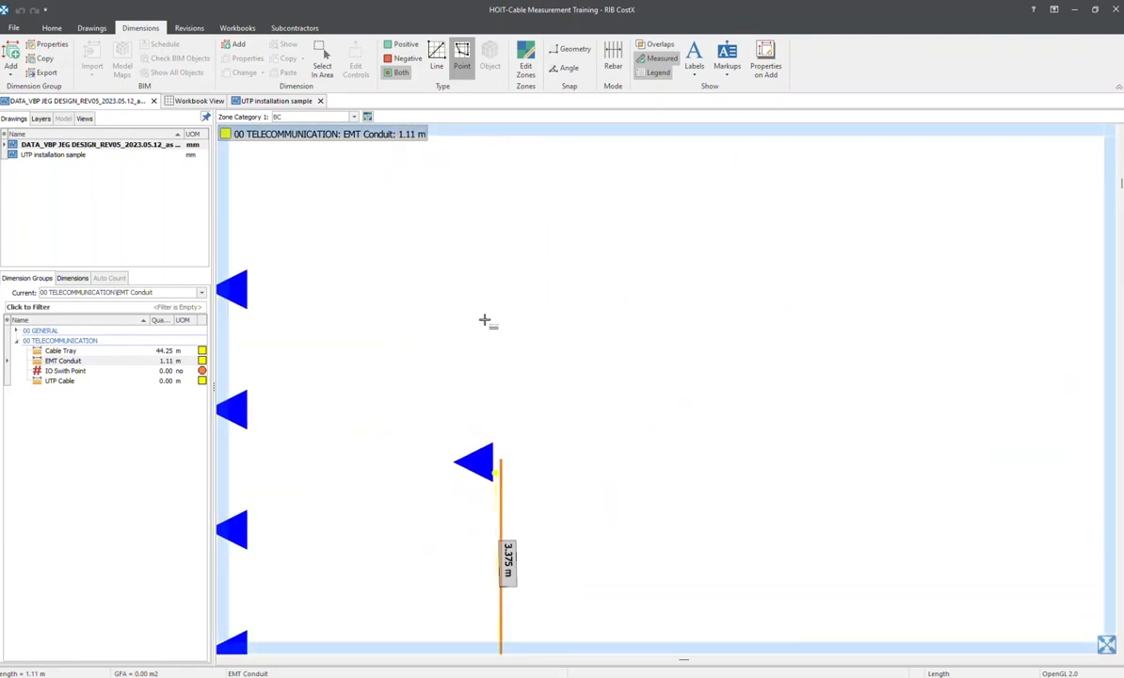
{"action": "scroll", "coordinate": [496, 446], "scroll_direction": "up", "scroll_amount": 2}
{"action": "scroll", "coordinate": [497, 446], "scroll_direction": "up", "scroll_amount": 2}
{"action": "middle_click_drag", "start_coordinate": [504, 423], "coordinate": [506, 254]}
{"action": "scroll", "coordinate": [520, 336], "scroll_direction": "up", "scroll_amount": 3}
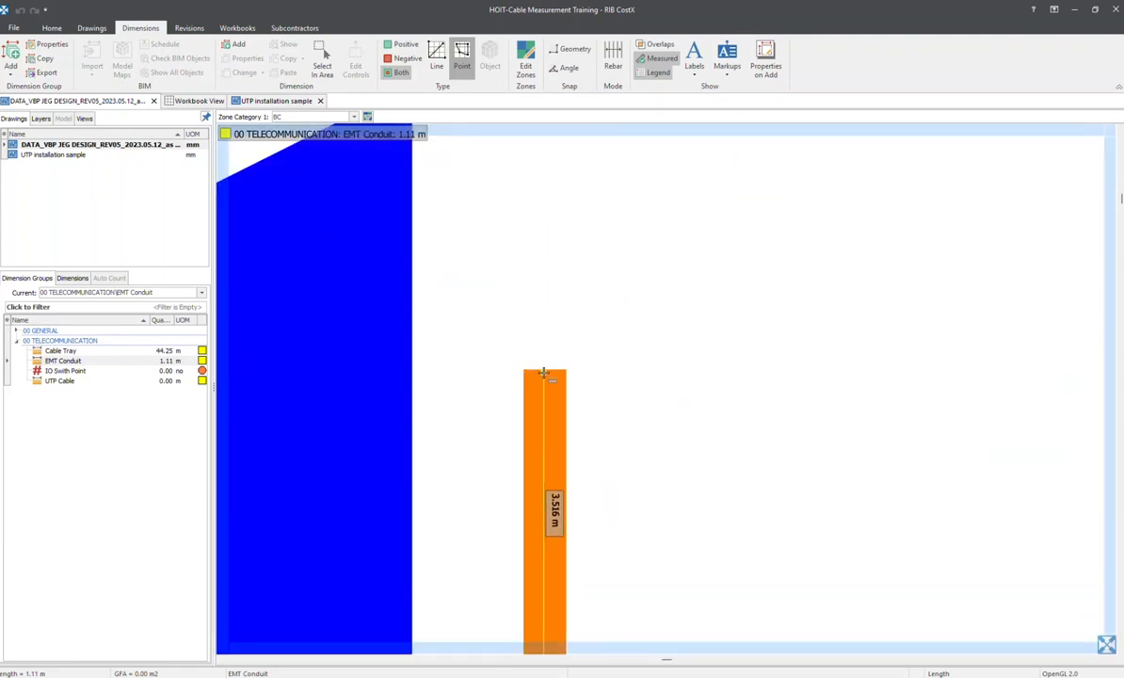
{"action": "double_click", "coordinate": [544, 370]}
Measure the horizontal conduit from the junction box's west edge to the bend where the diagonal section starts
{"action": "scroll", "coordinate": [500, 478], "scroll_direction": "down", "scroll_amount": 4}
{"action": "middle_click_drag", "start_coordinate": [510, 445], "coordinate": [574, 111]}
{"action": "scroll", "coordinate": [499, 301], "scroll_direction": "down", "scroll_amount": 1}
{"action": "middle_click_drag", "start_coordinate": [482, 405], "coordinate": [467, 251]}
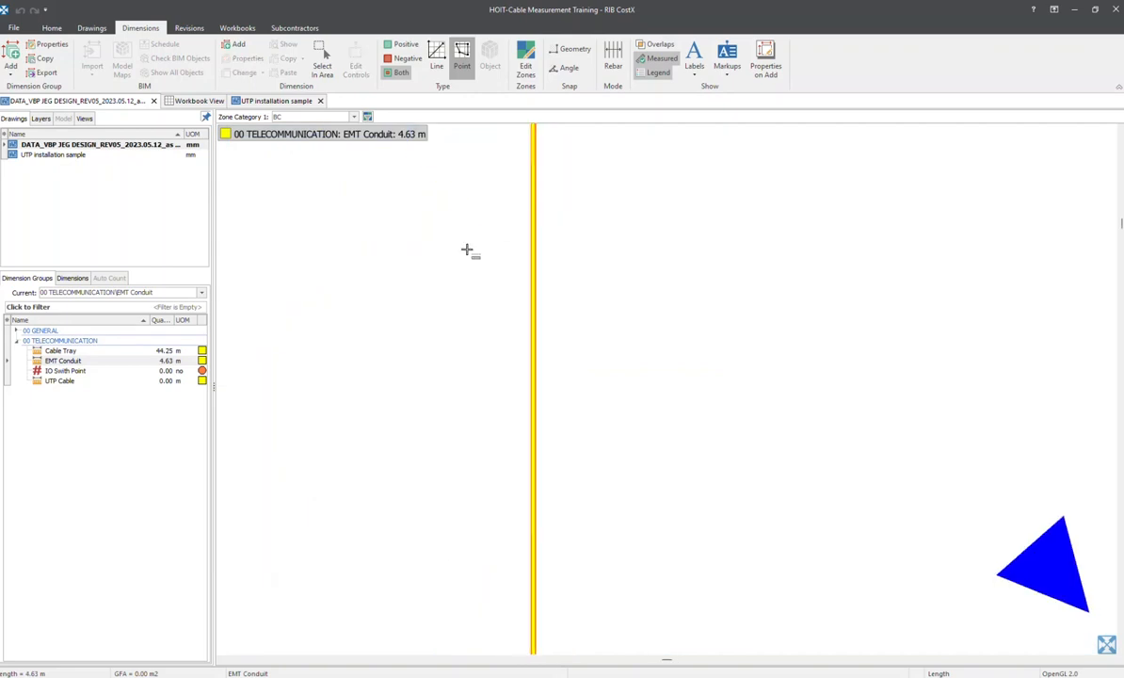
{"action": "scroll", "coordinate": [472, 256], "scroll_direction": "down", "scroll_amount": 2}
{"action": "middle_click_drag", "start_coordinate": [476, 337], "coordinate": [491, 216]}
{"action": "scroll", "coordinate": [488, 308], "scroll_direction": "up", "scroll_amount": 3}
{"action": "middle_click_drag", "start_coordinate": [517, 434], "coordinate": [492, 116]}
{"action": "scroll", "coordinate": [500, 198], "scroll_direction": "up", "scroll_amount": 3}
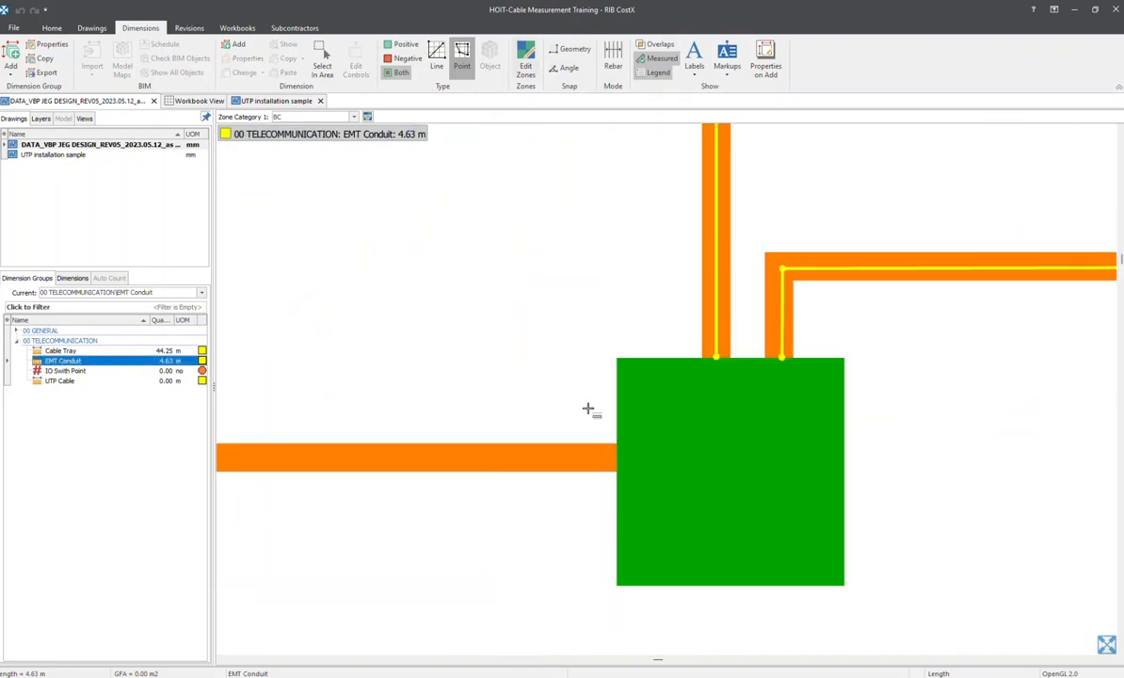
{"action": "left_click", "coordinate": [619, 458]}
{"action": "scroll", "coordinate": [835, 371], "scroll_direction": "down", "scroll_amount": 3}
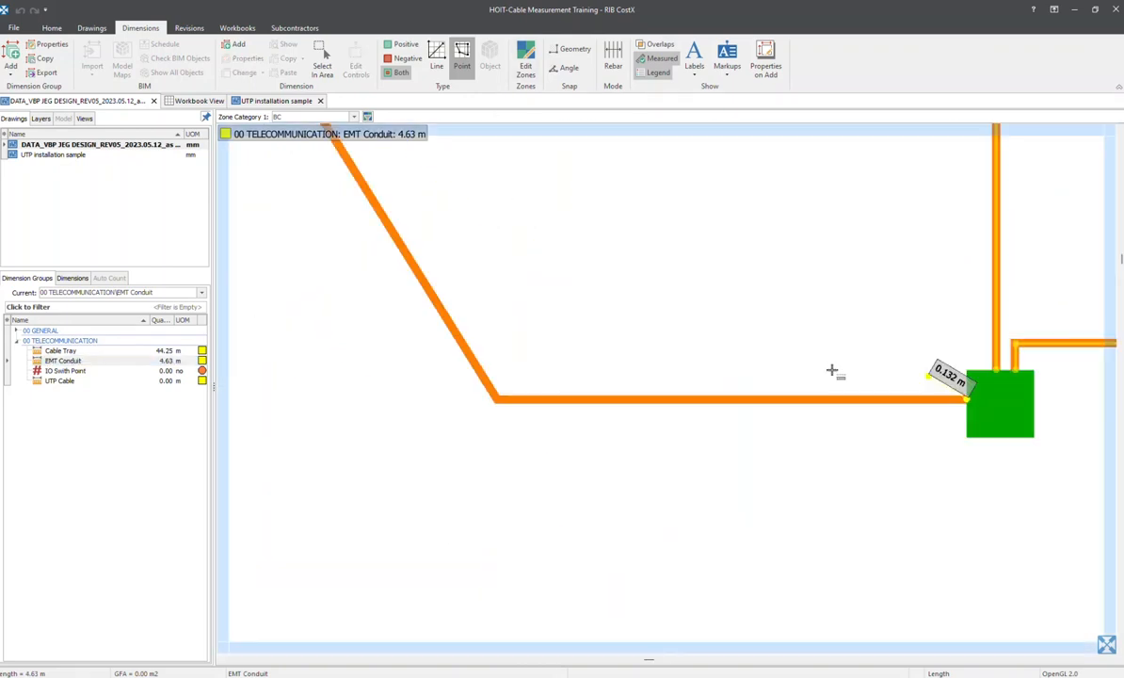
{"action": "scroll", "coordinate": [478, 394], "scroll_direction": "up", "scroll_amount": 3}
{"action": "double_click", "coordinate": [478, 395]}
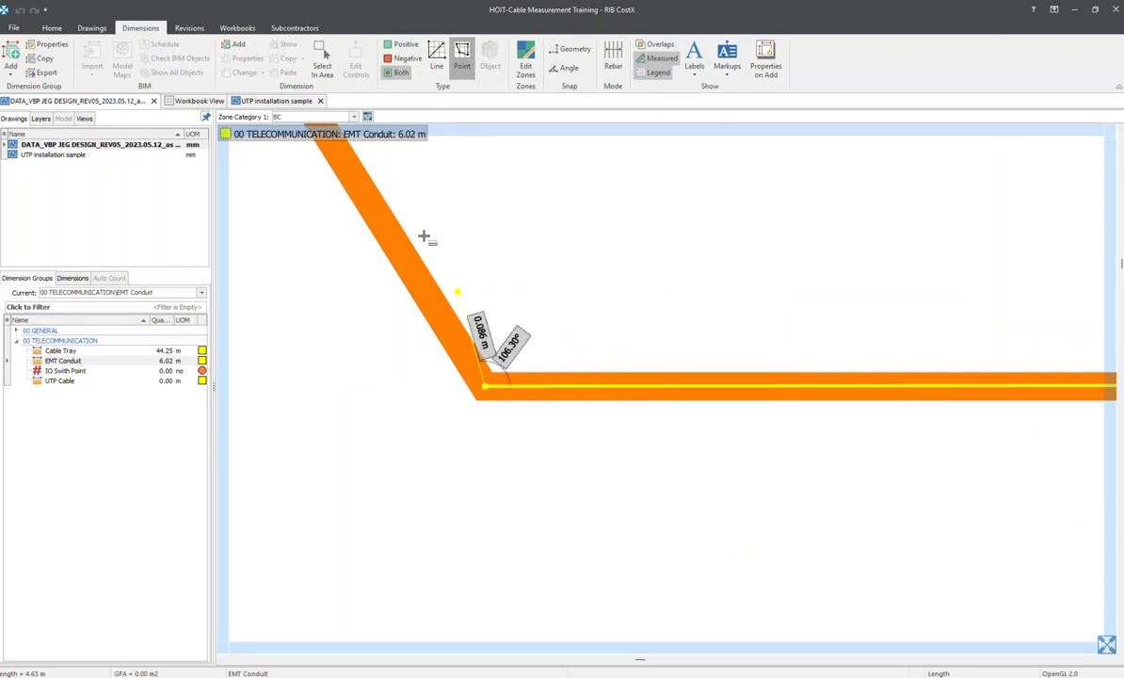
Measure the diagonal conduit, plus the horizontal run past the intermediate junction boxes to the corner junction box
{"action": "scroll", "coordinate": [421, 237], "scroll_direction": "down", "scroll_amount": 3}
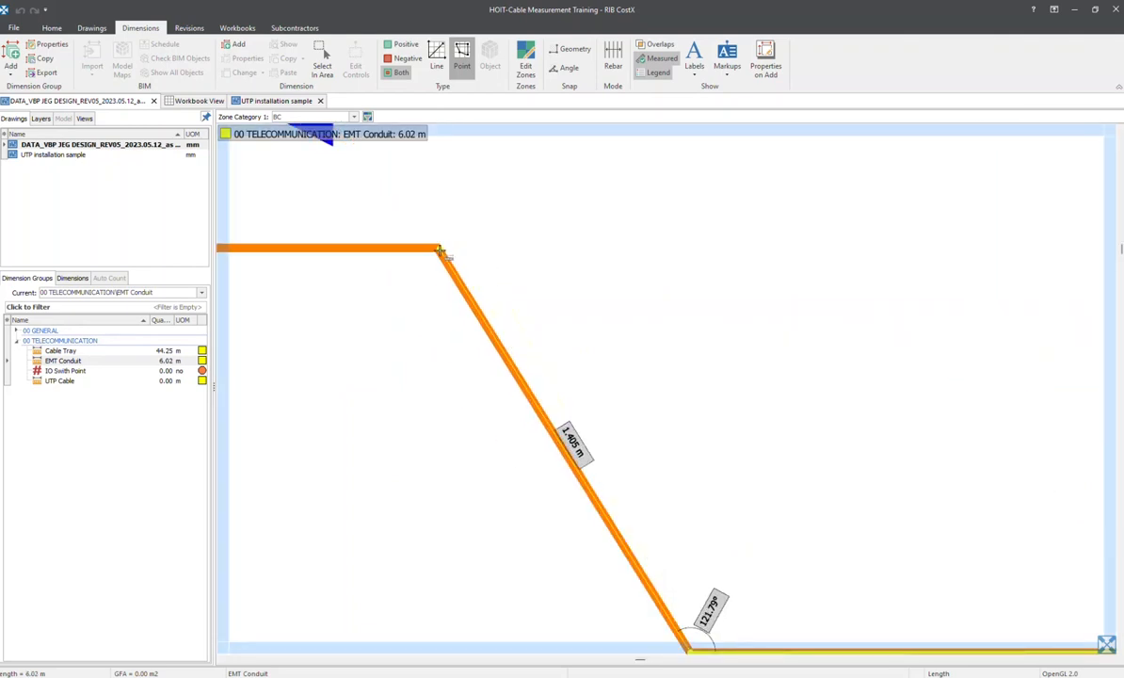
{"action": "left_click", "coordinate": [438, 250]}
{"action": "middle_click_drag", "start_coordinate": [240, 259], "coordinate": [778, 268]}
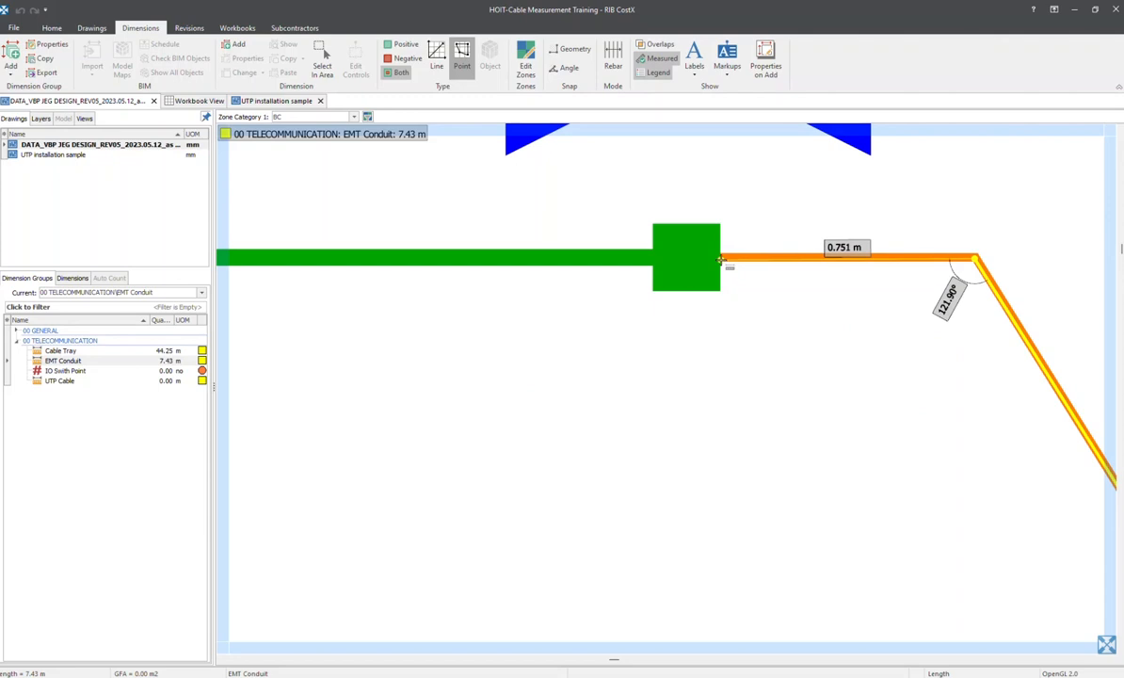
{"action": "scroll", "coordinate": [565, 248], "scroll_direction": "down", "scroll_amount": 4}
{"action": "middle_click_drag", "start_coordinate": [451, 252], "coordinate": [687, 260]}
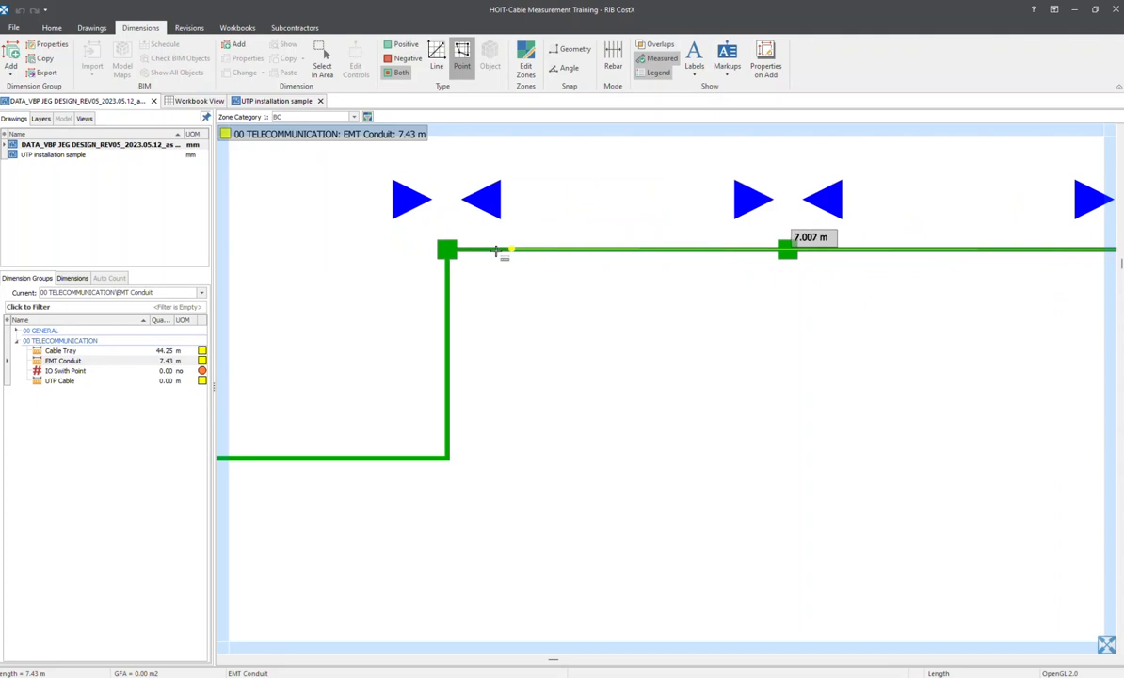
{"action": "scroll", "coordinate": [433, 252], "scroll_direction": "up", "scroll_amount": 2}
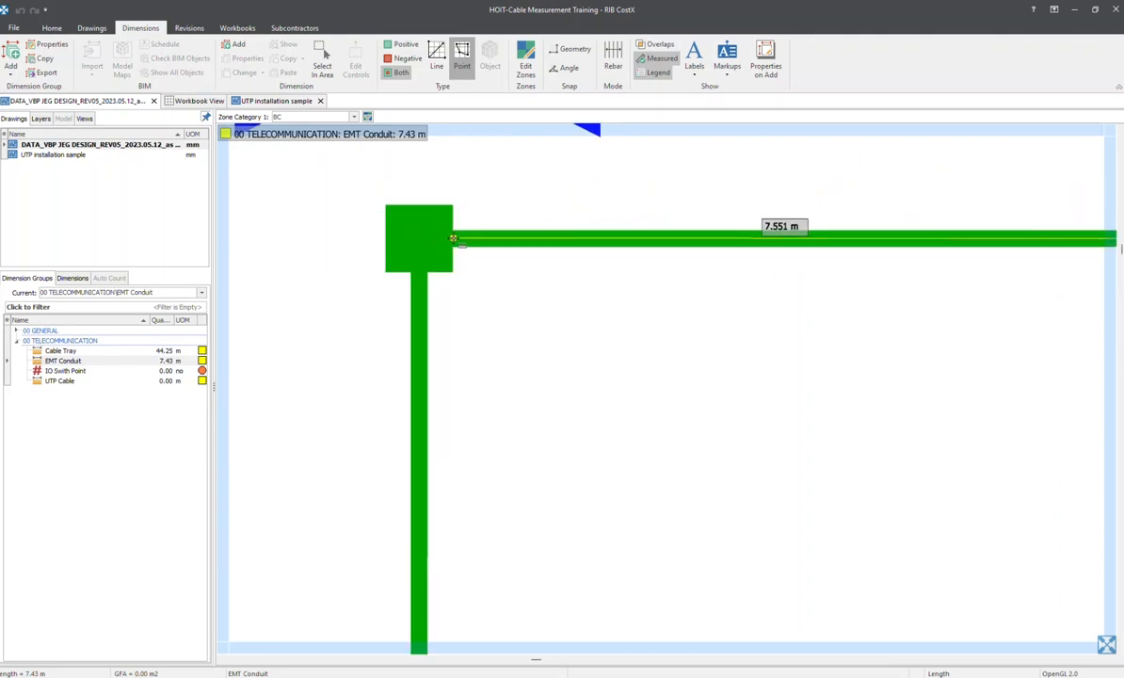
{"action": "double_click", "coordinate": [453, 239]}
Measure the vertical conduit from the corner junction box down to the lower bend, and clear the dimension selection
{"action": "left_click", "coordinate": [418, 271]}
{"action": "scroll", "coordinate": [390, 431], "scroll_direction": "down", "scroll_amount": 2}
{"action": "middle_click_drag", "start_coordinate": [389, 432], "coordinate": [406, 192]}
{"action": "double_click", "coordinate": [421, 414]}
{"action": "scroll", "coordinate": [350, 382], "scroll_direction": "down", "scroll_amount": 4}
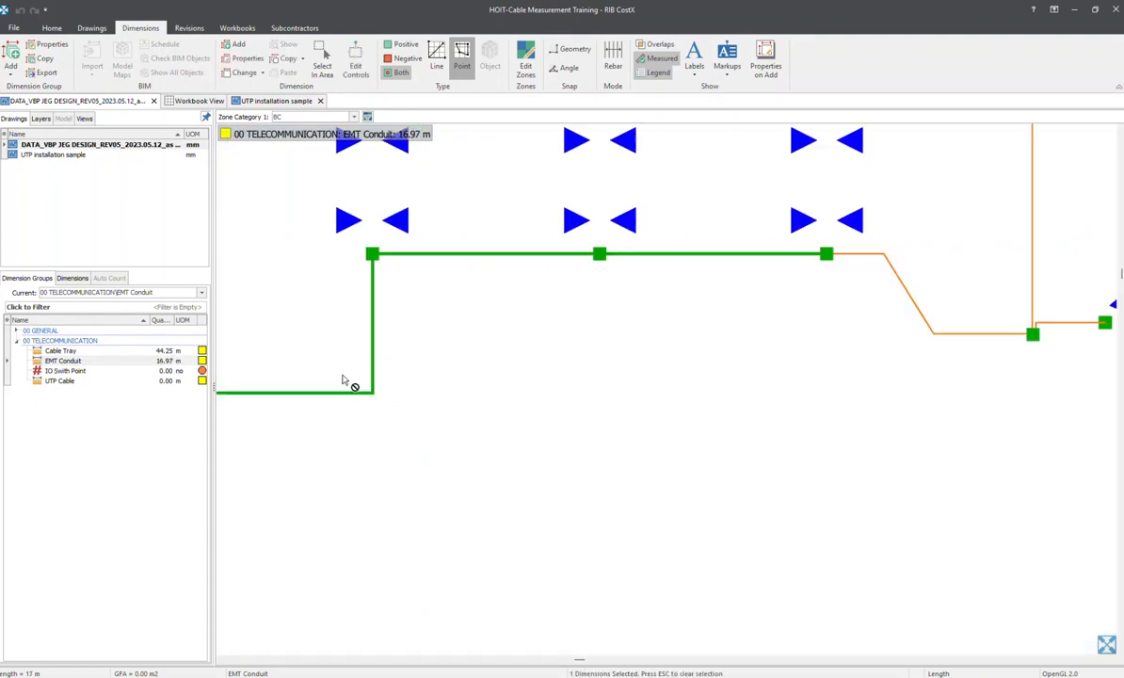
{"action": "middle_click_drag", "start_coordinate": [343, 378], "coordinate": [626, 340]}
{"action": "scroll", "coordinate": [651, 362], "scroll_direction": "up", "scroll_amount": 5}
{"action": "scroll", "coordinate": [683, 321], "scroll_direction": "up", "scroll_amount": 6}
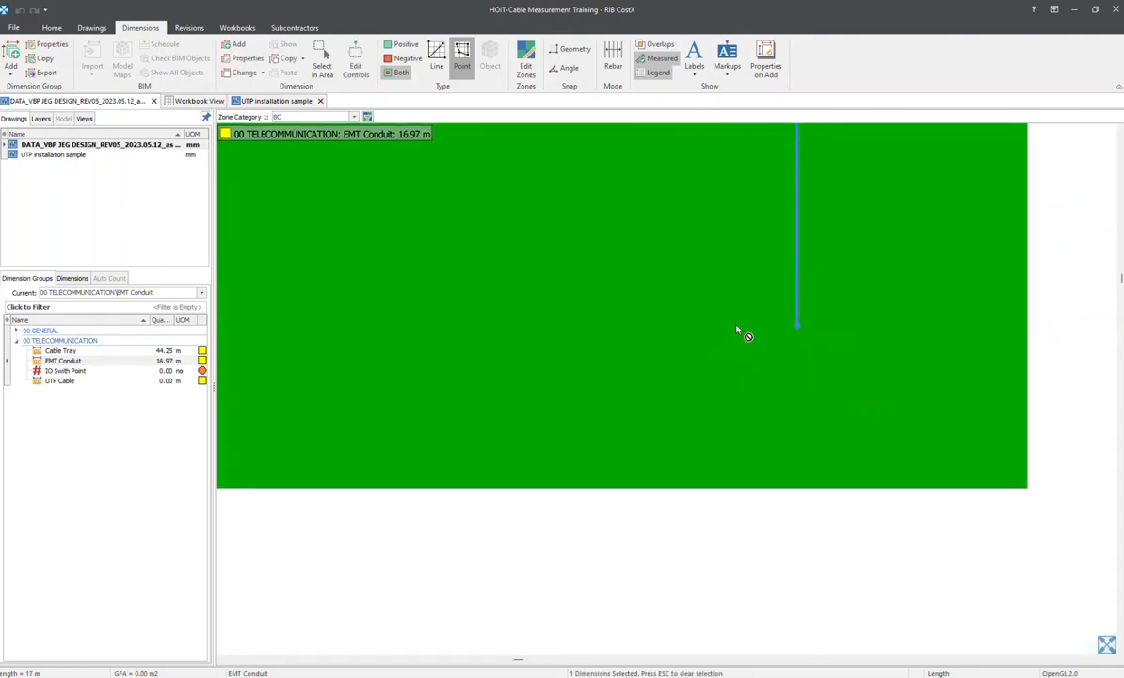
{"action": "key", "text": "Escape"}
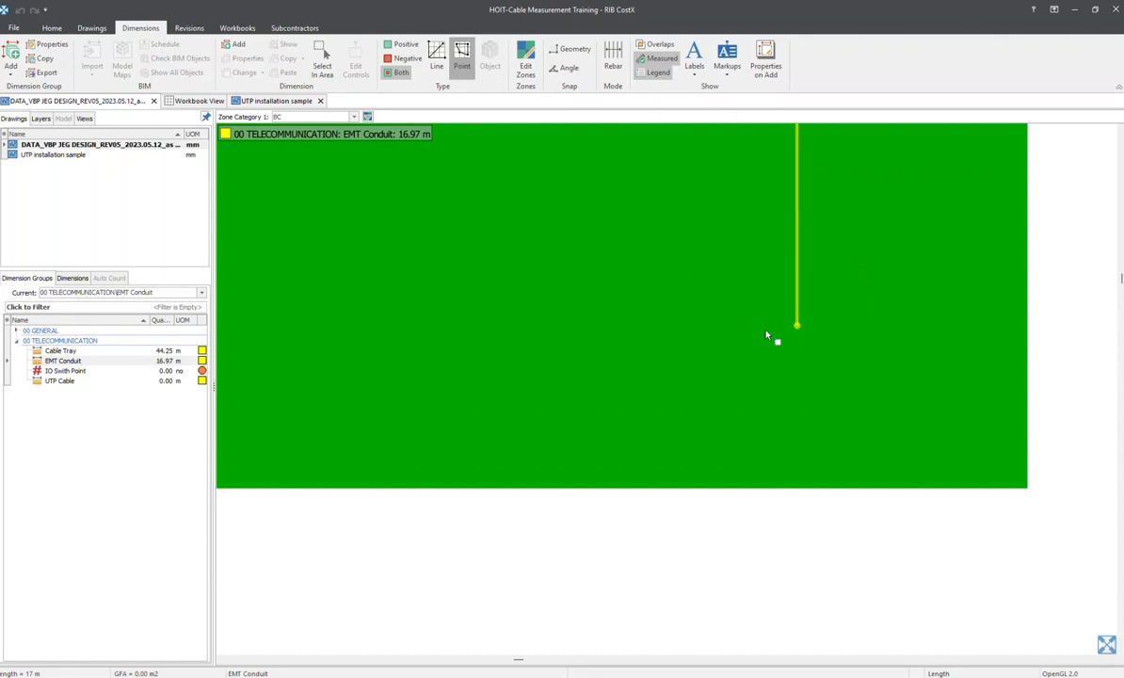
Measure the horizontal EMT conduit from the lower bend west to its junction with the cable tray
{"action": "scroll", "coordinate": [778, 328], "scroll_direction": "up", "scroll_amount": 2}
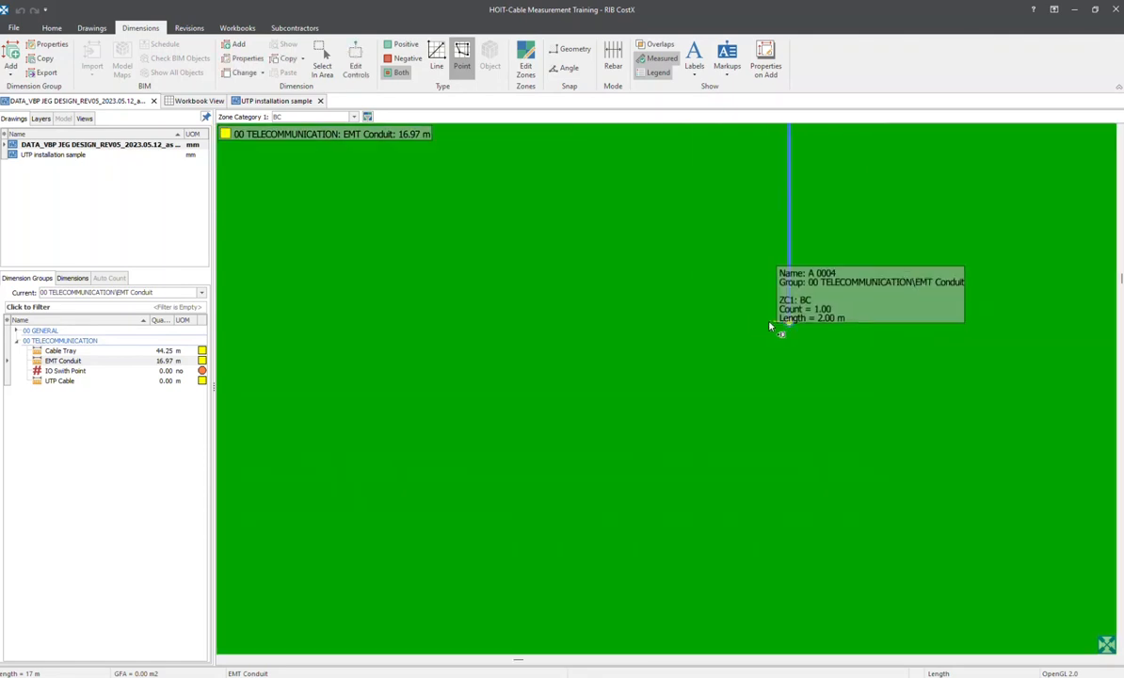
{"action": "left_click", "coordinate": [789, 322]}
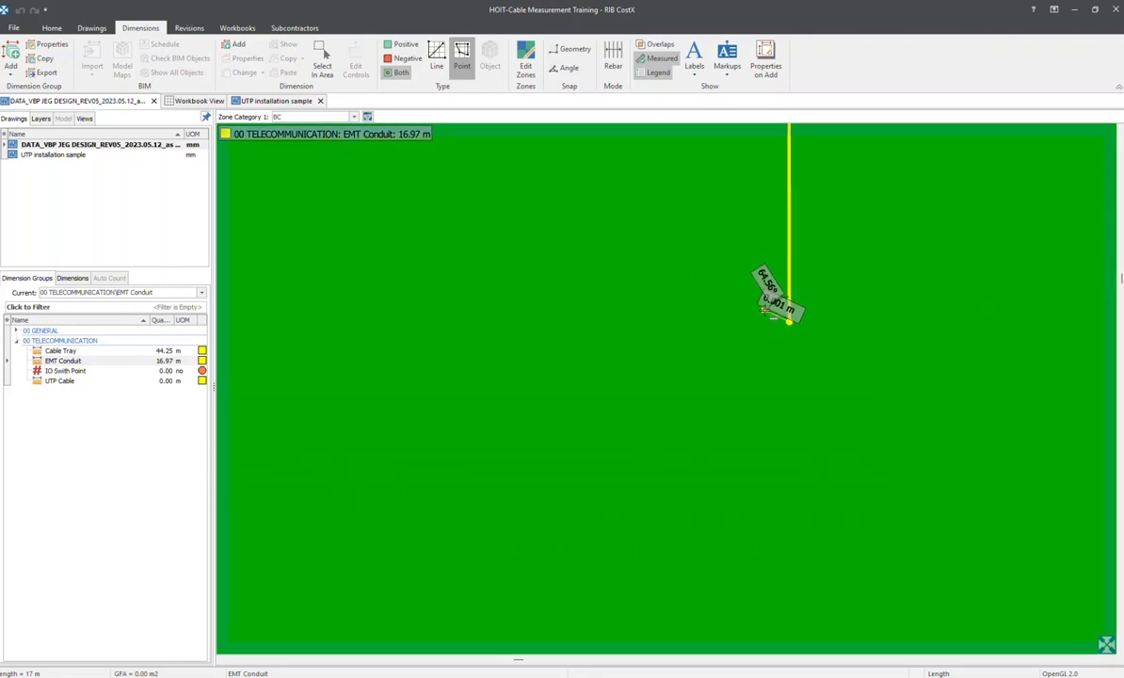
{"action": "scroll", "coordinate": [555, 324], "scroll_direction": "down", "scroll_amount": 4}
{"action": "middle_click_drag", "start_coordinate": [585, 317], "coordinate": [960, 286]}
{"action": "scroll", "coordinate": [490, 296], "scroll_direction": "down", "scroll_amount": 4}
{"action": "middle_click_drag", "start_coordinate": [448, 297], "coordinate": [750, 298]}
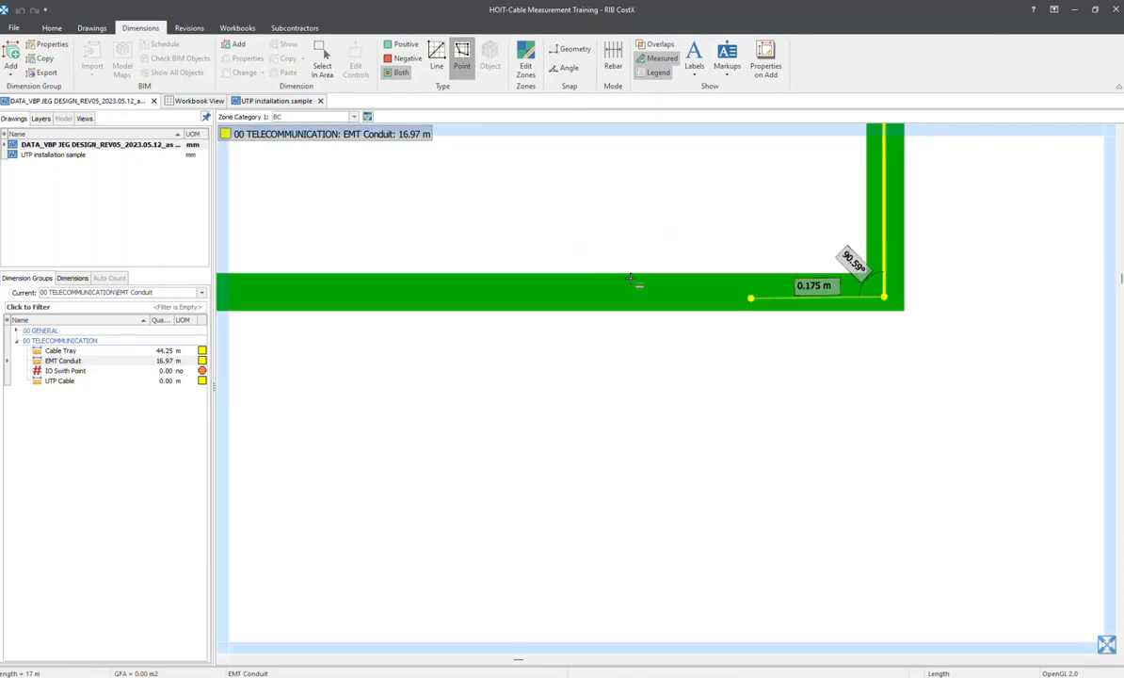
{"action": "middle_click_drag", "start_coordinate": [473, 253], "coordinate": [873, 252]}
{"action": "scroll", "coordinate": [357, 284], "scroll_direction": "down", "scroll_amount": 7}
{"action": "middle_click_drag", "start_coordinate": [255, 282], "coordinate": [854, 298]}
{"action": "scroll", "coordinate": [509, 260], "scroll_direction": "down", "scroll_amount": 2}
{"action": "scroll", "coordinate": [772, 279], "scroll_direction": "down", "scroll_amount": 2}
{"action": "scroll", "coordinate": [555, 282], "scroll_direction": "up", "scroll_amount": 5}
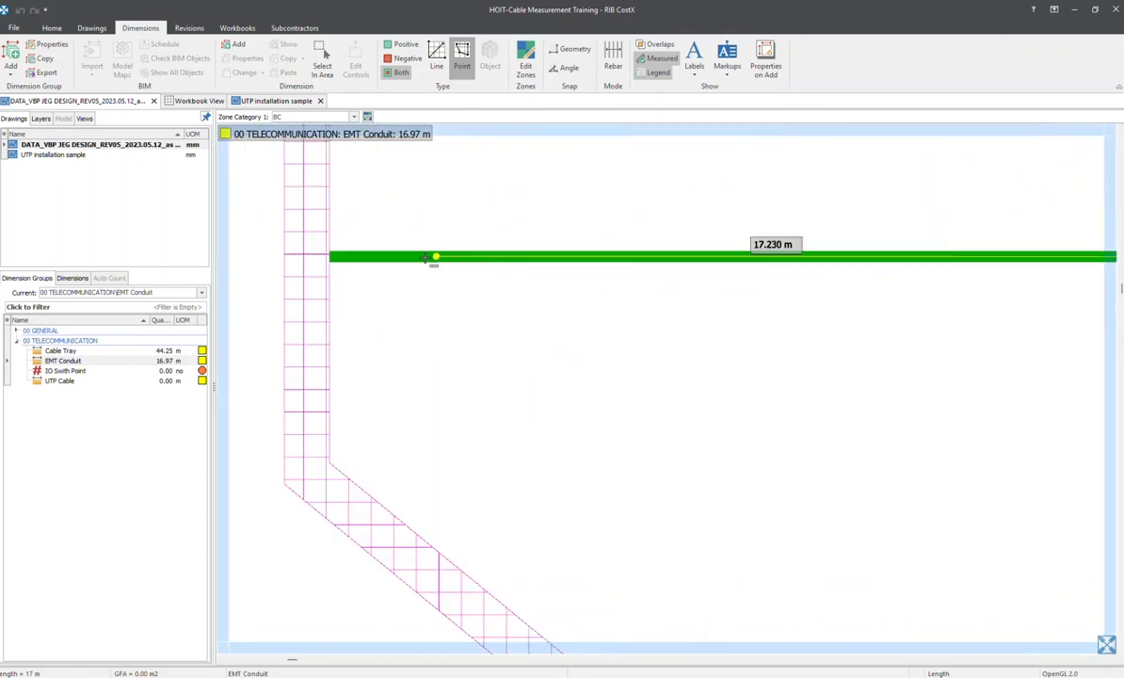
{"action": "right_click", "coordinate": [329, 258]}
{"action": "scroll", "coordinate": [566, 264], "scroll_direction": "down", "scroll_amount": 4}
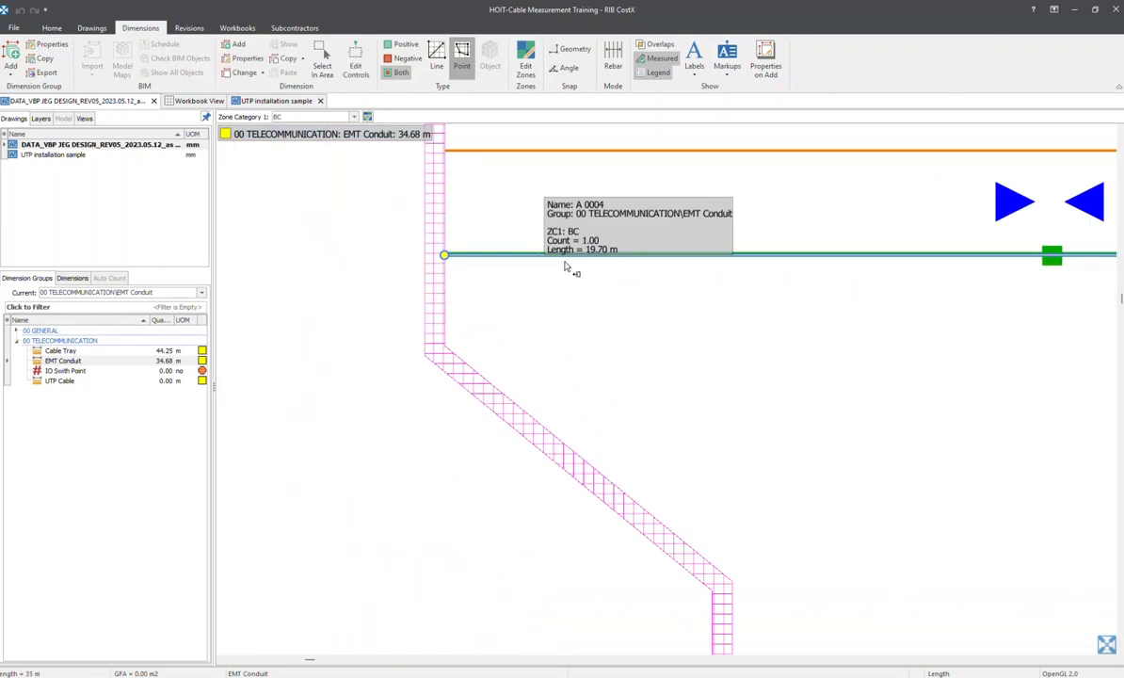
{"action": "scroll", "coordinate": [802, 273], "scroll_direction": "down", "scroll_amount": 1}
{"action": "middle_click_drag", "start_coordinate": [803, 273], "coordinate": [239, 314]}
{"action": "scroll", "coordinate": [705, 262], "scroll_direction": "down", "scroll_amount": 2}
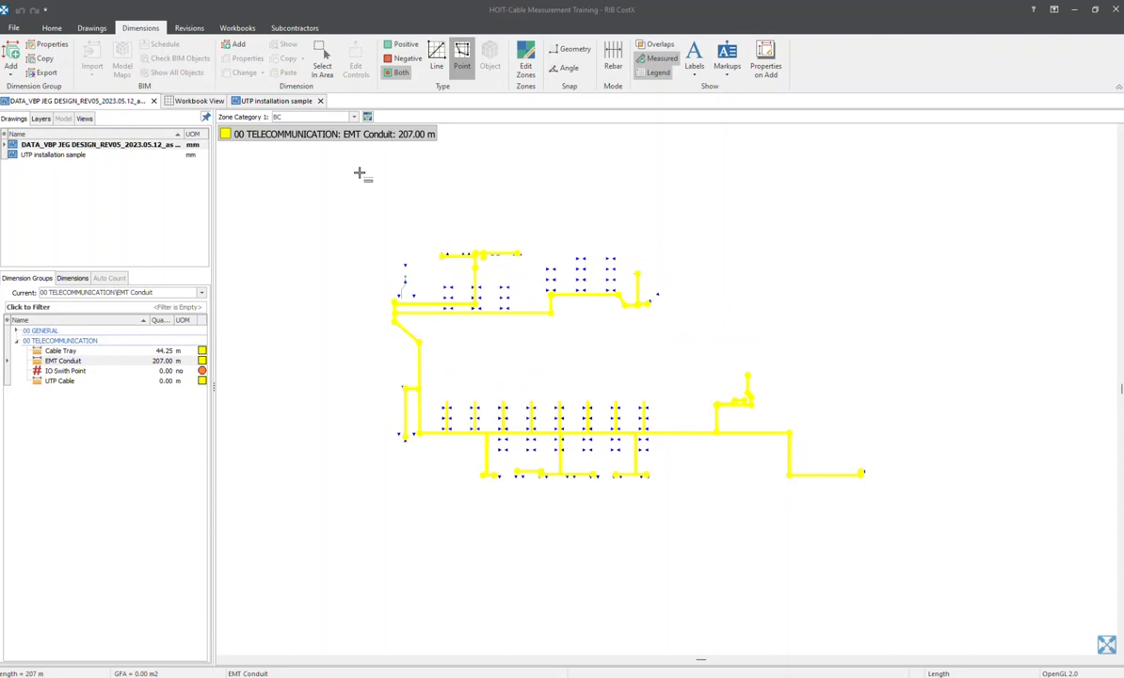
Make IO Swith Point the current dimension group and examine the blue triangular outlet symbols across the plan
{"action": "left_click", "coordinate": [66, 371]}
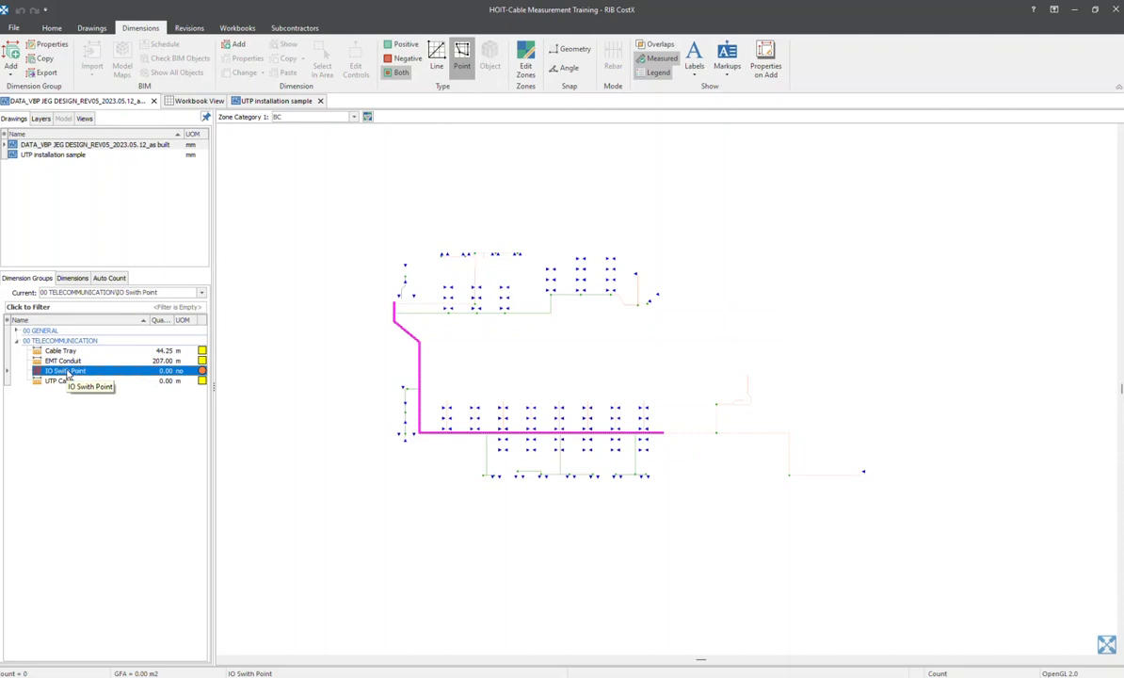
{"action": "scroll", "coordinate": [489, 253], "scroll_direction": "up", "scroll_amount": 5}
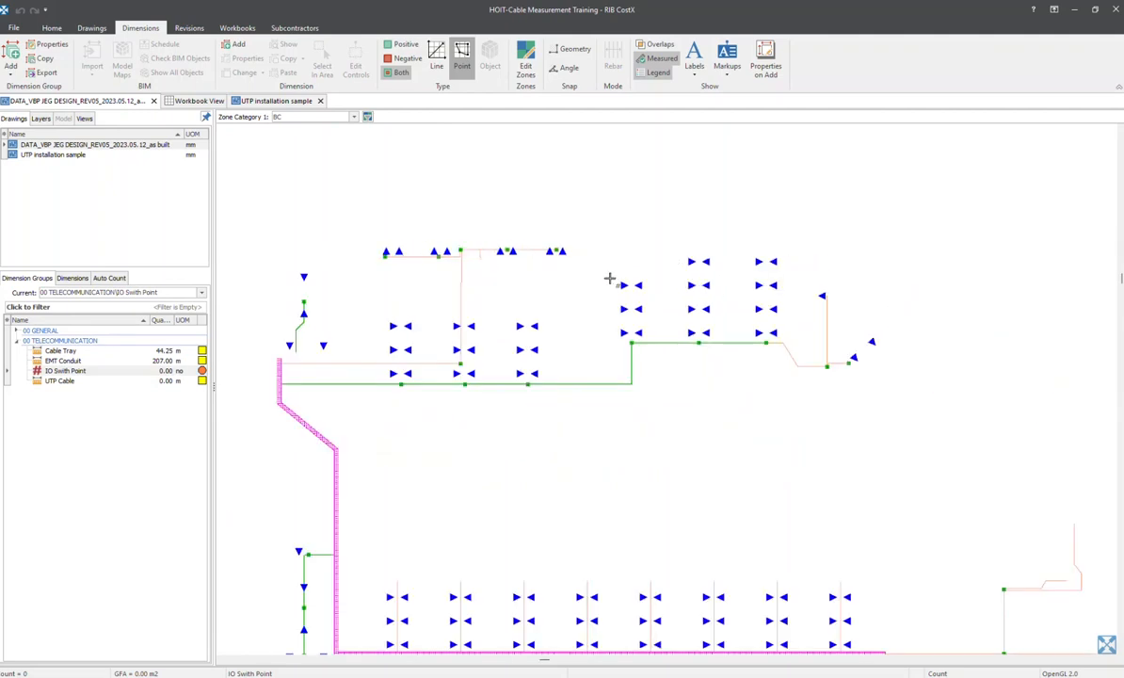
{"action": "scroll", "coordinate": [608, 279], "scroll_direction": "up", "scroll_amount": 6}
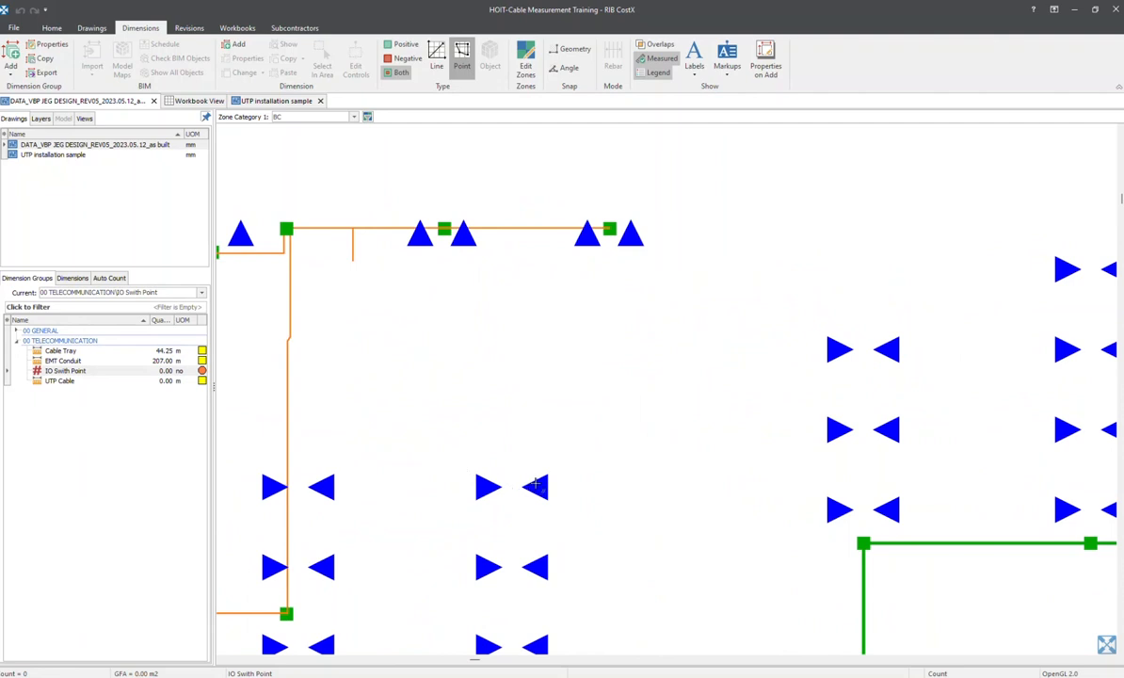
{"action": "middle_click_drag", "start_coordinate": [850, 363], "coordinate": [559, 331]}
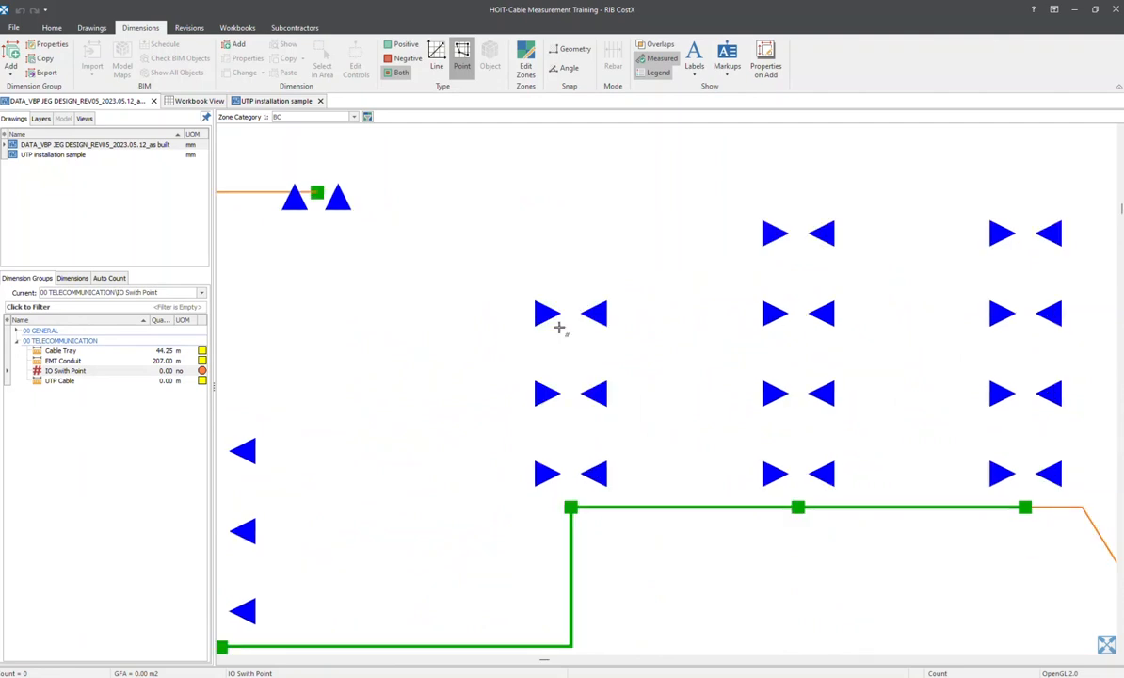
{"action": "scroll", "coordinate": [559, 326], "scroll_direction": "down", "scroll_amount": 10}
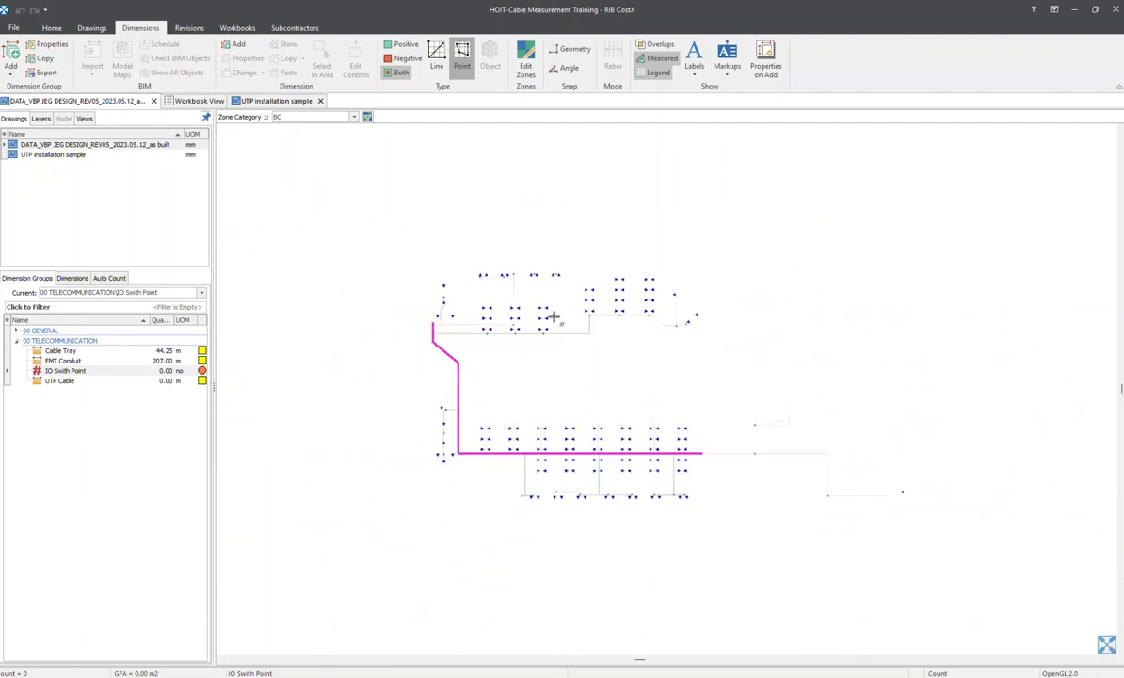
{"action": "scroll", "coordinate": [496, 381], "scroll_direction": "up", "scroll_amount": 4}
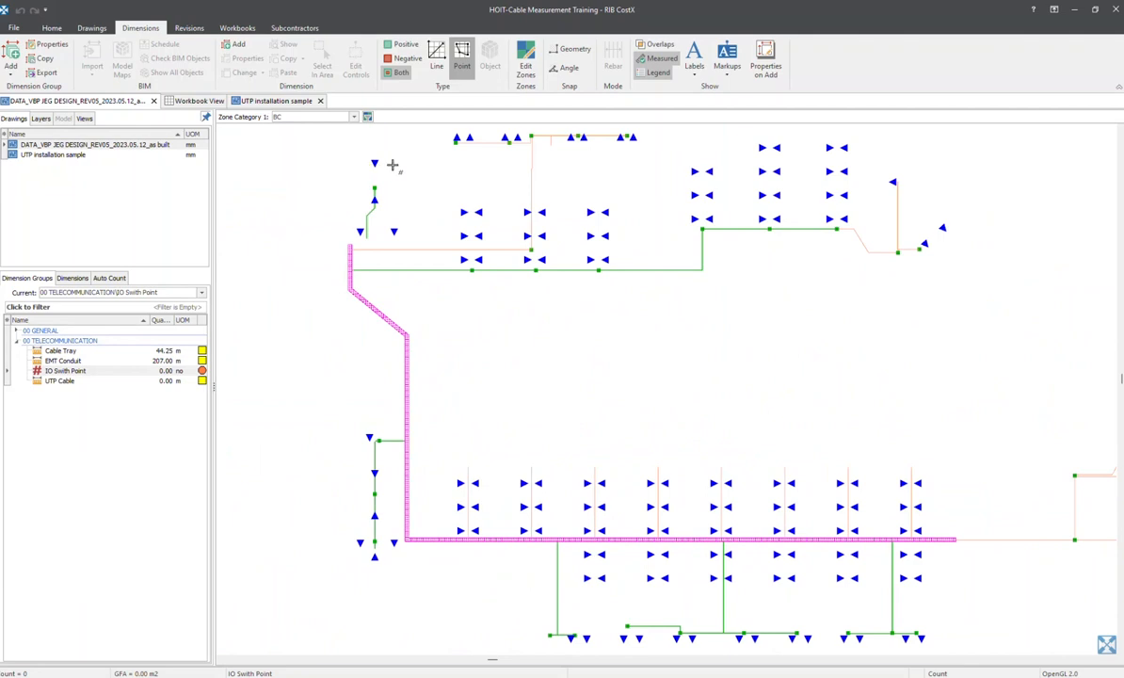
{"action": "left_click", "coordinate": [64, 370]}
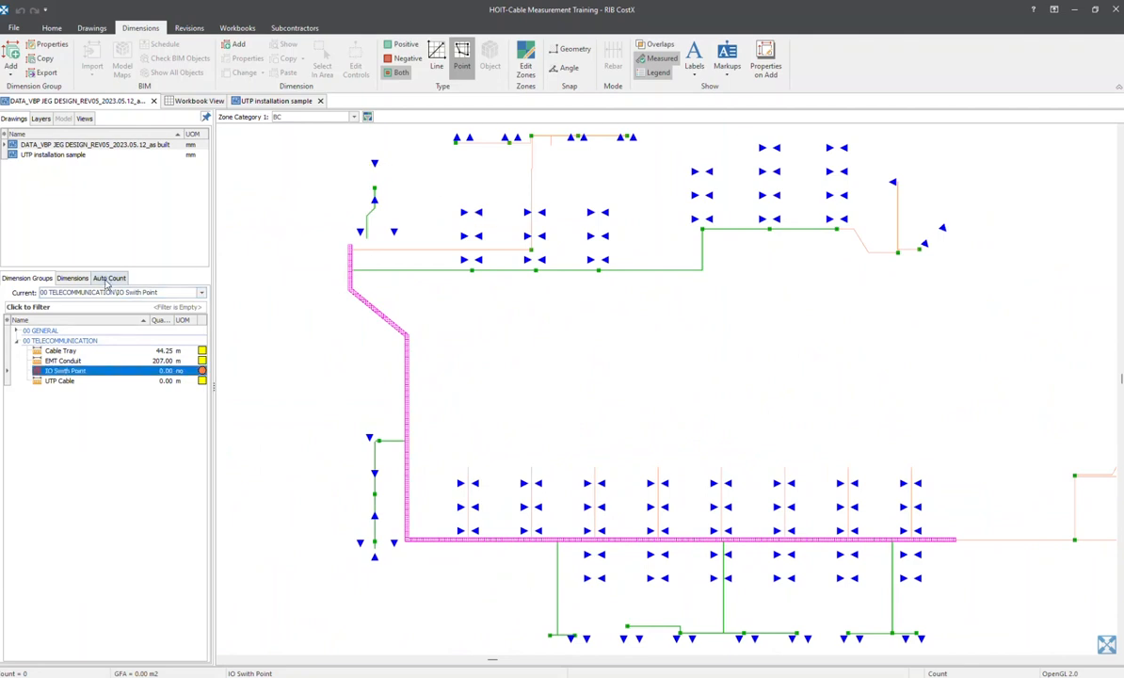
{"action": "middle_click_drag", "start_coordinate": [524, 387], "coordinate": [505, 273]}
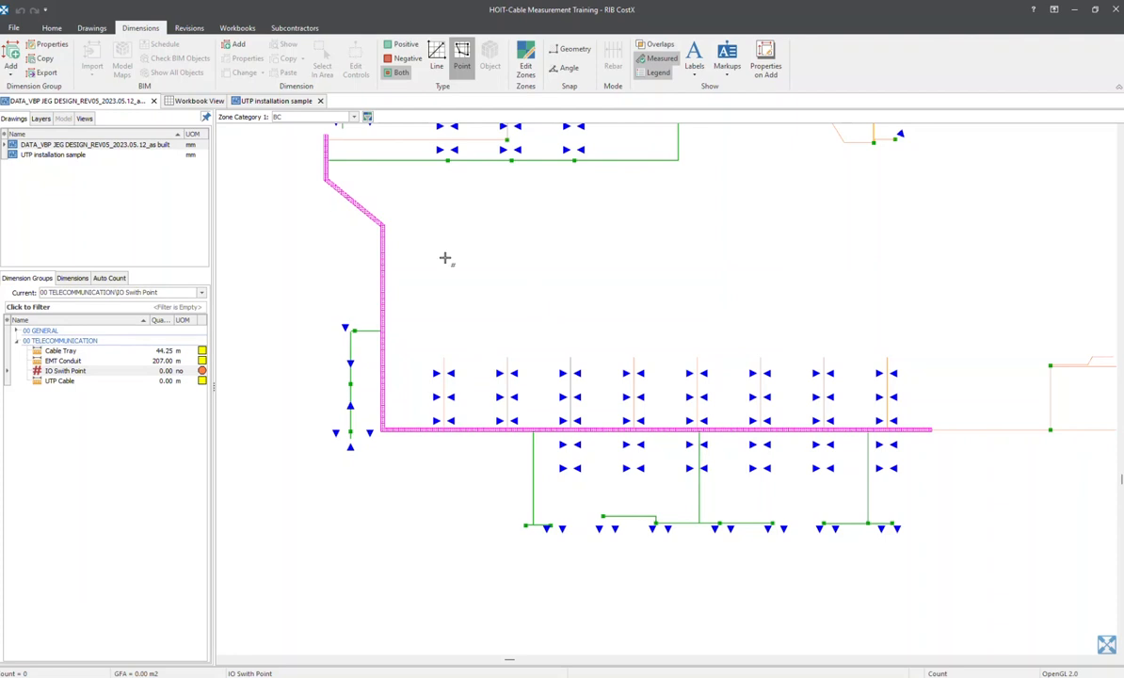
{"action": "scroll", "coordinate": [420, 389], "scroll_direction": "up", "scroll_amount": 3}
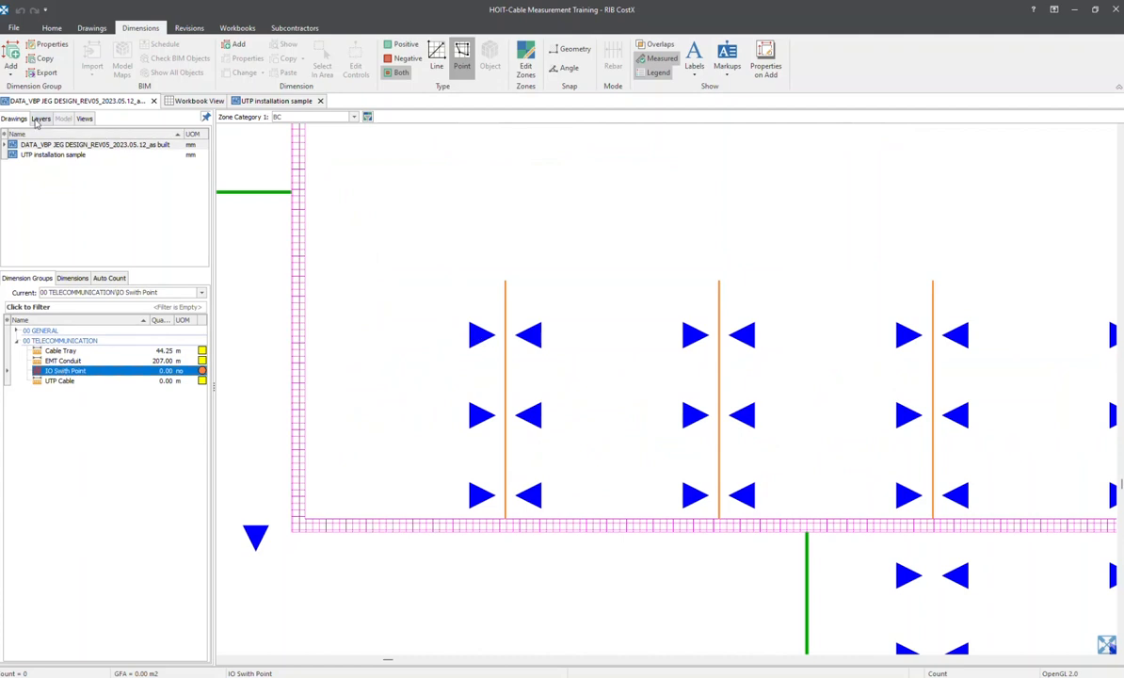
Isolate the blue outlet triangles by showing all layers, hiding NEW_ECE_DATA PORTS_PEN_NO__35 and inverting the layer visibility
{"action": "left_click", "coordinate": [41, 119]}
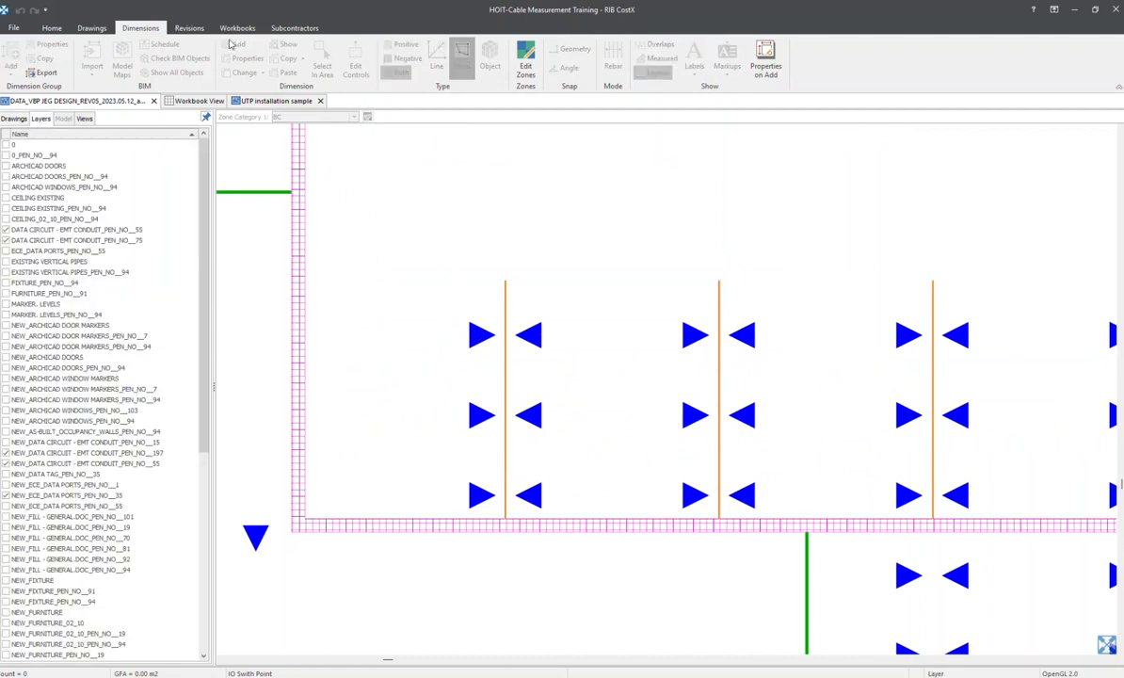
{"action": "left_click", "coordinate": [97, 30]}
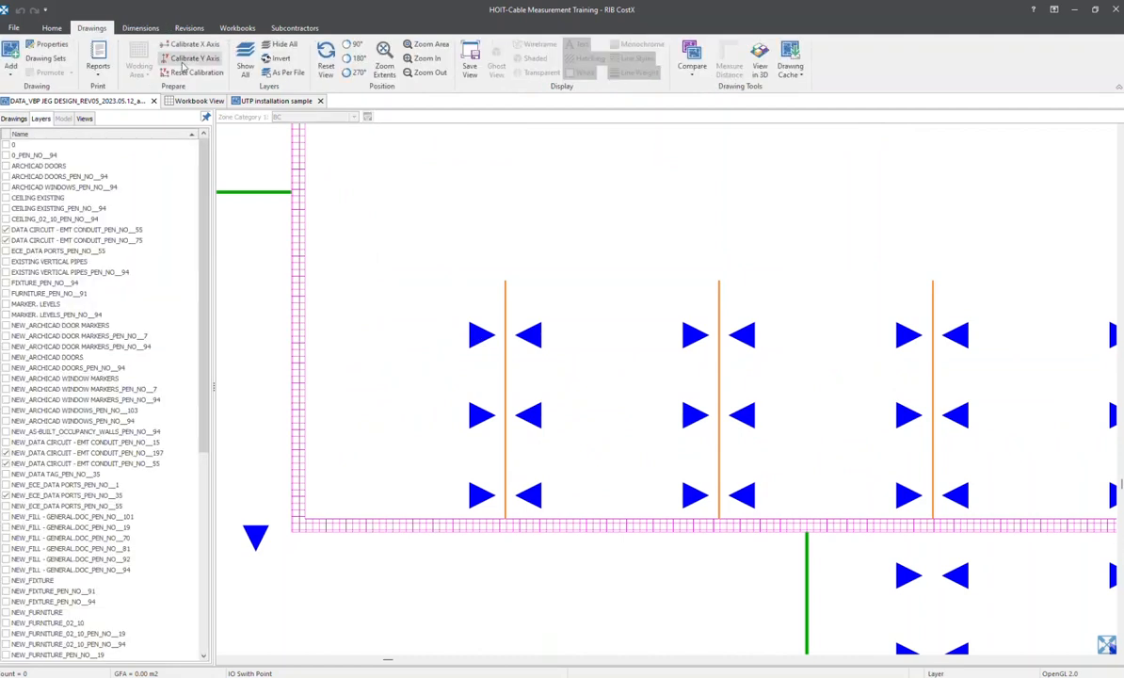
{"action": "left_click", "coordinate": [242, 64]}
{"action": "scroll", "coordinate": [567, 348], "scroll_direction": "up", "scroll_amount": 6}
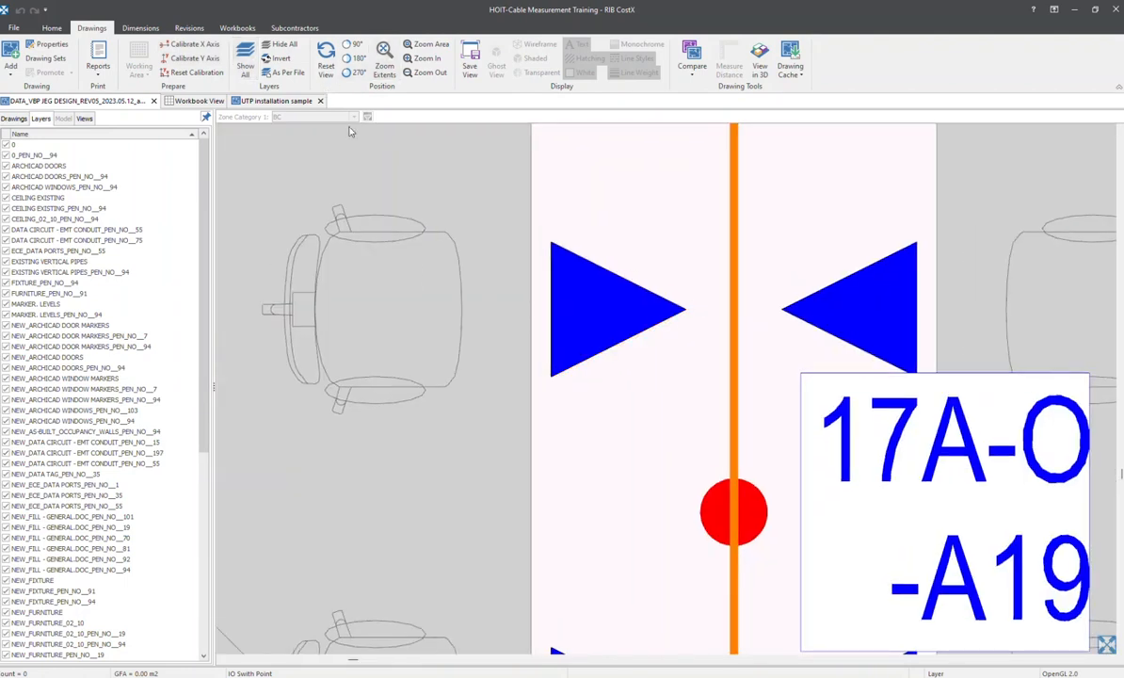
{"action": "left_click", "coordinate": [631, 344]}
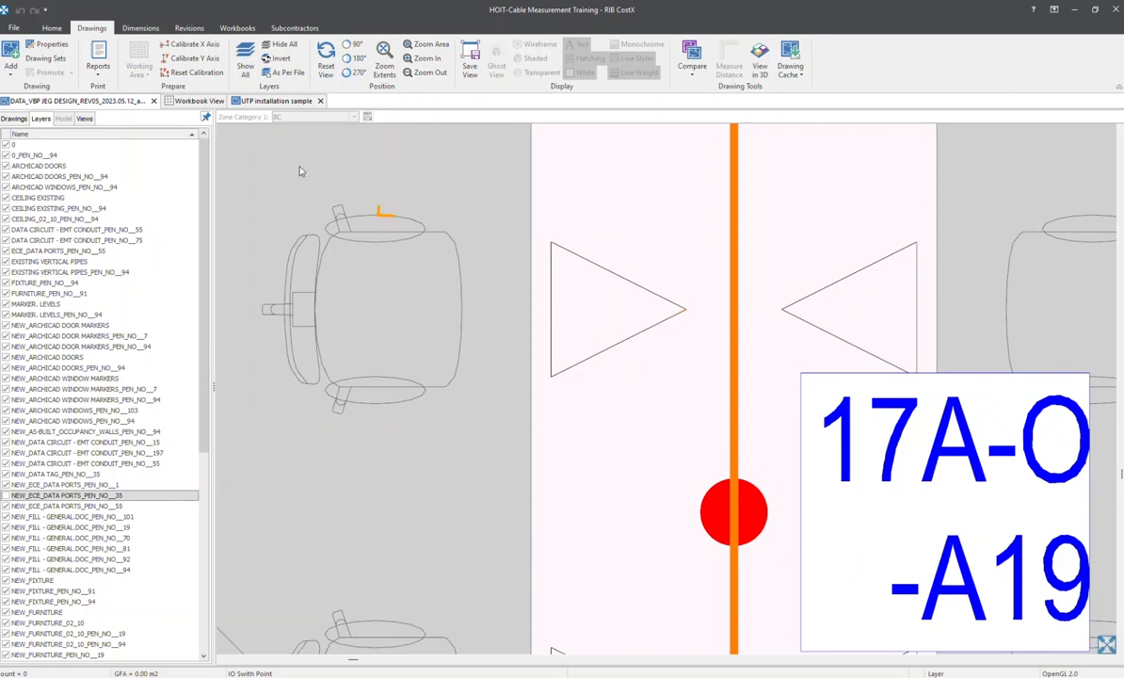
{"action": "left_click", "coordinate": [277, 58]}
{"action": "scroll", "coordinate": [715, 360], "scroll_direction": "down", "scroll_amount": 5}
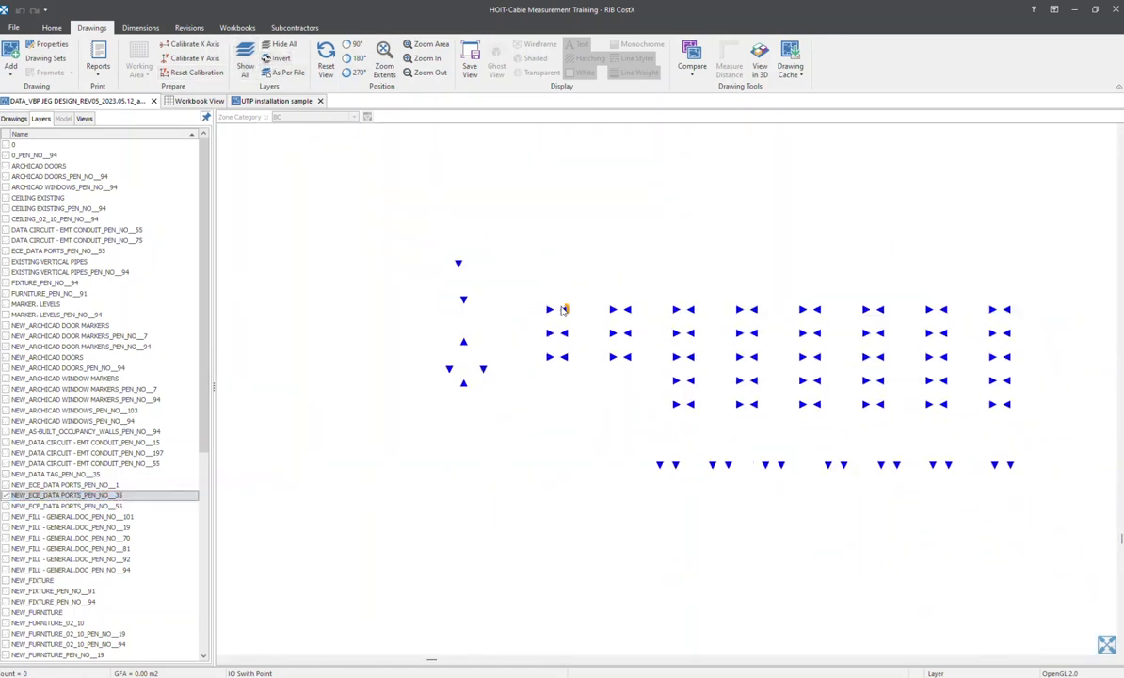
{"action": "scroll", "coordinate": [687, 356], "scroll_direction": "down", "scroll_amount": 2}
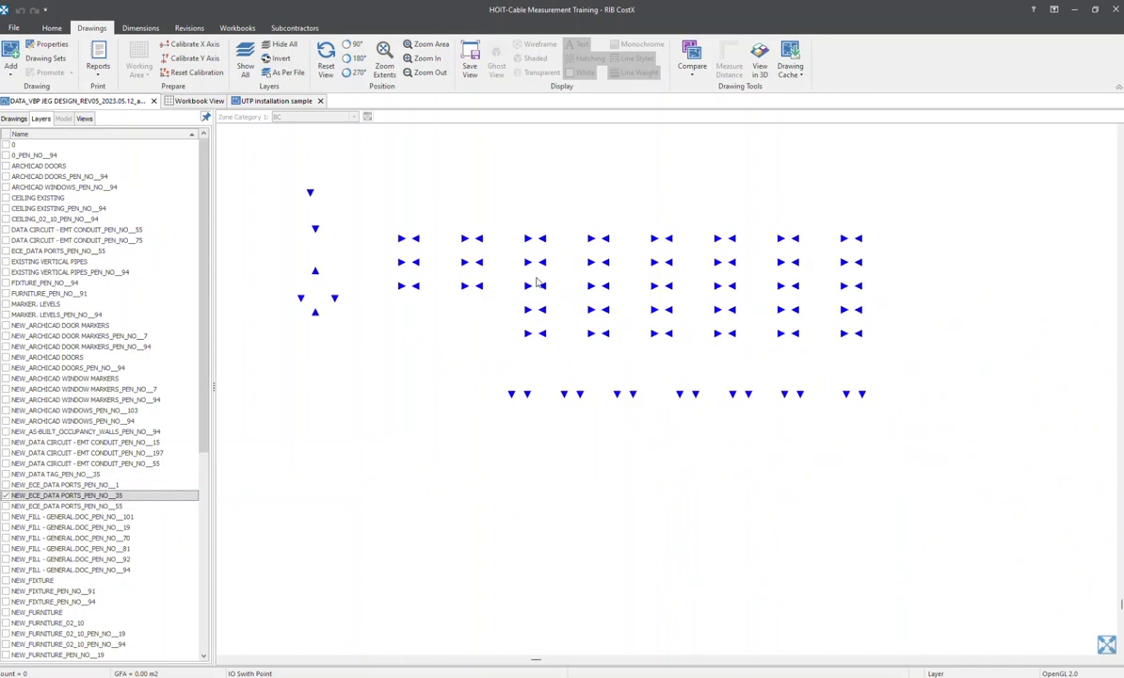
Return to the drawing's dimension groups, select IO Swith Point and open Auto Count for it
{"action": "left_click", "coordinate": [23, 120]}
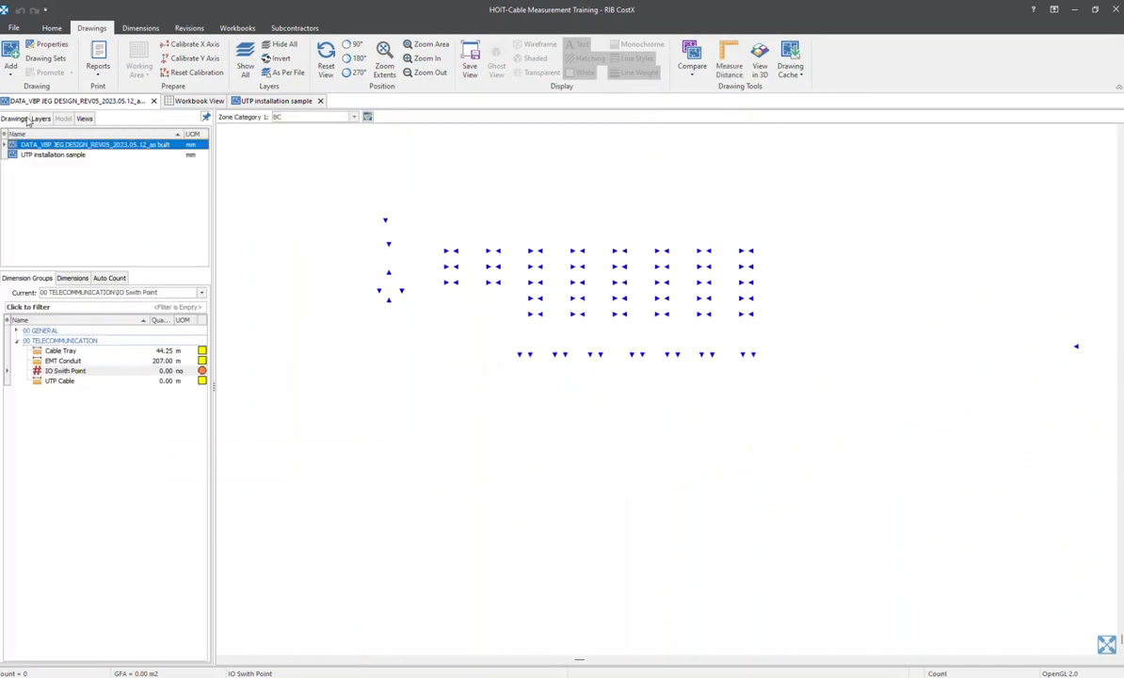
{"action": "scroll", "coordinate": [704, 273], "scroll_direction": "down", "scroll_amount": 2}
{"action": "middle_click_drag", "start_coordinate": [705, 280], "coordinate": [575, 401]}
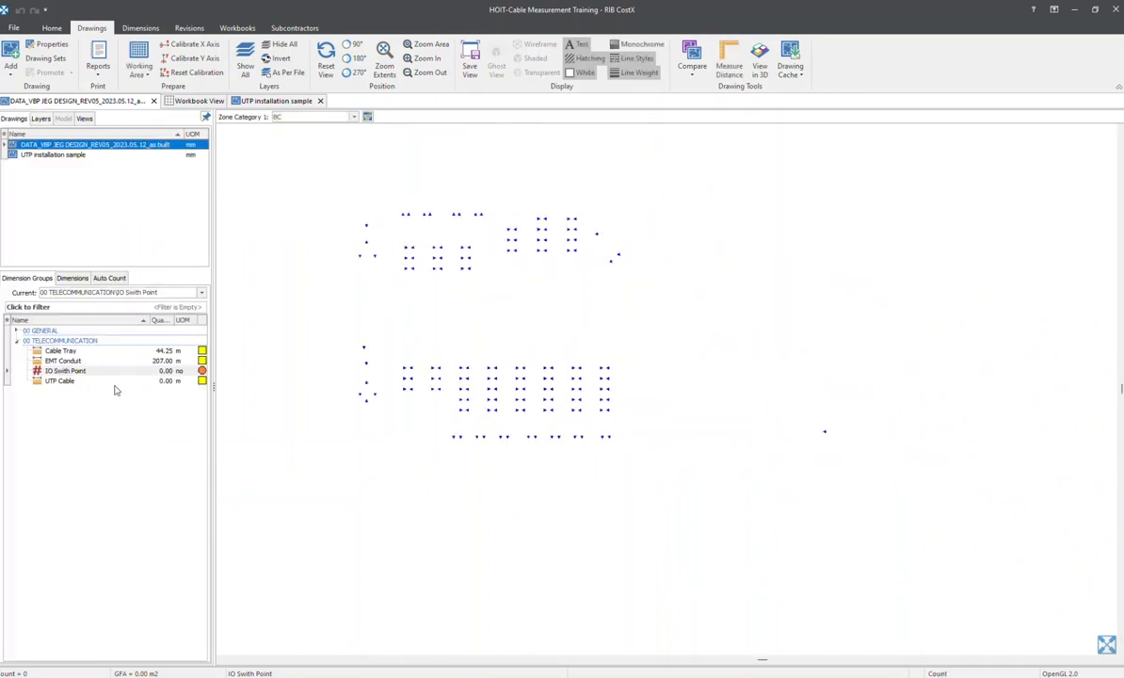
{"action": "left_click", "coordinate": [65, 370]}
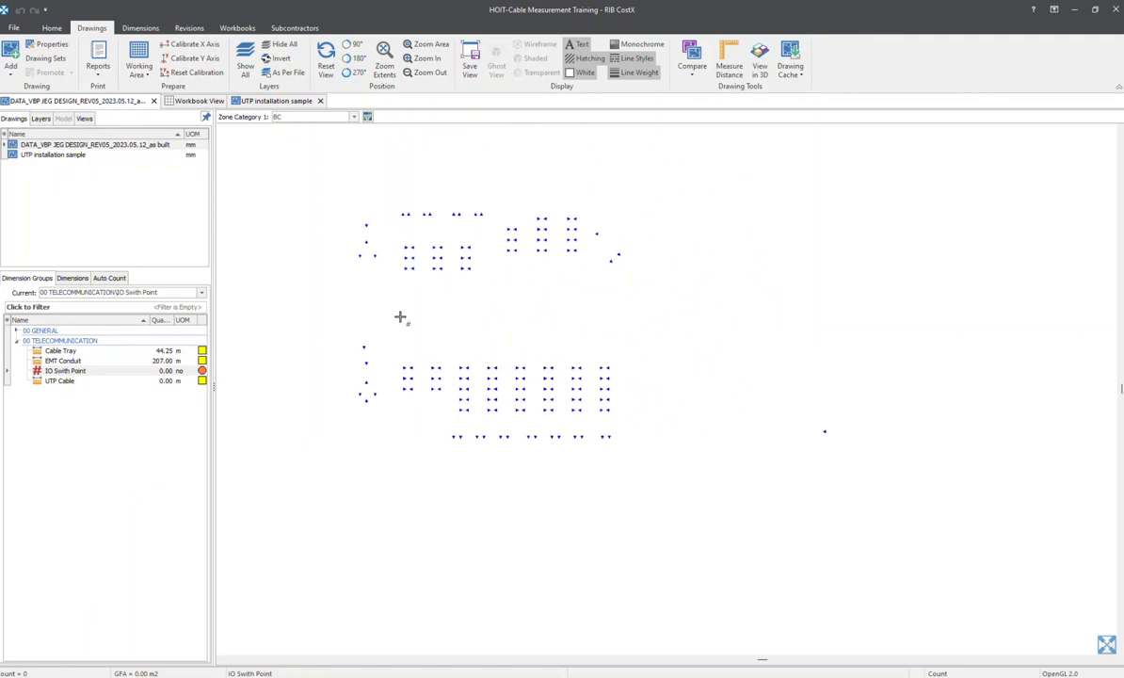
{"action": "left_click", "coordinate": [110, 277]}
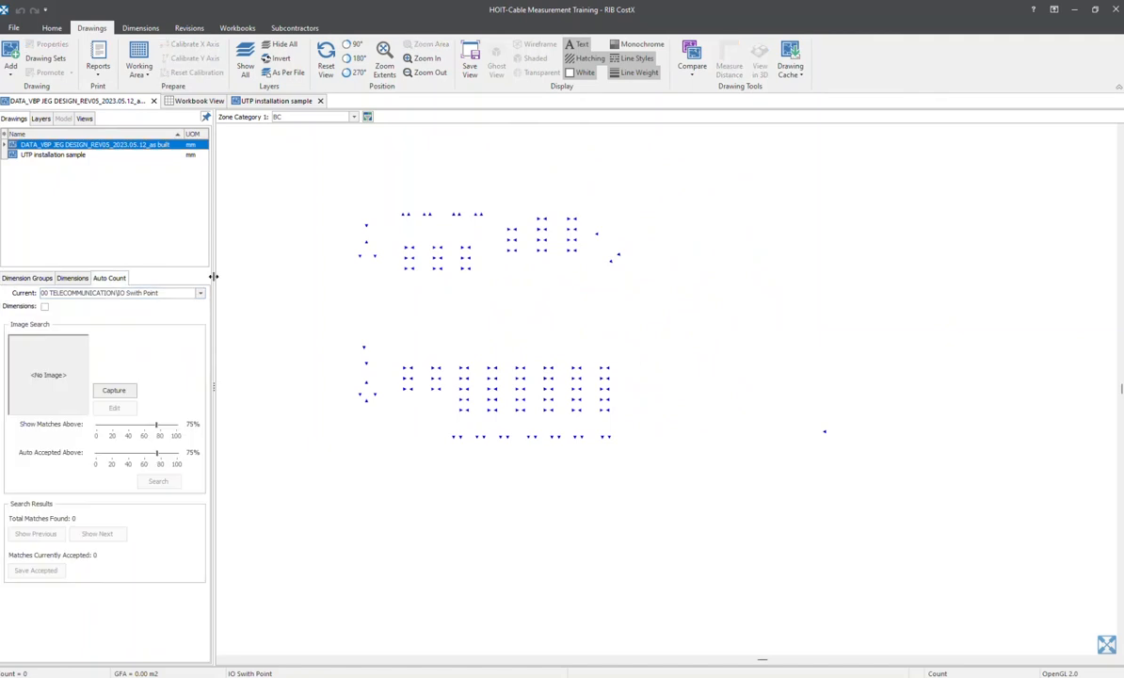
Capture one downward-pointing blue outlet triangle as the Auto Count search image
{"action": "scroll", "coordinate": [351, 236], "scroll_direction": "up", "scroll_amount": 3}
{"action": "scroll", "coordinate": [454, 216], "scroll_direction": "up", "scroll_amount": 5}
{"action": "middle_click_drag", "start_coordinate": [550, 339], "coordinate": [603, 394]}
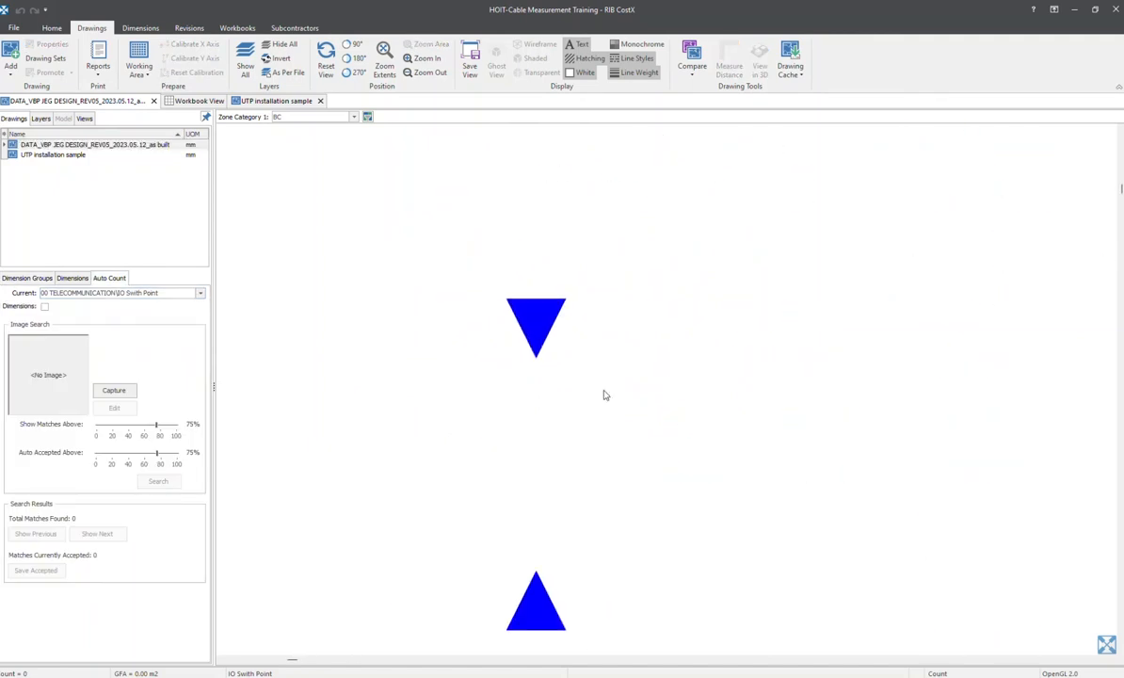
{"action": "scroll", "coordinate": [602, 386], "scroll_direction": "up", "scroll_amount": 2}
{"action": "left_click", "coordinate": [113, 389]}
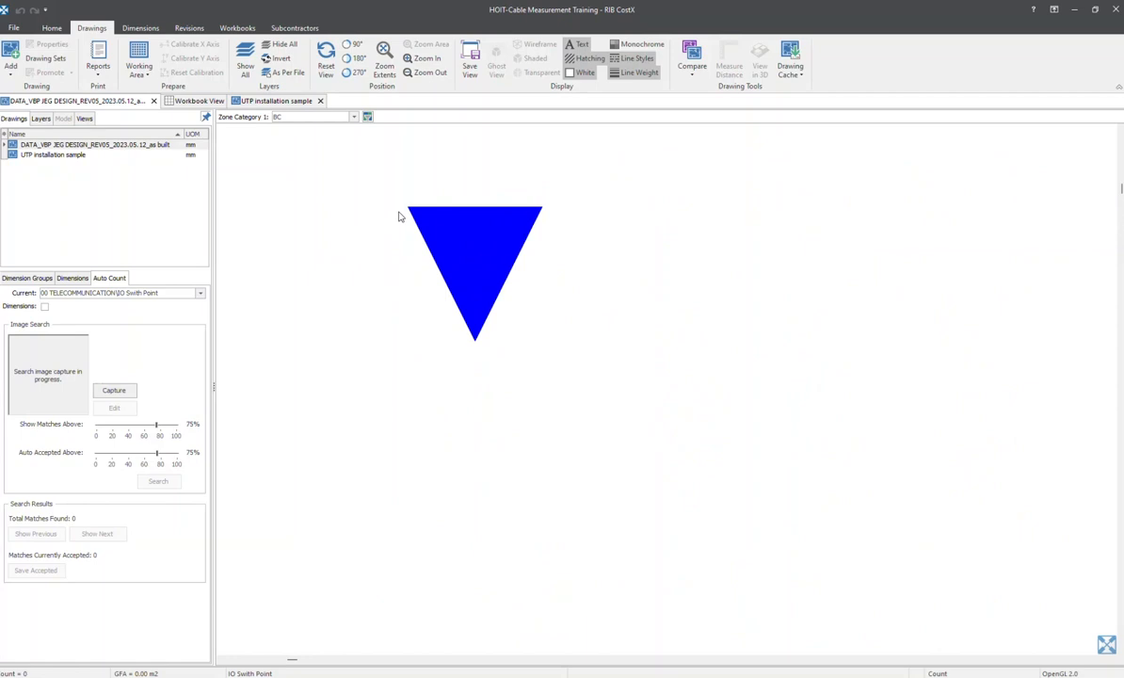
{"action": "left_click_drag", "start_coordinate": [400, 198], "coordinate": [519, 332]}
{"action": "left_click_drag", "start_coordinate": [534, 343], "coordinate": [552, 352]}
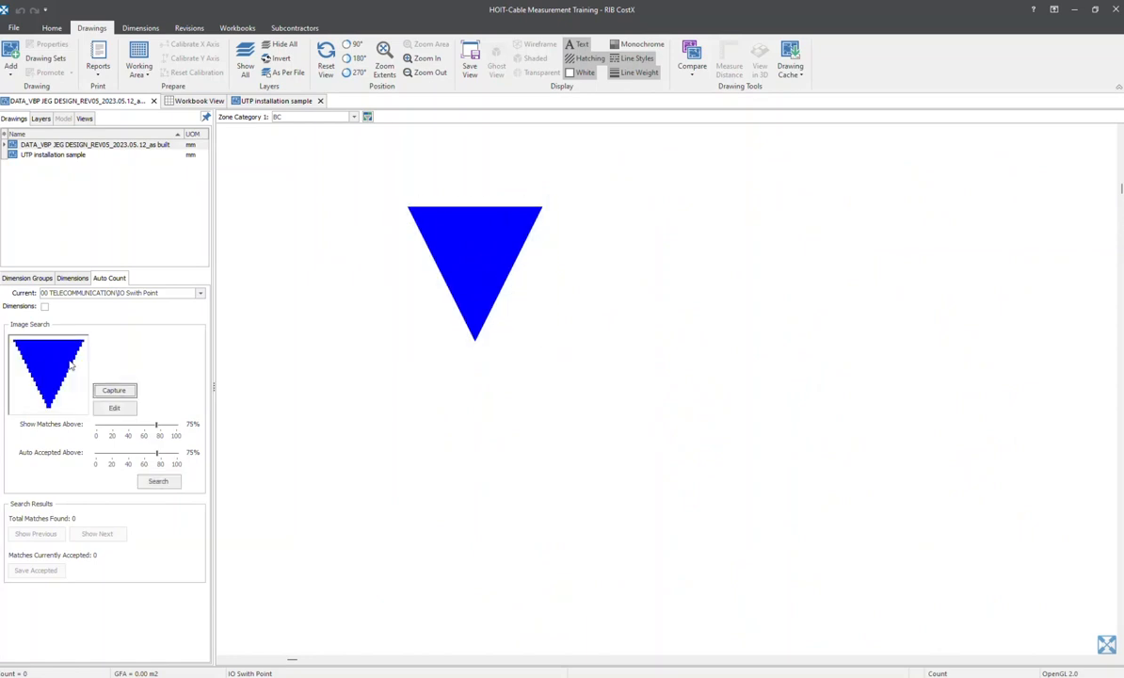
Run the Auto Count search for the captured triangle and check the highlighted matches around the upper outlet groups
{"action": "left_click", "coordinate": [151, 483]}
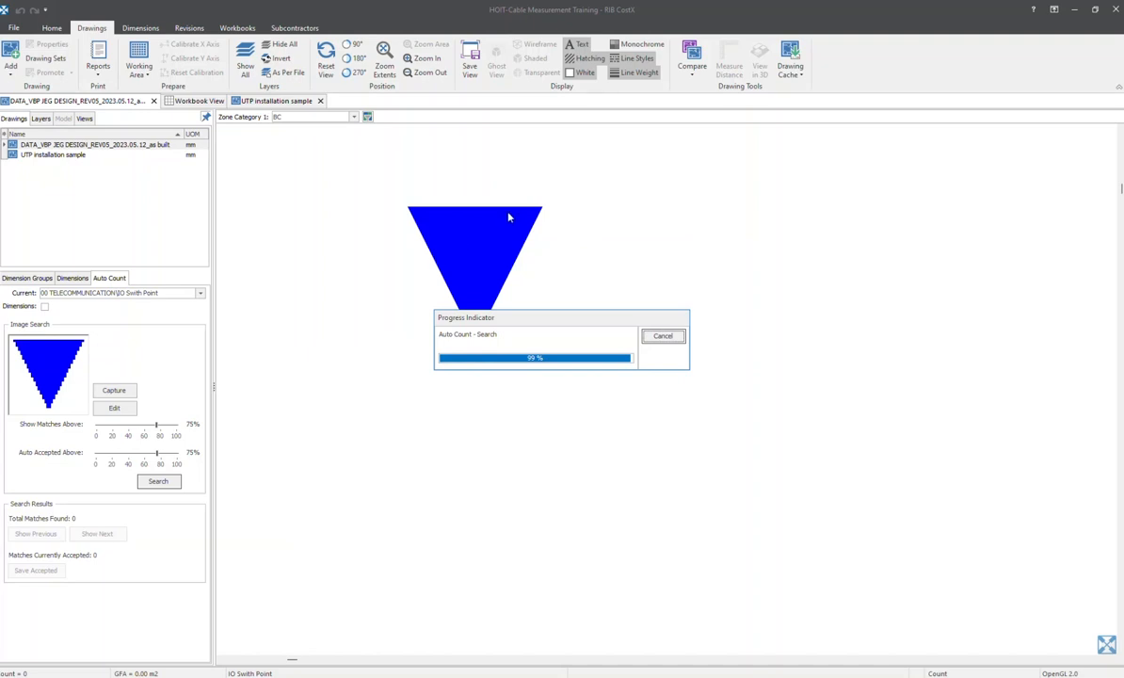
{"action": "scroll", "coordinate": [539, 245], "scroll_direction": "down", "scroll_amount": 7}
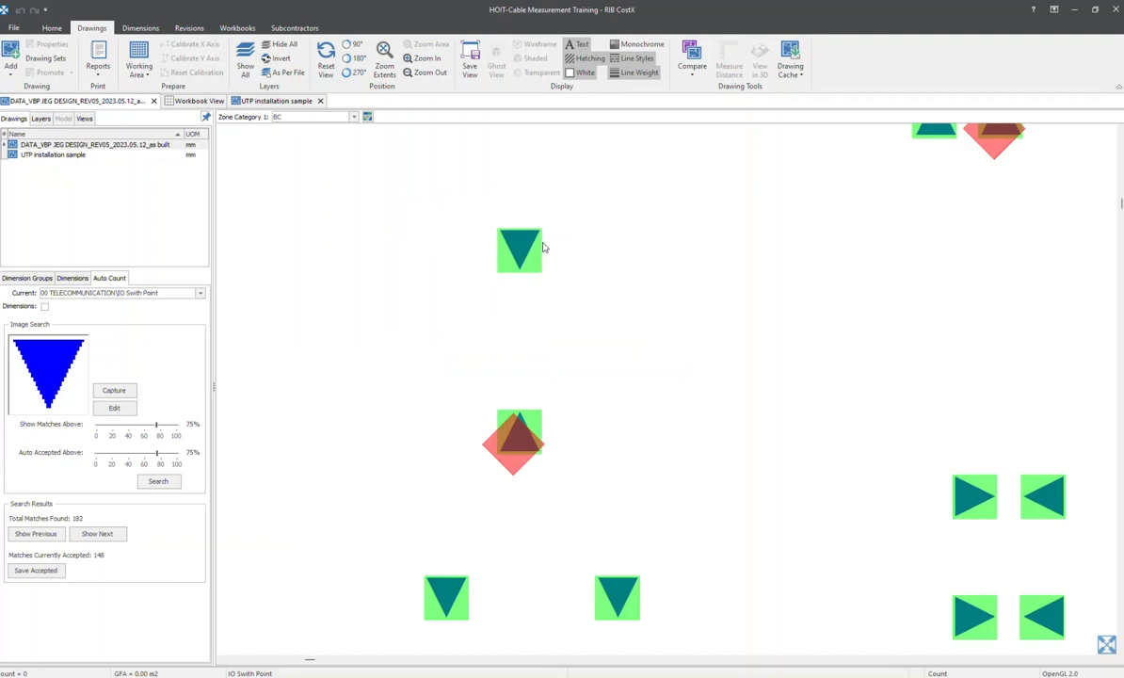
{"action": "middle_click_drag", "start_coordinate": [782, 238], "coordinate": [657, 235]}
{"action": "scroll", "coordinate": [657, 235], "scroll_direction": "down", "scroll_amount": 3}
{"action": "middle_click_drag", "start_coordinate": [738, 272], "coordinate": [622, 245]}
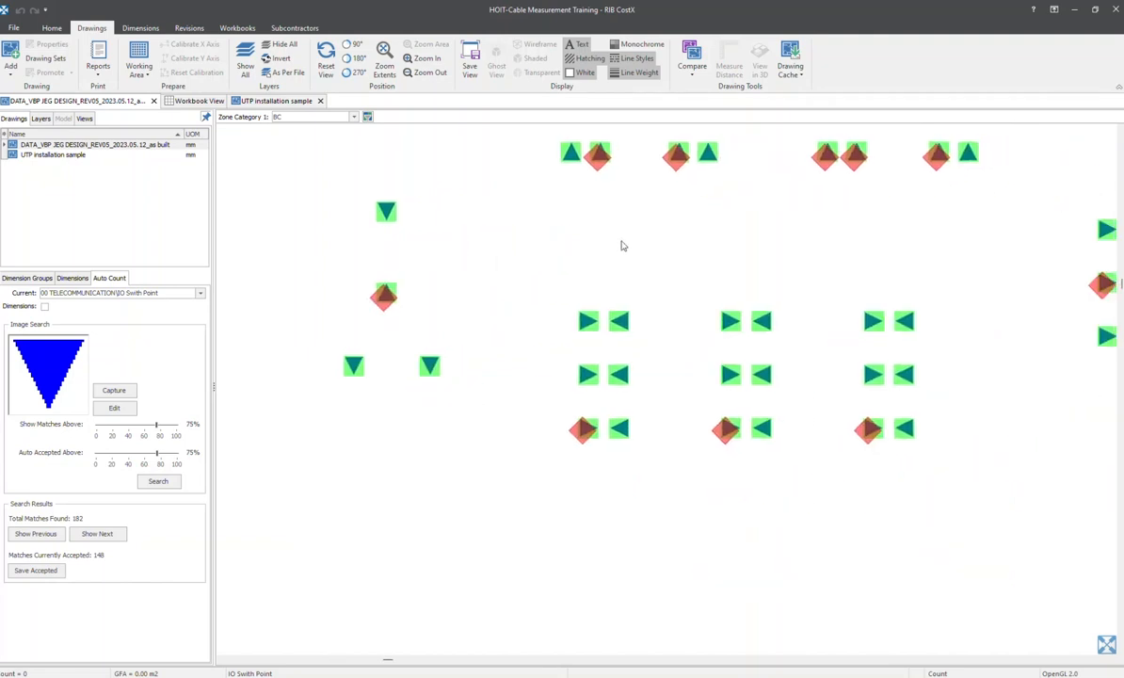
{"action": "scroll", "coordinate": [624, 246], "scroll_direction": "down", "scroll_amount": 2}
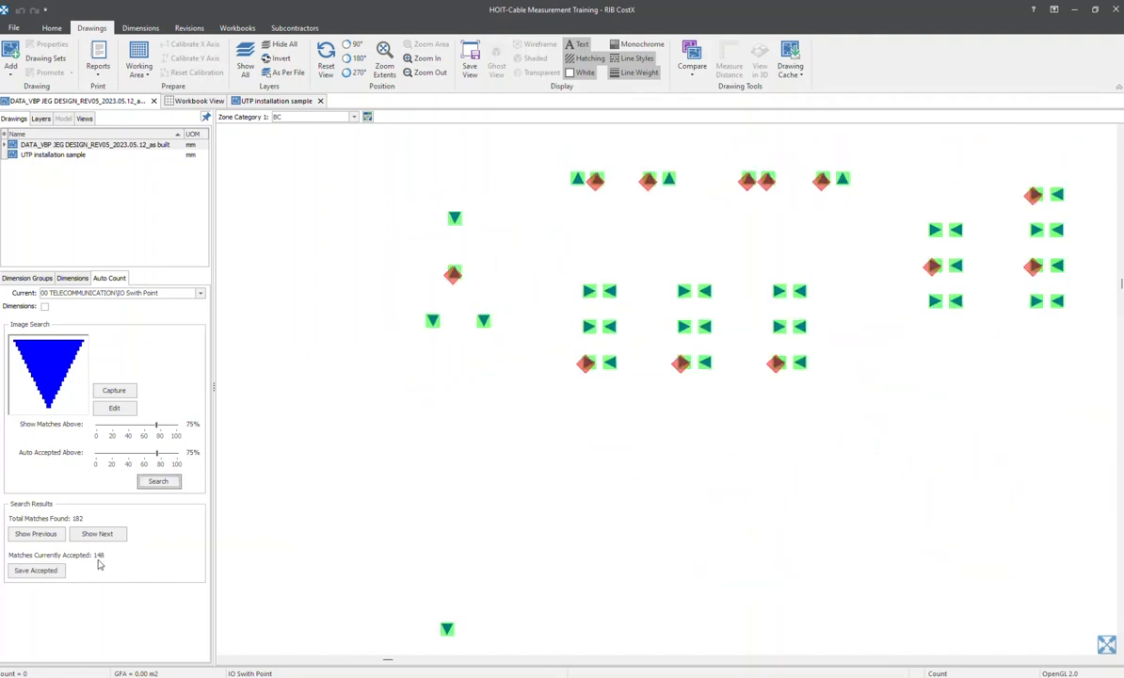
{"action": "mouse_move", "coordinate": [674, 404]}
{"action": "middle_mouse_down"}
{"action": "mouse_move", "coordinate": [415, 396]}
{"action": "mouse_move", "coordinate": [397, 443]}
{"action": "middle_mouse_up"}
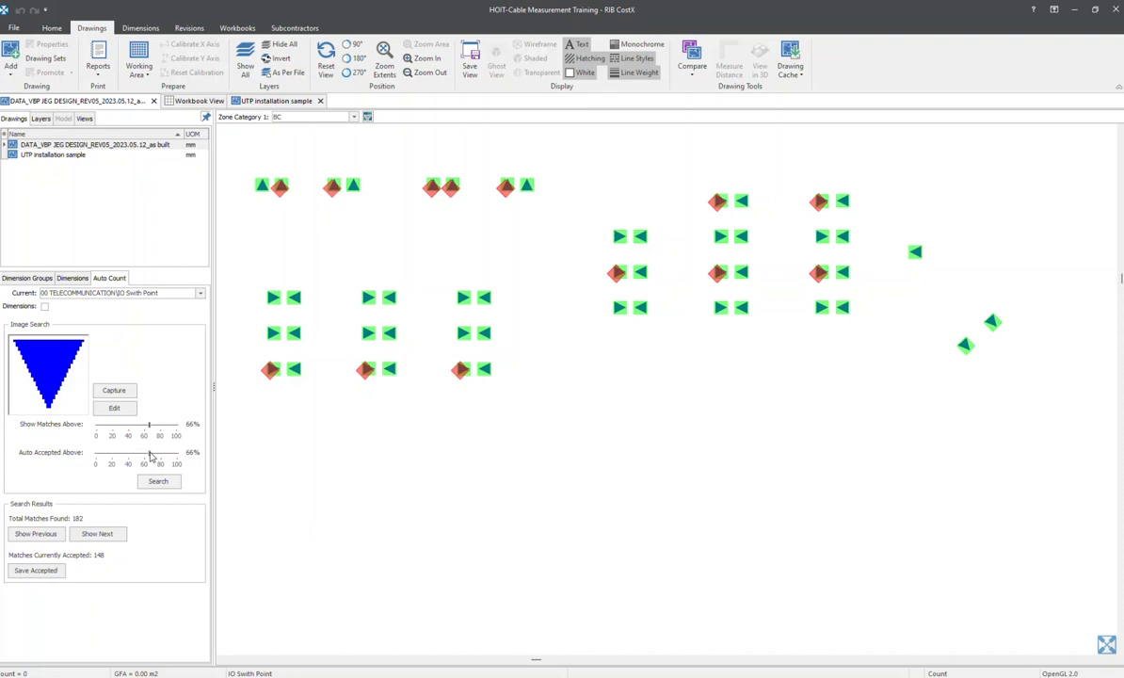
Set both the shown-match and auto-accept thresholds to 100% and check the matches that are still highlighted
{"action": "left_click_drag", "start_coordinate": [149, 457], "coordinate": [179, 431]}
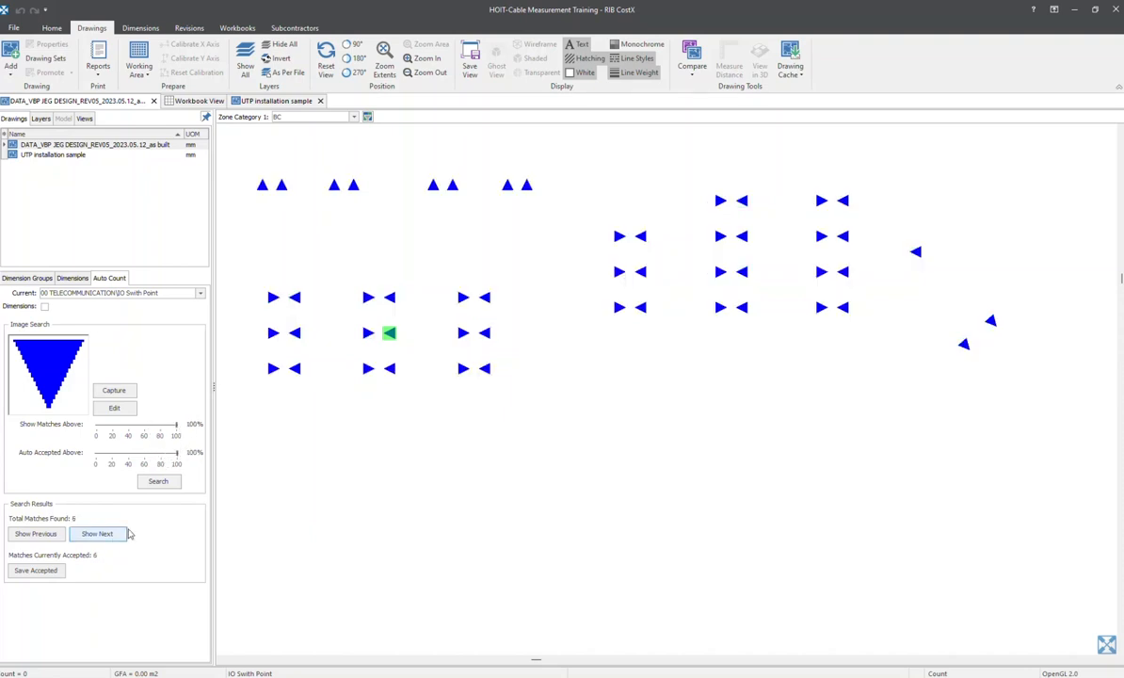
{"action": "middle_click_drag", "start_coordinate": [501, 237], "coordinate": [559, 350]}
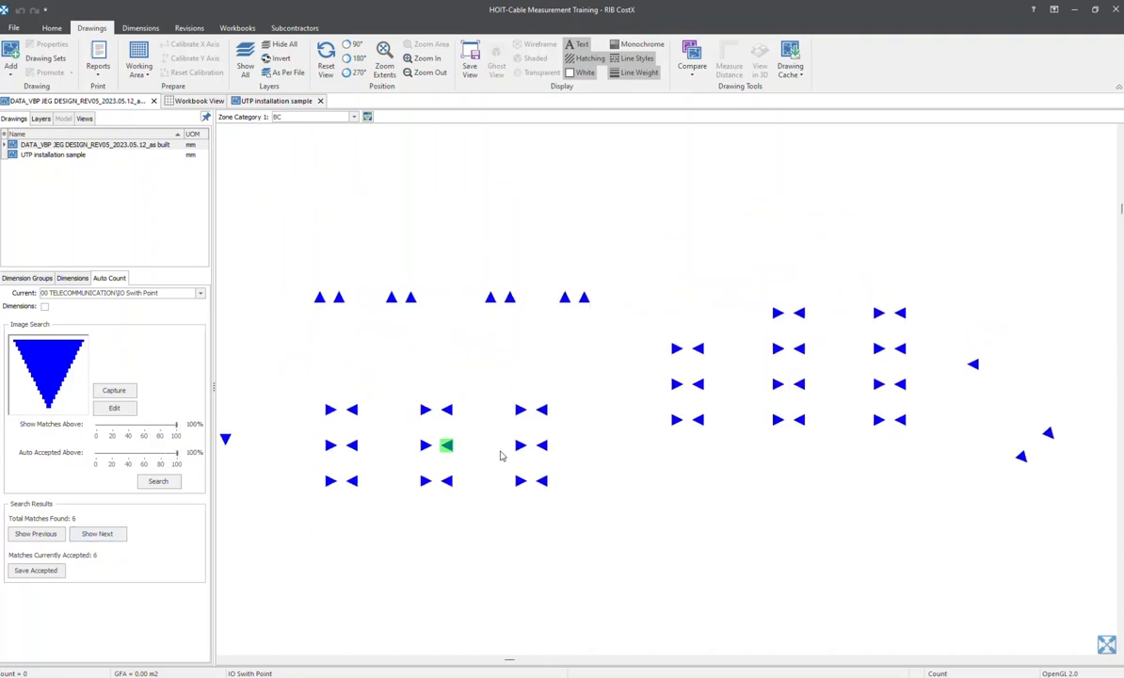
Lower both the shown-match and auto-accept thresholds to 92% for the IO outlet triangle search
{"action": "scroll", "coordinate": [927, 403], "scroll_direction": "down", "scroll_amount": 2}
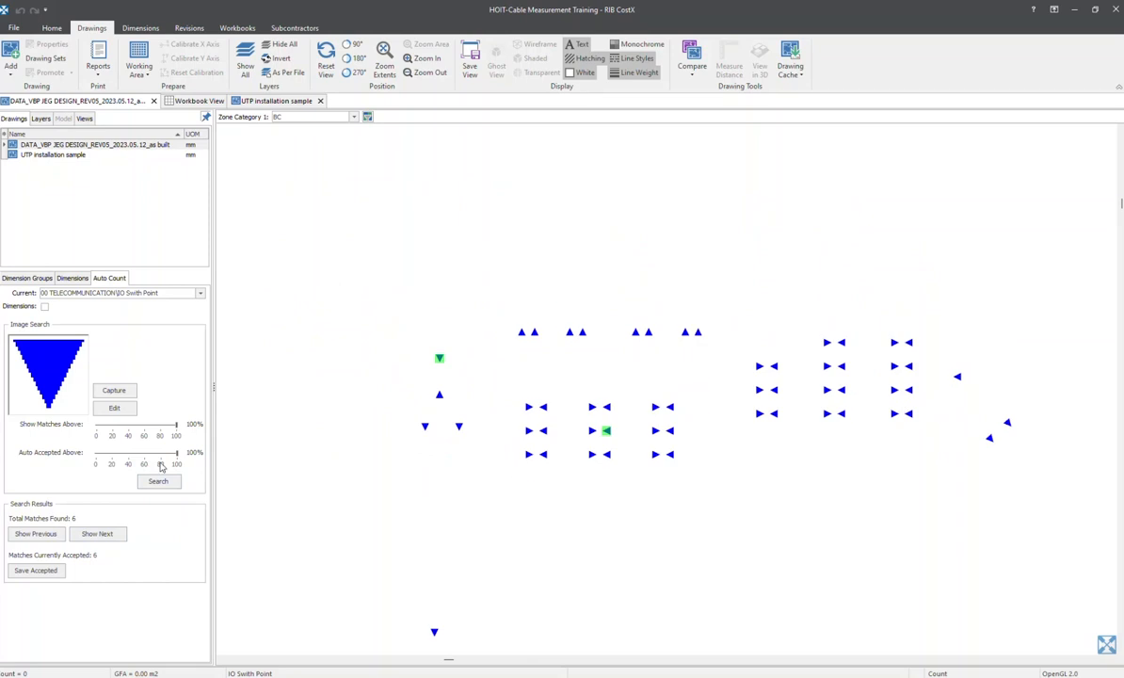
{"action": "scroll", "coordinate": [613, 350], "scroll_direction": "down", "scroll_amount": 2}
{"action": "middle_click_drag", "start_coordinate": [613, 452], "coordinate": [597, 246]}
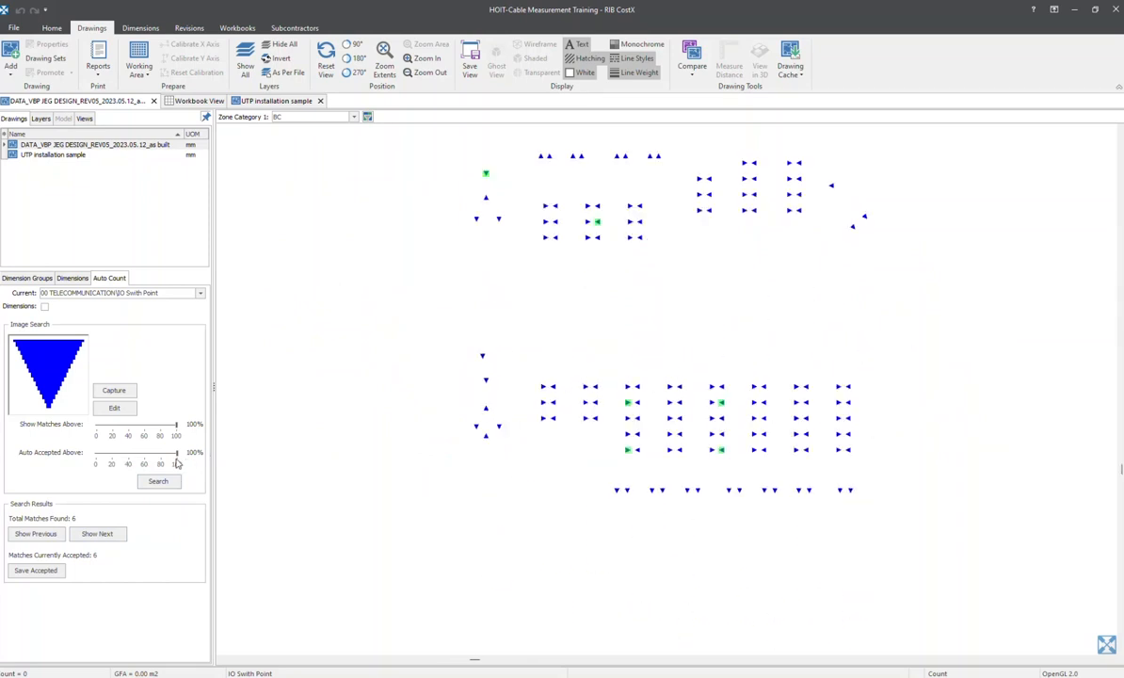
{"action": "left_click_drag", "start_coordinate": [176, 455], "coordinate": [171, 455]}
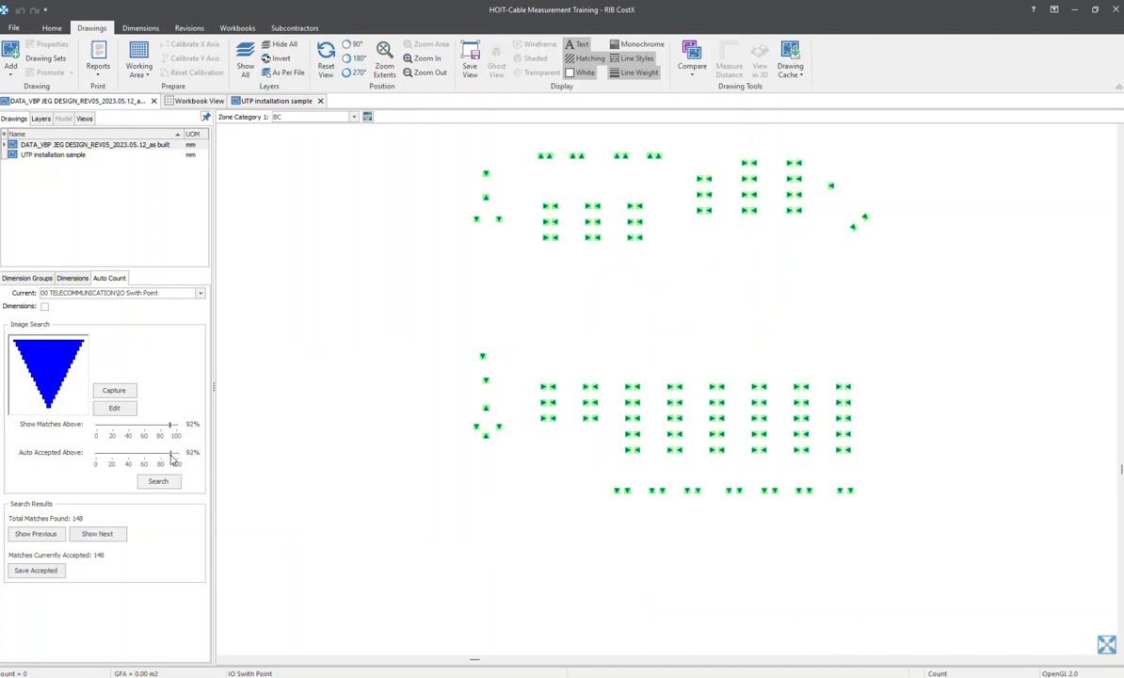
Check the highlighted matches across the upper and lower outlet groups and at the isolated outlet
{"action": "scroll", "coordinate": [605, 390], "scroll_direction": "down", "scroll_amount": 3}
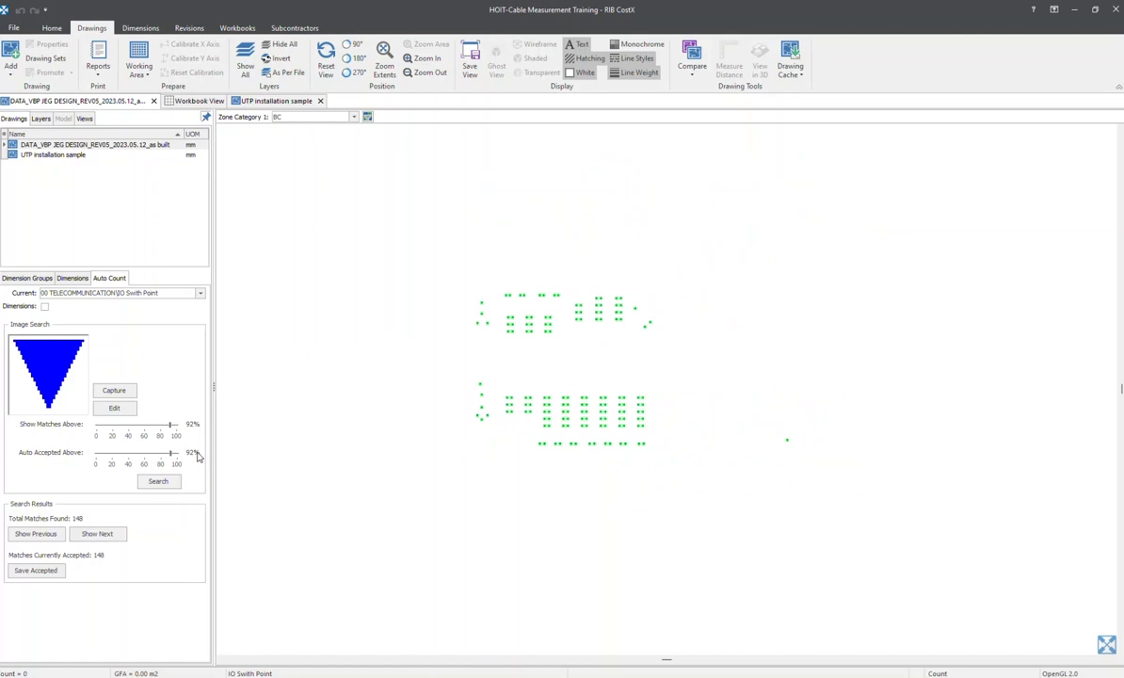
{"action": "scroll", "coordinate": [280, 419], "scroll_direction": "up", "scroll_amount": 2}
{"action": "middle_click_drag", "start_coordinate": [923, 253], "coordinate": [477, 312]}
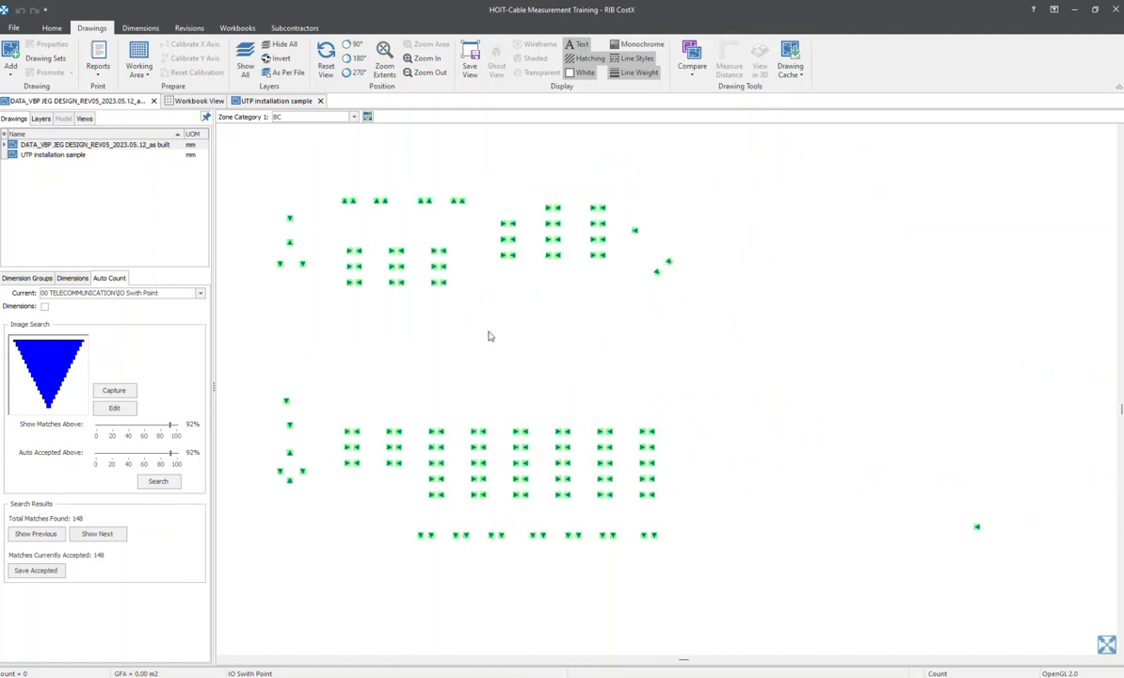
{"action": "mouse_move", "coordinate": [645, 361]}
{"action": "middle_mouse_down"}
{"action": "mouse_move", "coordinate": [647, 328]}
{"action": "mouse_move", "coordinate": [561, 285]}
{"action": "mouse_move", "coordinate": [701, 293]}
{"action": "middle_mouse_up"}
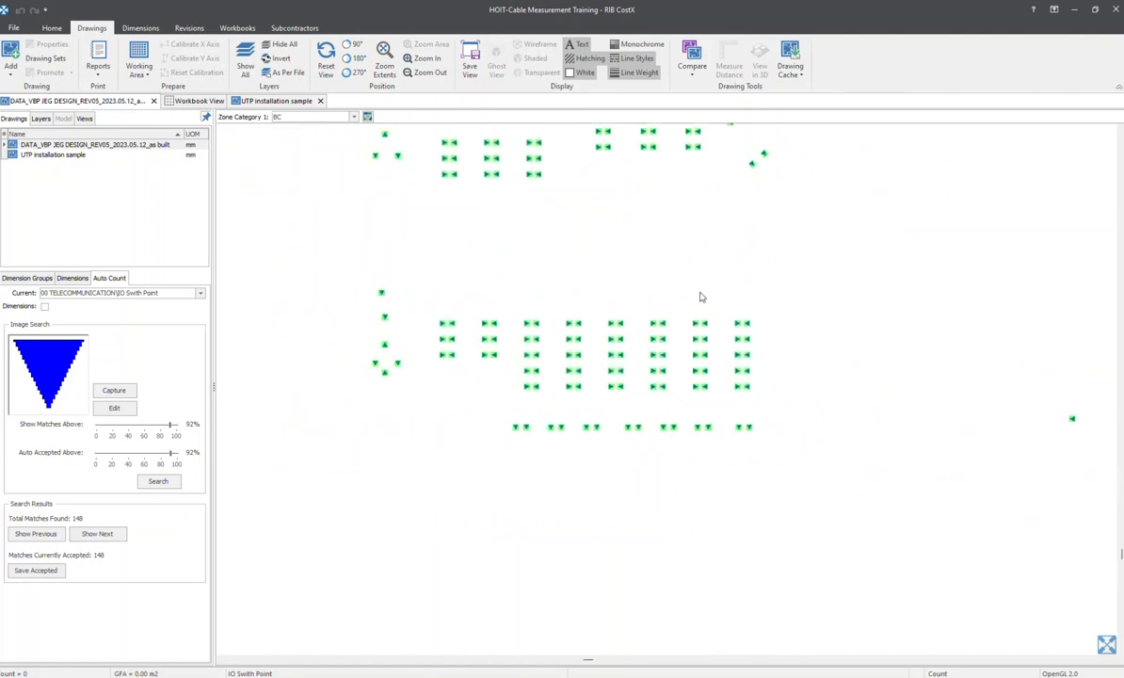
{"action": "scroll", "coordinate": [347, 358], "scroll_direction": "up", "scroll_amount": 1}
{"action": "scroll", "coordinate": [346, 360], "scroll_direction": "up", "scroll_amount": 2}
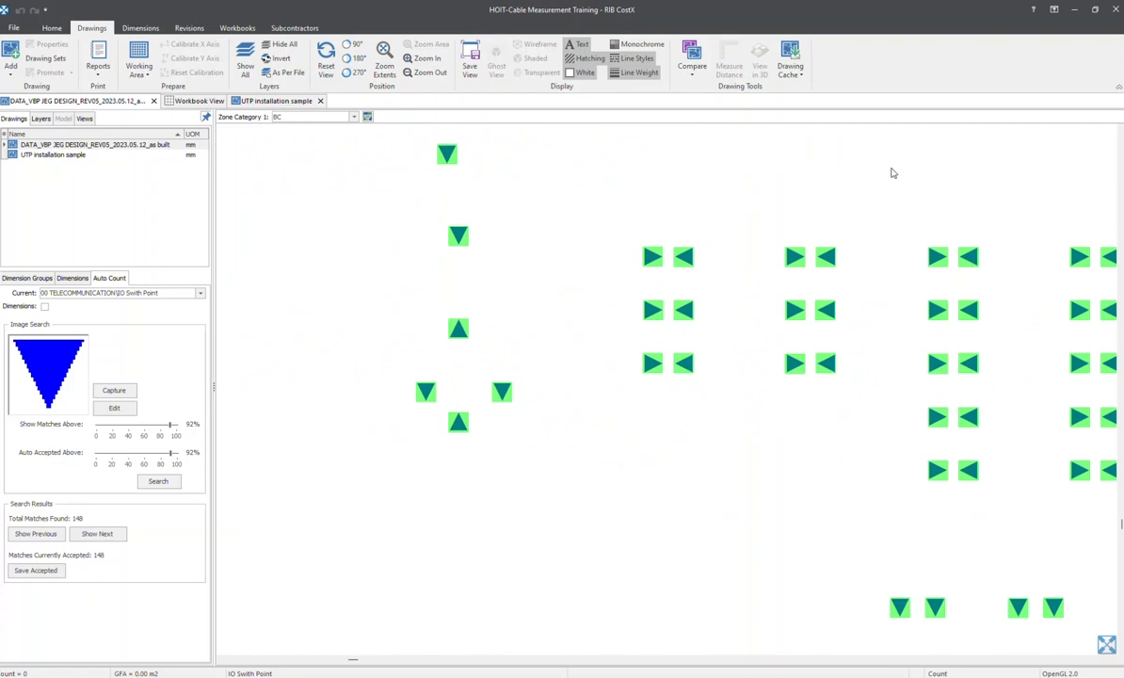
{"action": "scroll", "coordinate": [476, 367], "scroll_direction": "down", "scroll_amount": 4}
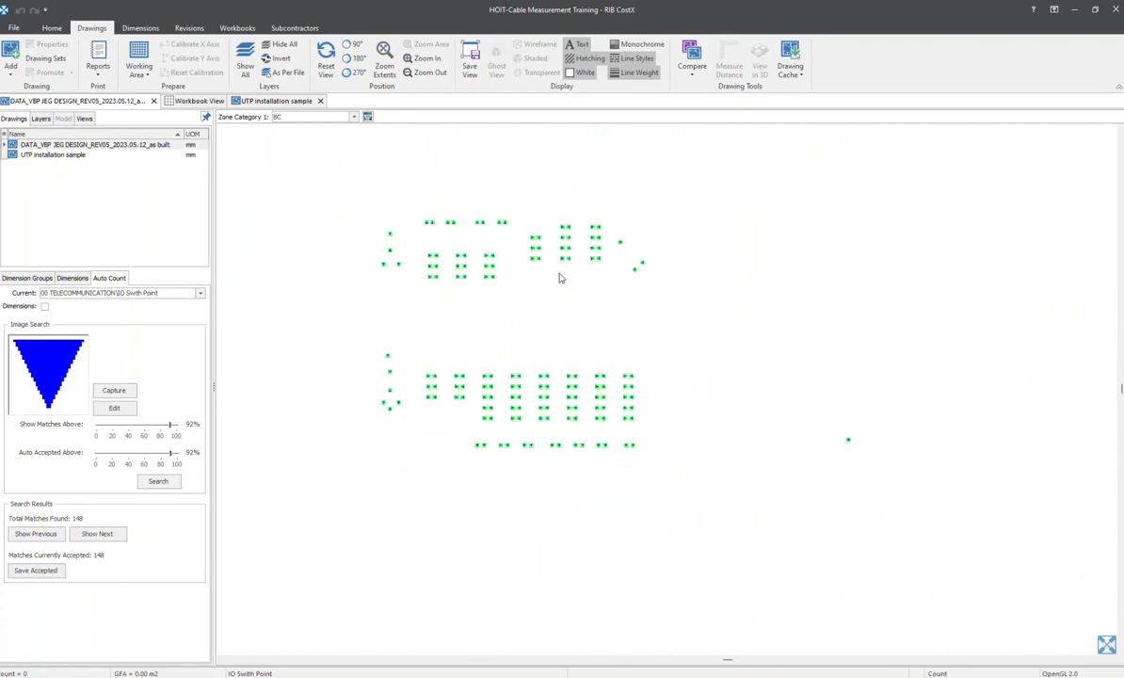
{"action": "scroll", "coordinate": [528, 311], "scroll_direction": "up", "scroll_amount": 2}
{"action": "scroll", "coordinate": [643, 288], "scroll_direction": "up", "scroll_amount": 1}
{"action": "scroll", "coordinate": [643, 289], "scroll_direction": "down", "scroll_amount": 1}
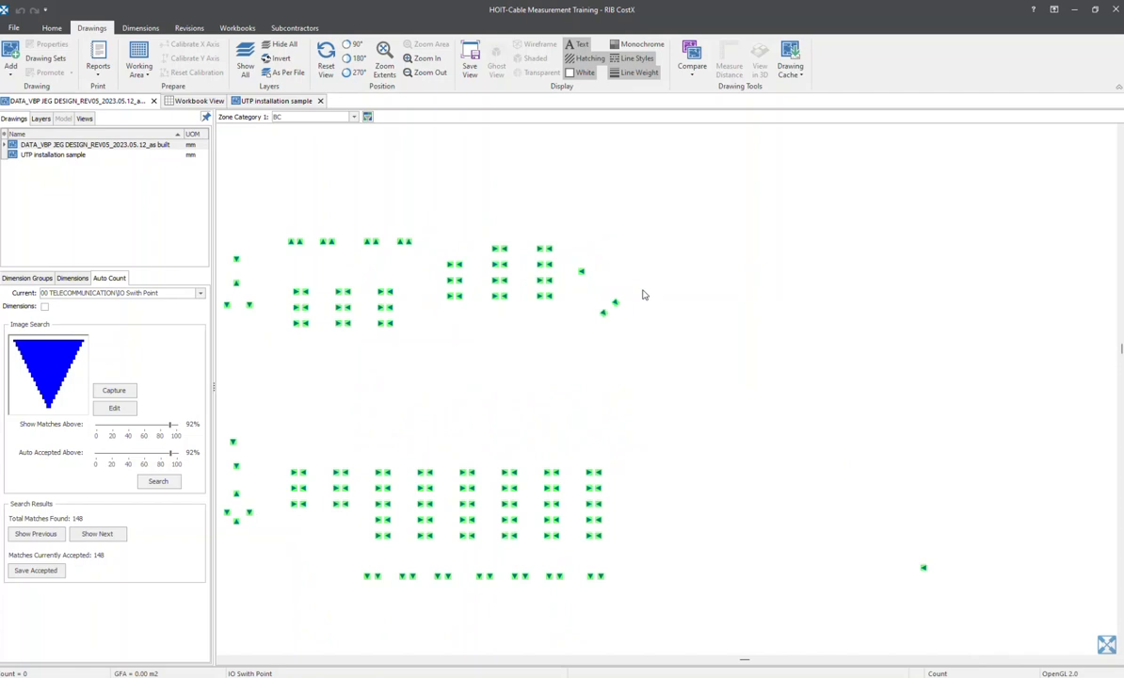
{"action": "middle_click_drag", "start_coordinate": [531, 453], "coordinate": [620, 328]}
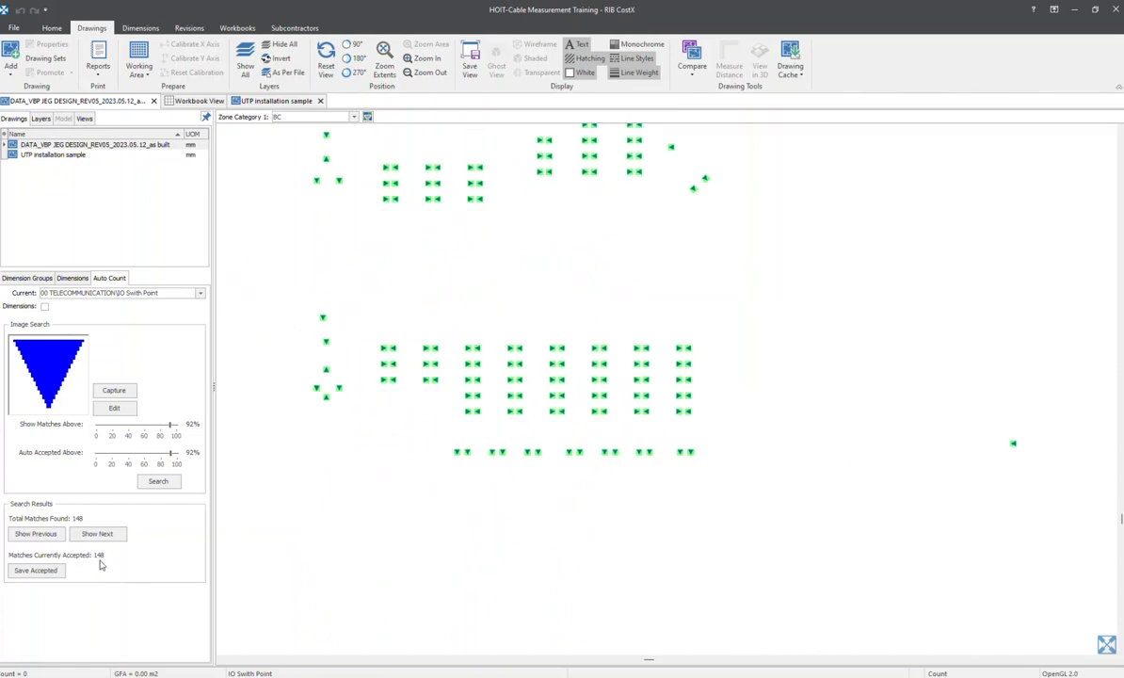
Save the accepted matches to IO Swith Point and review the counted points from the dimension groups list
{"action": "left_click", "coordinate": [38, 571]}
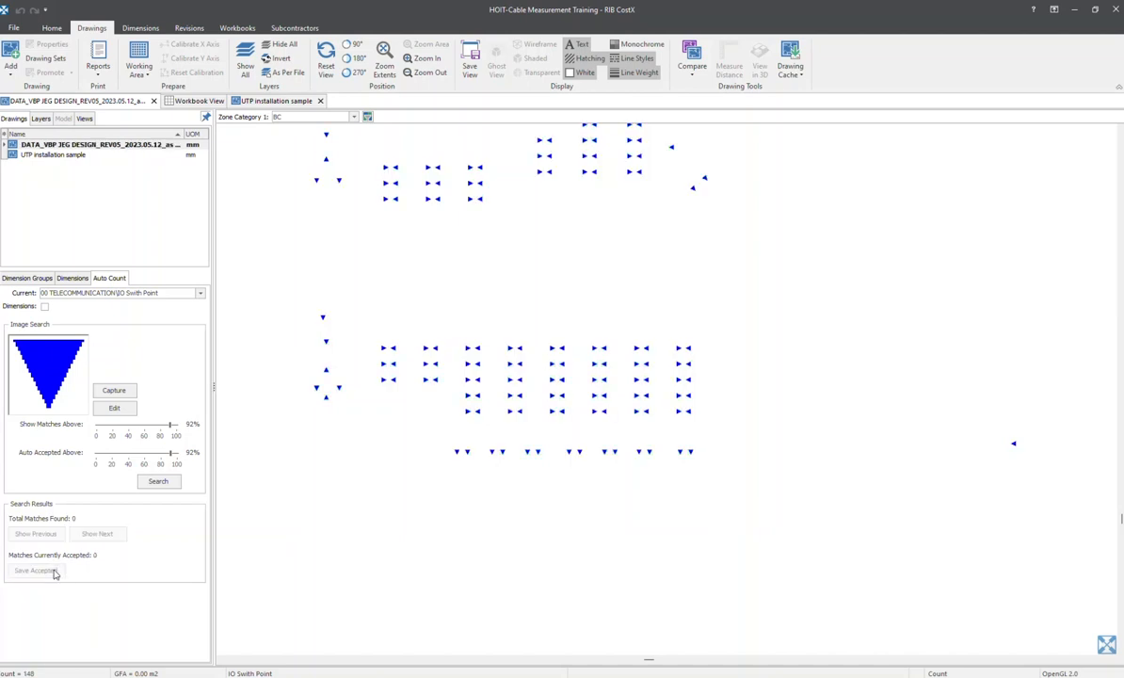
{"action": "left_click", "coordinate": [13, 279]}
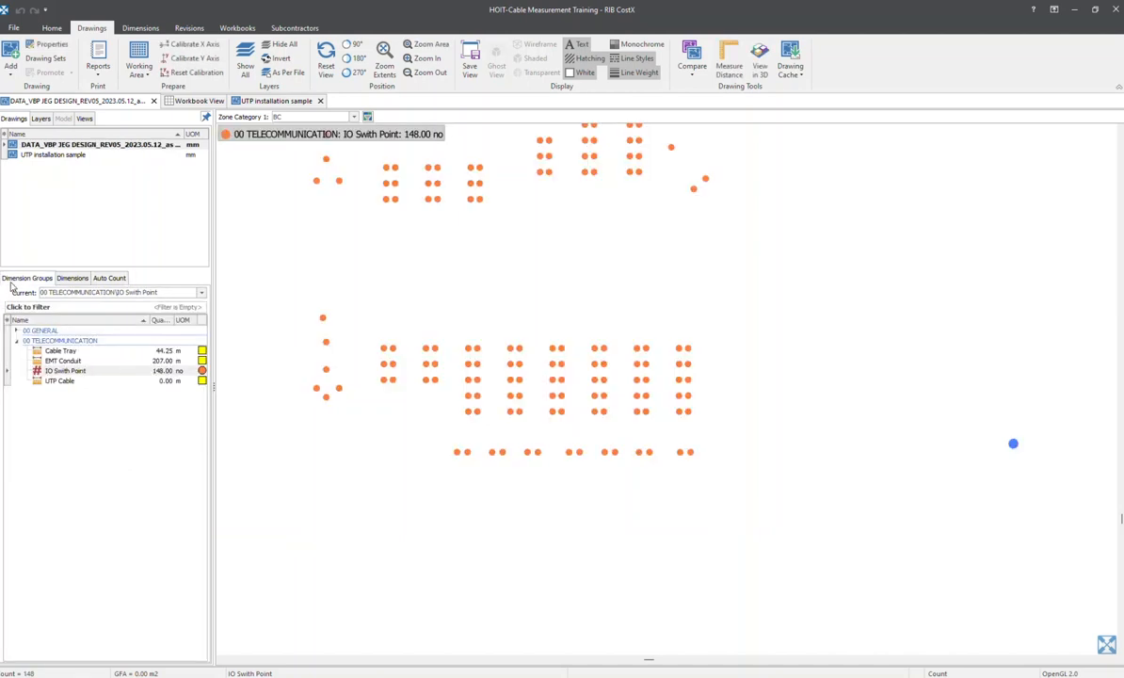
{"action": "middle_click_drag", "start_coordinate": [373, 302], "coordinate": [428, 358]}
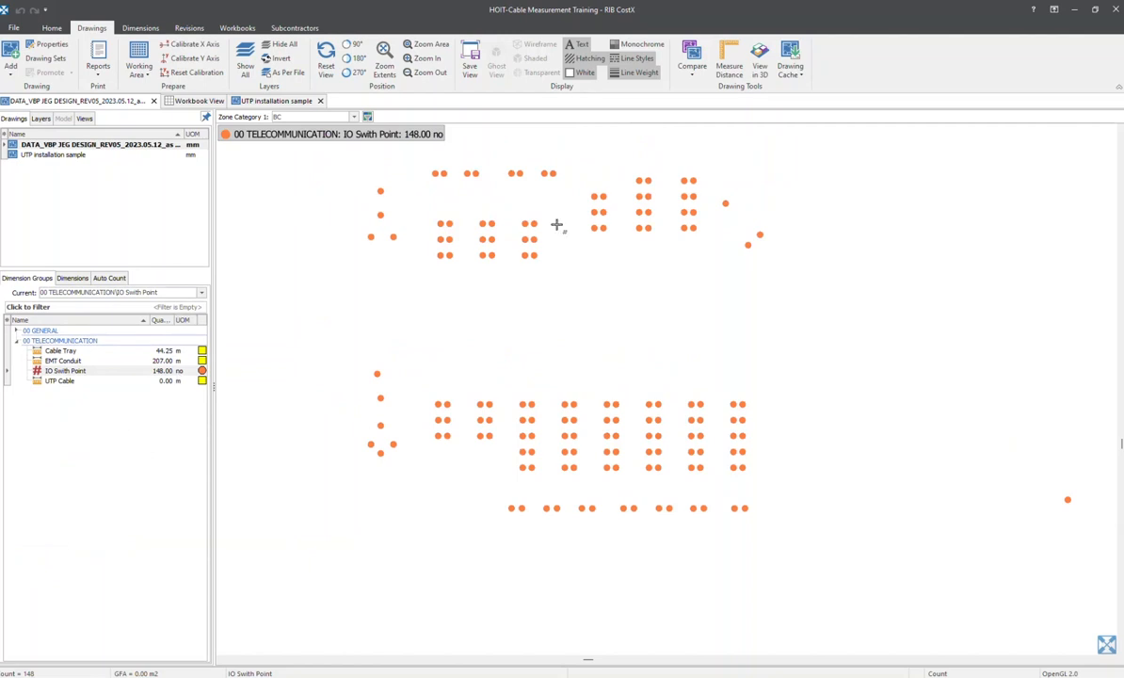
{"action": "middle_click_drag", "start_coordinate": [928, 384], "coordinate": [755, 404]}
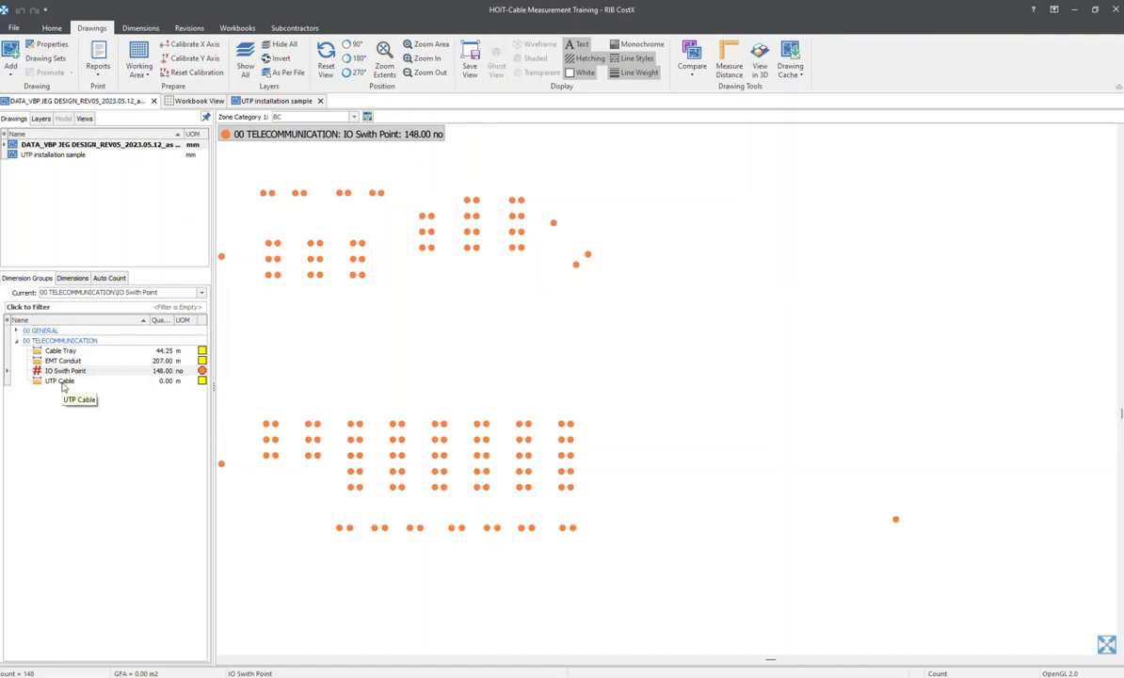
Open the UTP installation sample drawing and examine the red cable routes from the server rack to the IO outlets
{"action": "left_click", "coordinate": [71, 154]}
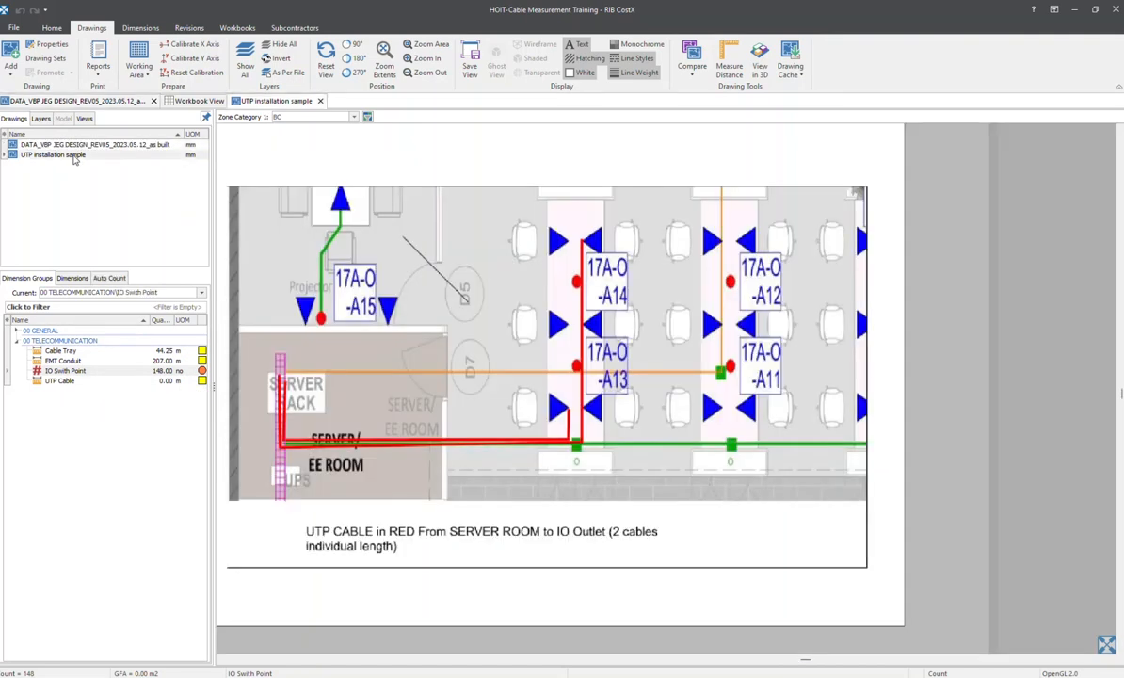
{"action": "middle_click_drag", "start_coordinate": [469, 369], "coordinate": [552, 349]}
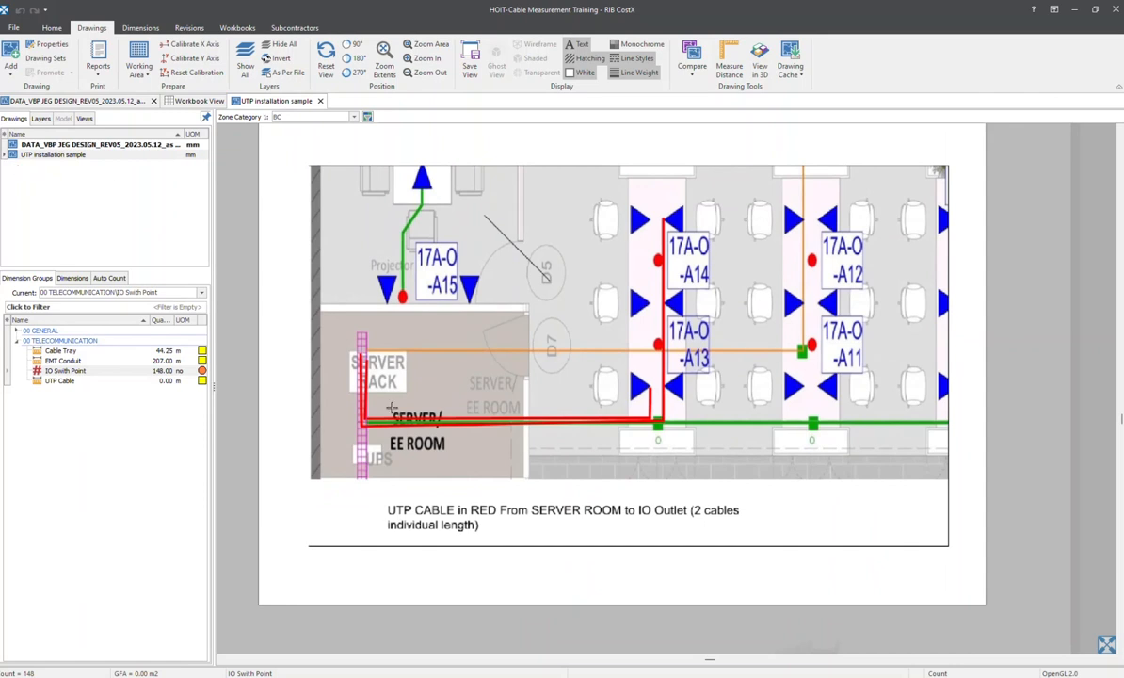
{"action": "scroll", "coordinate": [365, 379], "scroll_direction": "up", "scroll_amount": 3}
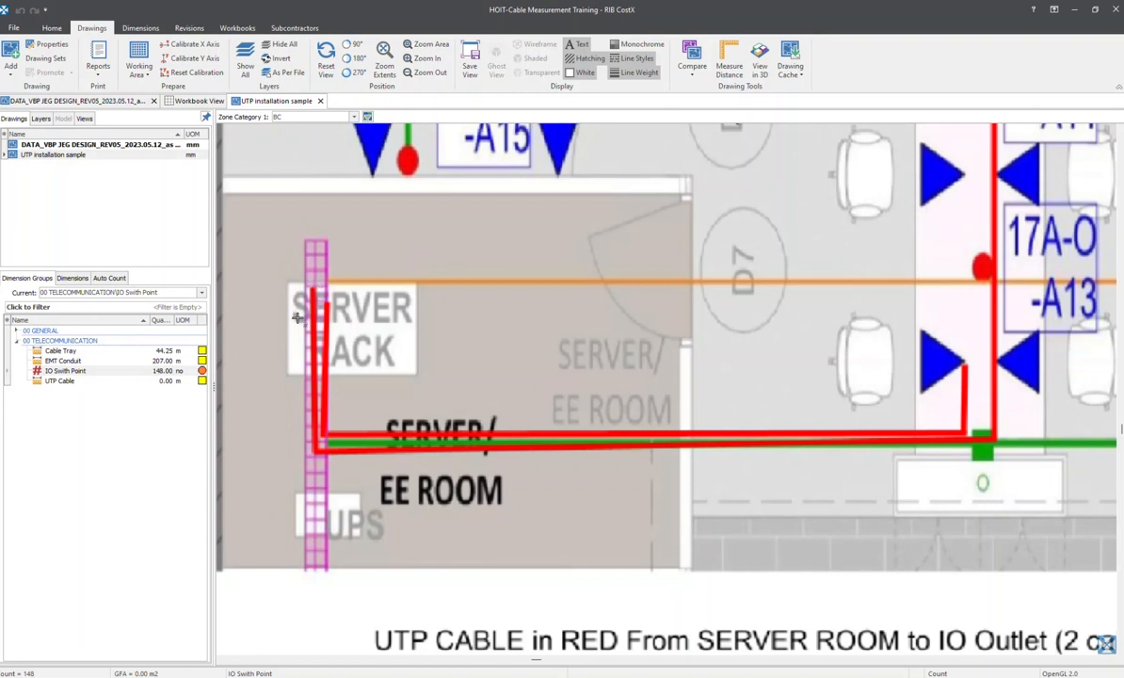
{"action": "middle_click_drag", "start_coordinate": [895, 328], "coordinate": [603, 276]}
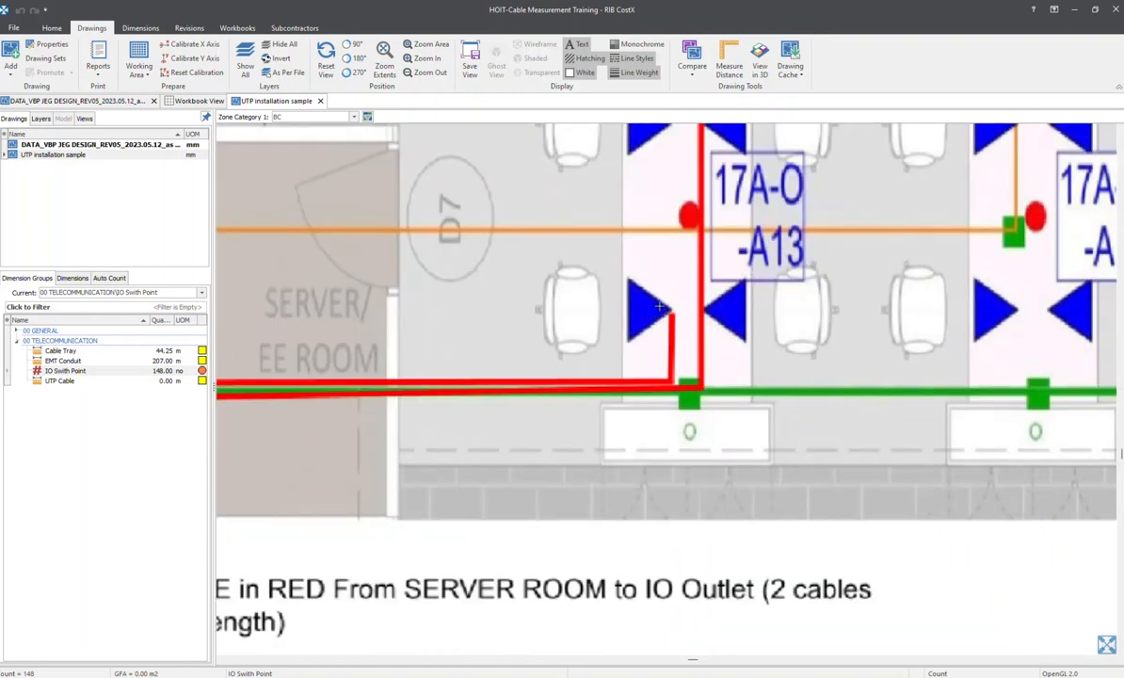
{"action": "middle_click_drag", "start_coordinate": [503, 370], "coordinate": [641, 325]}
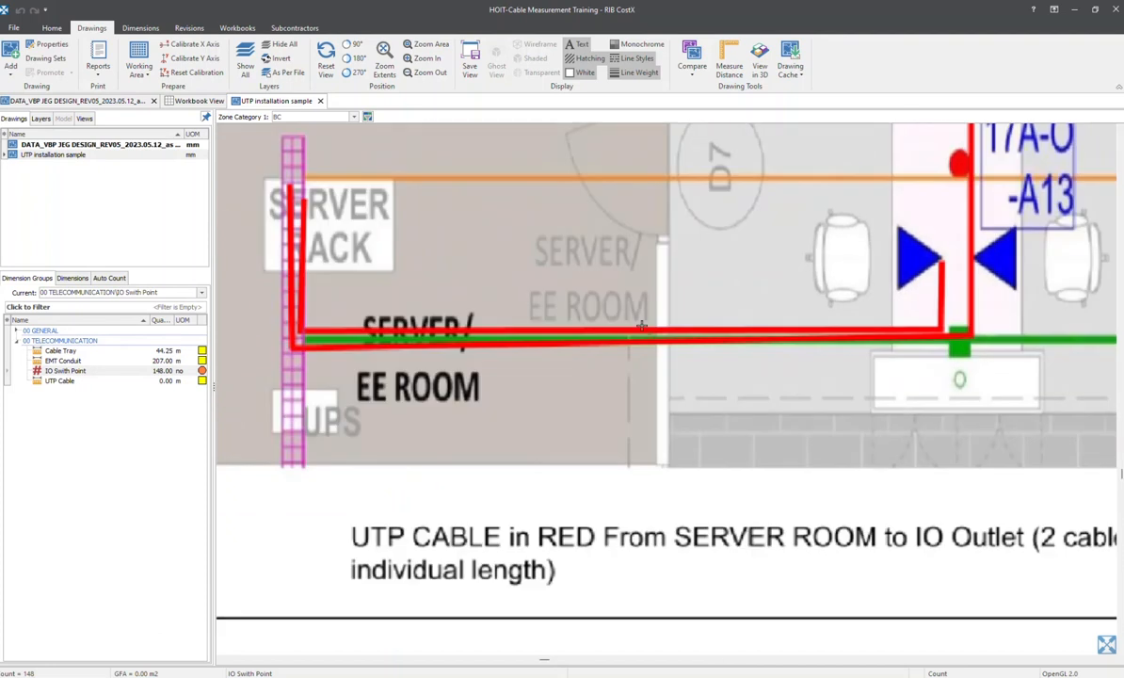
Make UTP Cable the current dimension group and bring up the dimensioning tools for the sample drawing
{"action": "left_click", "coordinate": [58, 380]}
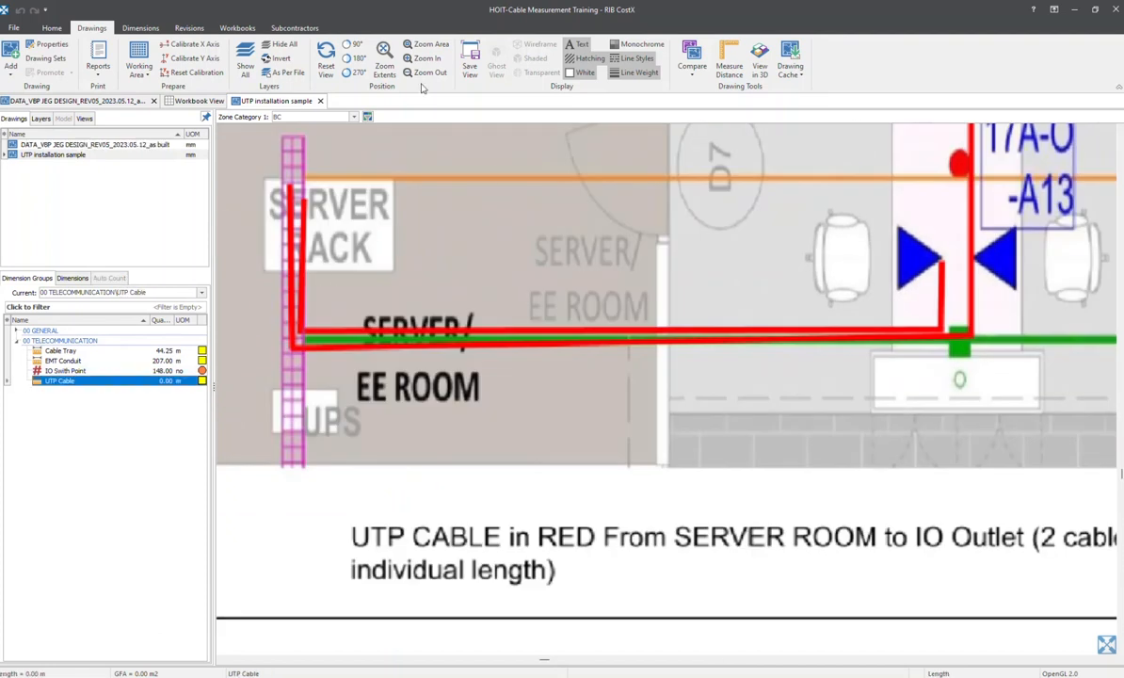
{"action": "scroll", "coordinate": [527, 278], "scroll_direction": "down", "scroll_amount": 3}
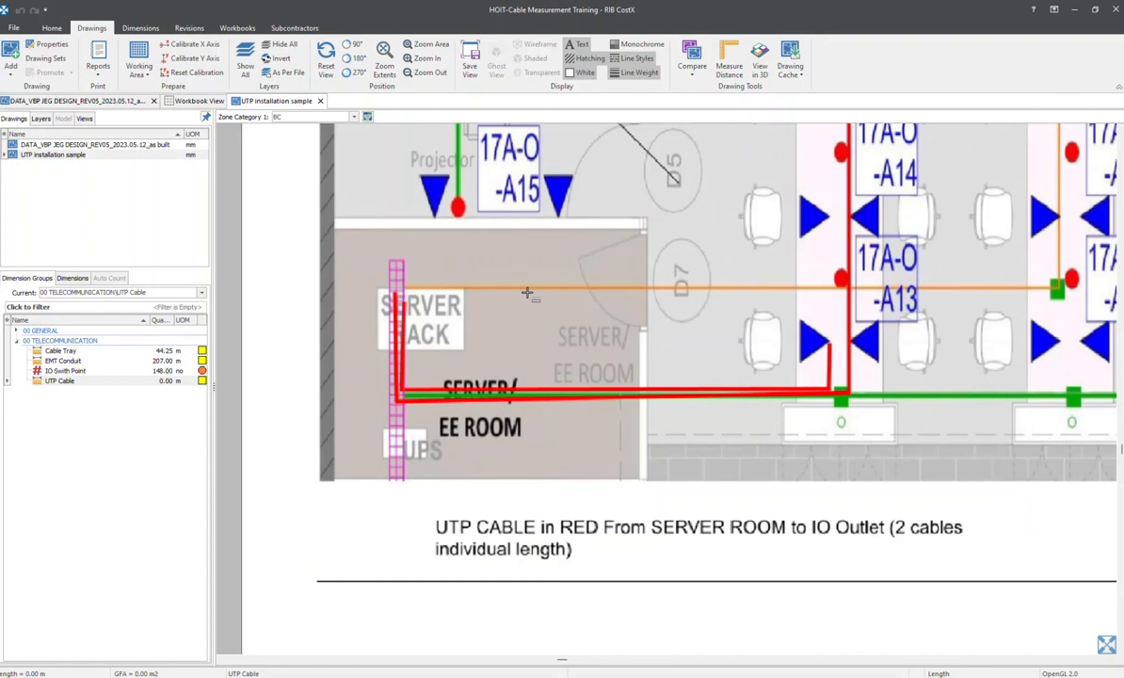
{"action": "middle_click_drag", "start_coordinate": [549, 190], "coordinate": [527, 249]}
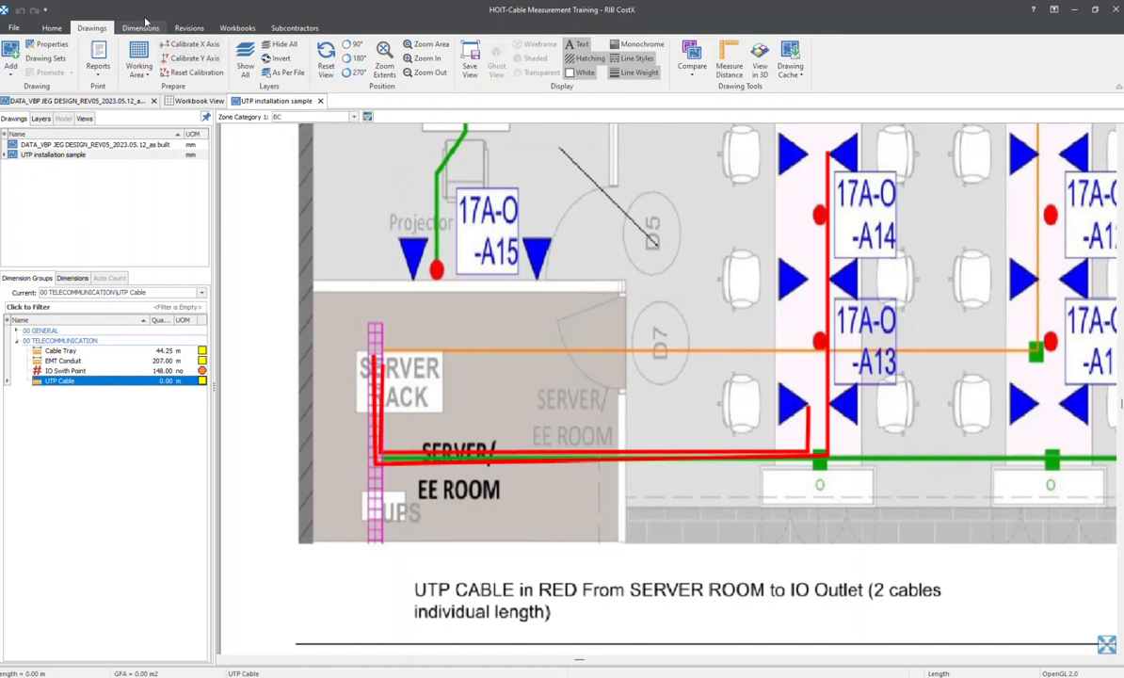
{"action": "left_click", "coordinate": [139, 27]}
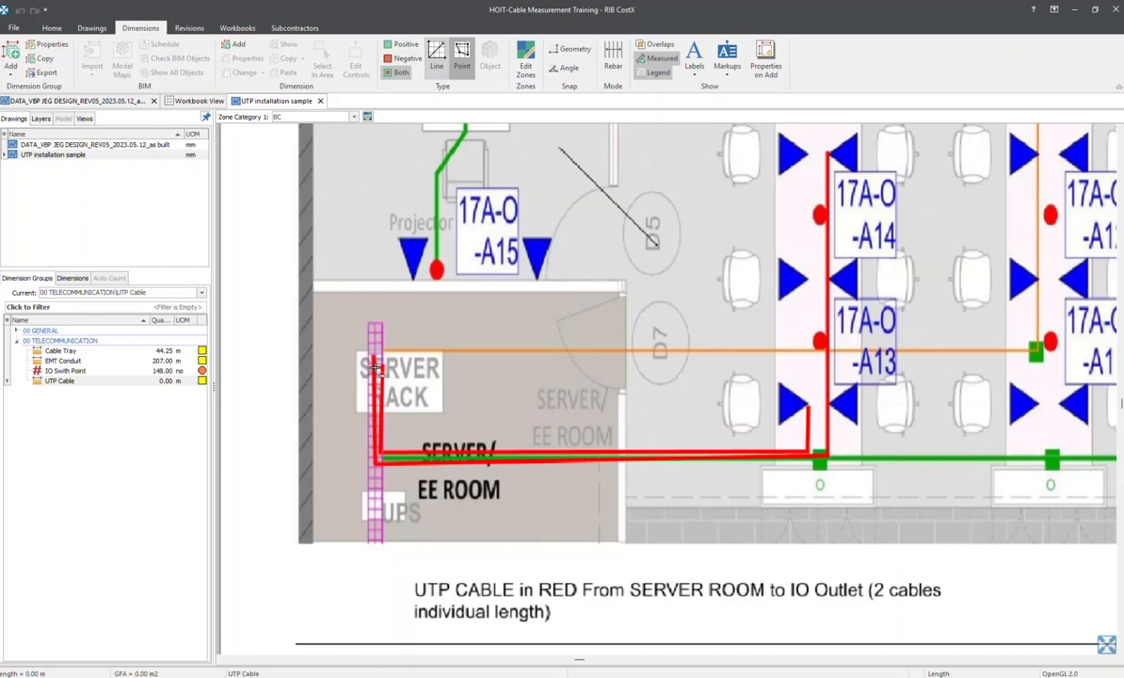
Try to measure the outer red UTP cable from its upper end at the server rack down to its corner
{"action": "middle_click_drag", "start_coordinate": [795, 395], "coordinate": [688, 474]}
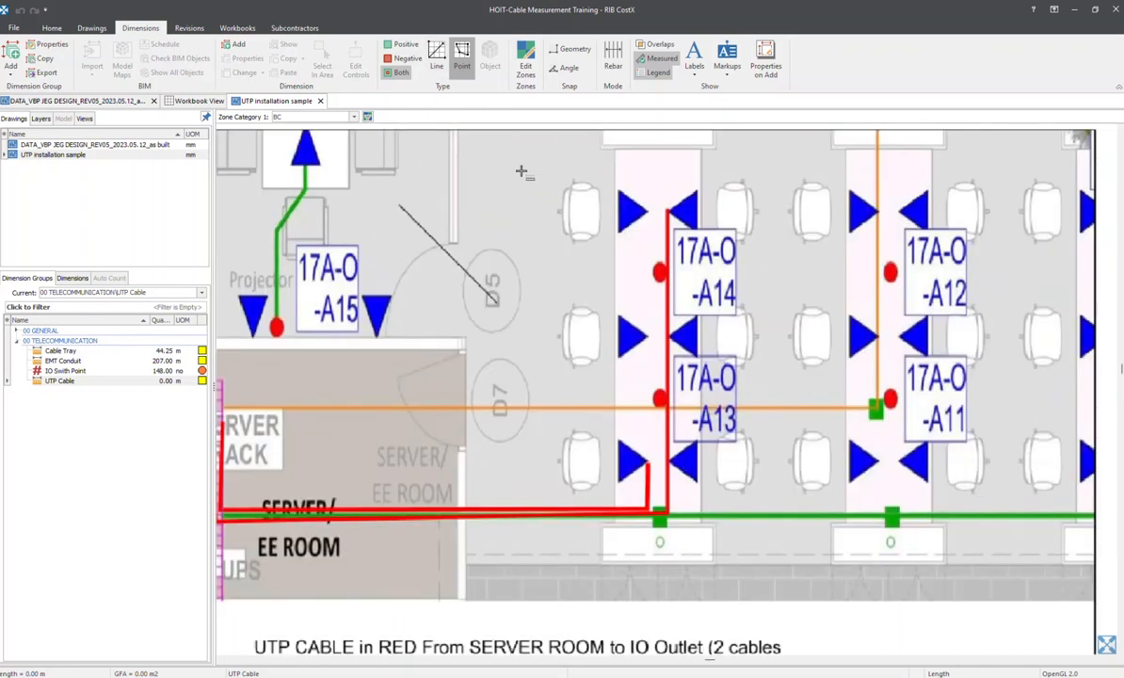
{"action": "middle_click_drag", "start_coordinate": [430, 386], "coordinate": [721, 341]}
{"action": "scroll", "coordinate": [490, 395], "scroll_direction": "up", "scroll_amount": 3}
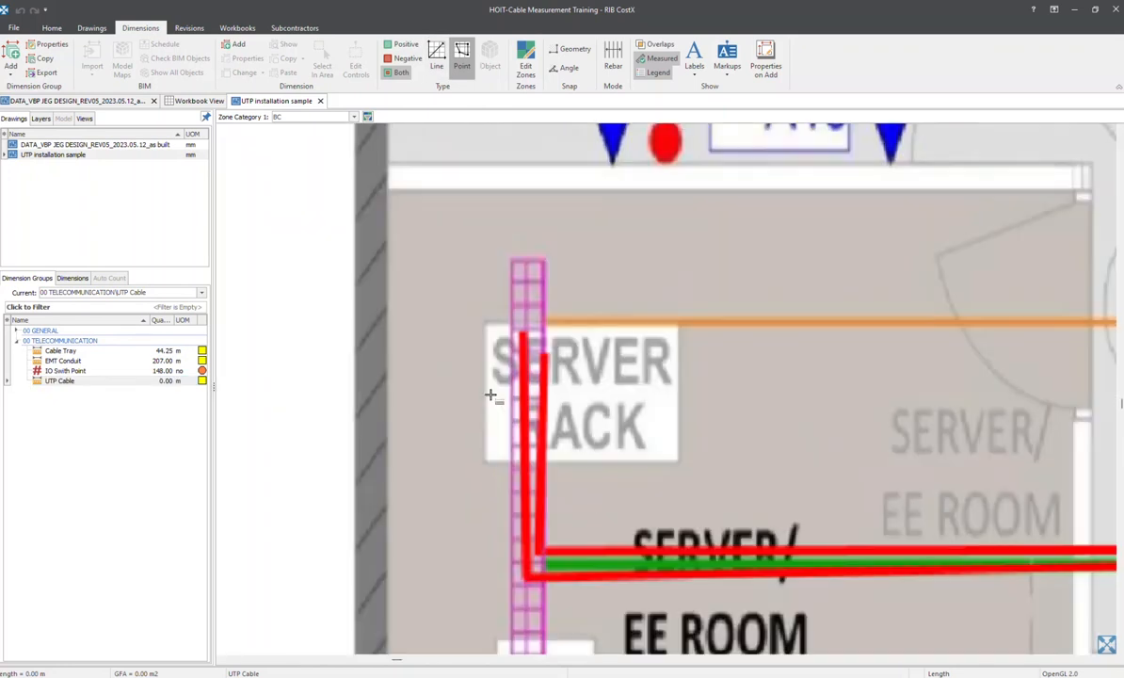
{"action": "scroll", "coordinate": [525, 335], "scroll_direction": "up", "scroll_amount": 4}
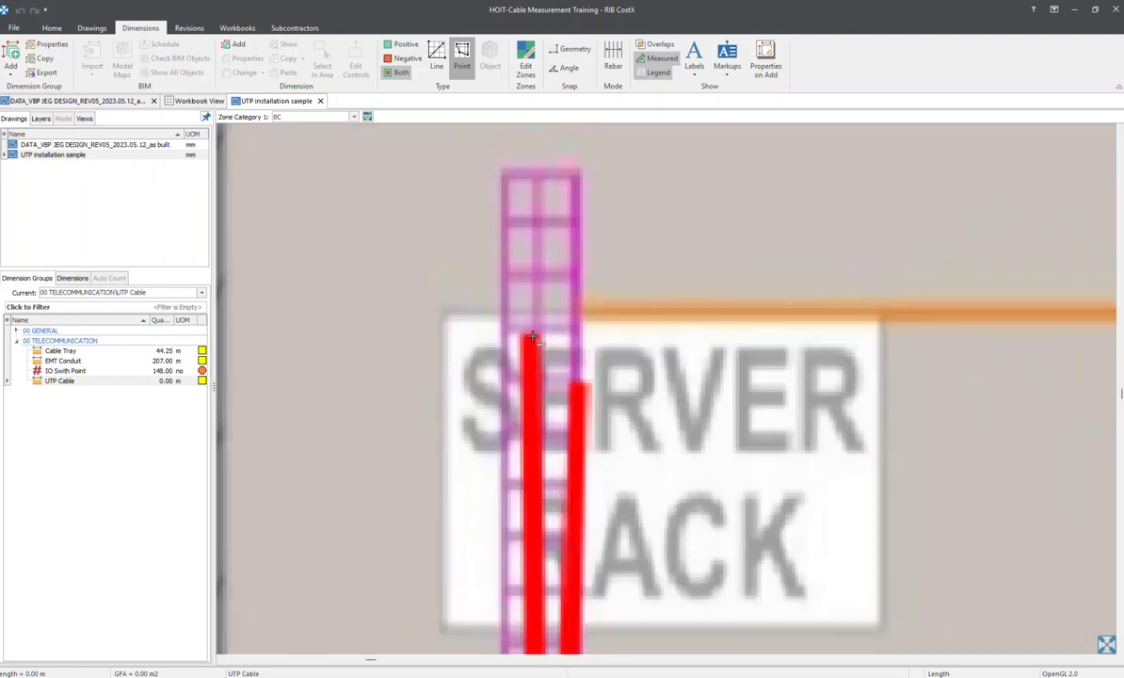
{"action": "left_click", "coordinate": [530, 335]}
{"action": "scroll", "coordinate": [522, 414], "scroll_direction": "down", "scroll_amount": 5}
{"action": "scroll", "coordinate": [501, 429], "scroll_direction": "up", "scroll_amount": 5}
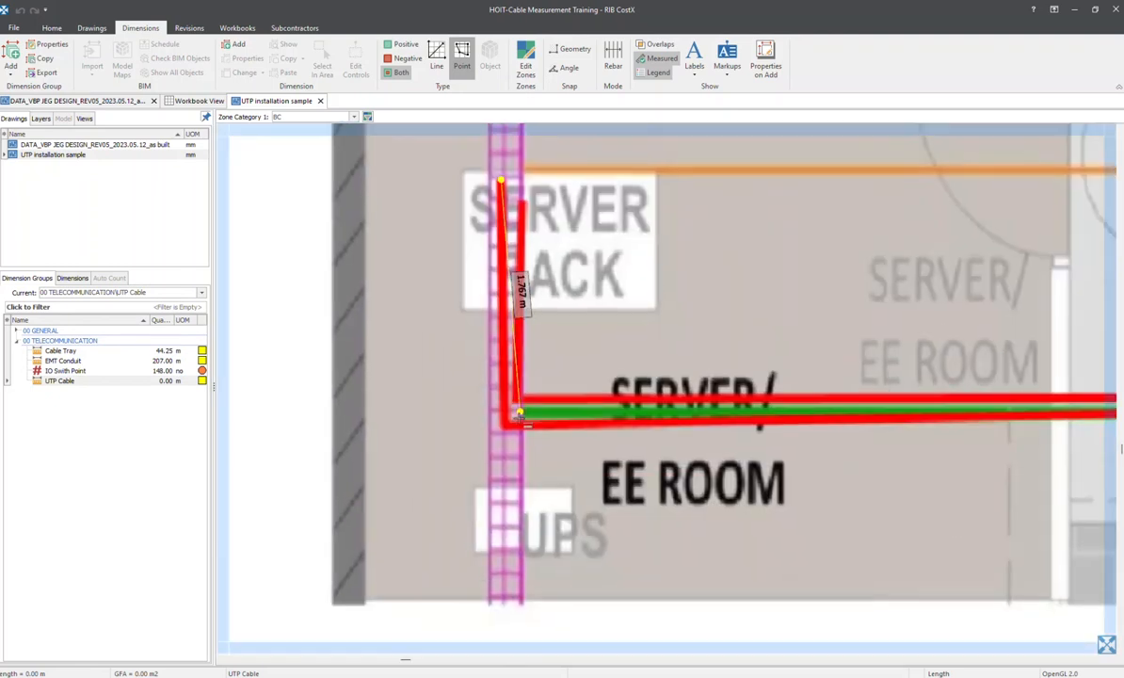
{"action": "double_click", "coordinate": [502, 430]}
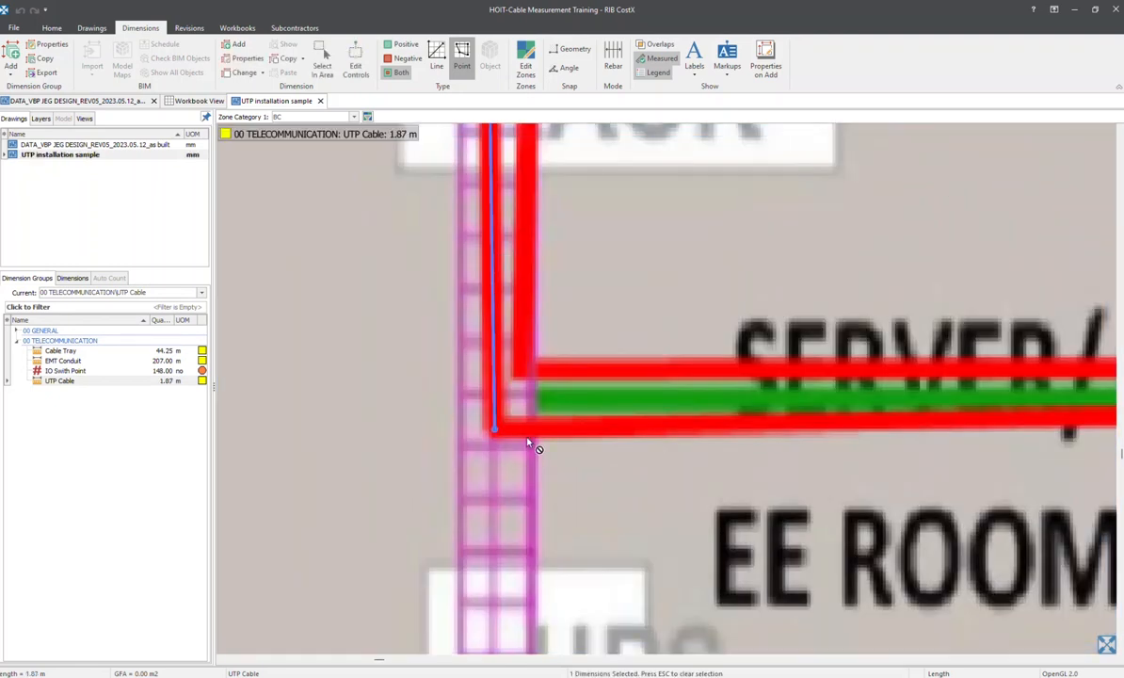
Clear the selection and delete the UTP cable length just measured along the server rack's cable tray
{"action": "scroll", "coordinate": [508, 433], "scroll_direction": "up", "scroll_amount": 6}
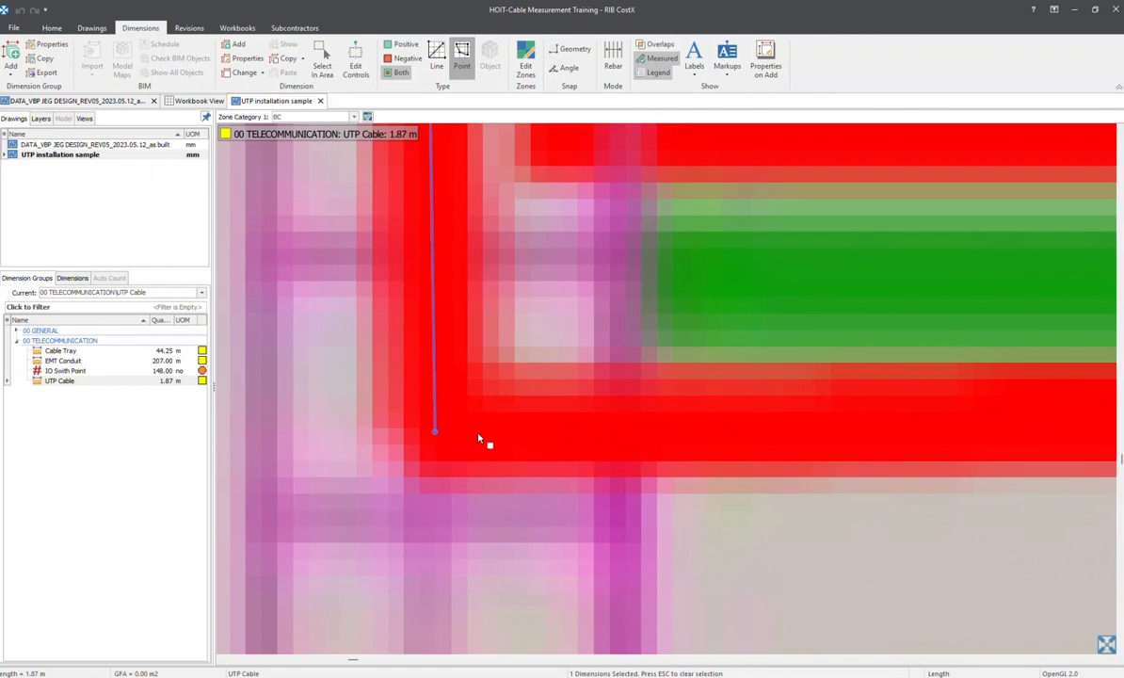
{"action": "scroll", "coordinate": [468, 434], "scroll_direction": "up", "scroll_amount": 2}
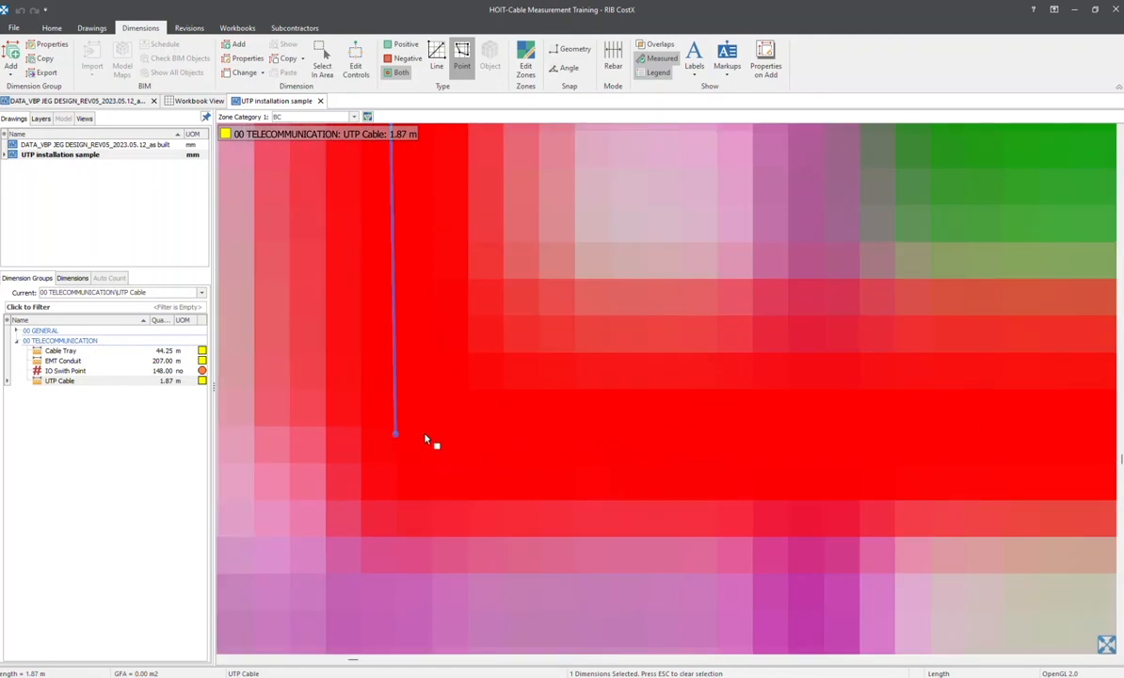
{"action": "scroll", "coordinate": [485, 444], "scroll_direction": "down", "scroll_amount": 2}
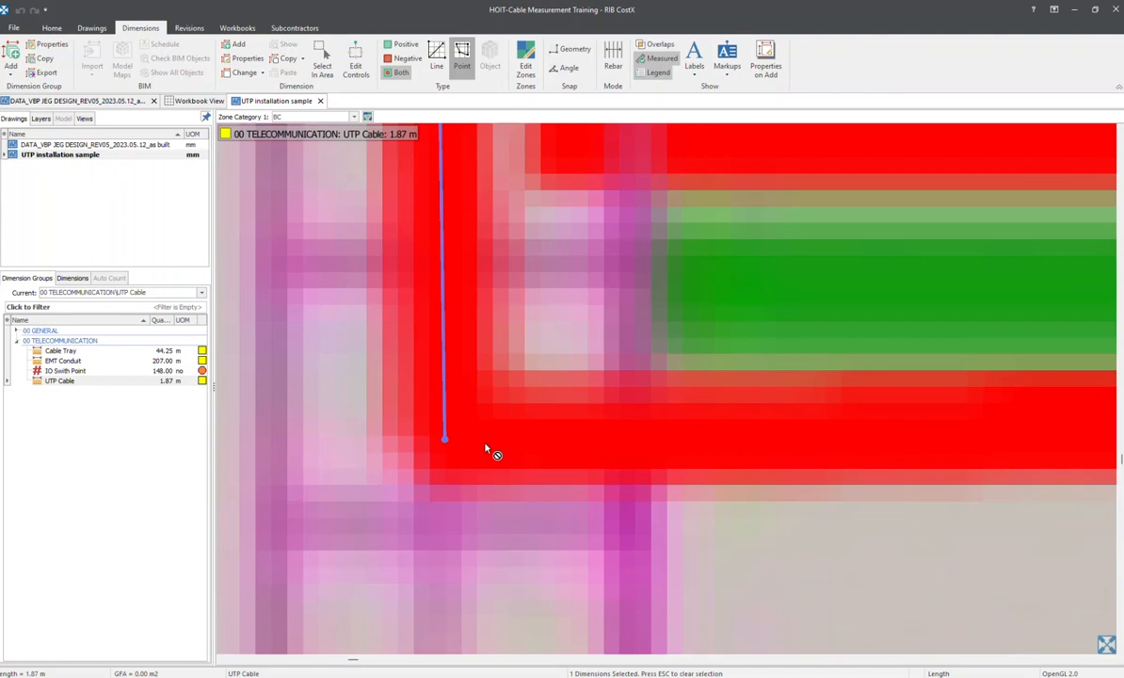
{"action": "key", "text": "Escape"}
{"action": "scroll", "coordinate": [467, 445], "scroll_direction": "up", "scroll_amount": 2}
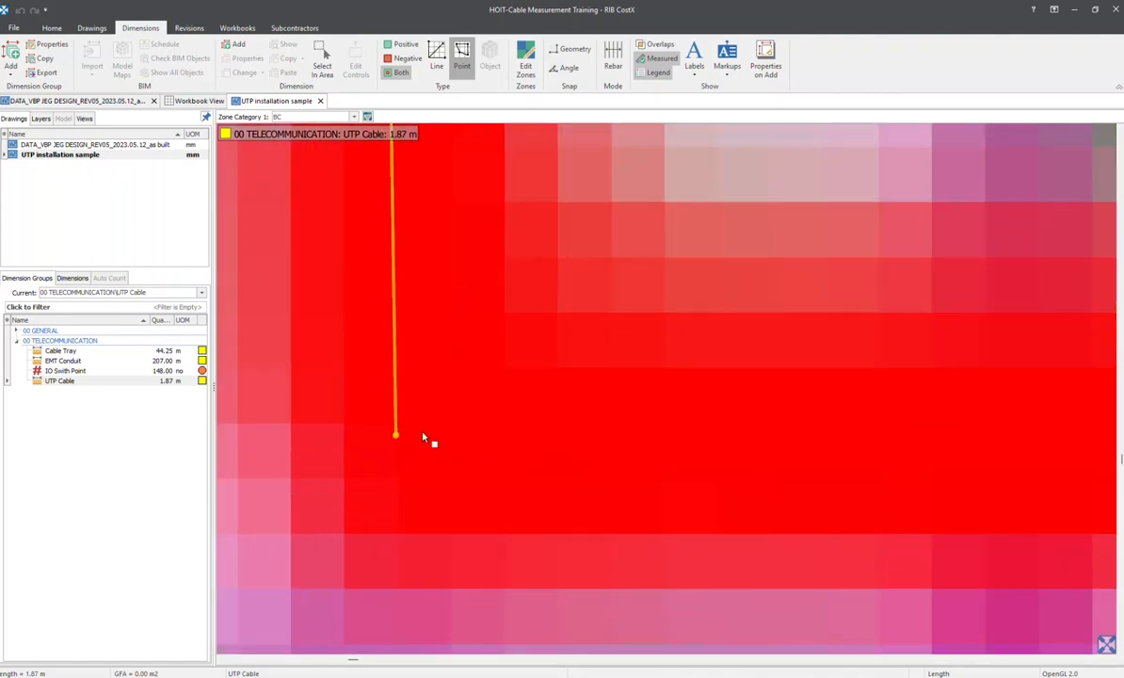
{"action": "left_click", "coordinate": [436, 435]}
{"action": "key", "text": "Escape"}
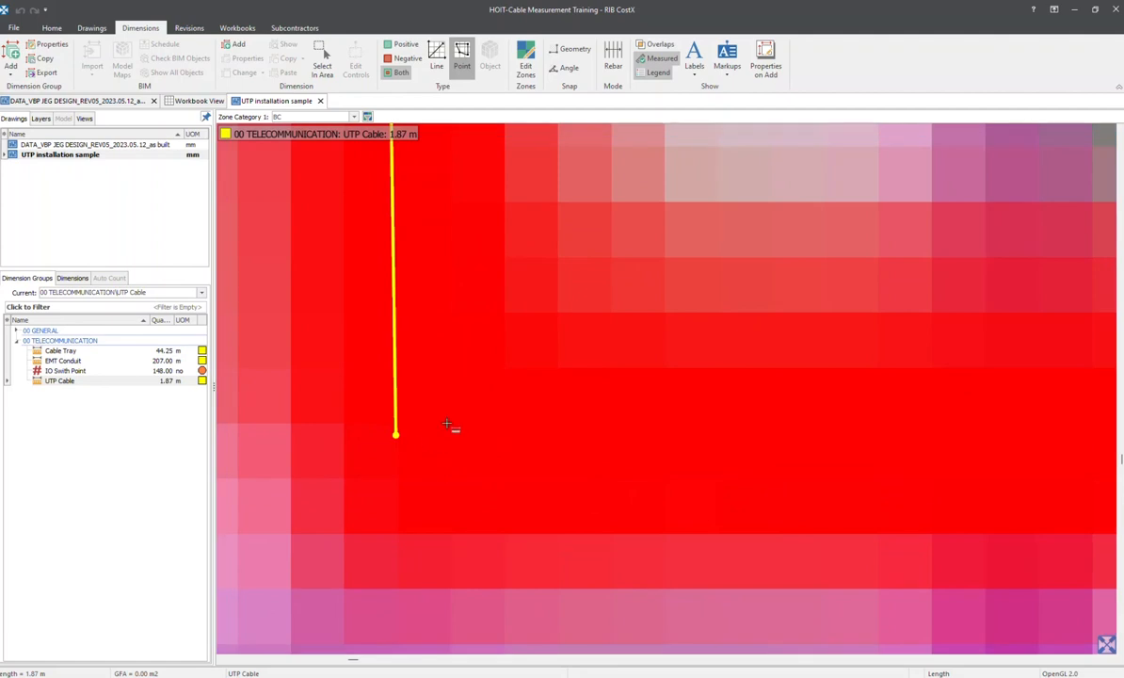
{"action": "key", "text": "Delete"}
{"action": "scroll", "coordinate": [447, 429], "scroll_direction": "down", "scroll_amount": 1}
{"action": "middle_click_drag", "start_coordinate": [447, 428], "coordinate": [497, 567]}
{"action": "scroll", "coordinate": [487, 373], "scroll_direction": "down", "scroll_amount": 5}
{"action": "middle_click_drag", "start_coordinate": [491, 369], "coordinate": [505, 542]}
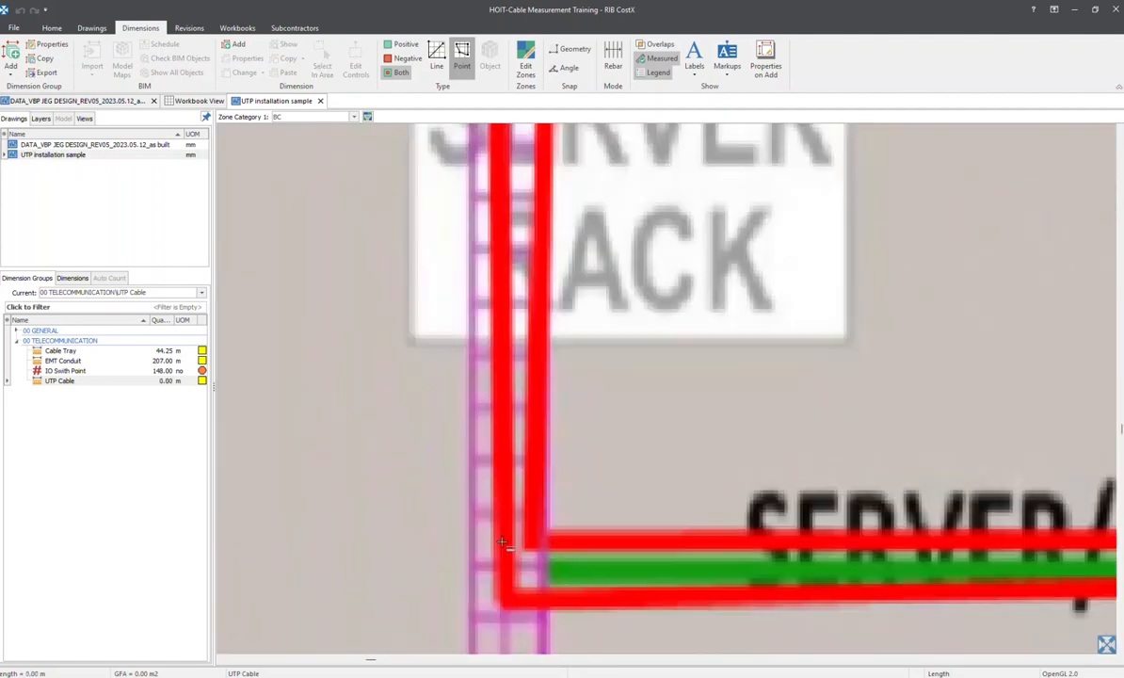
{"action": "scroll", "coordinate": [510, 402], "scroll_direction": "down", "scroll_amount": 2}
{"action": "middle_click_drag", "start_coordinate": [510, 403], "coordinate": [502, 517]}
{"action": "scroll", "coordinate": [460, 73], "scroll_direction": "up", "scroll_amount": 1}
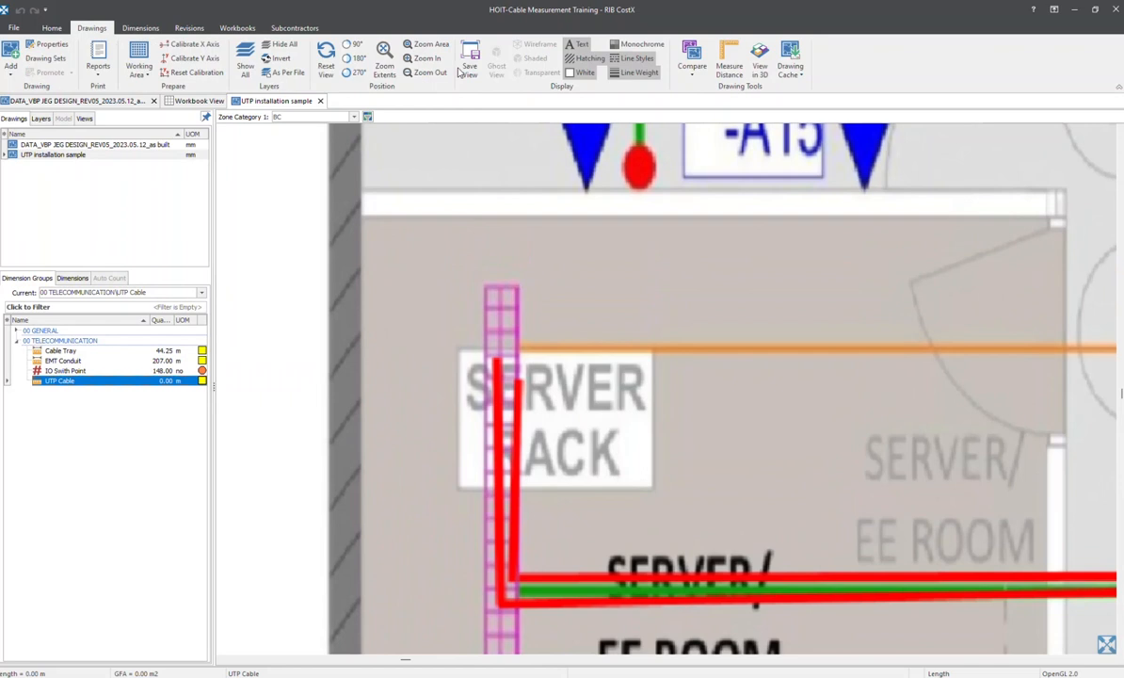
Start a new UTP Cable length at the outer red cable's upper end on the server rack and trace it down to its corner
{"action": "middle_click_drag", "start_coordinate": [487, 389], "coordinate": [486, 345]}
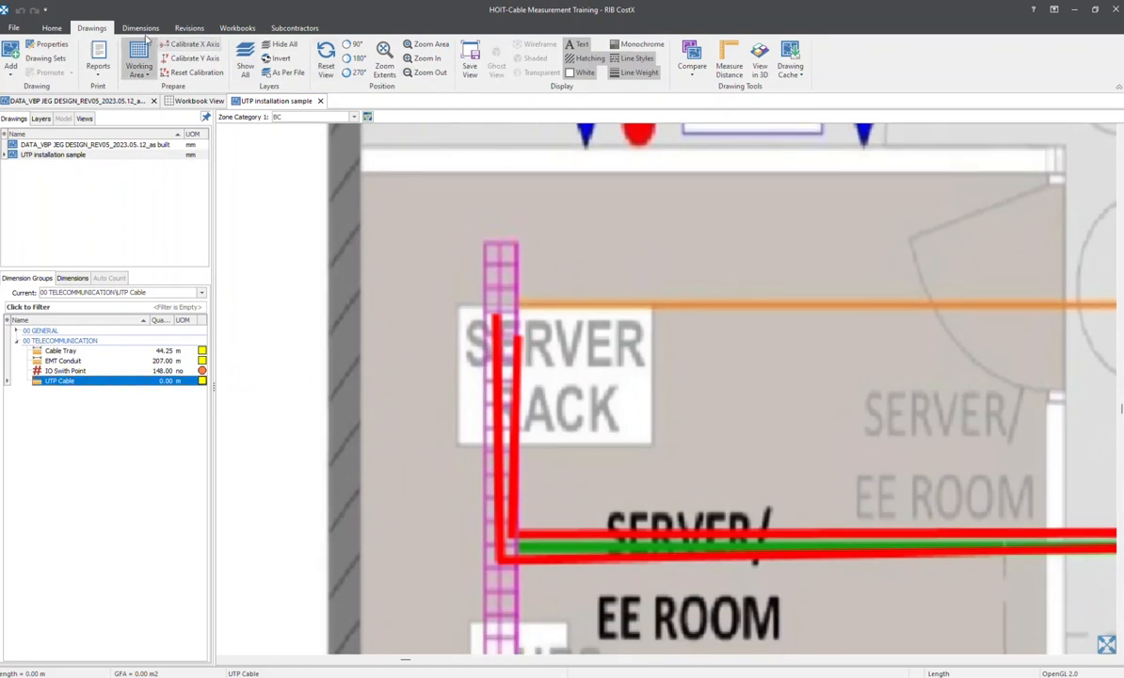
{"action": "left_click", "coordinate": [140, 28]}
{"action": "scroll", "coordinate": [485, 259], "scroll_direction": "up", "scroll_amount": 3}
{"action": "middle_click_drag", "start_coordinate": [496, 409], "coordinate": [504, 267]}
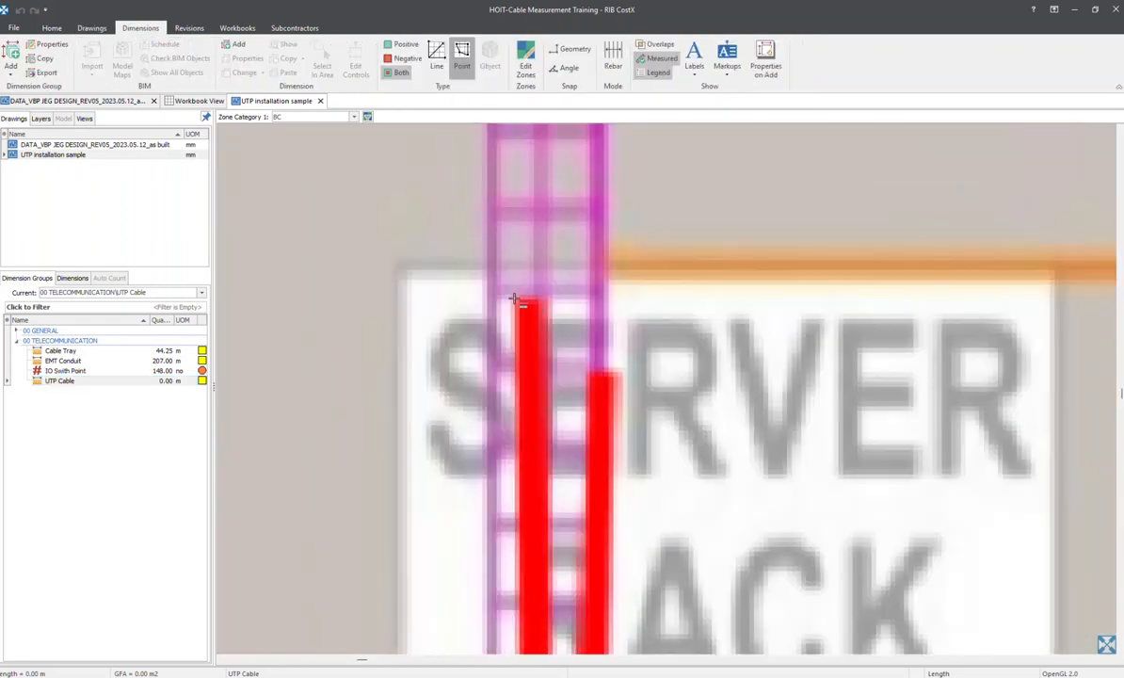
{"action": "left_click", "coordinate": [527, 301]}
{"action": "scroll", "coordinate": [509, 367], "scroll_direction": "down", "scroll_amount": 3}
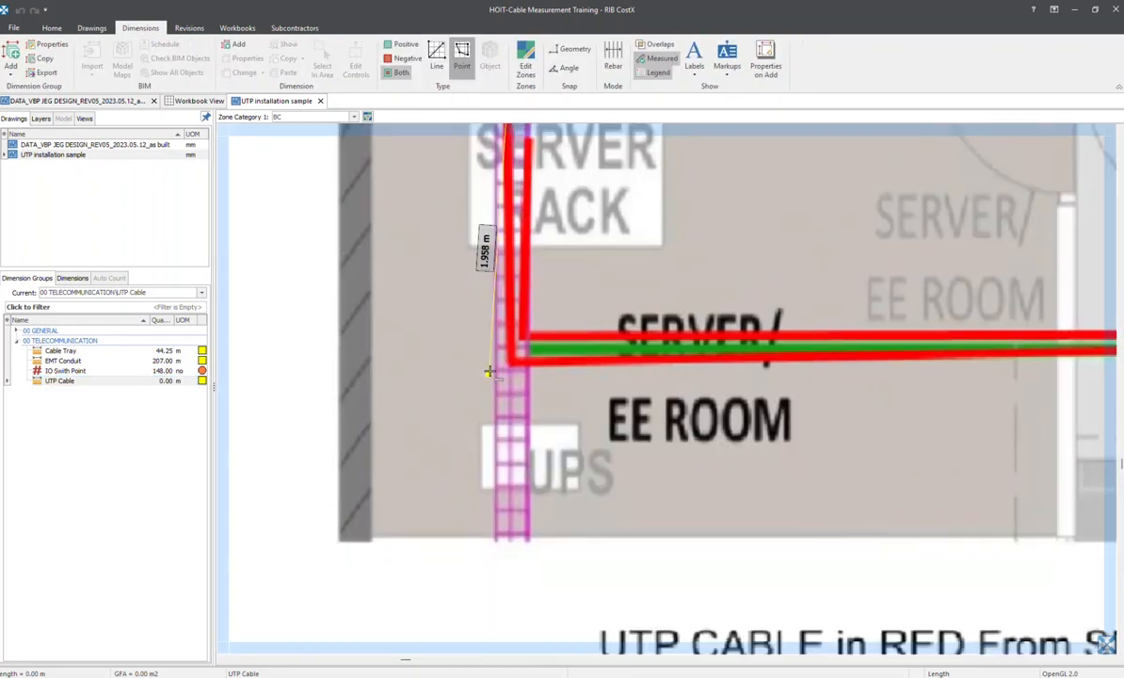
{"action": "scroll", "coordinate": [540, 370], "scroll_direction": "up", "scroll_amount": 3}
{"action": "left_click", "coordinate": [535, 359]}
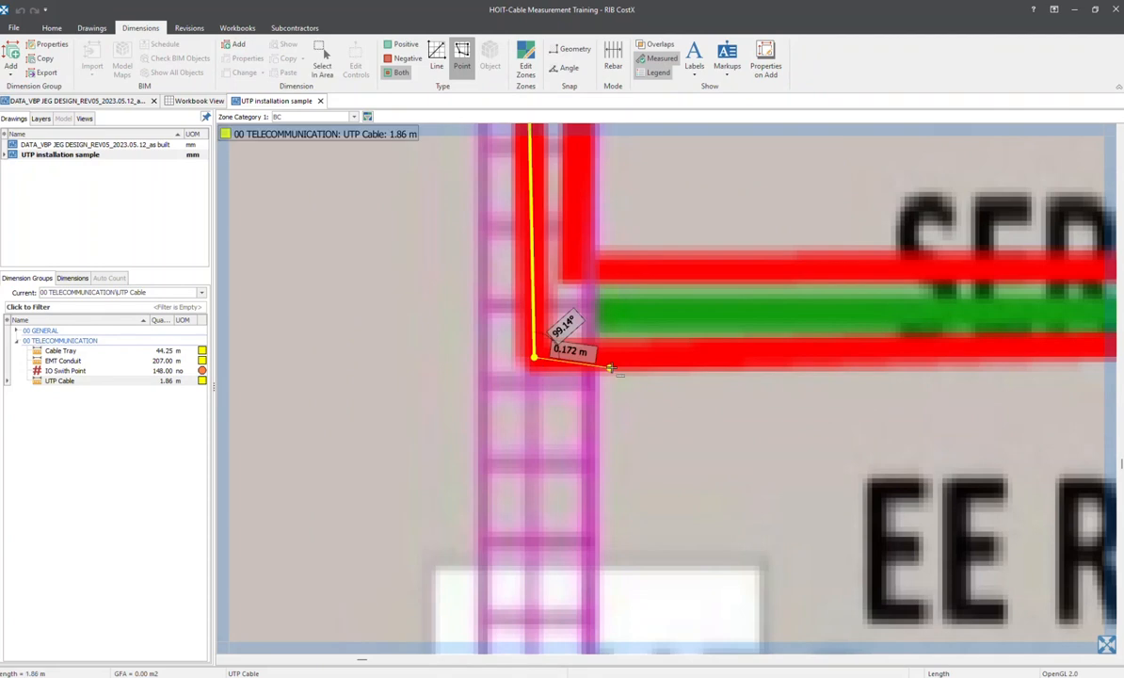
Continue the outer cable's length along its horizontal run and up to the IO outlet just above label 17A-O-A14, completing the measurement
{"action": "scroll", "coordinate": [884, 356], "scroll_direction": "down", "scroll_amount": 3}
{"action": "mouse_move", "coordinate": [960, 358]}
{"action": "middle_mouse_down"}
{"action": "mouse_move", "coordinate": [216, 414]}
{"action": "mouse_move", "coordinate": [164, 436]}
{"action": "middle_mouse_up"}
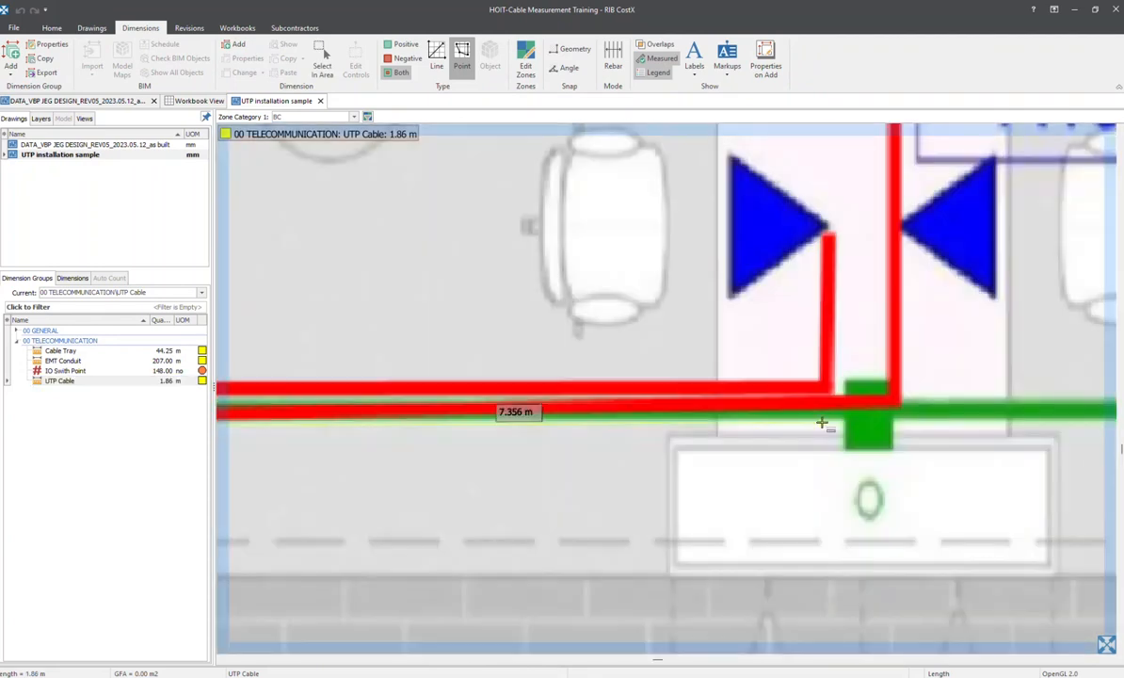
{"action": "middle_click_drag", "start_coordinate": [821, 422], "coordinate": [575, 432]}
{"action": "left_click", "coordinate": [650, 411]}
{"action": "middle_click_drag", "start_coordinate": [640, 377], "coordinate": [722, 602]}
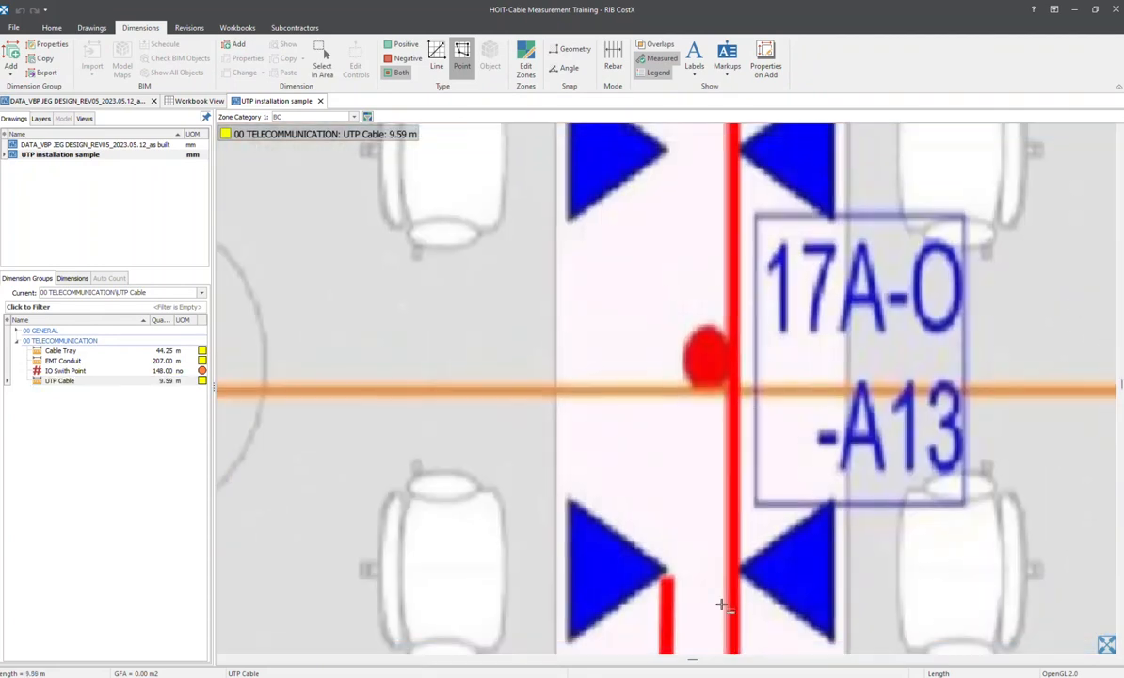
{"action": "scroll", "coordinate": [732, 401], "scroll_direction": "down", "scroll_amount": 3}
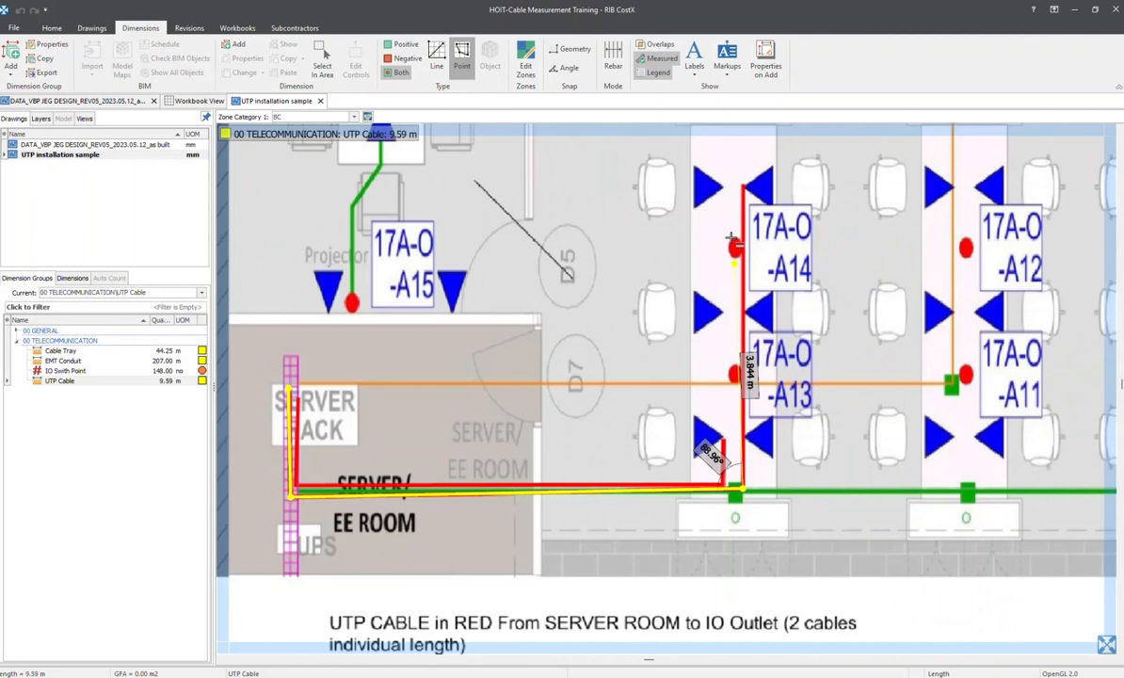
{"action": "left_click", "coordinate": [744, 186]}
{"action": "right_click", "coordinate": [744, 186]}
Measure the inner red UTP cable from the server rack through both corners to the outlet below 17A-O-A13, and select the UTP Cable group
{"action": "middle_click_drag", "start_coordinate": [495, 303], "coordinate": [610, 286]}
{"action": "scroll", "coordinate": [377, 438], "scroll_direction": "up", "scroll_amount": 3}
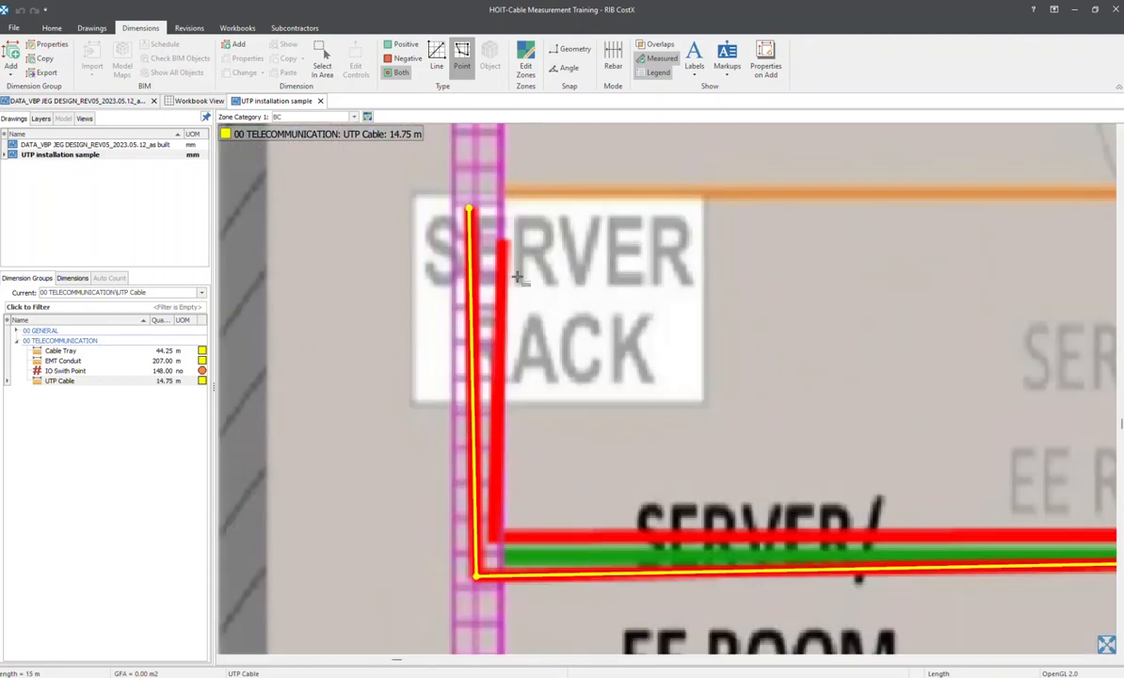
{"action": "left_click", "coordinate": [501, 243]}
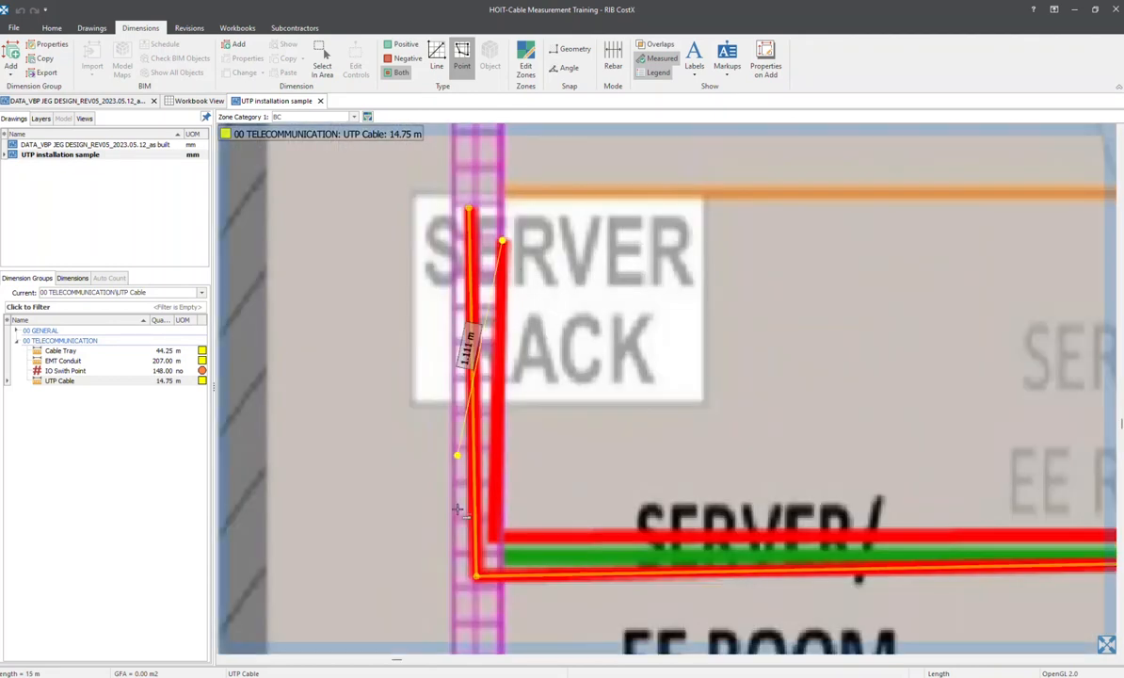
{"action": "left_click", "coordinate": [496, 539]}
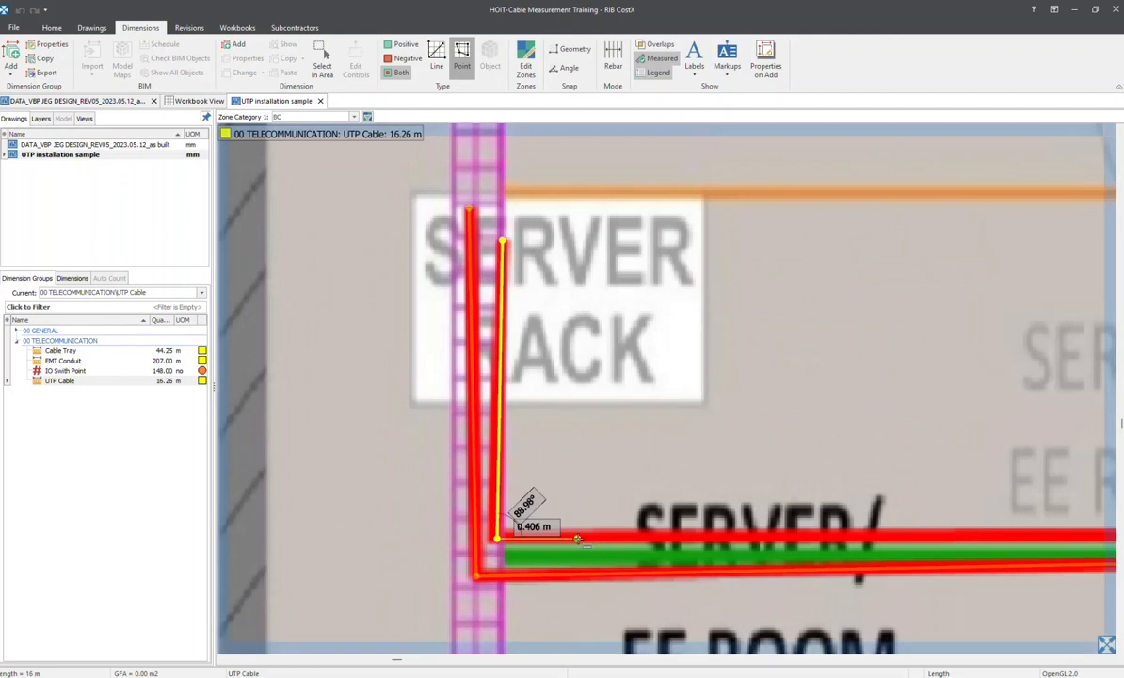
{"action": "scroll", "coordinate": [1009, 511], "scroll_direction": "down", "scroll_amount": 2}
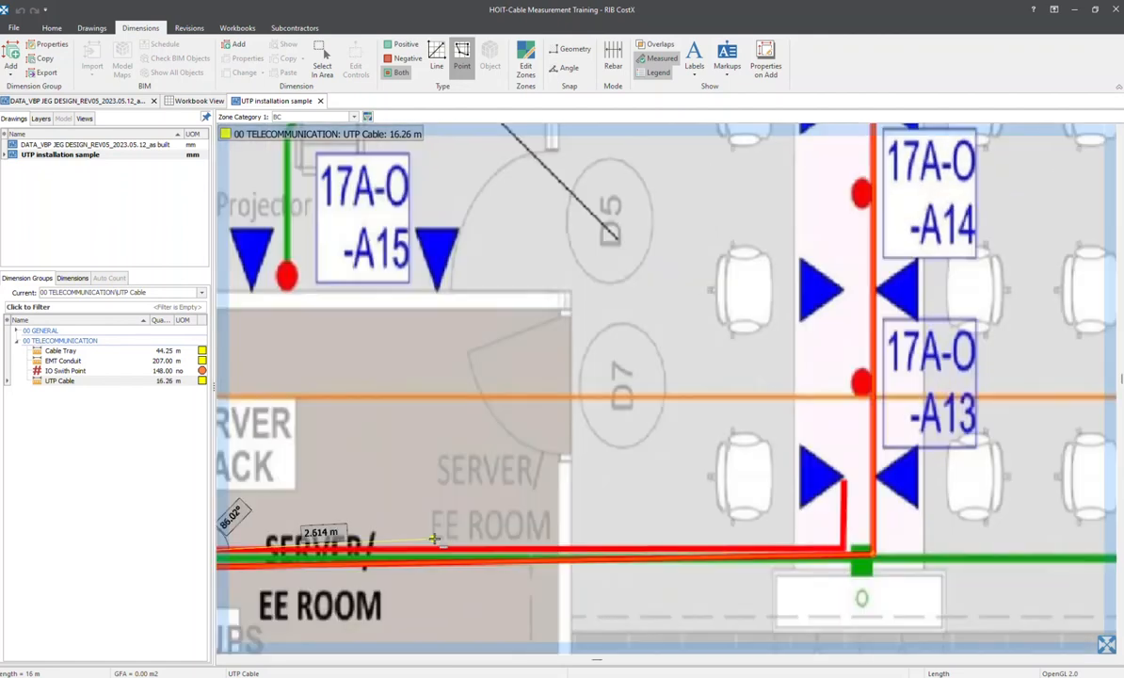
{"action": "left_click", "coordinate": [844, 550]}
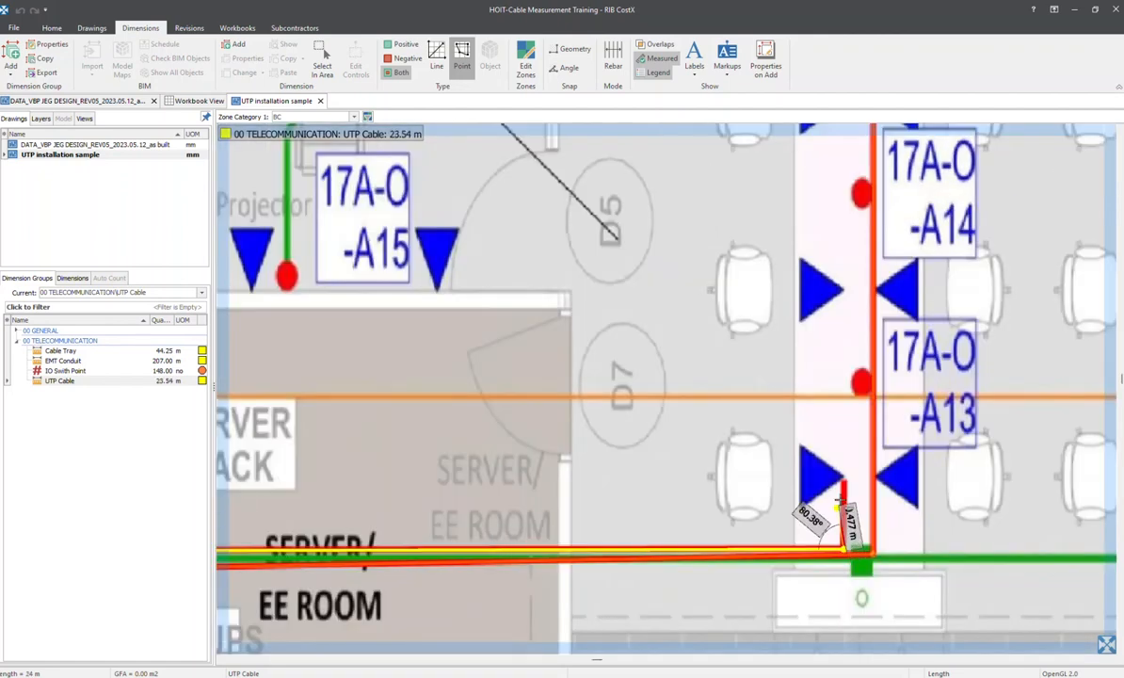
{"action": "double_click", "coordinate": [833, 485]}
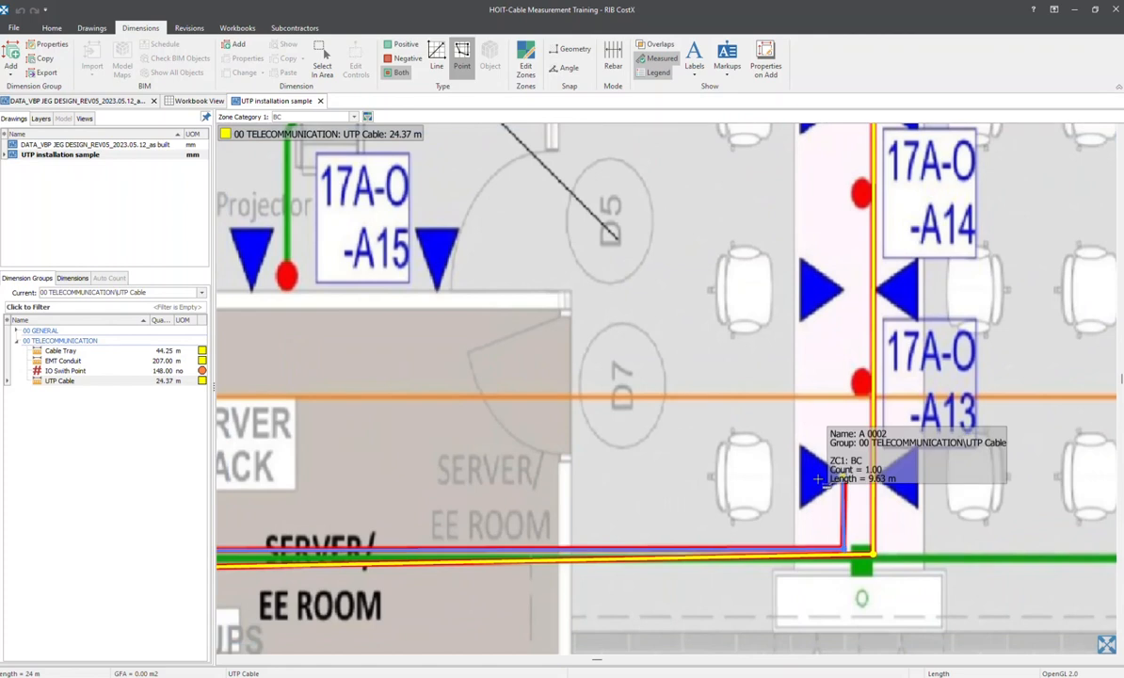
{"action": "scroll", "coordinate": [828, 475], "scroll_direction": "down", "scroll_amount": 2}
{"action": "left_click", "coordinate": [113, 380]}
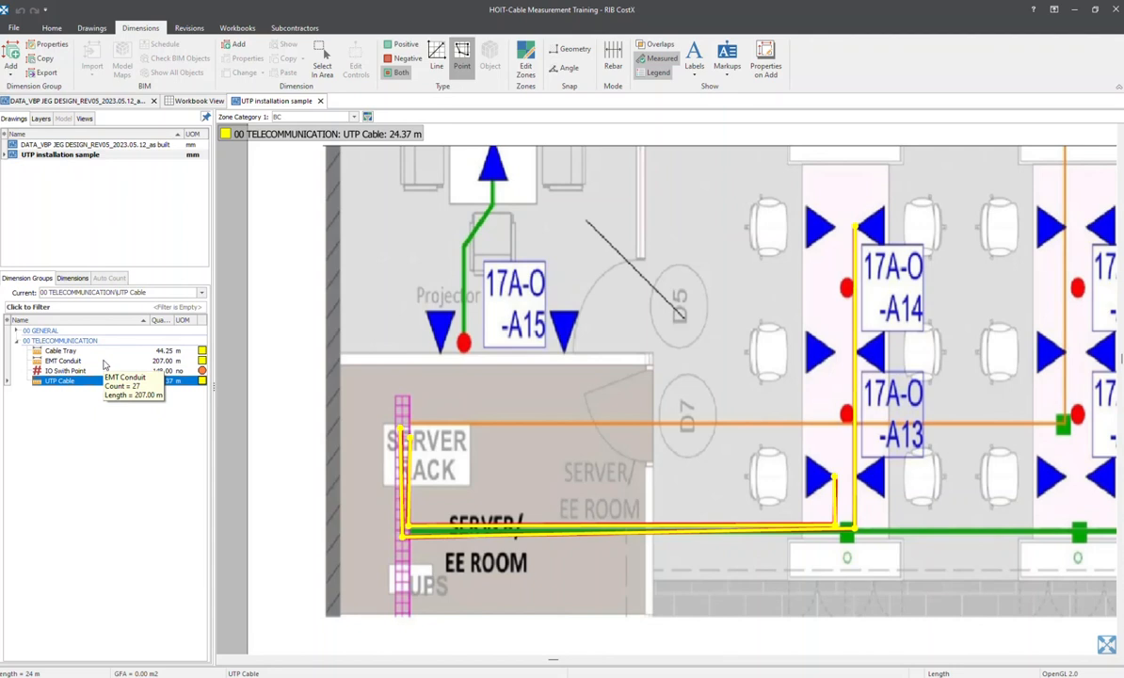
Show the EMT Conduit group on the DATA_VBP JEG DESIGN_REV05_2023.05.12_as built drawing and examine the measured conduit routes near the IO outlets
{"action": "left_click", "coordinate": [104, 360]}
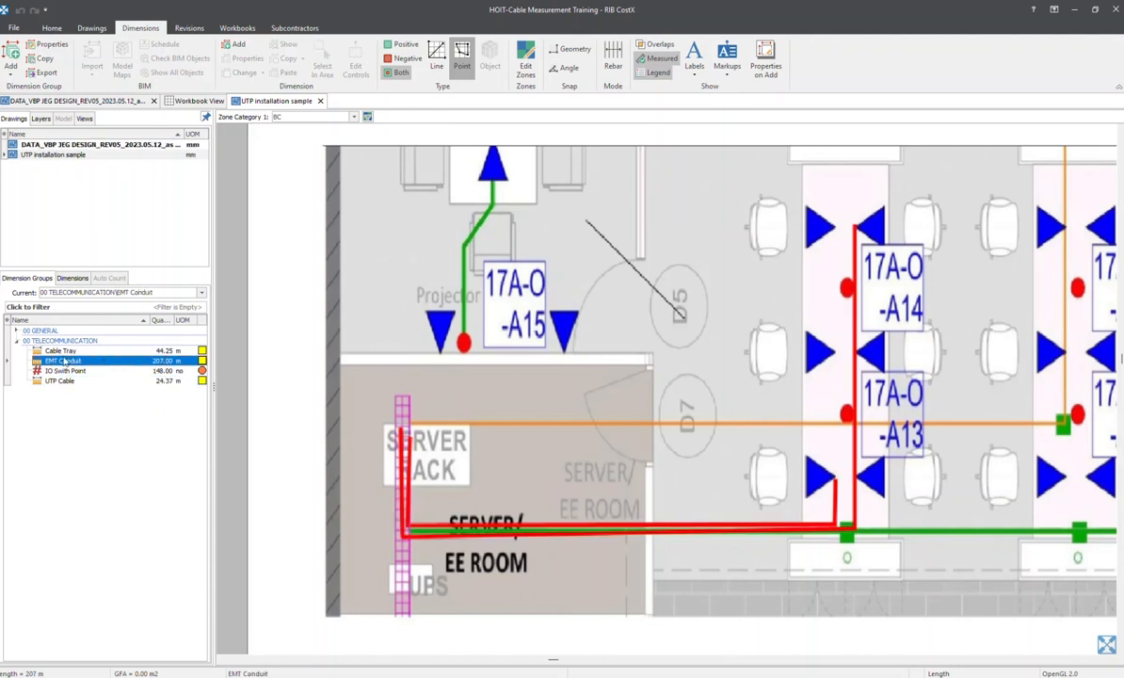
{"action": "double_click", "coordinate": [76, 143]}
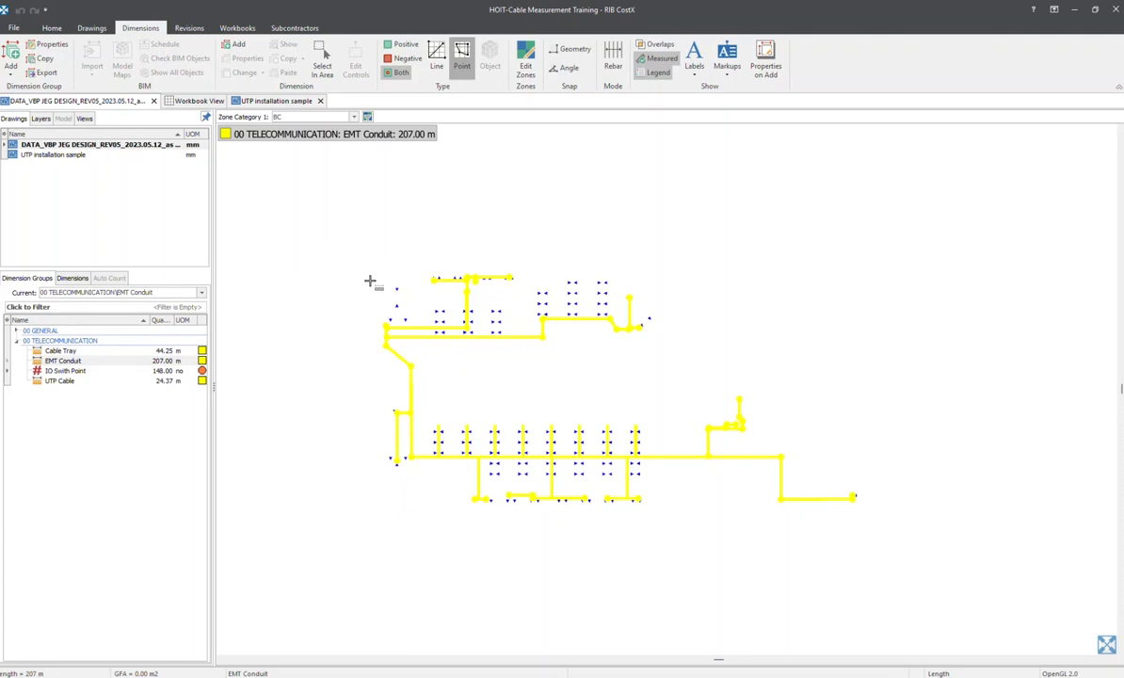
{"action": "scroll", "coordinate": [452, 350], "scroll_direction": "up", "scroll_amount": 2}
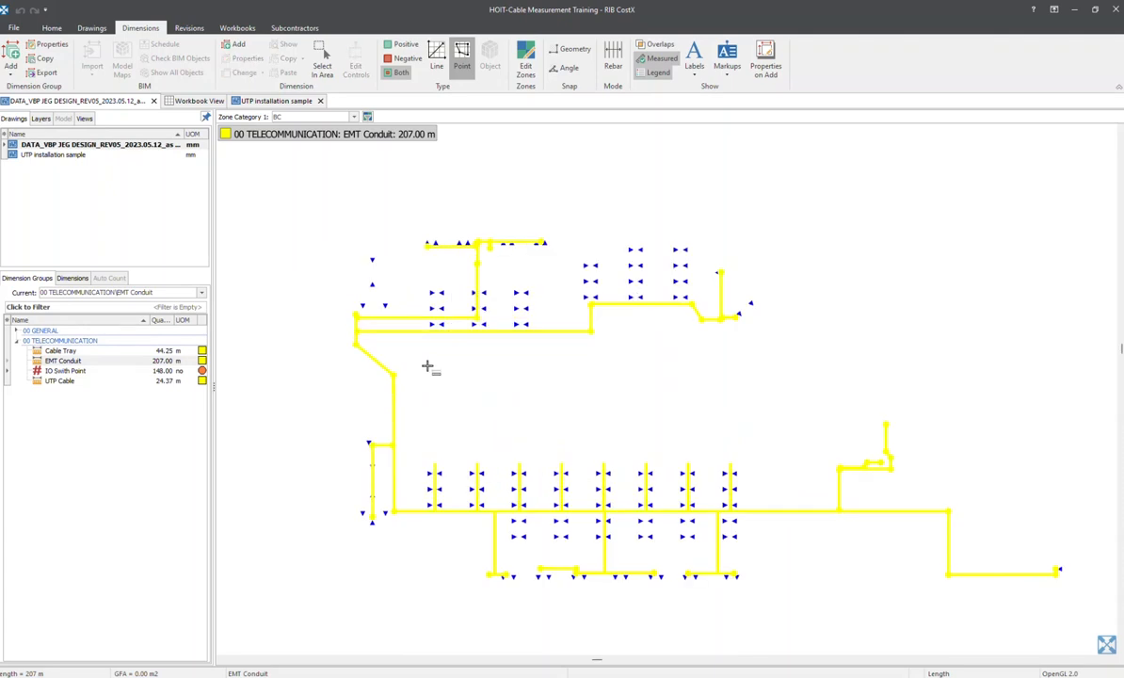
{"action": "scroll", "coordinate": [437, 368], "scroll_direction": "up", "scroll_amount": 3}
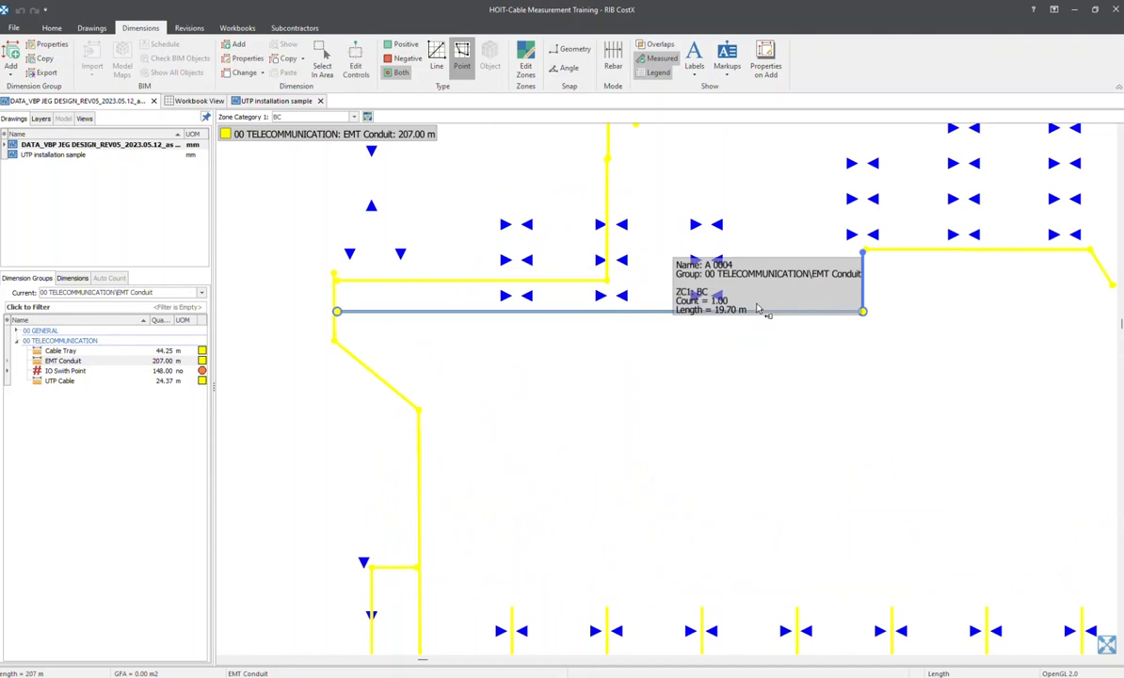
{"action": "middle_click_drag", "start_coordinate": [863, 304], "coordinate": [760, 316]}
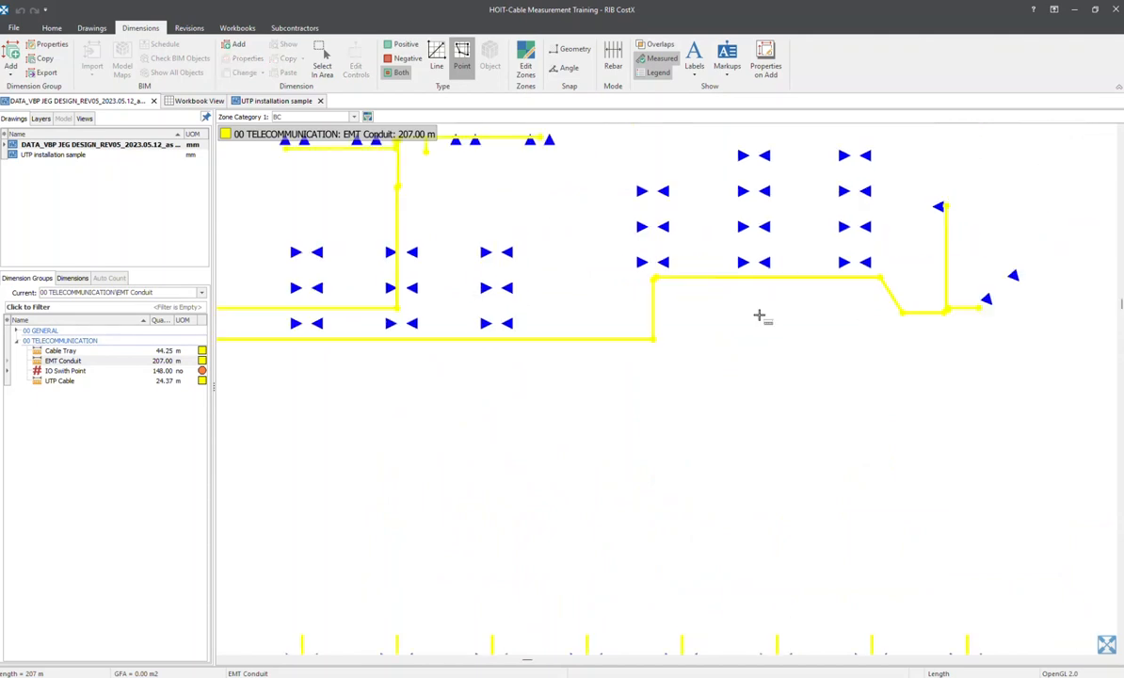
{"action": "middle_click_drag", "start_coordinate": [481, 533], "coordinate": [577, 532]}
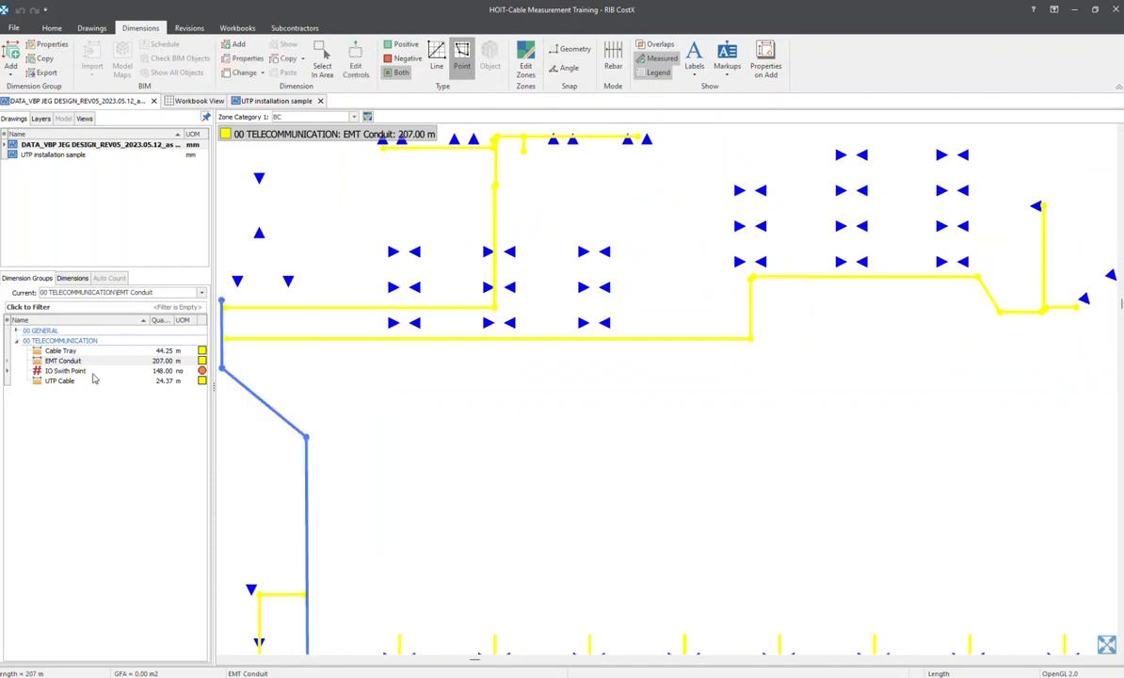
{"action": "middle_click_drag", "start_coordinate": [406, 371], "coordinate": [471, 375]}
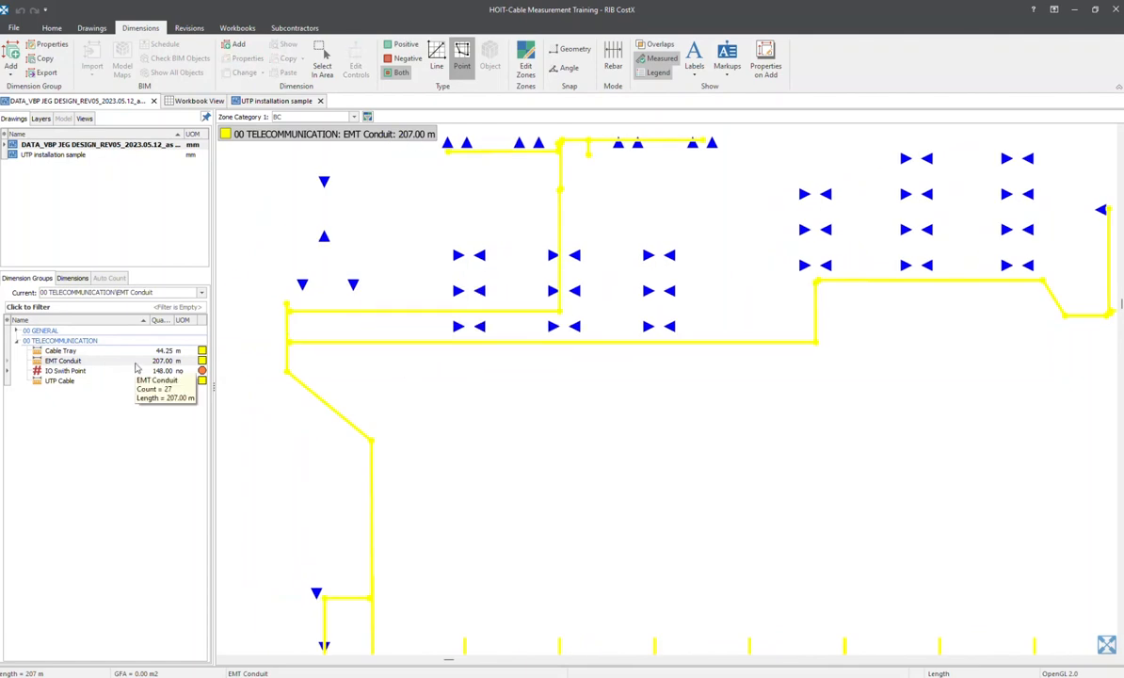
{"action": "left_click", "coordinate": [405, 345]}
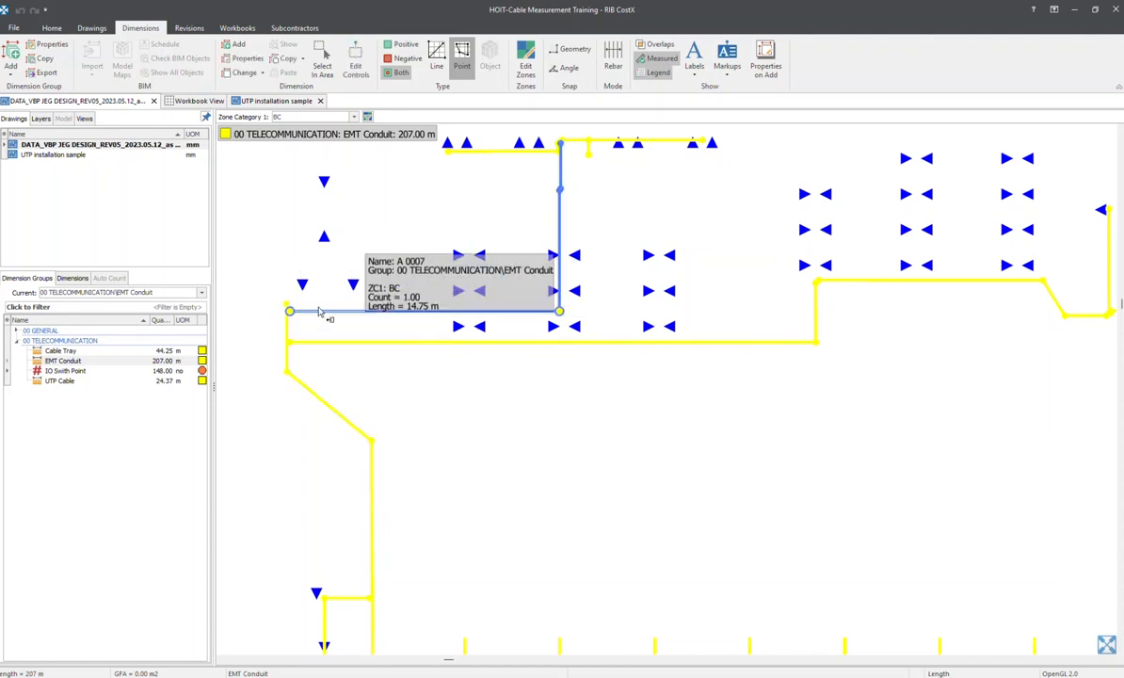
Copy the EMT Conduit dimension group as "EMT Conduit - Vertical" in 00 TELECOMMUNICATION, without copying its dimensions
{"action": "right_click", "coordinate": [111, 361]}
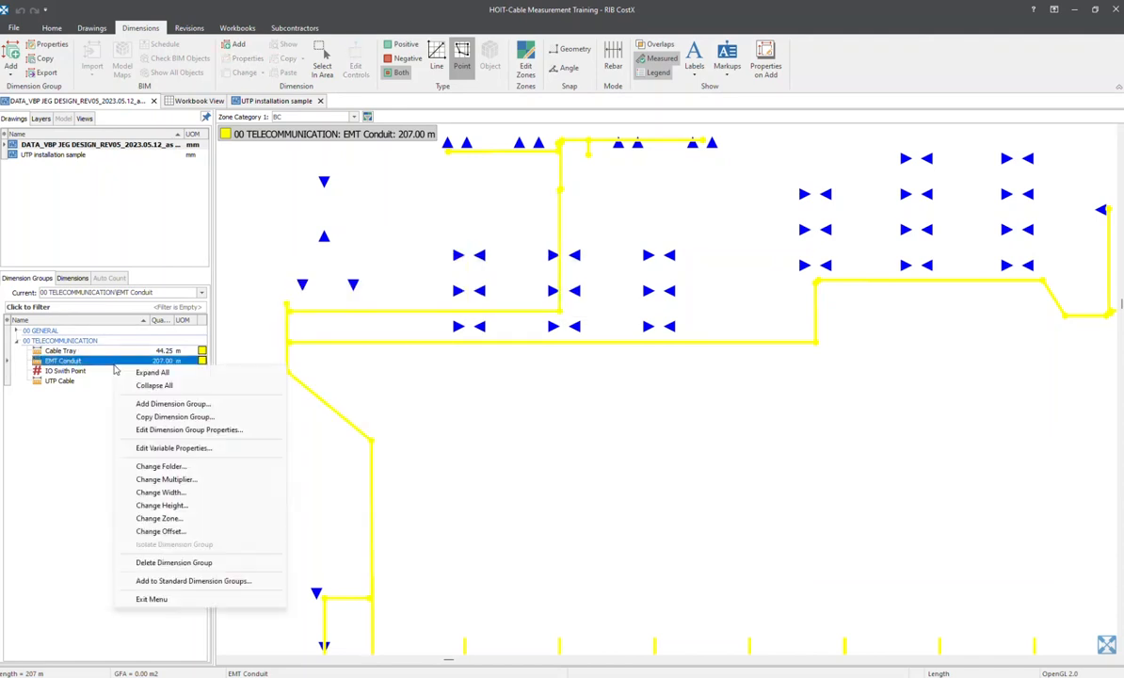
{"action": "left_click", "coordinate": [171, 417]}
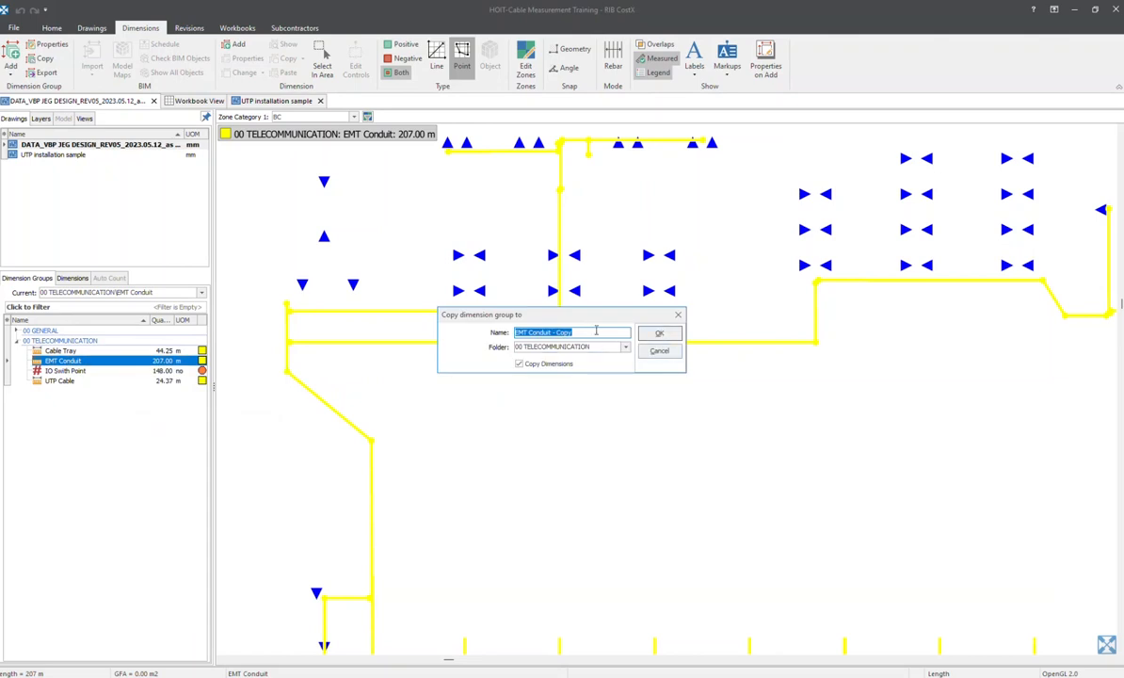
{"action": "left_click", "coordinate": [595, 331]}
{"action": "left_click", "coordinate": [518, 363]}
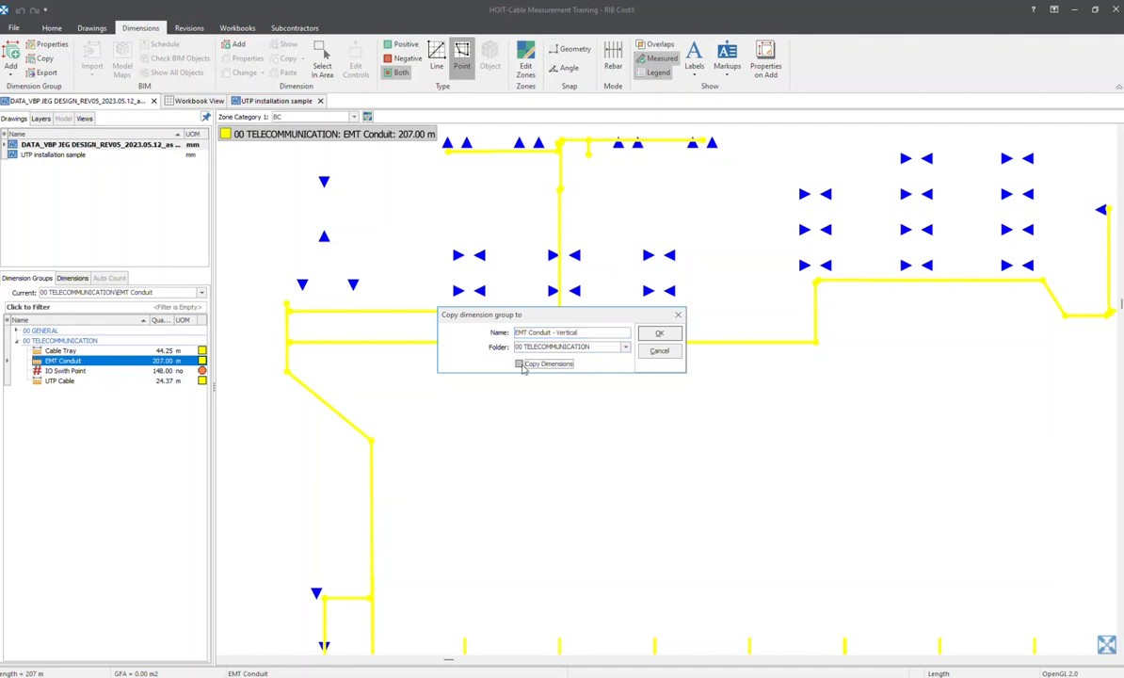
{"action": "left_click", "coordinate": [659, 336]}
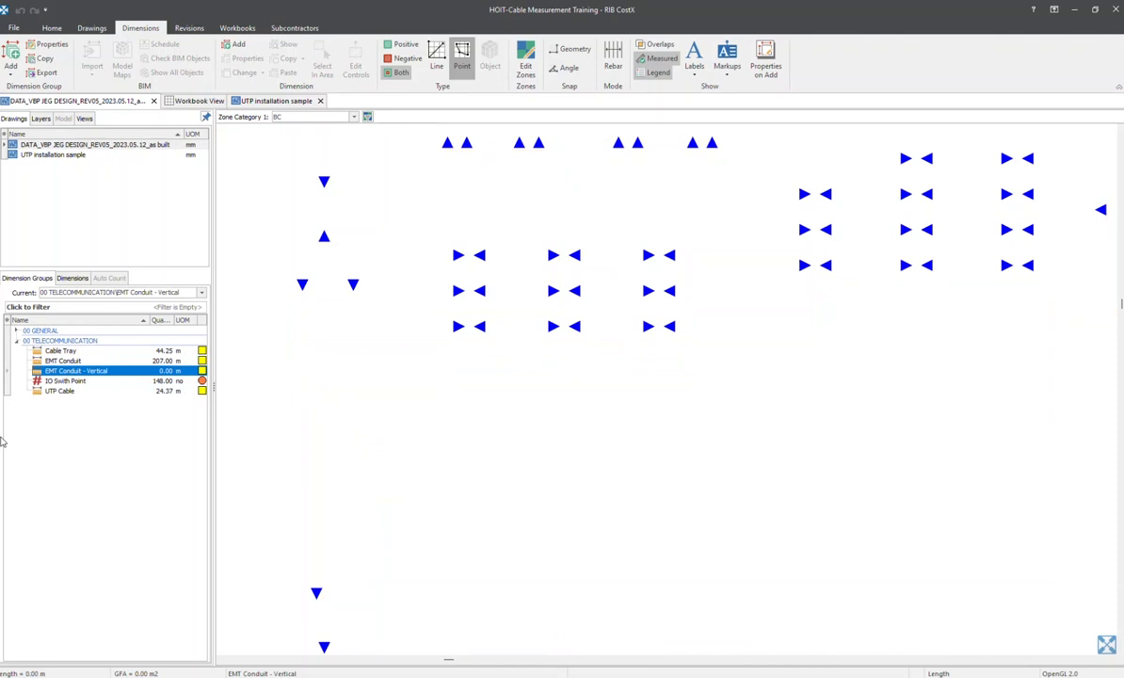
In the properties of EMT Conduit - Vertical, set the measurement type to Count and the default display to Length
{"action": "double_click", "coordinate": [107, 372]}
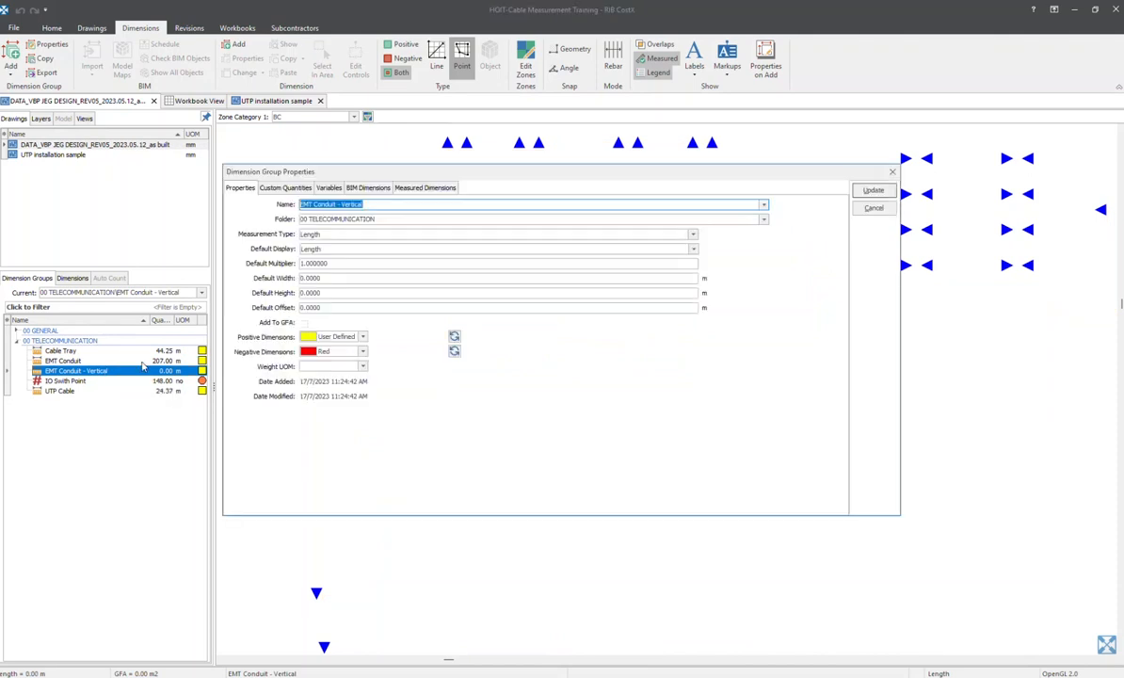
{"action": "left_click", "coordinate": [320, 236]}
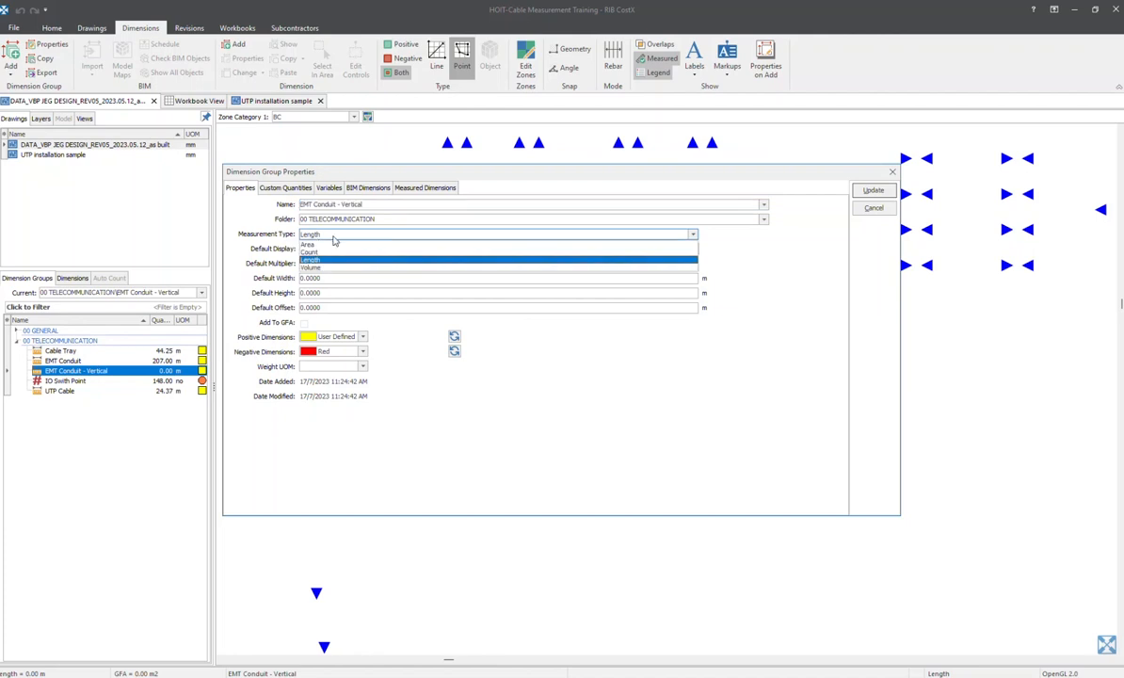
{"action": "left_click", "coordinate": [314, 254]}
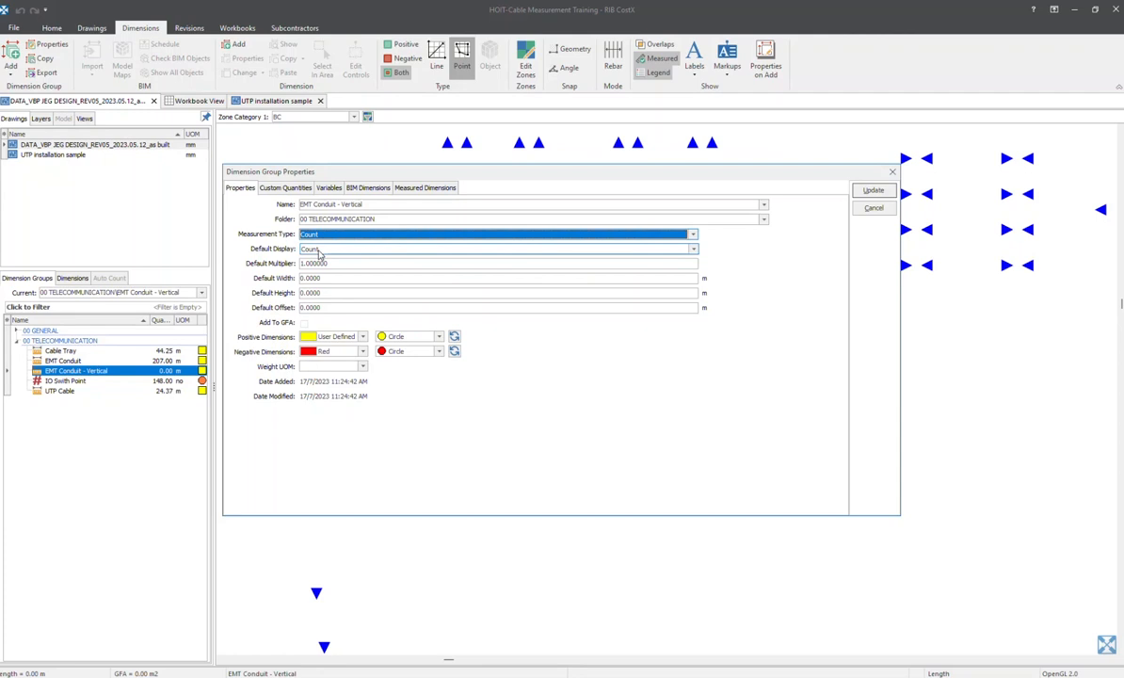
{"action": "left_click", "coordinate": [319, 252]}
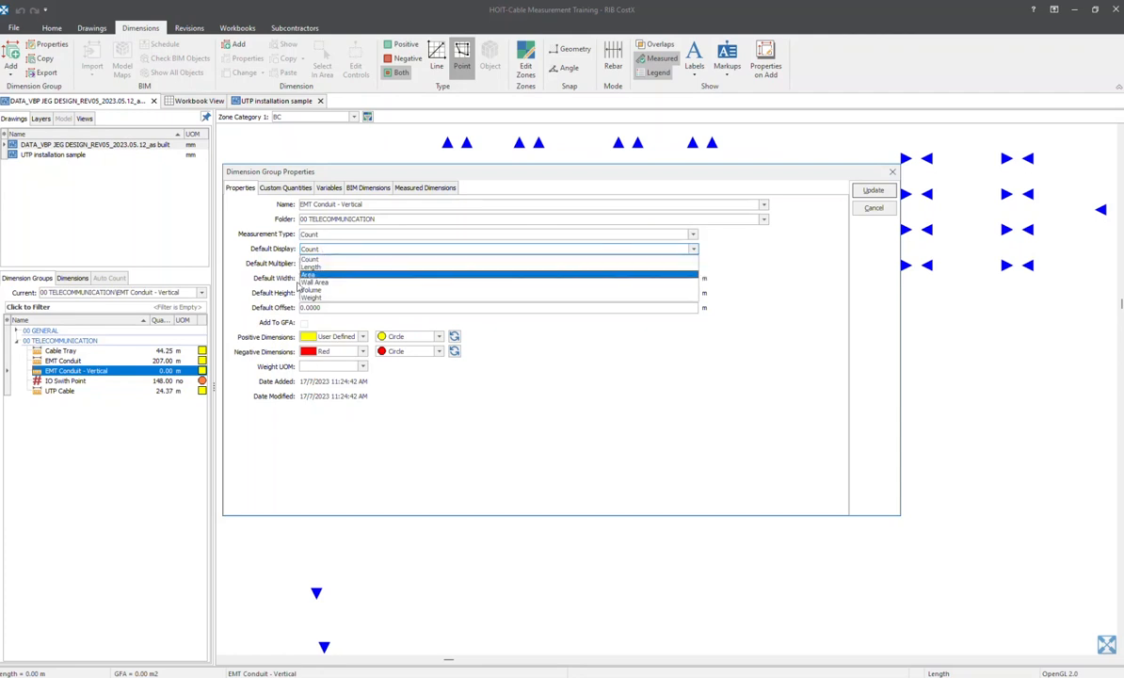
{"action": "left_click", "coordinate": [315, 265]}
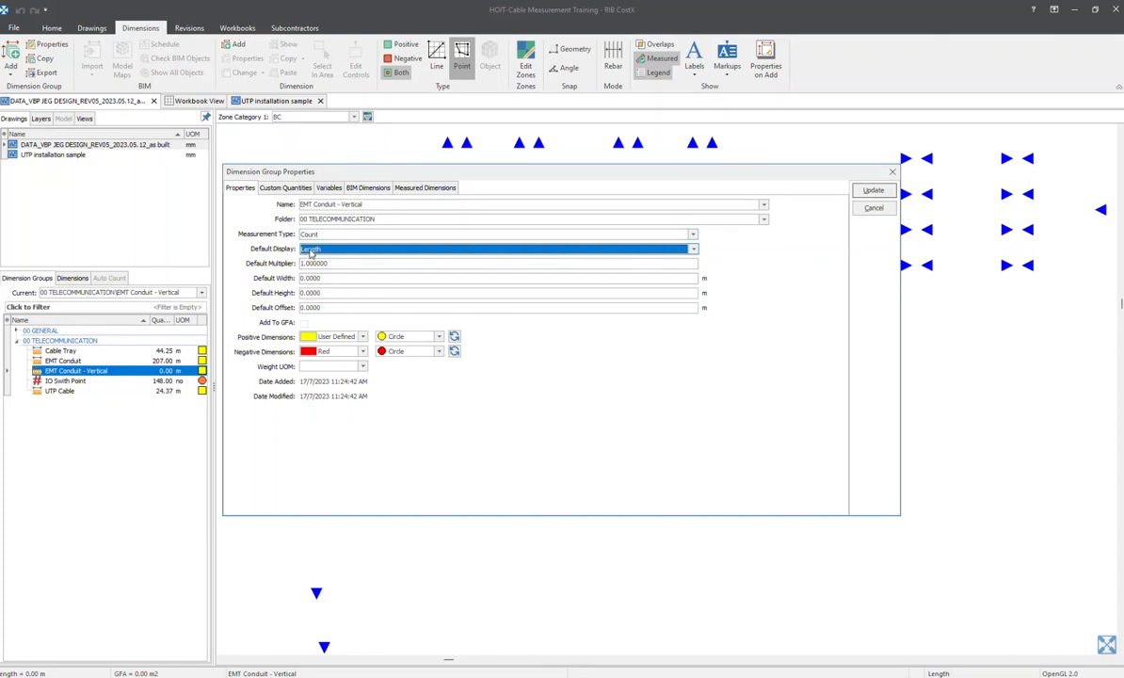
Check the group's measured length formula, set its default height to 3.5 m and apply that height to all dimensions using the default
{"action": "left_click", "coordinate": [415, 188]}
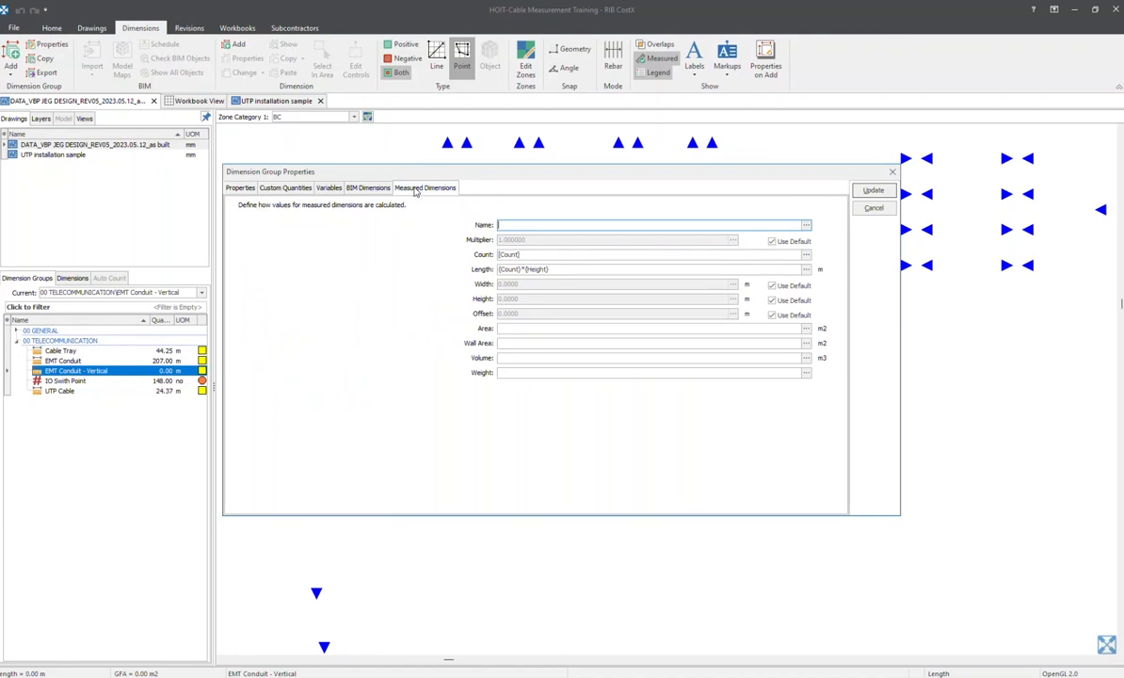
{"action": "left_click", "coordinate": [519, 269]}
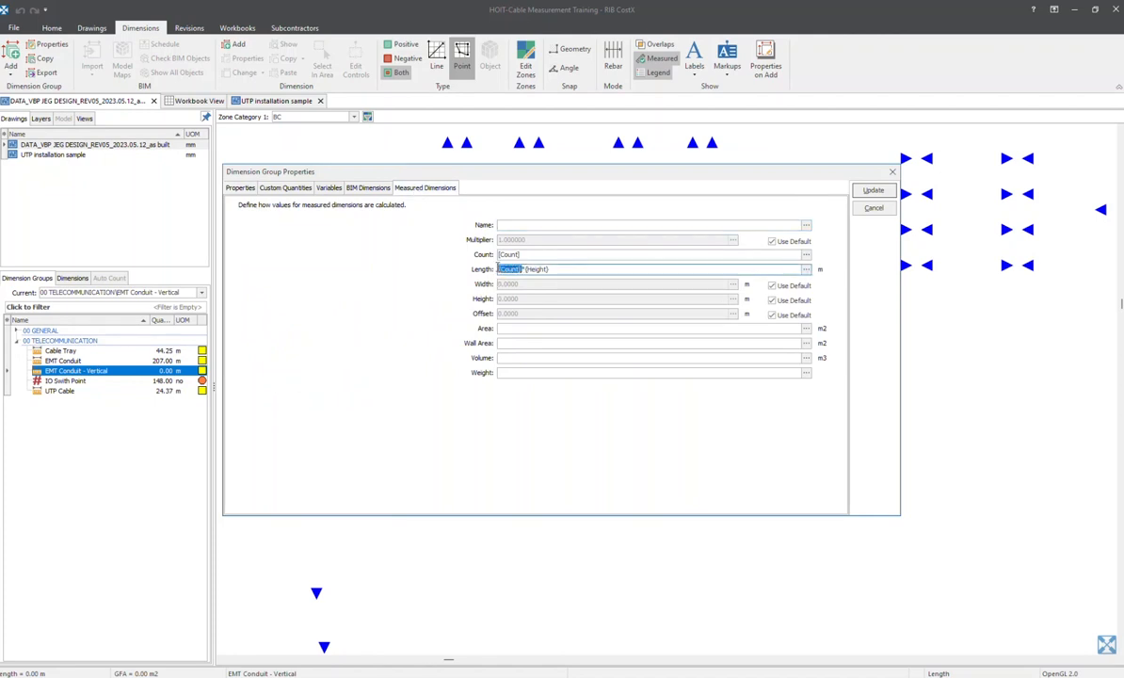
{"action": "left_click", "coordinate": [499, 270]}
{"action": "left_click_drag", "start_coordinate": [499, 270], "coordinate": [527, 267]}
{"action": "left_click", "coordinate": [238, 189]}
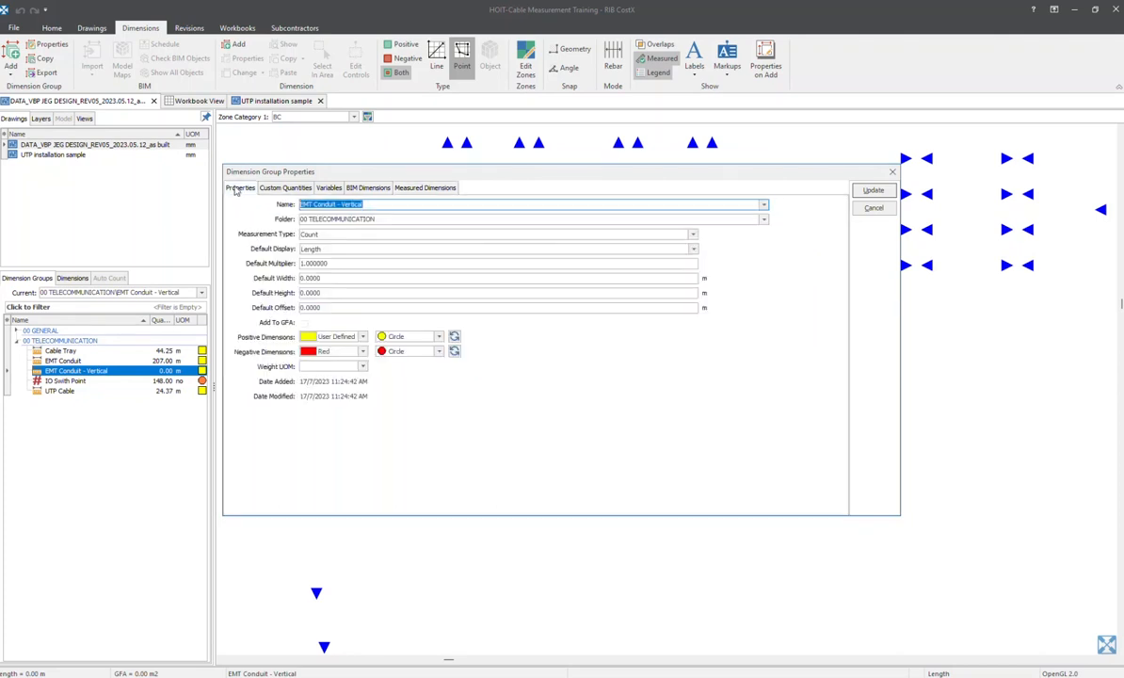
{"action": "left_click", "coordinate": [320, 293]}
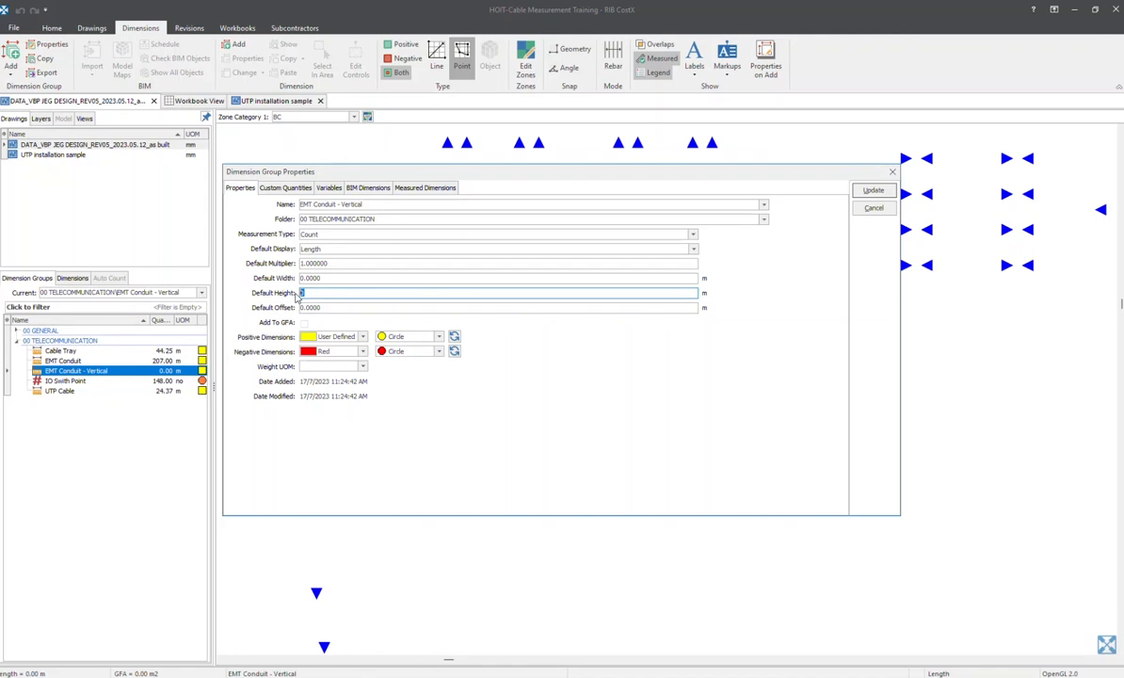
{"action": "type", "text": "3.5"}
{"action": "left_click", "coordinate": [867, 192]}
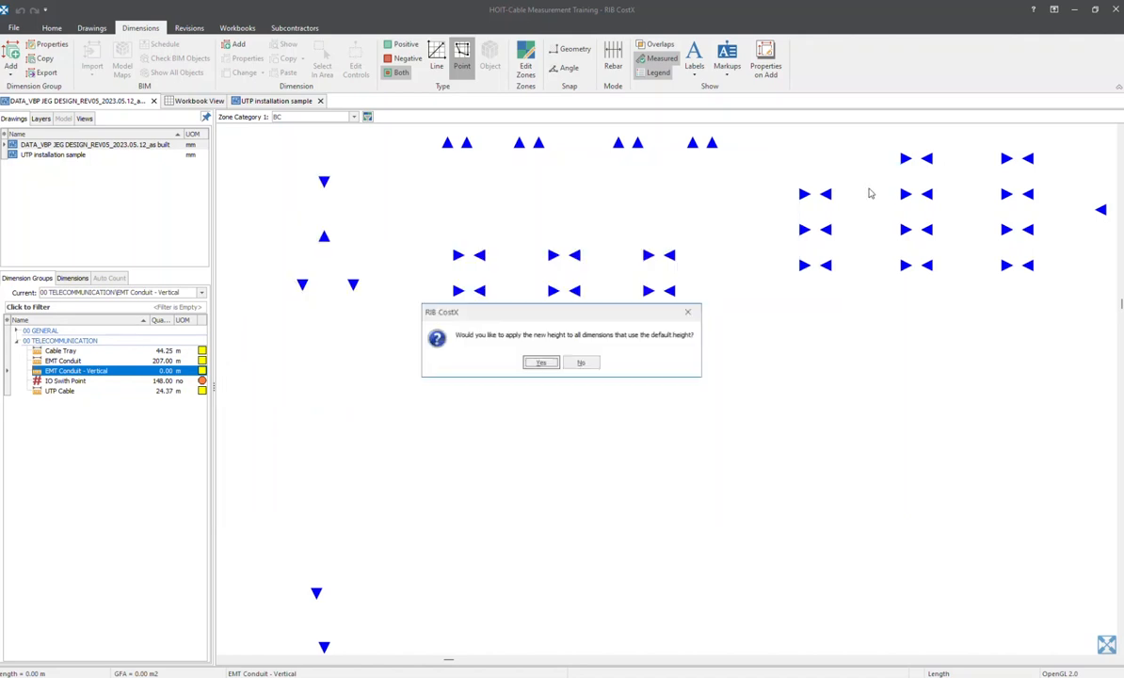
{"action": "left_click", "coordinate": [541, 362]}
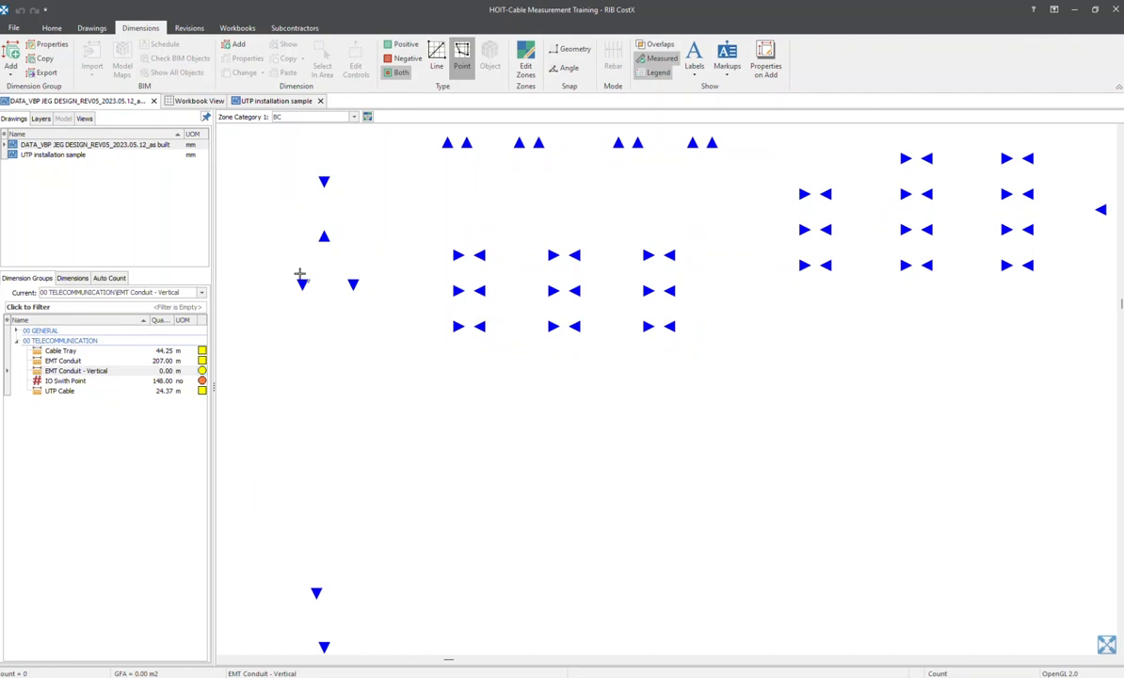
Show EMT Conduit and EMT Conduit - Vertical together, and place a vertical conduit point just below the lower end of the short leftmost conduit branch
{"action": "left_click", "coordinate": [63, 361]}
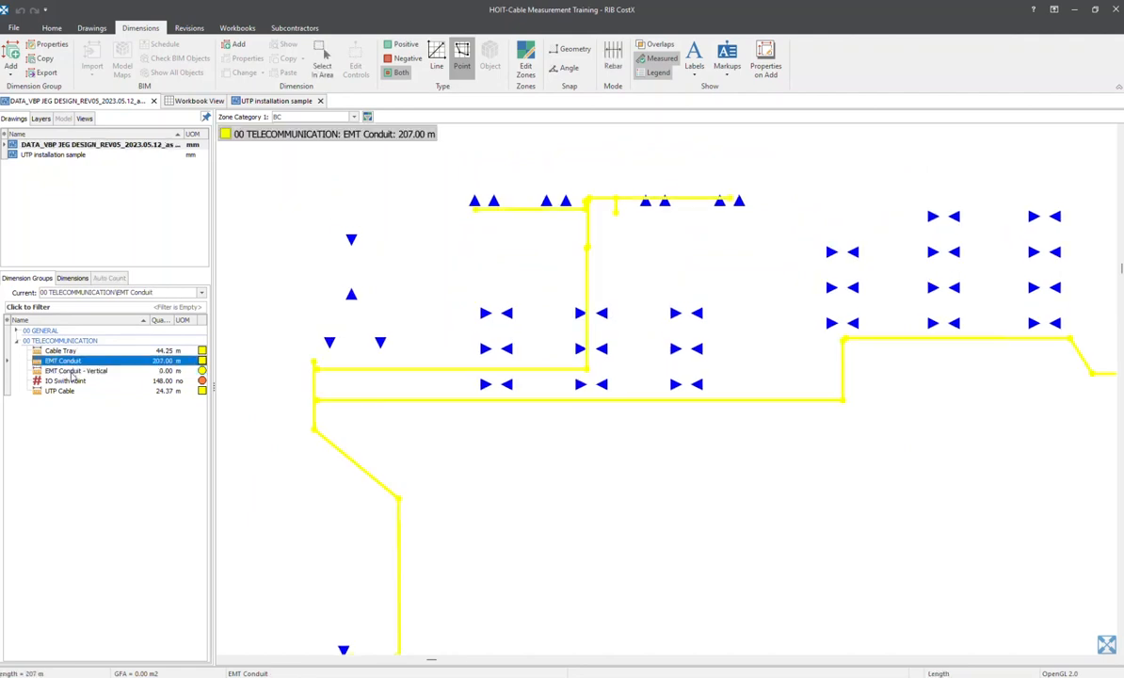
{"action": "left_click", "coordinate": [71, 372], "text": "ctrl"}
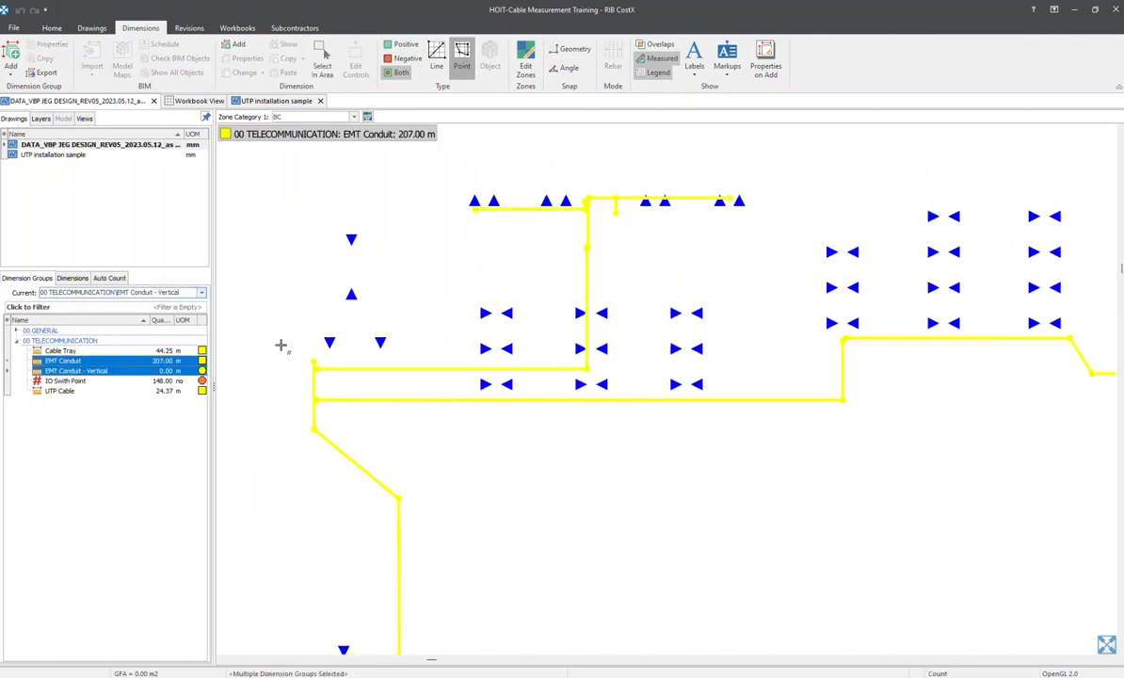
{"action": "scroll", "coordinate": [393, 350], "scroll_direction": "down", "scroll_amount": 3}
{"action": "scroll", "coordinate": [414, 441], "scroll_direction": "up", "scroll_amount": 2}
{"action": "scroll", "coordinate": [415, 472], "scroll_direction": "down", "scroll_amount": 1}
{"action": "scroll", "coordinate": [401, 485], "scroll_direction": "up", "scroll_amount": 1}
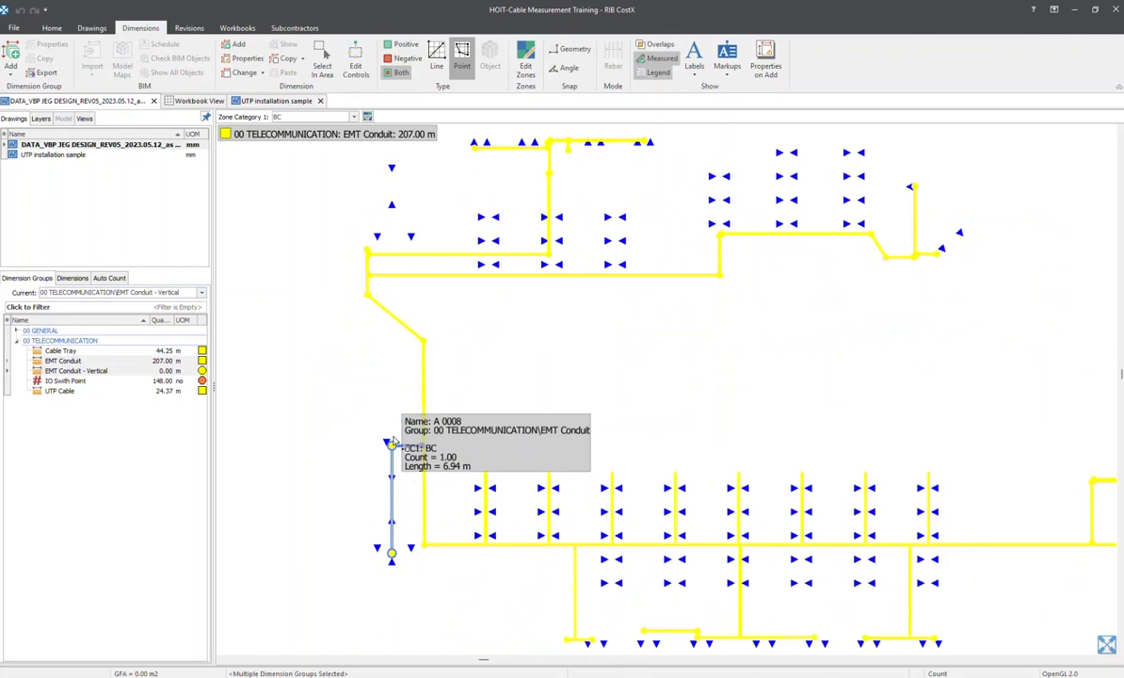
{"action": "scroll", "coordinate": [393, 452], "scroll_direction": "up", "scroll_amount": 3}
{"action": "scroll", "coordinate": [411, 444], "scroll_direction": "up", "scroll_amount": 3}
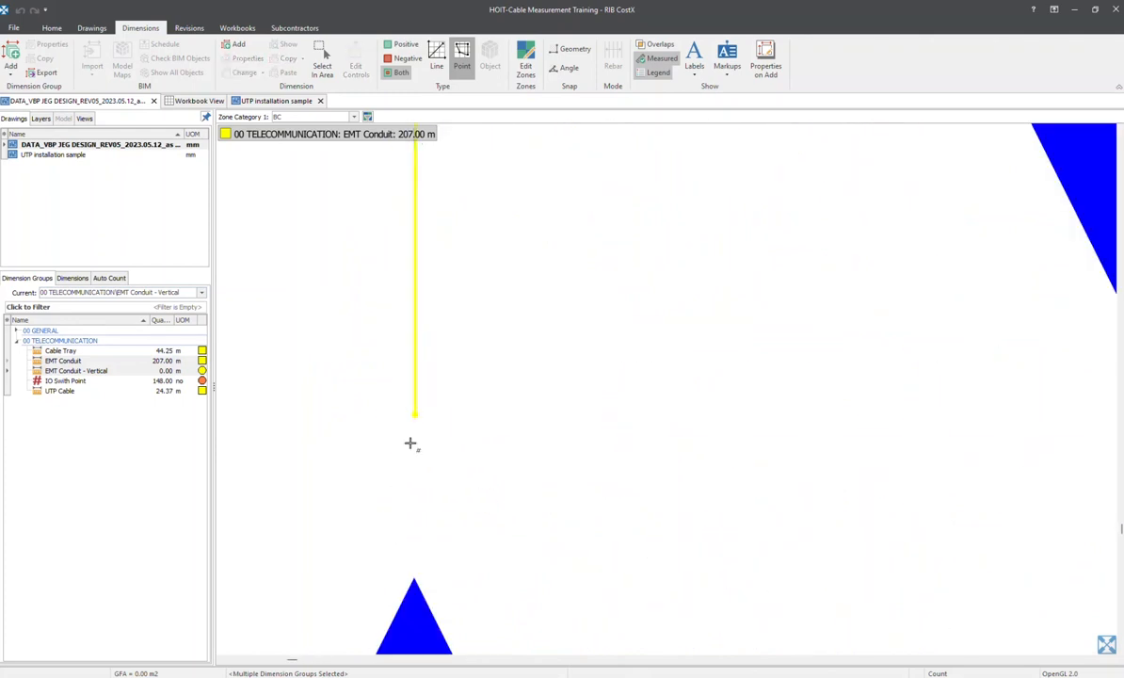
{"action": "scroll", "coordinate": [413, 437], "scroll_direction": "up", "scroll_amount": 3}
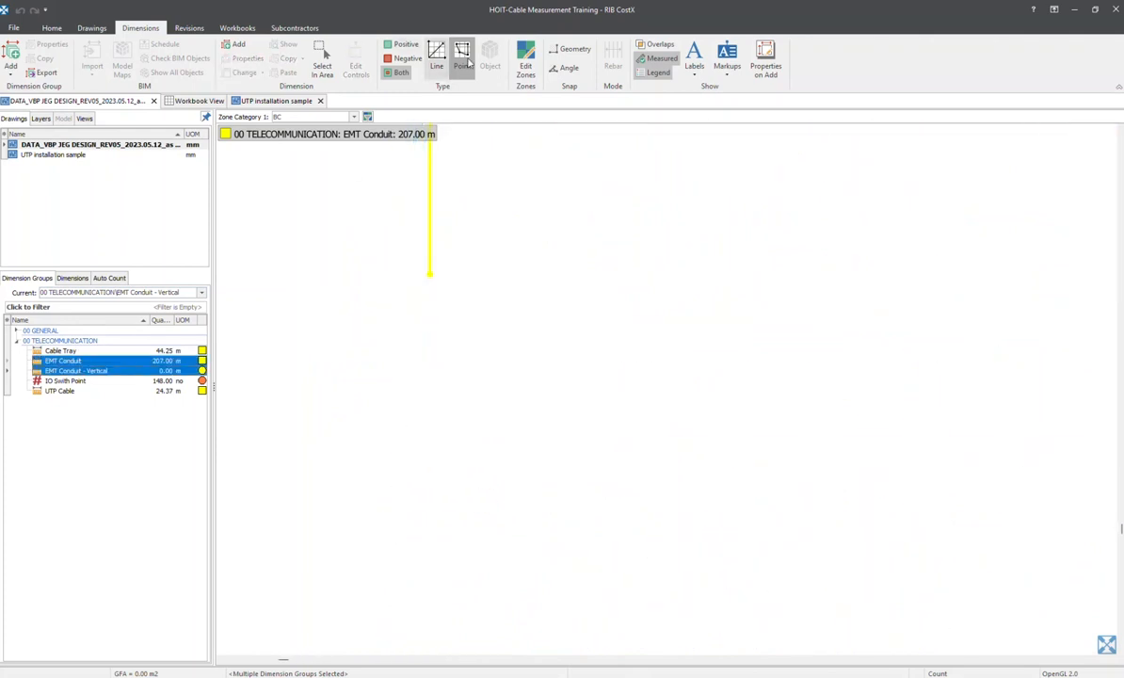
{"action": "scroll", "coordinate": [462, 267], "scroll_direction": "up", "scroll_amount": 3}
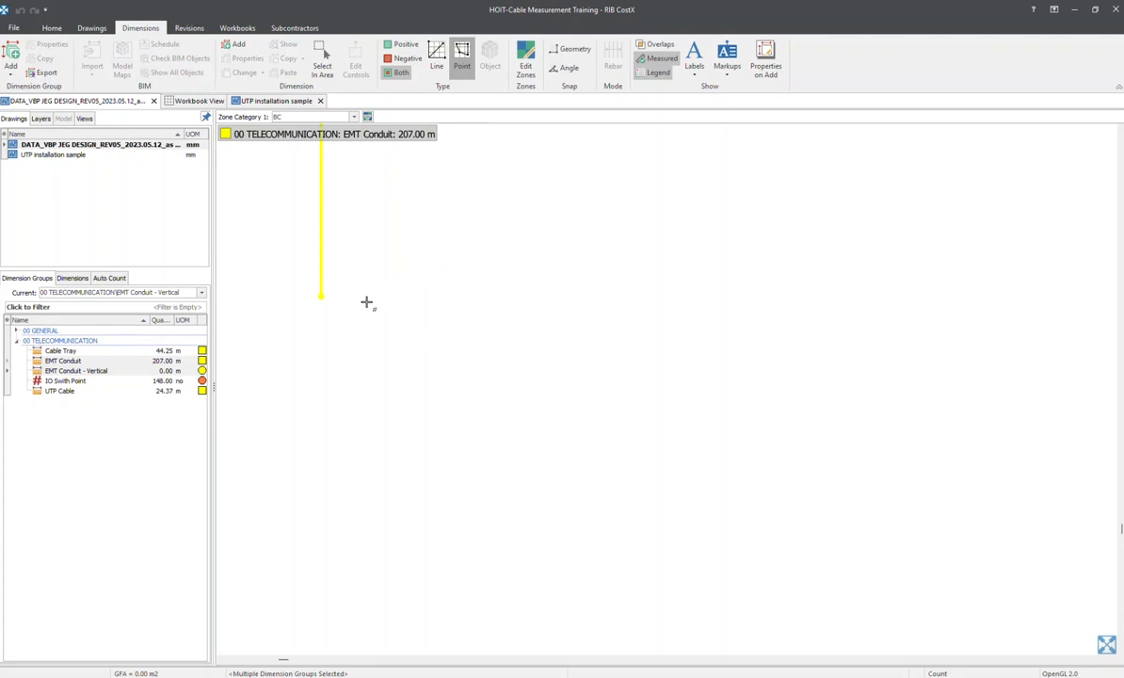
{"action": "left_click", "coordinate": [322, 320]}
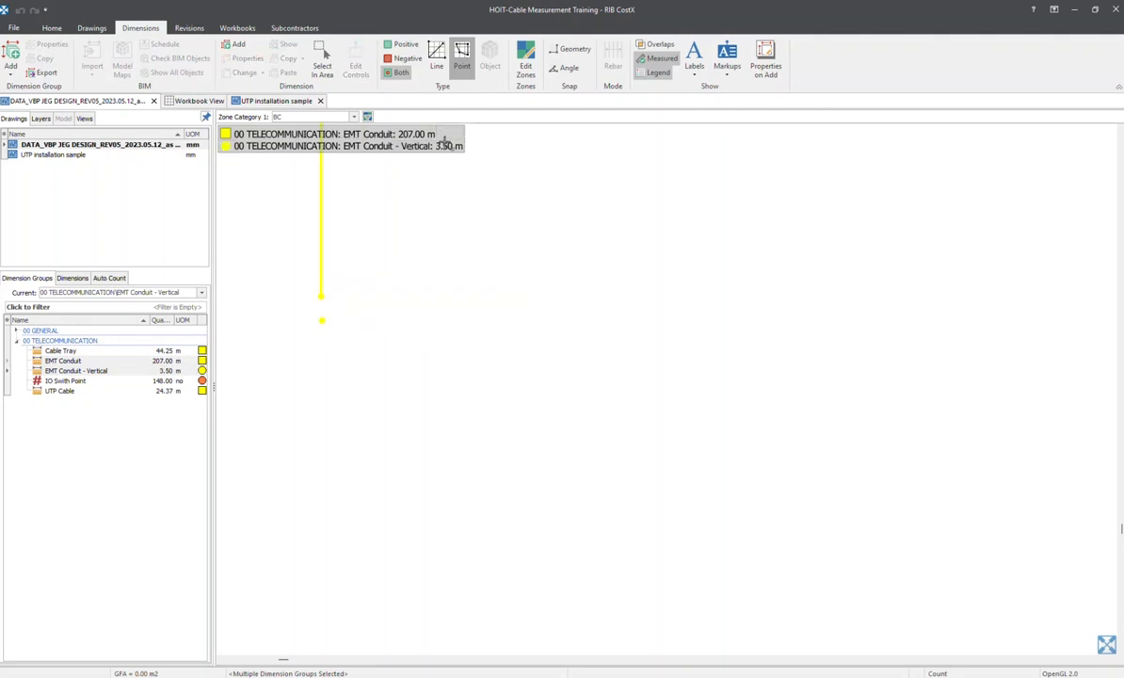
{"action": "scroll", "coordinate": [323, 319], "scroll_direction": "up", "scroll_amount": 4}
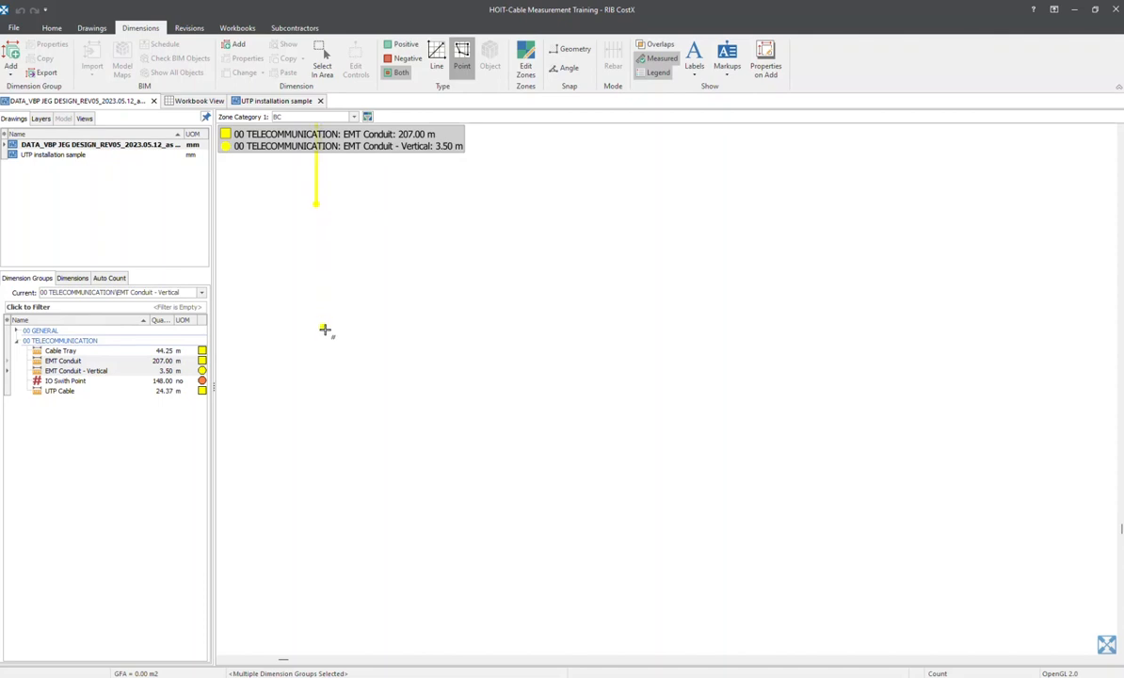
{"action": "left_click", "coordinate": [323, 328]}
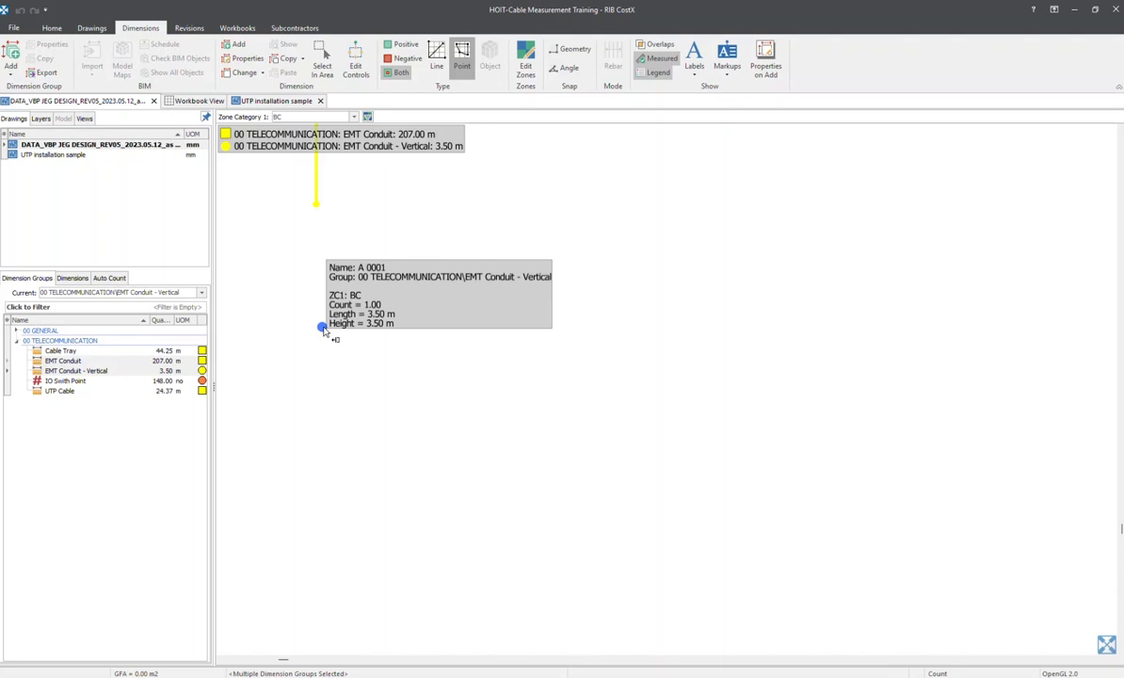
Place a second EMT Conduit - Vertical point just above the upper corner of the leftmost conduit branch
{"action": "scroll", "coordinate": [439, 356], "scroll_direction": "up", "scroll_amount": 5}
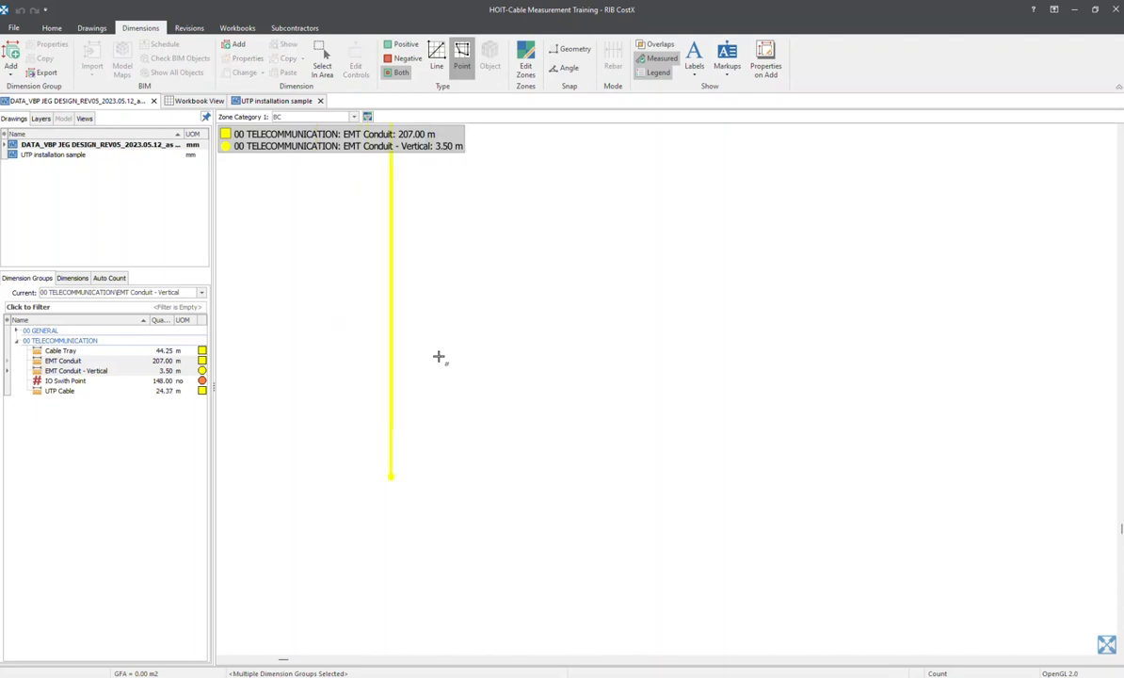
{"action": "middle_click_drag", "start_coordinate": [506, 211], "coordinate": [472, 522]}
{"action": "scroll", "coordinate": [477, 253], "scroll_direction": "down", "scroll_amount": 5}
{"action": "middle_click_drag", "start_coordinate": [484, 217], "coordinate": [479, 598]}
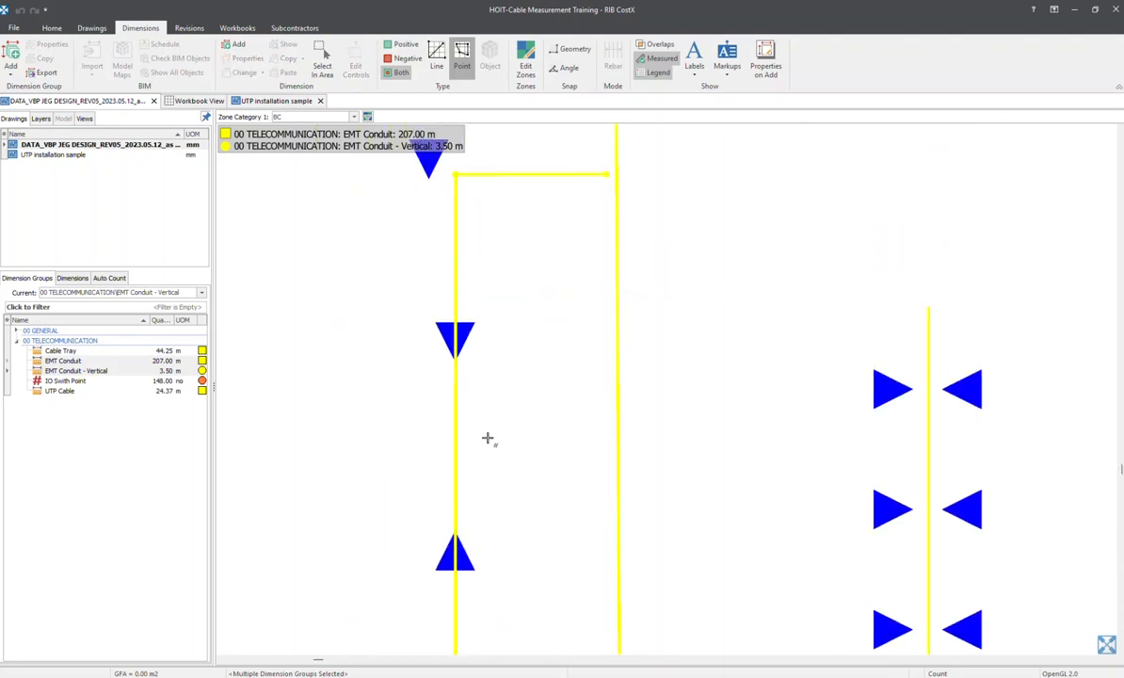
{"action": "scroll", "coordinate": [434, 227], "scroll_direction": "up", "scroll_amount": 5}
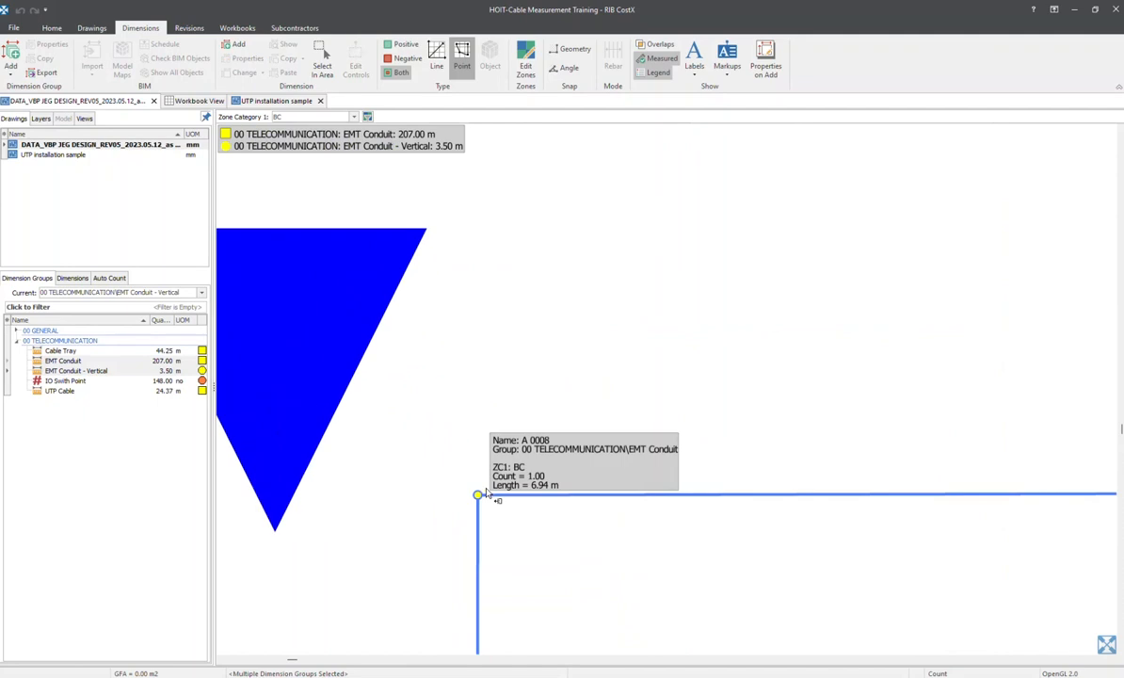
{"action": "scroll", "coordinate": [481, 442], "scroll_direction": "up", "scroll_amount": 3}
{"action": "middle_click_drag", "start_coordinate": [484, 444], "coordinate": [481, 237]}
{"action": "middle_click_drag", "start_coordinate": [478, 412], "coordinate": [487, 358]}
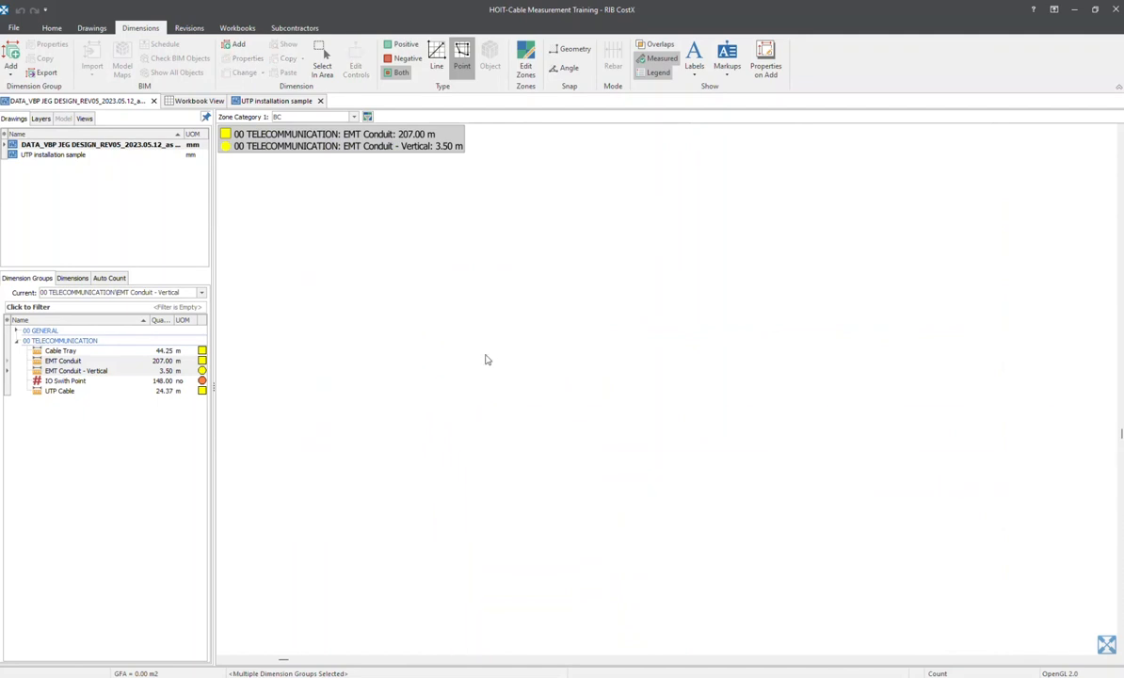
{"action": "scroll", "coordinate": [488, 358], "scroll_direction": "up", "scroll_amount": 1}
{"action": "scroll", "coordinate": [472, 423], "scroll_direction": "up", "scroll_amount": 5}
{"action": "middle_click_drag", "start_coordinate": [395, 489], "coordinate": [546, 298]}
{"action": "scroll", "coordinate": [545, 299], "scroll_direction": "up", "scroll_amount": 3}
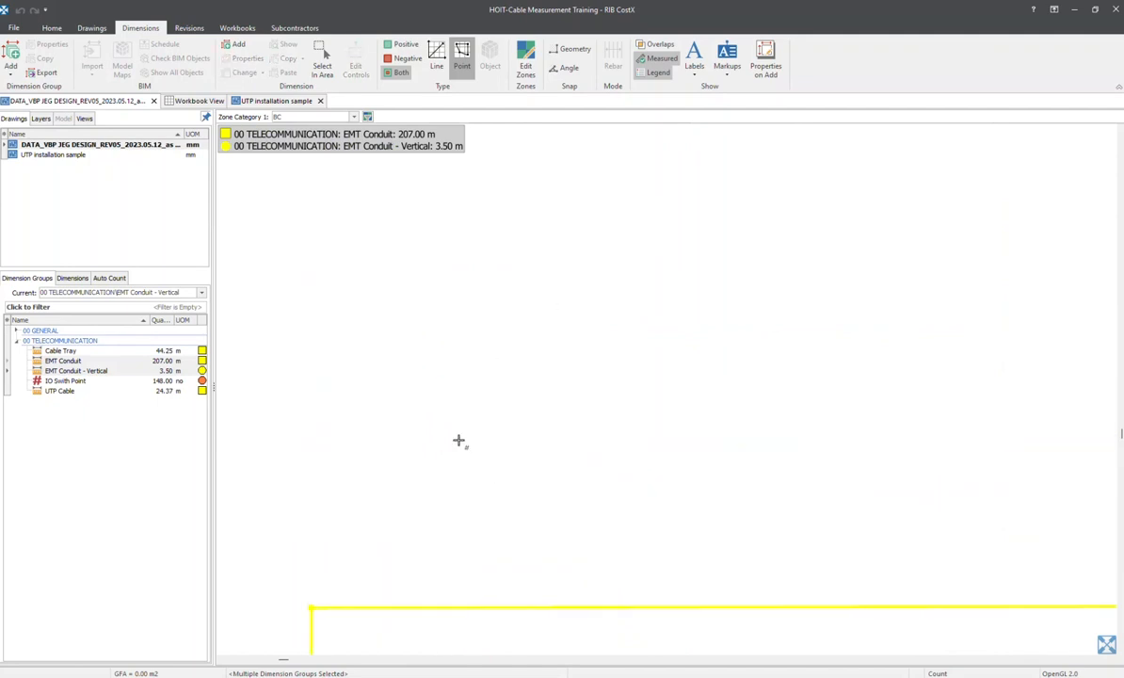
{"action": "middle_click_drag", "start_coordinate": [358, 535], "coordinate": [580, 303]}
{"action": "scroll", "coordinate": [534, 367], "scroll_direction": "up", "scroll_amount": 3}
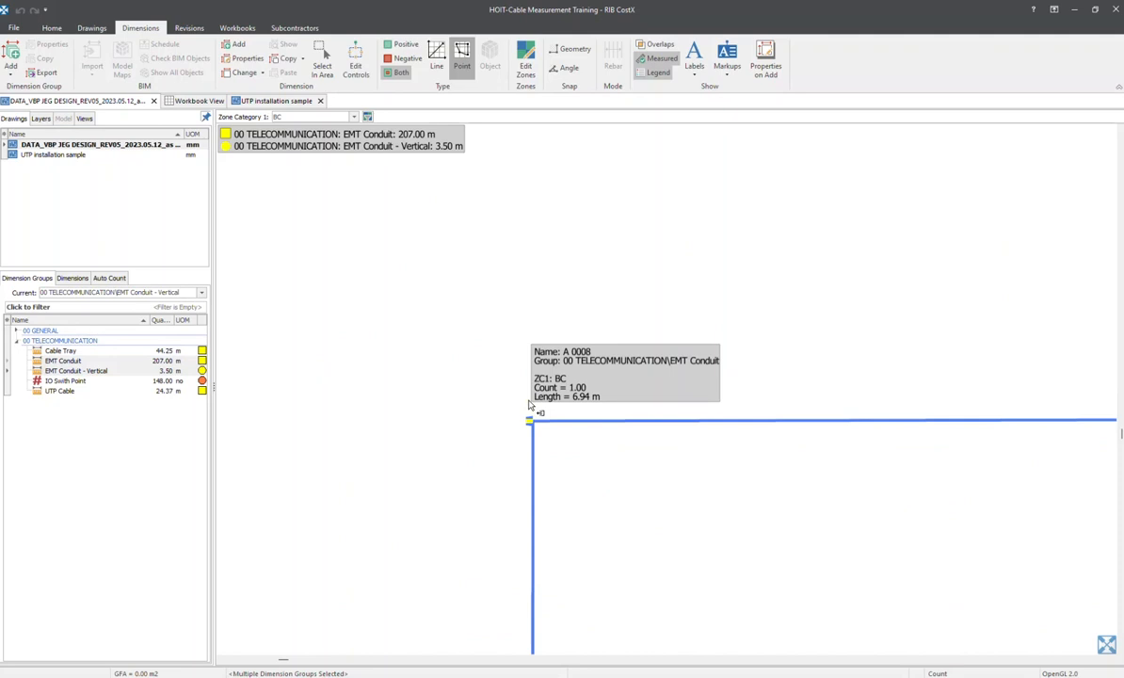
{"action": "scroll", "coordinate": [529, 404], "scroll_direction": "up", "scroll_amount": 2}
{"action": "left_click", "coordinate": [544, 402]}
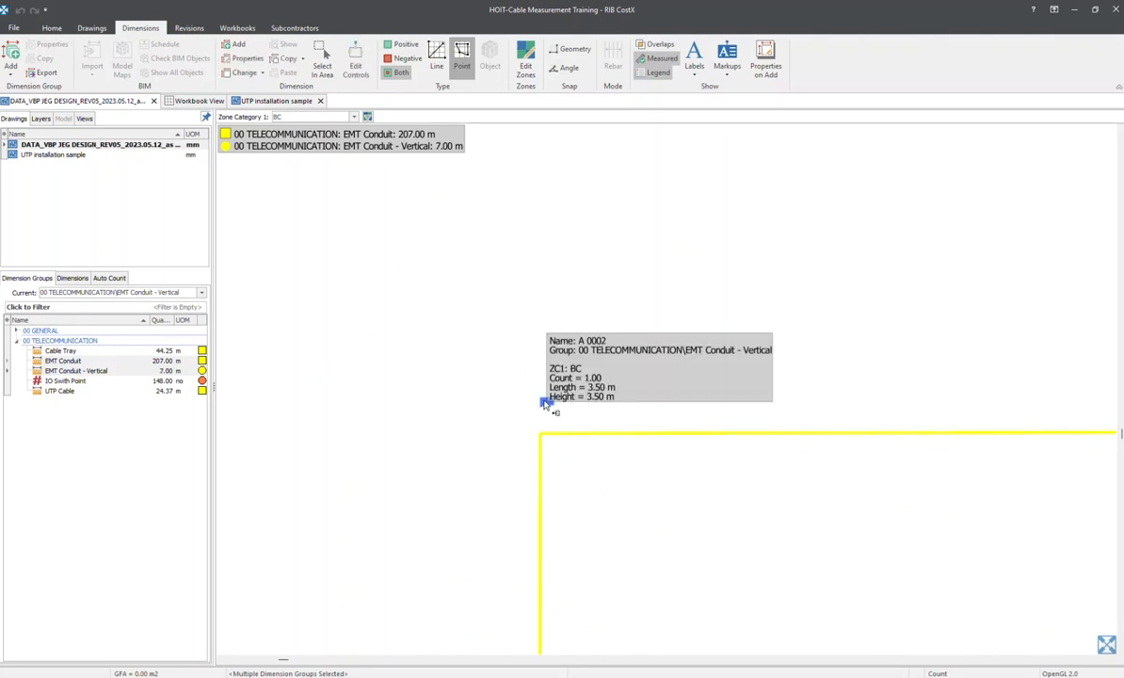
Isolate the EMT Conduit - Vertical dimension group on the drawing, hiding the horizontal EMT Conduit
{"action": "scroll", "coordinate": [544, 403], "scroll_direction": "down", "scroll_amount": 7}
{"action": "middle_click_drag", "start_coordinate": [552, 429], "coordinate": [532, 343]}
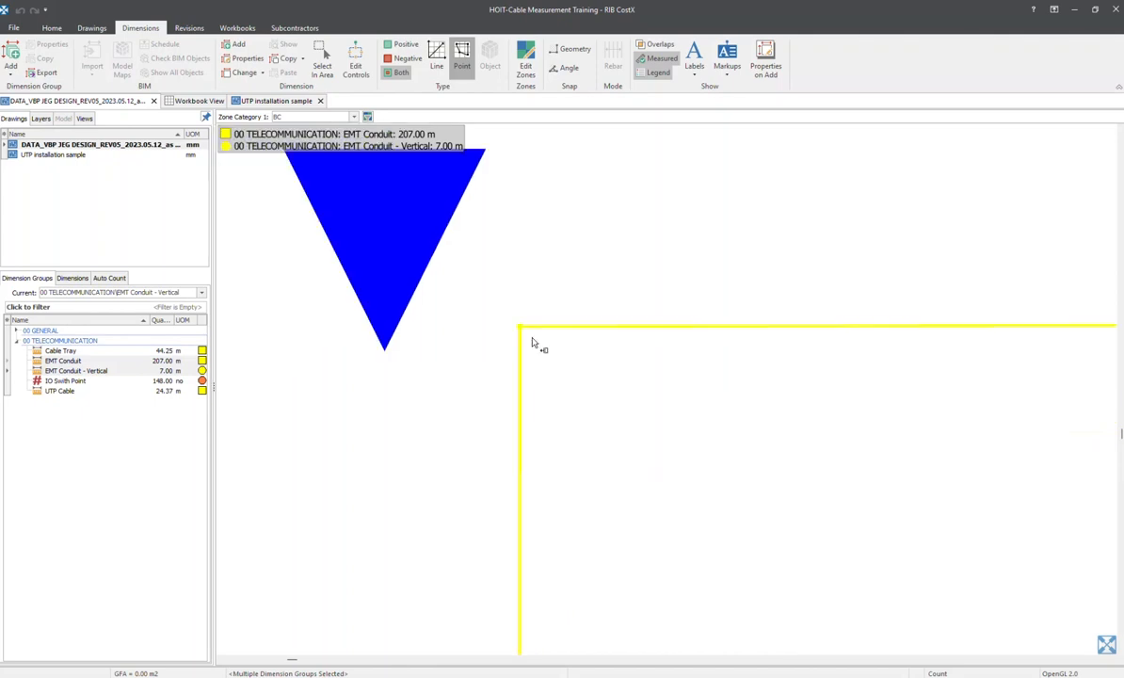
{"action": "scroll", "coordinate": [525, 337], "scroll_direction": "down", "scroll_amount": 6}
{"action": "middle_click_drag", "start_coordinate": [472, 299], "coordinate": [459, 238]}
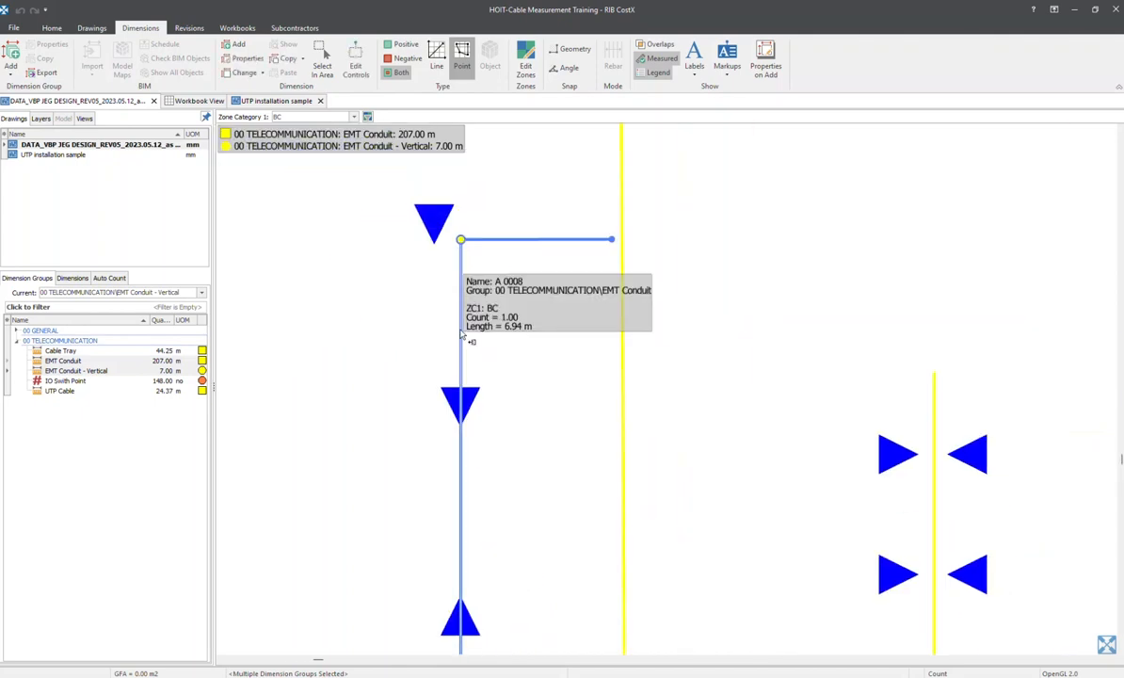
{"action": "left_click", "coordinate": [66, 279]}
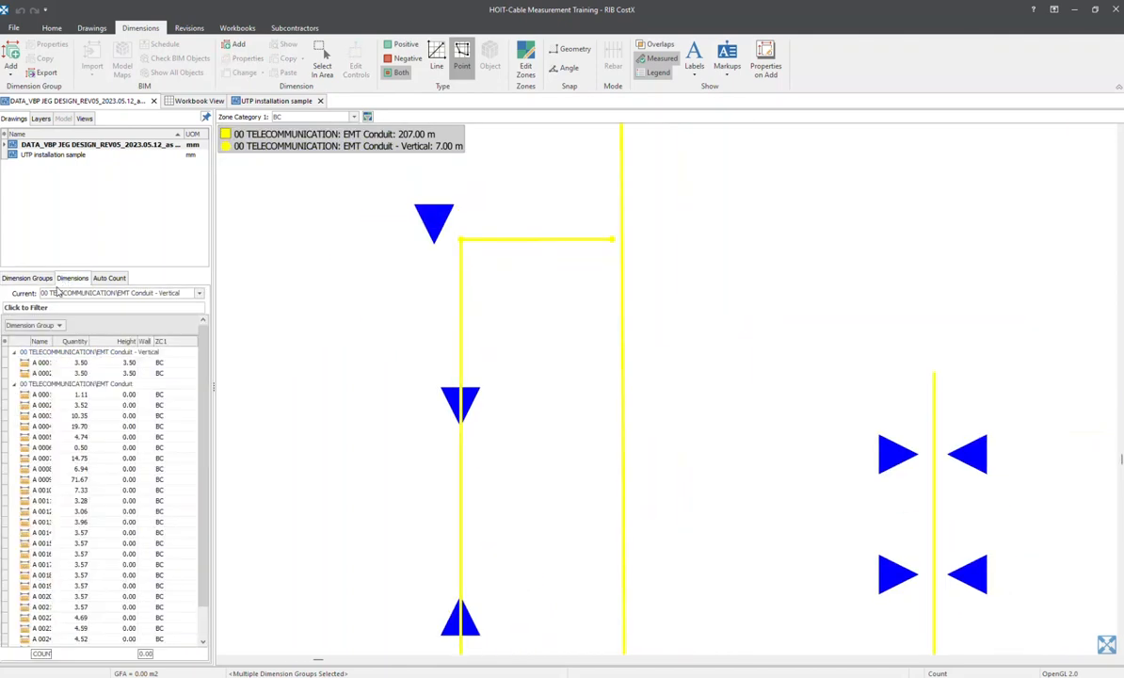
{"action": "left_click", "coordinate": [26, 278]}
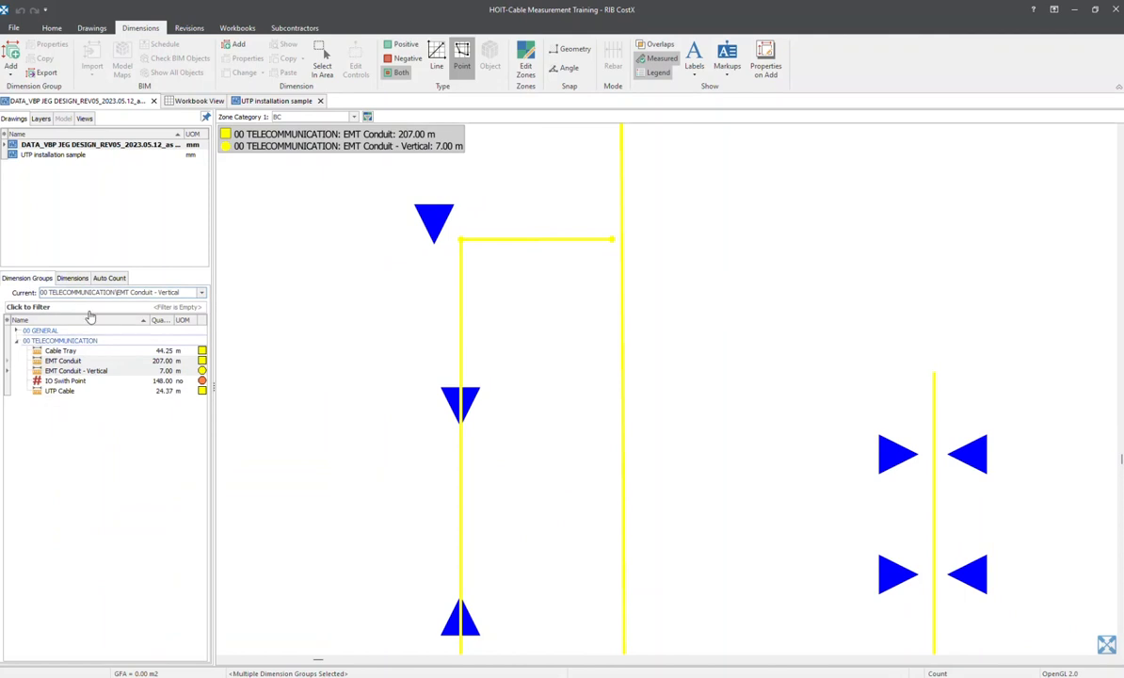
{"action": "left_click", "coordinate": [101, 374]}
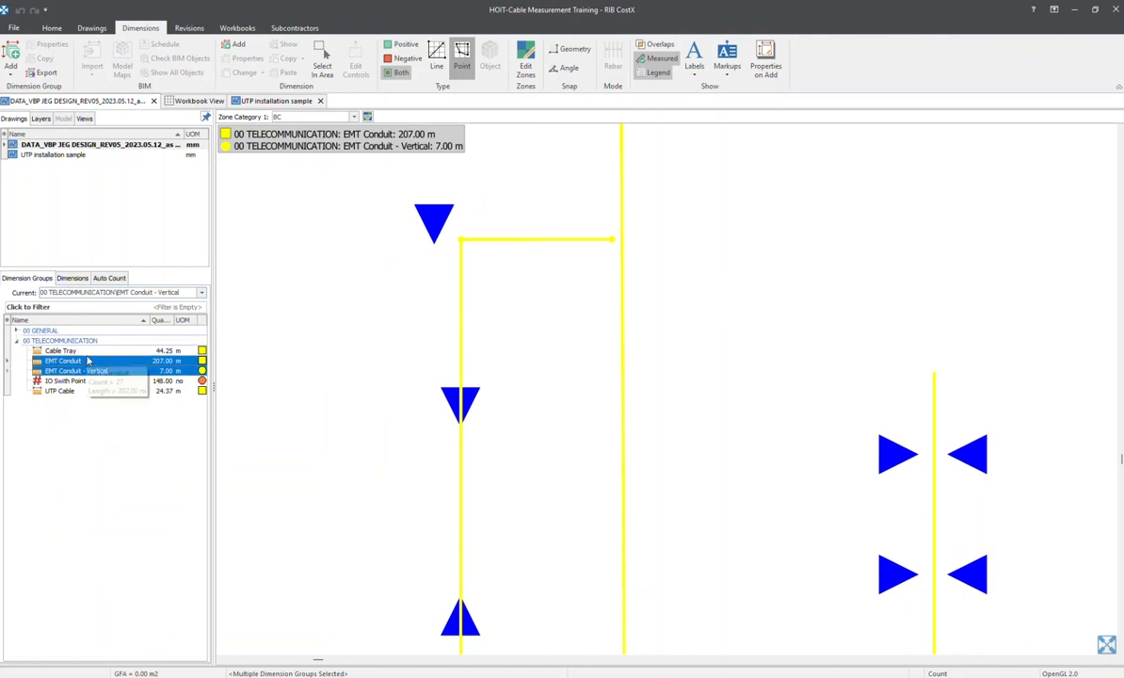
{"action": "left_click", "coordinate": [81, 350]}
{"action": "left_click", "coordinate": [83, 370]}
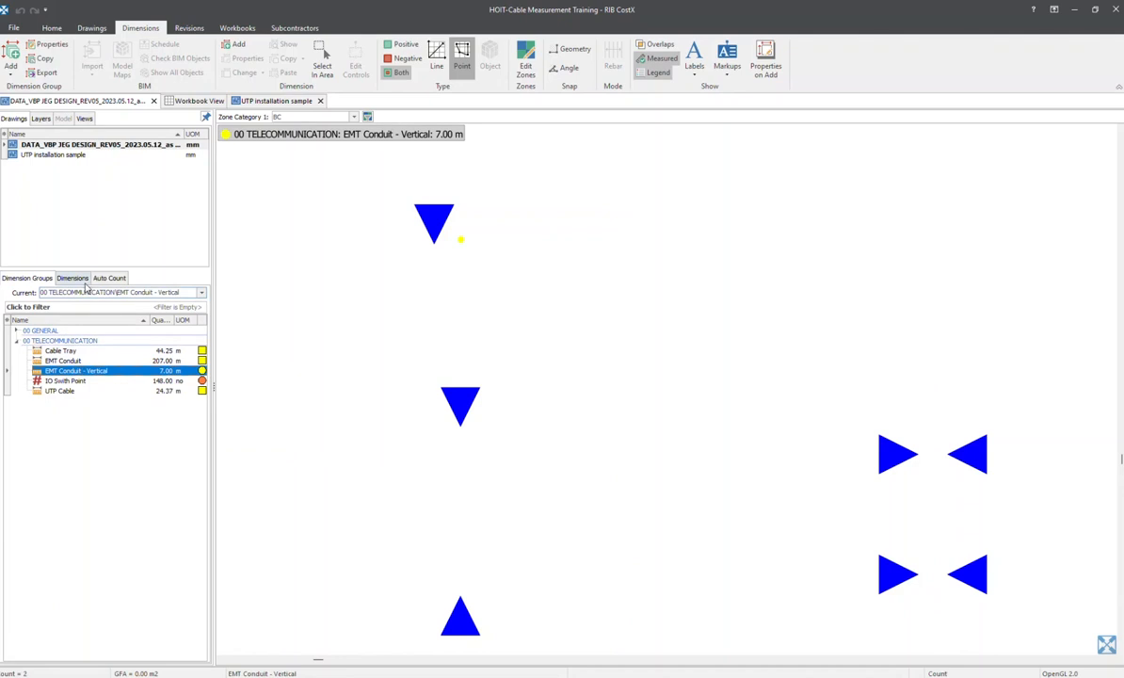
List the individual EMT Conduit - Vertical dimensions and check the length and height of both points
{"action": "left_click", "coordinate": [74, 278]}
{"action": "left_click", "coordinate": [14, 351]}
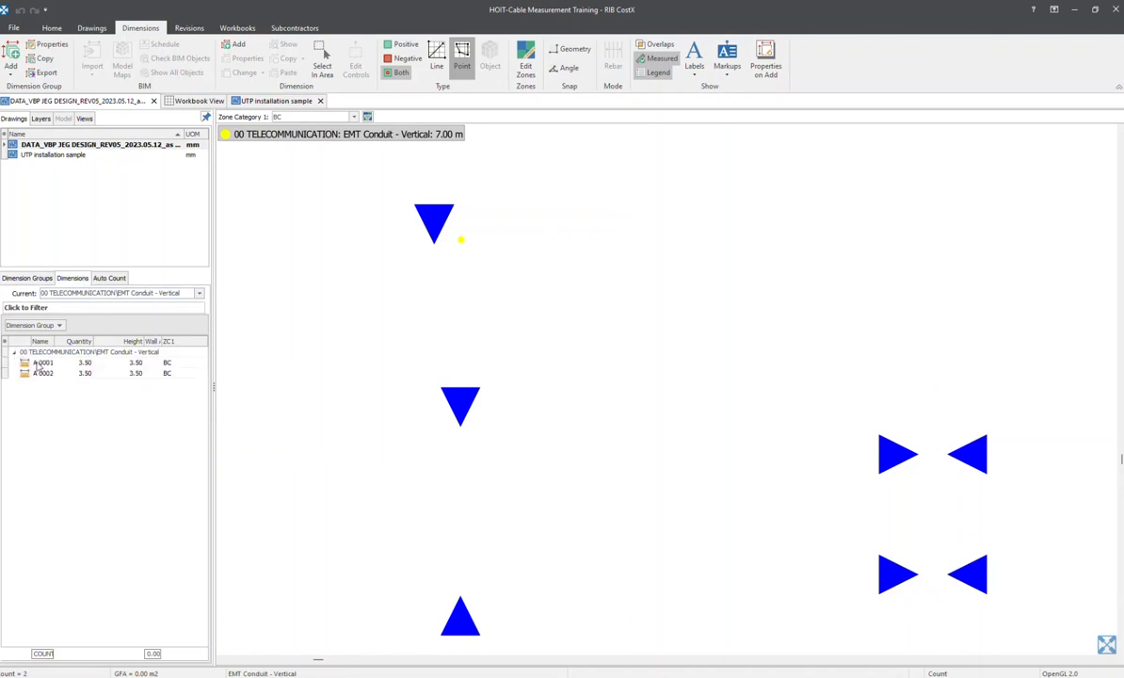
{"action": "left_click", "coordinate": [94, 362]}
{"action": "left_click", "coordinate": [104, 373]}
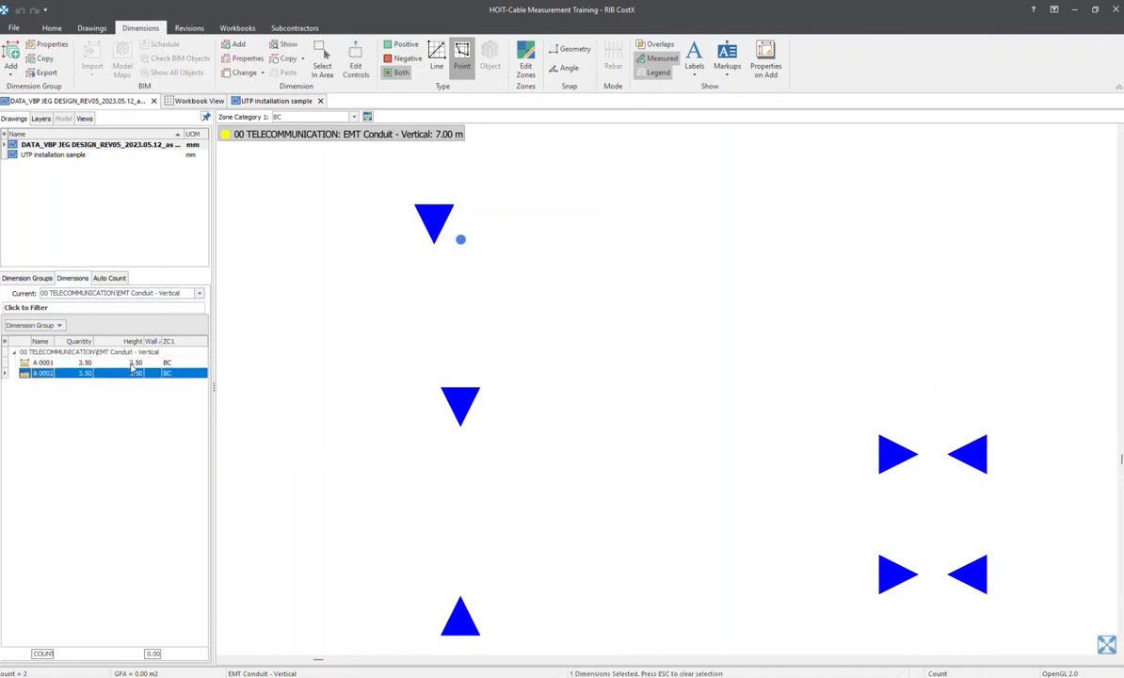
{"action": "left_click", "coordinate": [131, 365]}
{"action": "left_click", "coordinate": [134, 374]}
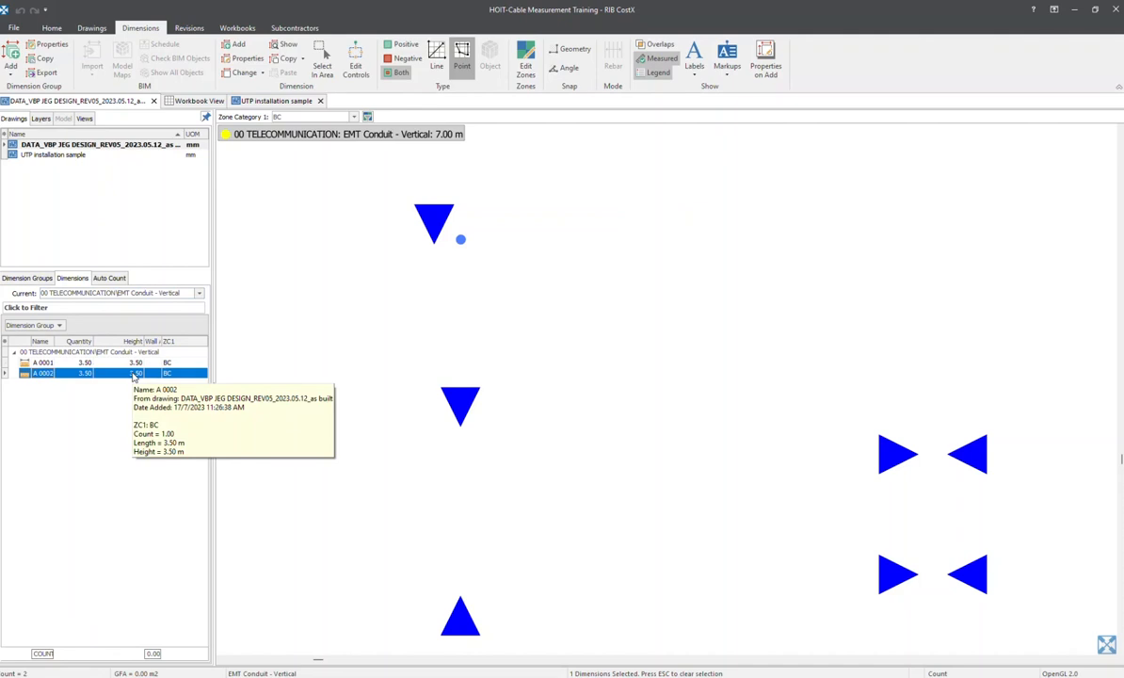
{"action": "mouse_move", "coordinate": [460, 241]}
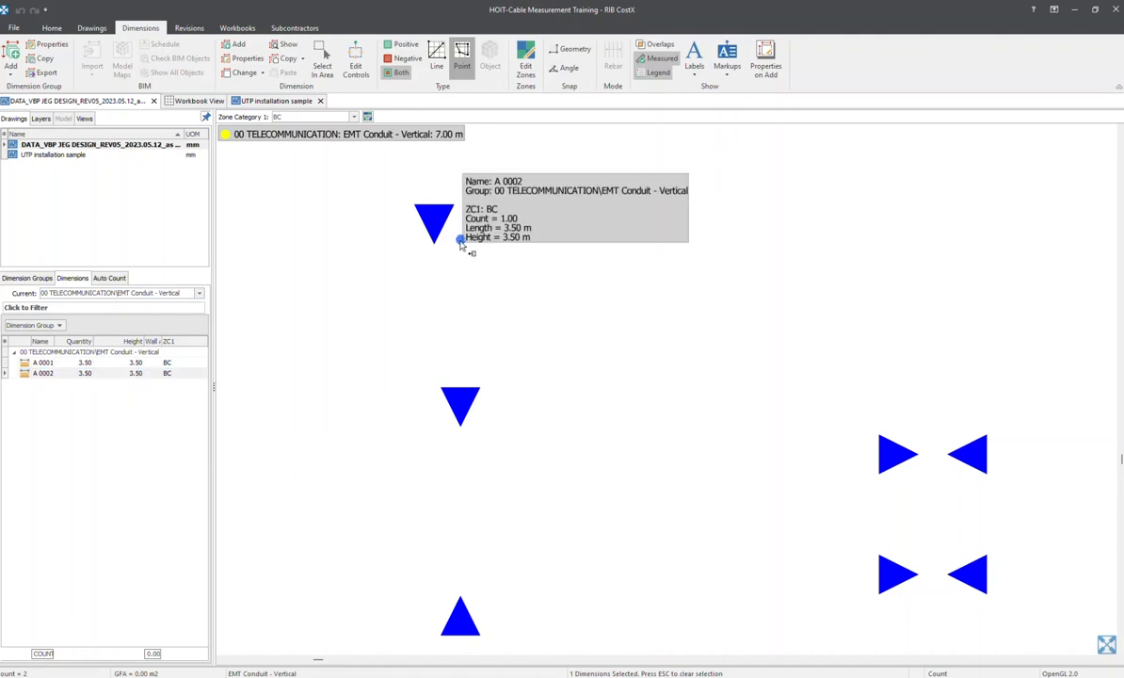
{"action": "left_click", "coordinate": [134, 375]}
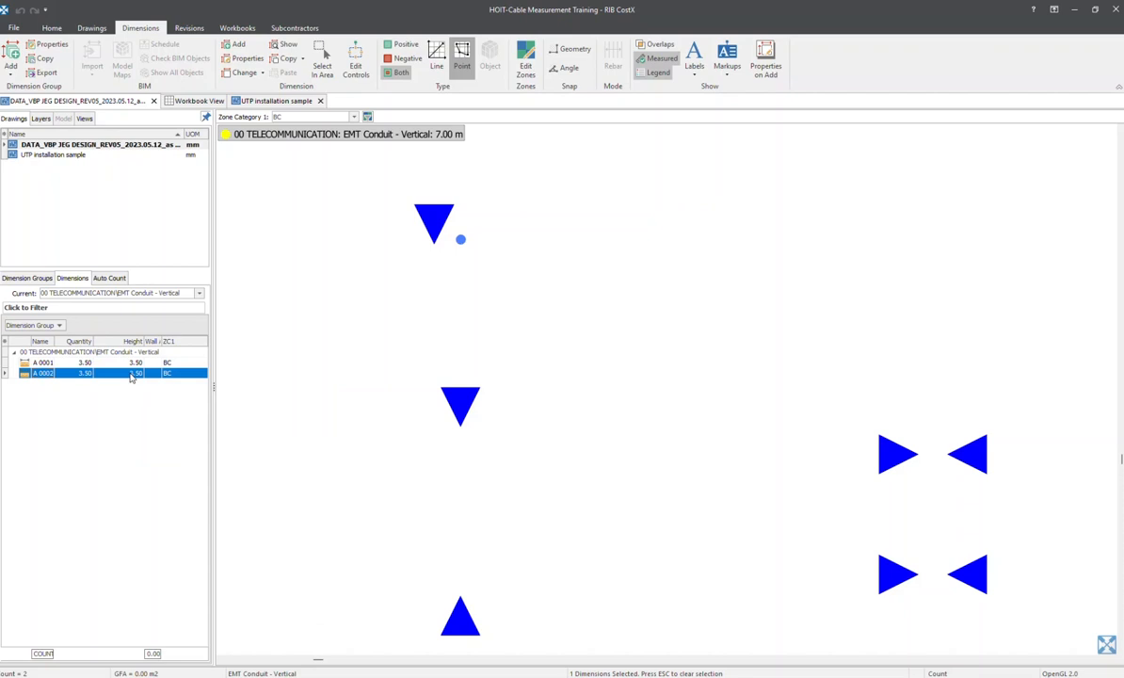
Open the properties of dimension A 0002, turn off the default for its height, and close without updating
{"action": "double_click", "coordinate": [132, 375]}
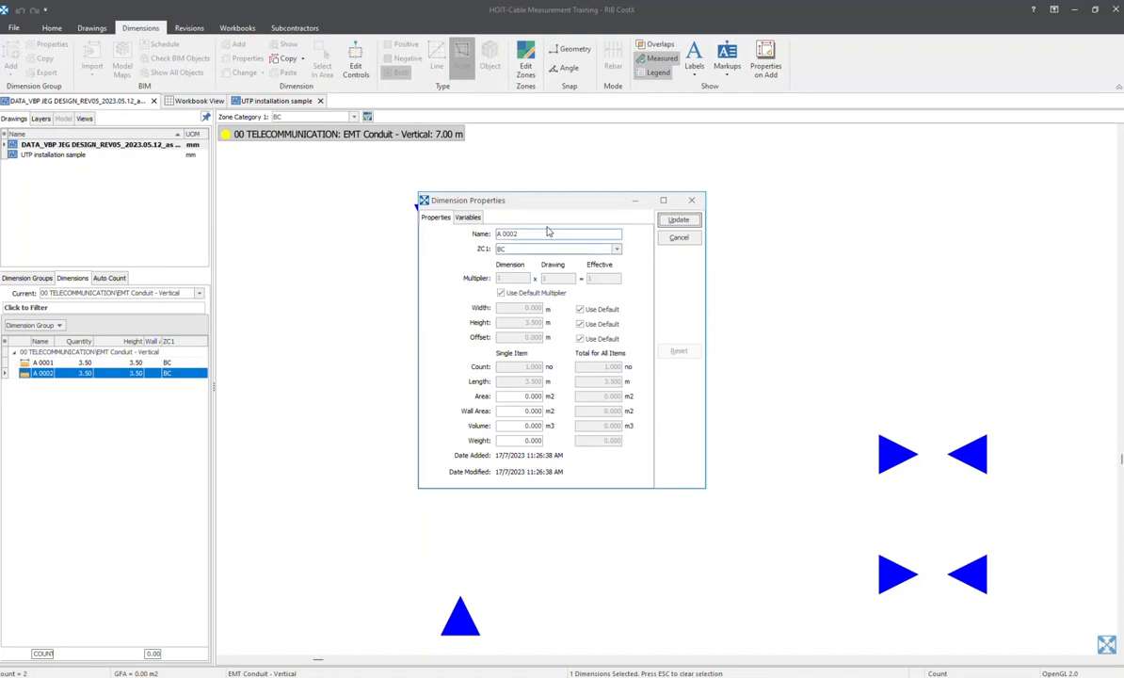
{"action": "left_click_drag", "start_coordinate": [545, 200], "coordinate": [645, 204]}
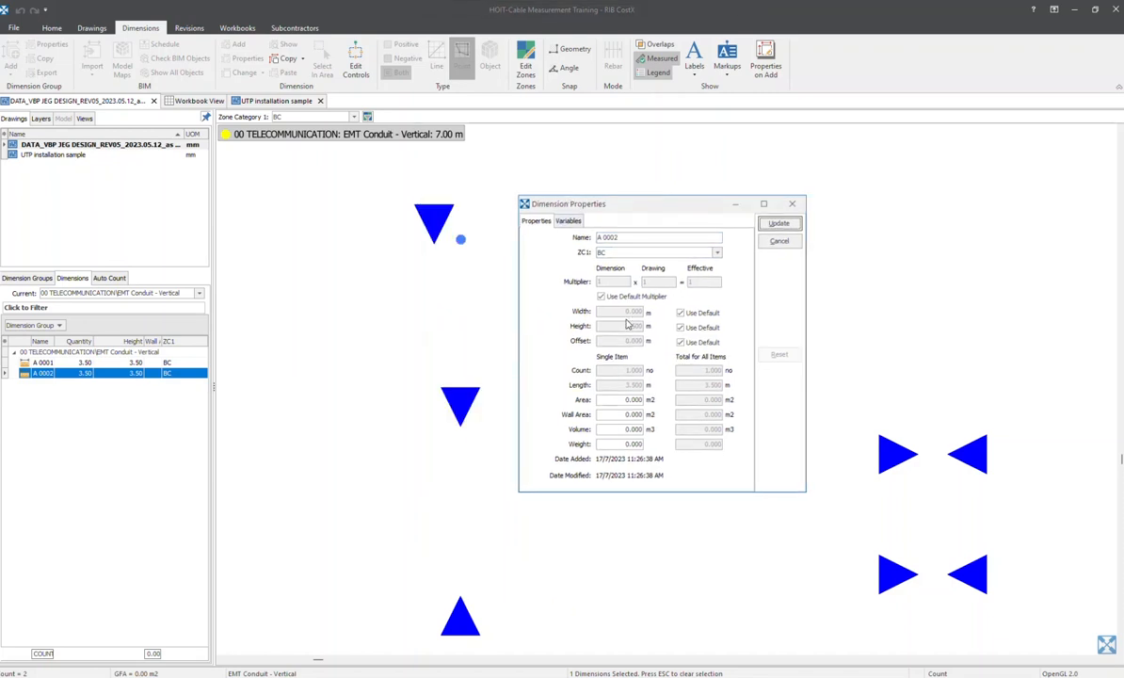
{"action": "left_click", "coordinate": [681, 328]}
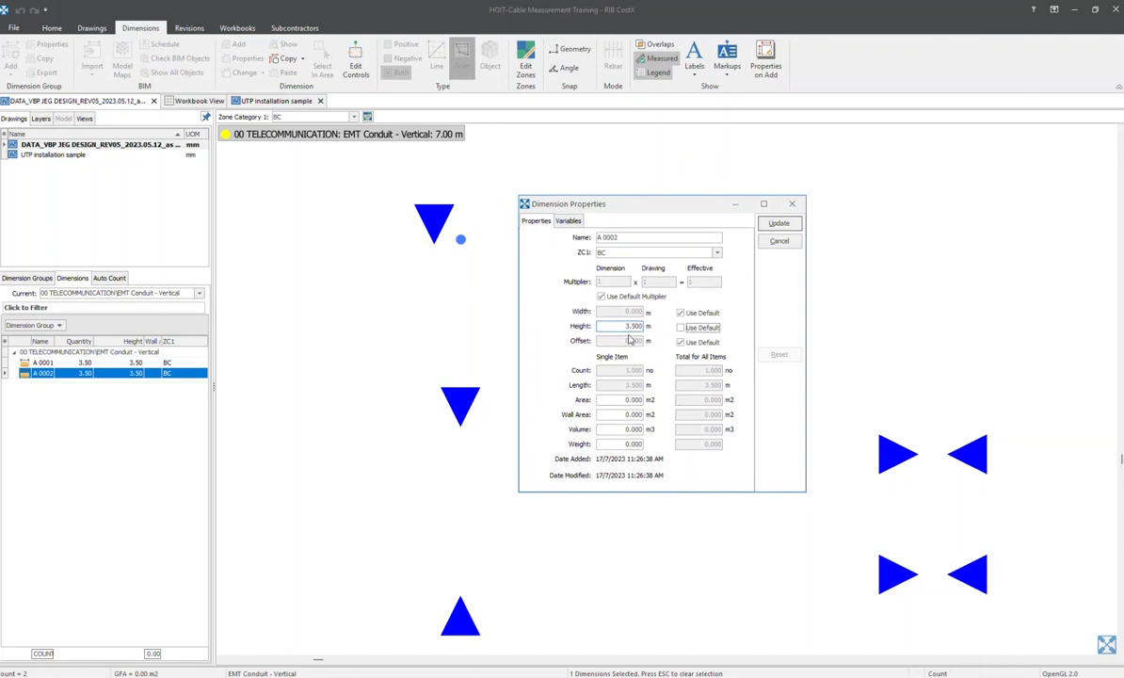
{"action": "left_click", "coordinate": [791, 203]}
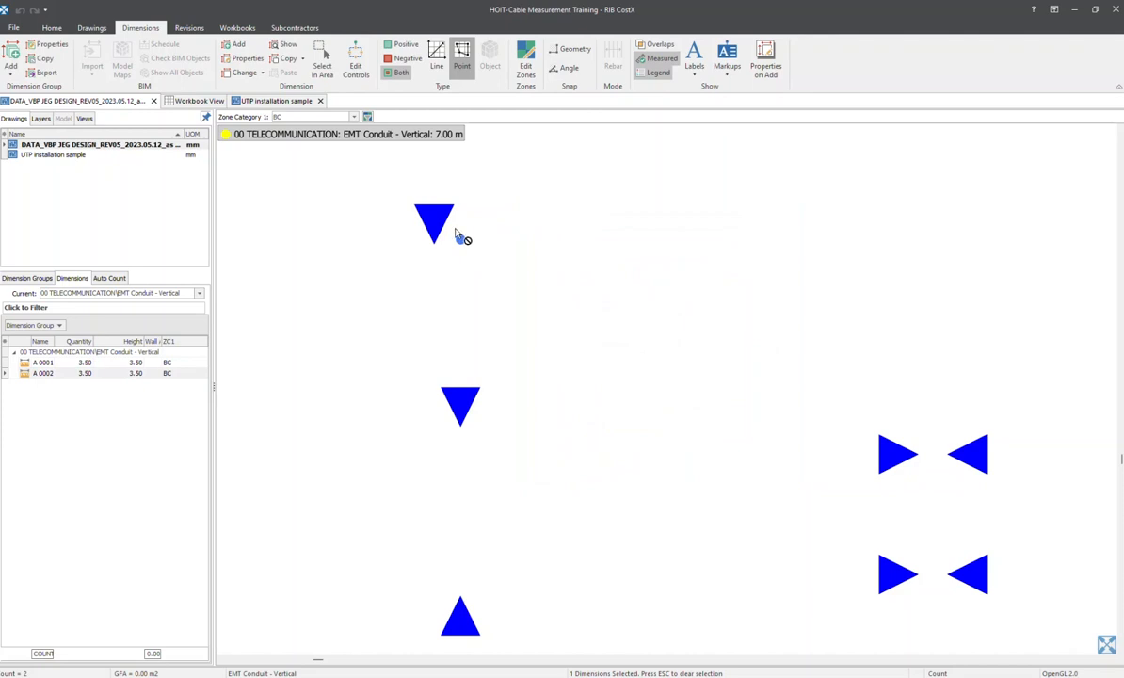
Apply the saved view View1 and display all dimension groups of 00 TELECOMMUNICATION on the drawing
{"action": "left_click", "coordinate": [13, 278]}
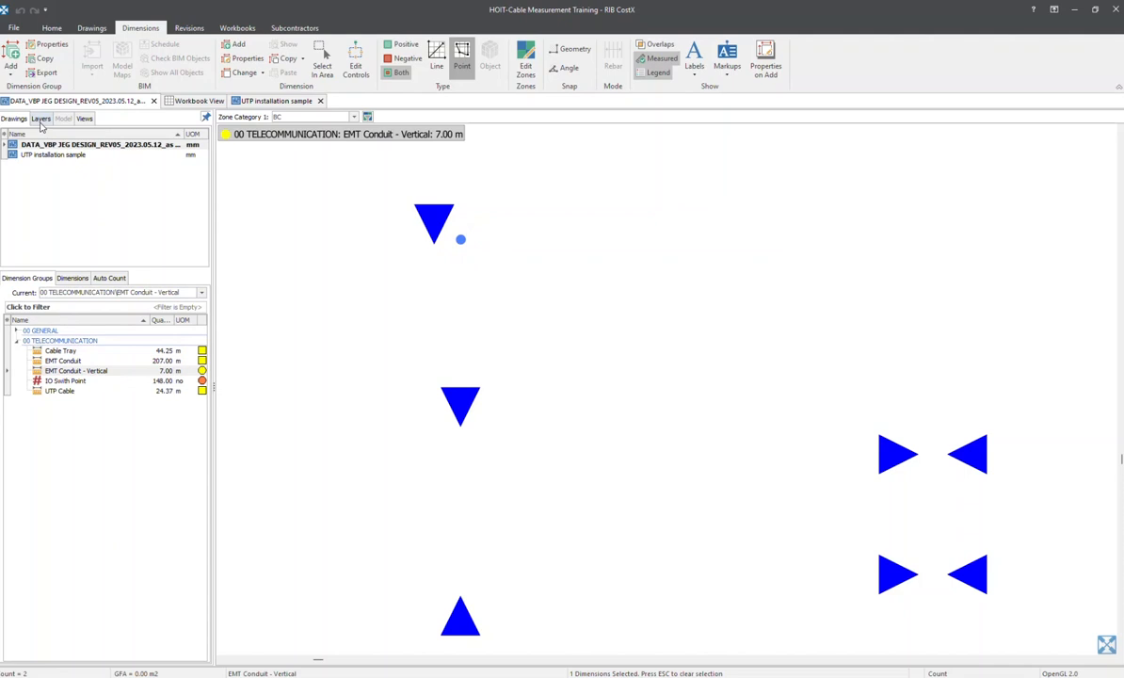
{"action": "scroll", "coordinate": [494, 294], "scroll_direction": "down", "scroll_amount": 8}
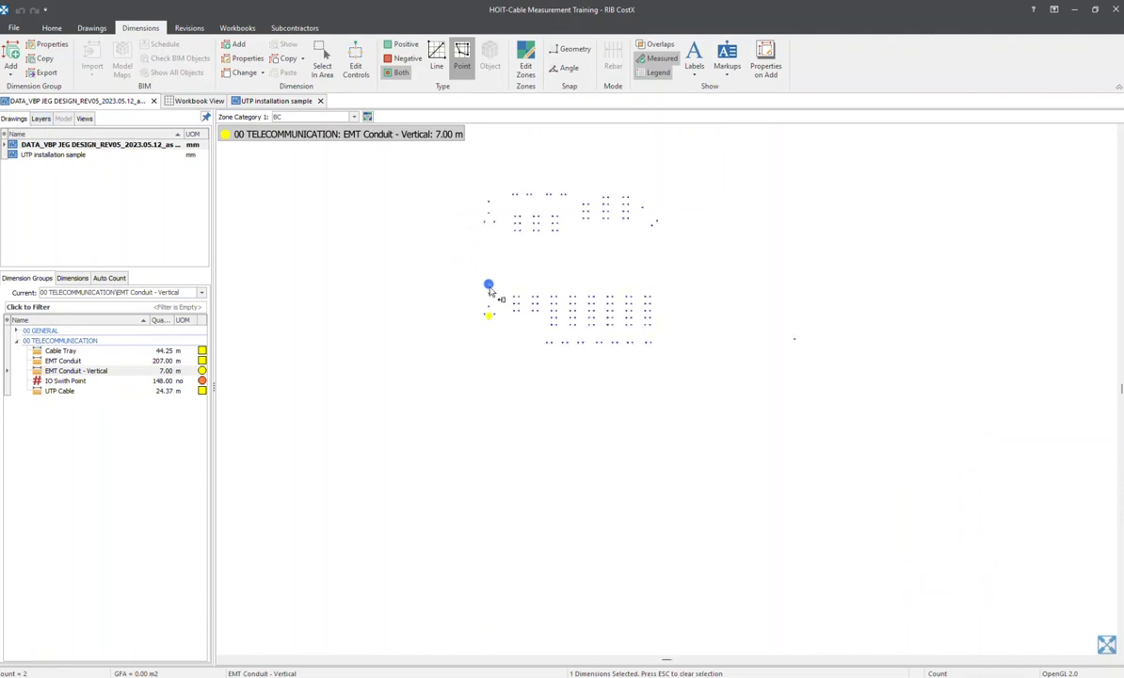
{"action": "middle_click_drag", "start_coordinate": [500, 294], "coordinate": [363, 317]}
{"action": "scroll", "coordinate": [364, 317], "scroll_direction": "up", "scroll_amount": 1}
{"action": "left_click", "coordinate": [86, 119]}
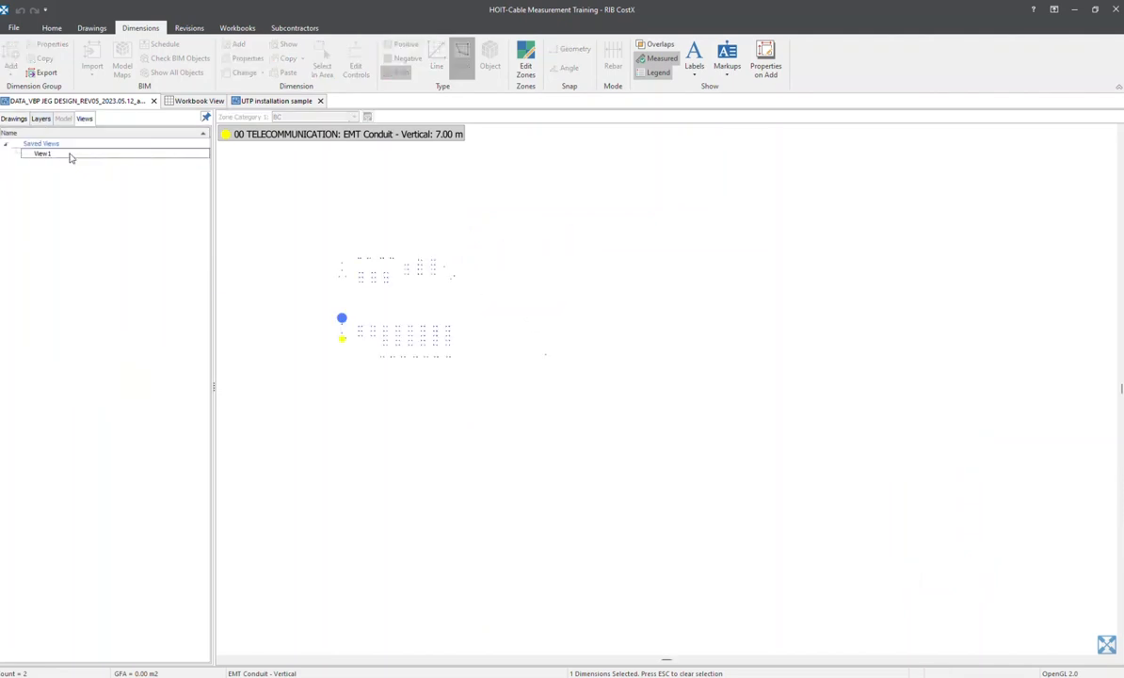
{"action": "double_click", "coordinate": [67, 152]}
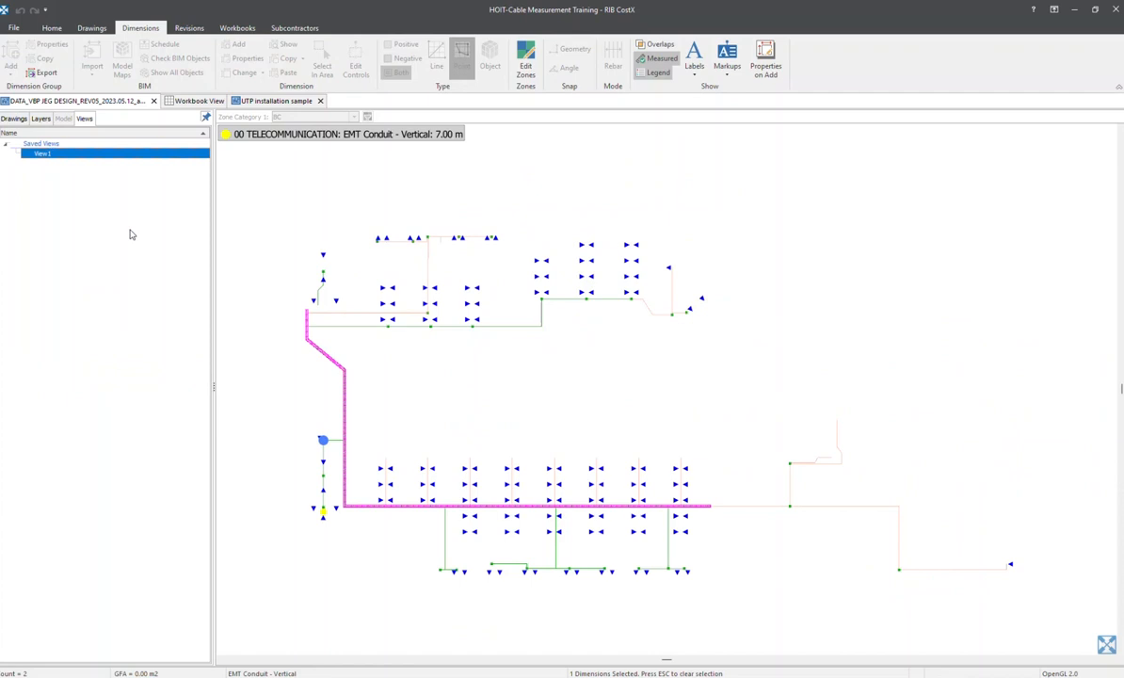
{"action": "left_click", "coordinate": [13, 119]}
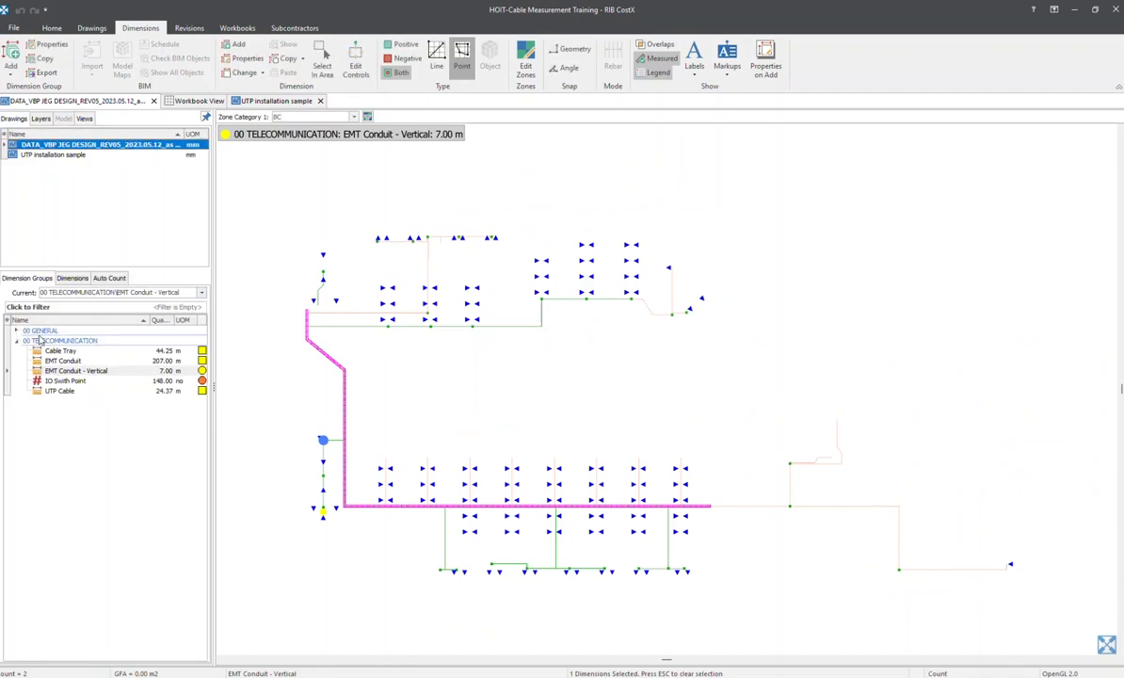
{"action": "left_click", "coordinate": [41, 340]}
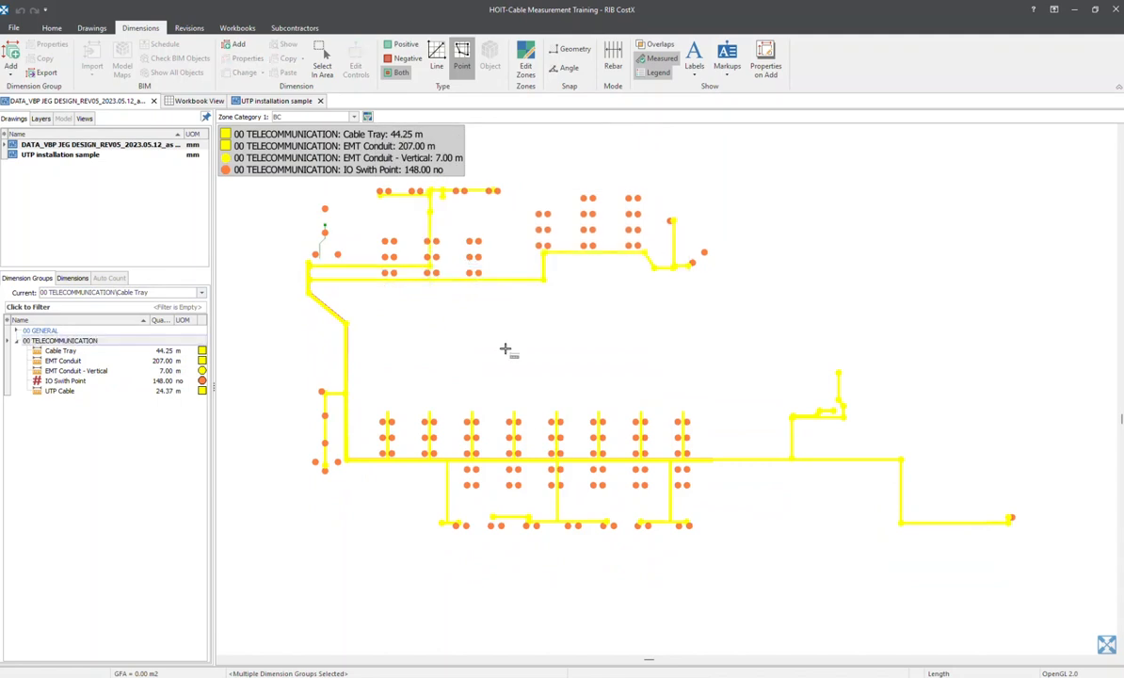
{"action": "left_click", "coordinate": [834, 263]}
{"action": "left_click", "coordinate": [502, 273]}
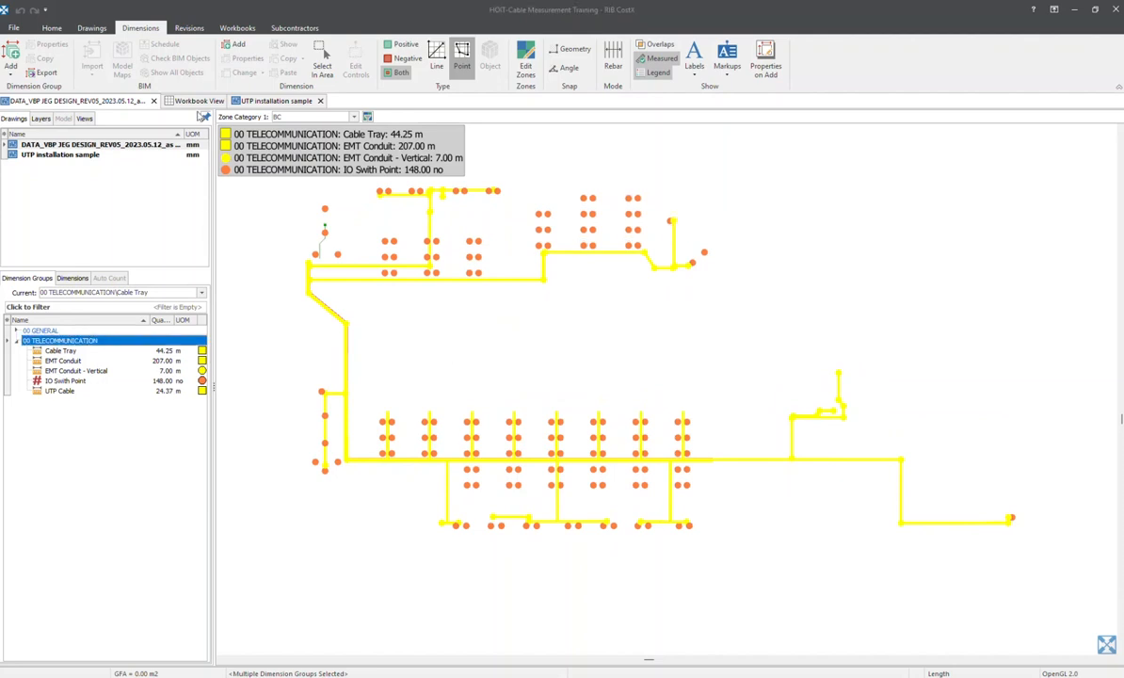
Add a workbook named Schedule Of Quantities with zones set to <ALL>, and list the project's dimension groups beside it
{"action": "left_click", "coordinate": [197, 100]}
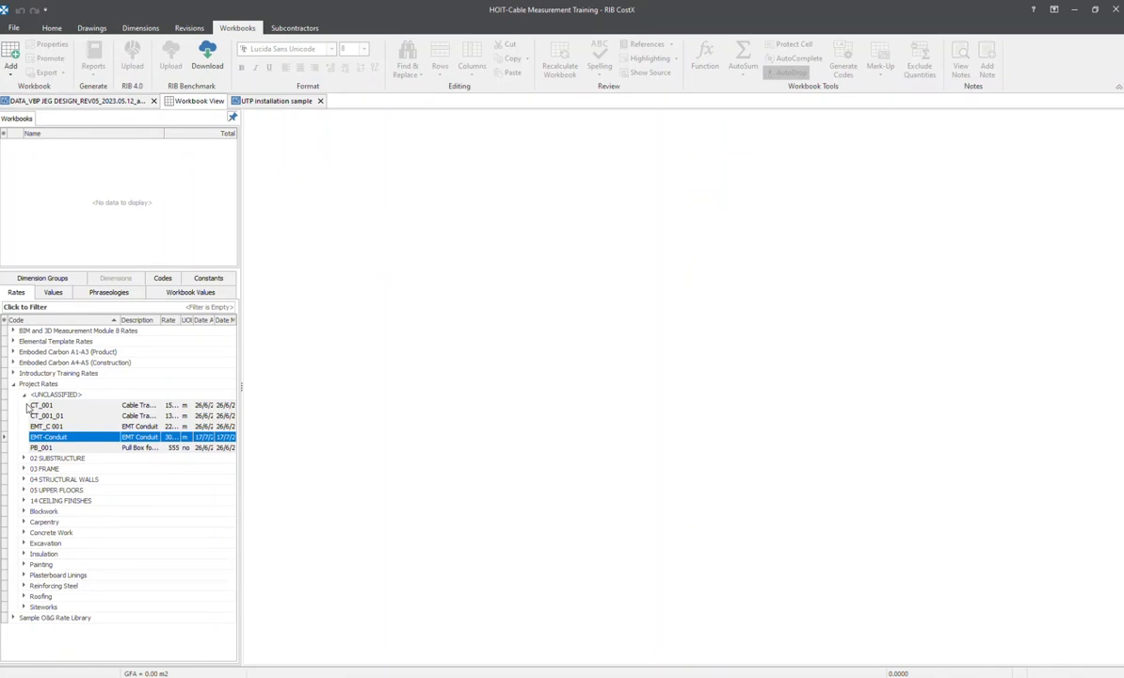
{"action": "left_click", "coordinate": [24, 395]}
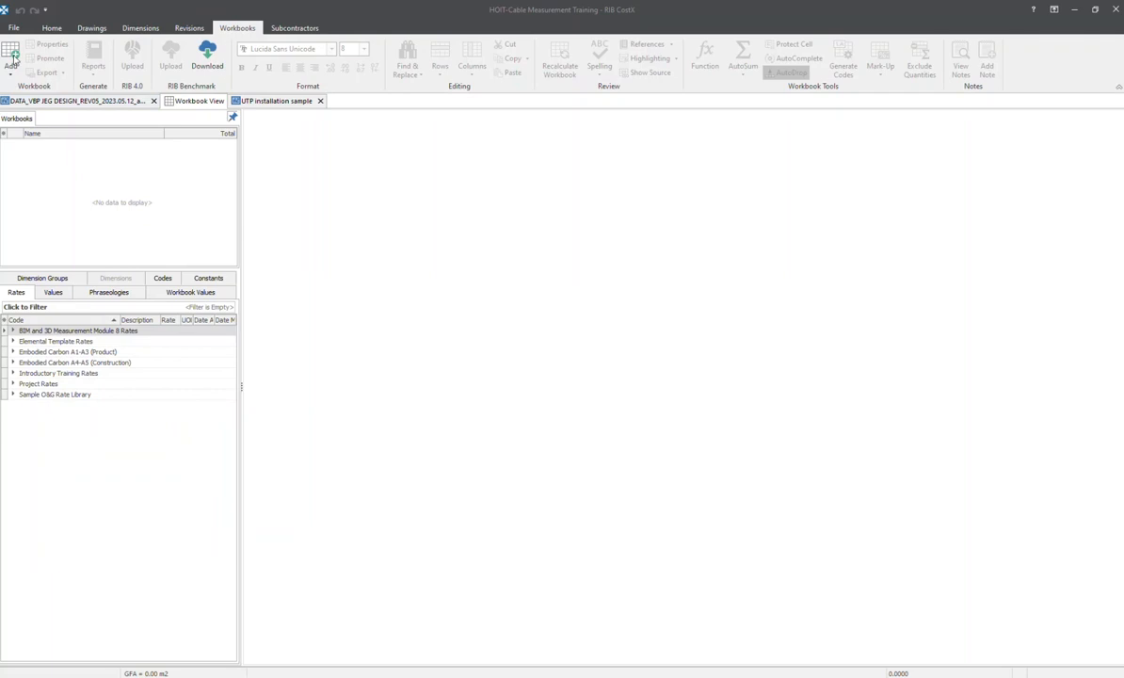
{"action": "left_click", "coordinate": [11, 56]}
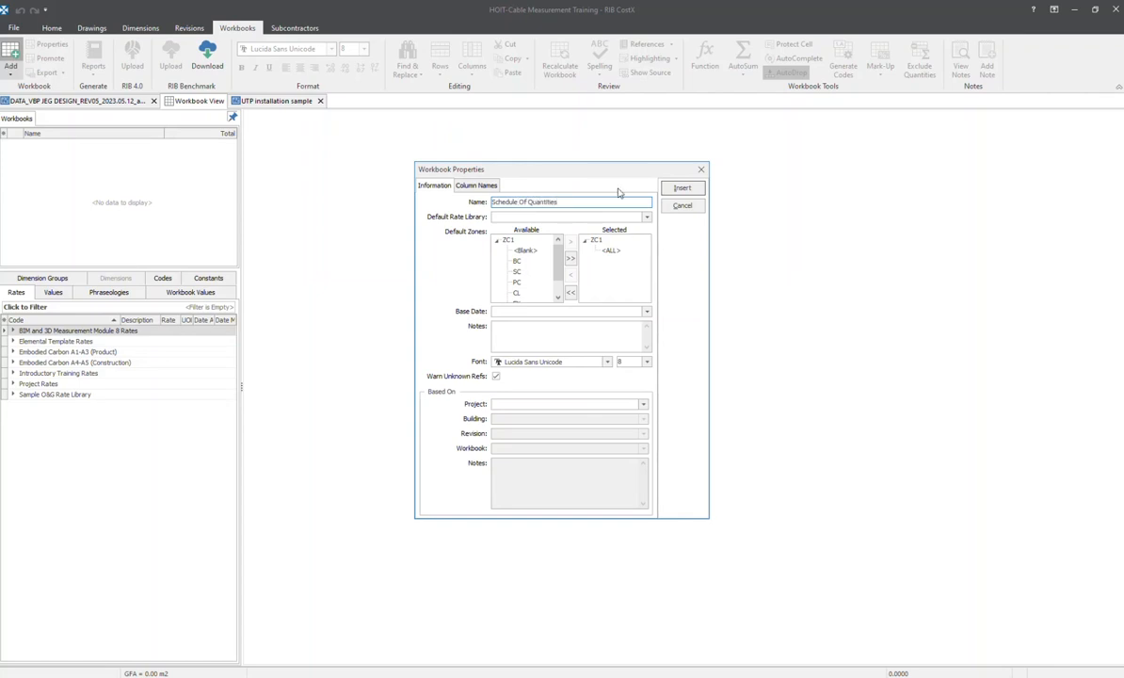
{"action": "left_click", "coordinate": [681, 188]}
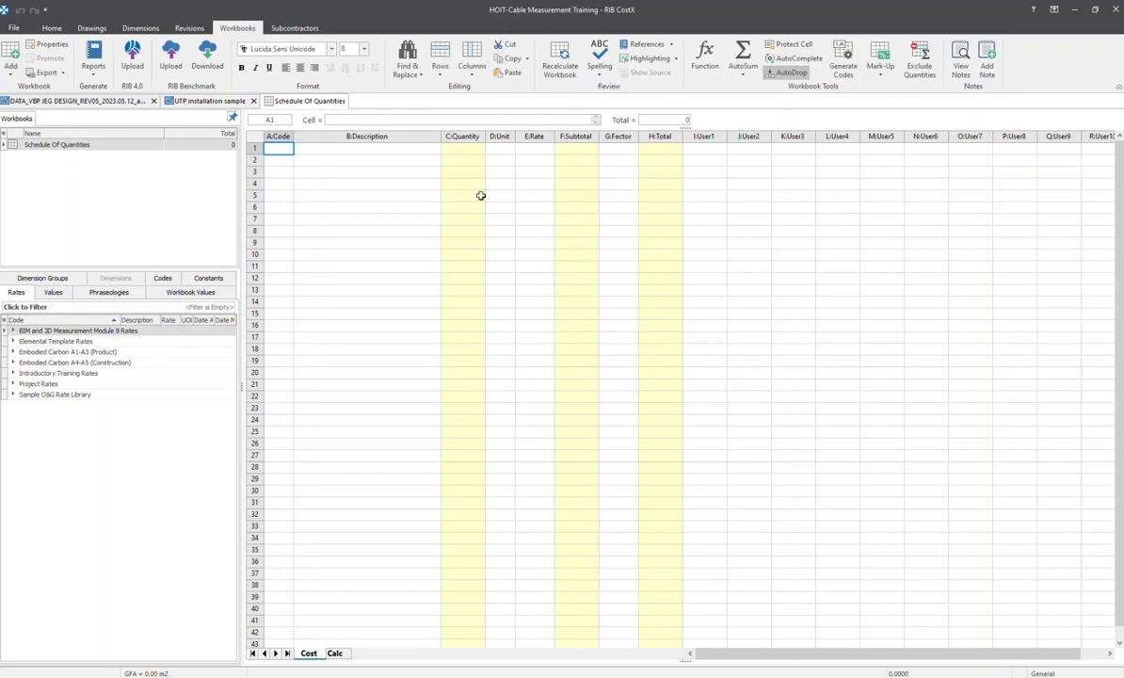
{"action": "scroll", "coordinate": [602, 301], "scroll_direction": "down", "scroll_amount": 1}
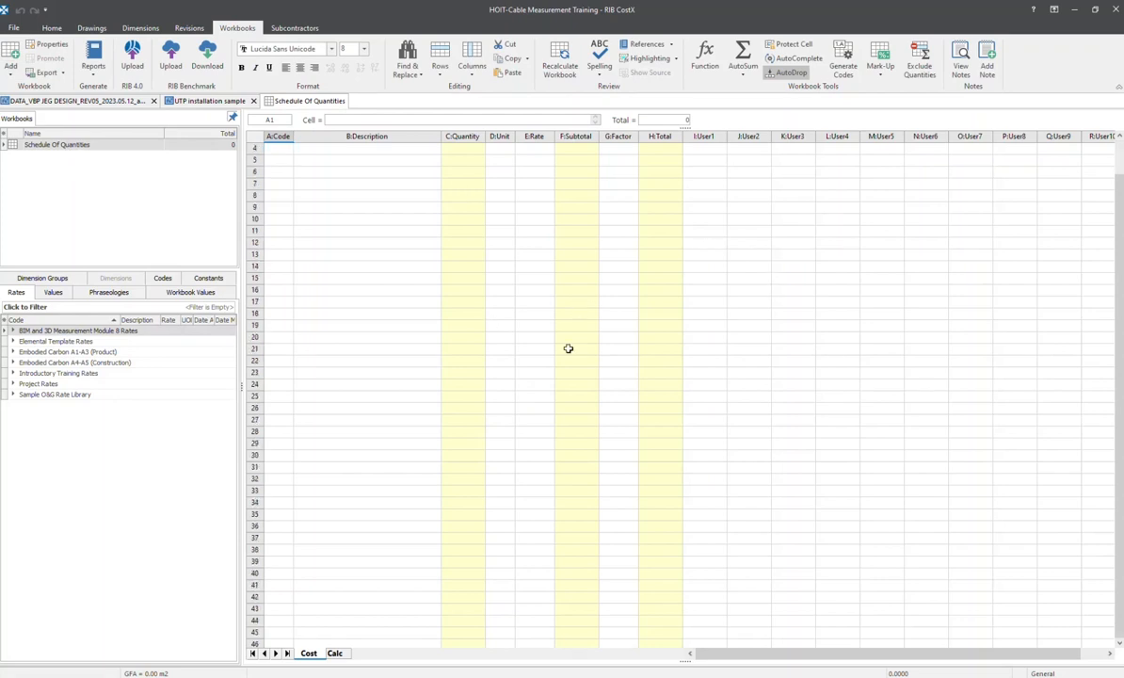
{"action": "left_click", "coordinate": [42, 277]}
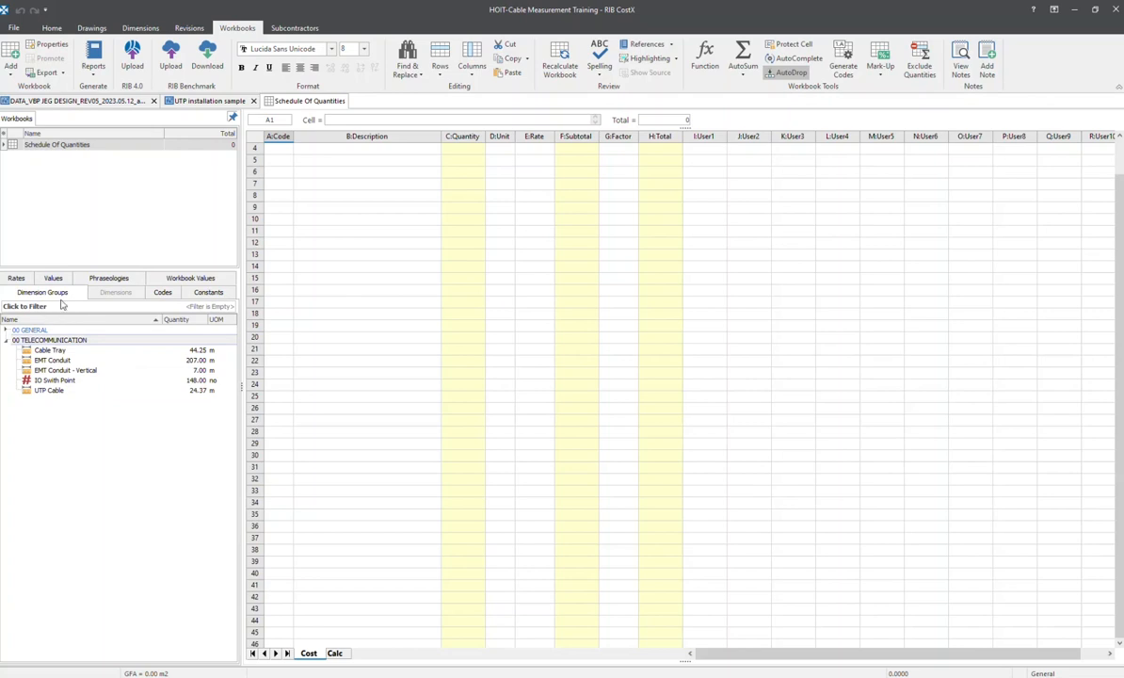
Insert all five 00 TELECOMMUNICATION dimension groups, from Cable Tray to UTP Cable, into the workbook starting at row 4, with rounding applied
{"action": "mouse_move", "coordinate": [68, 362]}
{"action": "left_click", "coordinate": [42, 349]}
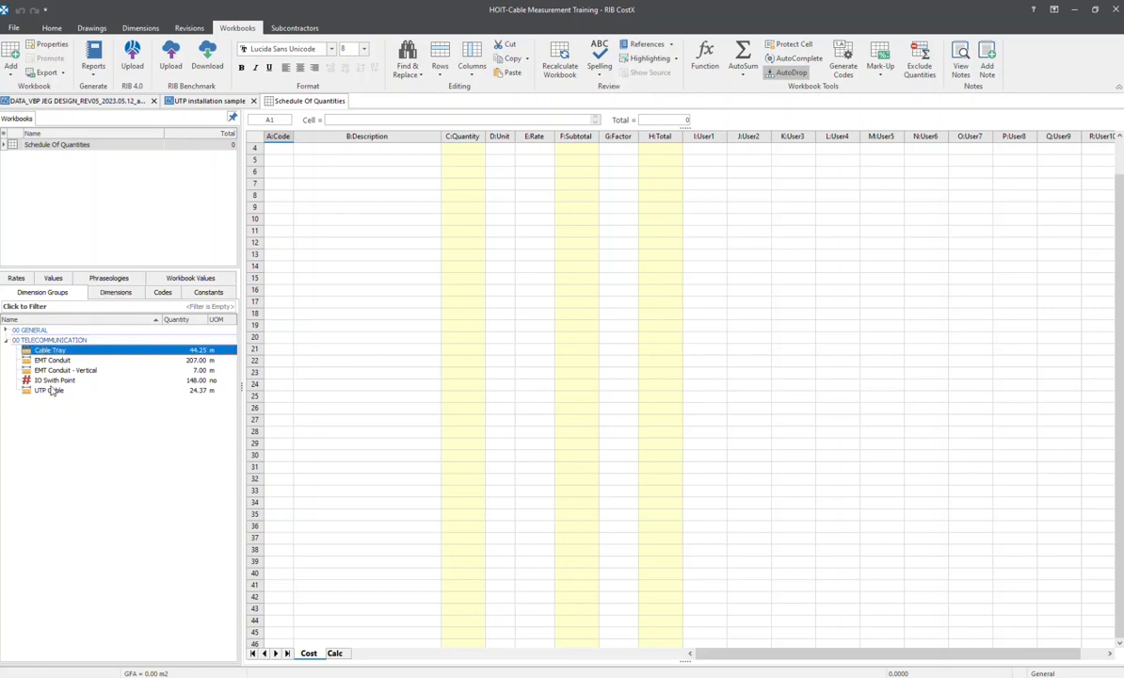
{"action": "left_click", "coordinate": [51, 390], "text": "shift"}
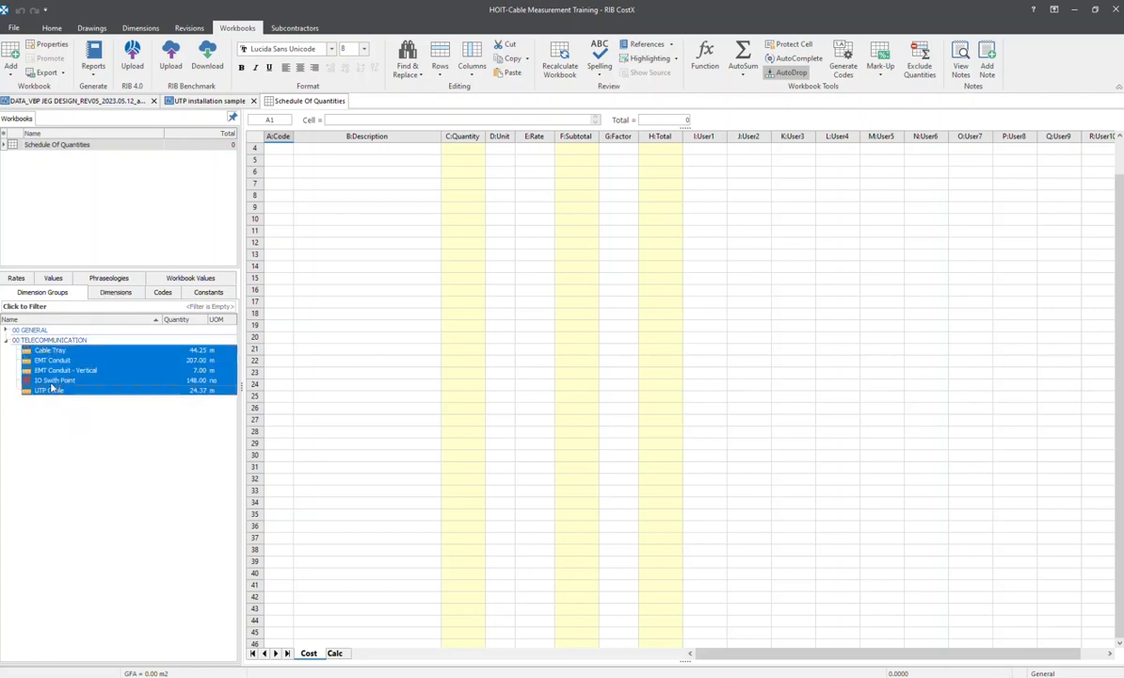
{"action": "left_click", "coordinate": [97, 356]}
{"action": "left_click", "coordinate": [95, 392], "text": "shift"}
{"action": "left_click_drag", "start_coordinate": [111, 350], "coordinate": [393, 150]}
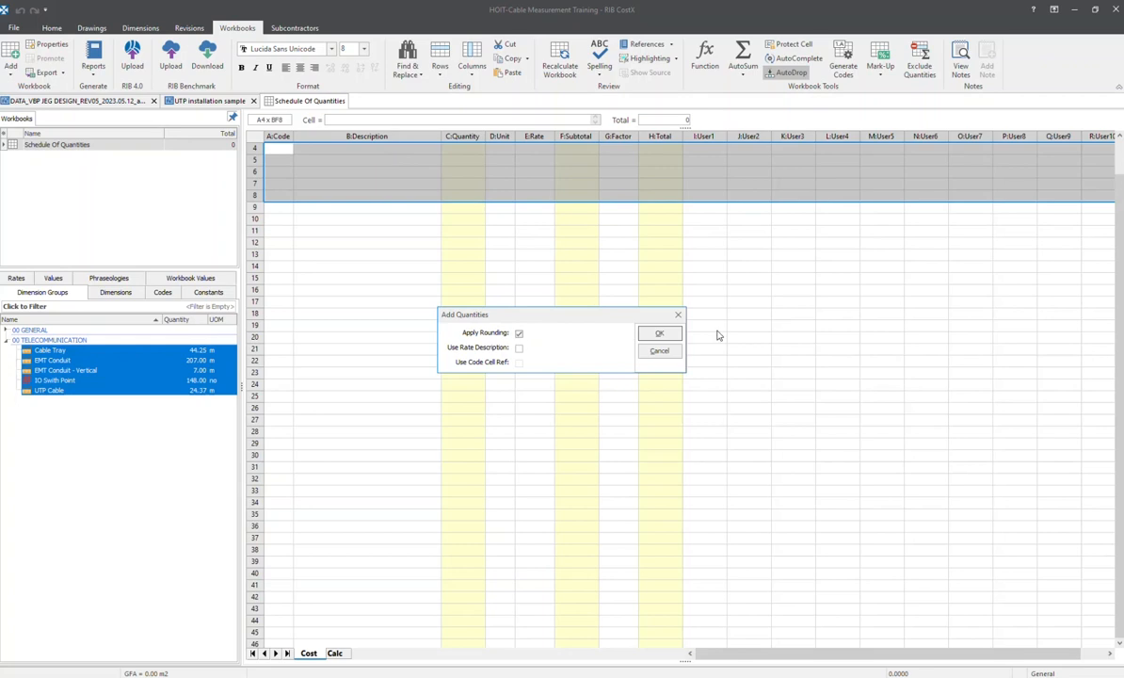
{"action": "left_click", "coordinate": [659, 335]}
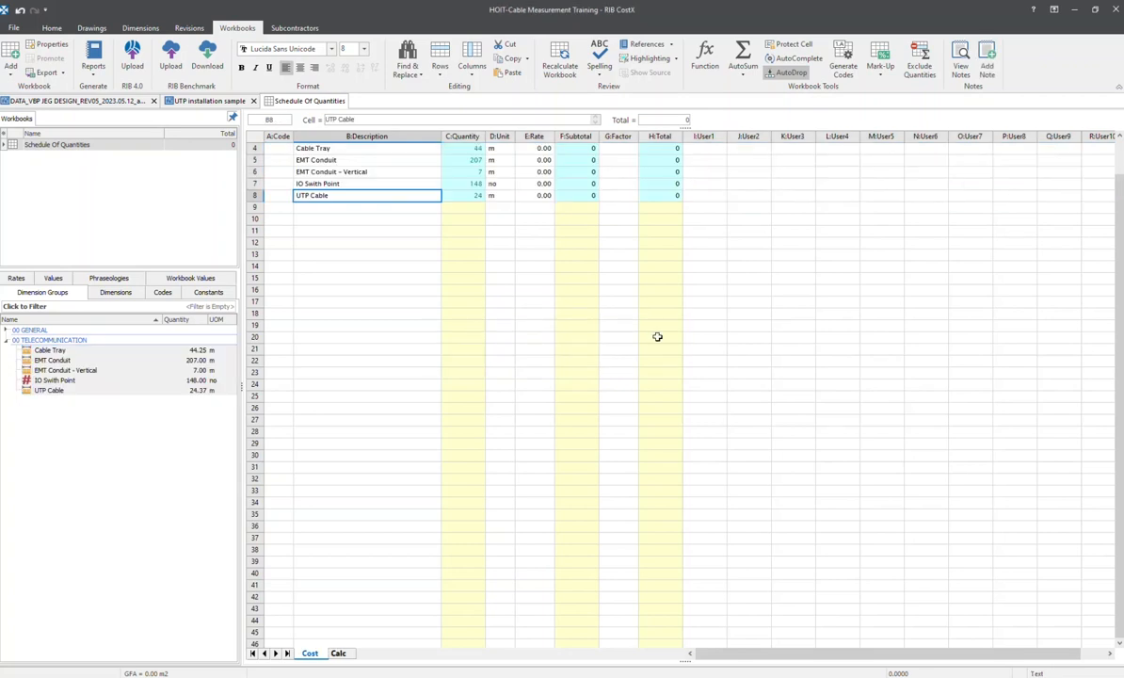
Check the inserted quantity cells, trace the Cable Tray quantity to its source on the drawing, and return to the Schedule Of Quantities workbook
{"action": "left_click", "coordinate": [460, 151]}
{"action": "left_click_drag", "start_coordinate": [459, 150], "coordinate": [464, 193]}
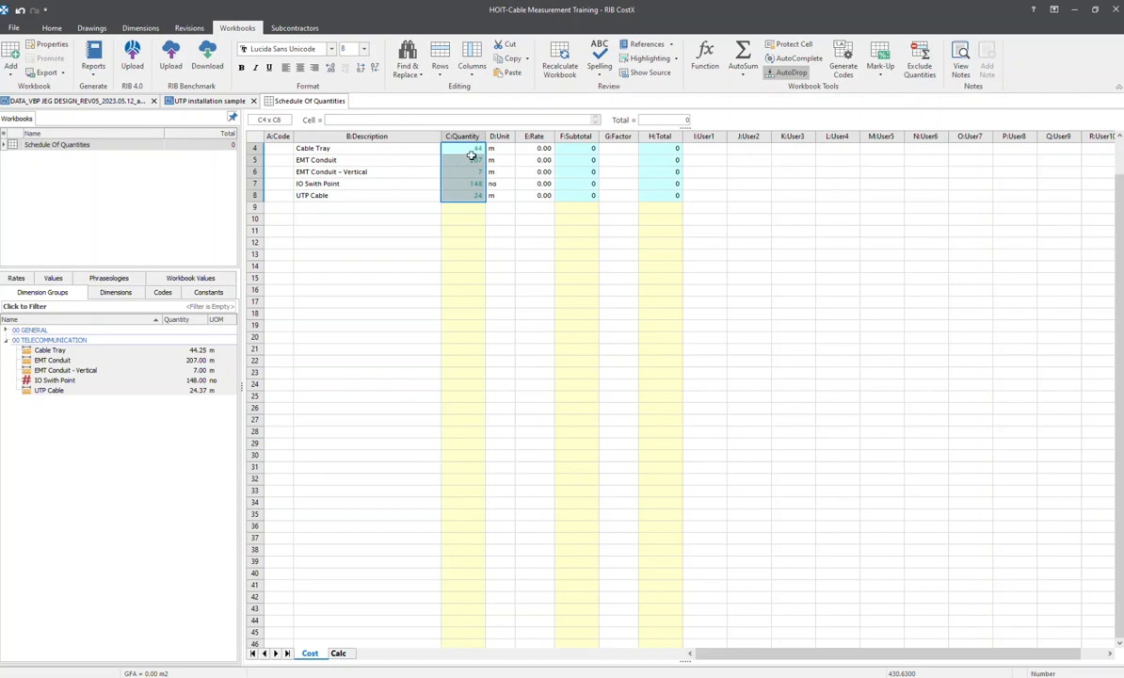
{"action": "left_click", "coordinate": [474, 159]}
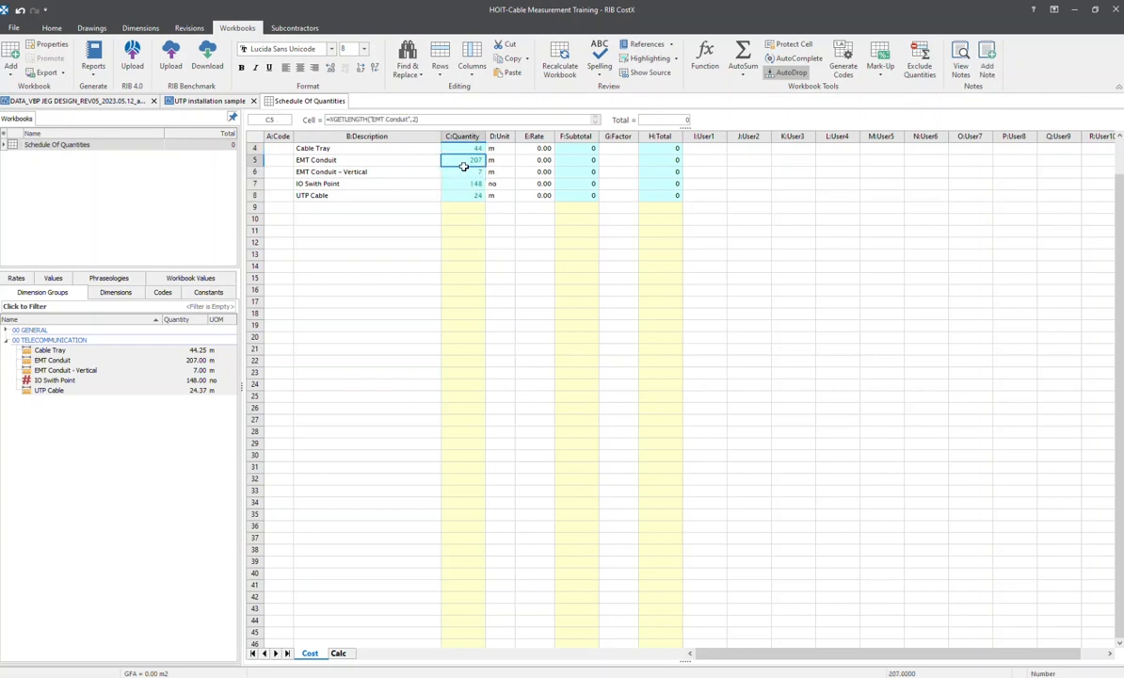
{"action": "left_click", "coordinate": [471, 147]}
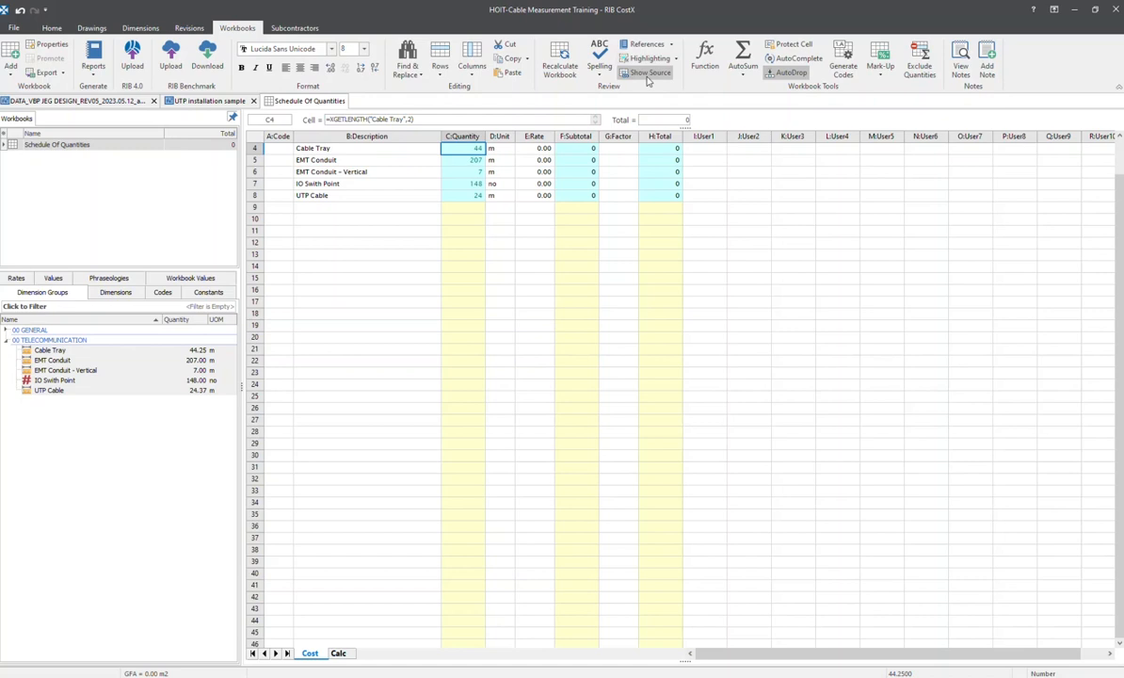
{"action": "left_click", "coordinate": [640, 72]}
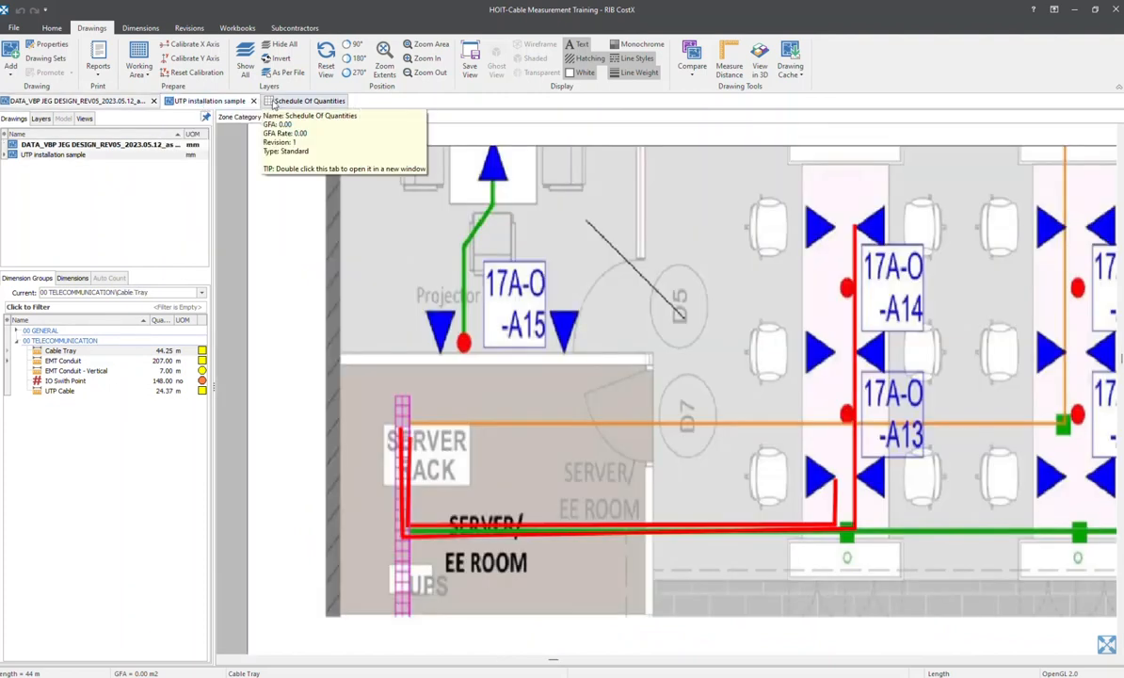
{"action": "left_click", "coordinate": [309, 100]}
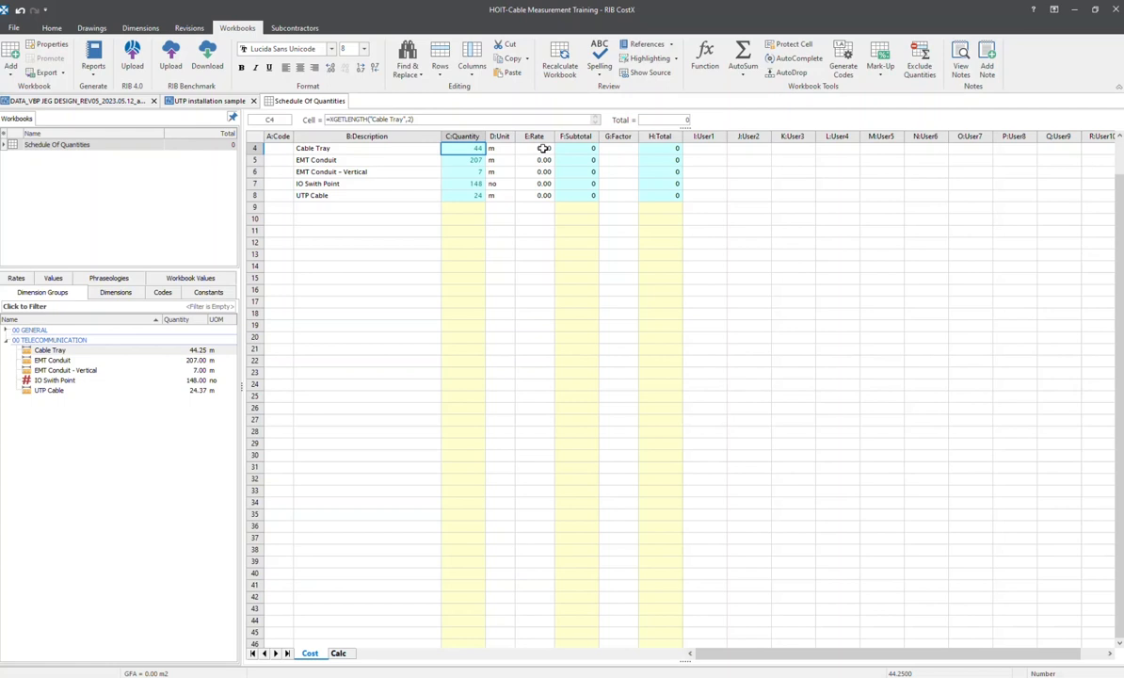
Clear the rates of all five telecommunication items
{"action": "left_click_drag", "start_coordinate": [543, 148], "coordinate": [540, 194]}
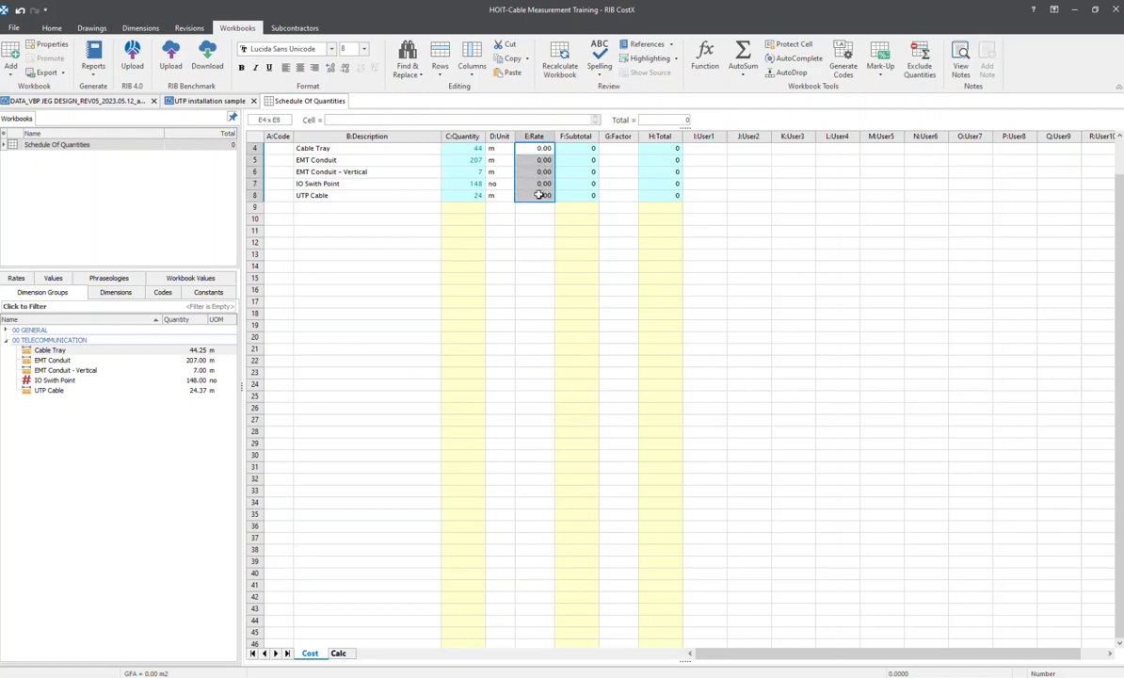
{"action": "key", "text": "Delete"}
{"action": "scroll", "coordinate": [522, 193], "scroll_direction": "up", "scroll_amount": 1}
{"action": "left_click", "coordinate": [522, 156]}
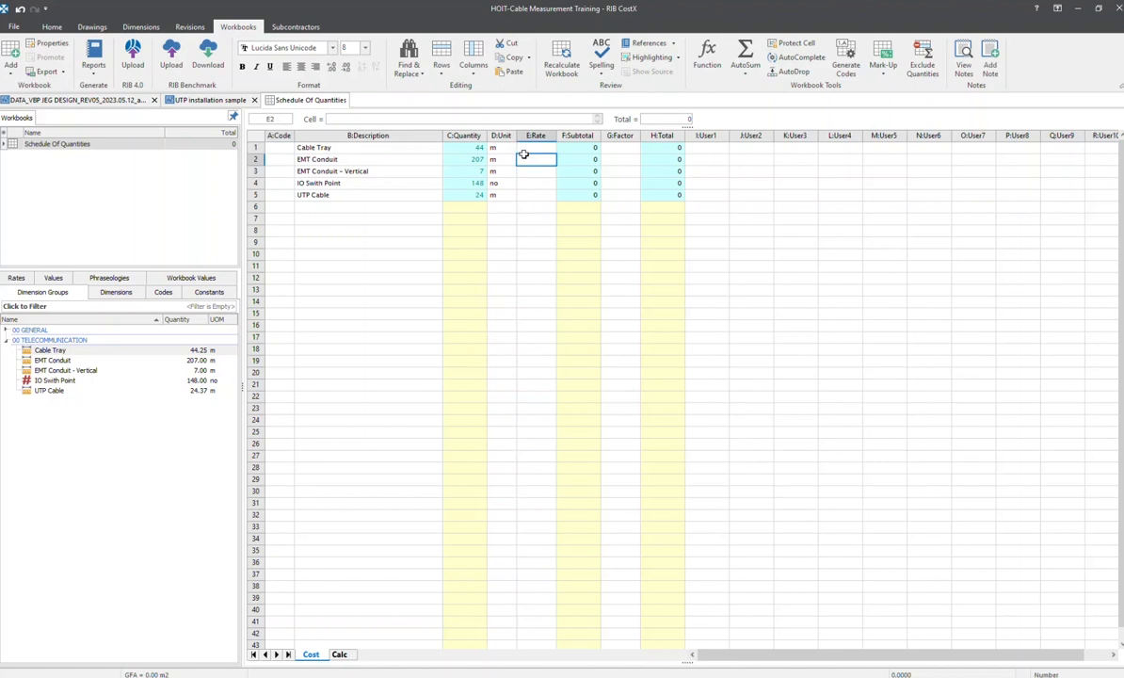
Open the rate build-up sheet of the Cable Tray item and add description lines Product Cost and Labor Cost
{"action": "left_click", "coordinate": [538, 148]}
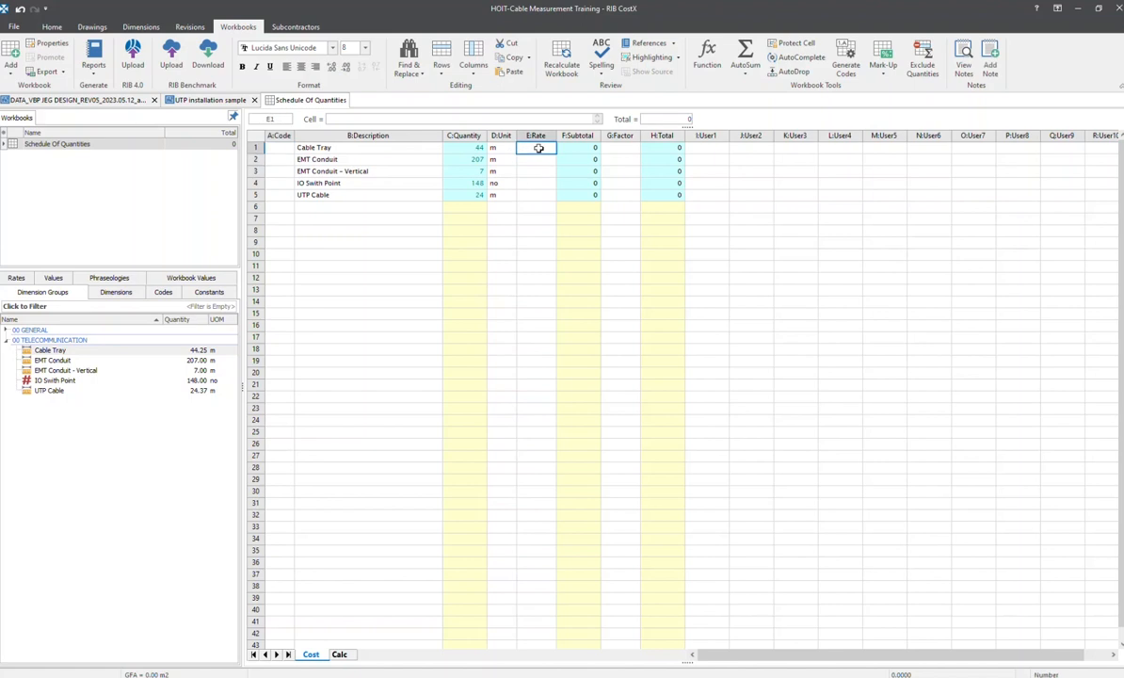
{"action": "double_click", "coordinate": [538, 147]}
{"action": "left_click", "coordinate": [407, 175]}
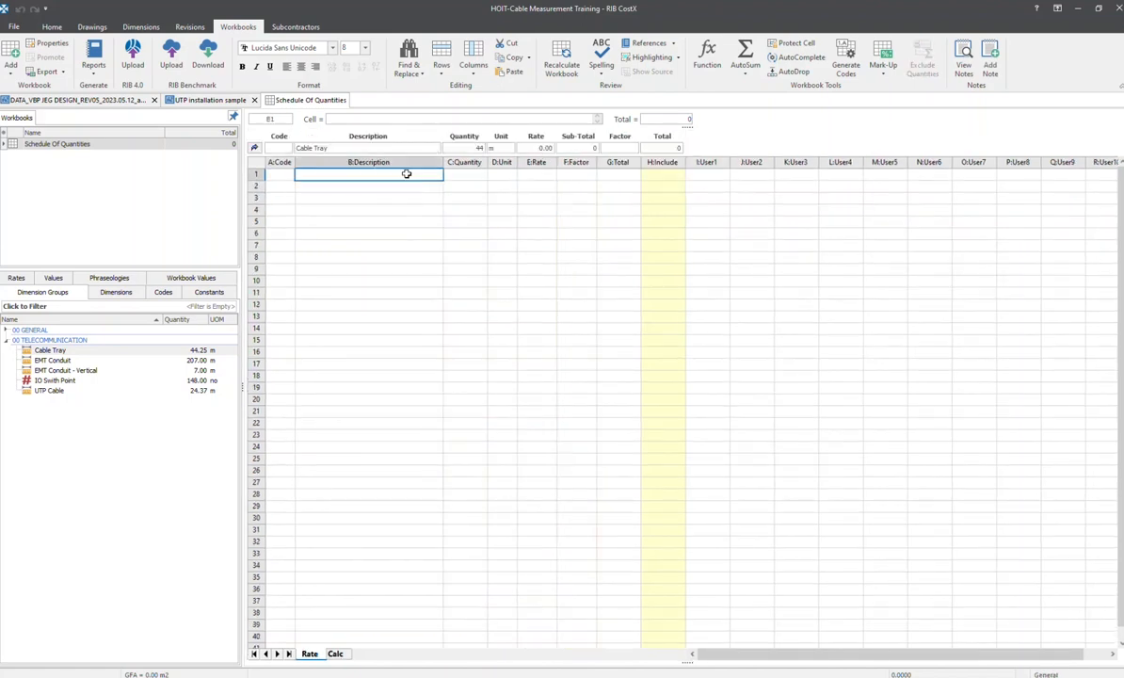
{"action": "type", "text": "Product Cost"}
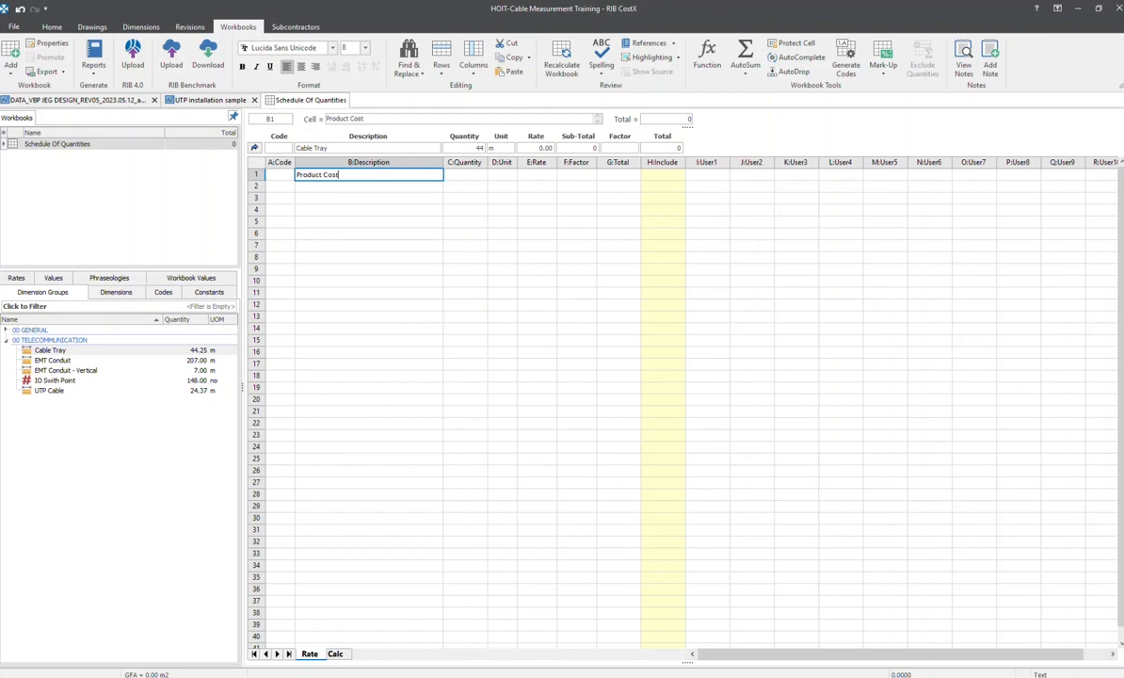
{"action": "key", "text": "Return"}
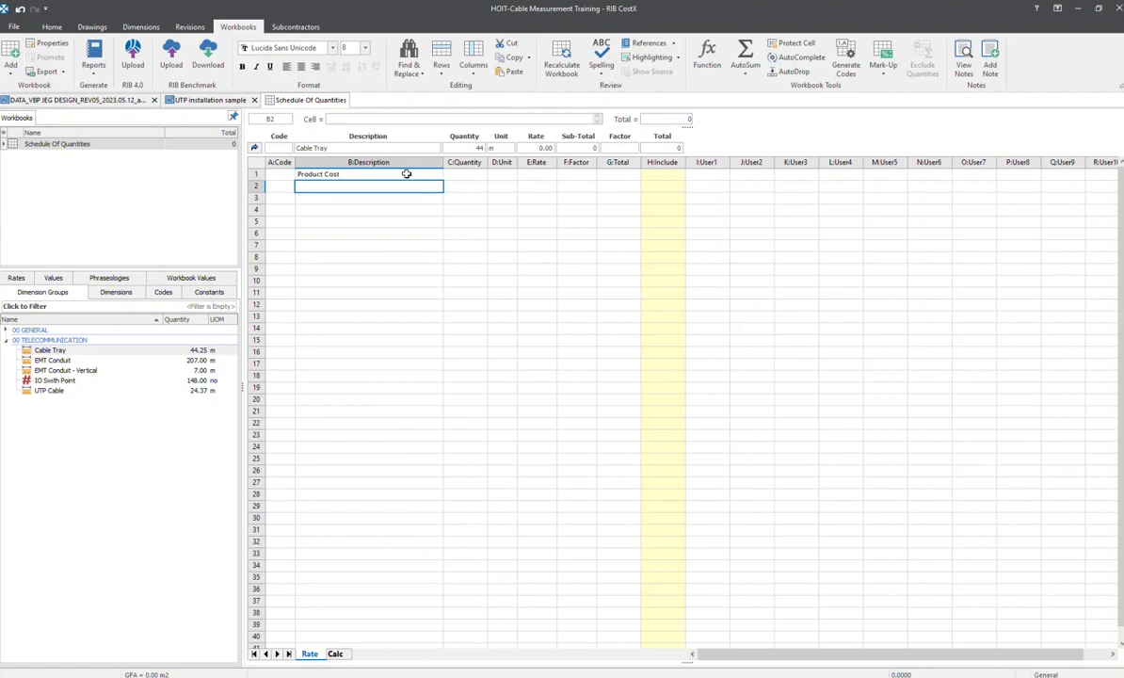
{"action": "type", "text": "Labor Cost"}
Give the Product Cost line a quantity of 1 and the unit m
{"action": "left_click", "coordinate": [465, 174]}
{"action": "type", "text": "1"}
{"action": "left_click", "coordinate": [504, 175]}
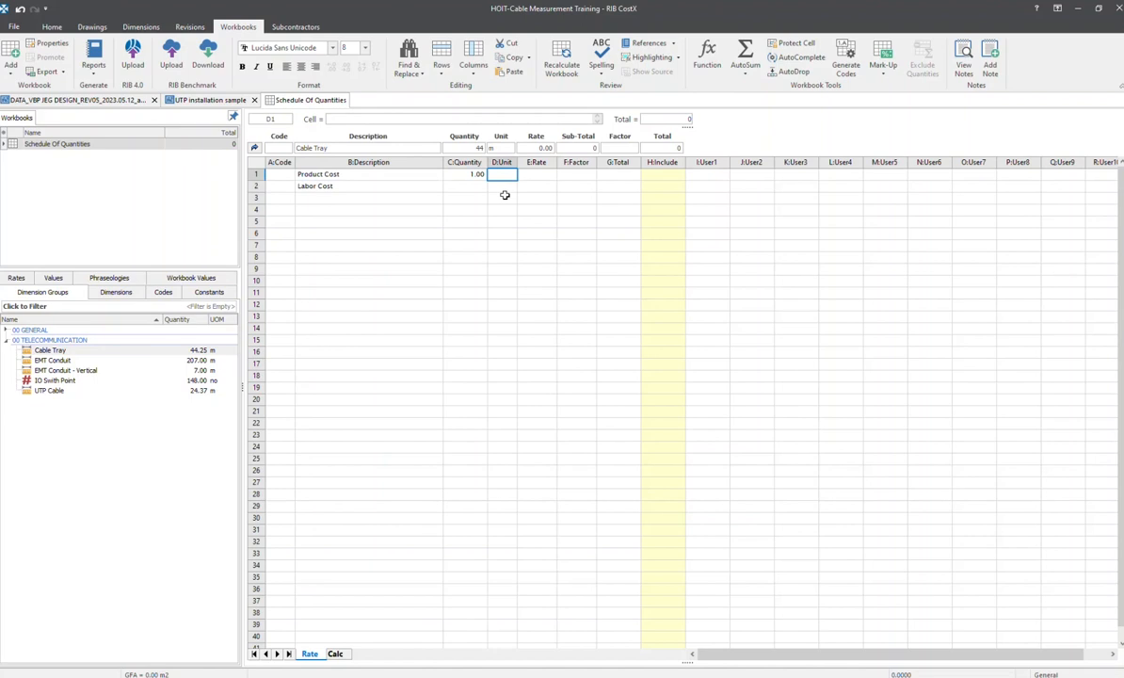
{"action": "type", "text": "m"}
{"action": "key", "text": "Return"}
Look up the cable tray product cost in the PowerPoint price table and enter 3281 as the Product Cost rate in CostX
{"action": "key", "text": "alt+Tab"}
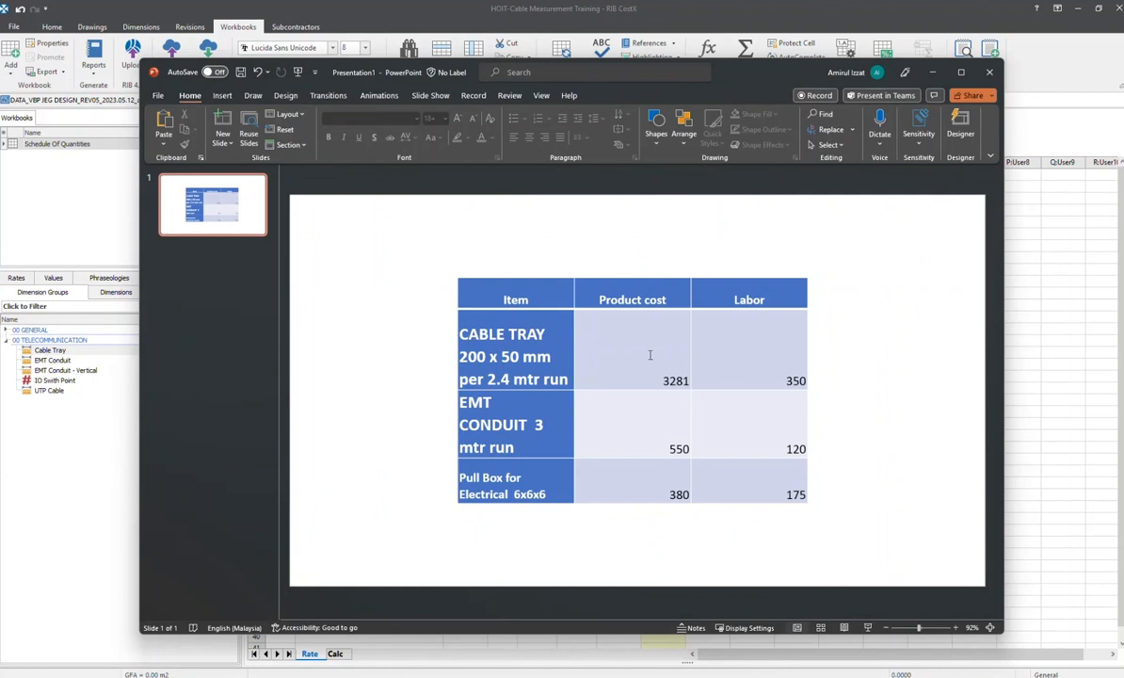
{"action": "left_click", "coordinate": [664, 381]}
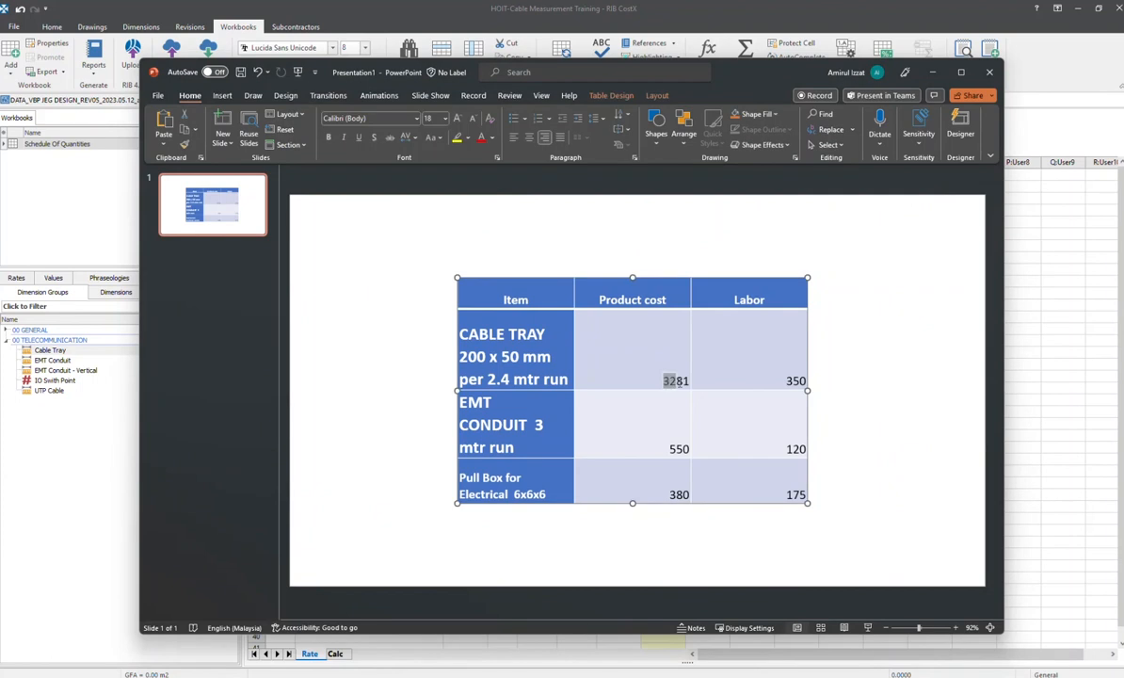
{"action": "left_click_drag", "start_coordinate": [680, 380], "coordinate": [690, 381]}
{"action": "key", "text": "alt+Tab"}
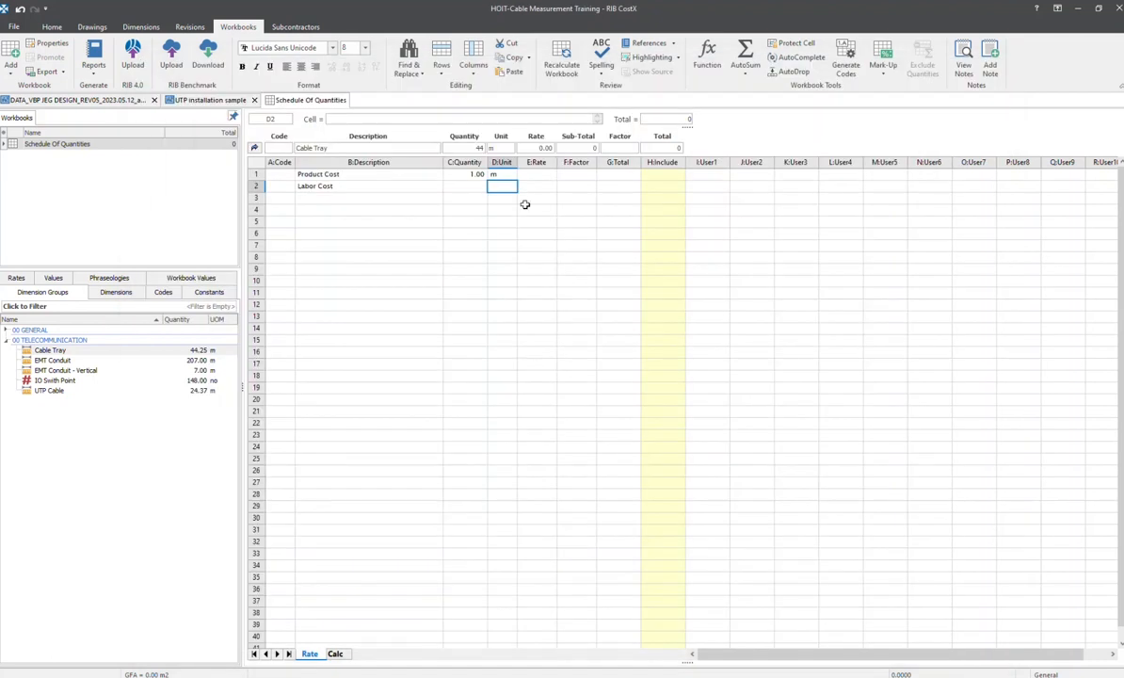
{"action": "double_click", "coordinate": [499, 174]}
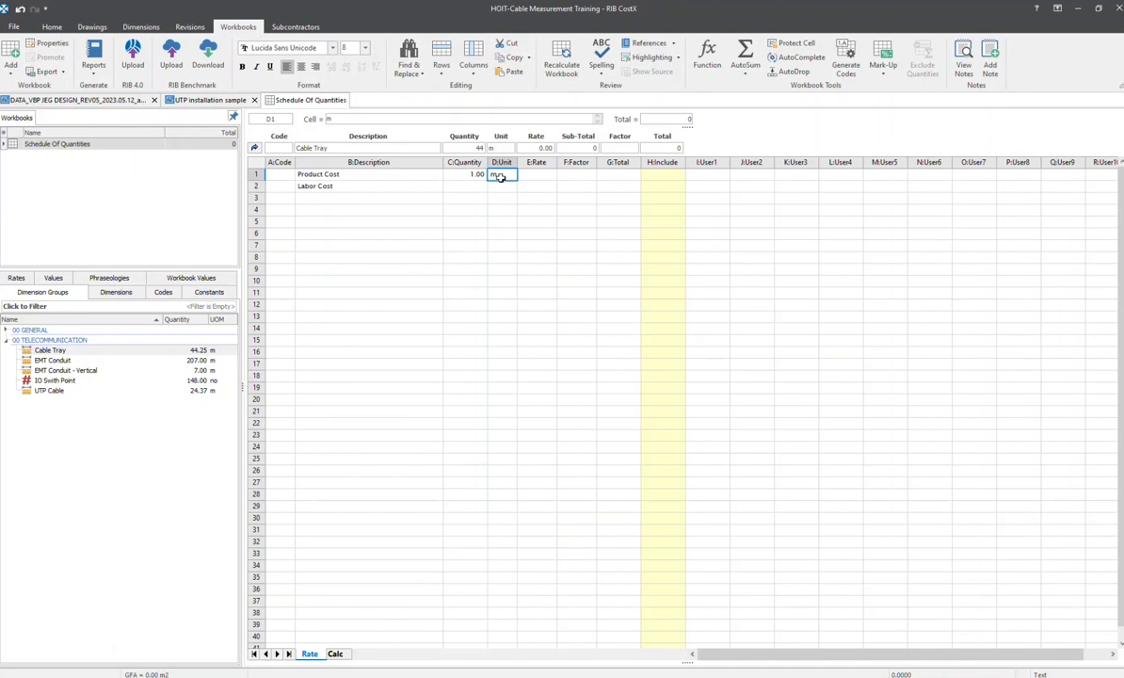
{"action": "key", "text": "alt+Tab"}
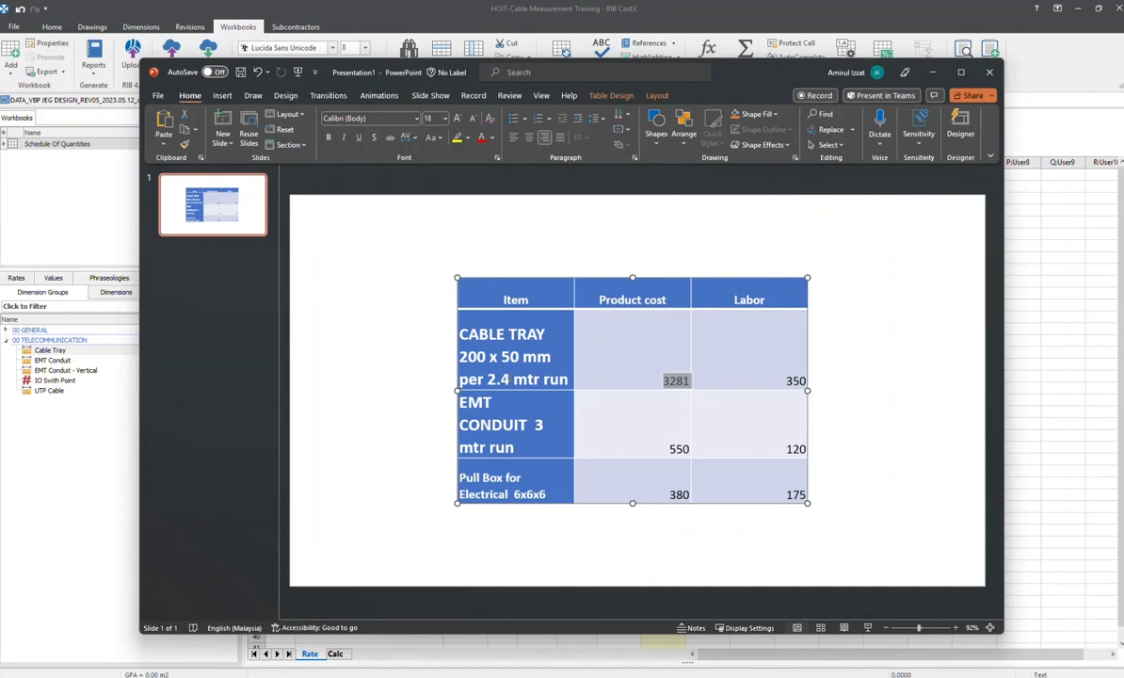
{"action": "key", "text": "alt+Tab"}
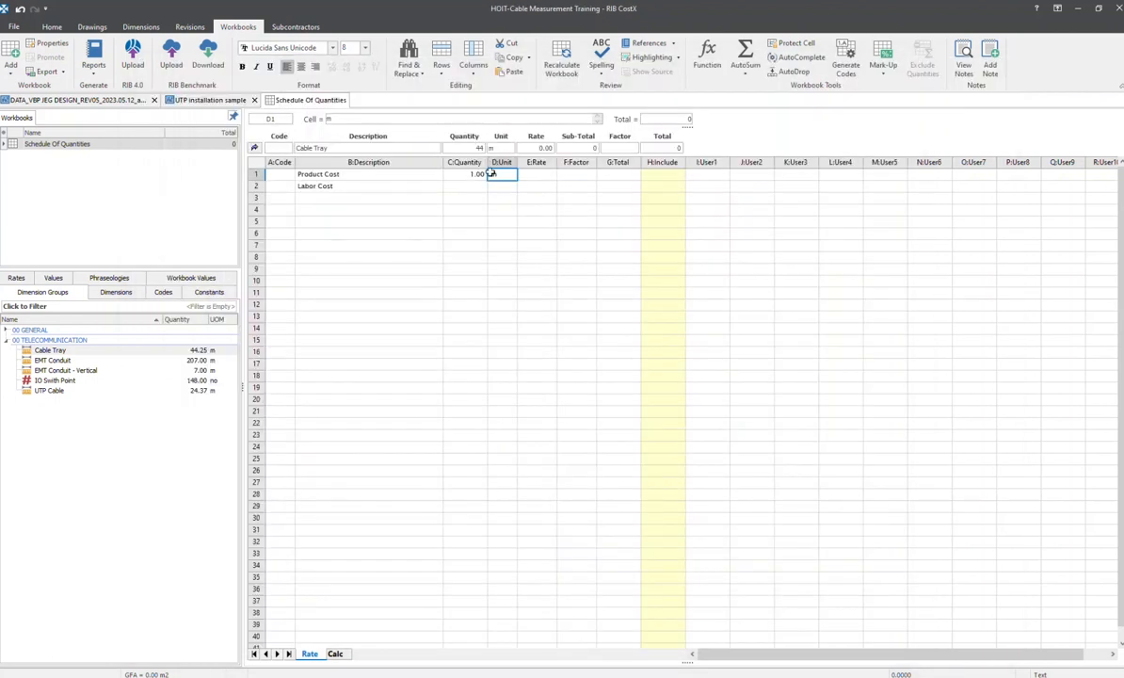
{"action": "left_click", "coordinate": [527, 173]}
{"action": "key", "text": "alt+Tab"}
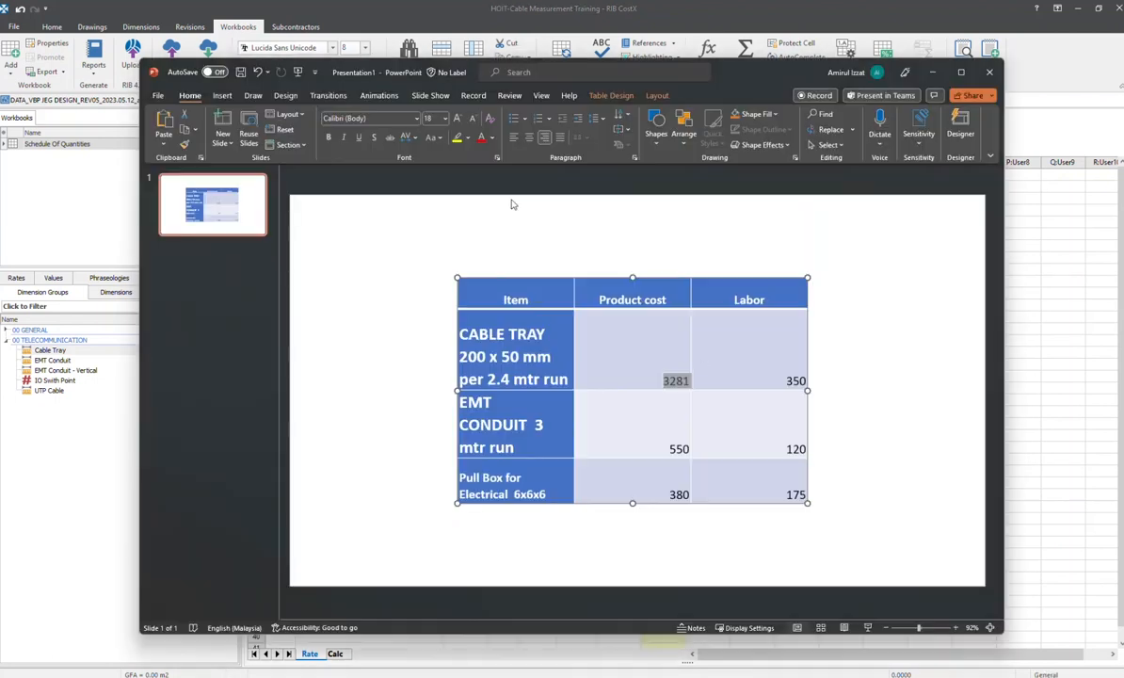
{"action": "key", "text": "alt+Tab"}
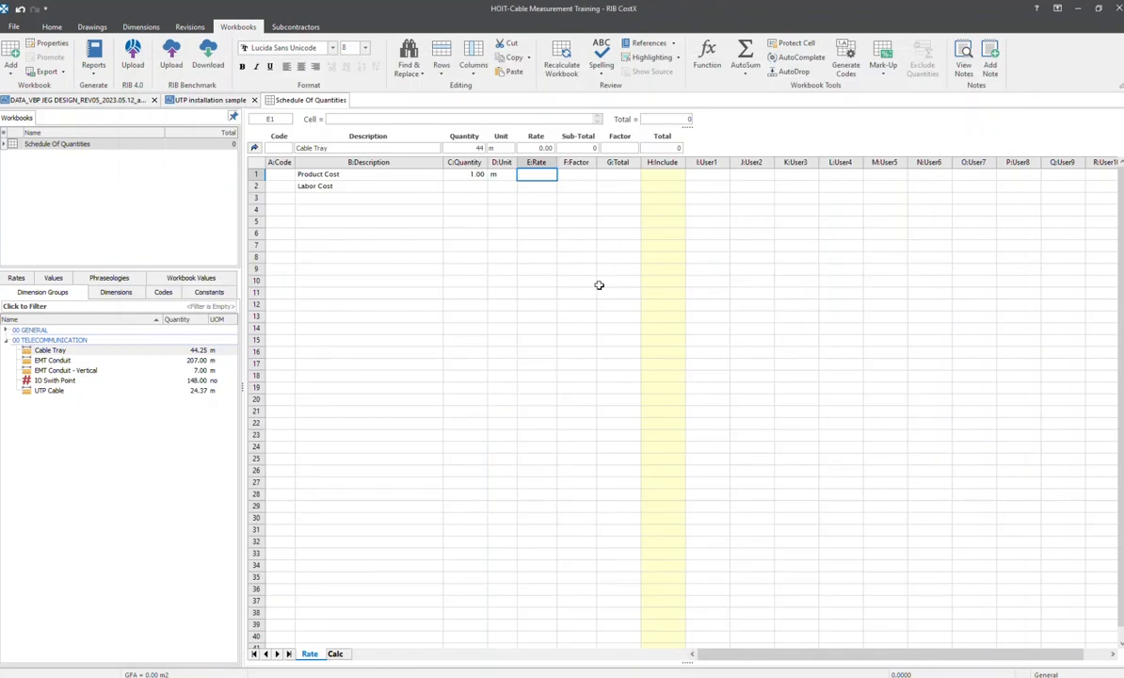
{"action": "type", "text": "3281"}
{"action": "left_click", "coordinate": [578, 176]}
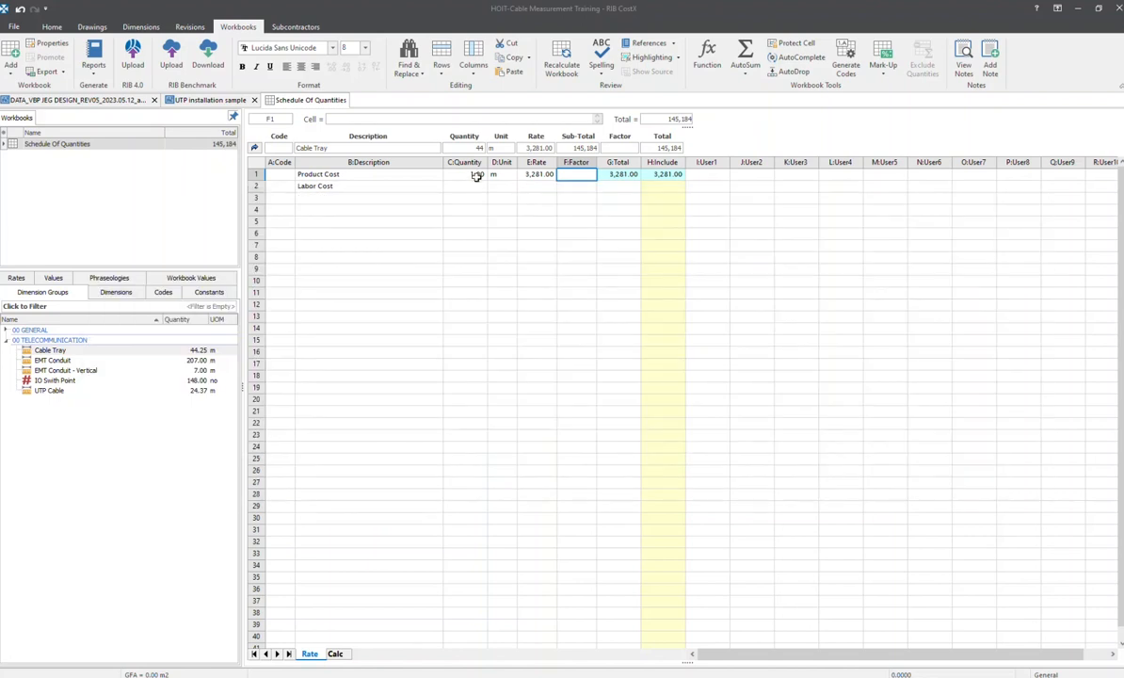
Recheck the cable tray run length in the PowerPoint table, and set the Product Cost factor in CostX to =1/2.4
{"action": "key", "text": "alt+Tab"}
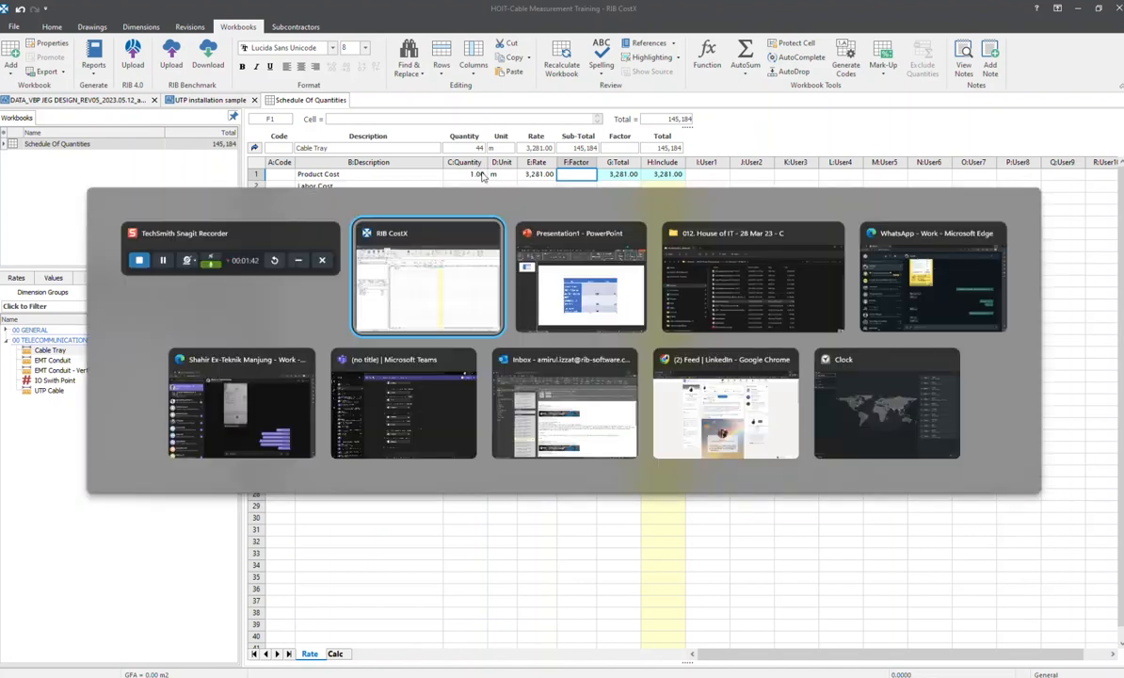
{"action": "key", "text": "alt+Tab"}
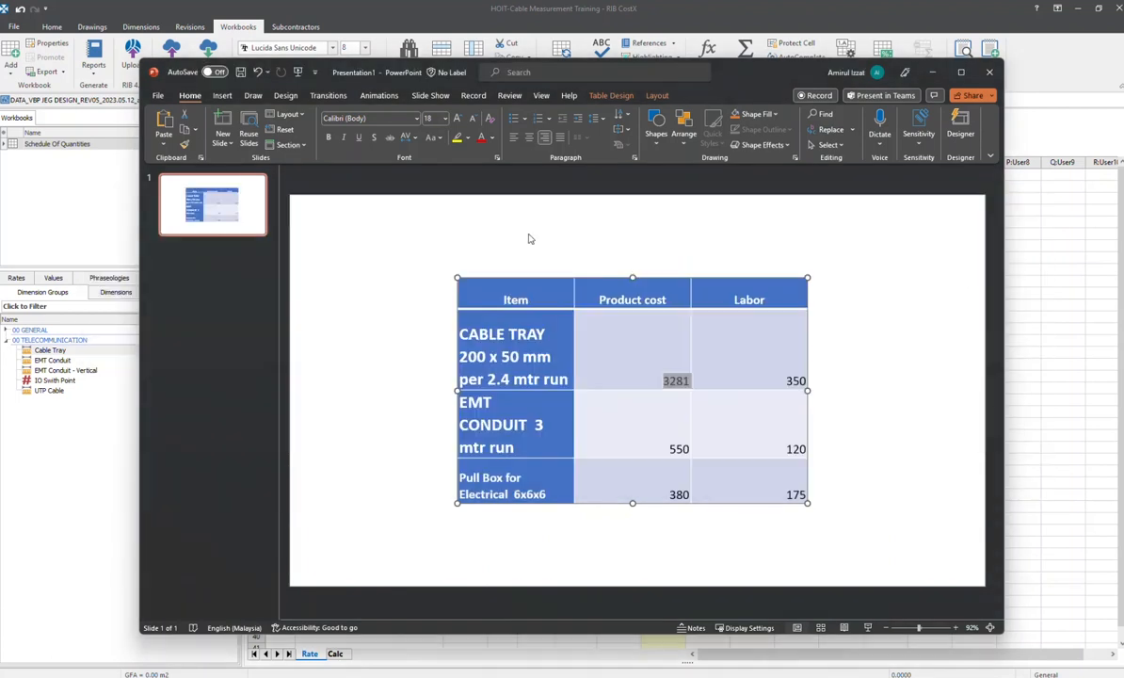
{"action": "key", "text": "alt+Tab"}
{"action": "left_click", "coordinate": [585, 176]}
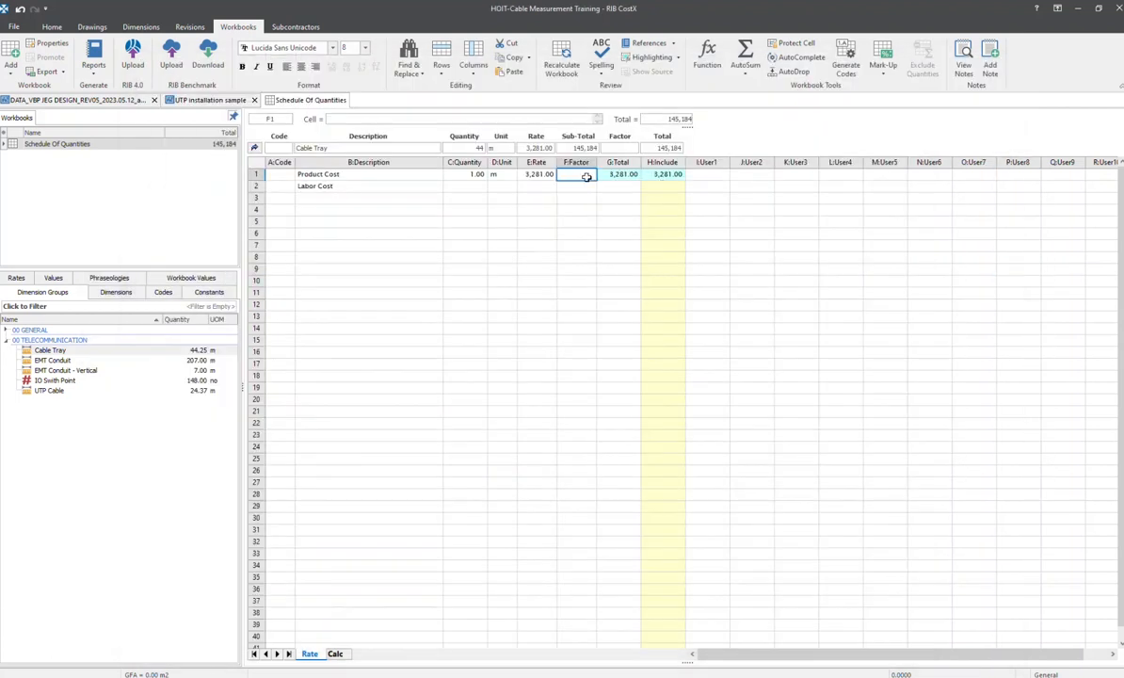
{"action": "type", "text": "=1/2.4"}
{"action": "key", "text": "Return"}
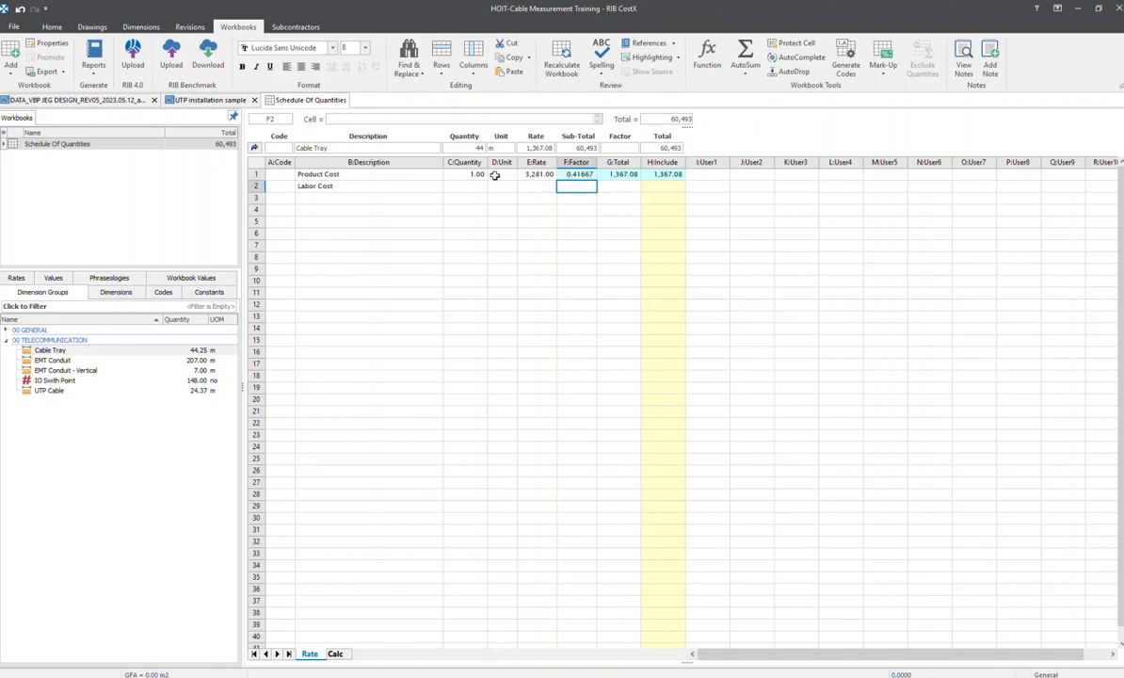
Give the Labor Cost line a quantity of 1 and the unit lot
{"action": "left_click", "coordinate": [301, 185]}
{"action": "left_click", "coordinate": [461, 188]}
{"action": "type", "text": "1"}
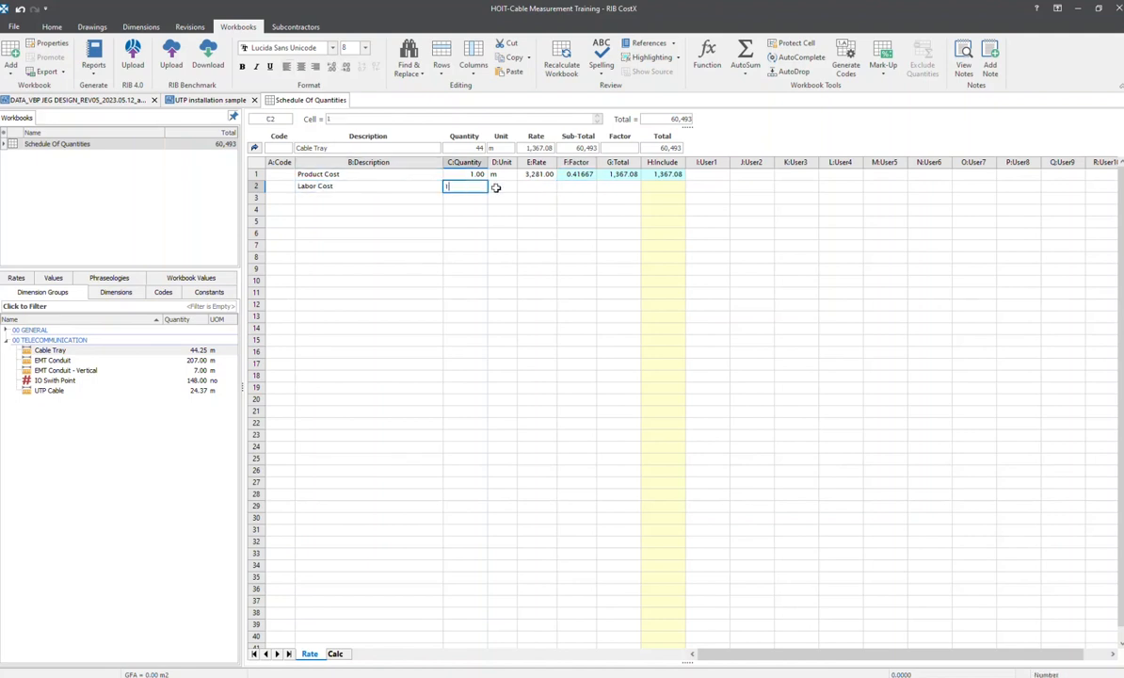
{"action": "left_click", "coordinate": [507, 191]}
{"action": "type", "text": "lot"}
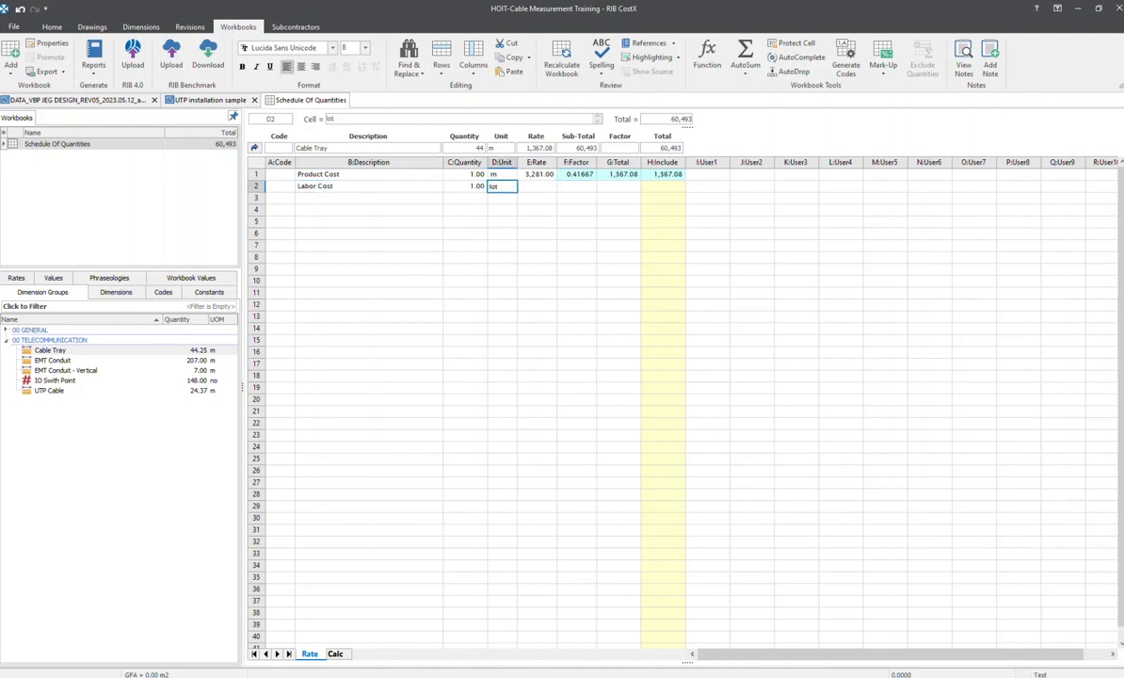
Copy the cable tray labor cost from the PowerPoint table into the Labor Cost rate as 350, and switch back to the table
{"action": "left_click", "coordinate": [548, 186]}
{"action": "key", "text": "alt+Tab"}
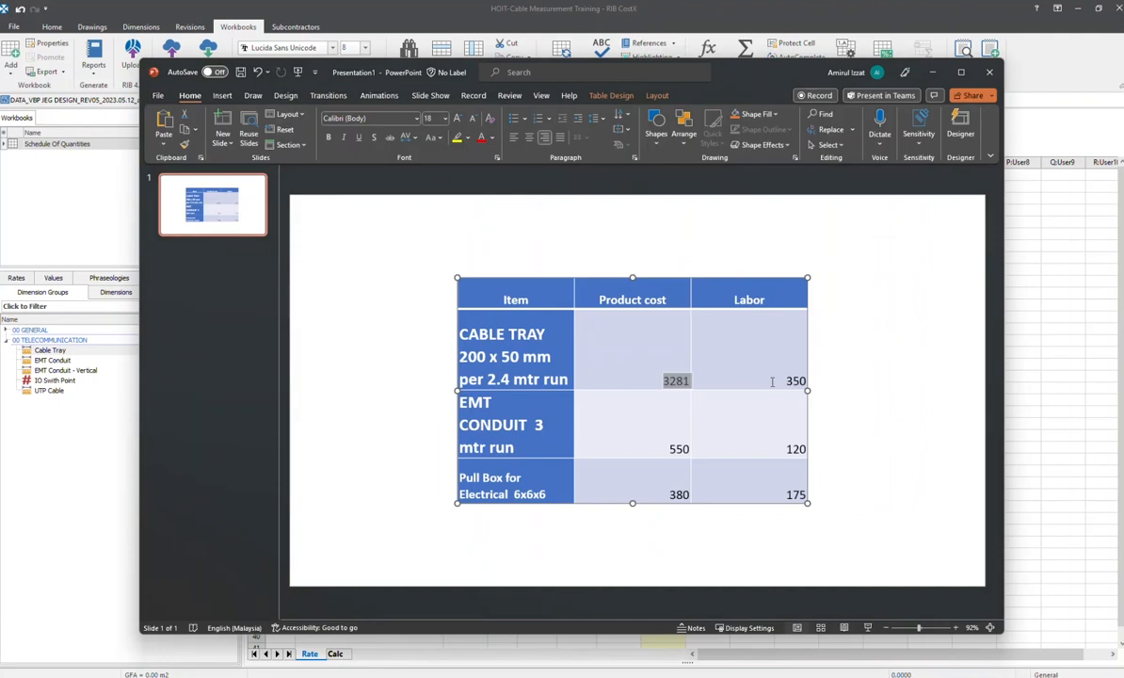
{"action": "double_click", "coordinate": [795, 380]}
{"action": "key", "text": "ctrl+c"}
{"action": "key", "text": "alt+Tab"}
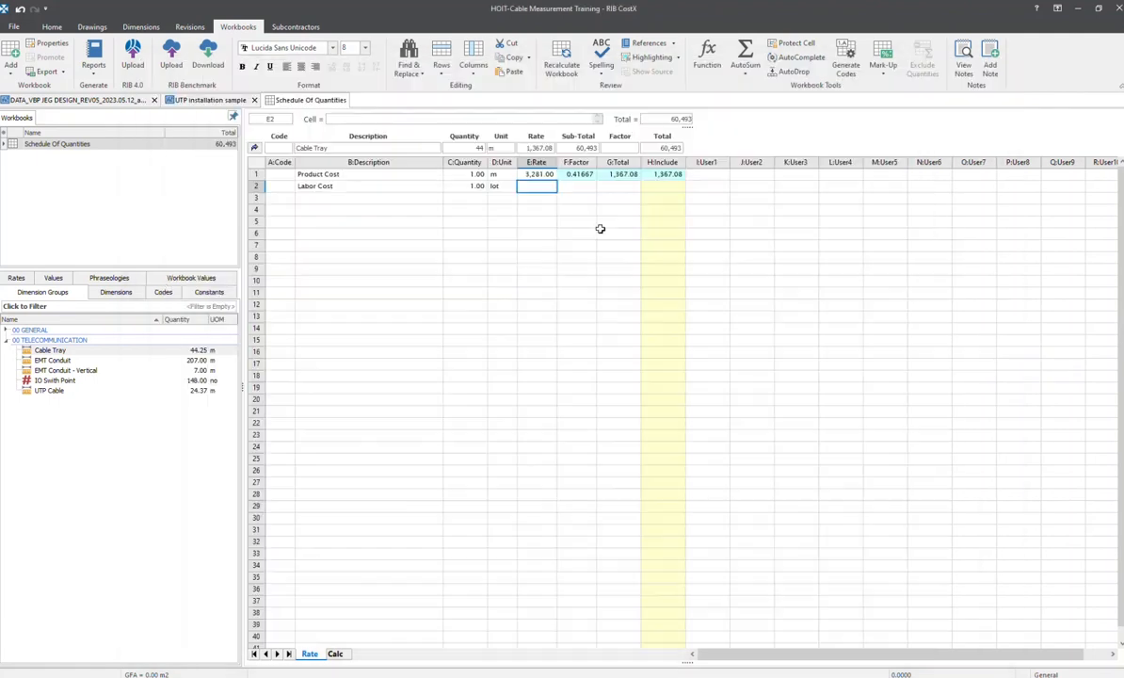
{"action": "key", "text": "ctrl+v"}
{"action": "left_click", "coordinate": [575, 222]}
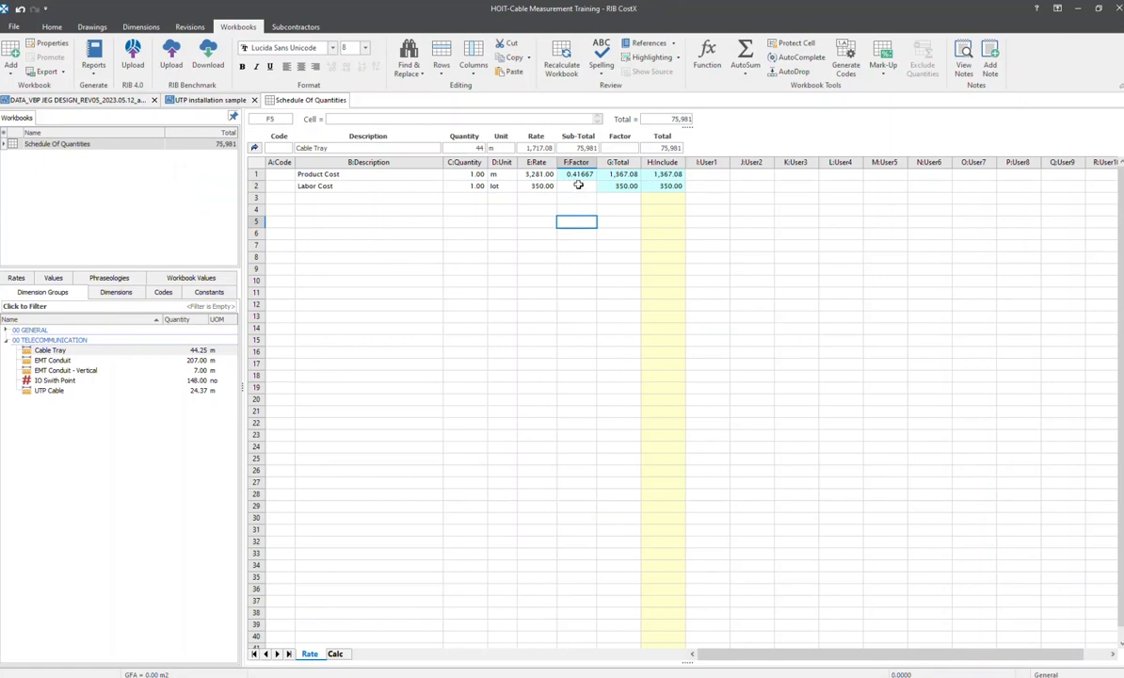
{"action": "key", "text": "alt+Tab"}
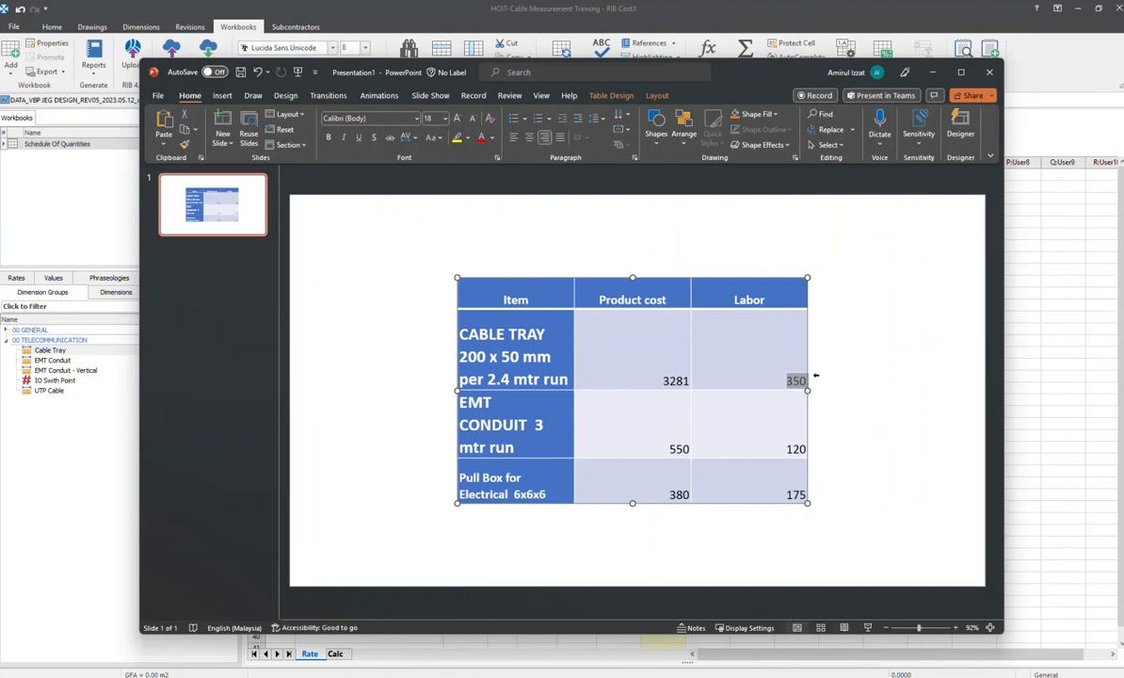
Check the cable tray run length against the PowerPoint table, and set the Labor Cost factor in CostX to =1/2.4
{"action": "key", "text": "alt+Tab"}
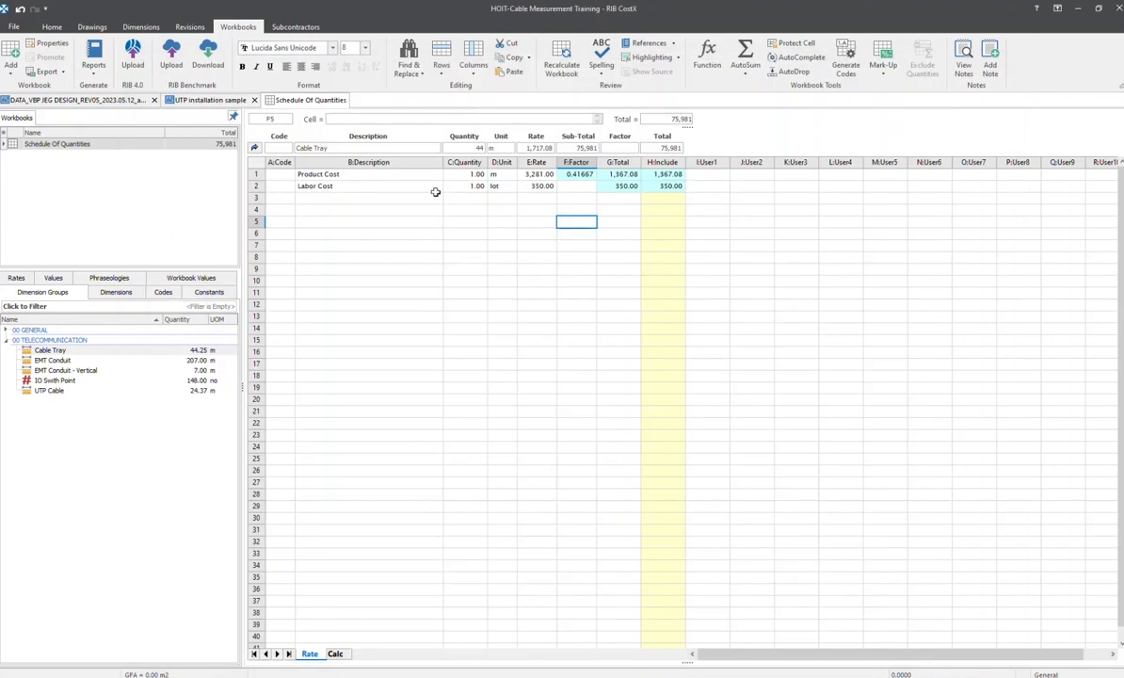
{"action": "key", "text": "alt+Tab"}
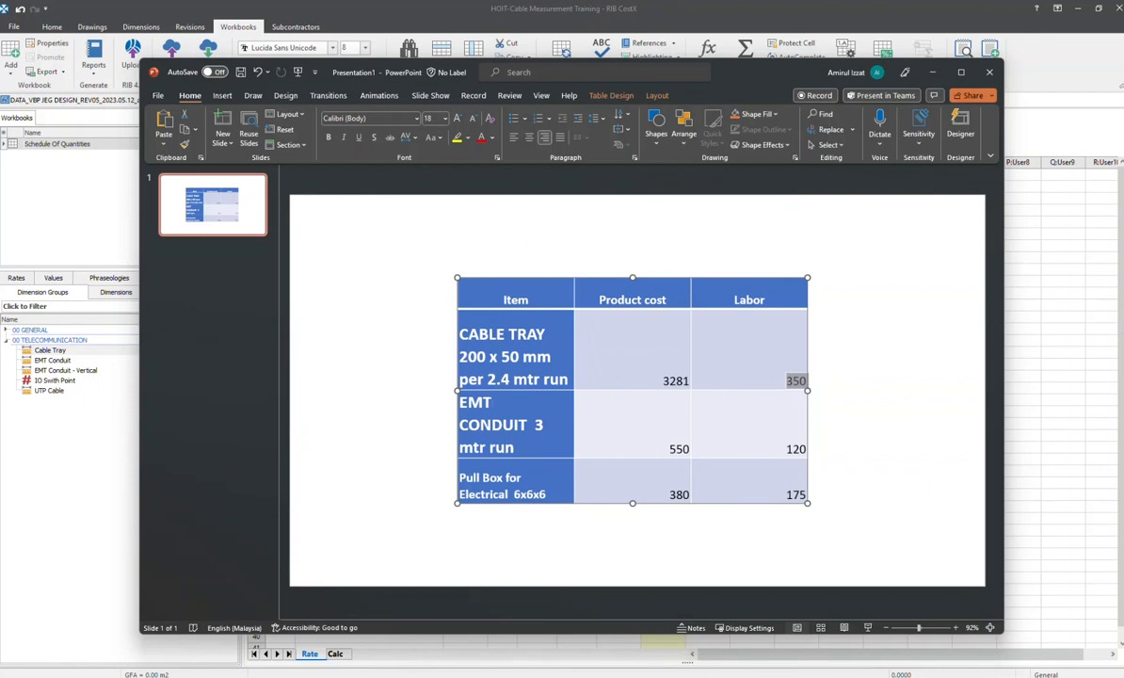
{"action": "key", "text": "alt+Tab"}
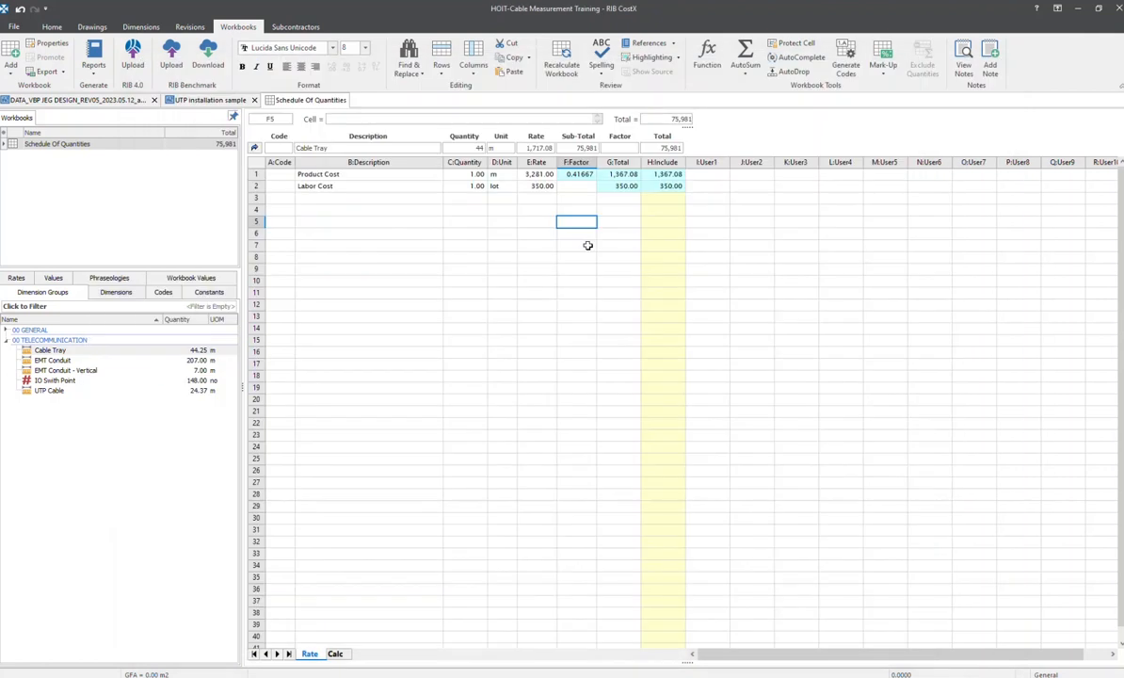
{"action": "left_click", "coordinate": [587, 186]}
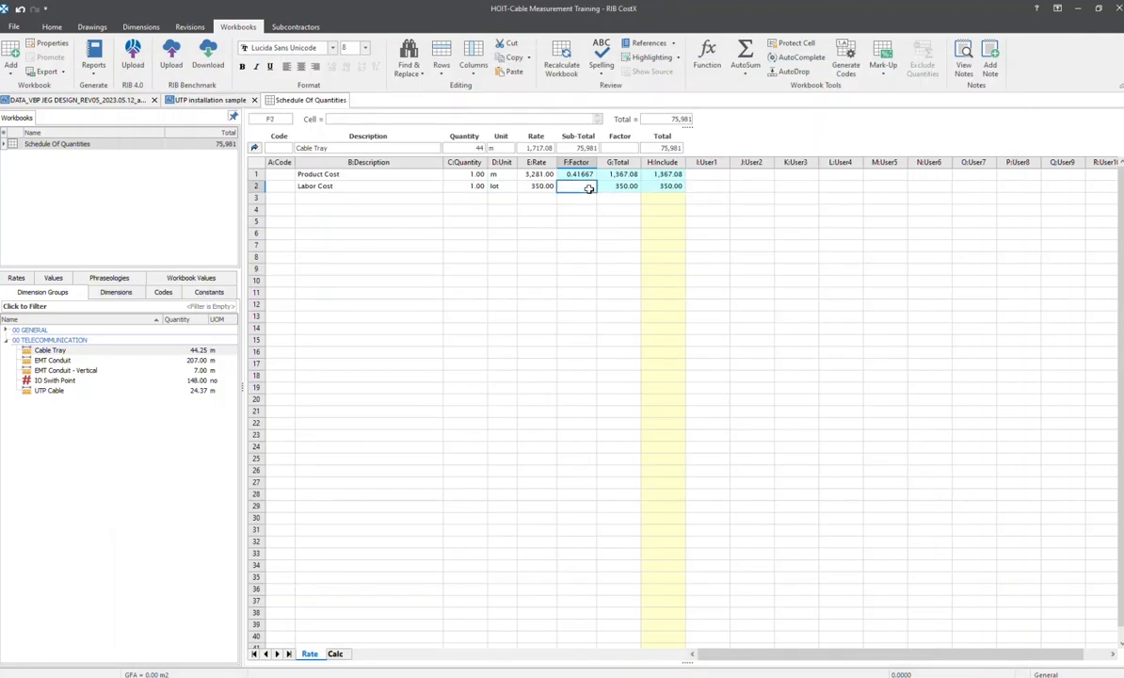
{"action": "type", "text": "=1/2.4"}
{"action": "key", "text": "Return"}
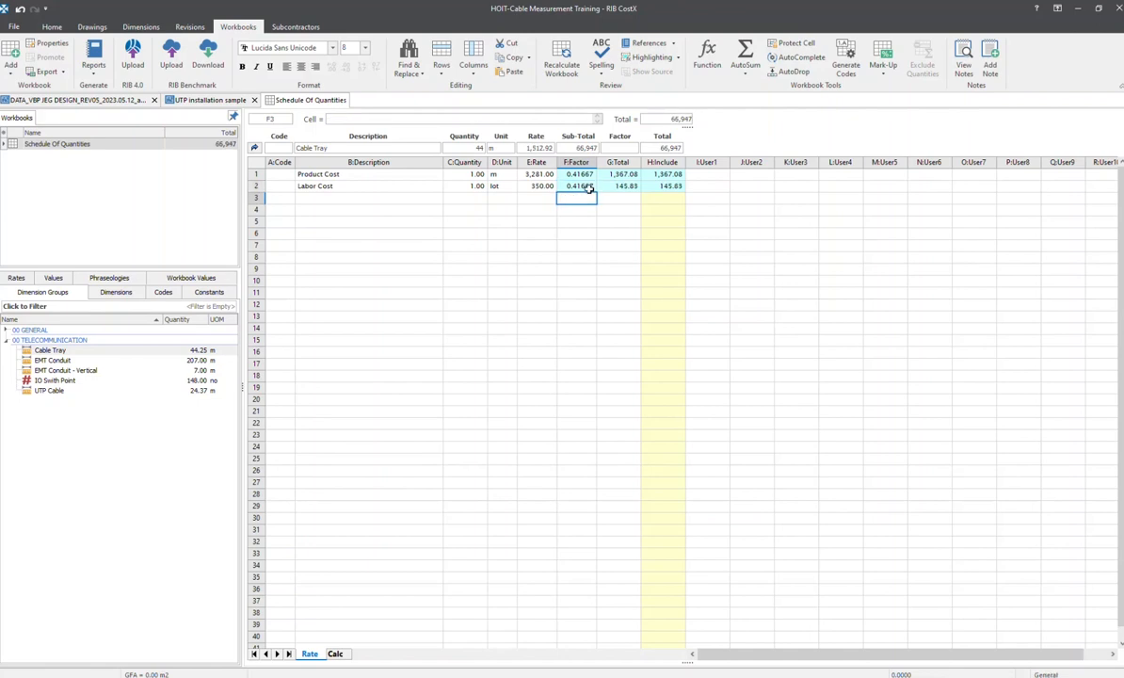
{"action": "left_click", "coordinate": [667, 186]}
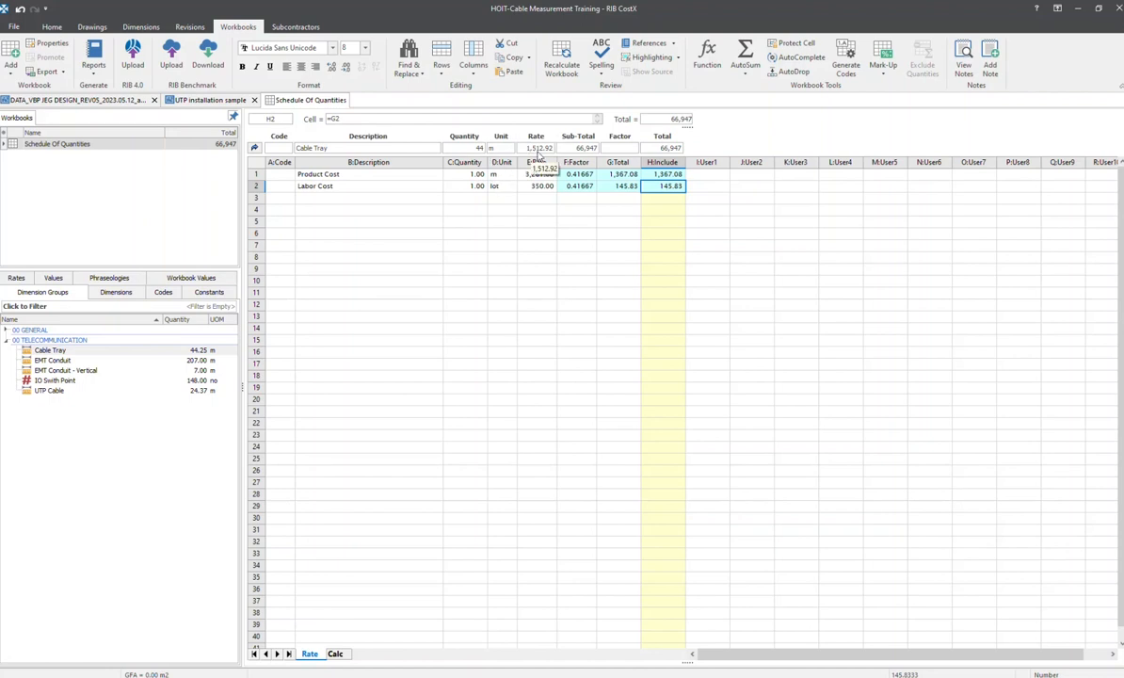
Return to the main cost sheet and look up the EMT conduit run length in the PowerPoint price table
{"action": "left_click", "coordinate": [254, 147]}
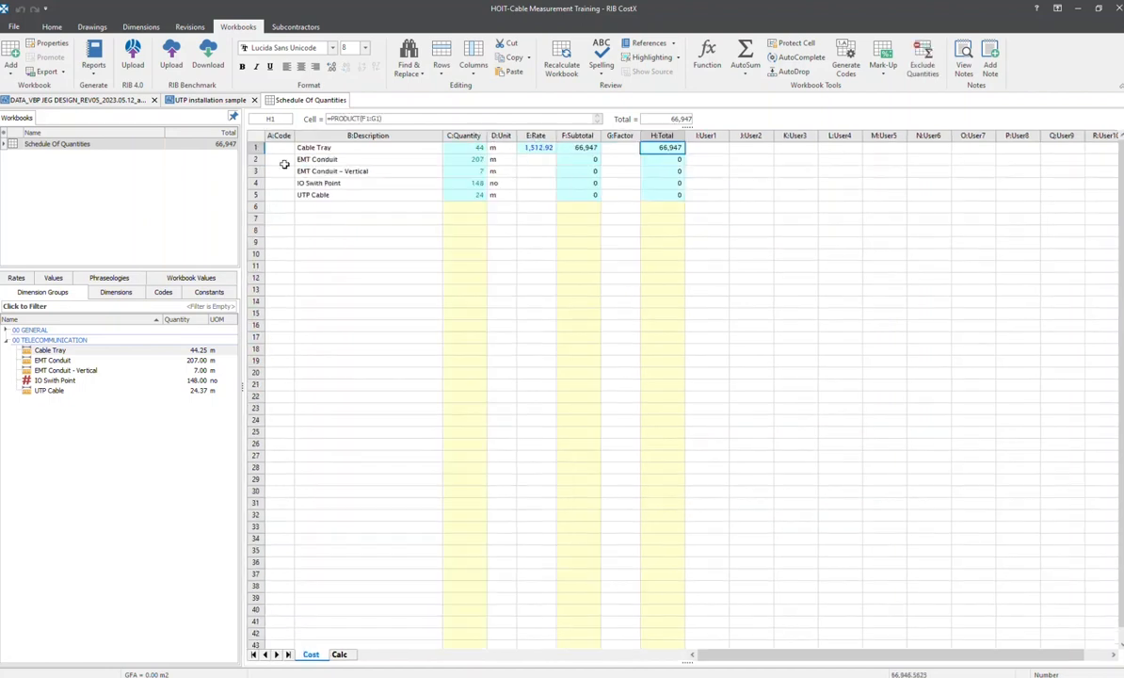
{"action": "left_click", "coordinate": [538, 149]}
{"action": "key", "text": "alt+Tab"}
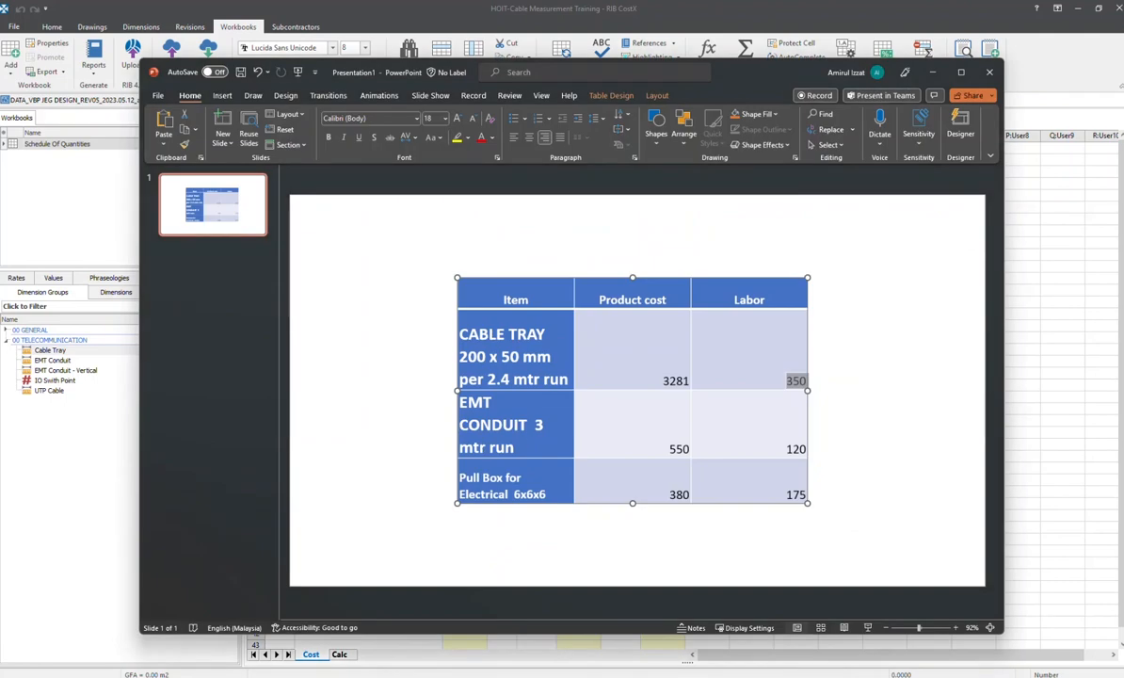
{"action": "left_click_drag", "start_coordinate": [513, 449], "coordinate": [461, 396]}
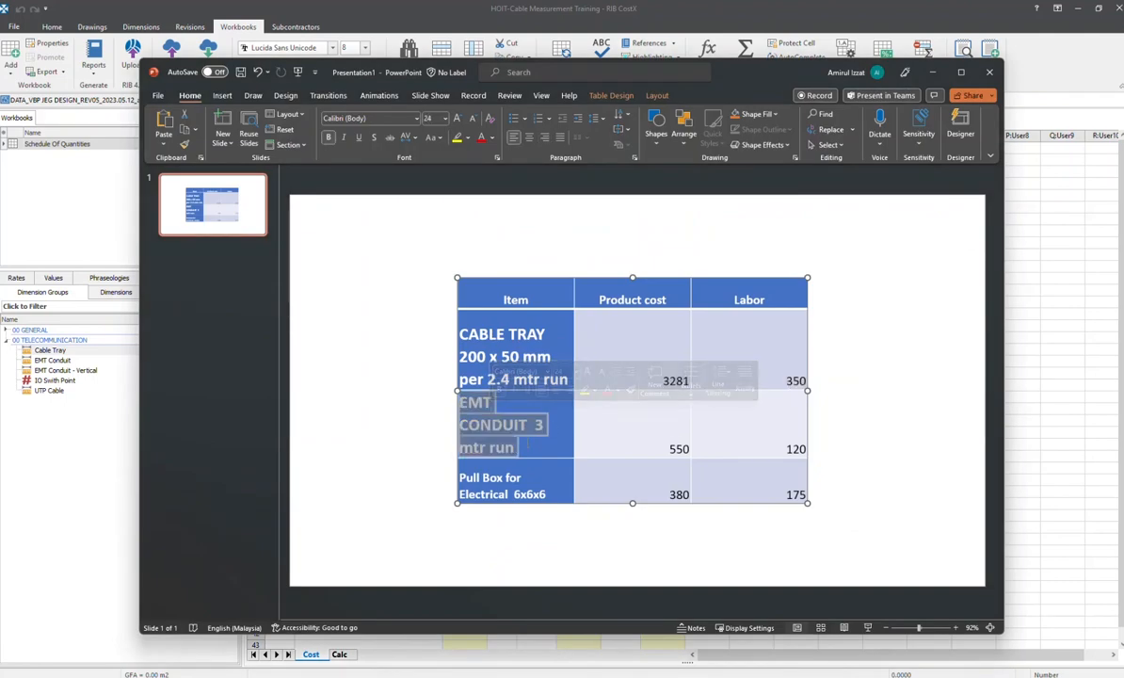
{"action": "left_click", "coordinate": [533, 436]}
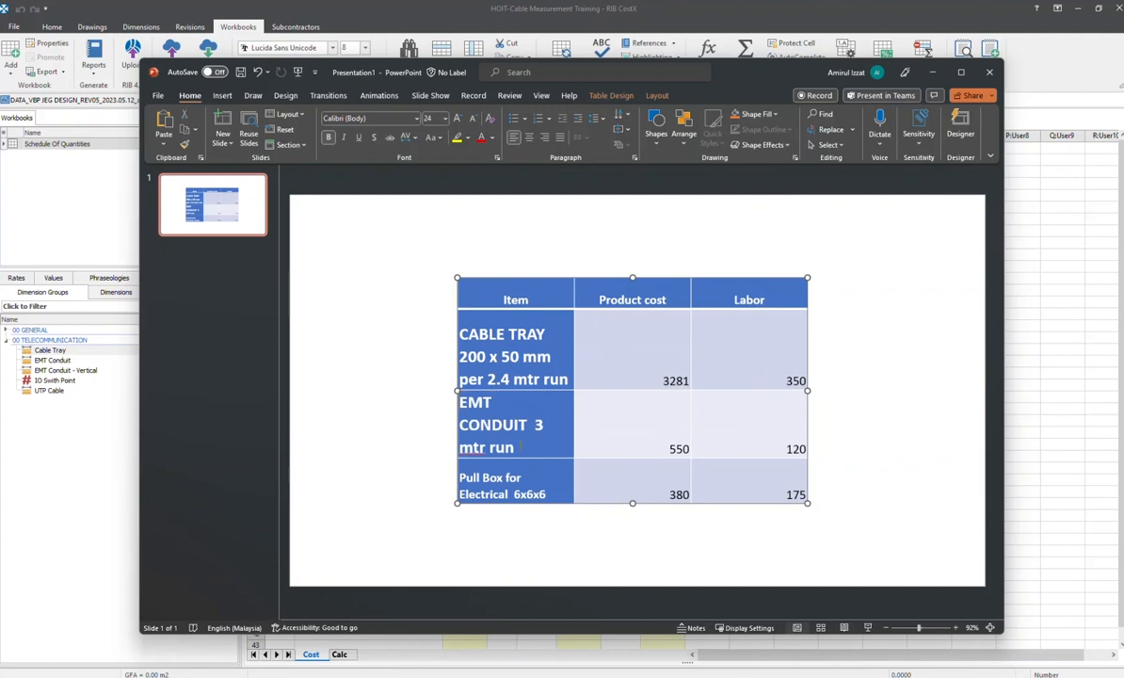
{"action": "left_click_drag", "start_coordinate": [520, 447], "coordinate": [537, 425]}
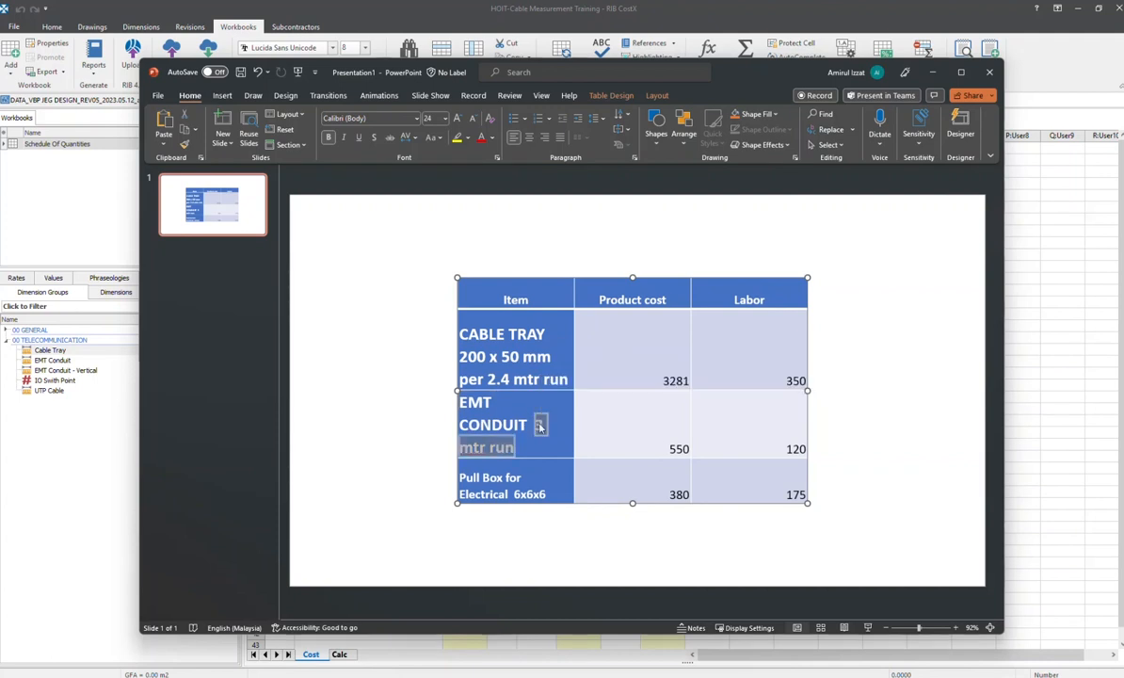
{"action": "key", "text": "alt+Tab"}
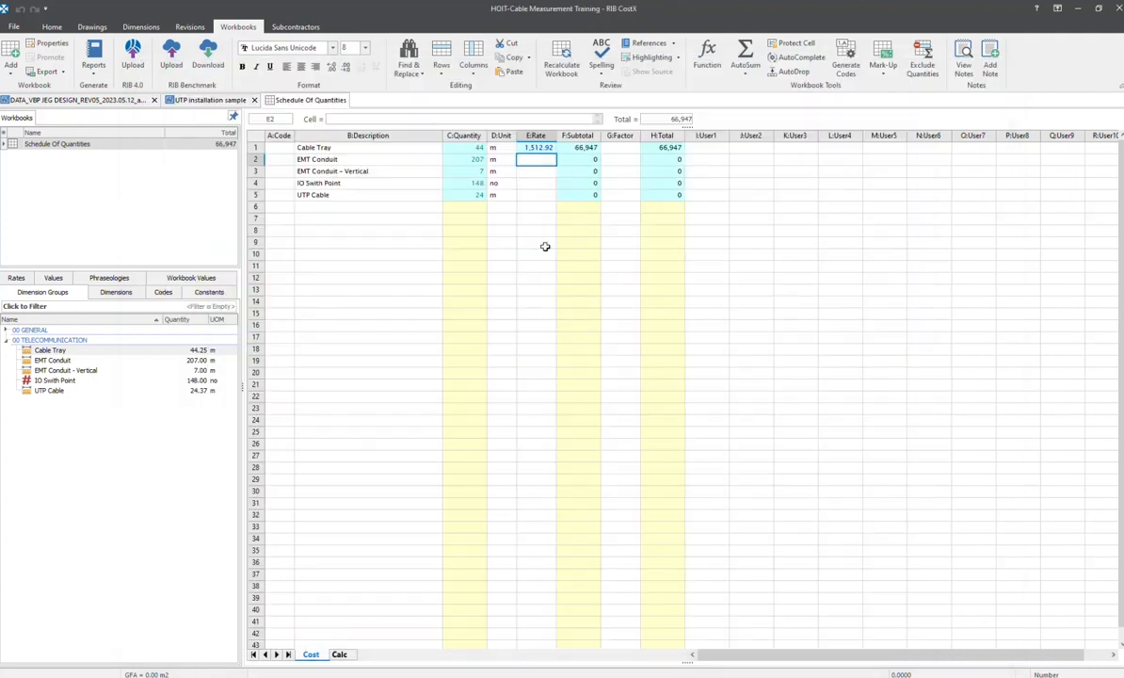
Open the rate build-up for EMT Conduit and add a Product Cost line with quantity 1 and unit m
{"action": "double_click", "coordinate": [534, 161]}
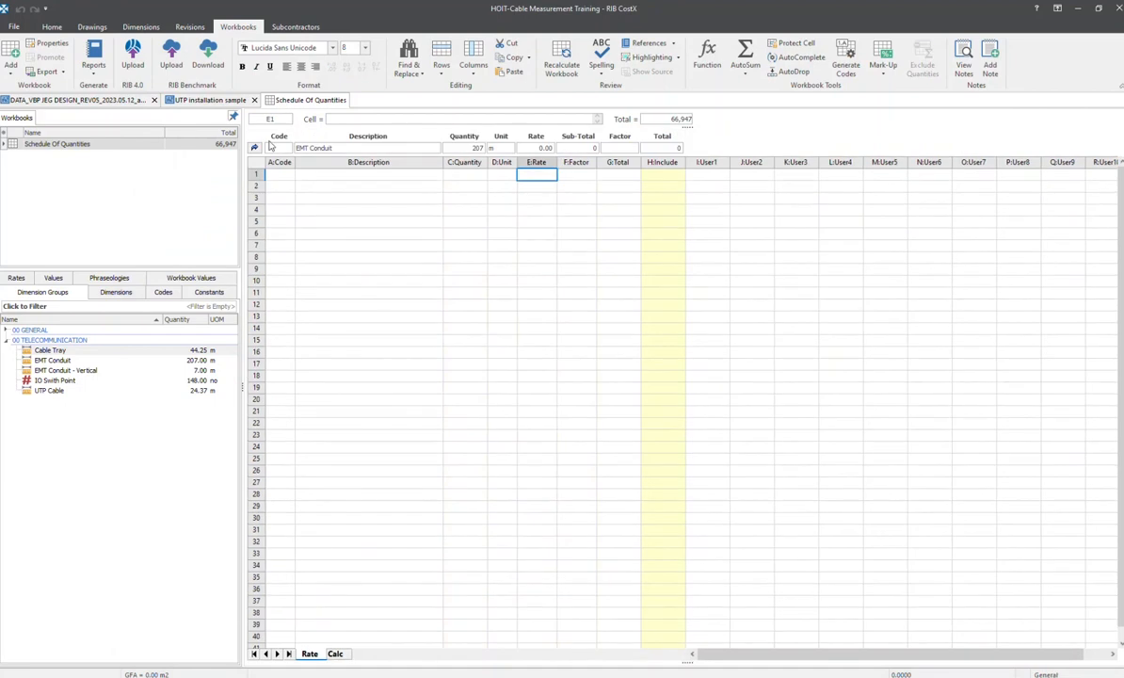
{"action": "left_click_drag", "start_coordinate": [588, 172], "coordinate": [584, 186]}
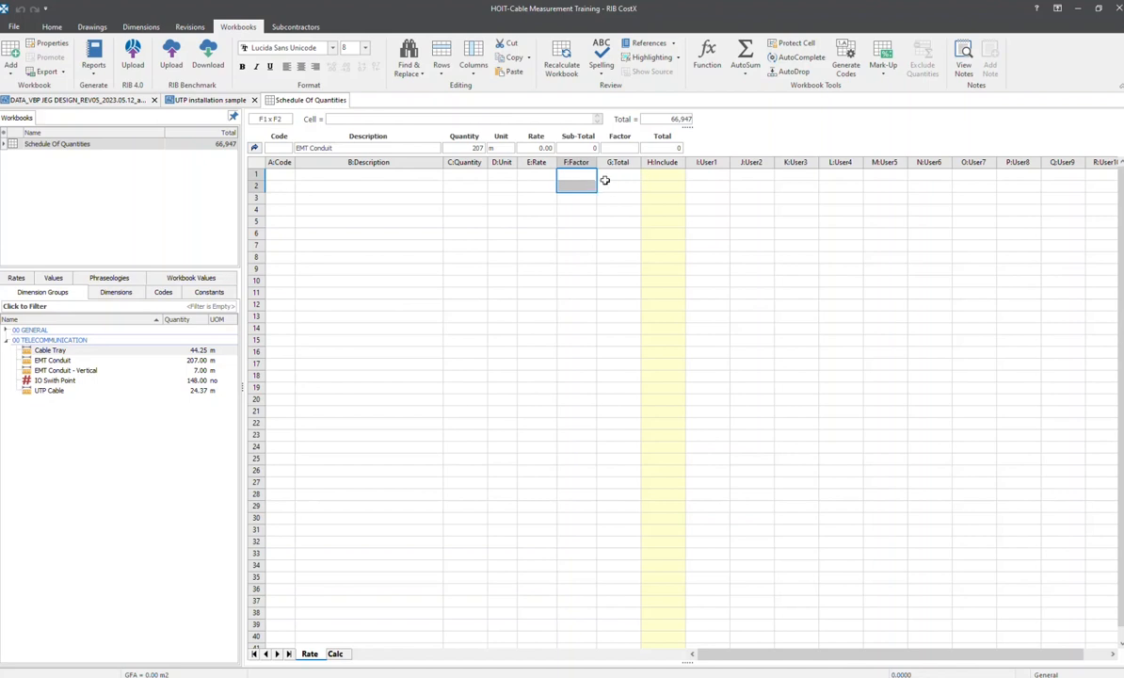
{"action": "left_click", "coordinate": [418, 177]}
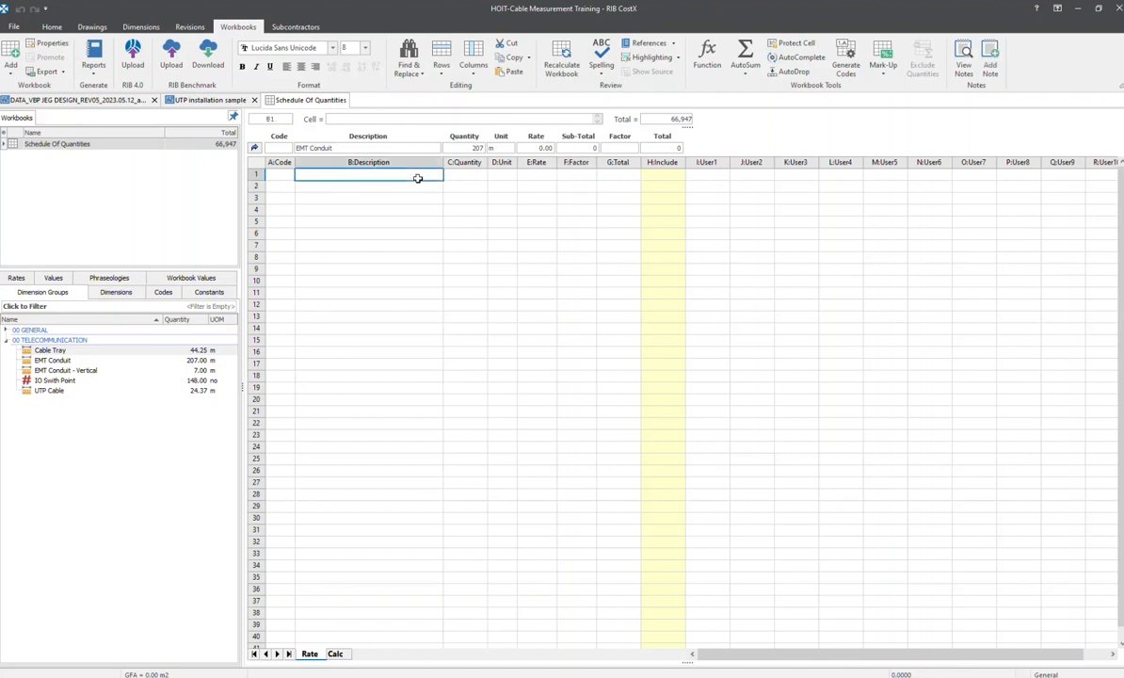
{"action": "type", "text": "Product"}
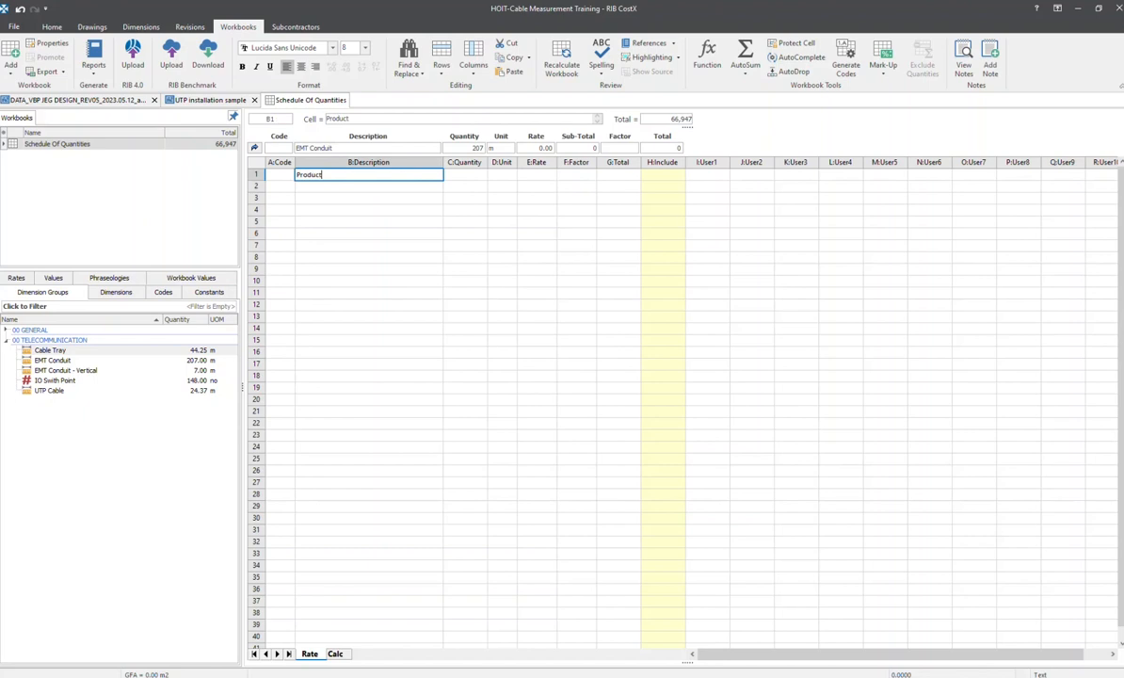
{"action": "type", "text": " Cost"}
{"action": "key", "text": "Tab"}
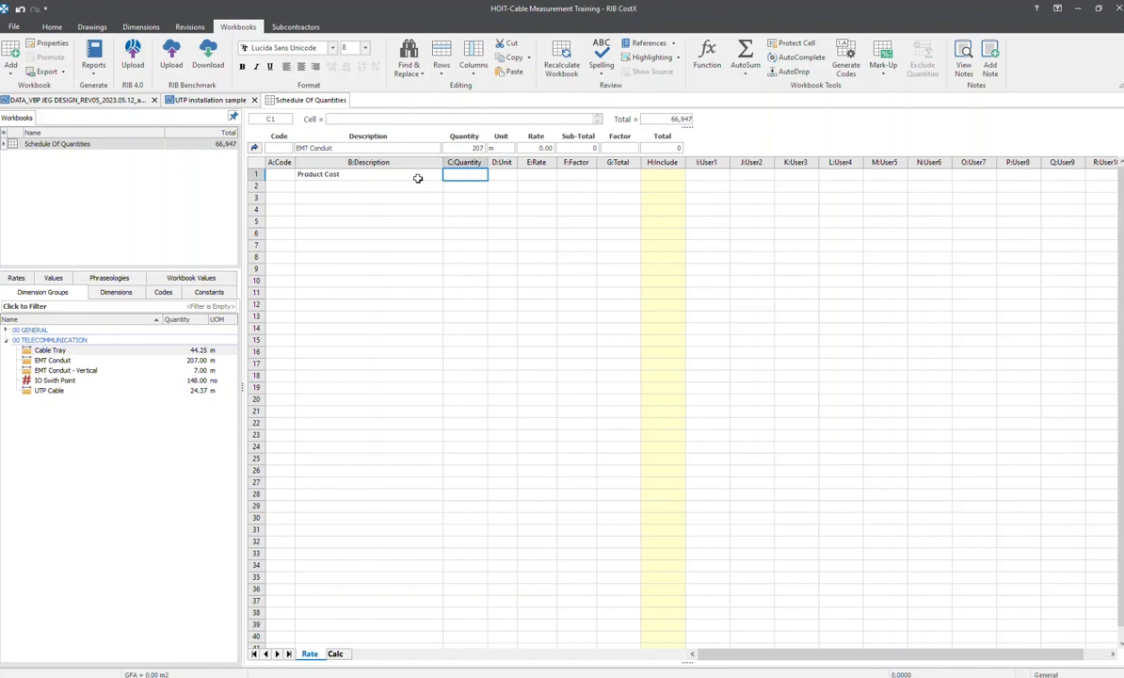
{"action": "type", "text": "1"}
{"action": "key", "text": "Tab"}
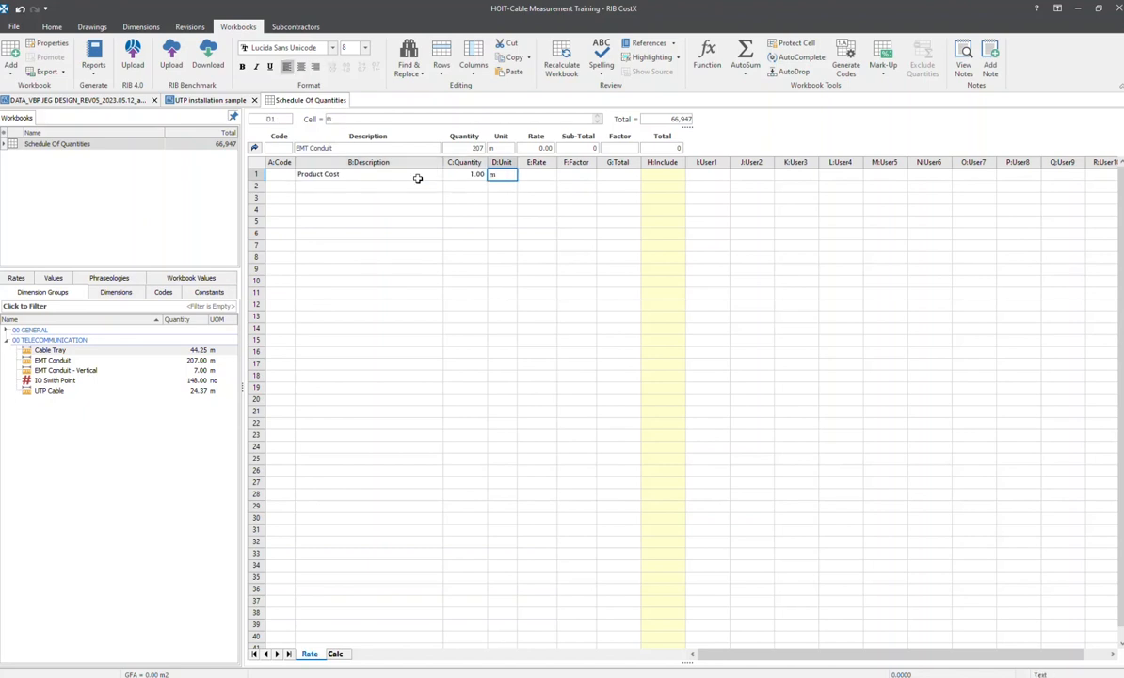
Look up the EMT conduit product cost in the PowerPoint table and enter 550 as the Product Cost rate in CostX
{"action": "key", "text": "alt+Tab"}
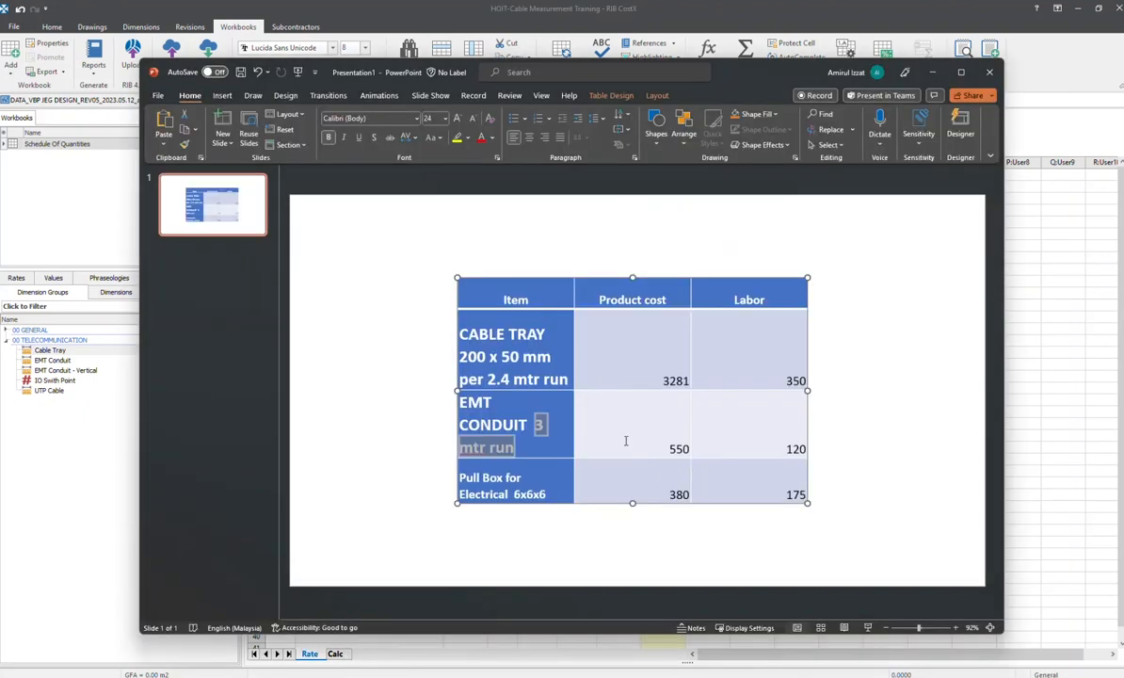
{"action": "key", "text": "alt+Tab"}
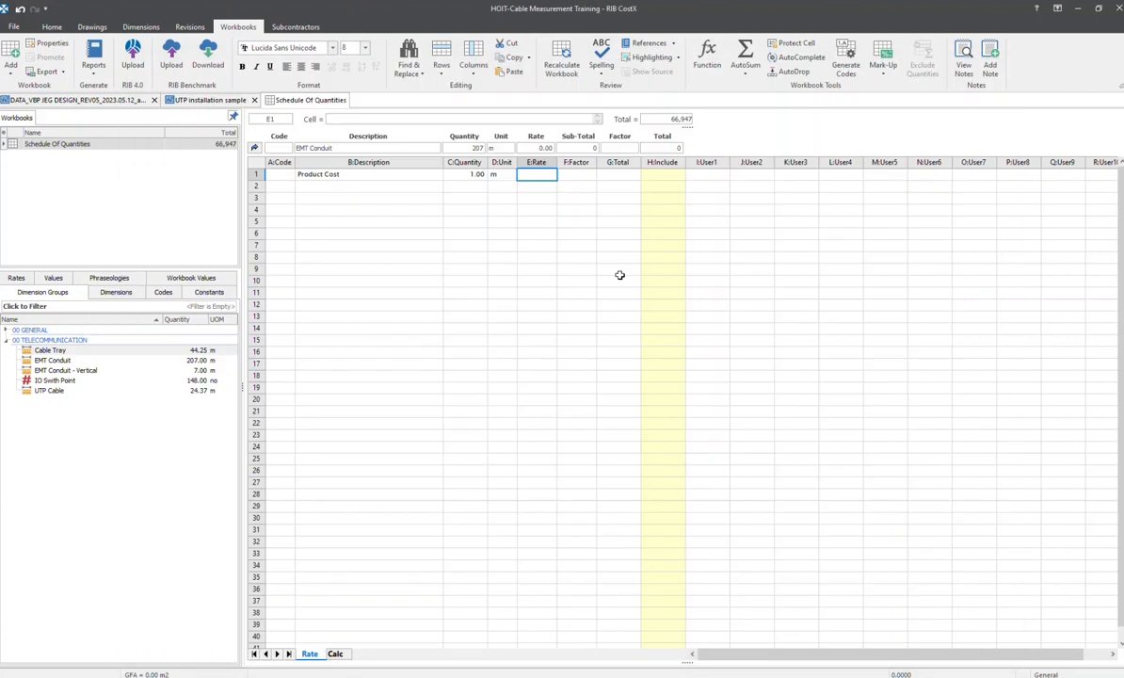
{"action": "type", "text": "550"}
{"action": "key", "text": "Tab"}
Recheck the EMT conduit run length in the PowerPoint table, and set the Product Cost factor in CostX to =1/3
{"action": "key", "text": "alt+Tab"}
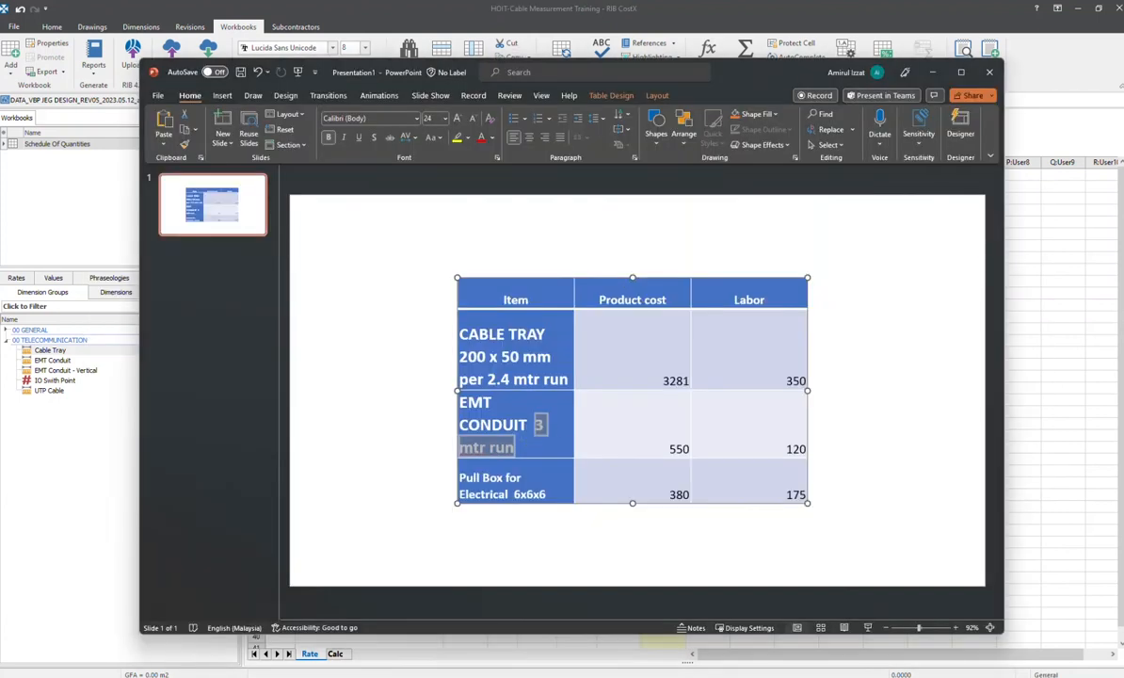
{"action": "key", "text": "alt+Tab"}
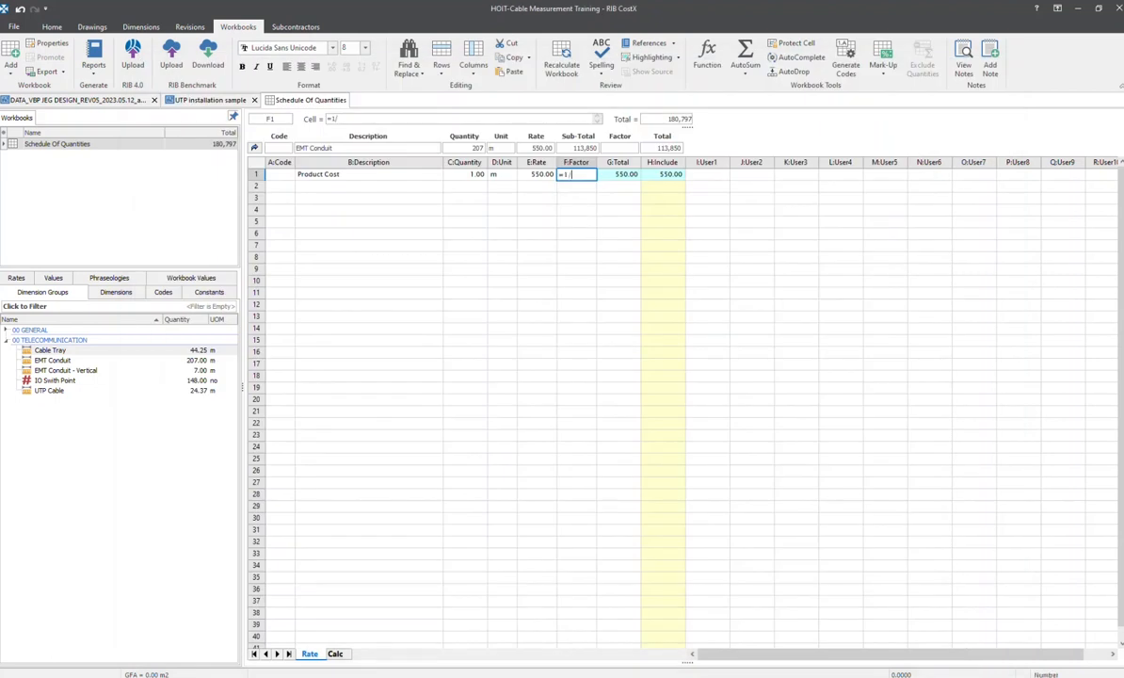
{"action": "type", "text": "=1/3"}
{"action": "key", "text": "Return"}
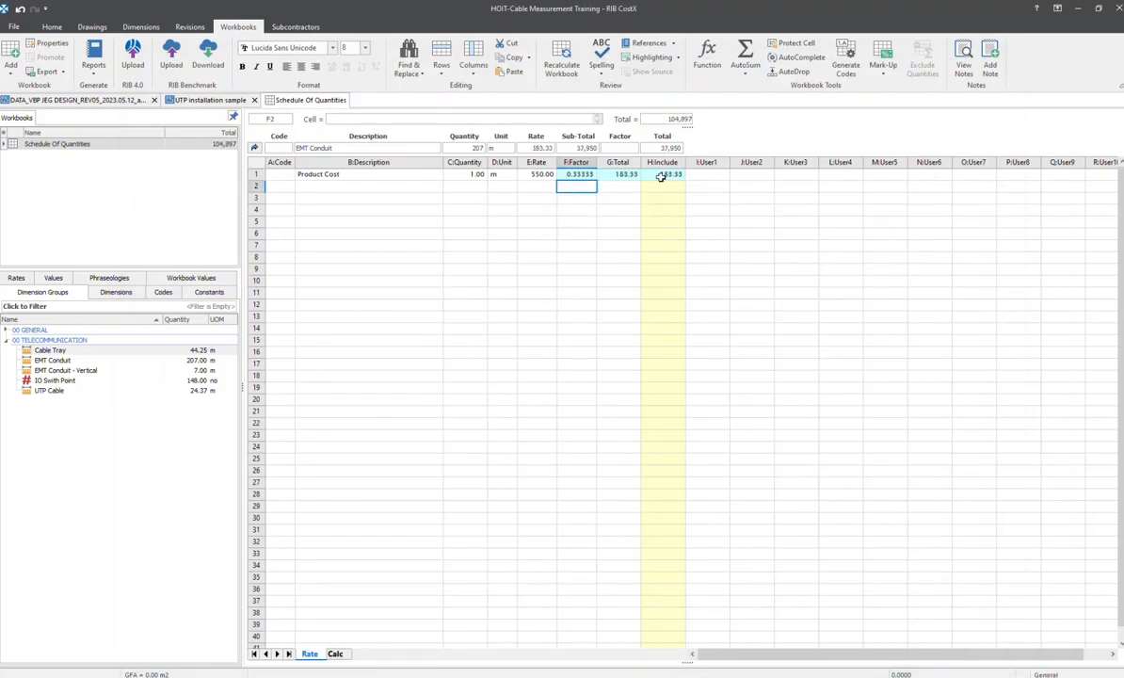
Add a Labor line below Product Cost with quantity 1 and unit lot
{"action": "left_click", "coordinate": [396, 186]}
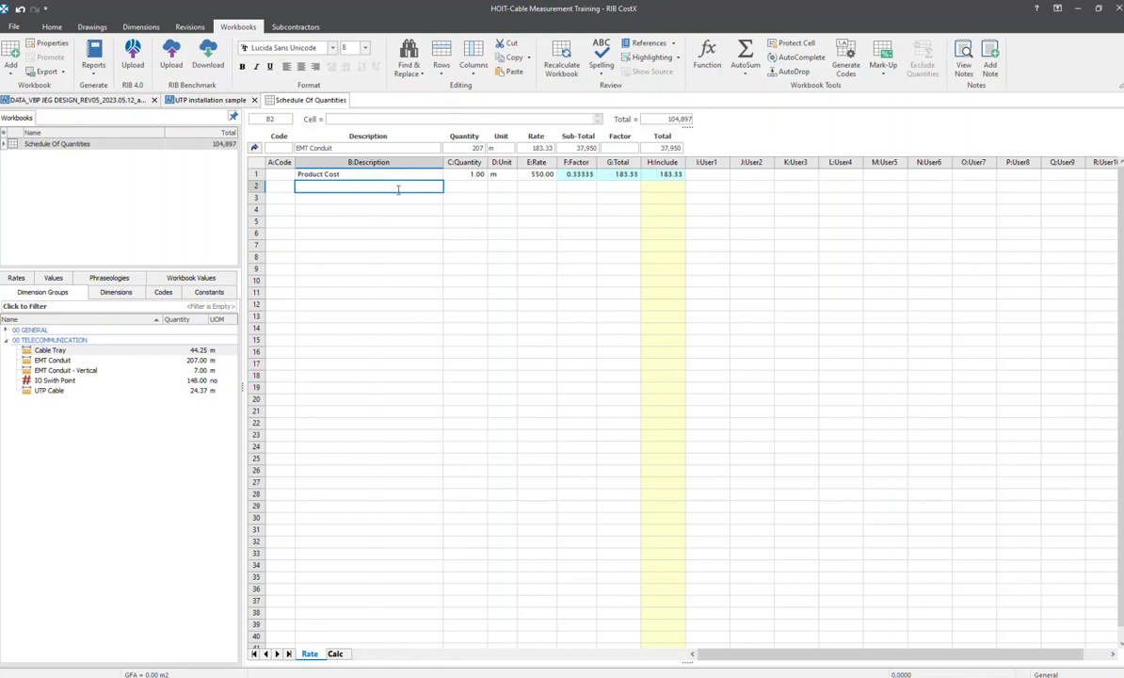
{"action": "type", "text": "Labor"}
{"action": "key", "text": "Tab"}
{"action": "key", "text": "alt+Tab"}
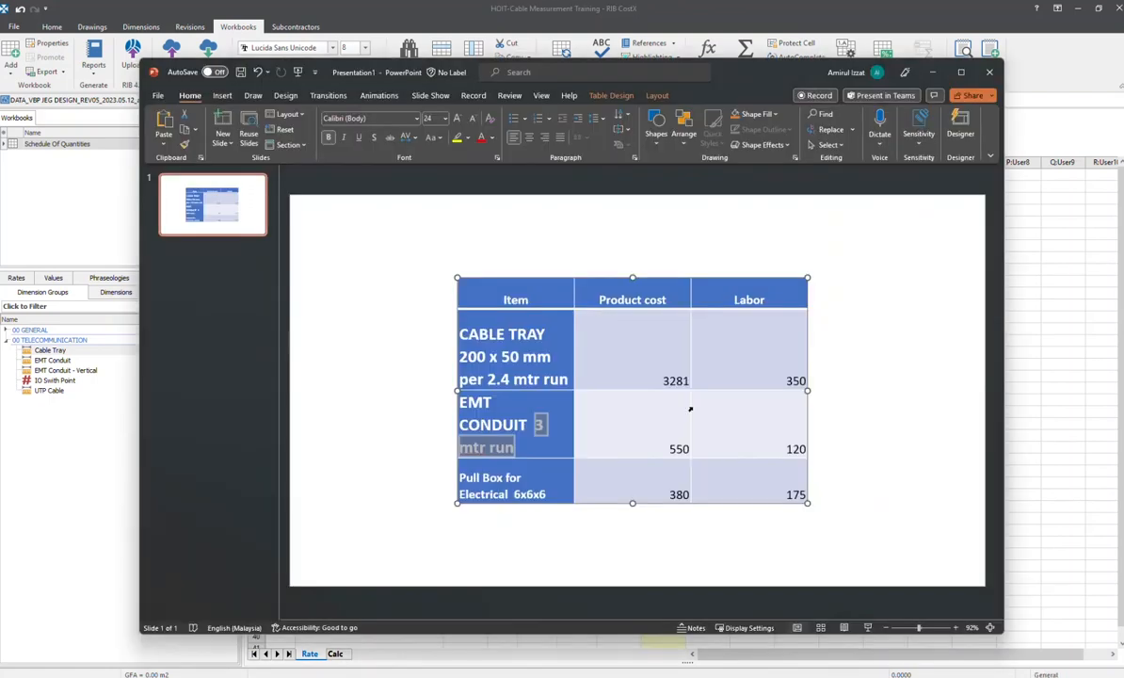
{"action": "key", "text": "alt+Tab"}
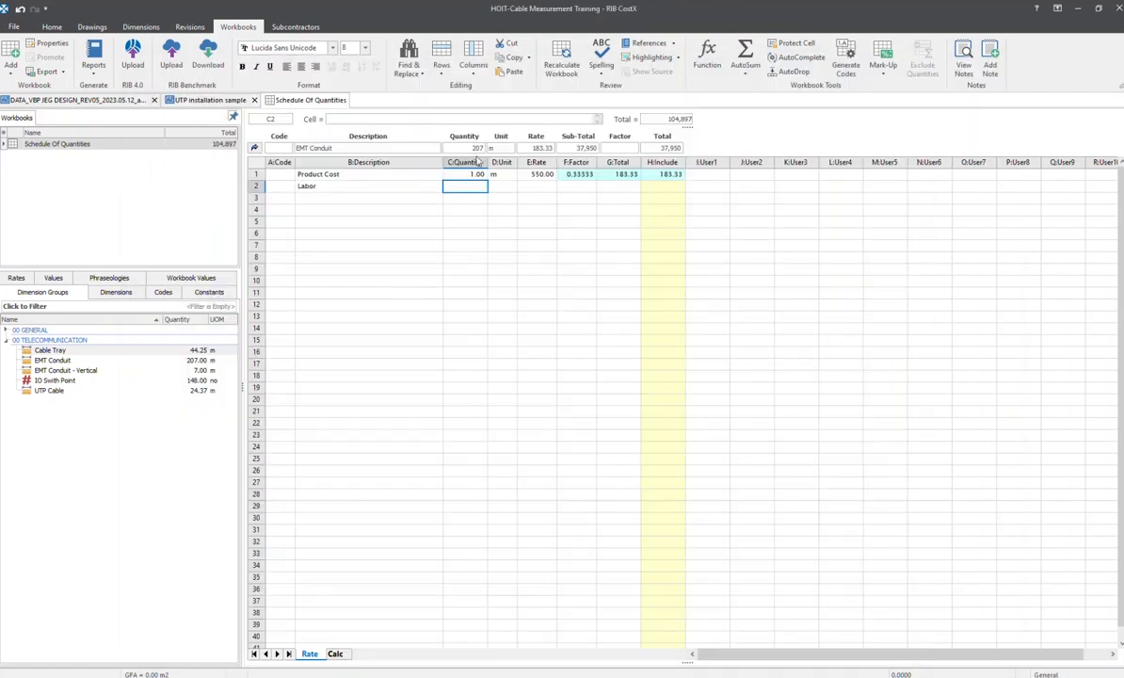
{"action": "left_click", "coordinate": [504, 186]}
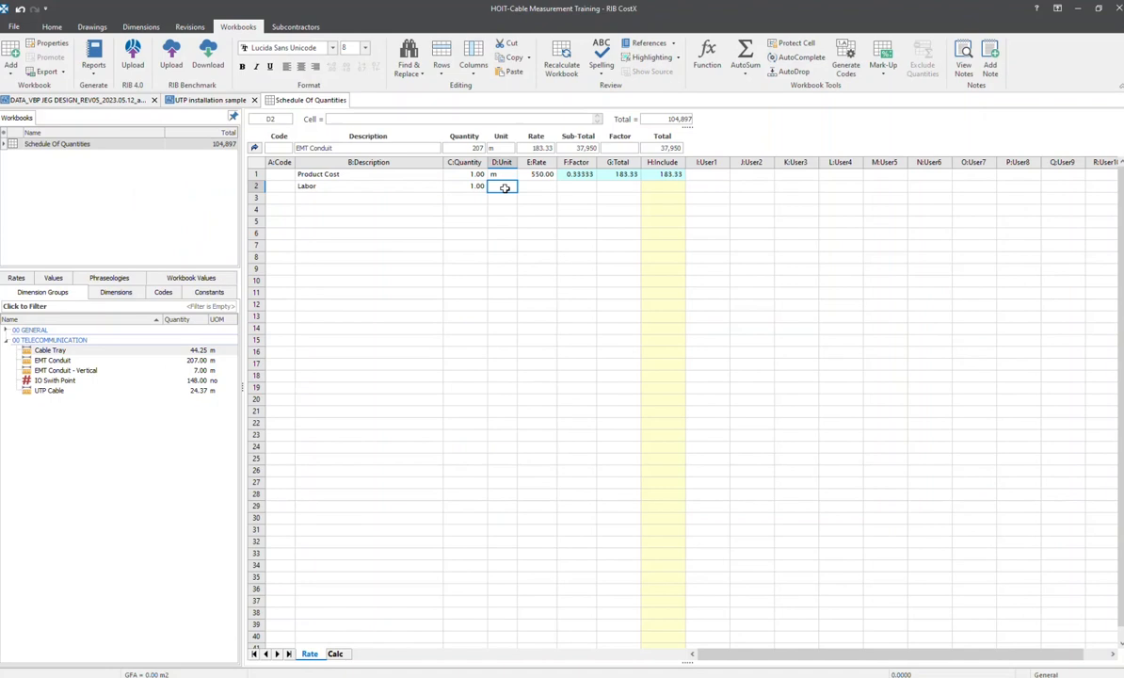
{"action": "type", "text": "m"}
{"action": "key", "text": "Tab"}
Look up the EMT conduit labor cost in PowerPoint, and give the Labor line in CostX a rate of 120 and a factor of =1/3
{"action": "key", "text": "alt+Tab"}
{"action": "key", "text": "alt+Tab"}
{"action": "type", "text": "120"}
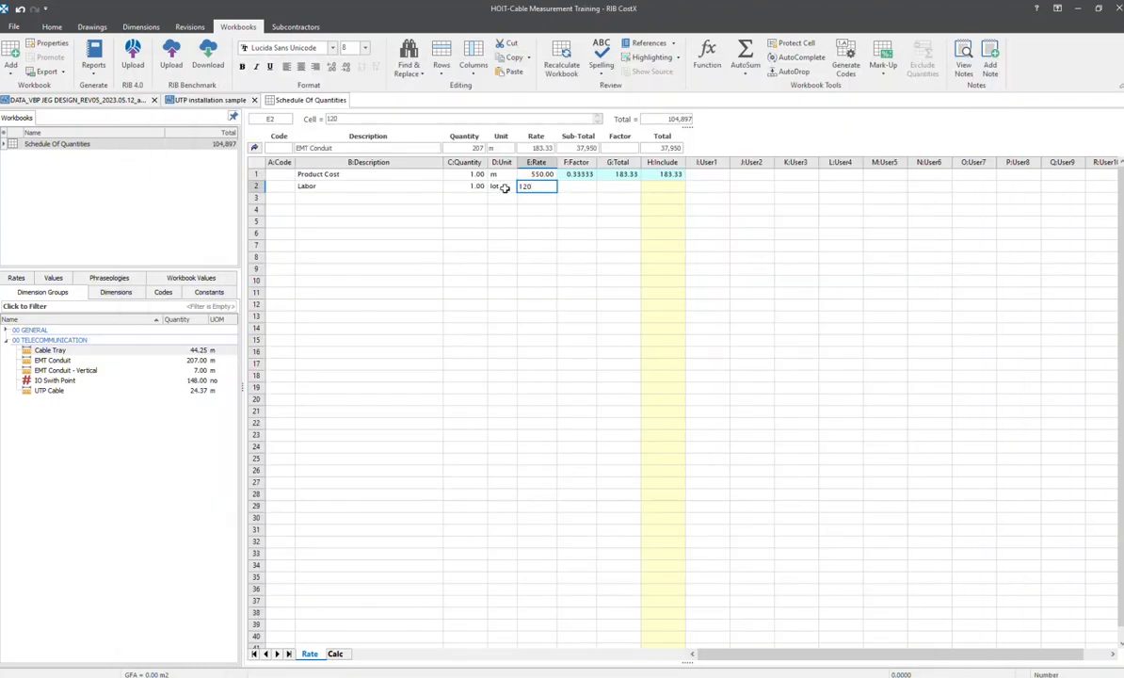
{"action": "key", "text": "Tab"}
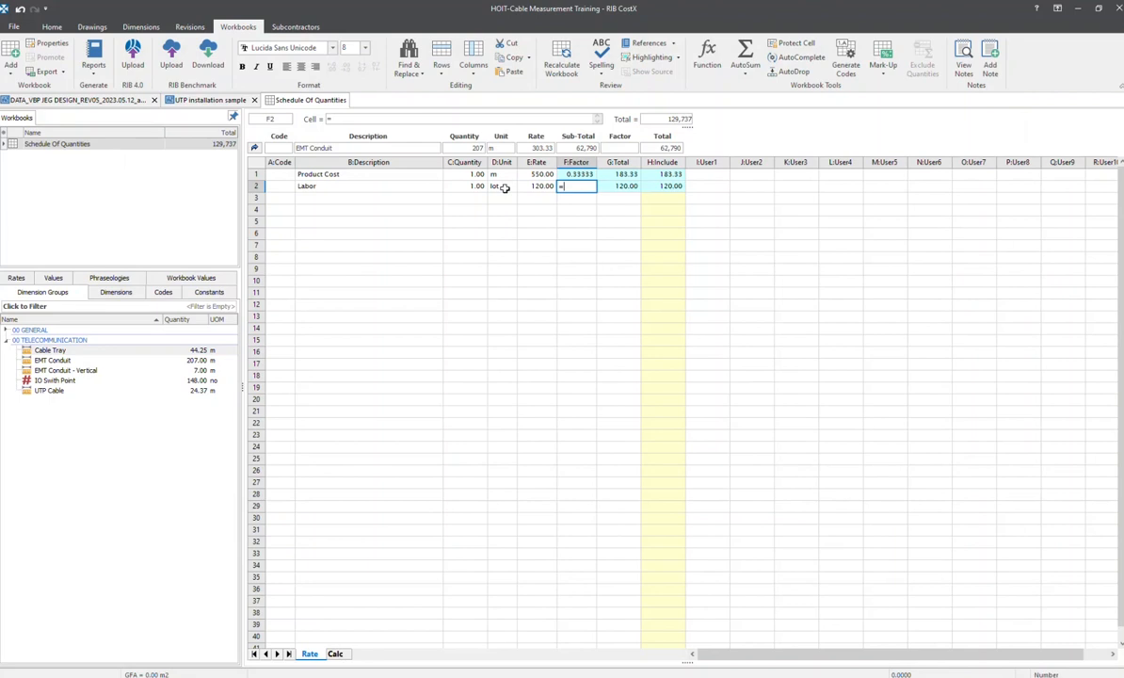
{"action": "type", "text": "=1/3"}
{"action": "key", "text": "Return"}
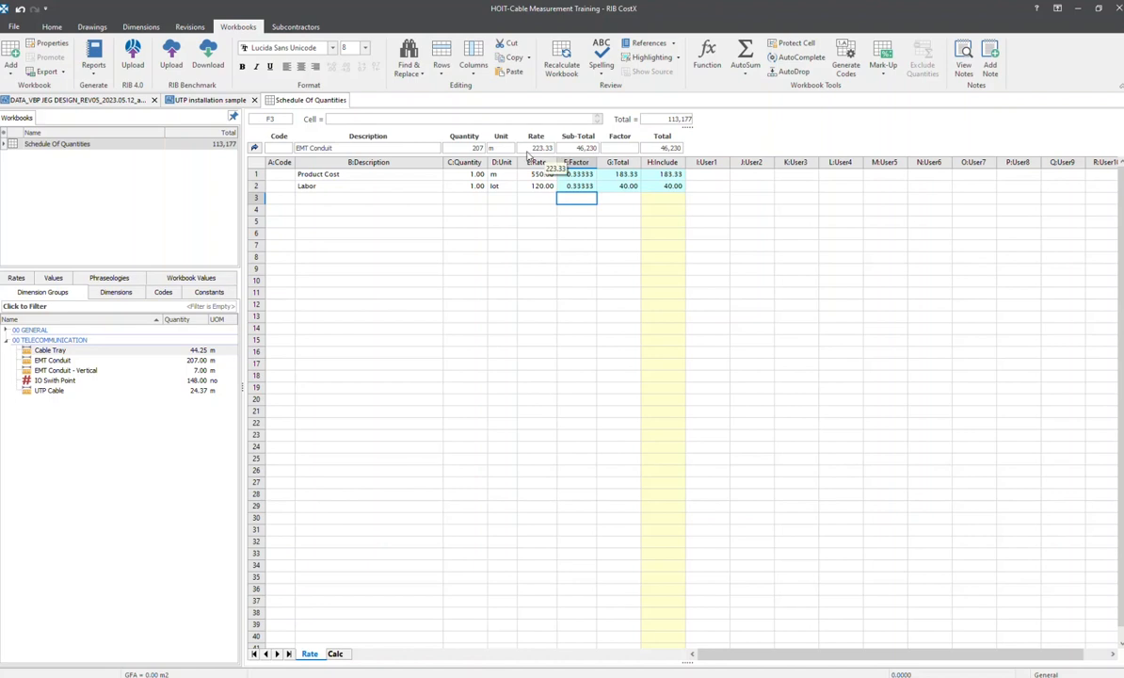
Return to the main cost sheet and fill the EMT Conduit rate down to EMT Conduit - Vertical
{"action": "left_click", "coordinate": [254, 149]}
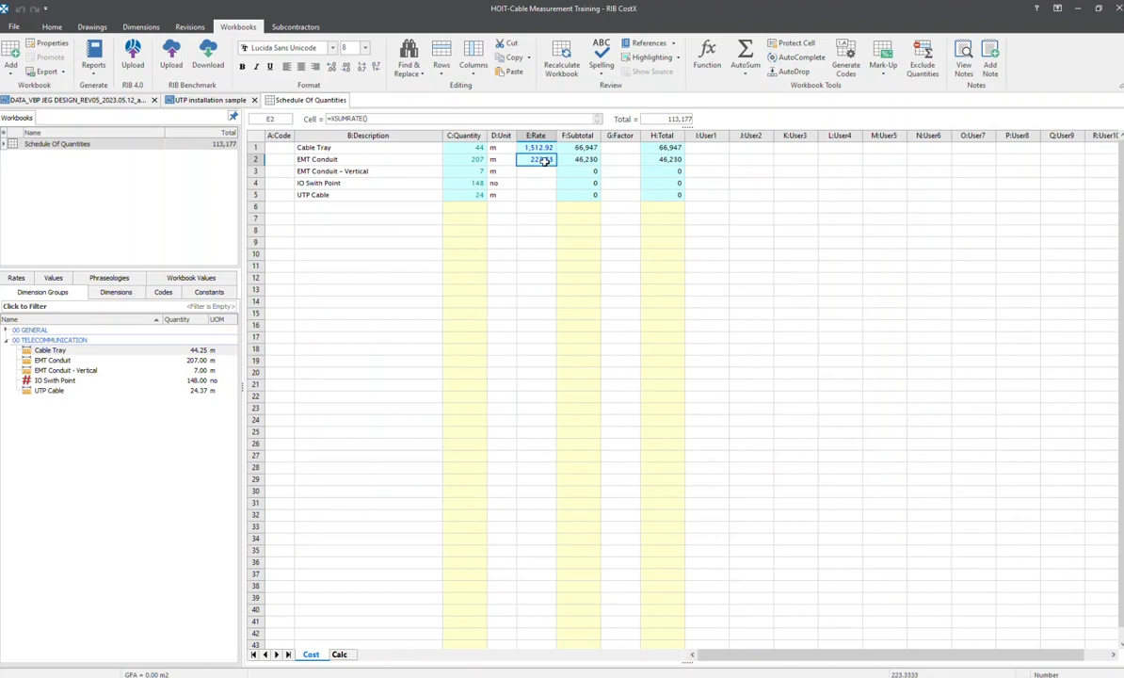
{"action": "left_click_drag", "start_coordinate": [544, 161], "coordinate": [546, 170]}
{"action": "key", "text": "ctrl+d"}
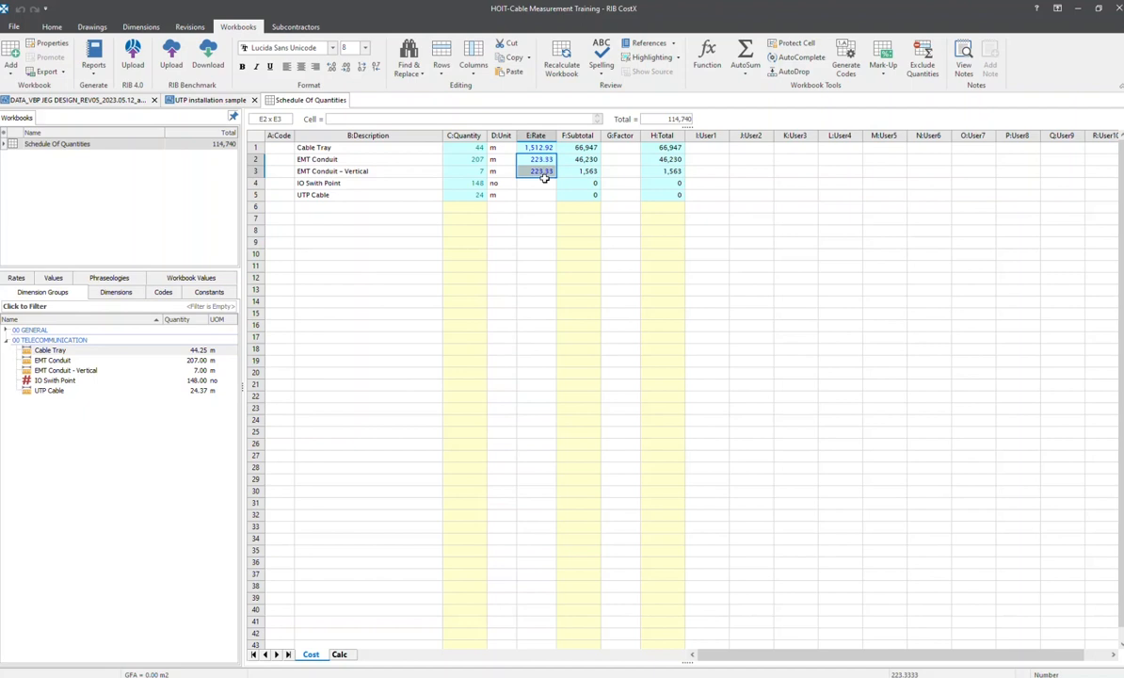
{"action": "key", "text": "alt+Tab"}
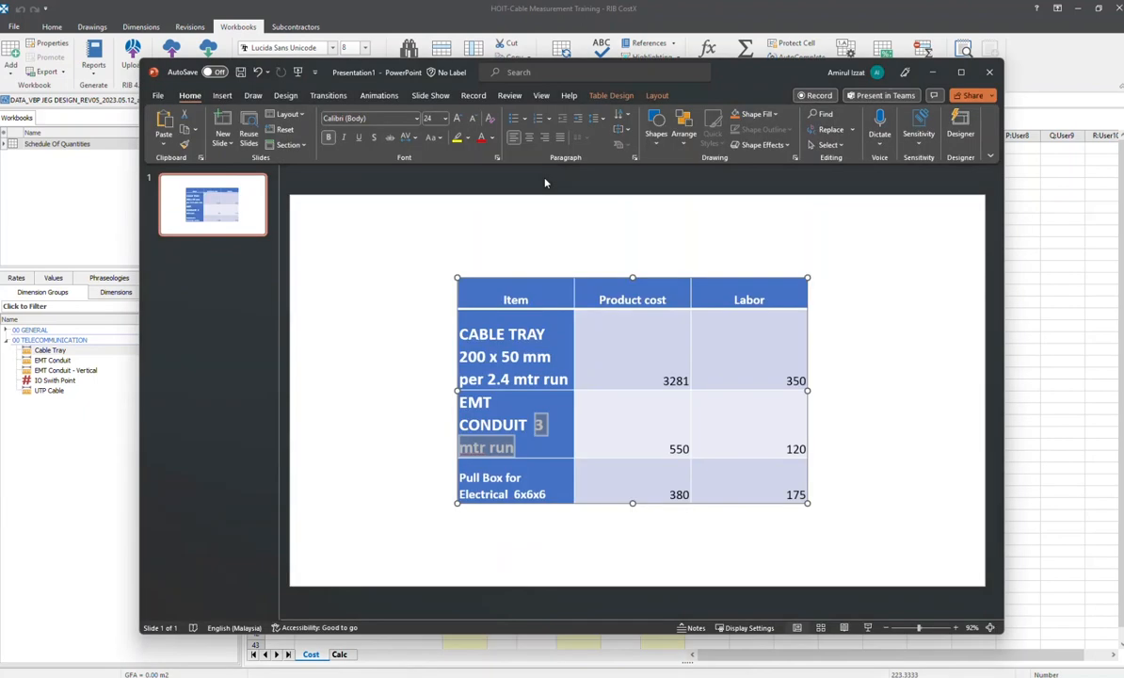
{"action": "key", "text": "alt+Tab"}
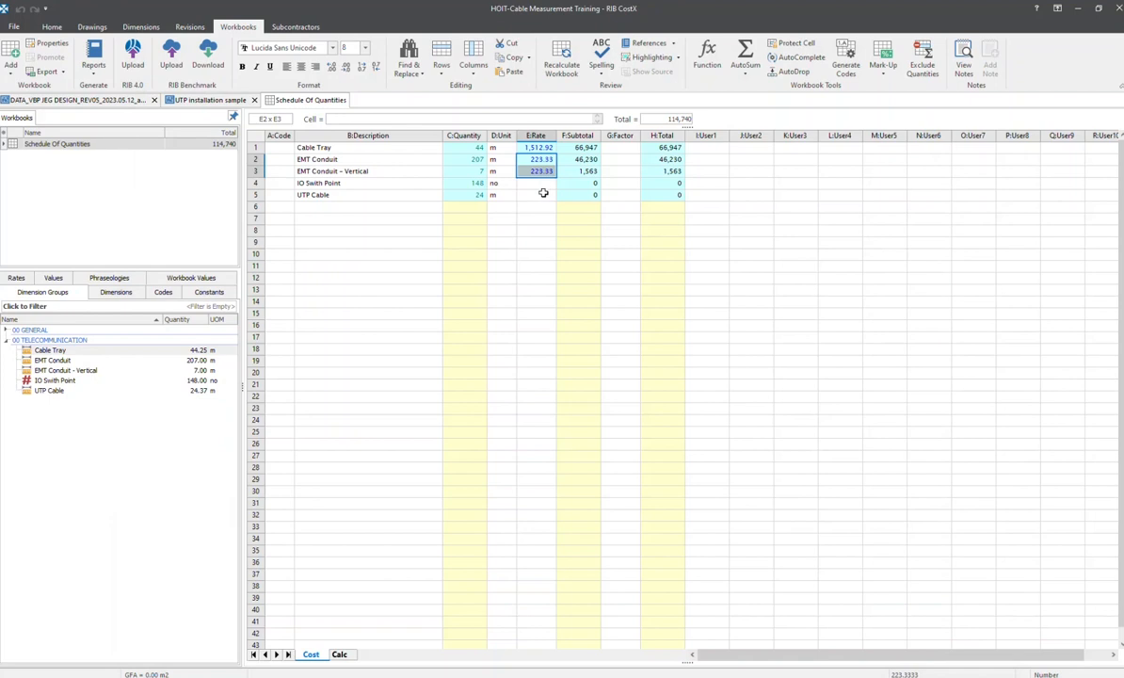
{"action": "left_click", "coordinate": [525, 194]}
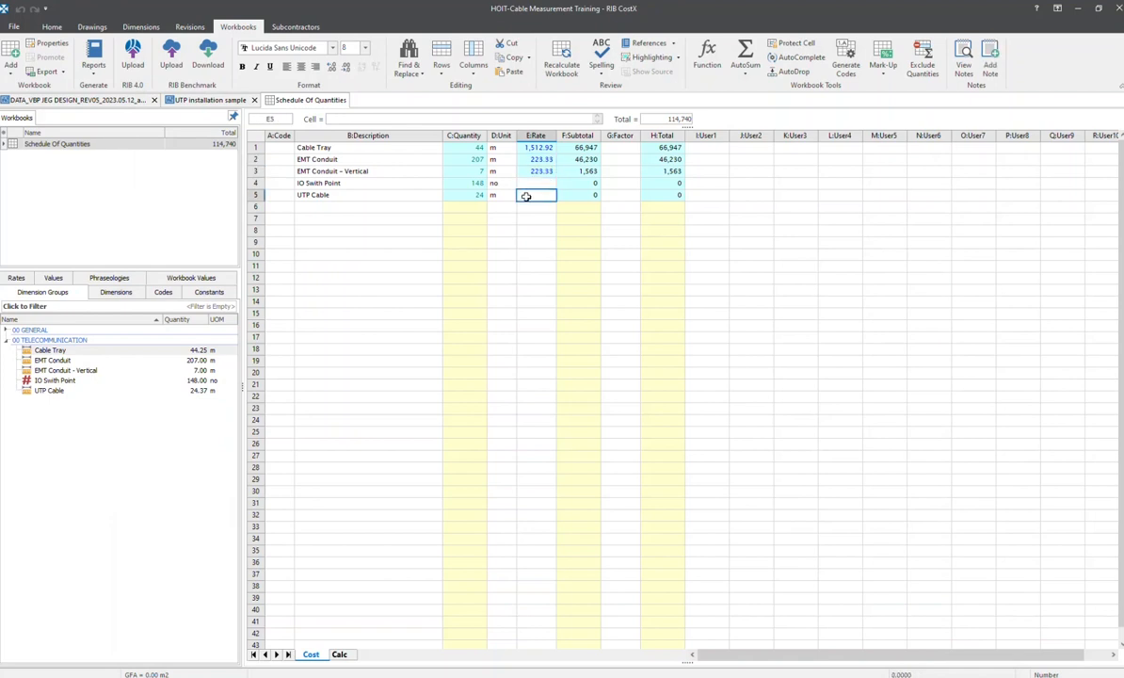
{"action": "left_click", "coordinate": [538, 172]}
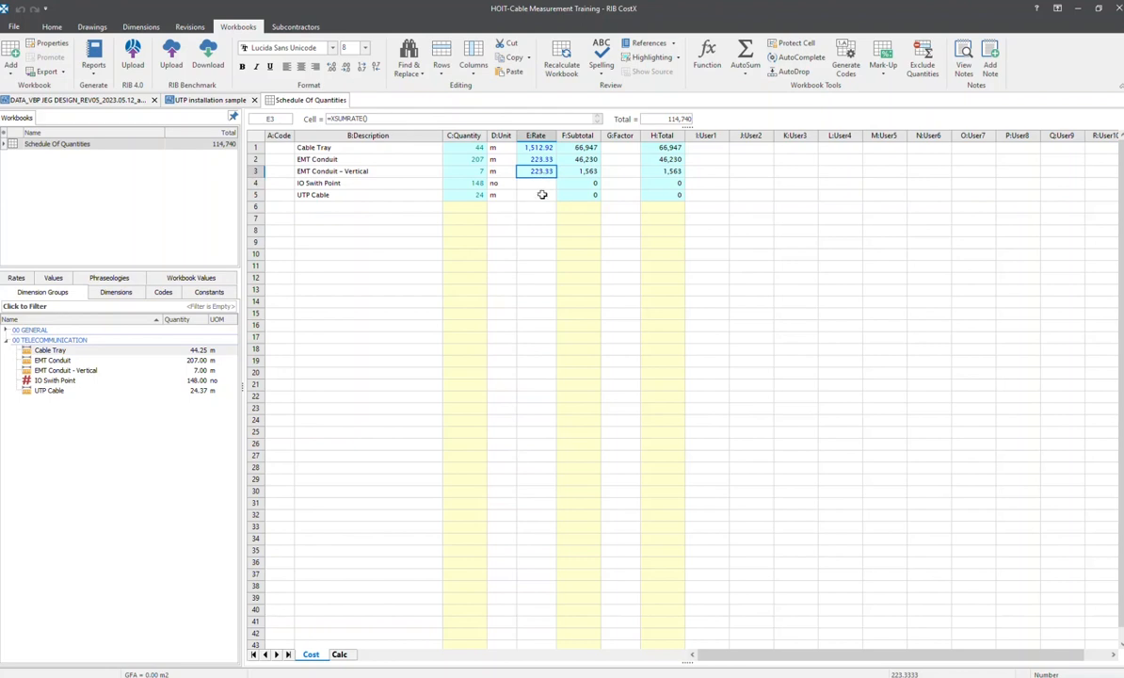
{"action": "left_click", "coordinate": [529, 196]}
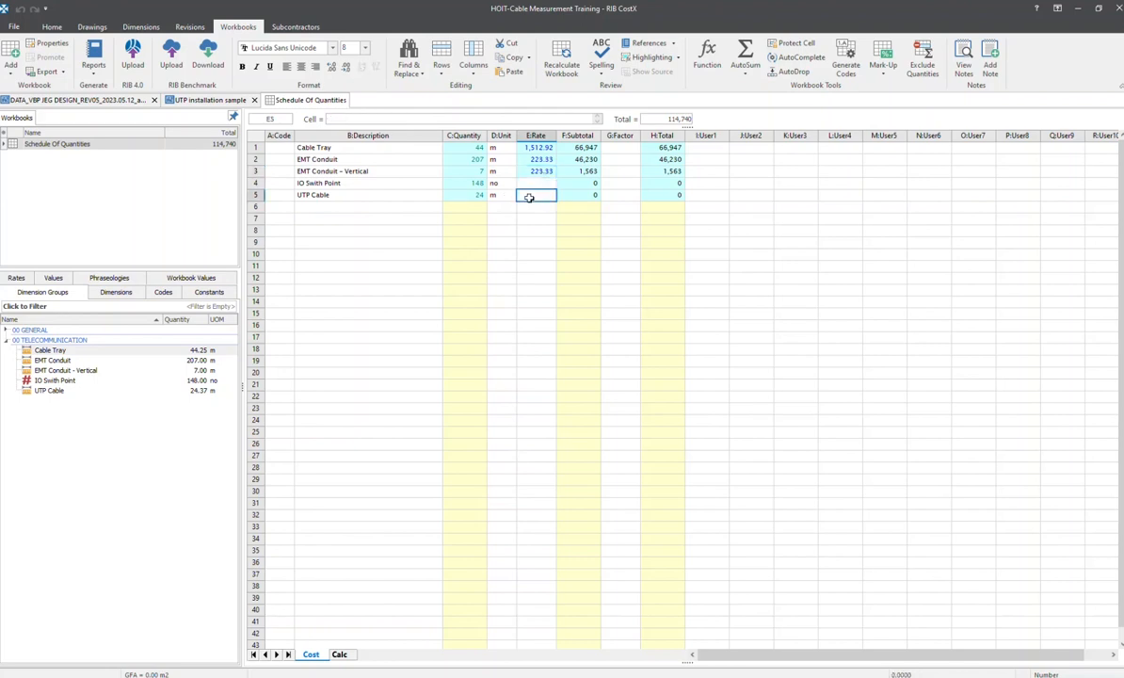
Copy the EMT Conduit - Vertical rate with its build-up to the Project Rates library, using item code EMT-Conduit and description EMT Conduit
{"action": "left_click", "coordinate": [533, 171]}
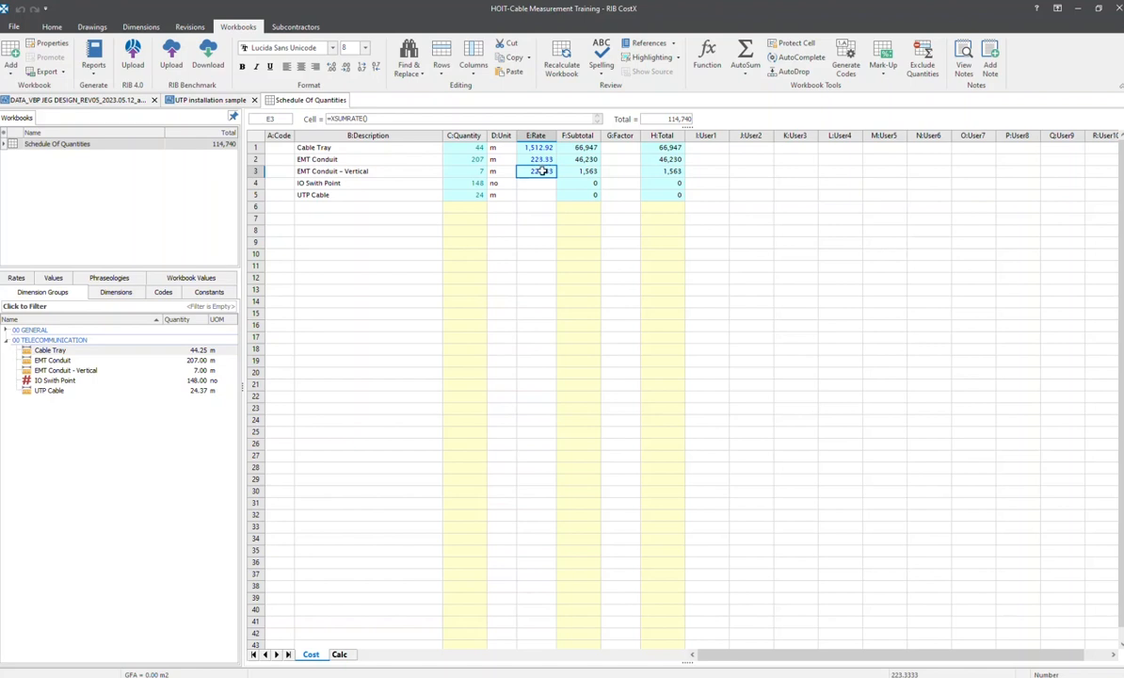
{"action": "right_click", "coordinate": [543, 176]}
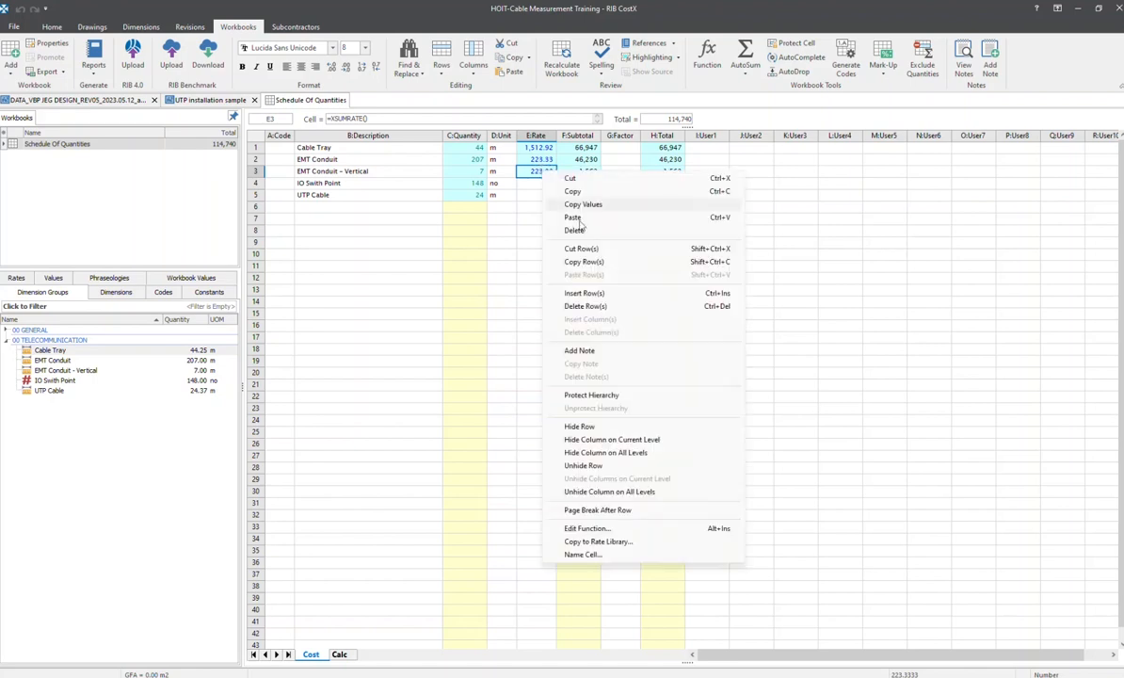
{"action": "left_click", "coordinate": [595, 542]}
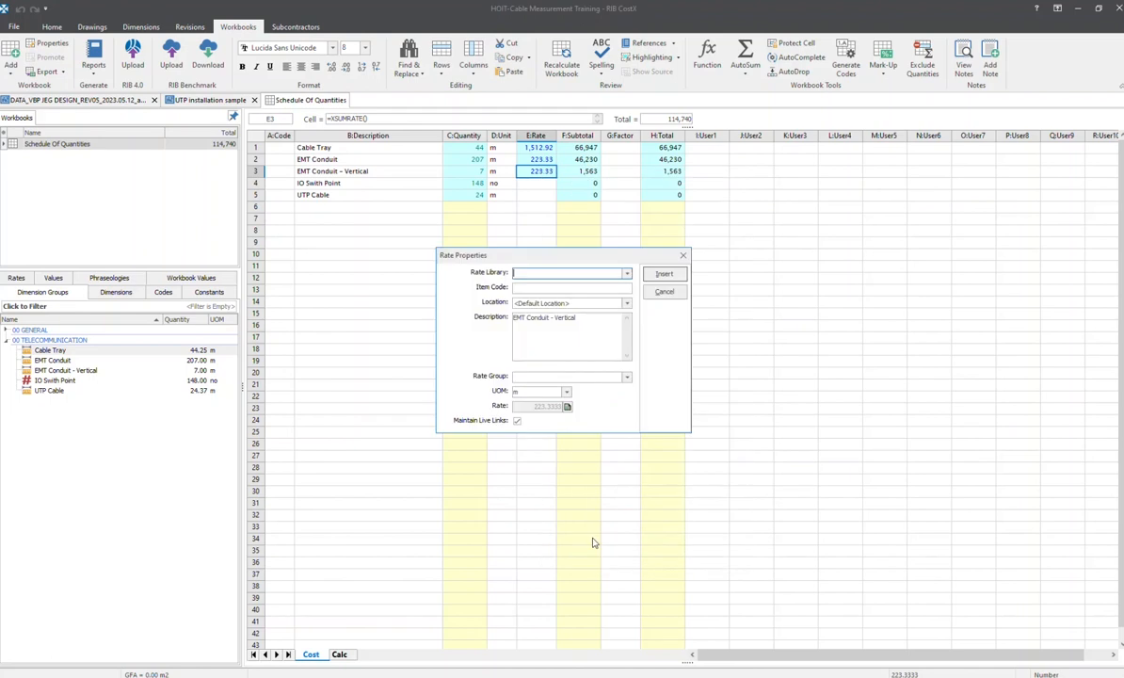
{"action": "left_click", "coordinate": [627, 274]}
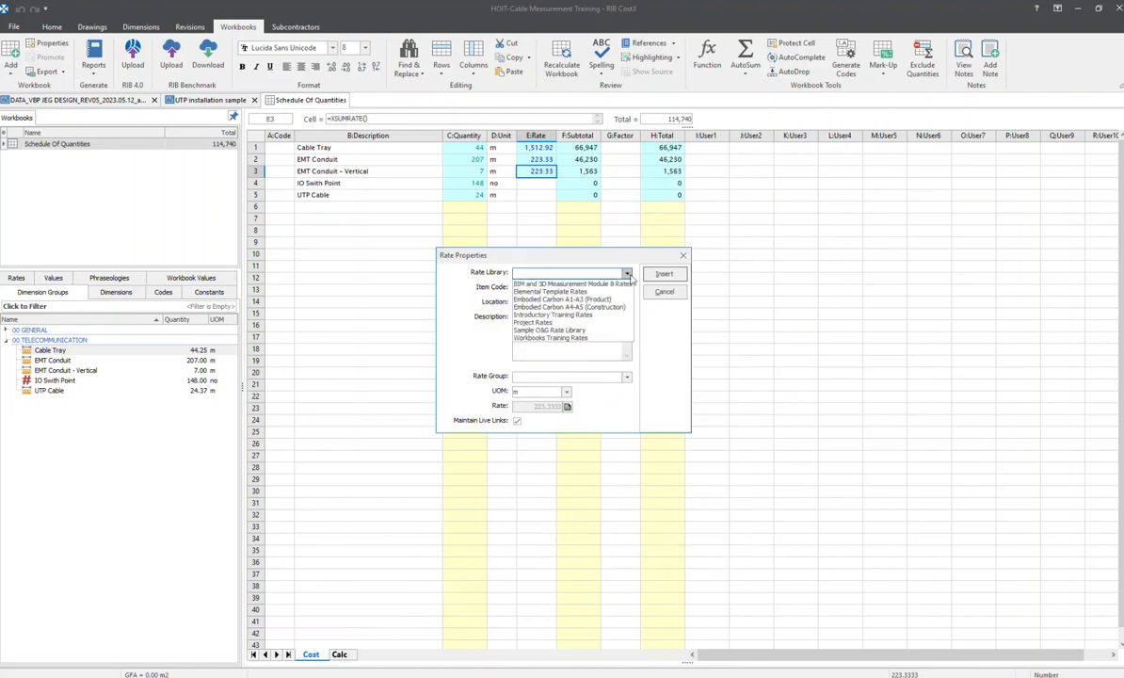
{"action": "left_click", "coordinate": [532, 322]}
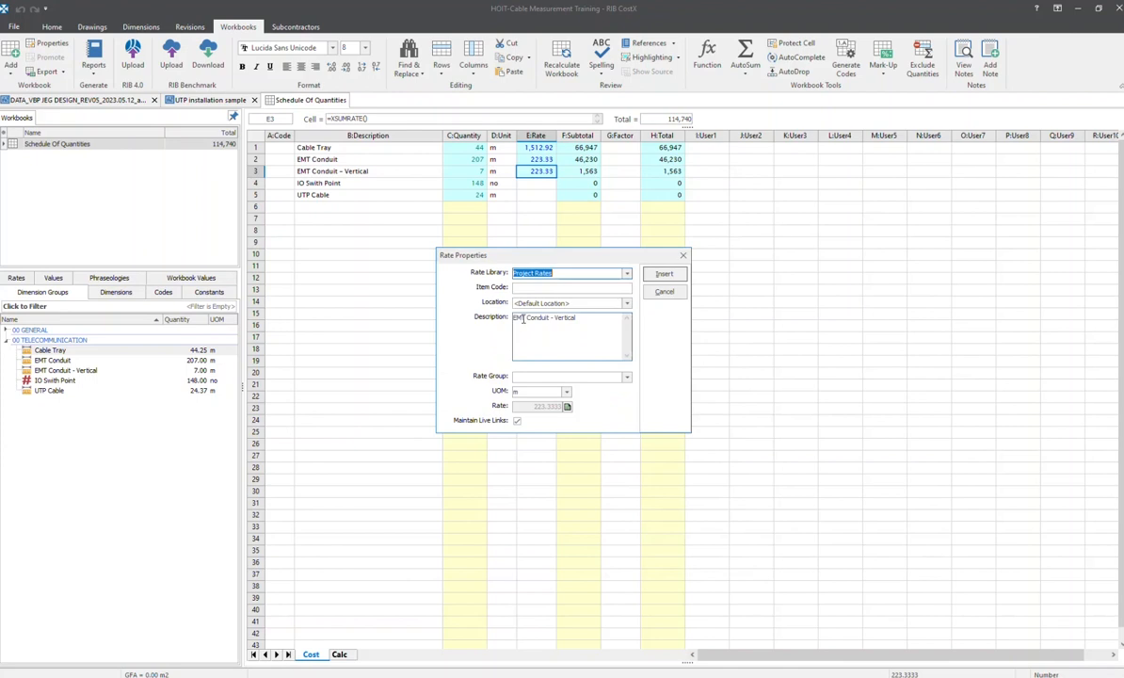
{"action": "left_click", "coordinate": [610, 288]}
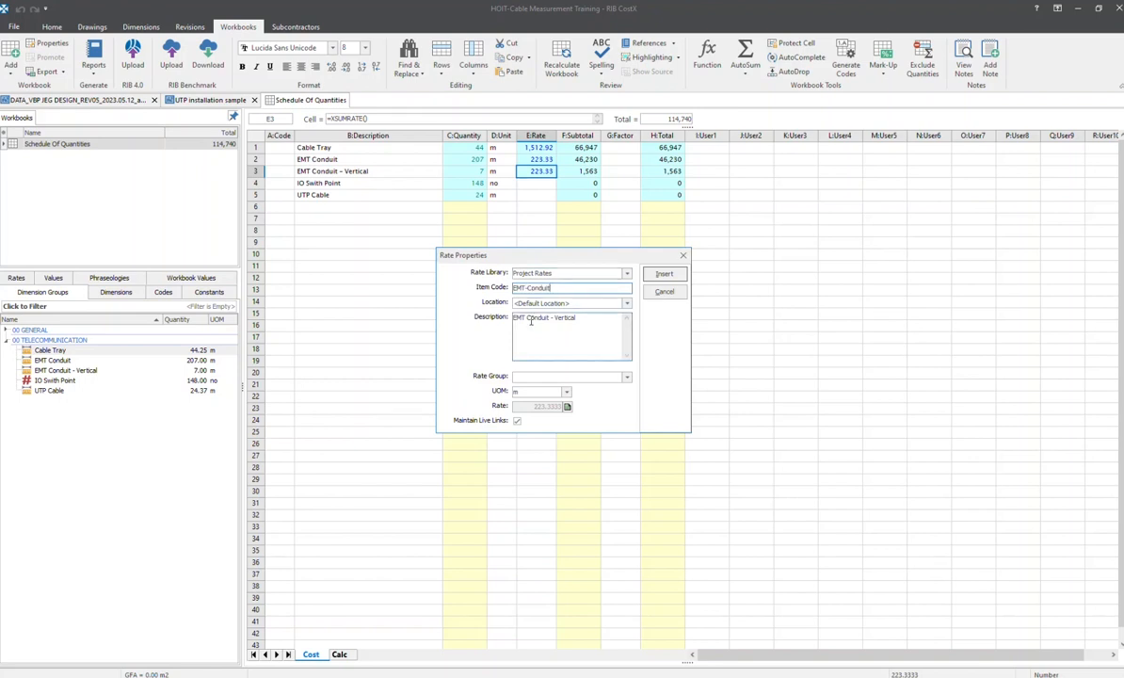
{"action": "left_click_drag", "start_coordinate": [586, 326], "coordinate": [522, 322]}
{"action": "left_click", "coordinate": [594, 317]}
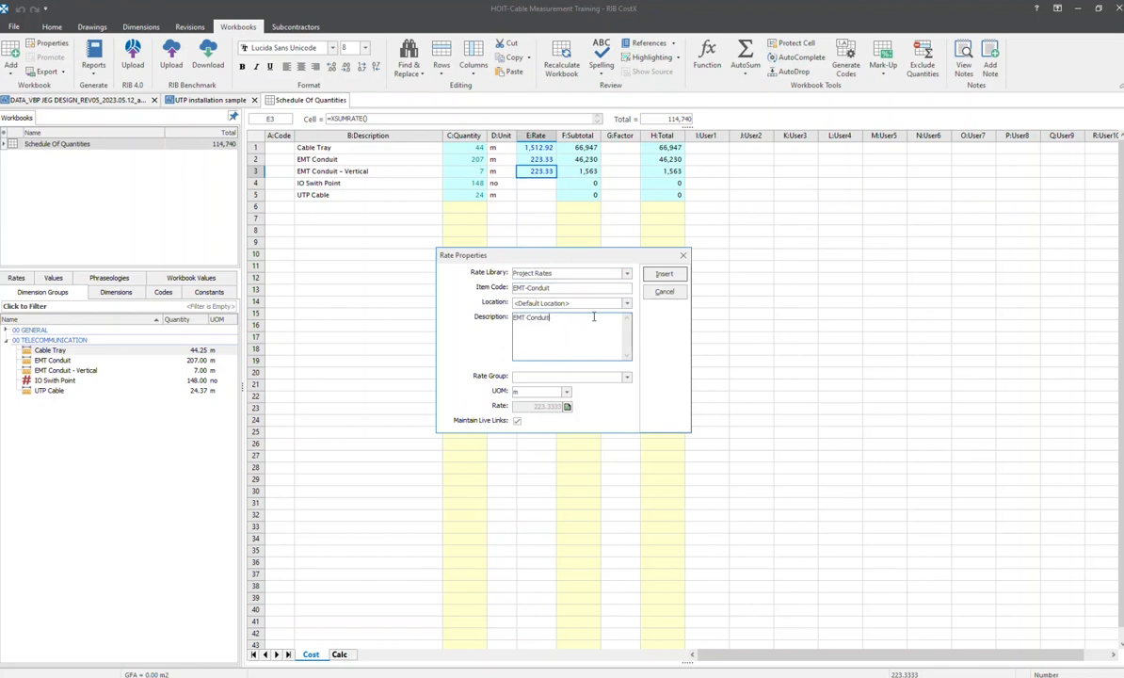
{"action": "left_click", "coordinate": [566, 405]}
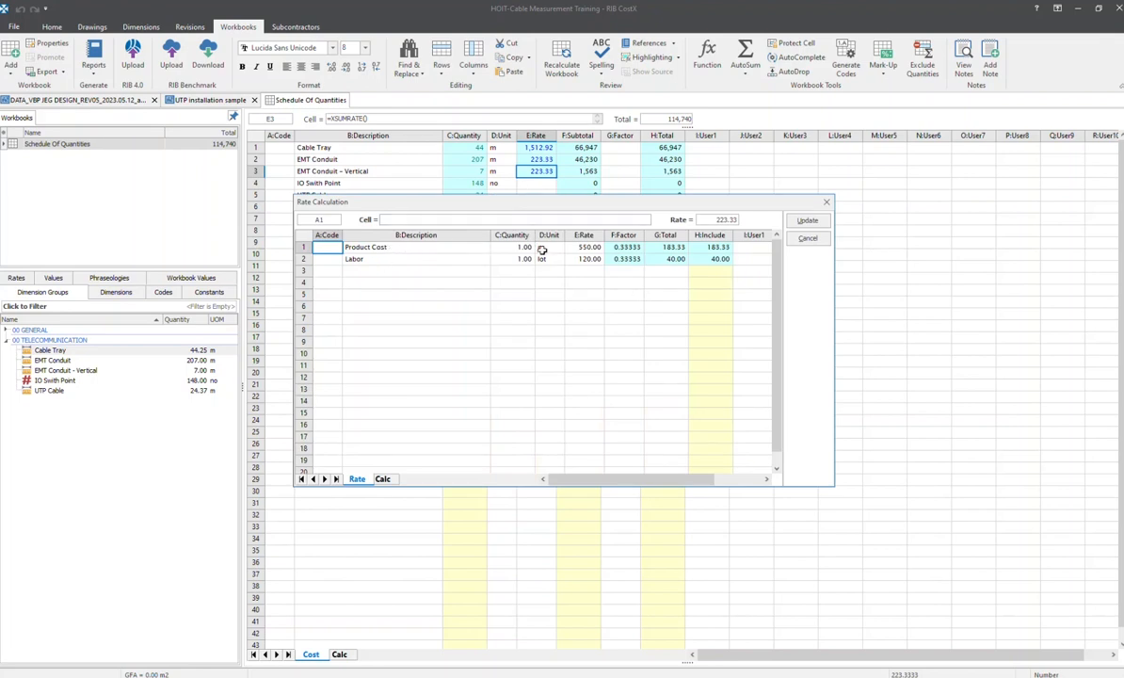
{"action": "left_click", "coordinate": [806, 220]}
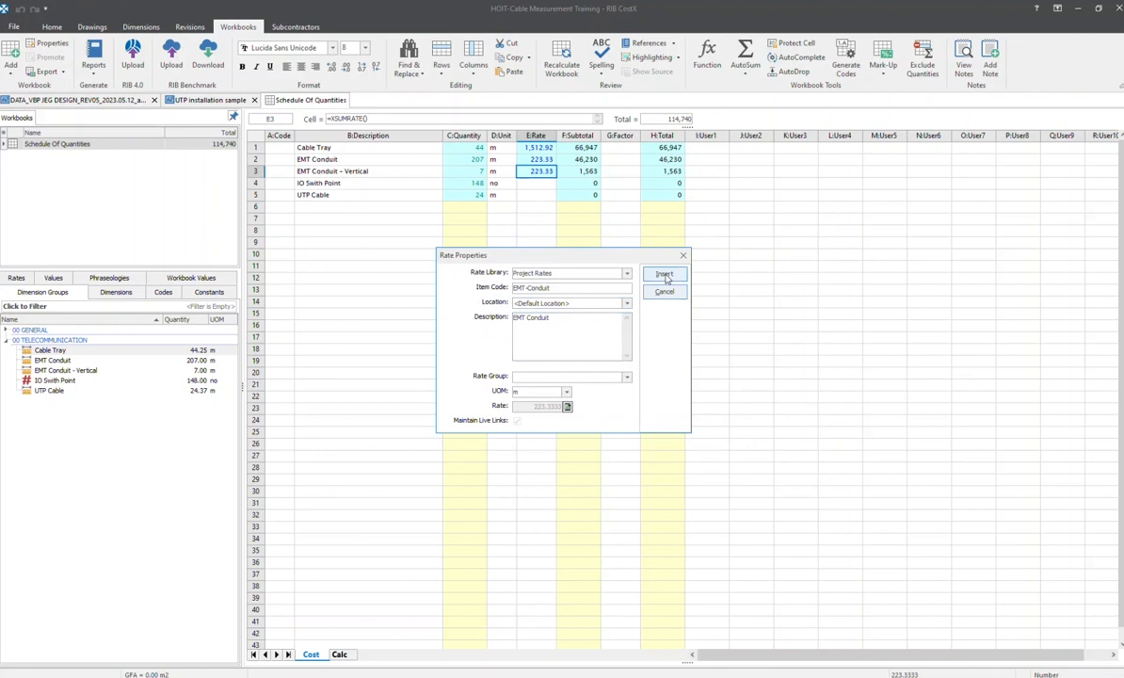
{"action": "left_click", "coordinate": [665, 274]}
Find the EMT-Conduit rate among the unclassified items of the Project Rates library and view its properties
{"action": "left_click", "coordinate": [22, 278]}
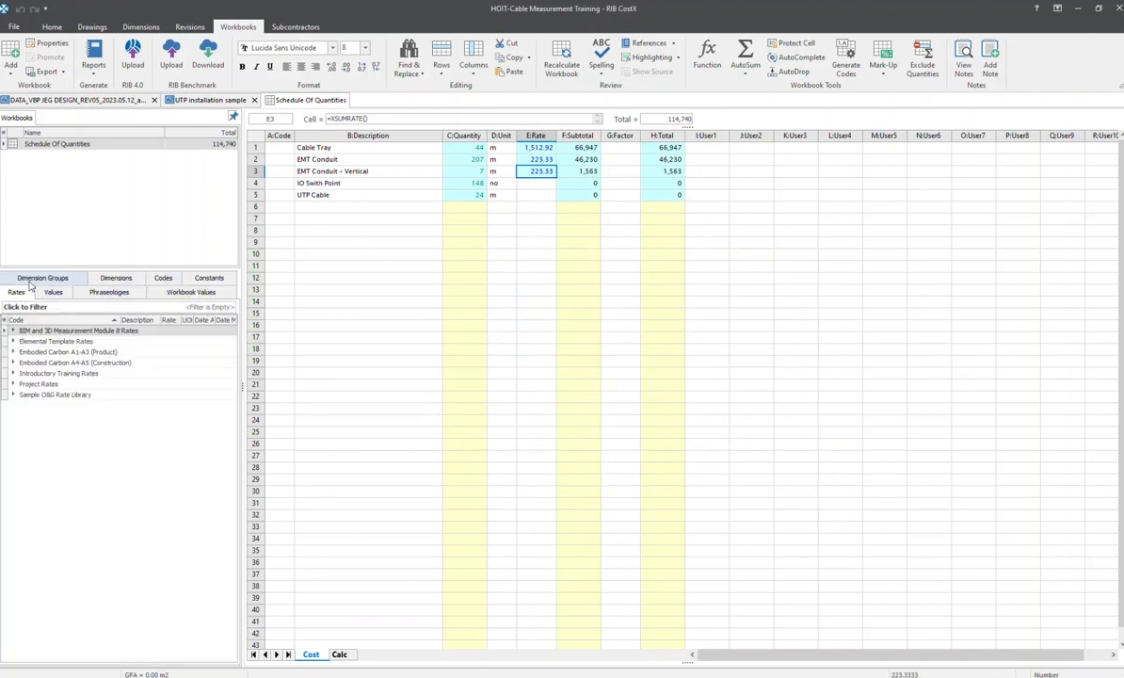
{"action": "left_click", "coordinate": [14, 384]}
{"action": "left_click", "coordinate": [25, 394]}
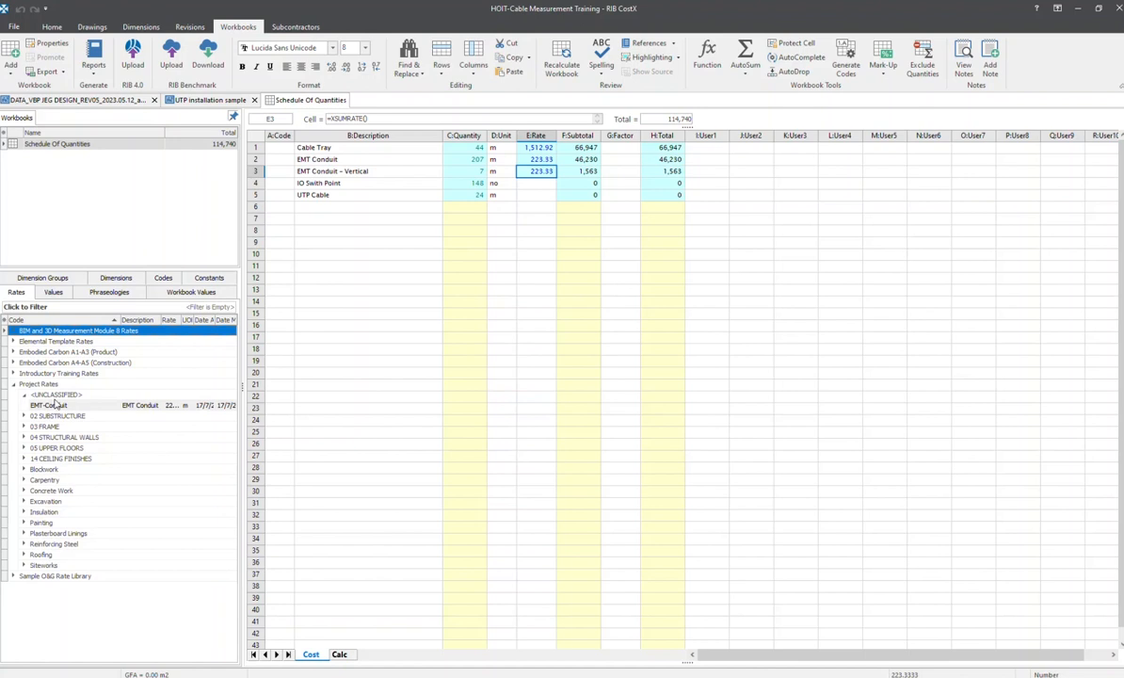
{"action": "double_click", "coordinate": [154, 406]}
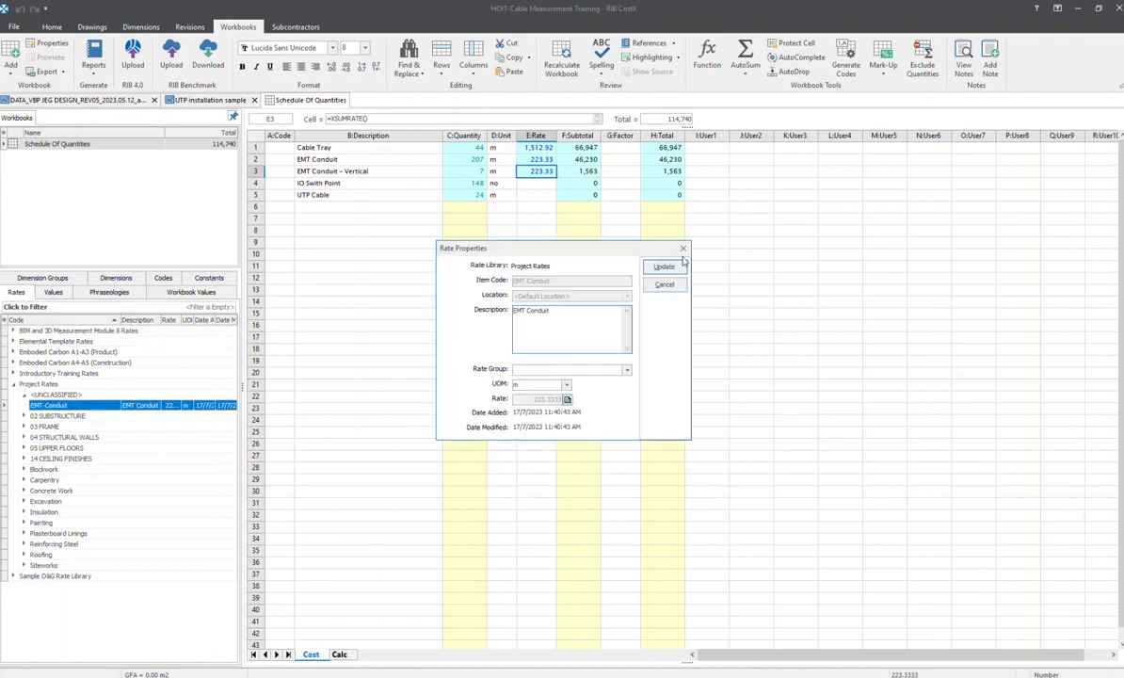
{"action": "left_click", "coordinate": [683, 248]}
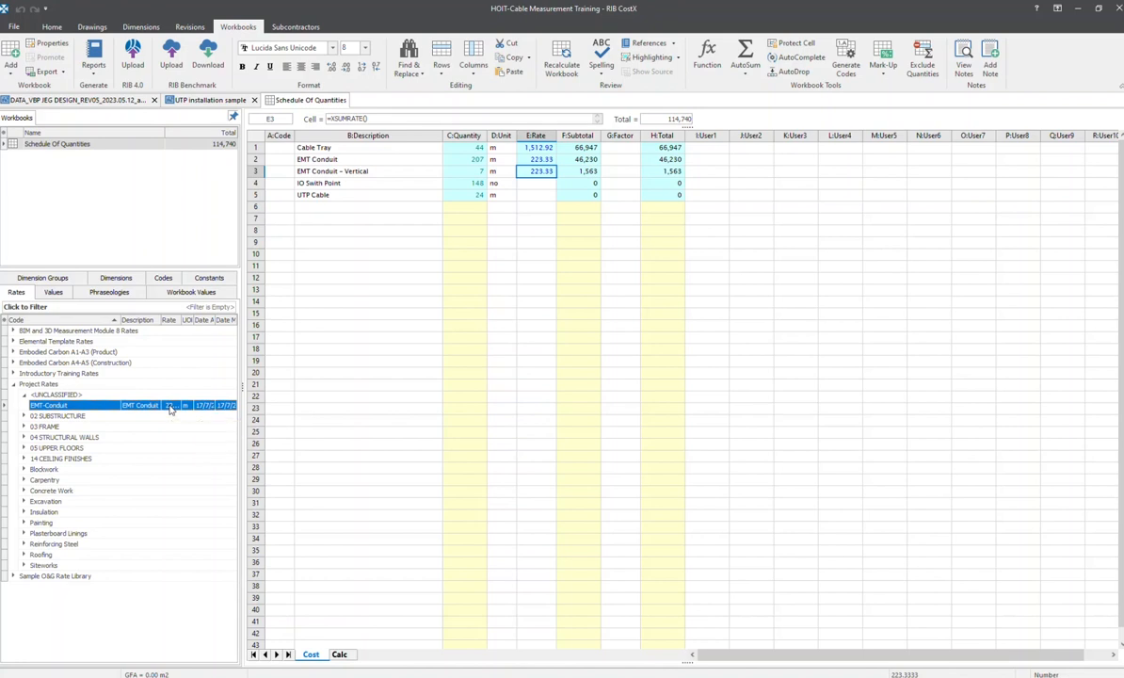
Apply the EMT-Conduit library rate to UTP Cable with rounding and a live rate link, and check the build-up it brings in
{"action": "left_click_drag", "start_coordinate": [171, 408], "coordinate": [532, 197]}
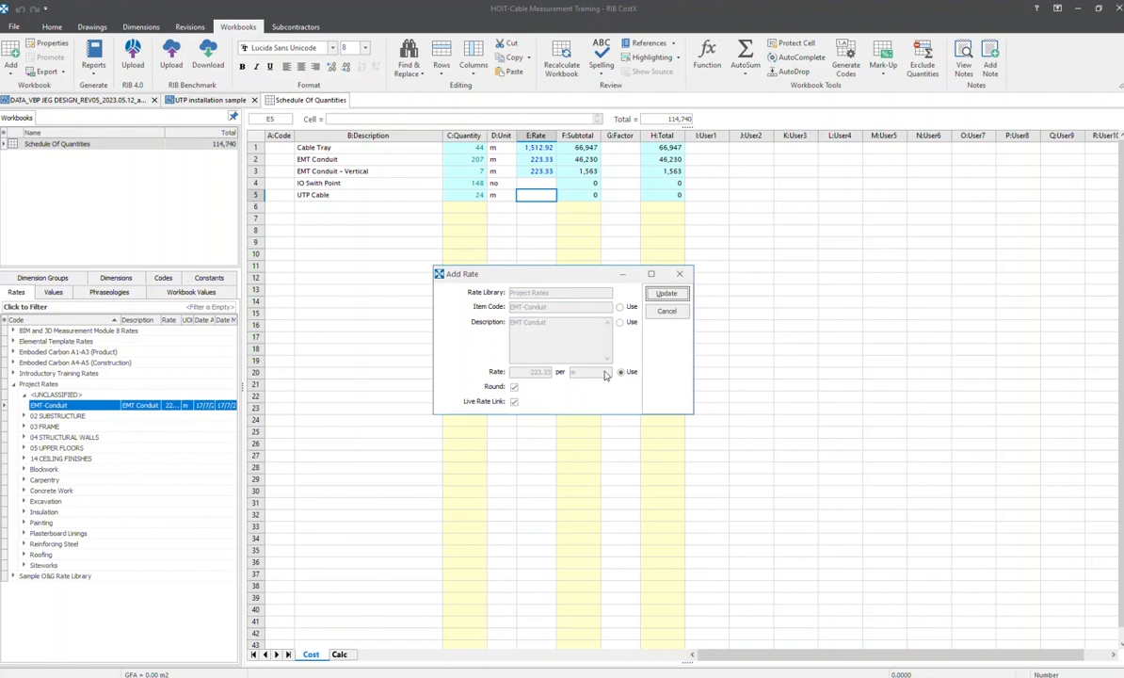
{"action": "left_click", "coordinate": [666, 294]}
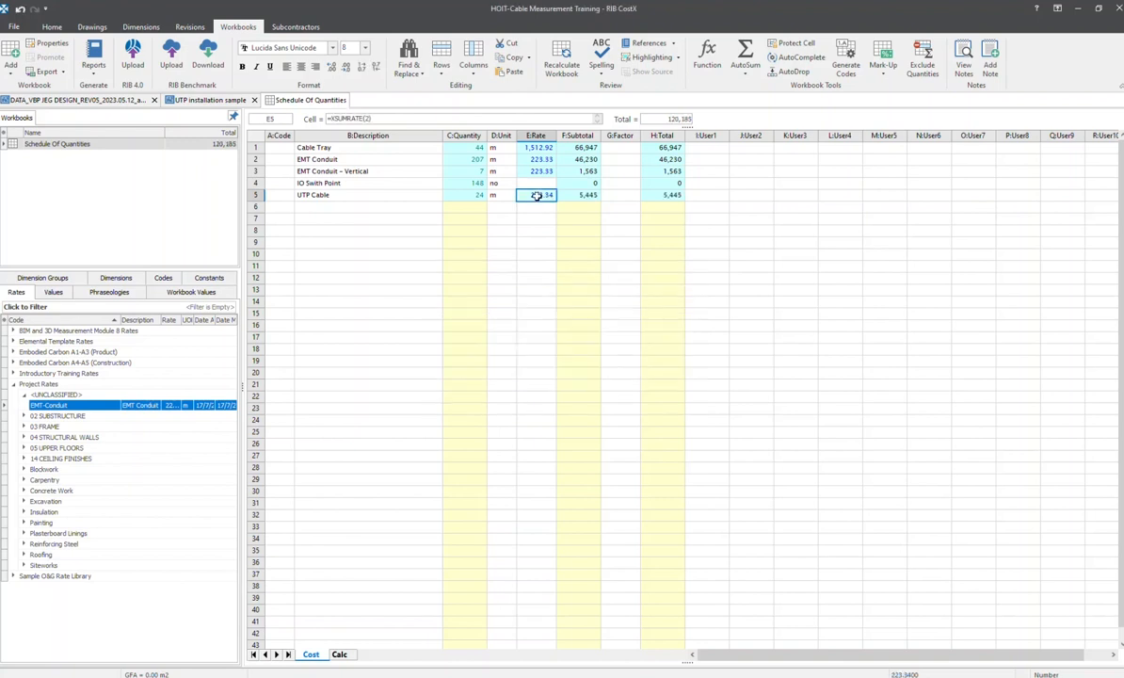
{"action": "double_click", "coordinate": [536, 195]}
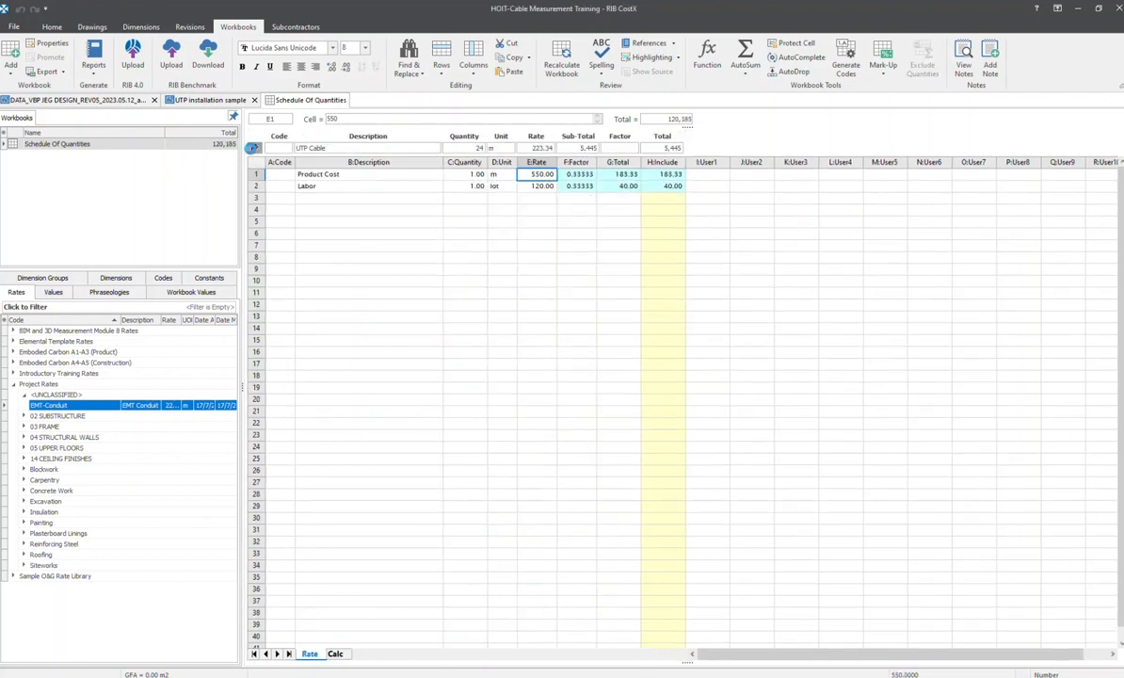
{"action": "left_click", "coordinate": [253, 148]}
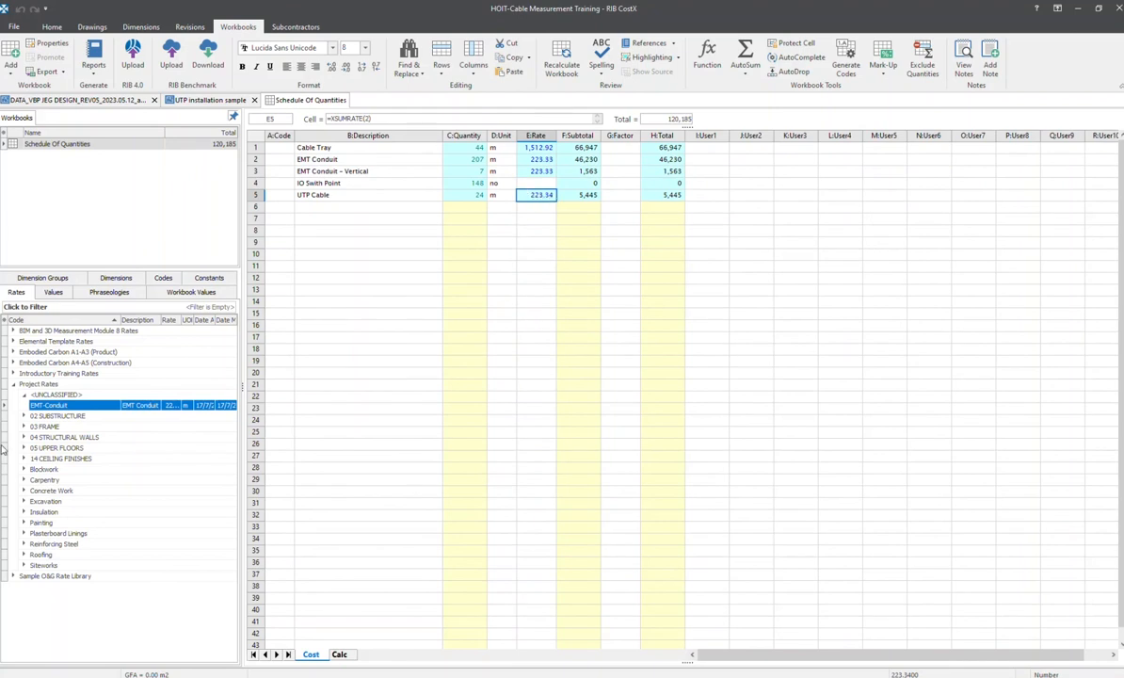
Review the rate calculation behind the EMT-Conduit item in the Project Rates library without changing it
{"action": "double_click", "coordinate": [172, 410]}
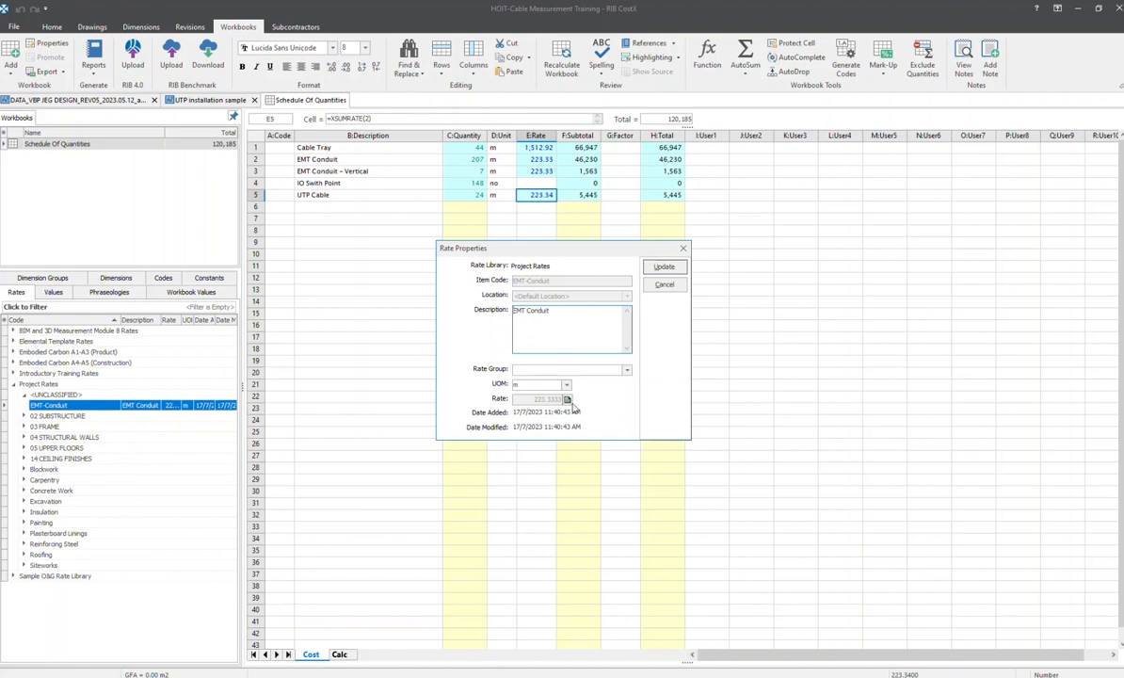
{"action": "left_click", "coordinate": [569, 400]}
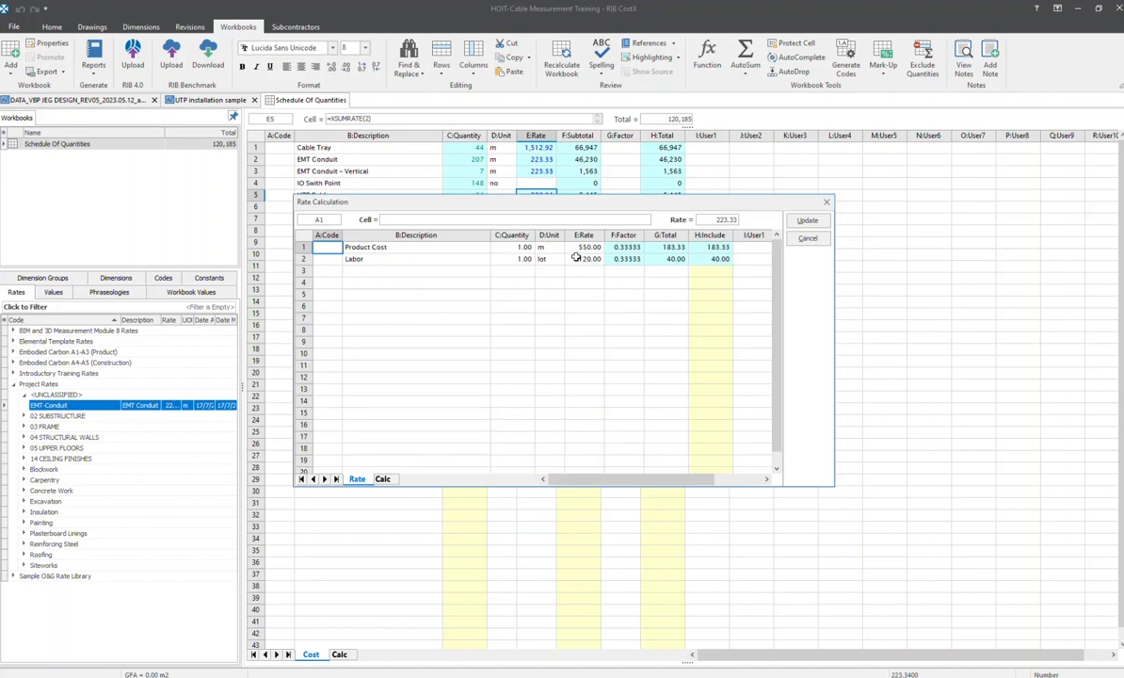
{"action": "left_click", "coordinate": [825, 204]}
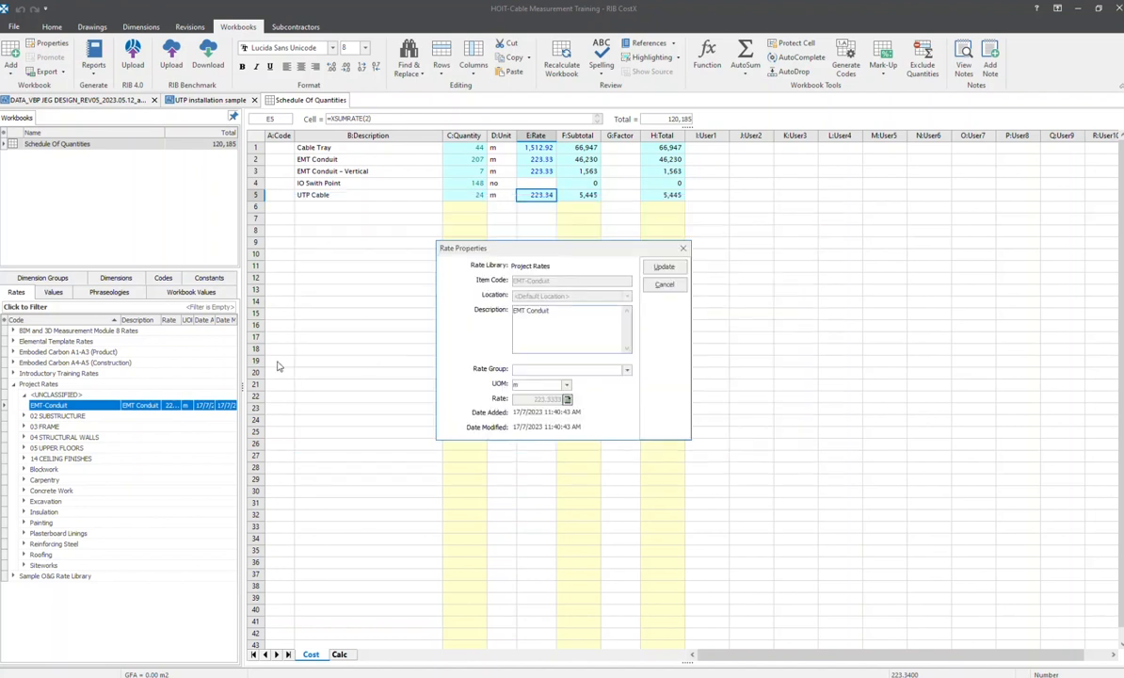
{"action": "left_click", "coordinate": [638, 232]}
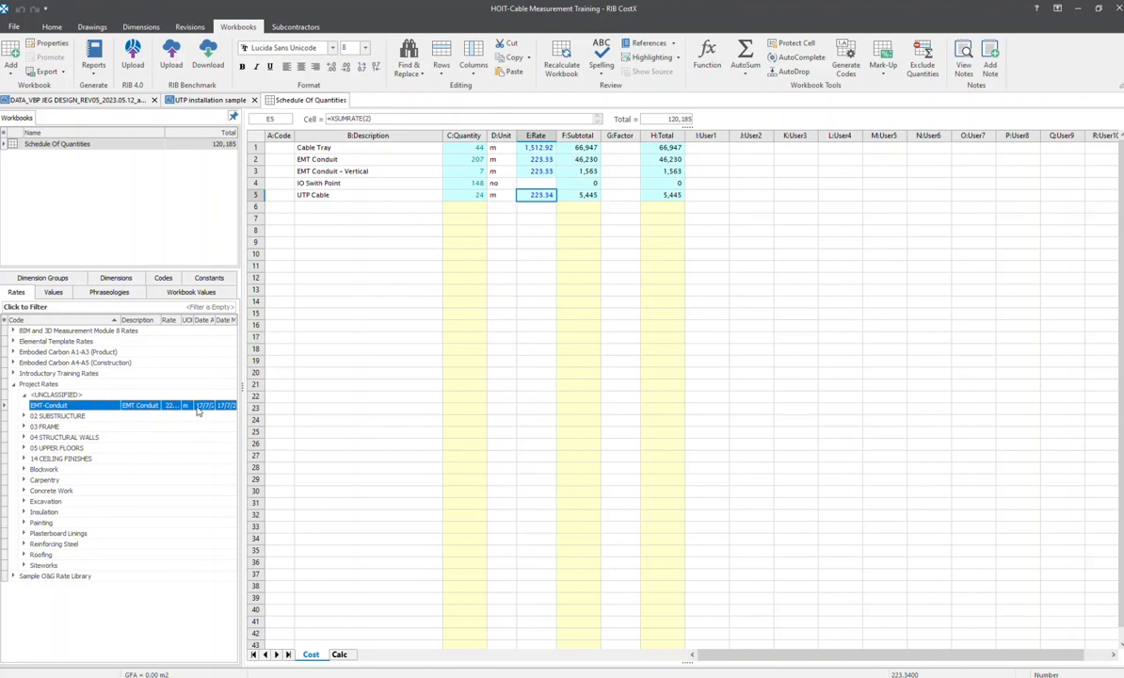
{"action": "left_click", "coordinate": [512, 244]}
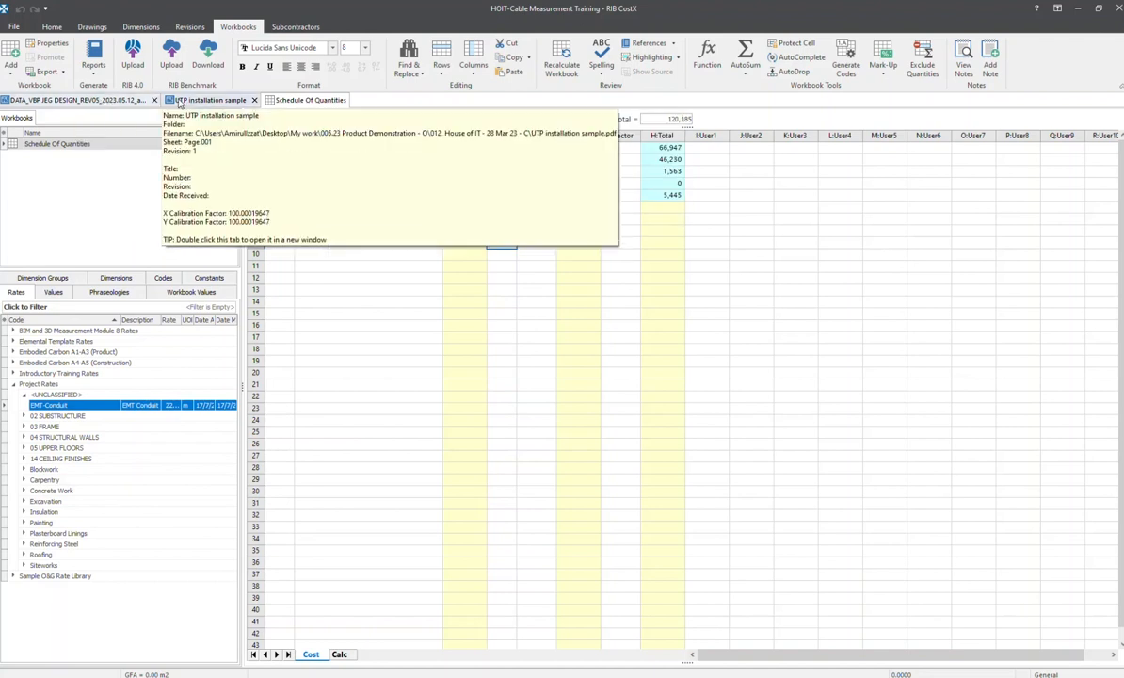
Examine the measured UTP Cable runs from the server rack to the outlets in the UTP installation sample drawing
{"action": "left_click", "coordinate": [179, 102]}
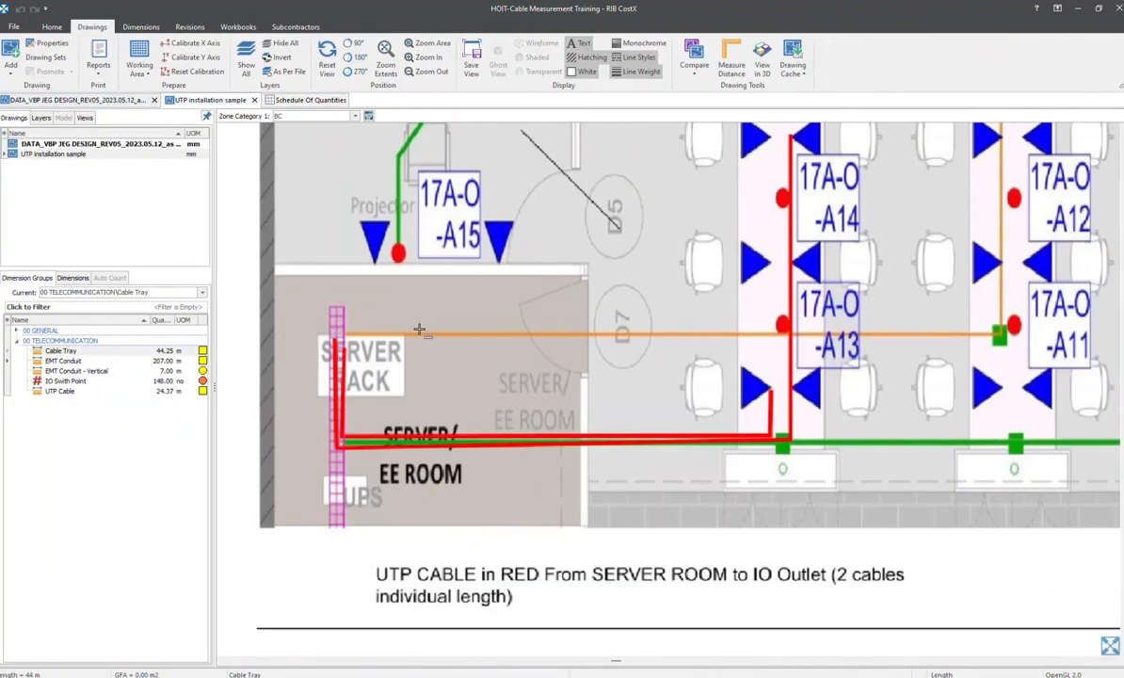
{"action": "left_click", "coordinate": [86, 391]}
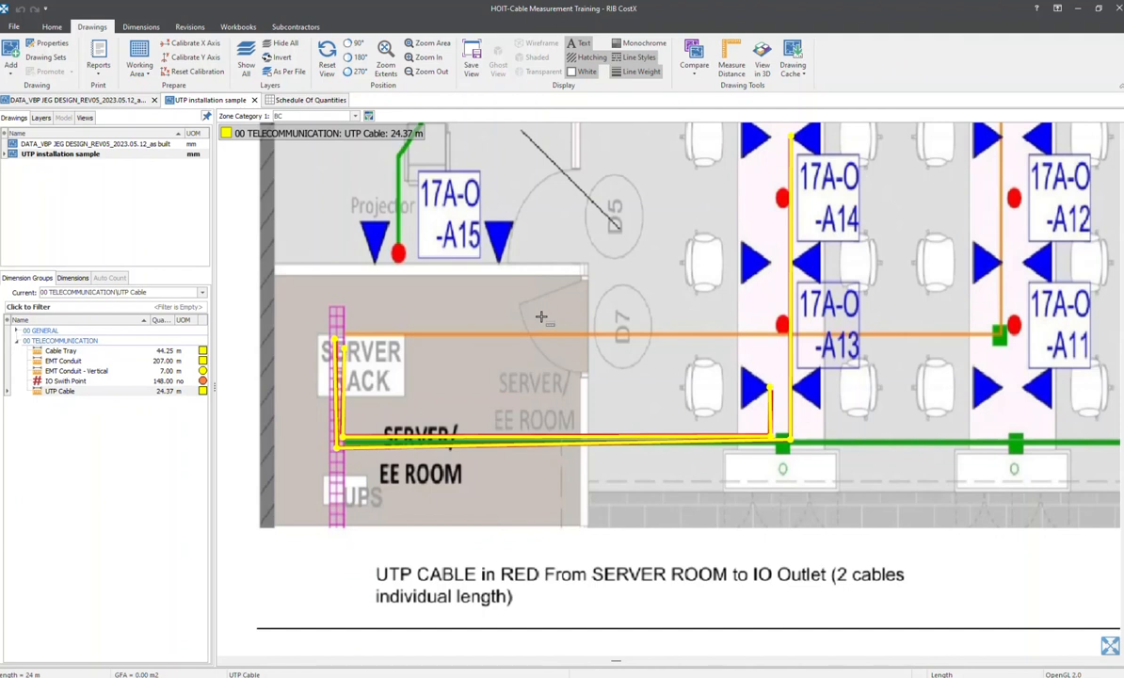
{"action": "mouse_move", "coordinate": [338, 380]}
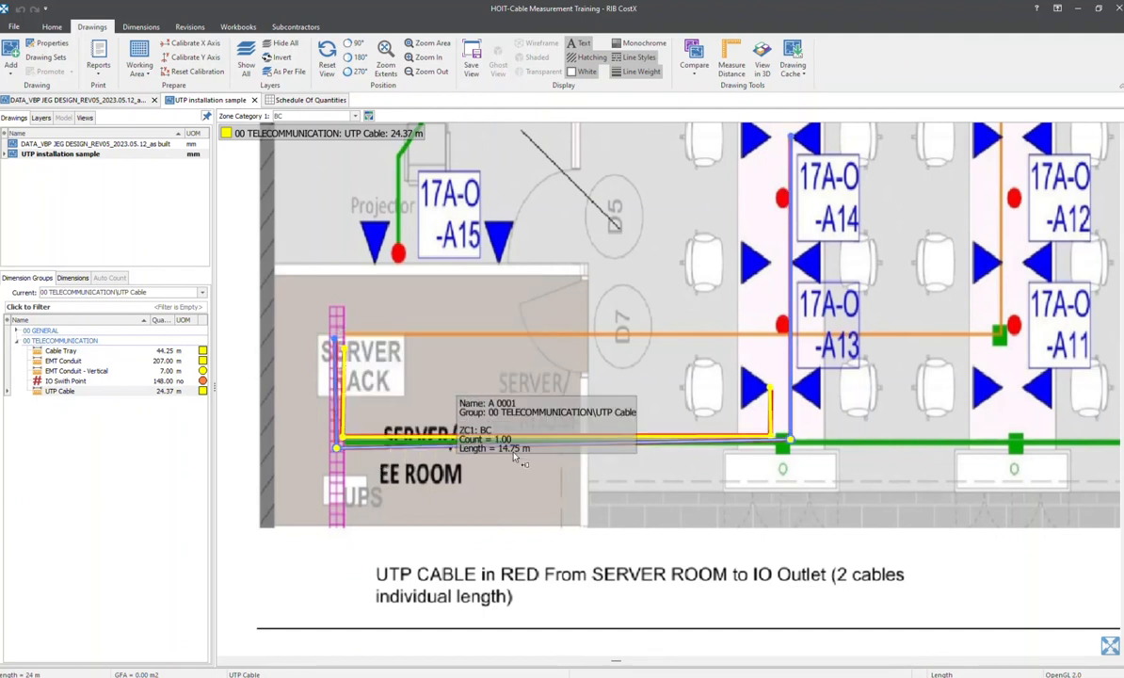
{"action": "middle_click_drag", "start_coordinate": [482, 417], "coordinate": [506, 405]}
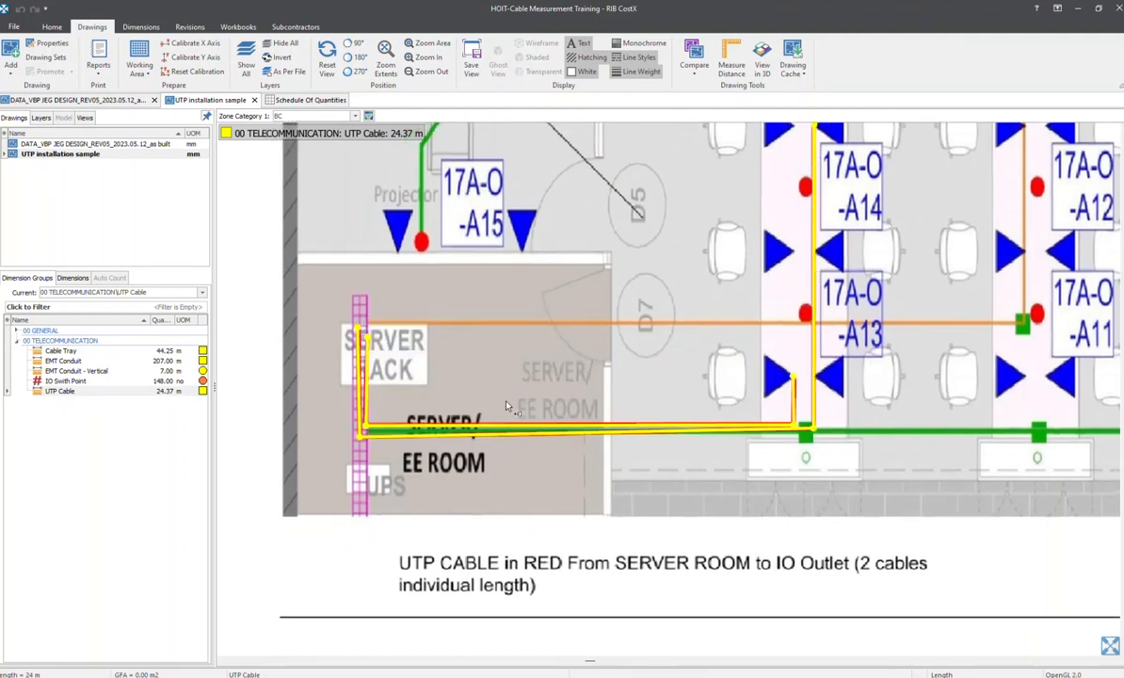
{"action": "scroll", "coordinate": [568, 353], "scroll_direction": "up", "scroll_amount": 2}
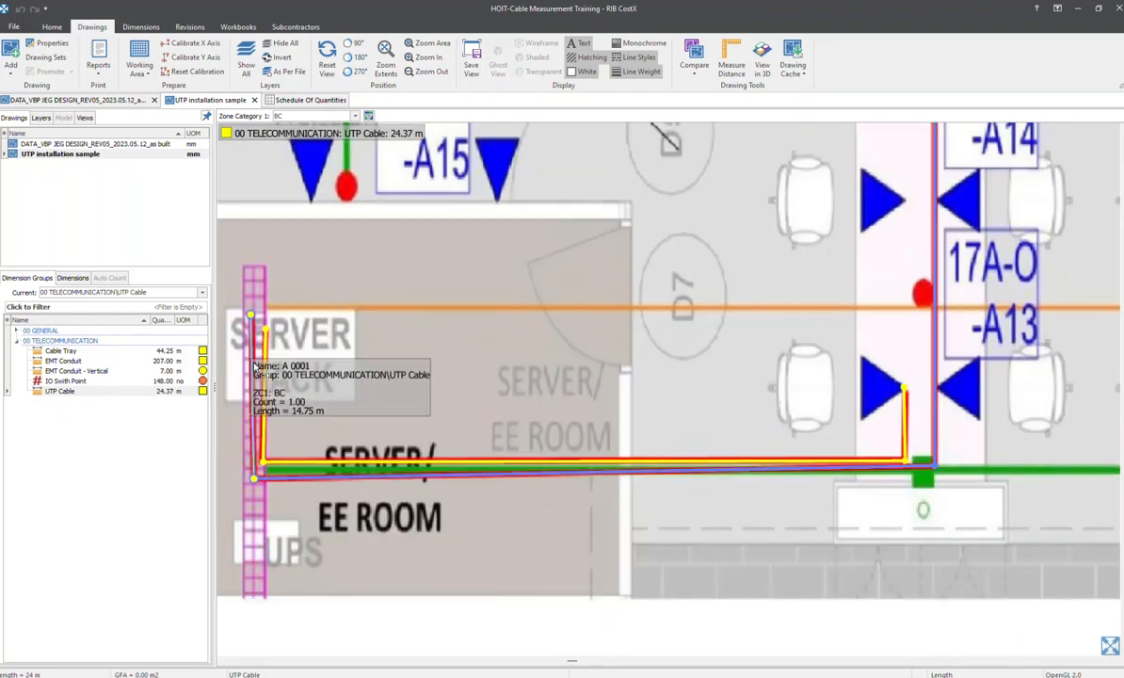
{"action": "mouse_move", "coordinate": [494, 350]}
{"action": "middle_mouse_down"}
{"action": "mouse_move", "coordinate": [501, 311]}
{"action": "mouse_move", "coordinate": [489, 325]}
{"action": "middle_mouse_up"}
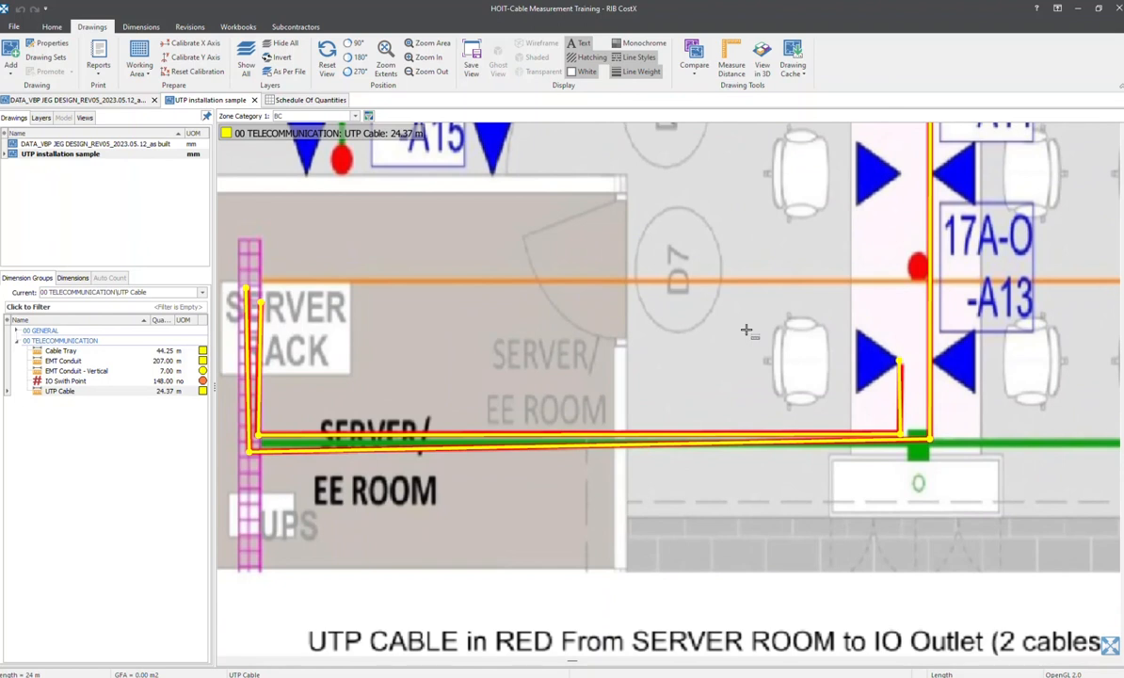
{"action": "scroll", "coordinate": [697, 338], "scroll_direction": "down", "scroll_amount": 1}
{"action": "scroll", "coordinate": [633, 358], "scroll_direction": "down", "scroll_amount": 1}
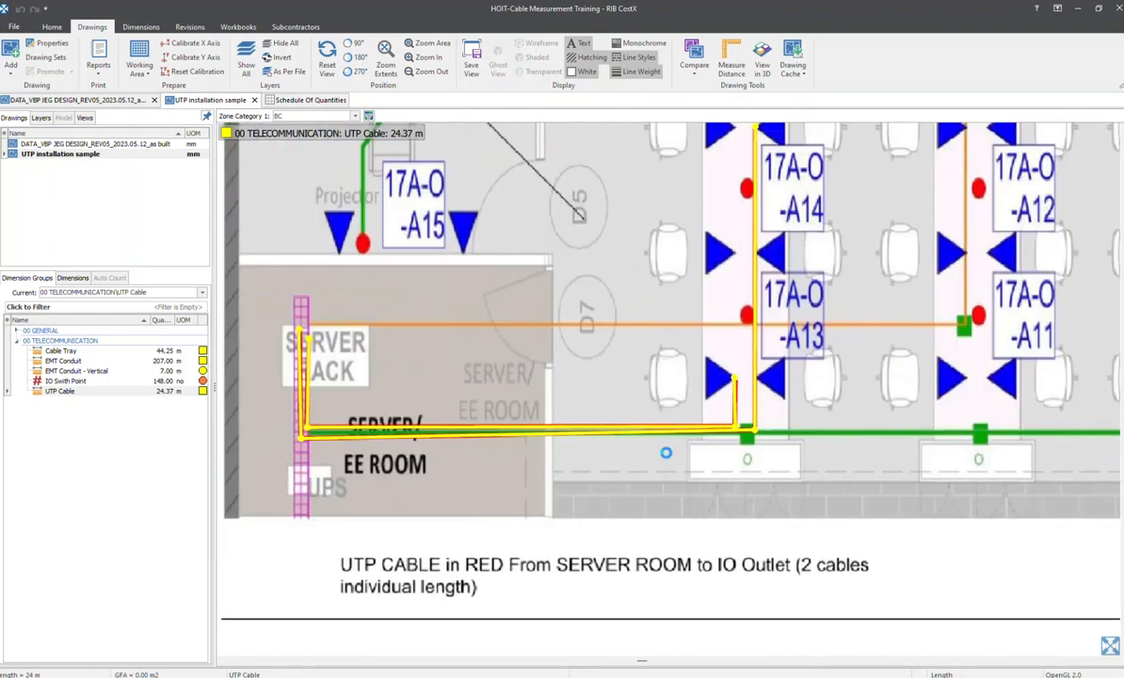
{"action": "scroll", "coordinate": [308, 329], "scroll_direction": "up", "scroll_amount": 2}
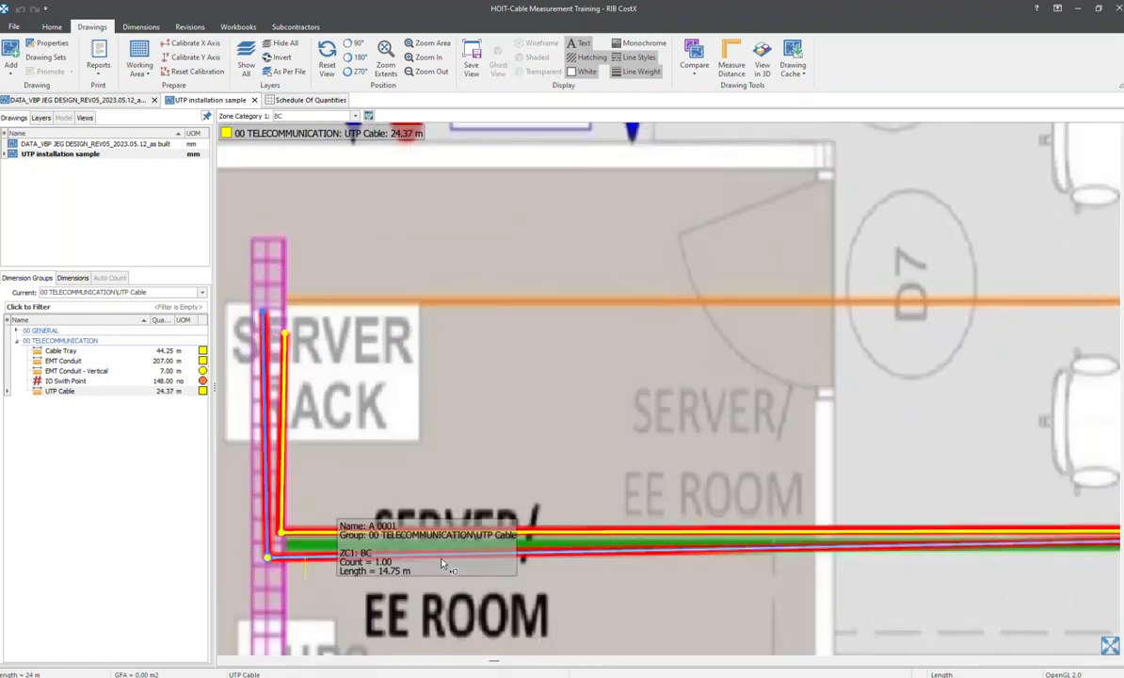
Trace the two measured UTP Cable runs between the server rack and the desks at 17A-O-A13 and A14, checking their individual lengths
{"action": "mouse_move", "coordinate": [789, 463]}
{"action": "middle_mouse_down"}
{"action": "mouse_move", "coordinate": [511, 429]}
{"action": "mouse_move", "coordinate": [744, 360]}
{"action": "middle_mouse_up"}
{"action": "scroll", "coordinate": [825, 361], "scroll_direction": "down", "scroll_amount": 1}
{"action": "middle_click_drag", "start_coordinate": [828, 355], "coordinate": [340, 388]}
{"action": "scroll", "coordinate": [598, 250], "scroll_direction": "down", "scroll_amount": 1}
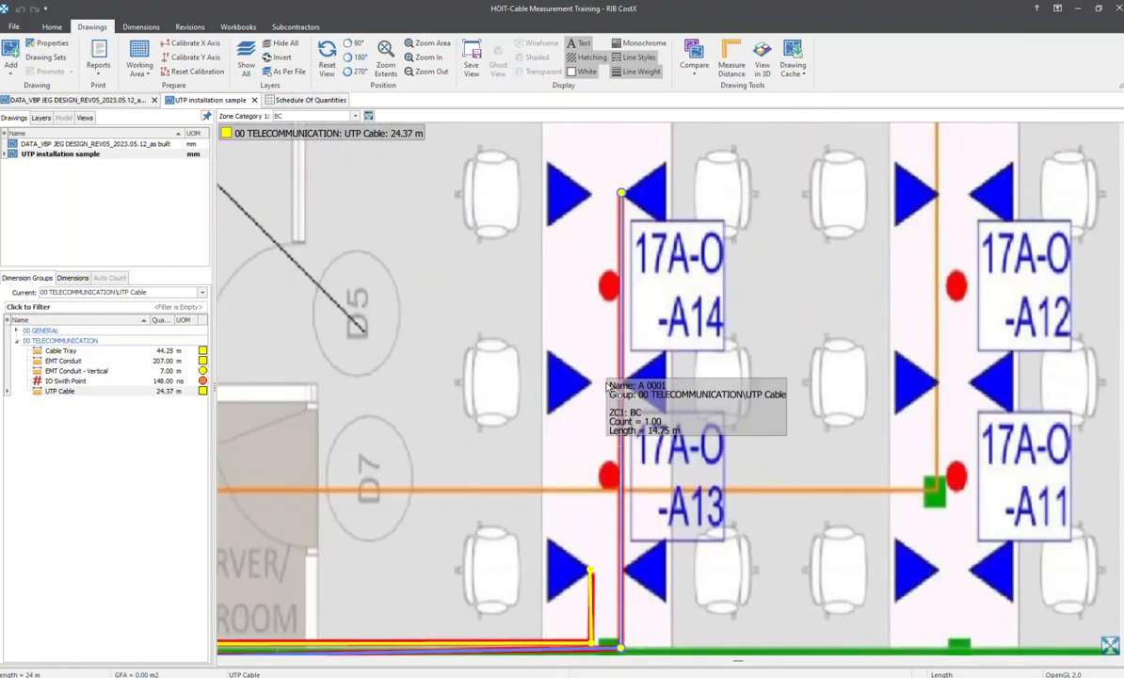
{"action": "scroll", "coordinate": [587, 241], "scroll_direction": "down", "scroll_amount": 1}
{"action": "mouse_move", "coordinate": [602, 213]}
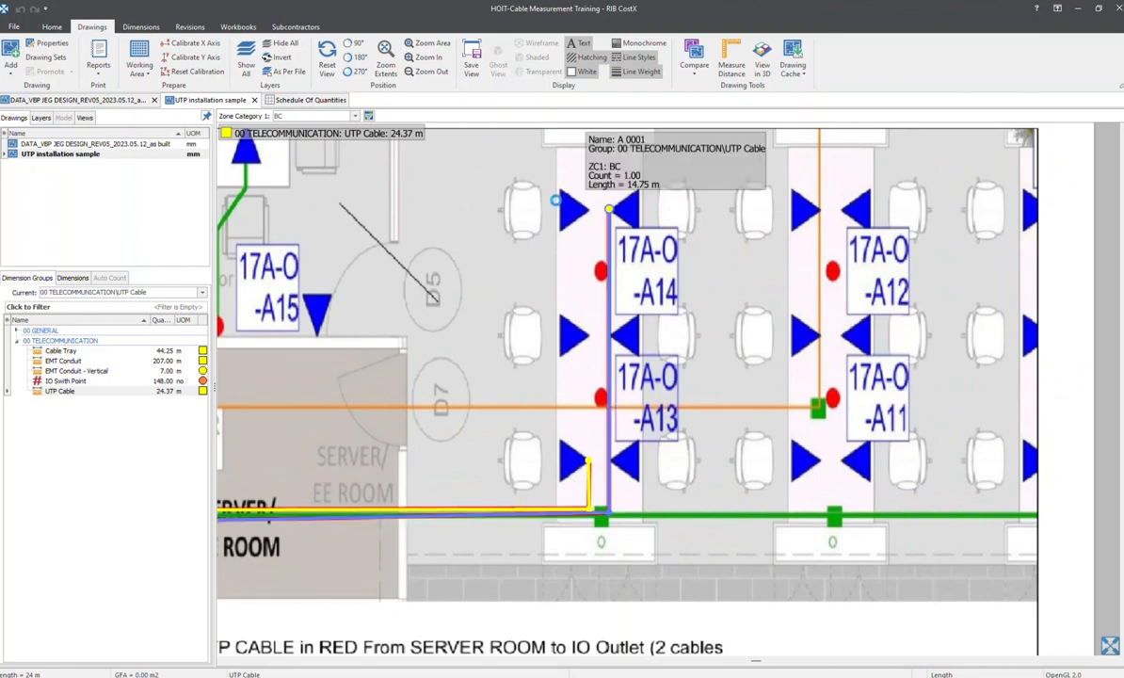
{"action": "mouse_move", "coordinate": [480, 261]}
{"action": "middle_mouse_down"}
{"action": "mouse_move", "coordinate": [612, 208]}
{"action": "mouse_move", "coordinate": [716, 183]}
{"action": "middle_mouse_up"}
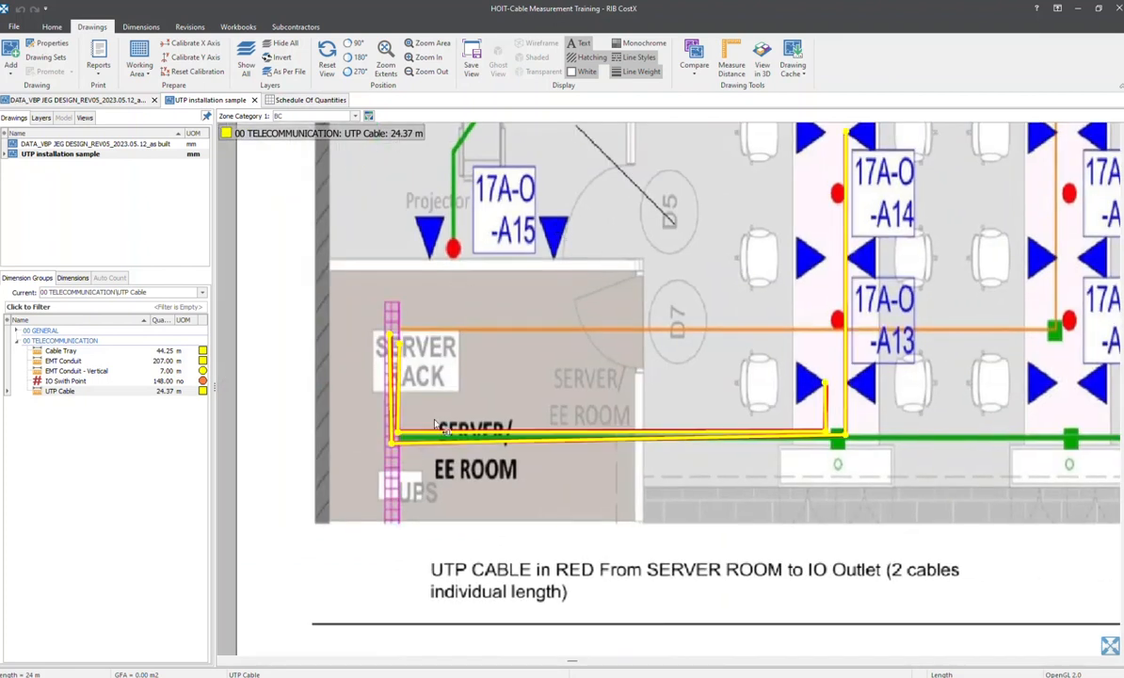
{"action": "mouse_move", "coordinate": [844, 267]}
{"action": "middle_click_drag", "start_coordinate": [844, 267], "coordinate": [764, 344]}
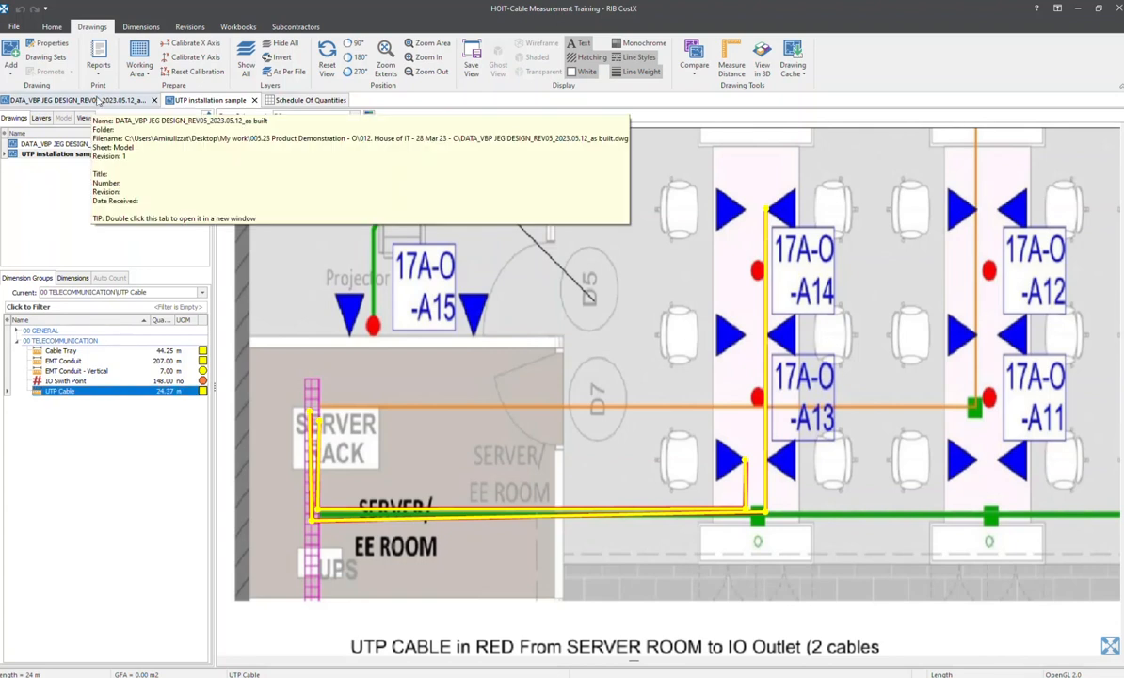
Add the description "UTP Cable (Average Length)" as a new line below UTP Cable in the Schedule Of Quantities
{"action": "left_click", "coordinate": [282, 99]}
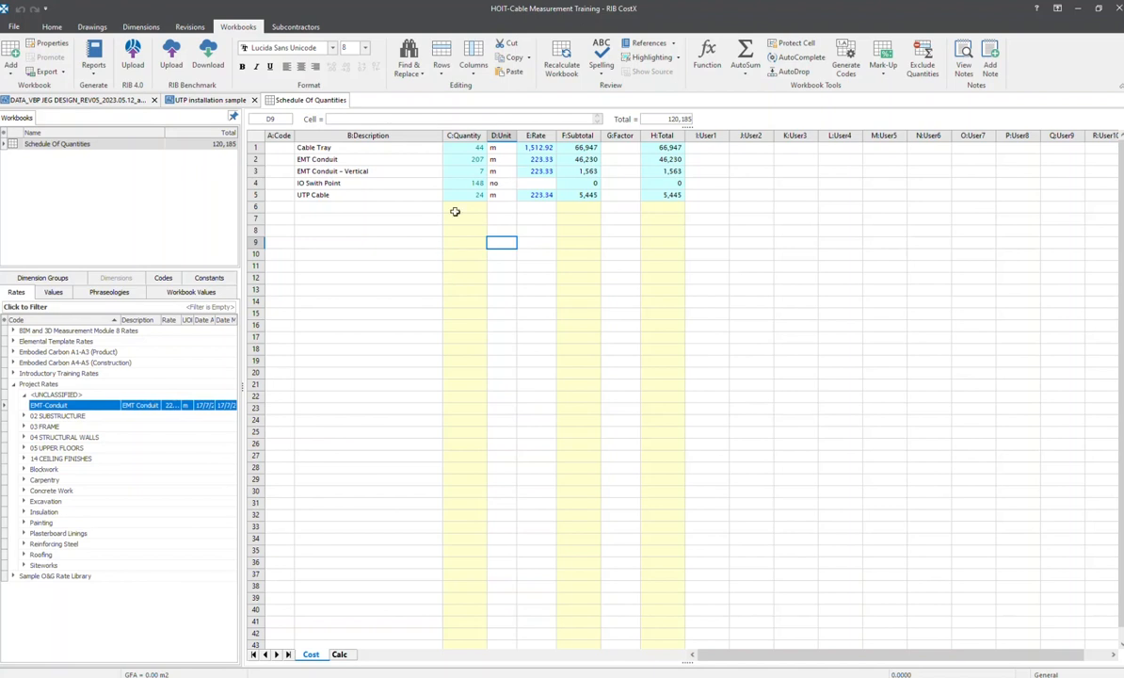
{"action": "left_click", "coordinate": [350, 194]}
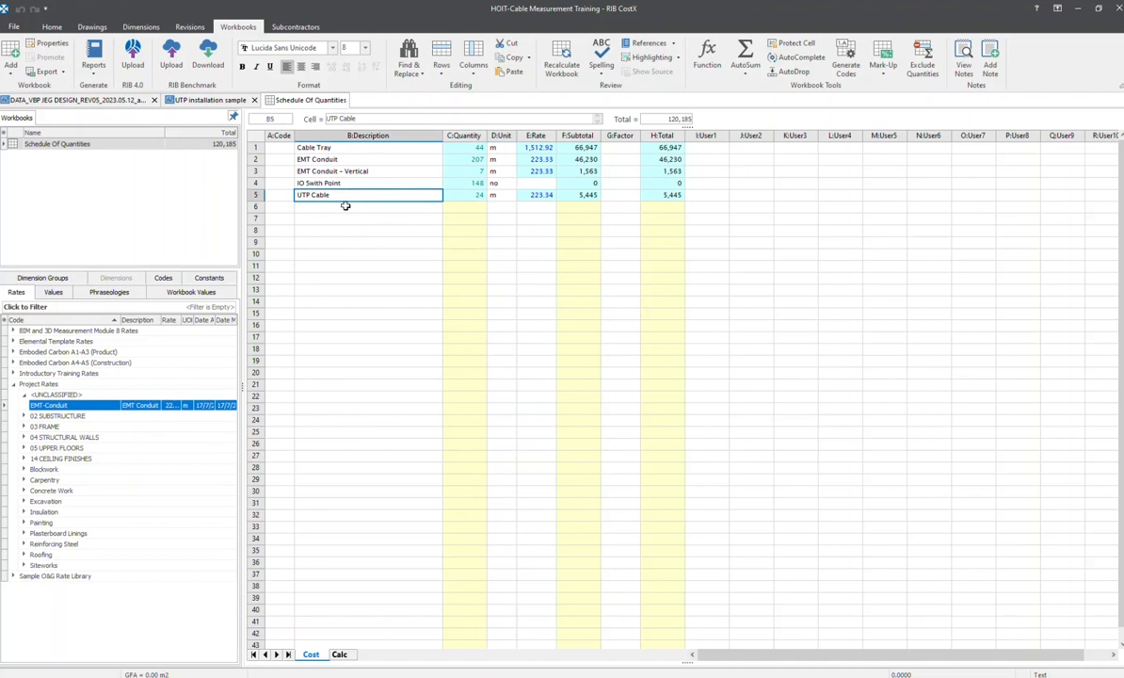
{"action": "left_click", "coordinate": [344, 206]}
{"action": "type", "text": "UTP Cable ("}
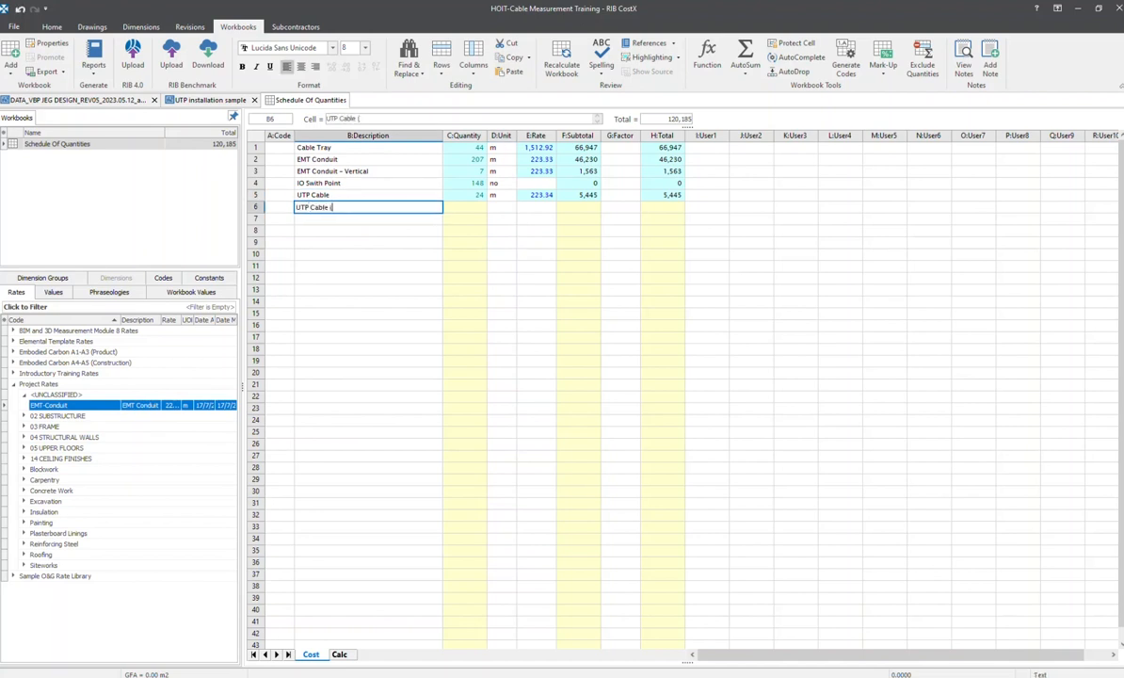
{"action": "type", "text": "Average Length"}
{"action": "left_click", "coordinate": [496, 209]}
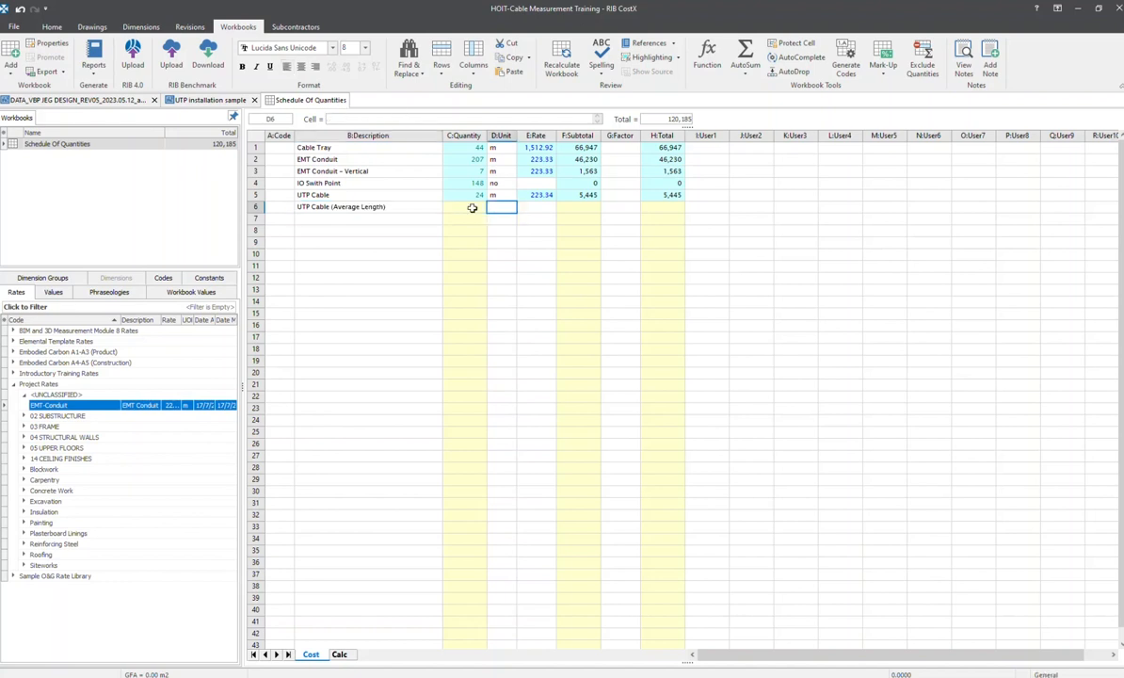
Open the quantity sheet of UTP Cable (Average Length) and show the available dimension groups
{"action": "left_click", "coordinate": [472, 208]}
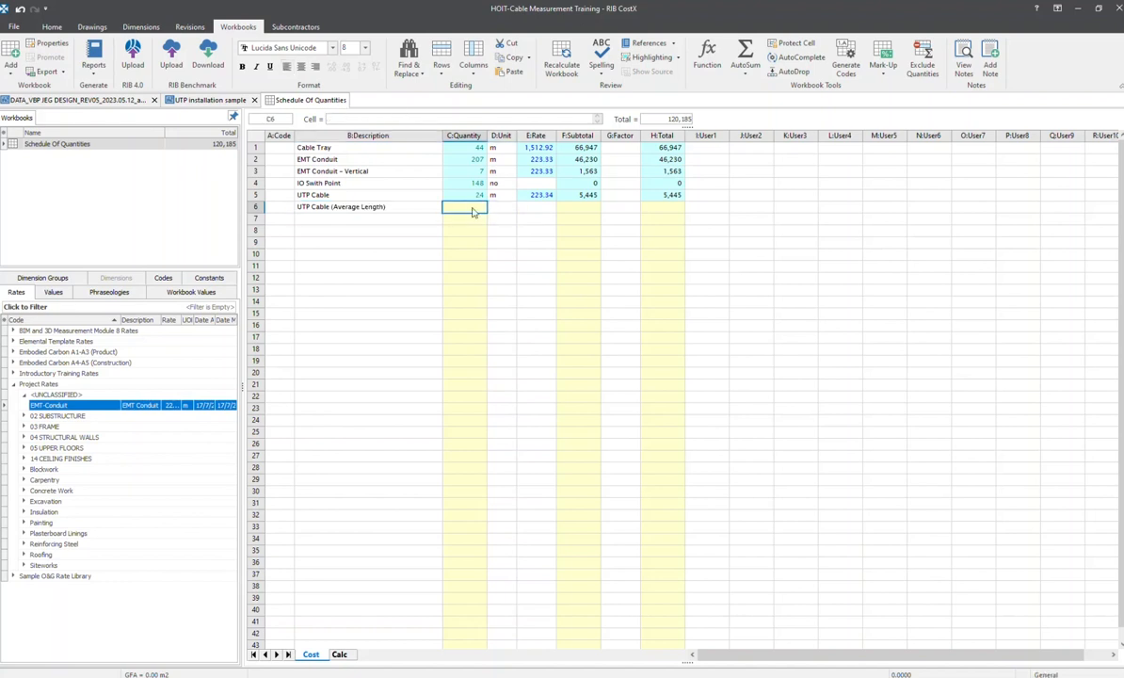
{"action": "double_click", "coordinate": [471, 208]}
{"action": "left_click", "coordinate": [45, 277]}
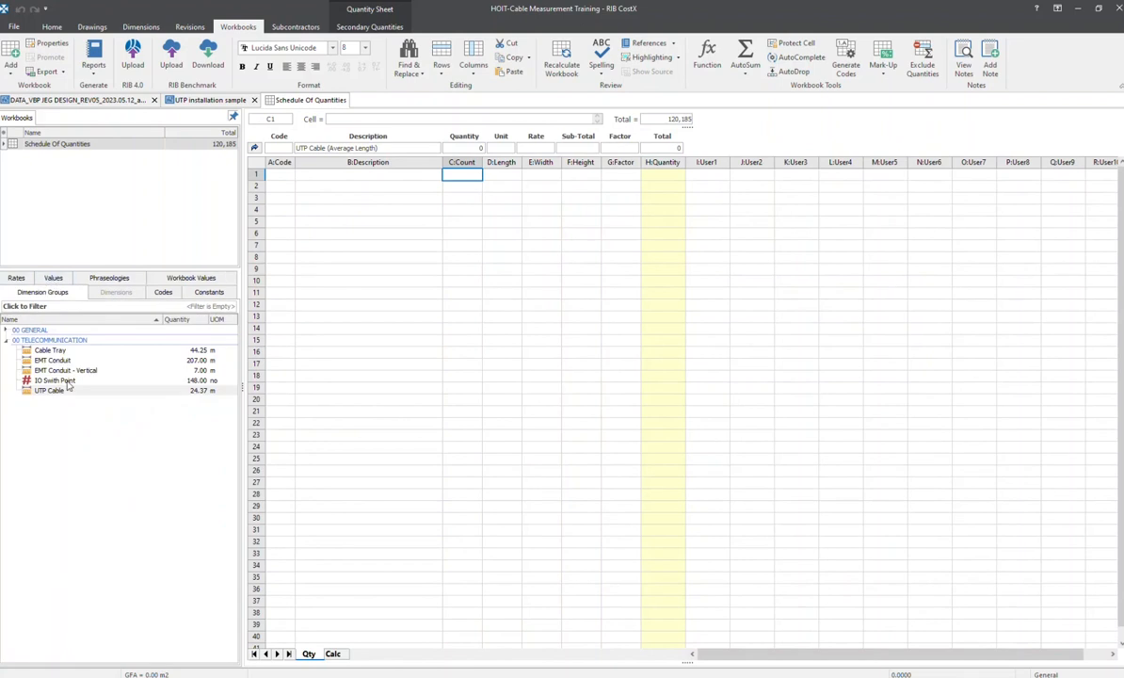
{"action": "mouse_move", "coordinate": [54, 366]}
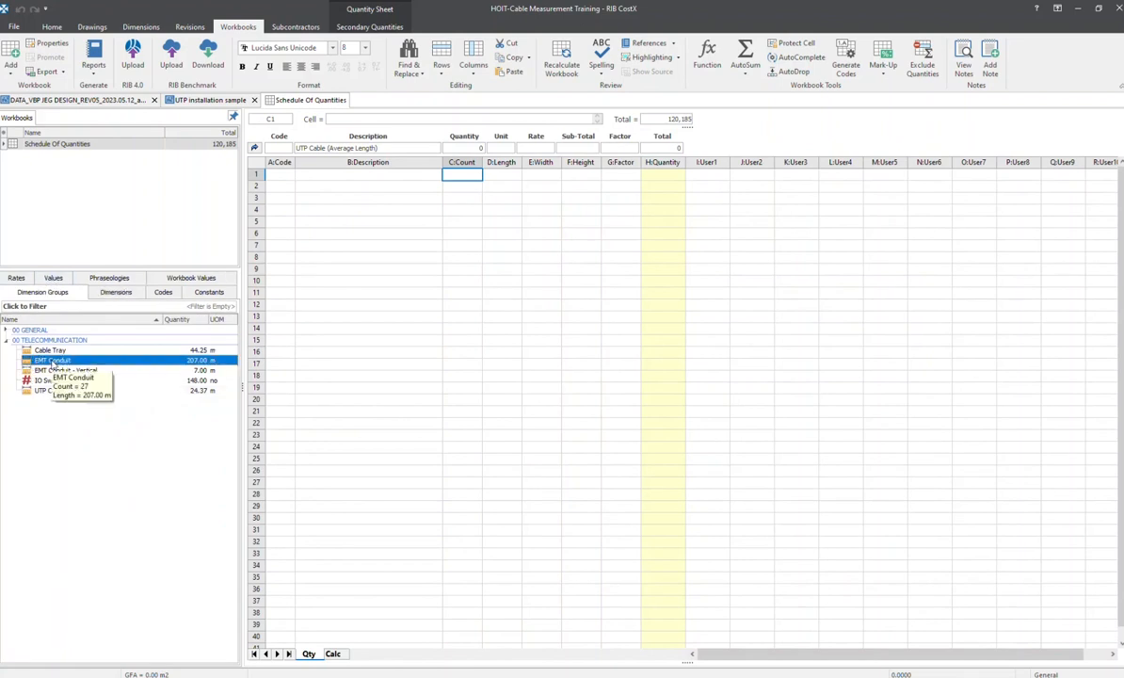
{"action": "left_click_drag", "start_coordinate": [54, 366], "coordinate": [501, 177]}
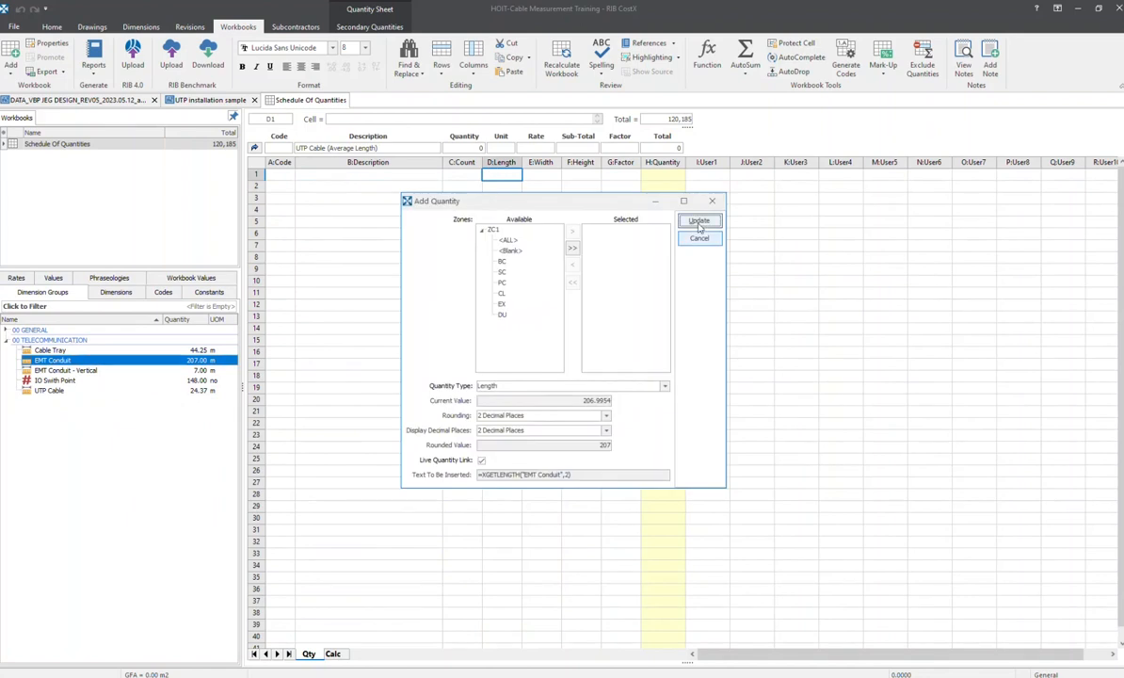
{"action": "left_click", "coordinate": [699, 224]}
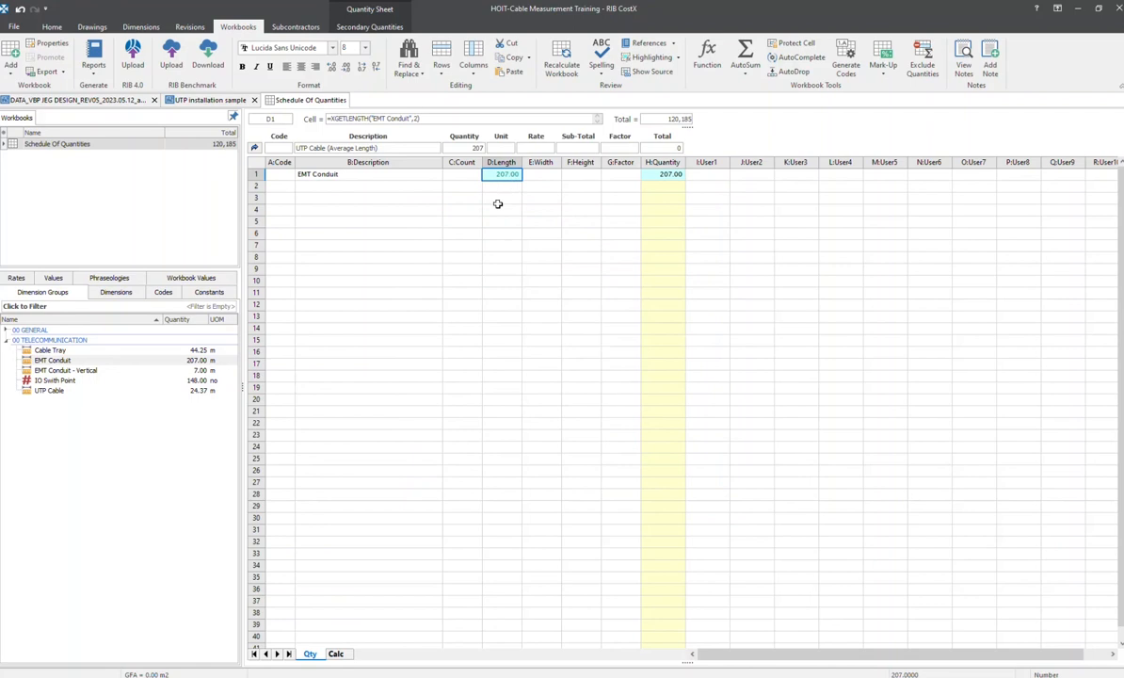
{"action": "key", "text": "ctrl+z"}
Insert the UTP Cable group's length into the first row's Length and its count into Factor, rounded to 2 decimals with live links
{"action": "left_click", "coordinate": [49, 391]}
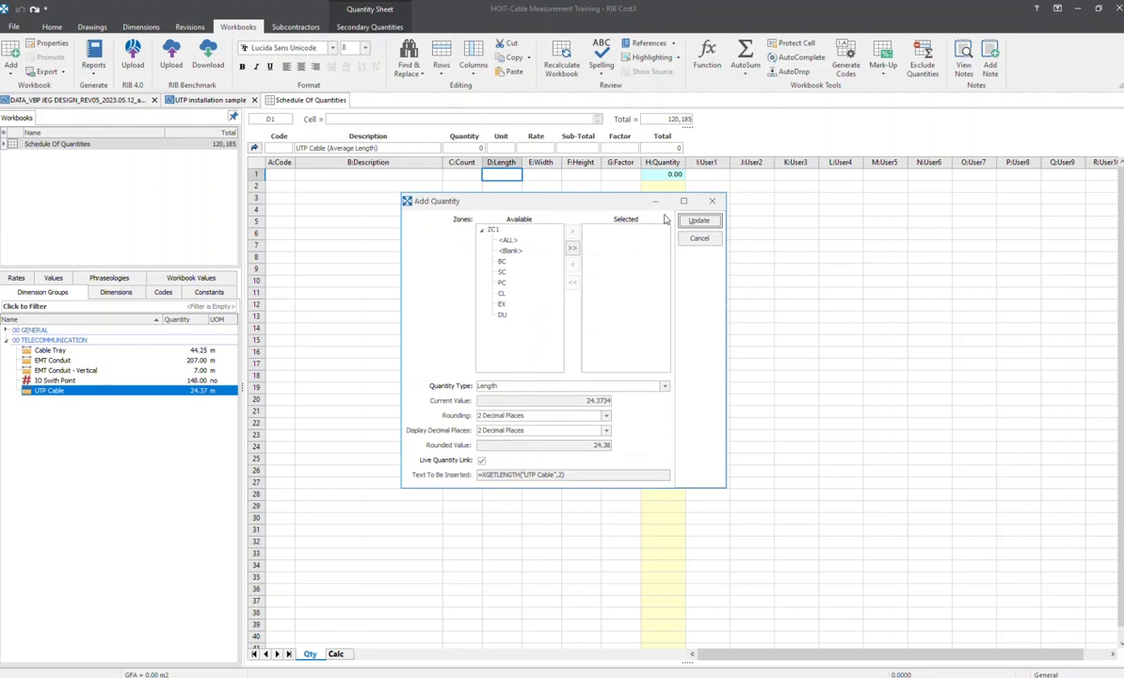
{"action": "left_click", "coordinate": [699, 220]}
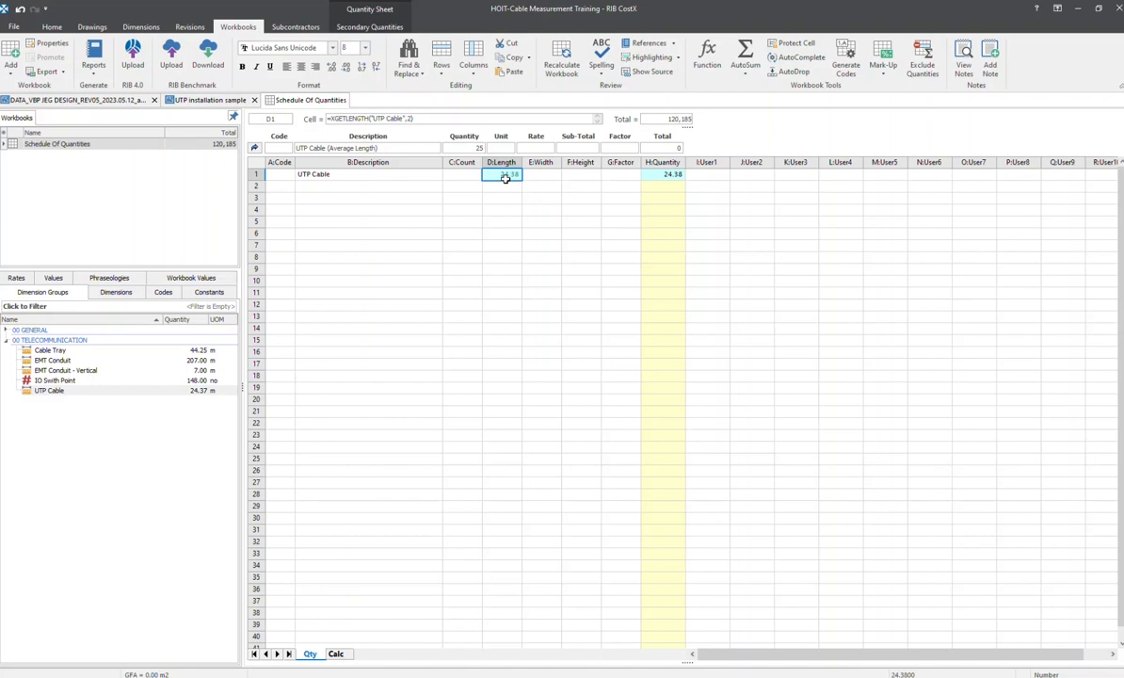
{"action": "left_click", "coordinate": [620, 175]}
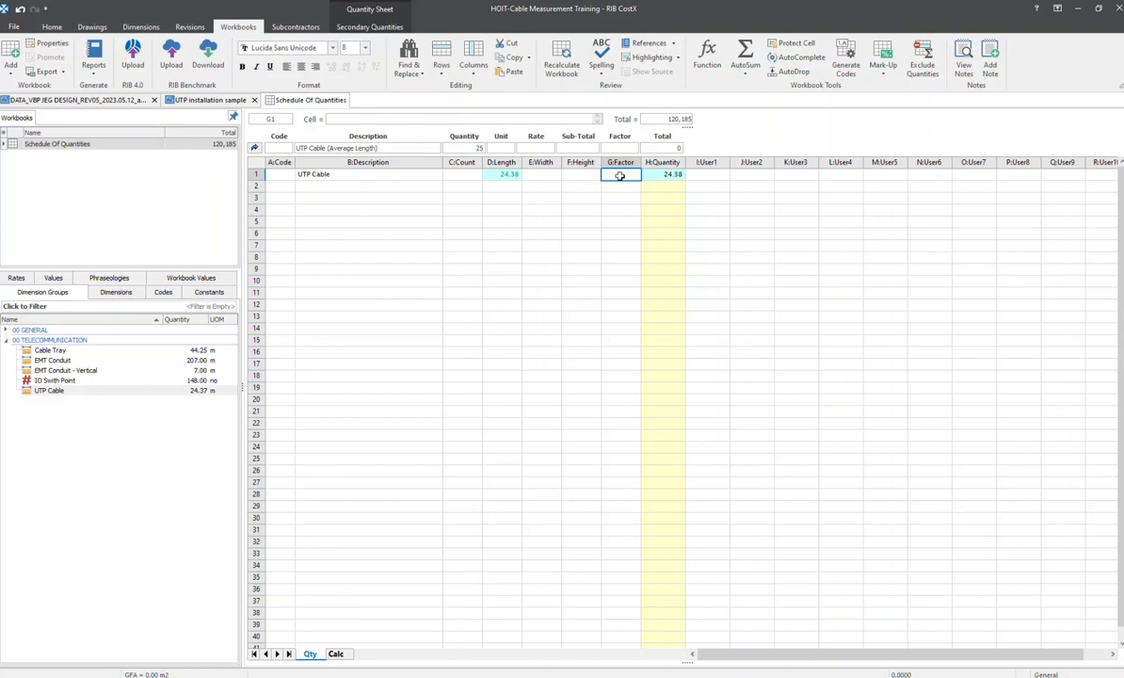
{"action": "left_click_drag", "start_coordinate": [64, 389], "coordinate": [613, 174]}
{"action": "left_click", "coordinate": [660, 386]}
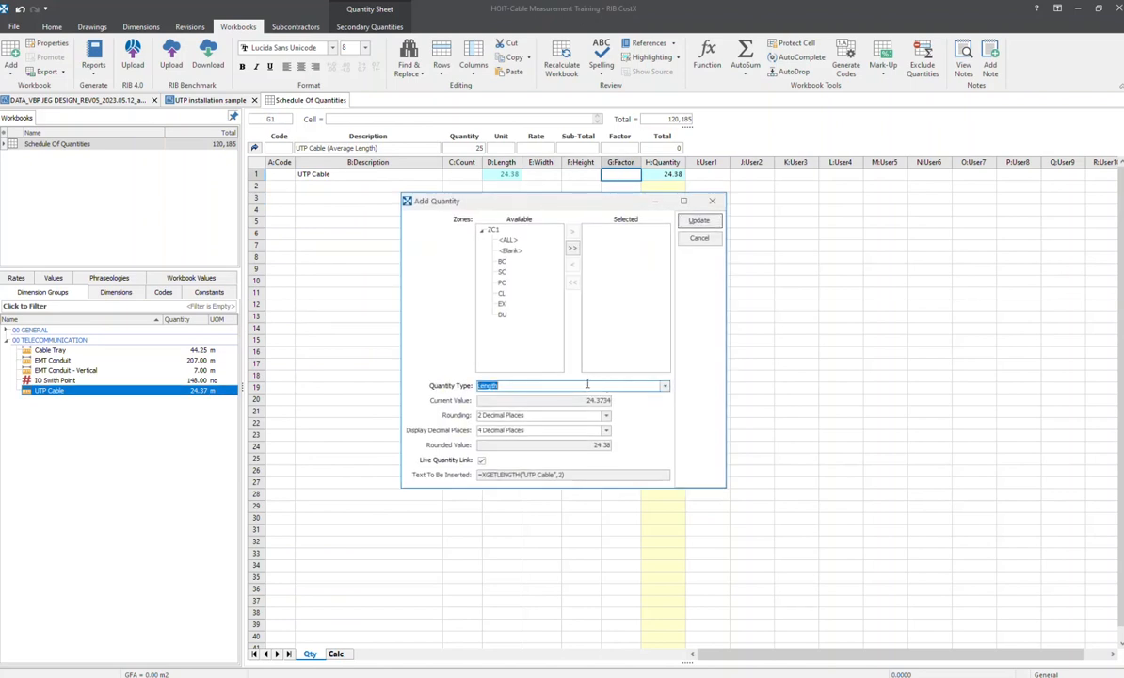
{"action": "left_click", "coordinate": [664, 386]}
{"action": "left_click", "coordinate": [494, 417]}
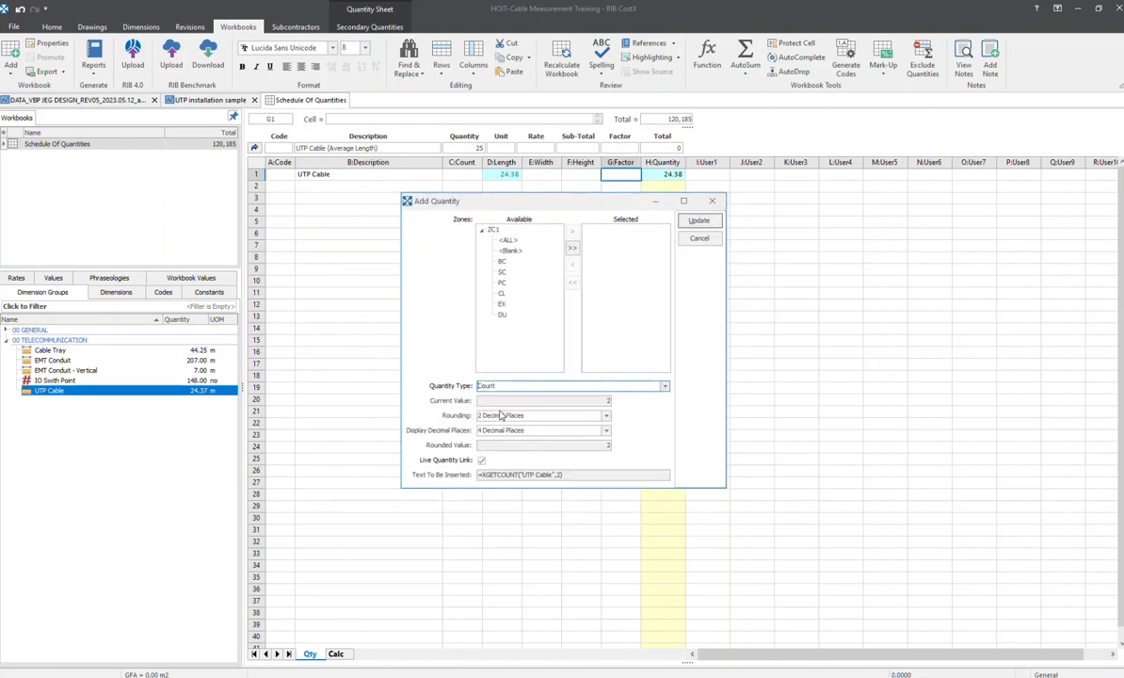
{"action": "left_click", "coordinate": [710, 221]}
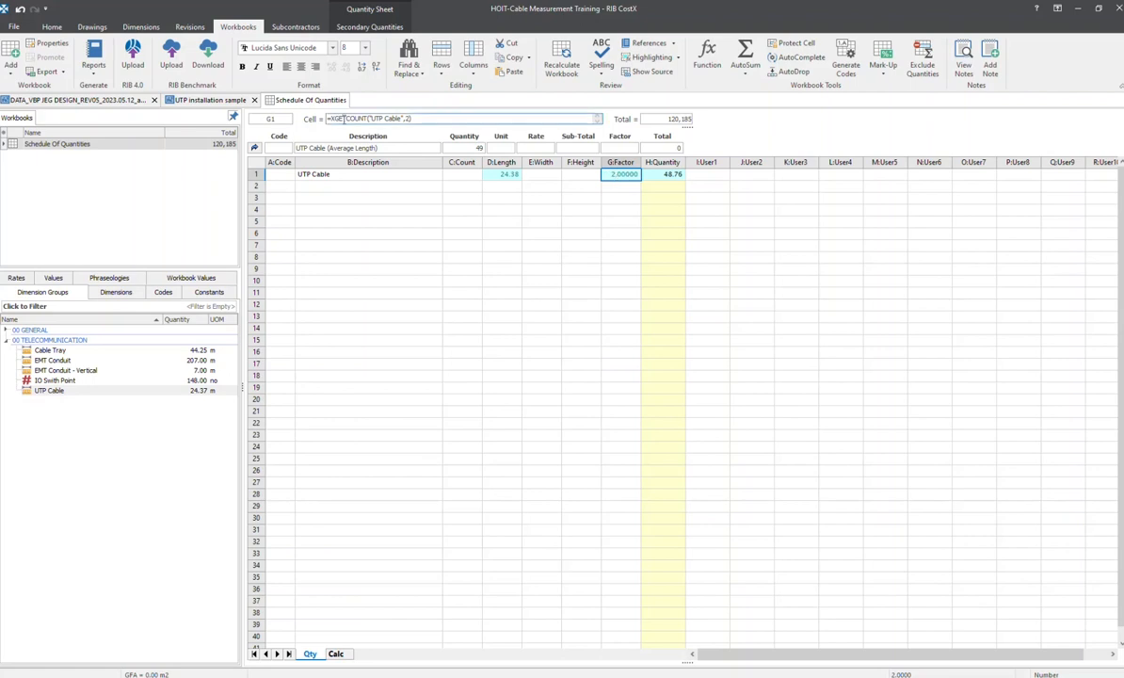
Change the UTP Cable Factor formula to =1/XGETCOUNT("UTP Cable",2) and check the resulting quantity calculation
{"action": "left_click", "coordinate": [332, 119]}
{"action": "type", "text": "1/"}
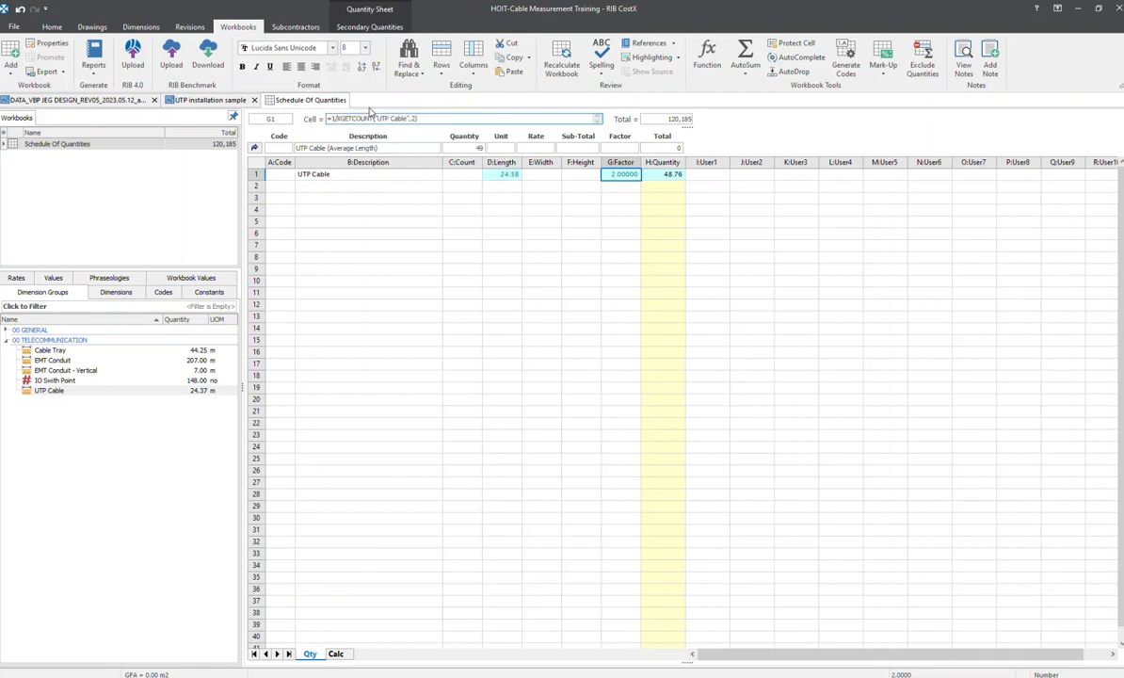
{"action": "left_click", "coordinate": [570, 208]}
{"action": "left_click", "coordinate": [619, 174]}
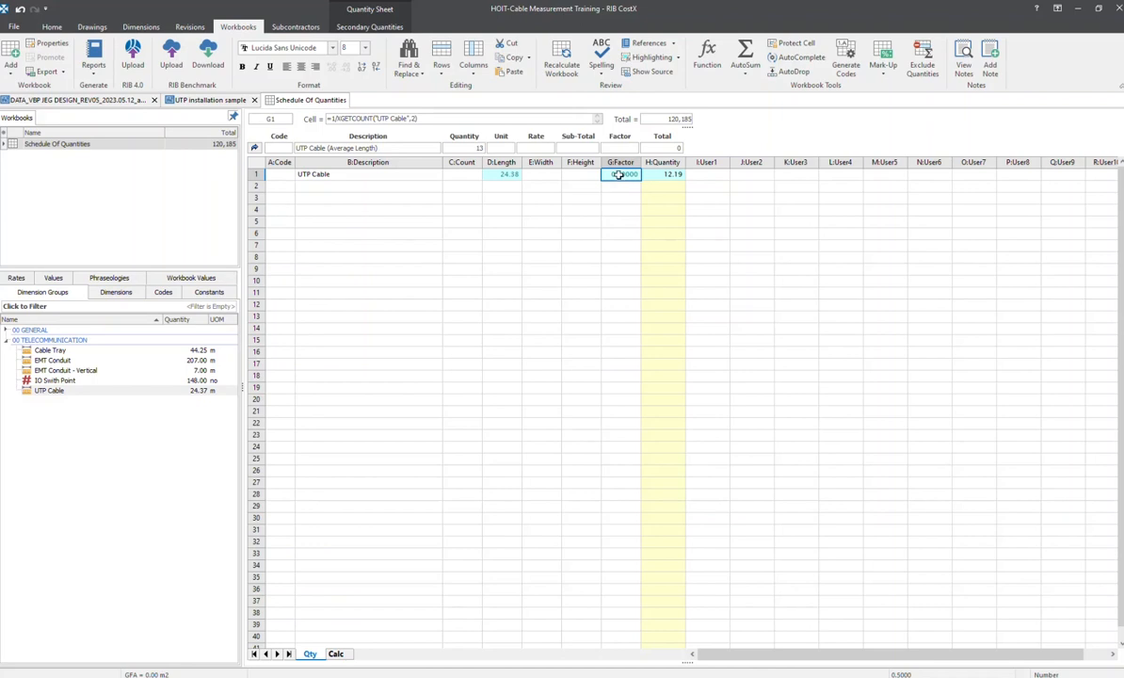
{"action": "left_click", "coordinate": [662, 174]}
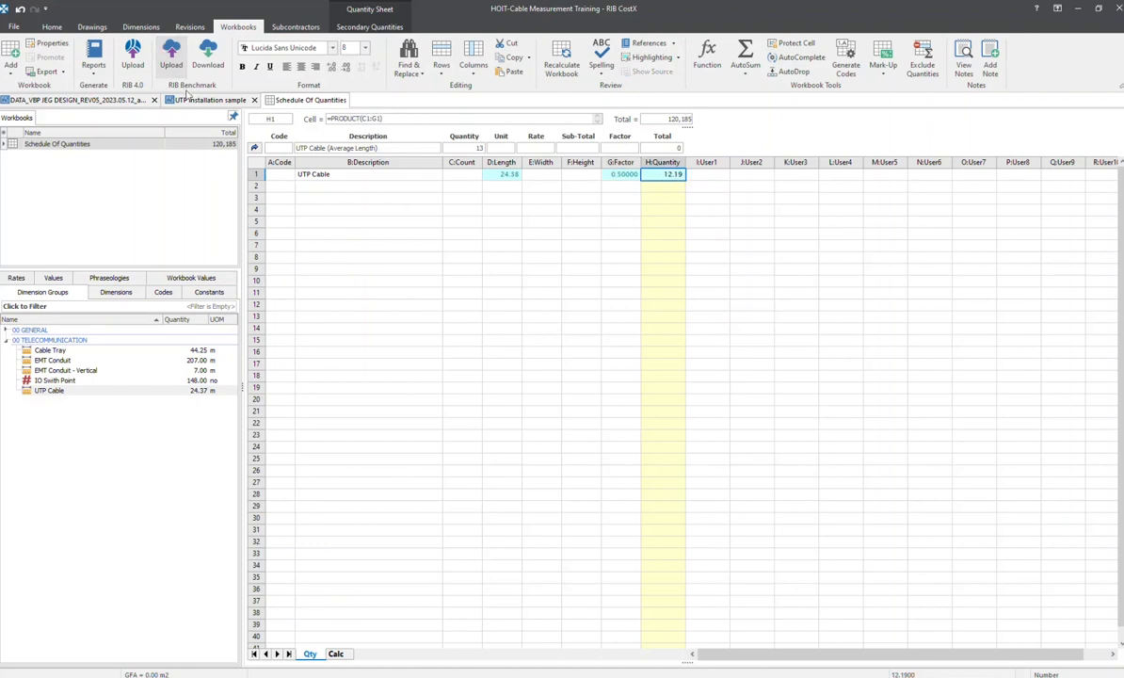
In the UTP installation sample drawing, start a new UTP Cable run between the two existing ones, down the server rack's cable tray
{"action": "left_click", "coordinate": [174, 100]}
{"action": "scroll", "coordinate": [291, 377], "scroll_direction": "up", "scroll_amount": 6}
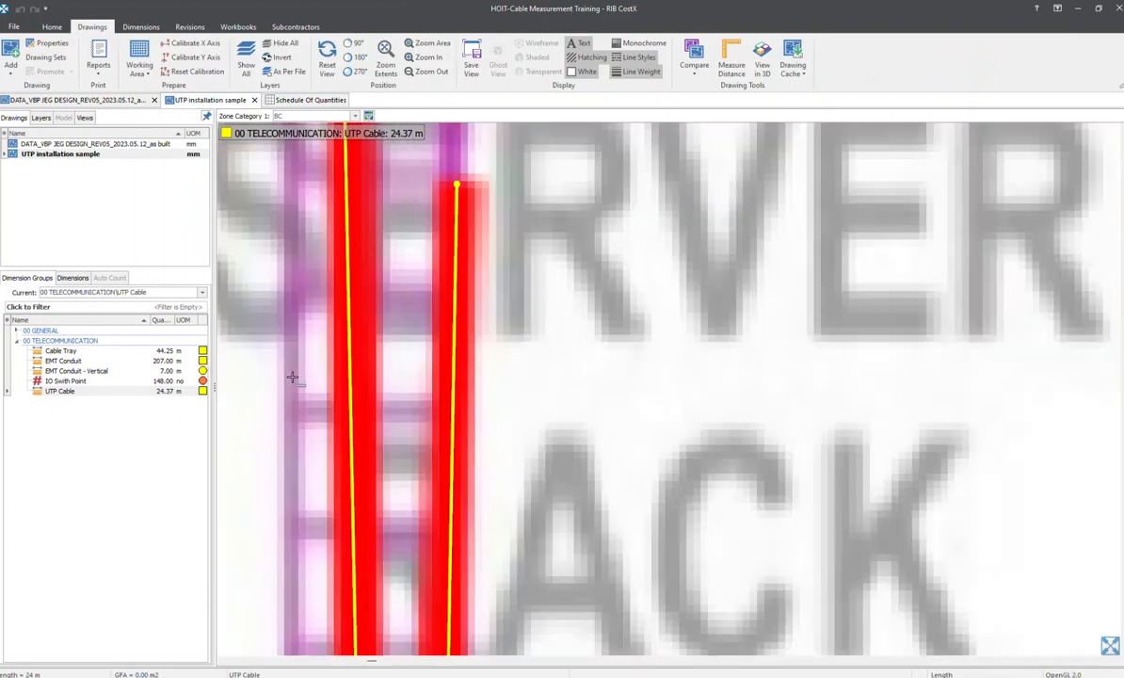
{"action": "scroll", "coordinate": [442, 316], "scroll_direction": "down", "scroll_amount": 1}
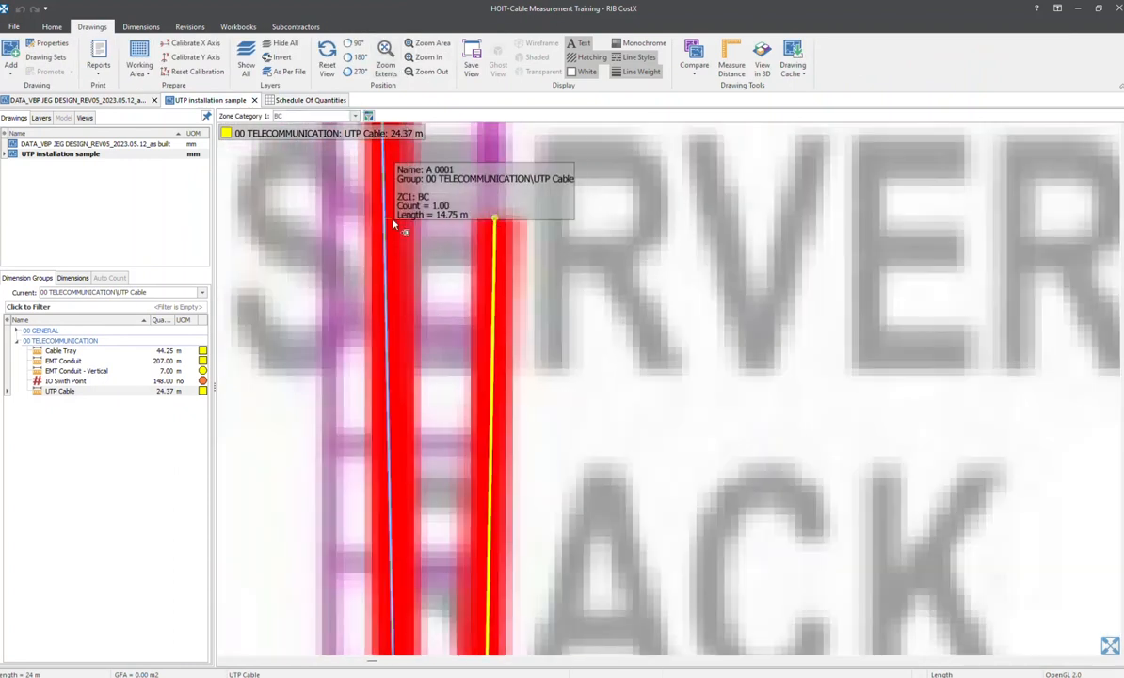
{"action": "scroll", "coordinate": [431, 442], "scroll_direction": "down", "scroll_amount": 5}
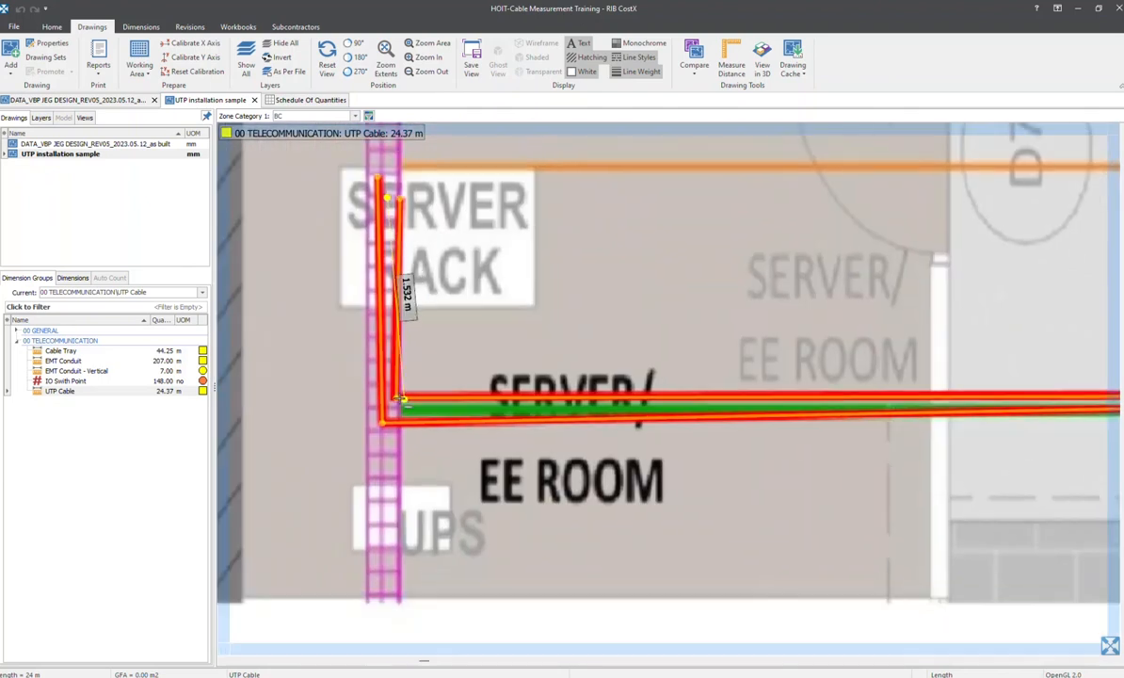
{"action": "scroll", "coordinate": [395, 442], "scroll_direction": "up", "scroll_amount": 5}
{"action": "left_click_drag", "start_coordinate": [329, 461], "coordinate": [360, 460]}
{"action": "left_click", "coordinate": [361, 458]}
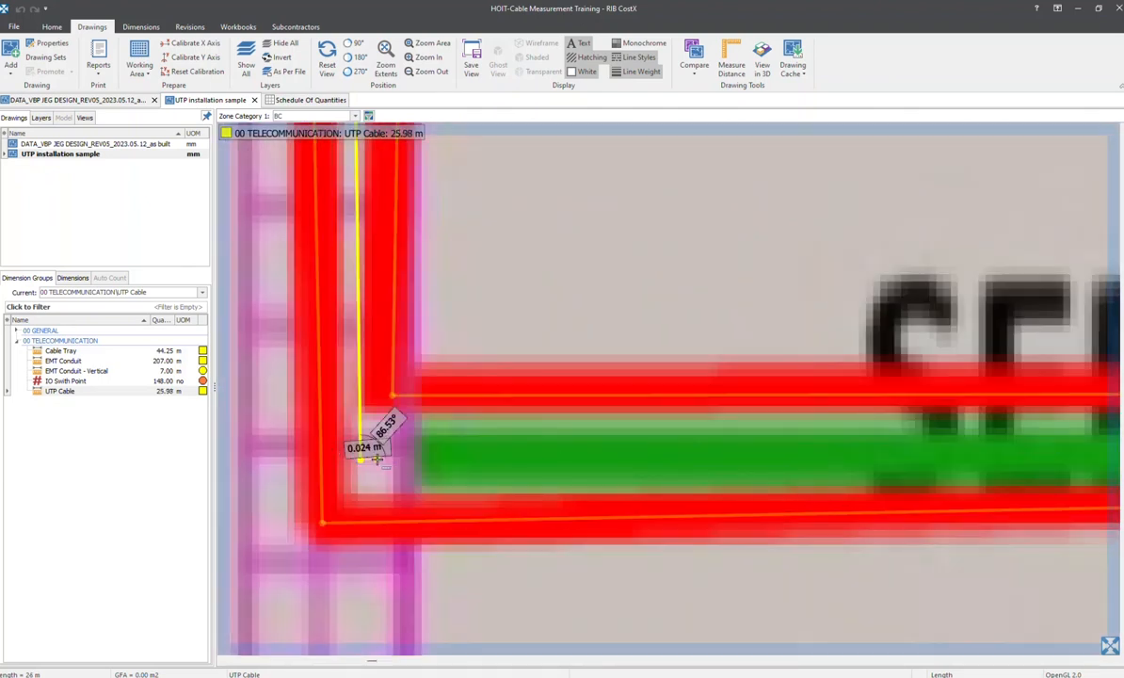
Continue the UTP Cable run about 7.5 m to the green floor box and up to the blue outlet above 17A-O-A13, finishing it there
{"action": "scroll", "coordinate": [753, 460], "scroll_direction": "down", "scroll_amount": 5}
{"action": "middle_click_drag", "start_coordinate": [921, 462], "coordinate": [342, 423]}
{"action": "scroll", "coordinate": [565, 417], "scroll_direction": "up", "scroll_amount": 5}
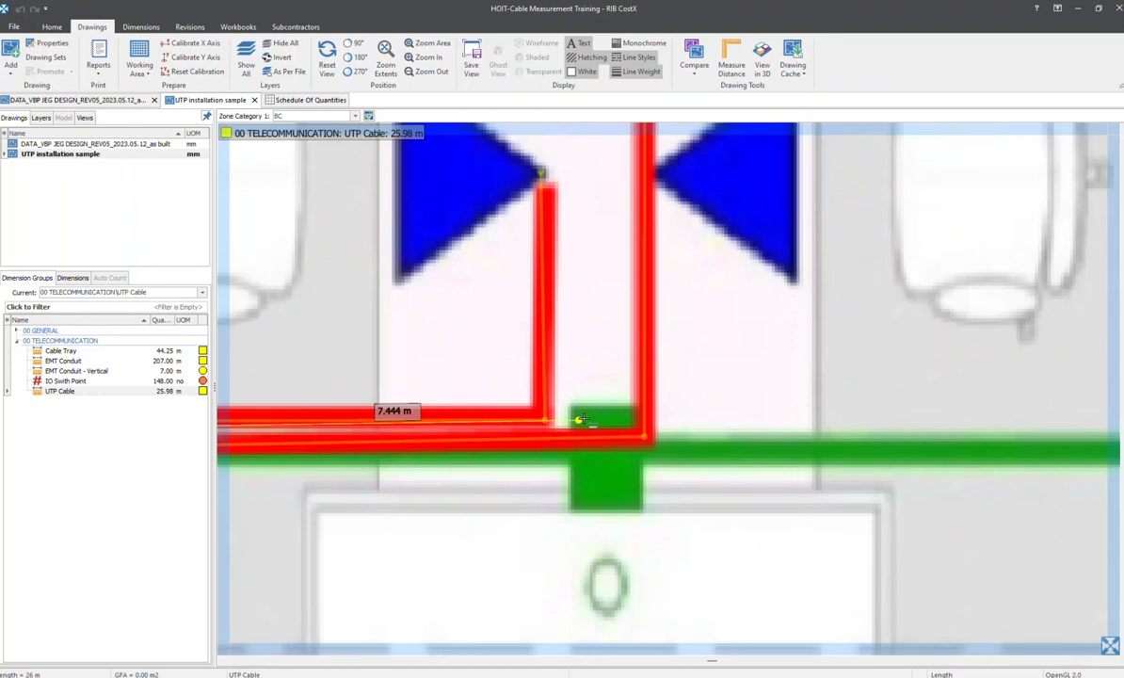
{"action": "left_click", "coordinate": [579, 420]}
{"action": "middle_click_drag", "start_coordinate": [577, 197], "coordinate": [595, 462]}
{"action": "middle_click_drag", "start_coordinate": [596, 266], "coordinate": [591, 536]}
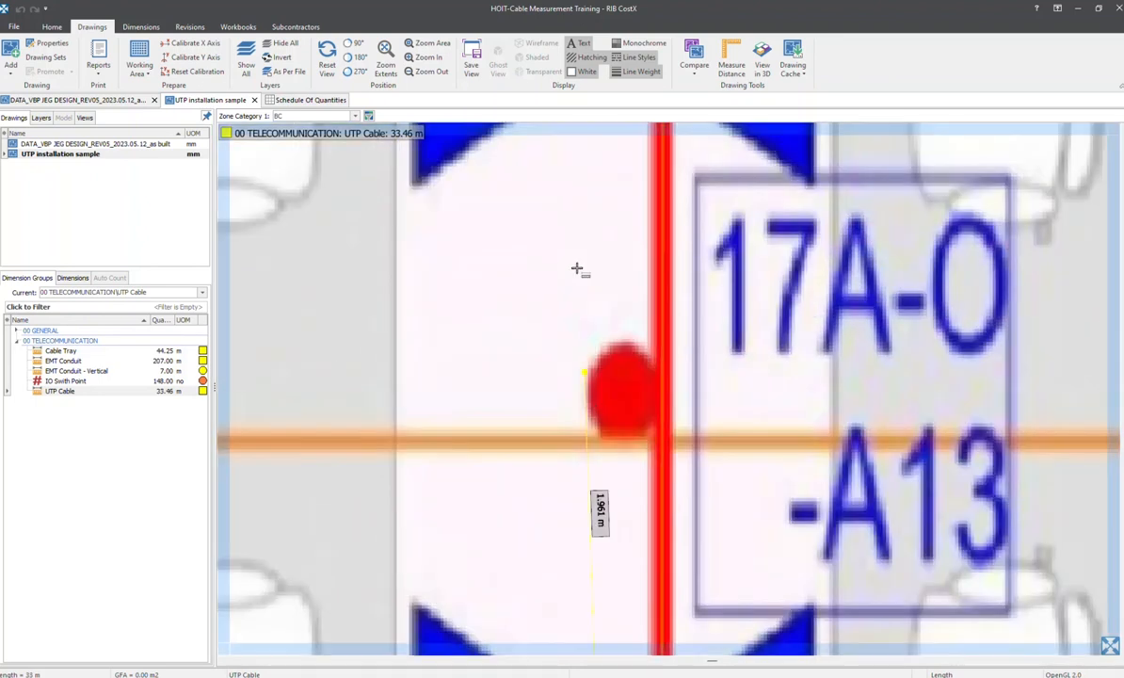
{"action": "middle_click_drag", "start_coordinate": [572, 218], "coordinate": [563, 415]}
{"action": "left_click", "coordinate": [545, 281]}
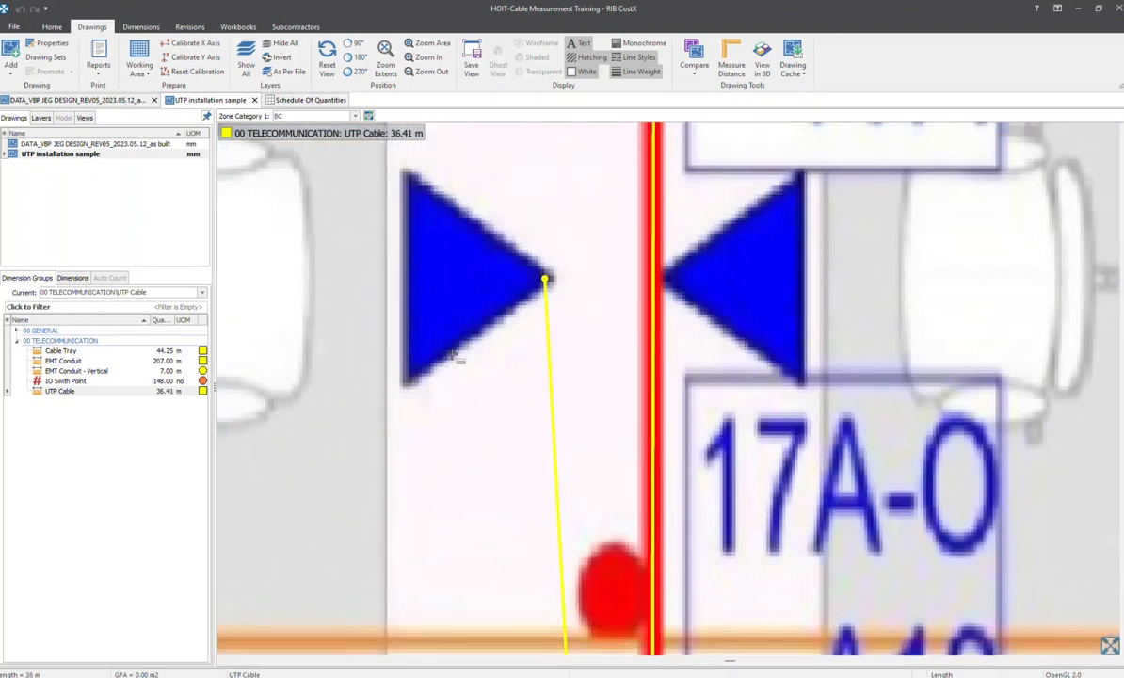
Start another UTP Cable run outside the existing ones at the server rack, going about 1.9 m down the cable tray
{"action": "scroll", "coordinate": [459, 320], "scroll_direction": "down", "scroll_amount": 5}
{"action": "scroll", "coordinate": [429, 408], "scroll_direction": "up", "scroll_amount": 10}
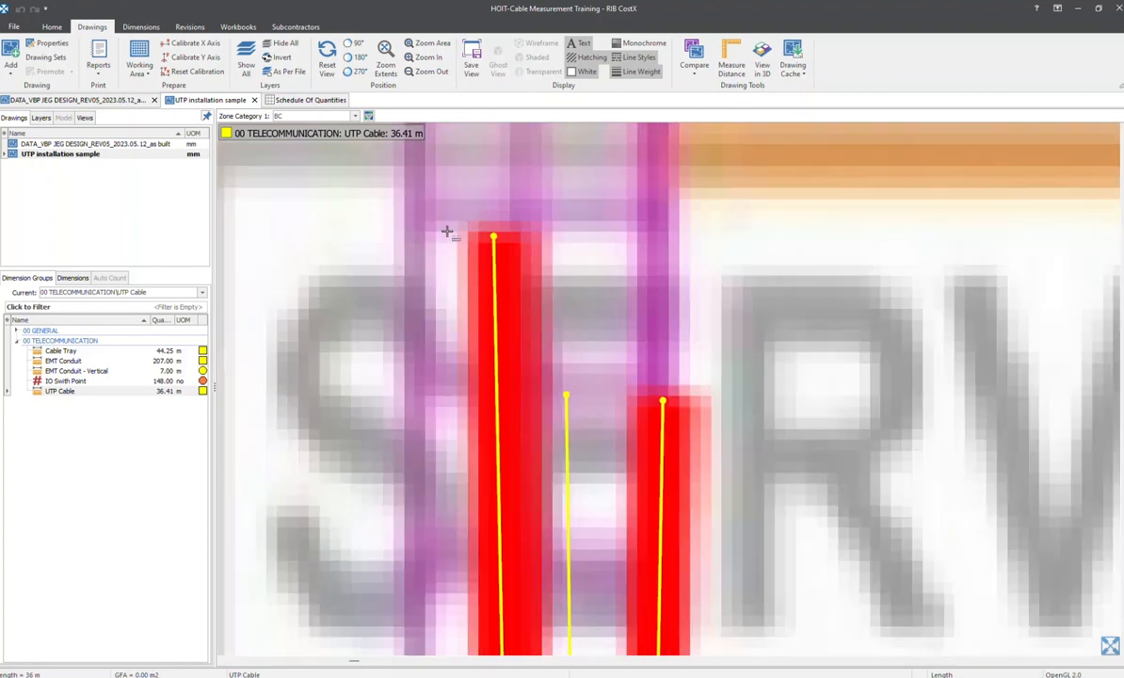
{"action": "scroll", "coordinate": [448, 117], "scroll_direction": "down", "scroll_amount": 3}
{"action": "scroll", "coordinate": [407, 299], "scroll_direction": "down", "scroll_amount": 3}
{"action": "scroll", "coordinate": [454, 315], "scroll_direction": "up", "scroll_amount": 4}
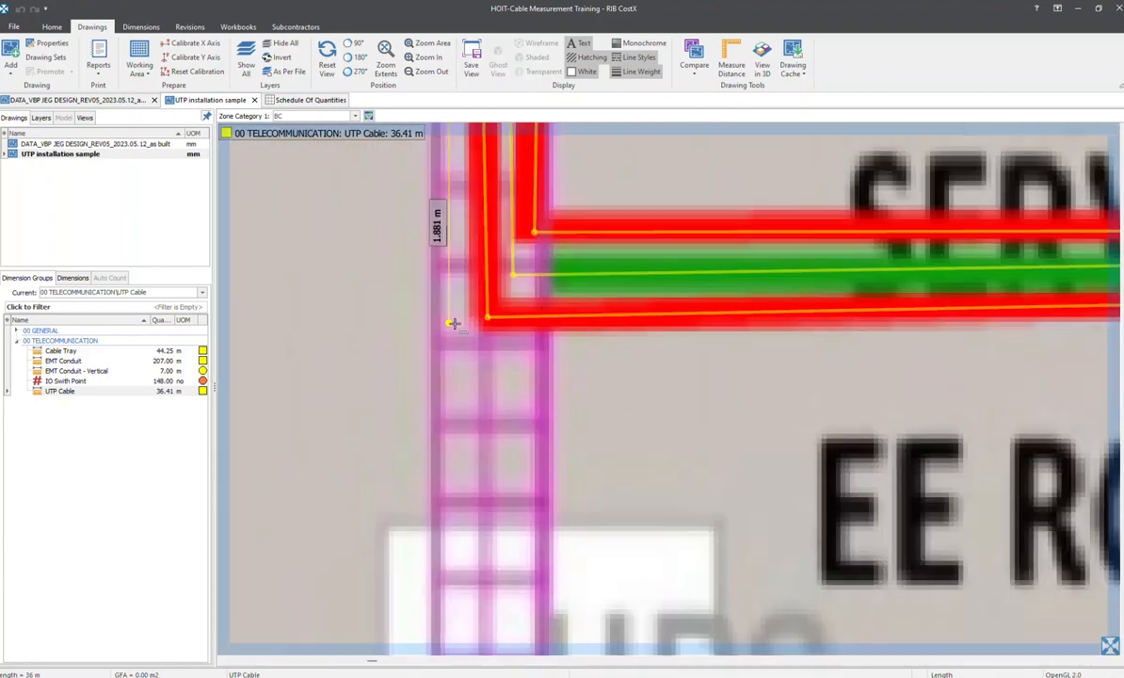
{"action": "left_click", "coordinate": [455, 315]}
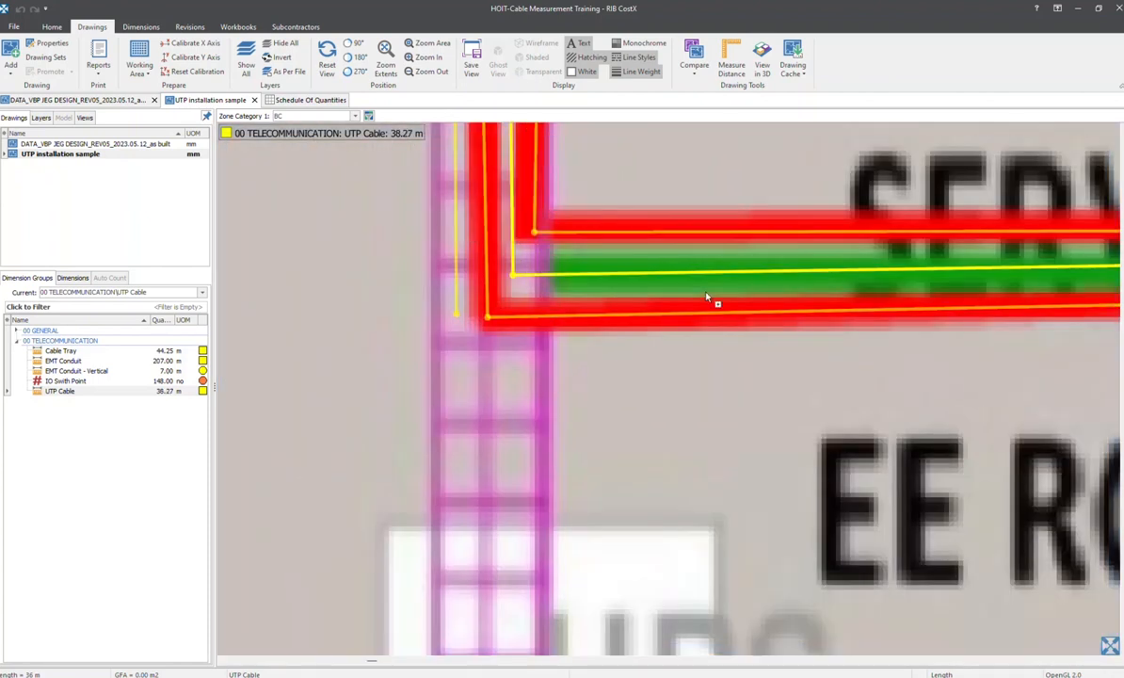
Continue the UTP Cable run about 7.6 m from the cable tray corner across to the green floor box
{"action": "scroll", "coordinate": [474, 310], "scroll_direction": "up", "scroll_amount": 3}
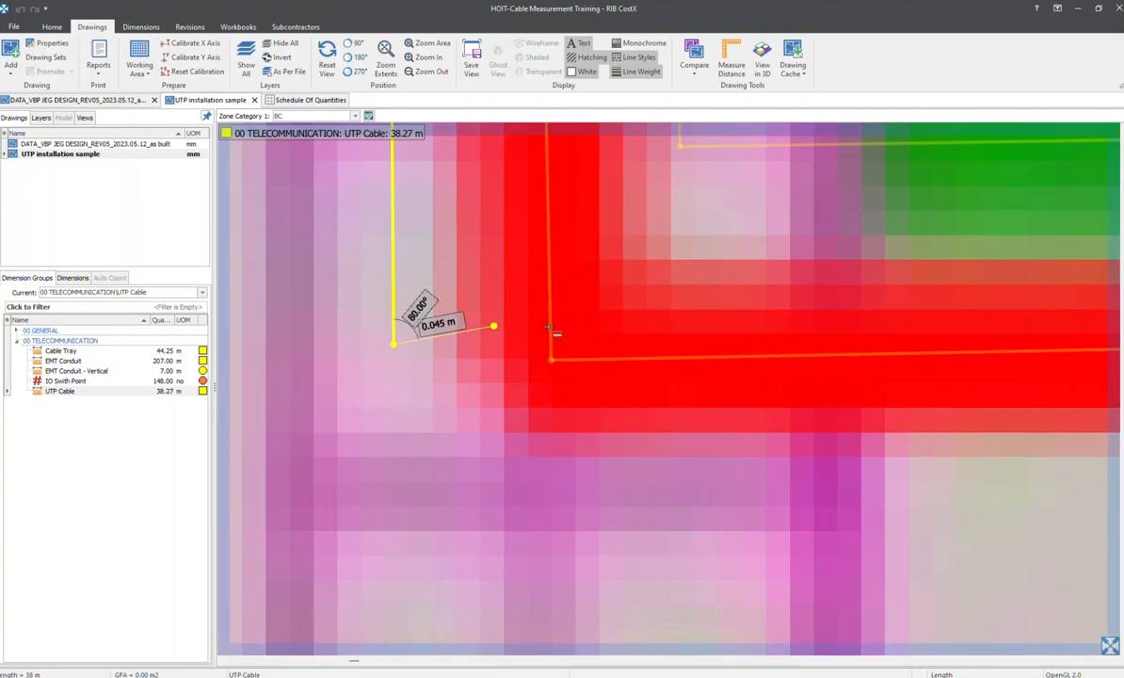
{"action": "scroll", "coordinate": [826, 301], "scroll_direction": "down", "scroll_amount": 6}
{"action": "middle_click_drag", "start_coordinate": [927, 294], "coordinate": [296, 383]}
{"action": "scroll", "coordinate": [583, 388], "scroll_direction": "up", "scroll_amount": 3}
{"action": "scroll", "coordinate": [640, 384], "scroll_direction": "up", "scroll_amount": 3}
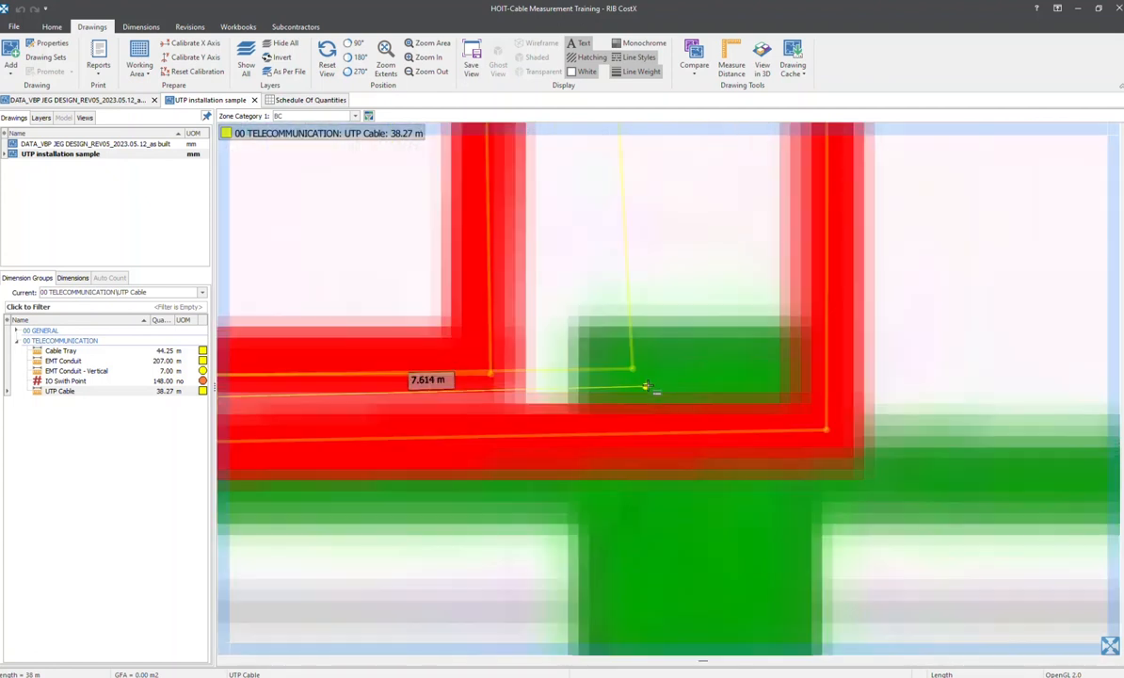
{"action": "left_click", "coordinate": [636, 388]}
Extend the UTP Cable run about 5 m up from the floor box to the blue outlet above 17A-O-A14, finishing it there
{"action": "scroll", "coordinate": [661, 322], "scroll_direction": "down", "scroll_amount": 4}
{"action": "middle_click_drag", "start_coordinate": [671, 223], "coordinate": [642, 487]}
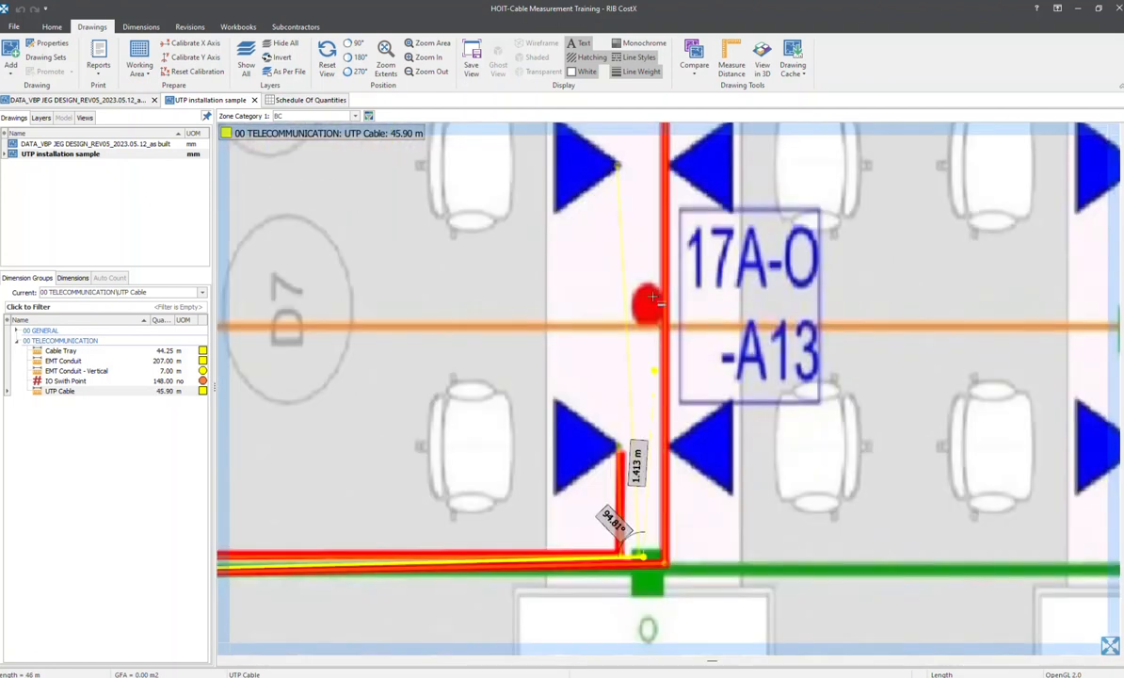
{"action": "middle_click_drag", "start_coordinate": [650, 293], "coordinate": [647, 479]}
{"action": "middle_click_drag", "start_coordinate": [616, 260], "coordinate": [629, 431]}
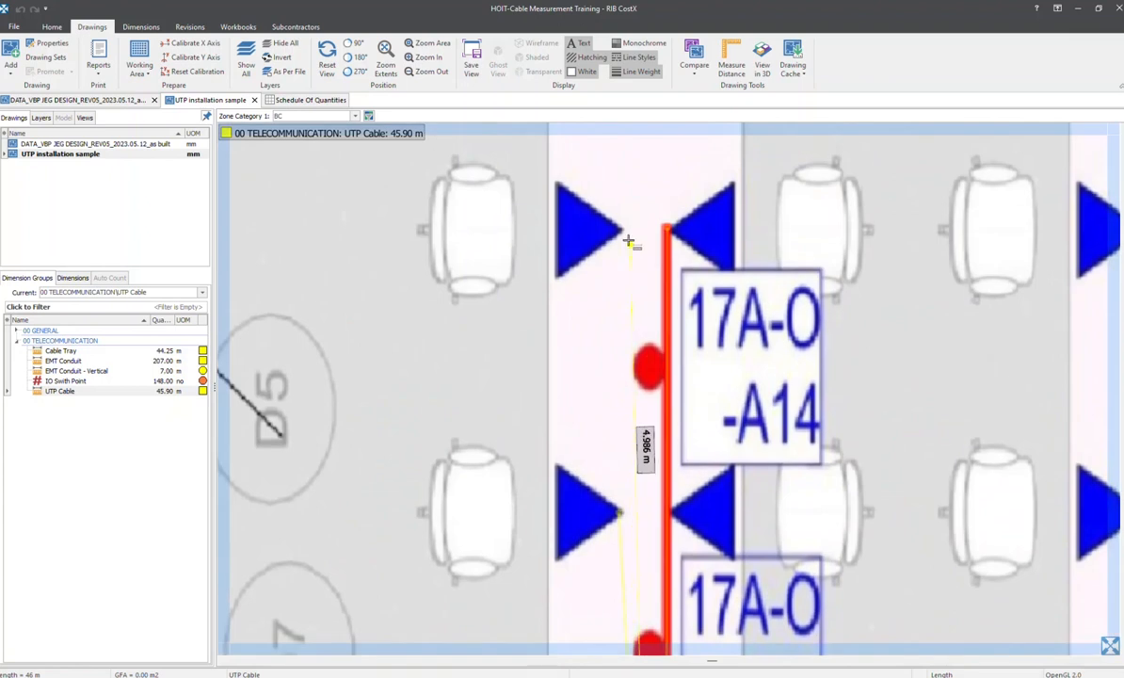
{"action": "left_click", "coordinate": [621, 230]}
{"action": "scroll", "coordinate": [621, 229], "scroll_direction": "down", "scroll_amount": 5}
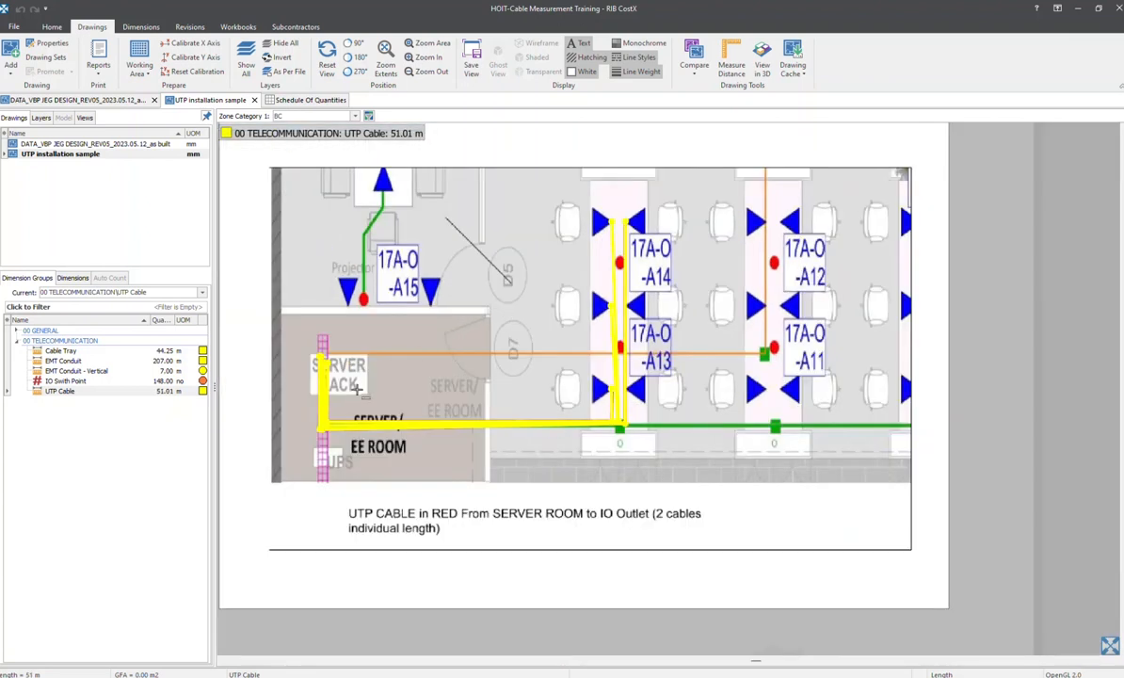
{"action": "scroll", "coordinate": [328, 364], "scroll_direction": "up", "scroll_amount": 5}
In the Schedule Of Quantities, examine the Length, Factor and Quantity formulas of UTP Cable against the newly measured run
{"action": "left_click", "coordinate": [282, 100]}
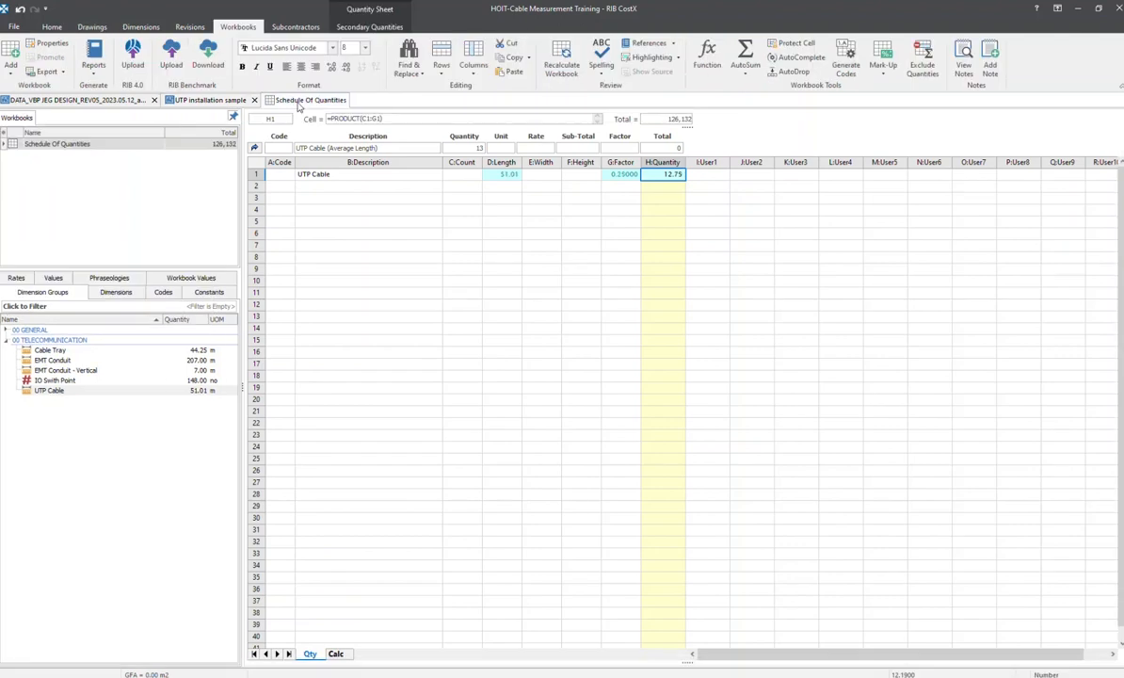
{"action": "left_click", "coordinate": [506, 175]}
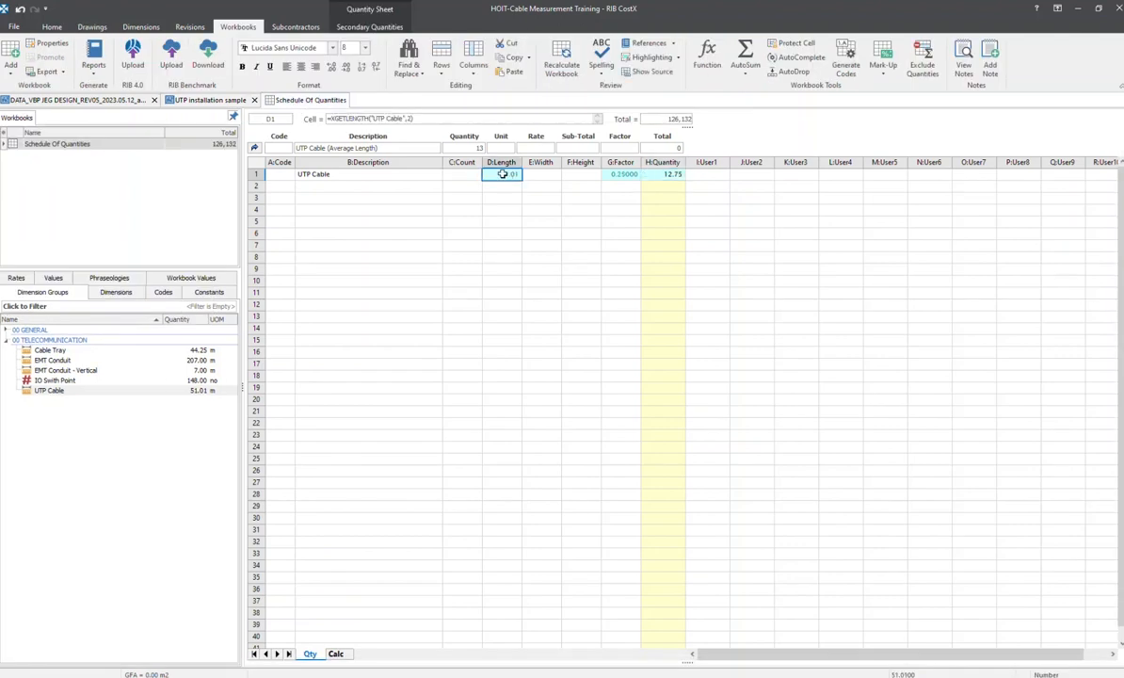
{"action": "left_click", "coordinate": [618, 176]}
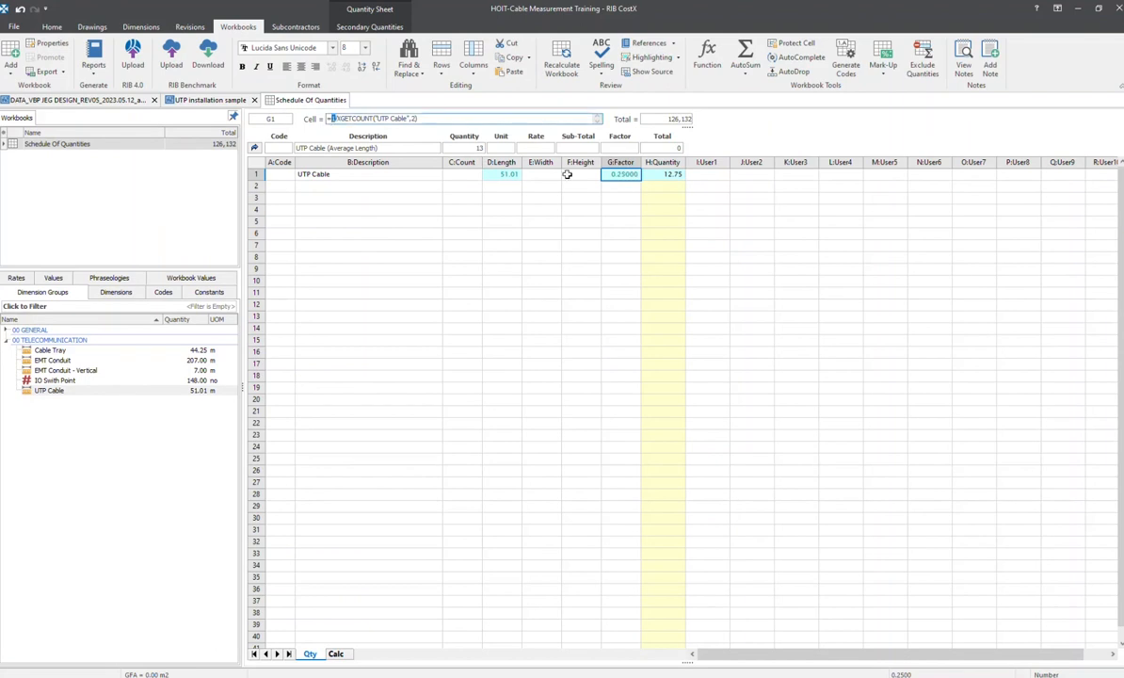
{"action": "left_click", "coordinate": [659, 174]}
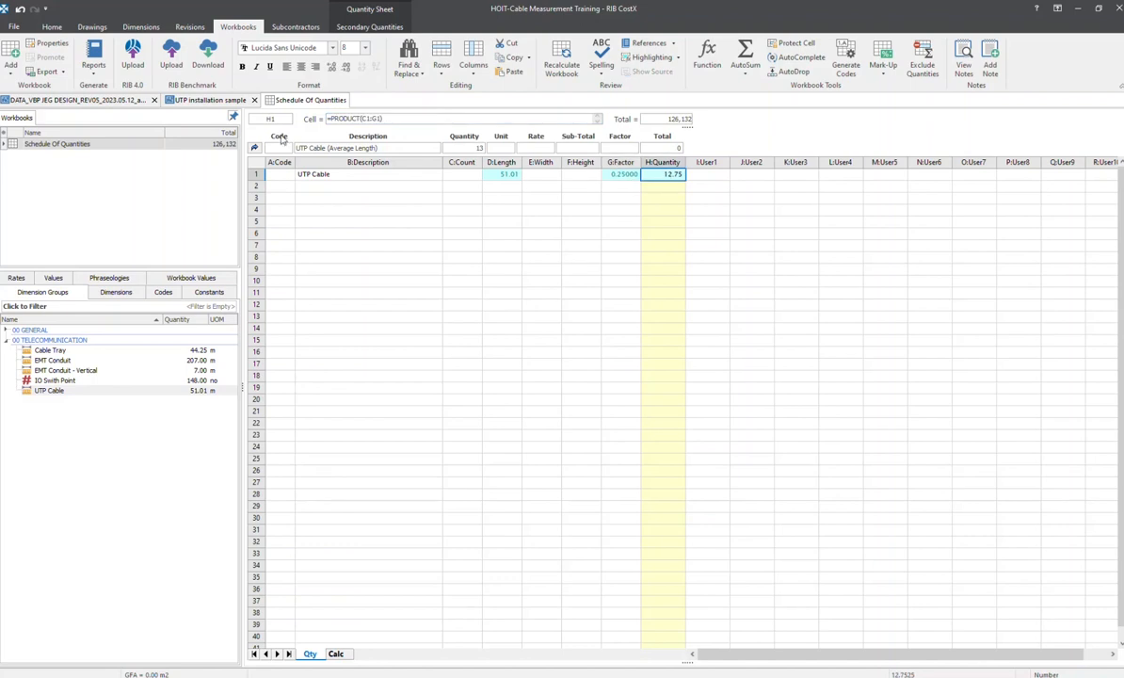
Return to the cost sheet and set the unit of UTP Cable (Average Length) to m
{"action": "left_click", "coordinate": [254, 146]}
{"action": "left_click", "coordinate": [303, 204]}
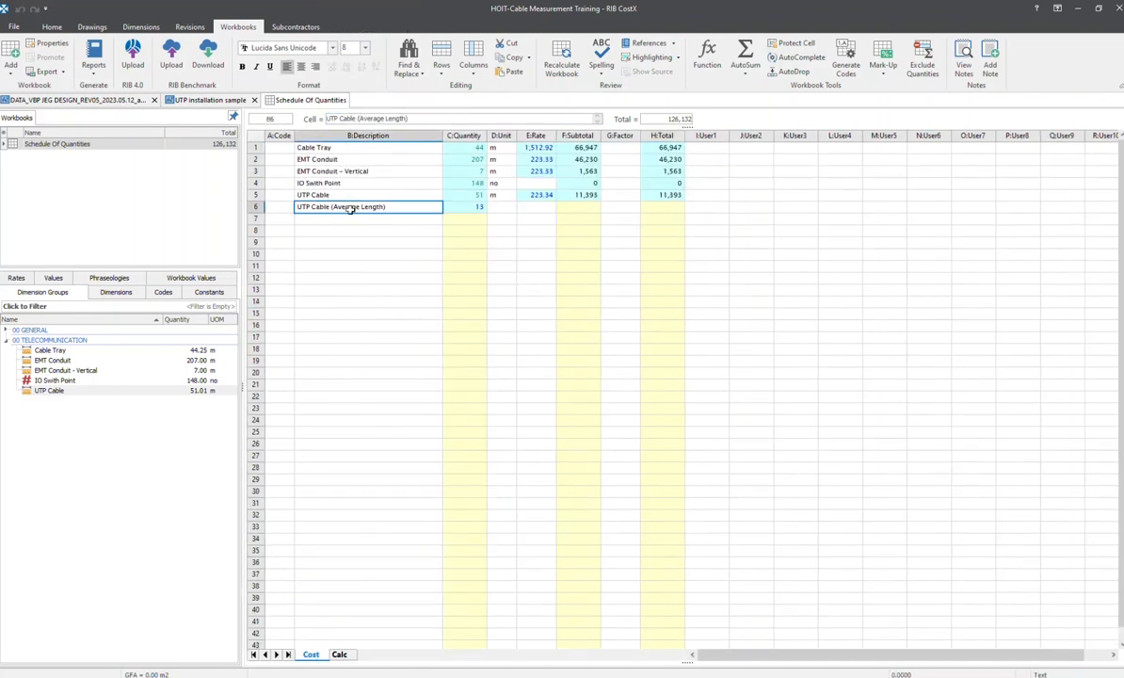
{"action": "left_click", "coordinate": [466, 207]}
{"action": "left_click", "coordinate": [501, 209]}
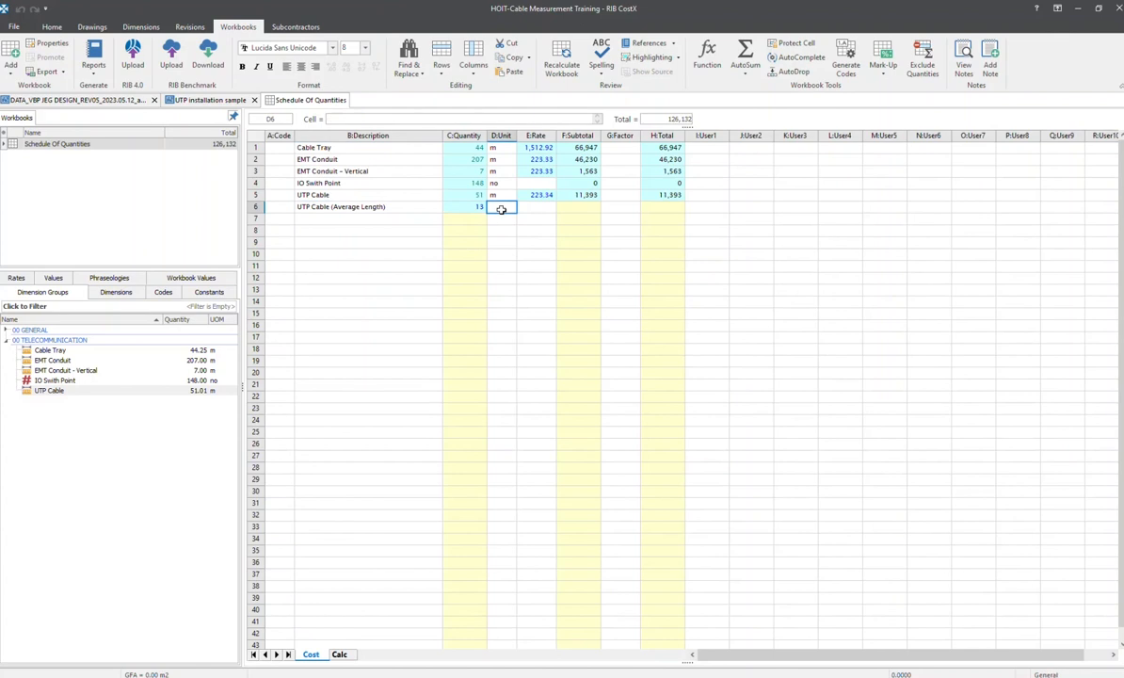
{"action": "type", "text": "m"}
{"action": "key", "text": "Tab"}
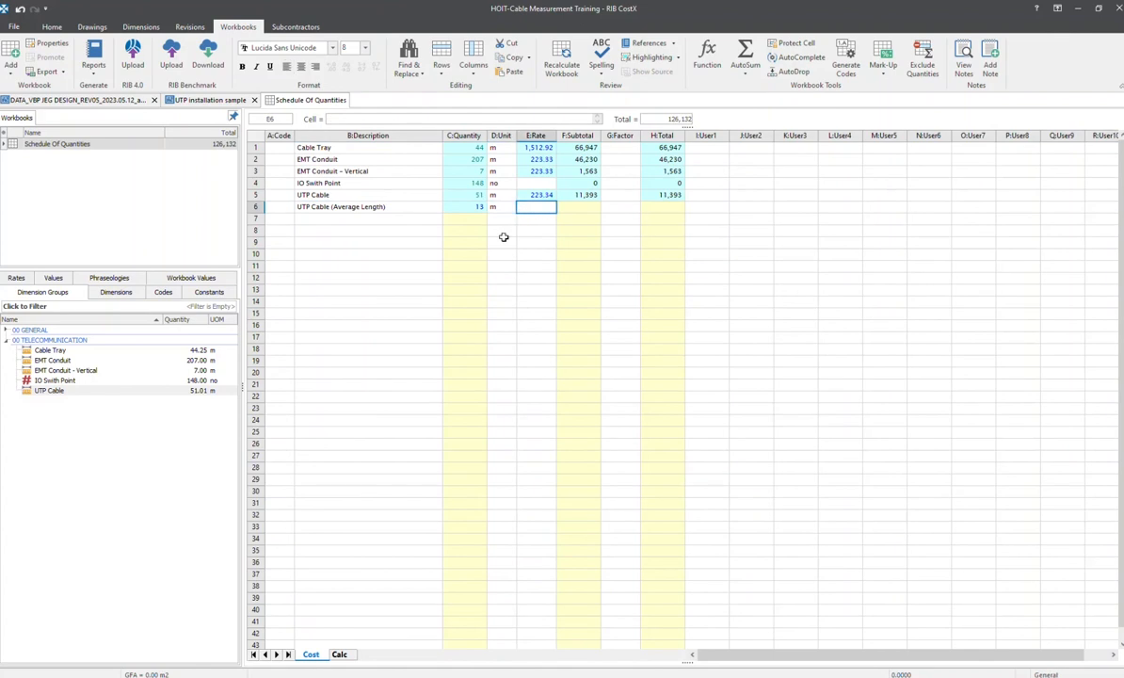
Reopen the quantity breakdown of UTP Cable (Average Length), examine its Length formula, and return to the cost sheet
{"action": "double_click", "coordinate": [447, 206]}
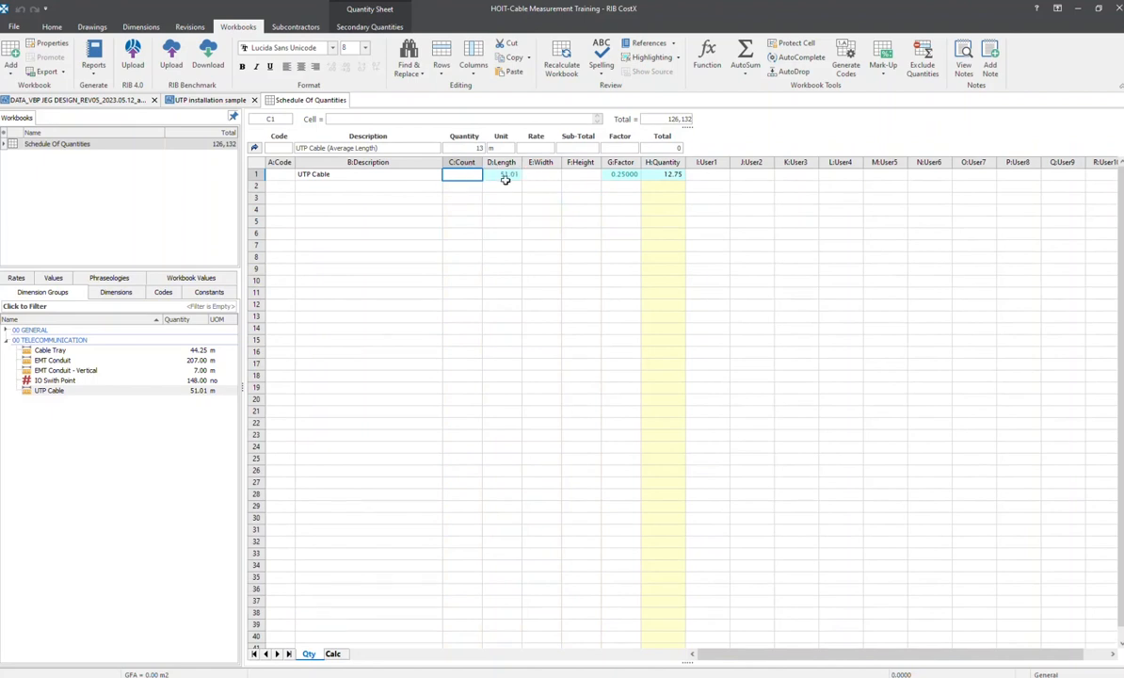
{"action": "left_click", "coordinate": [500, 174]}
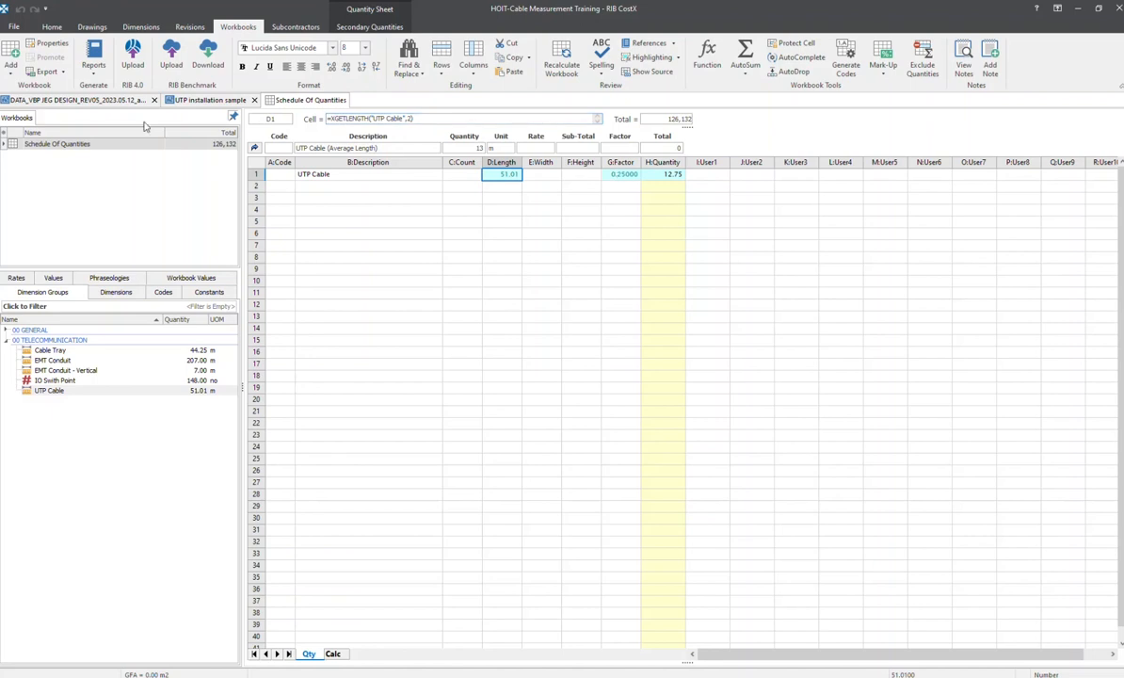
{"action": "left_click", "coordinate": [254, 144]}
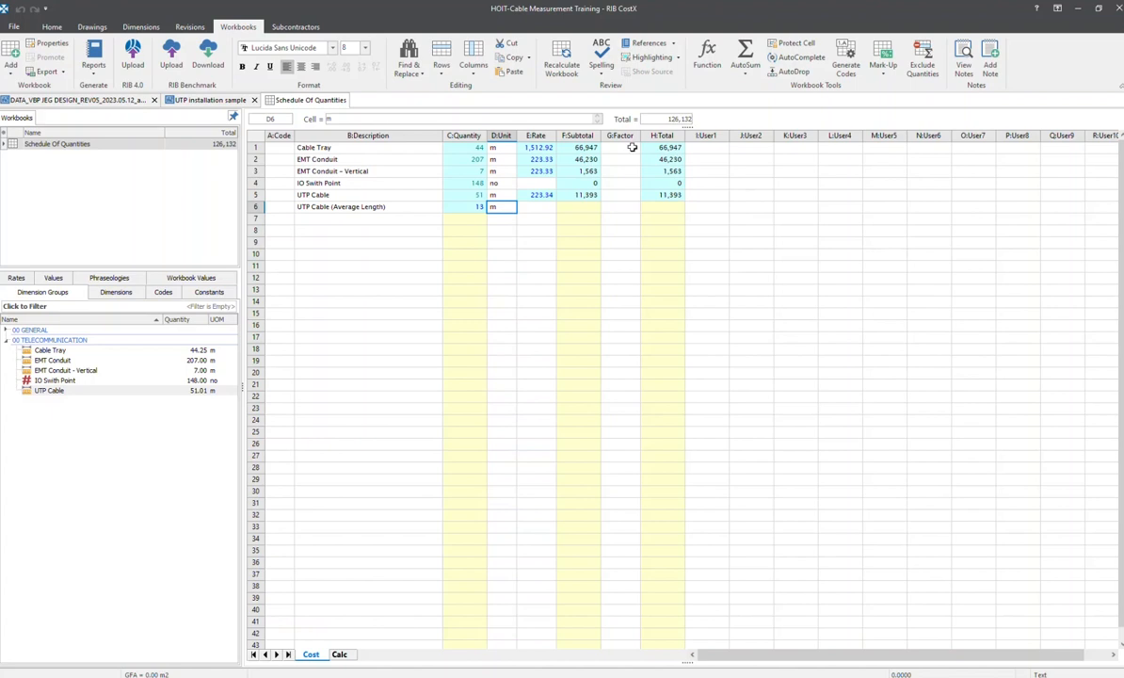
Set the Cable Tray's Factor to 1.1 in the cost sheet
{"action": "left_click_drag", "start_coordinate": [621, 148], "coordinate": [627, 205]}
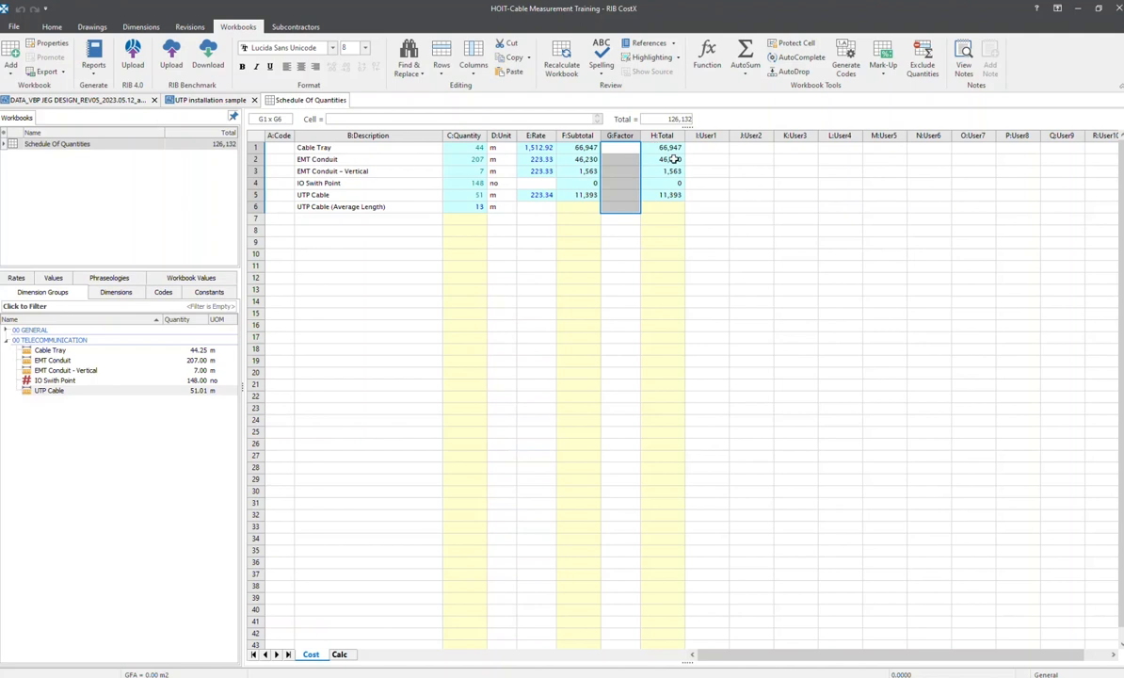
{"action": "left_click", "coordinate": [630, 147]}
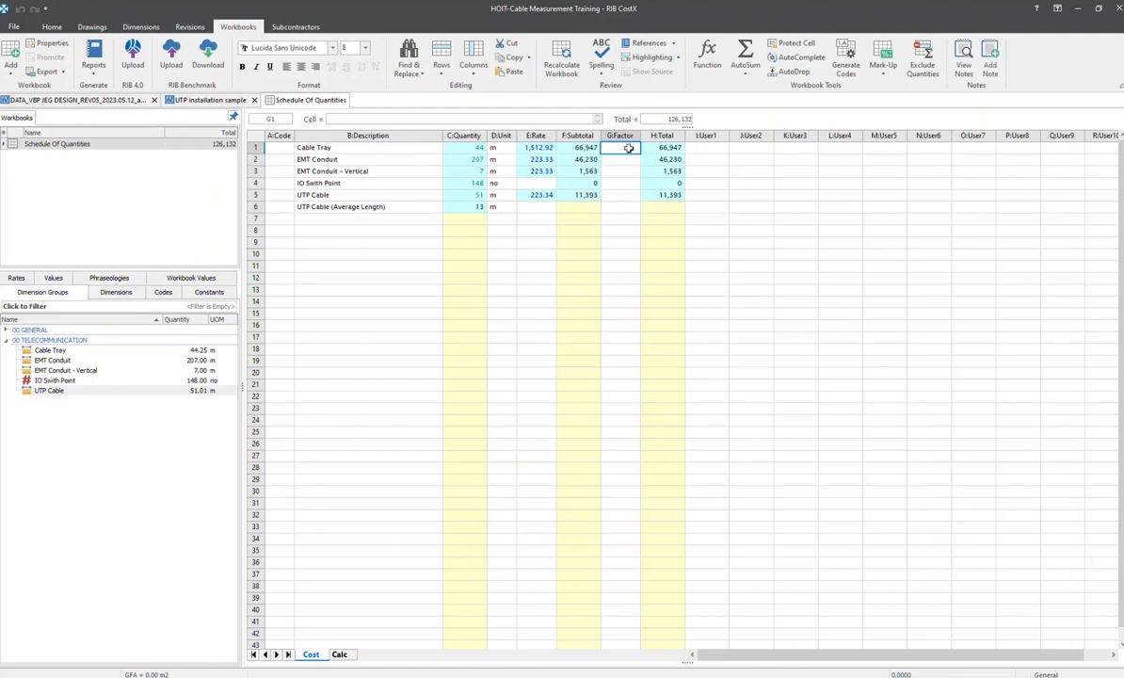
{"action": "type", "text": "1.1"}
{"action": "key", "text": "Return"}
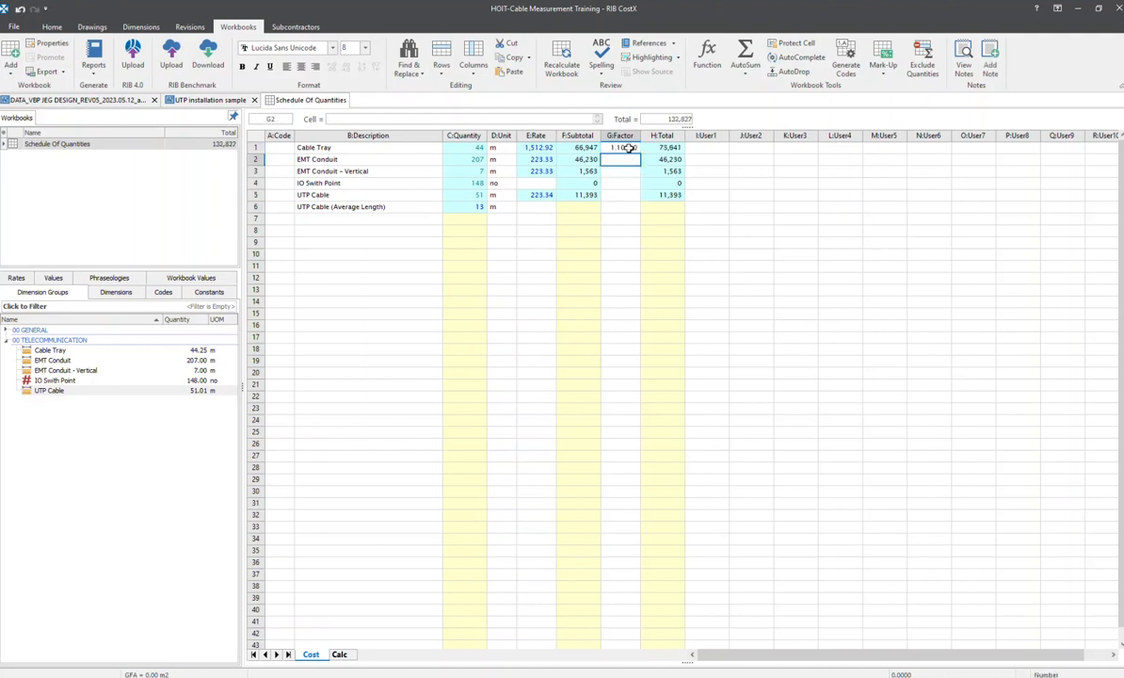